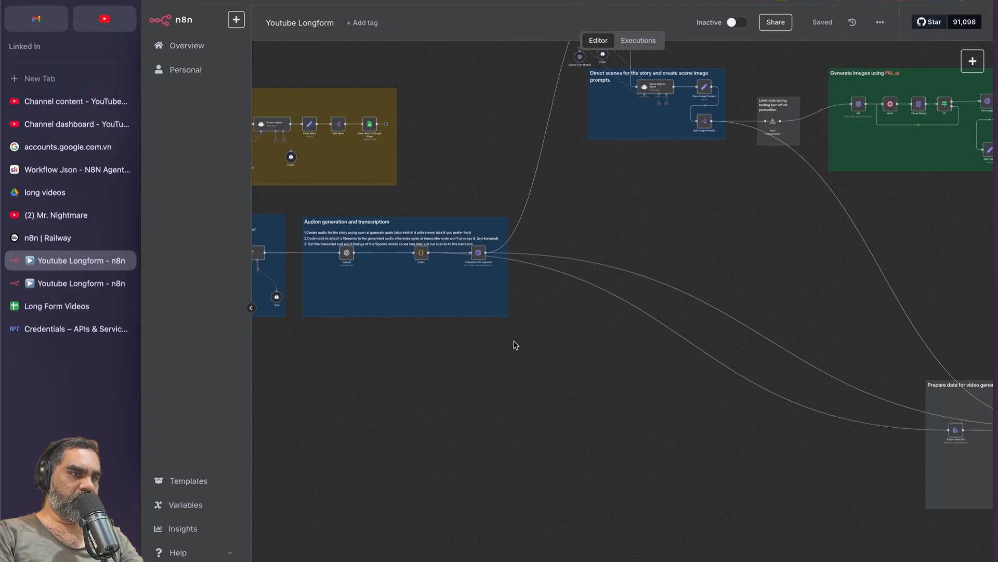
# - Survey the Youtube Longform workflow from the audio generation section through to the video generation and YouTube publishing nodes
pyautogui.scroll(3, 515, 345)
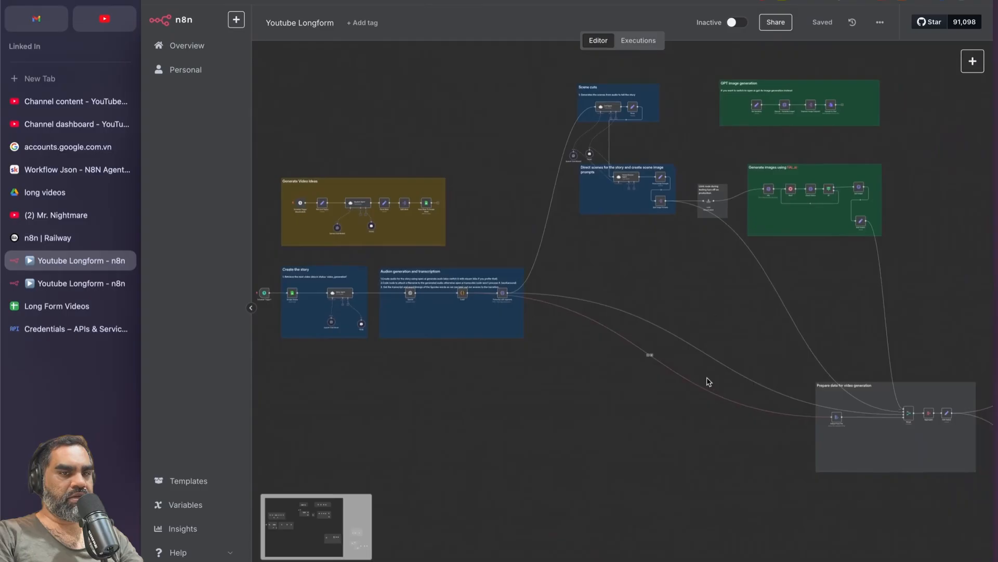
pyautogui.hscroll(4, 707, 382)
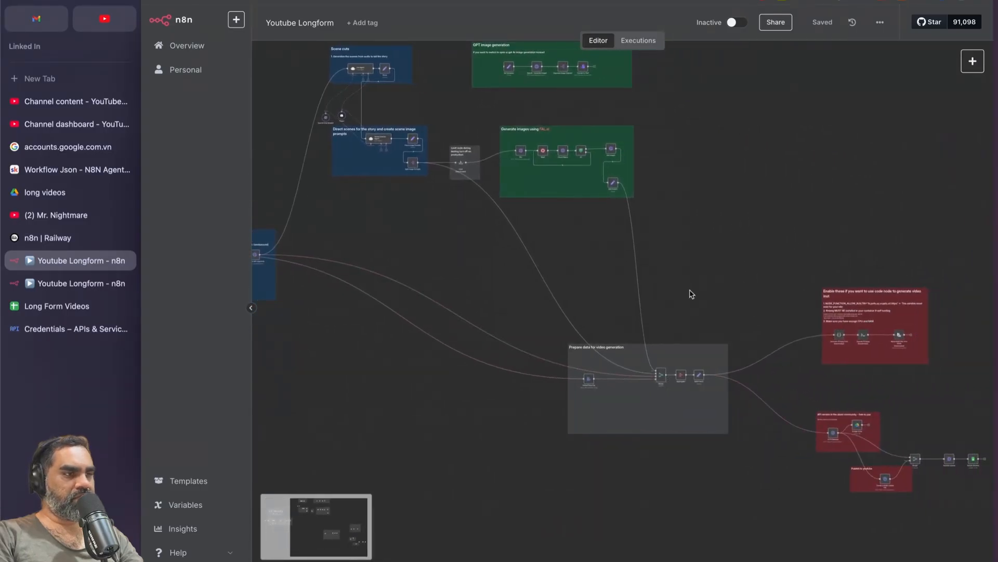
pyautogui.hscroll(5, 606, 299)
pyautogui.scroll(-2, 606, 299)
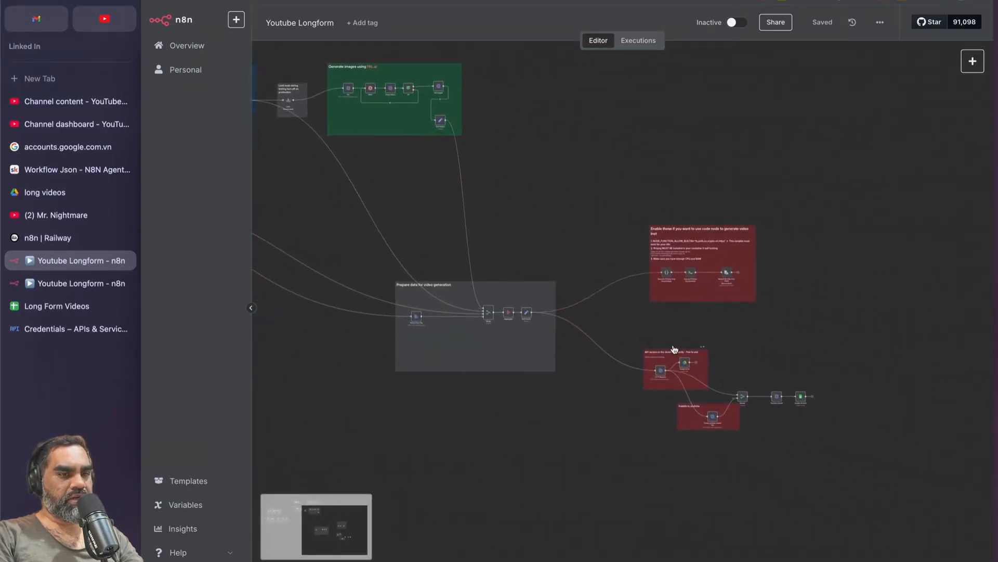
pyautogui.scroll(5, 741, 338)
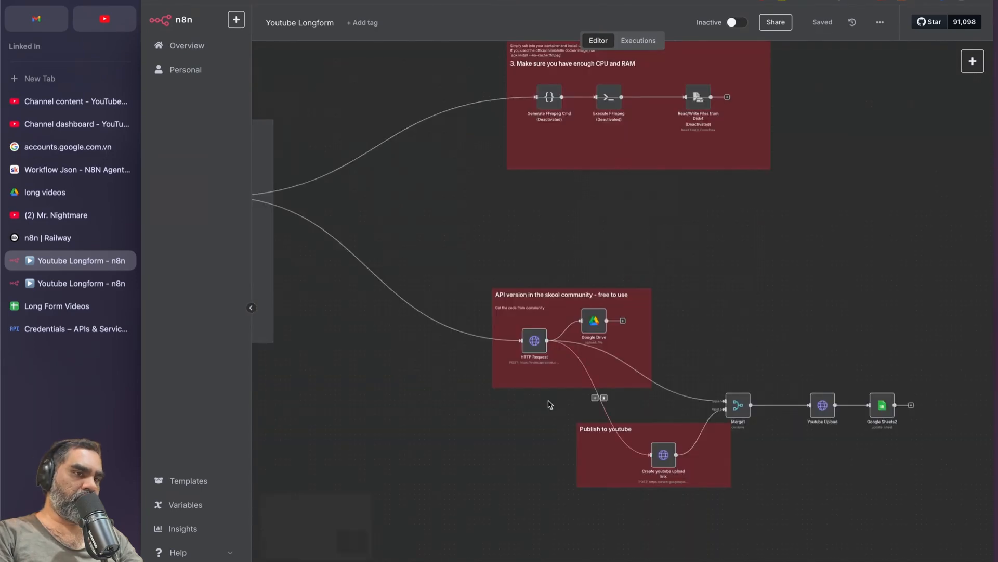
pyautogui.hscroll(-15, 523, 439)
pyautogui.scroll(2, 524, 439)
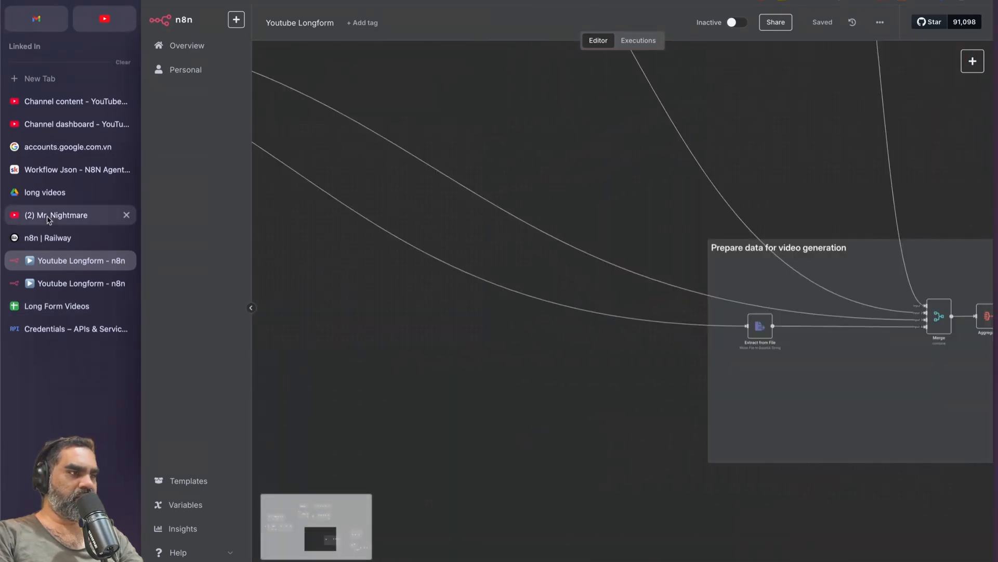
# - Switch to the long videos folder in Google Drive and preview the sample generated videos
pyautogui.click(55, 192)
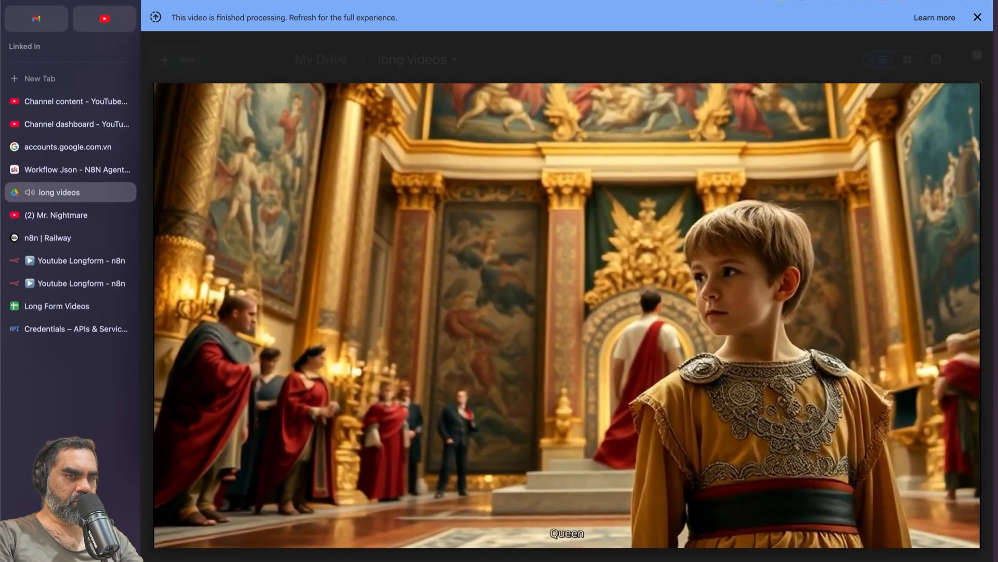
pyautogui.press('Escape')
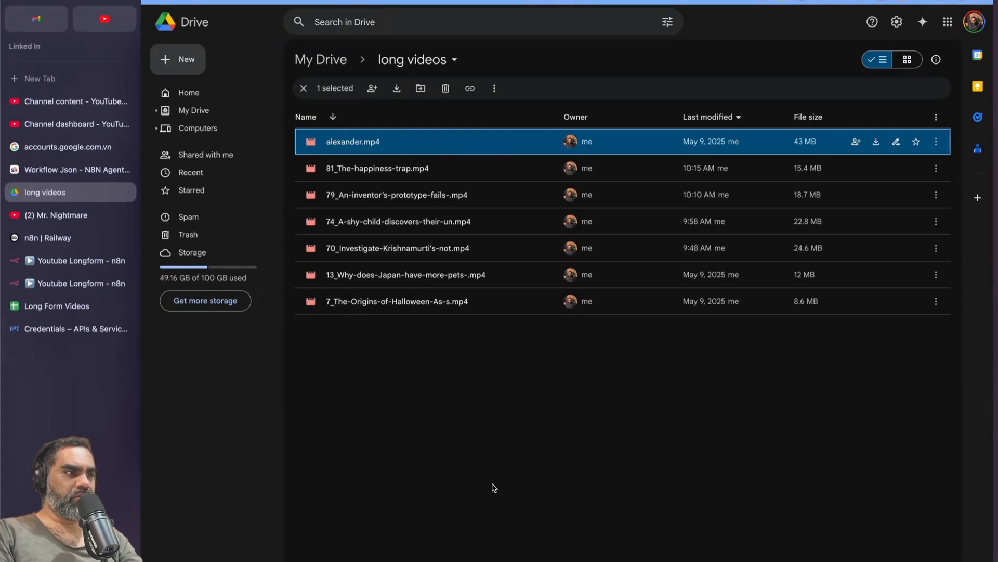
pyautogui.doubleClick(370, 177)
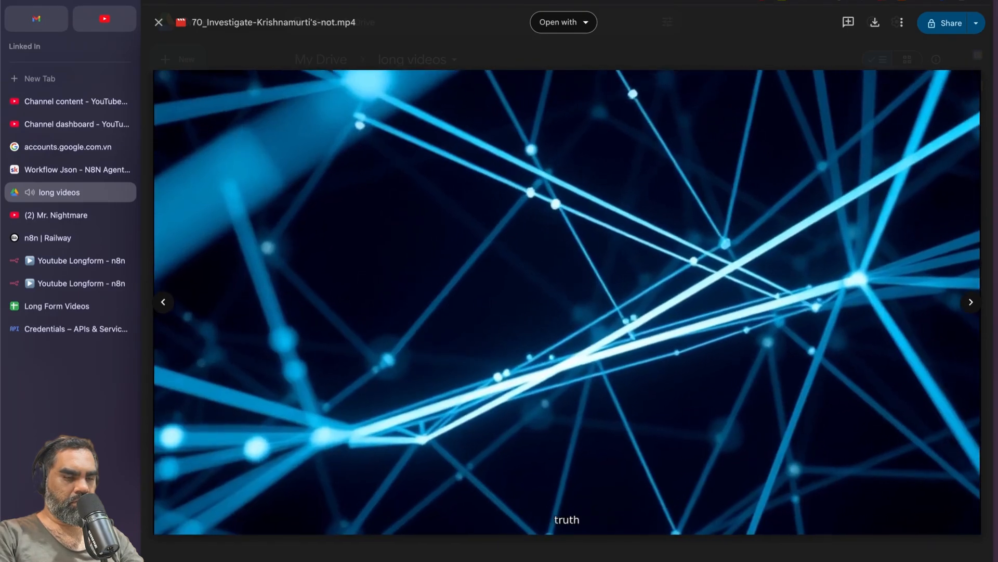
pyautogui.press('Escape')
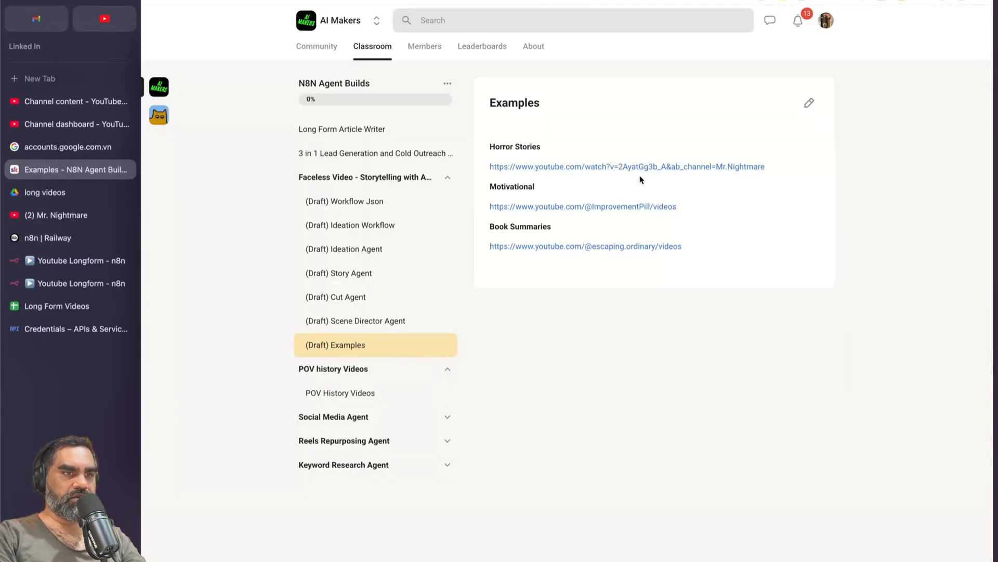
# - Follow the horror, motivational and book summary example links to review the YouTube video and channels, closing the tab when done
pyautogui.click(639, 169)
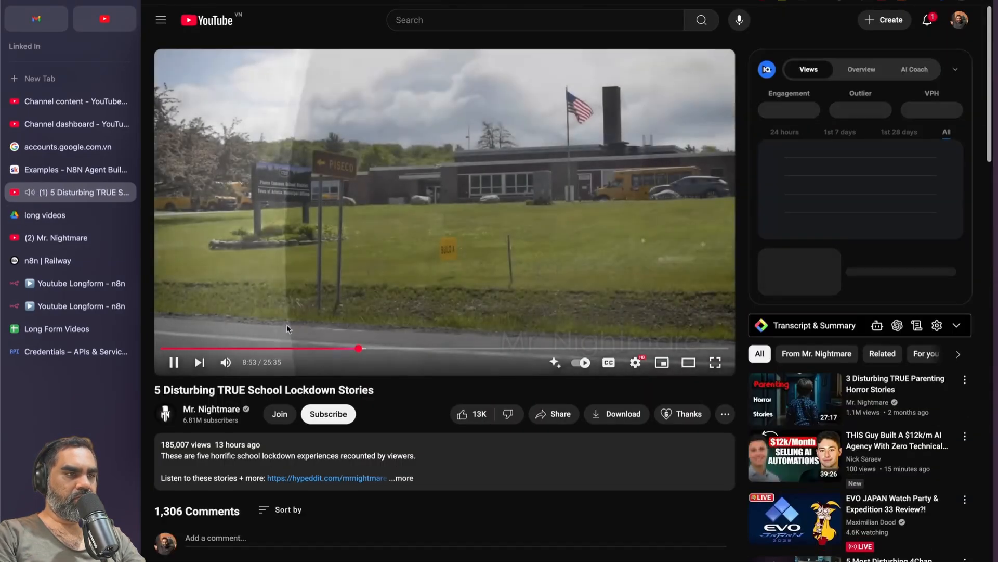
pyautogui.click(198, 347)
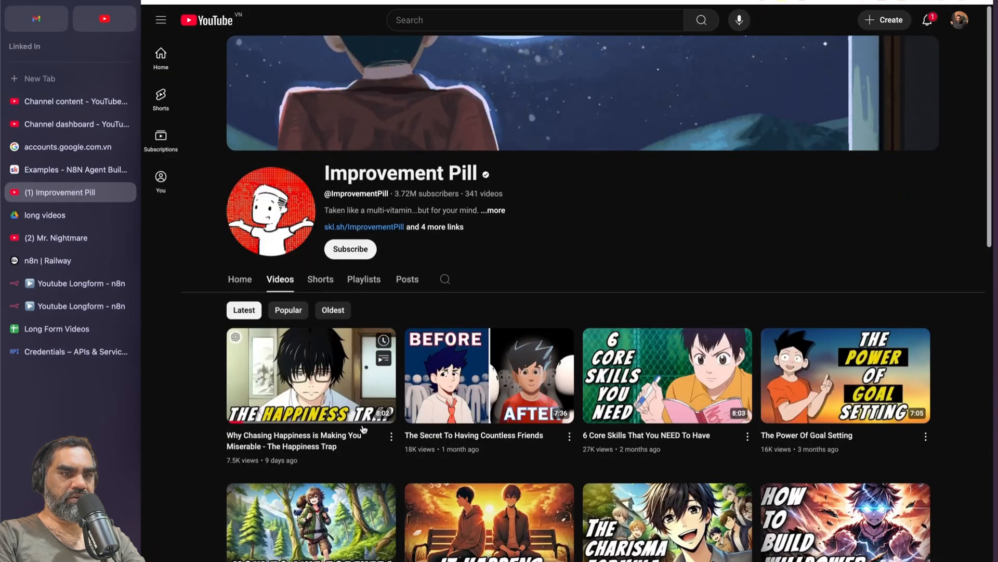
pyautogui.scroll(-8, 363, 429)
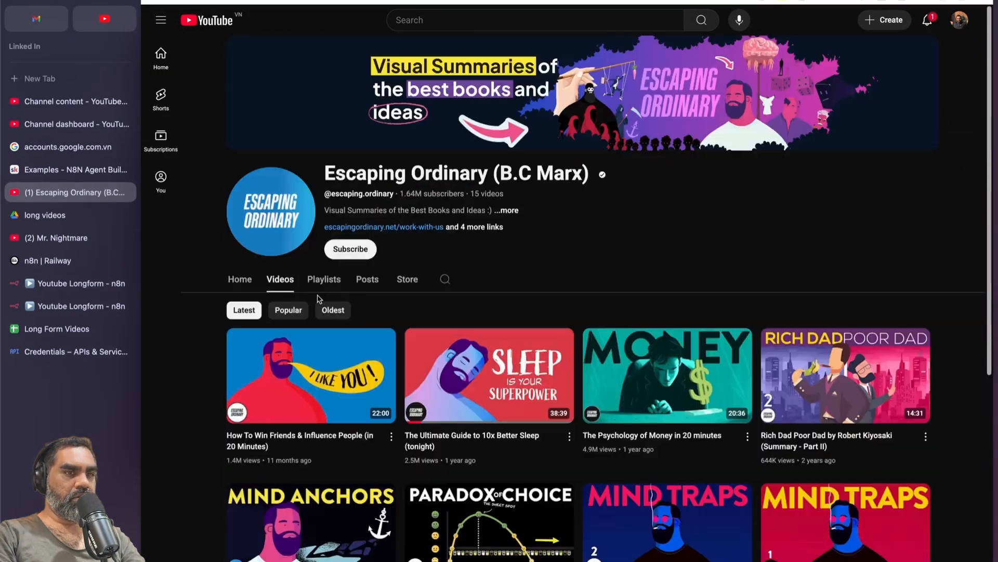
pyautogui.scroll(-6, 323, 299)
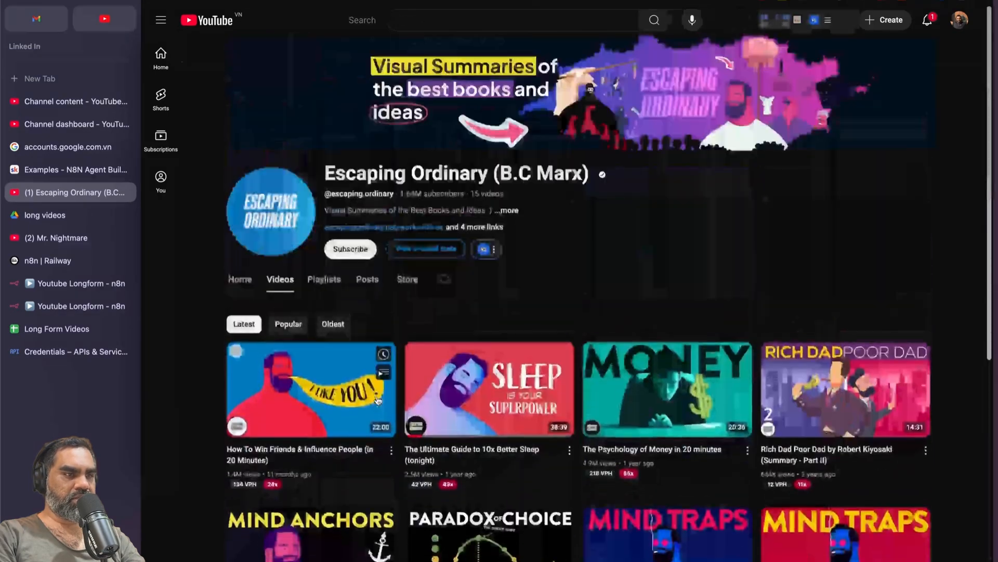
pyautogui.scroll(-1, 404, 161)
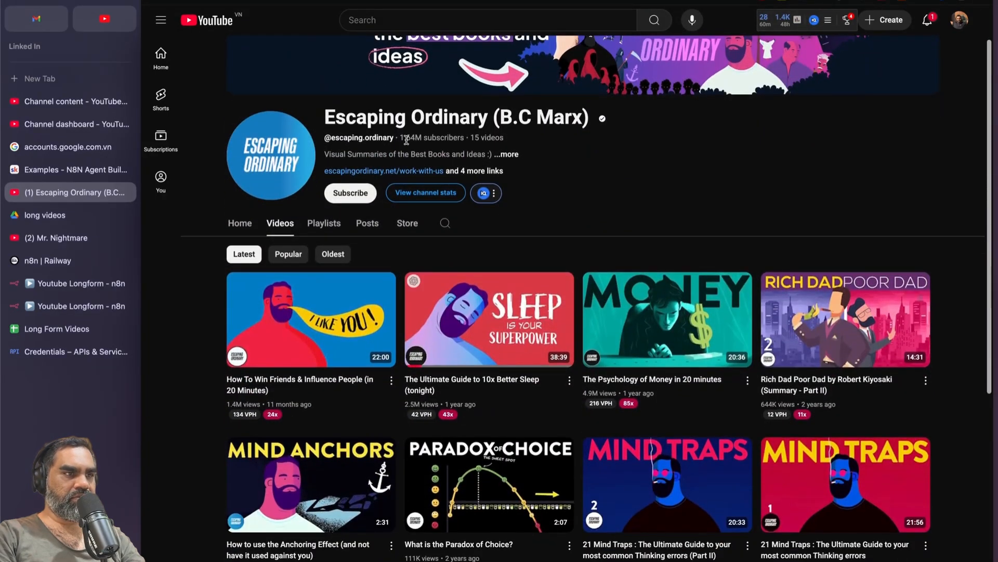
pyautogui.scroll(-6, 406, 139)
pyautogui.hotkey('ctrl', 'w')
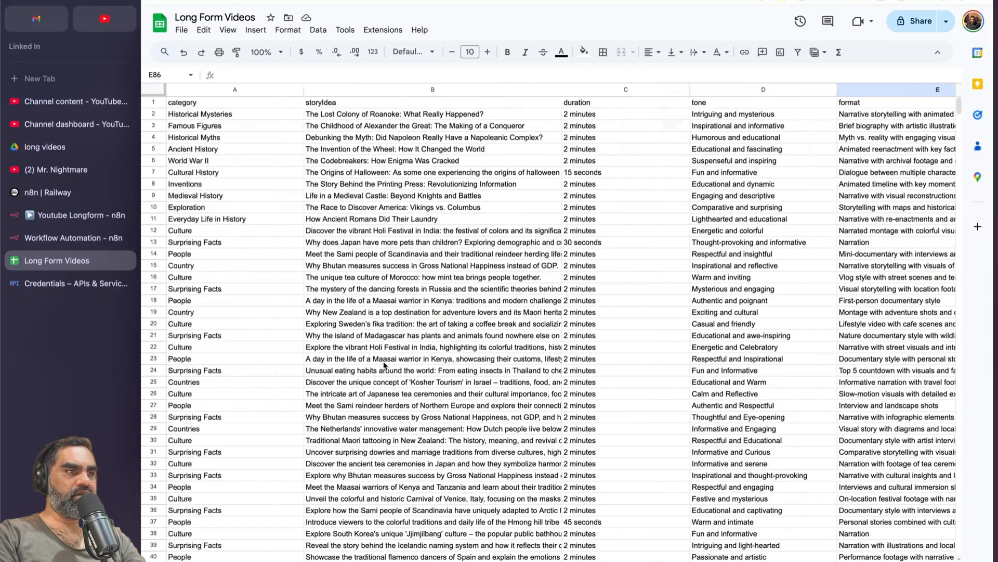
# - Look over the category and storyIdea entries in rows 2 to 13 of the Long Form Videos sheet
pyautogui.moveTo(229, 114); pyautogui.dragTo(386, 244)
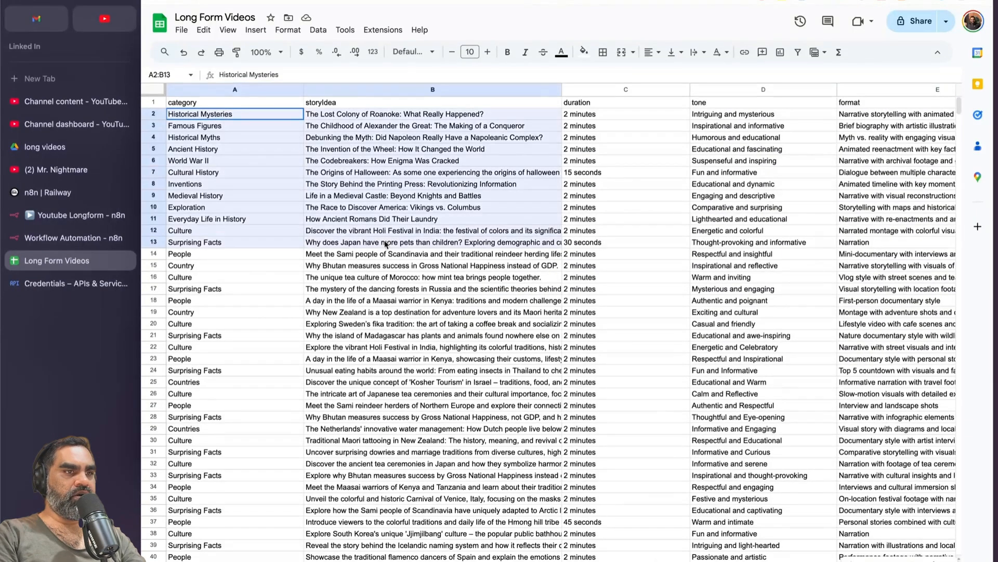
pyautogui.click(405, 265)
# - Switch to the Youtube Longform workflow in n8n and review its Generate Video Ideas, Create the story and audio generation sections
pyautogui.click(97, 220)
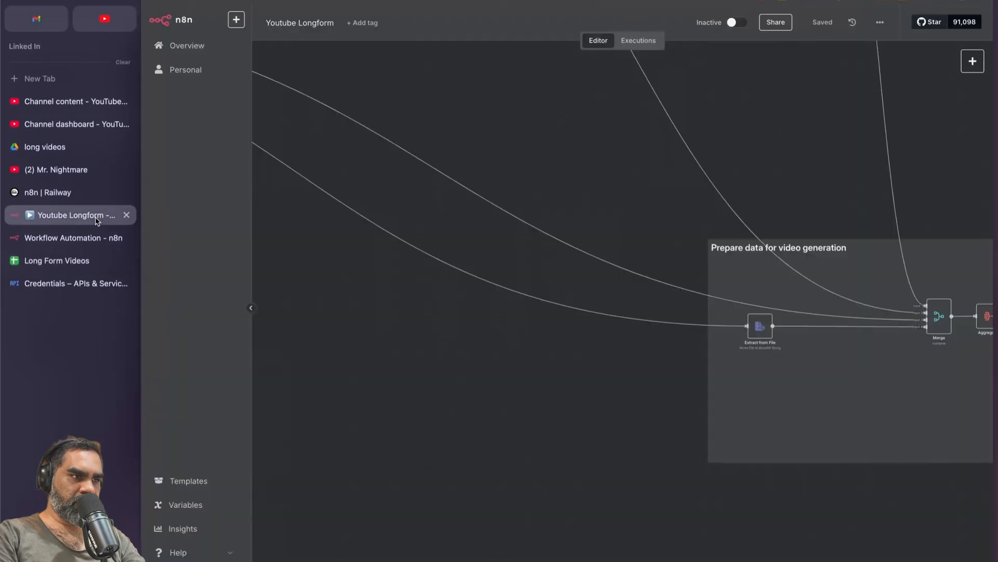
pyautogui.scroll(-5, 393, 282)
pyautogui.hscroll(3, 635, 430)
pyautogui.hscroll(-3, 609, 417)
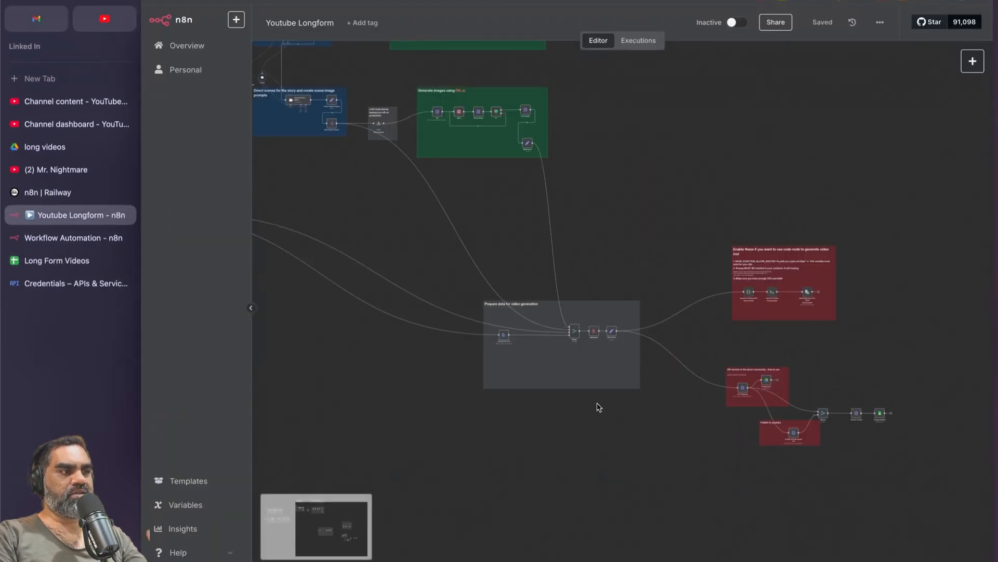
pyautogui.hscroll(-8, 503, 280)
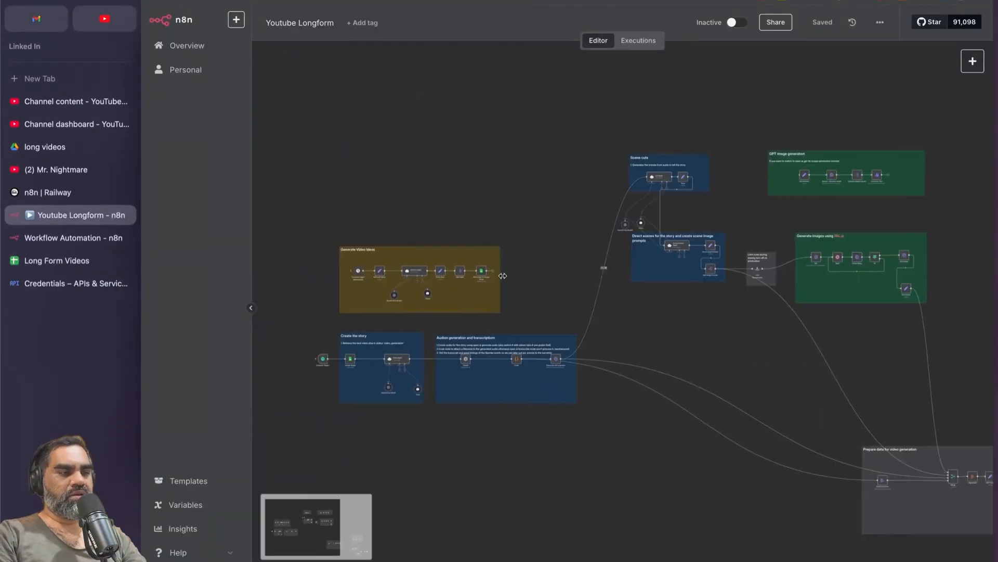
pyautogui.scroll(5, 504, 279)
pyautogui.hscroll(-5, 503, 279)
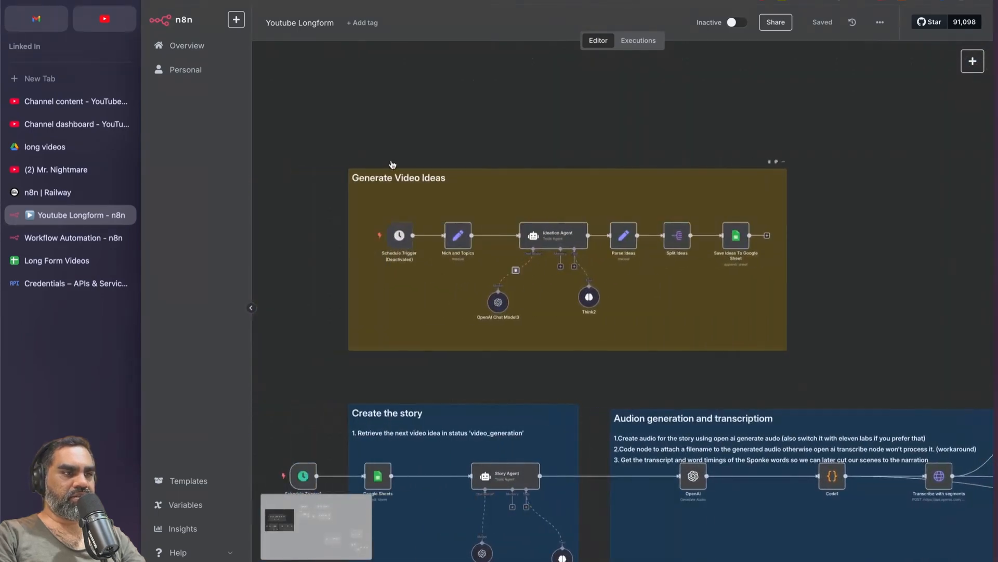
pyautogui.moveTo(312, 141); pyautogui.dragTo(607, 373)
pyautogui.scroll(-5, 781, 394)
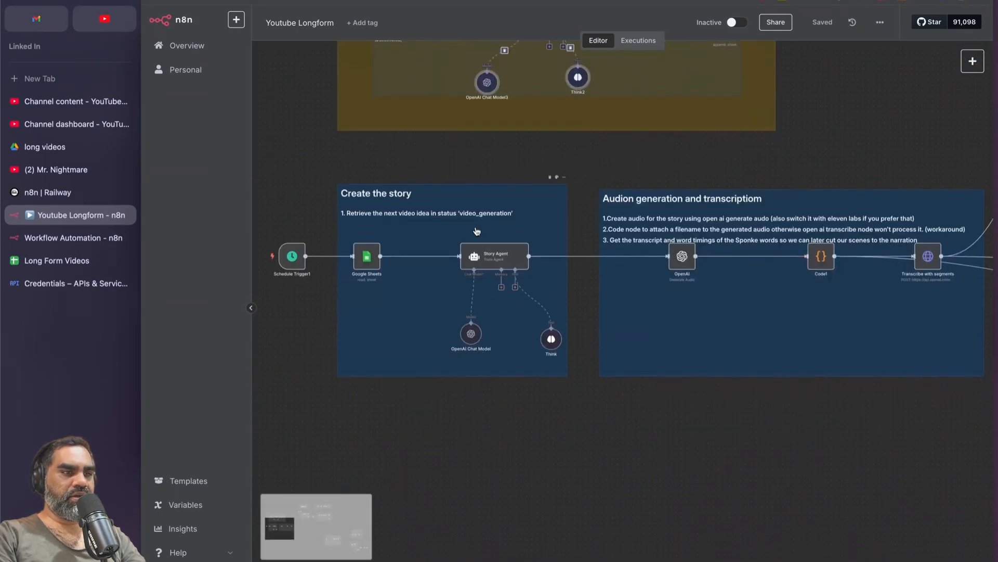
pyautogui.hscroll(3, 477, 231)
pyautogui.hscroll(5, 633, 212)
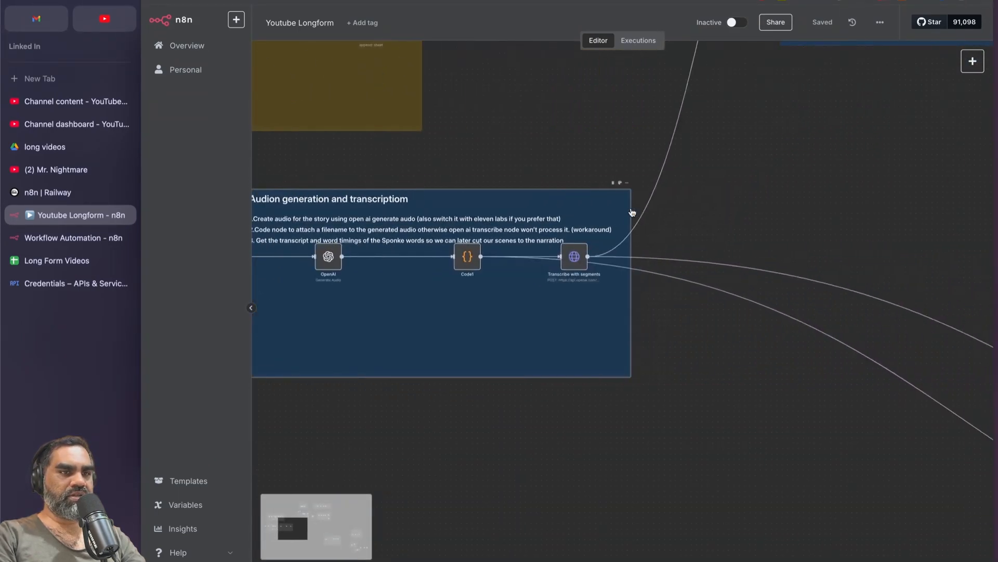
# - Examine the Scene cuts section and the section that directs scenes and creates the scene image prompts
pyautogui.keyDown('ctrl'); pyautogui.scroll(-10, 632, 212); pyautogui.keyUp('ctrl')
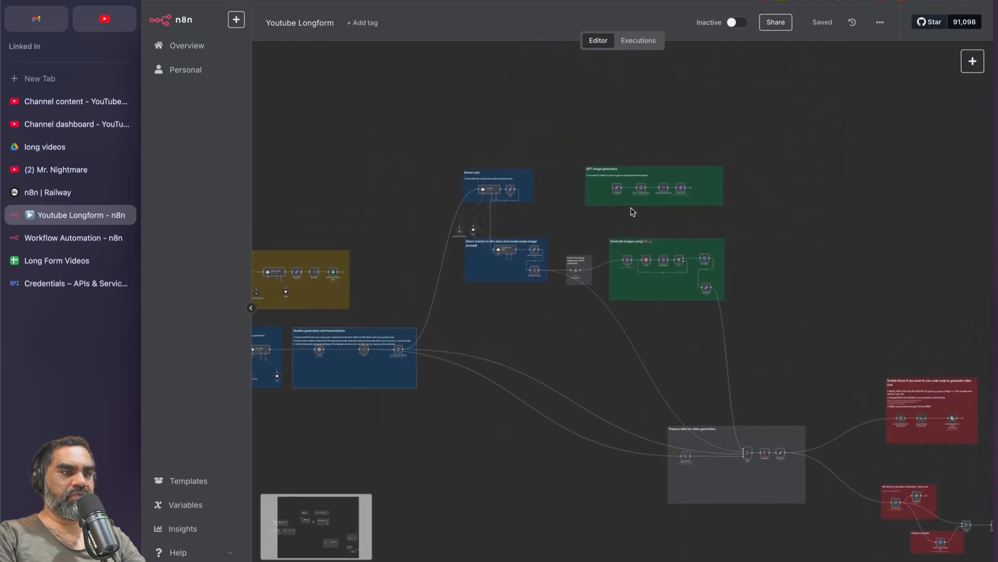
pyautogui.keyDown('ctrl'); pyautogui.scroll(5, 632, 213); pyautogui.keyUp('ctrl')
pyautogui.hscroll(-4, 520, 208)
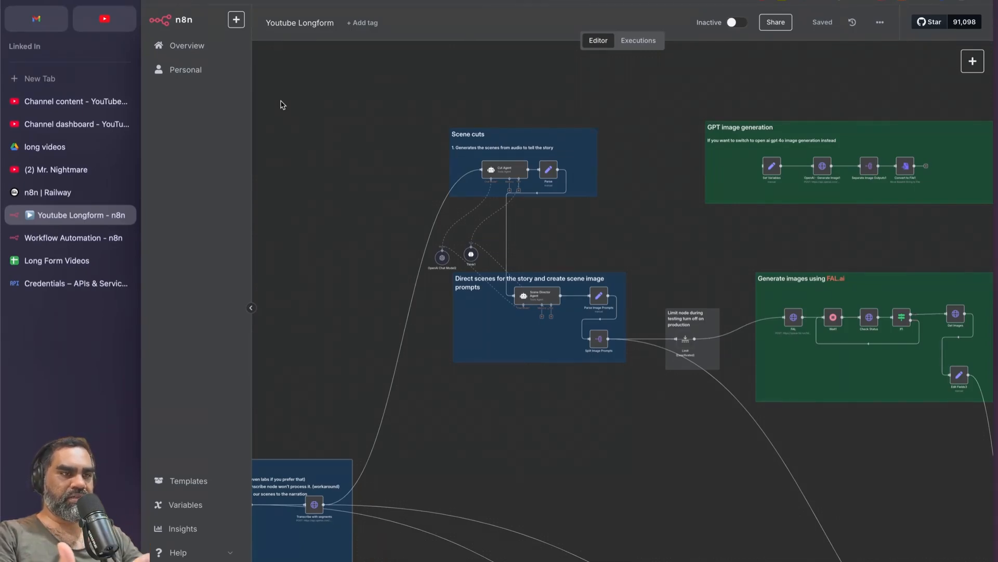
pyautogui.hscroll(3, 468, 203)
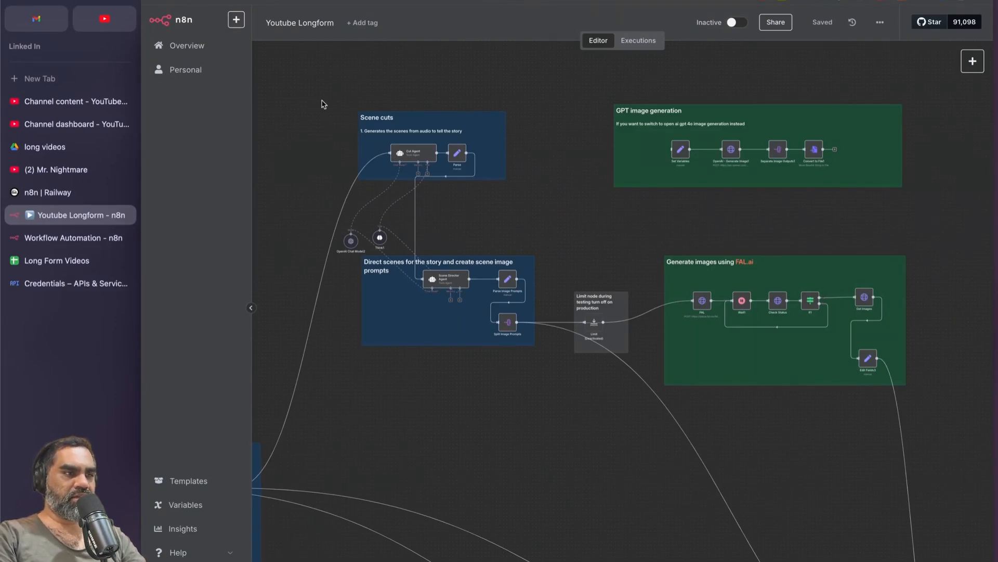
pyautogui.scroll(3, 530, 221)
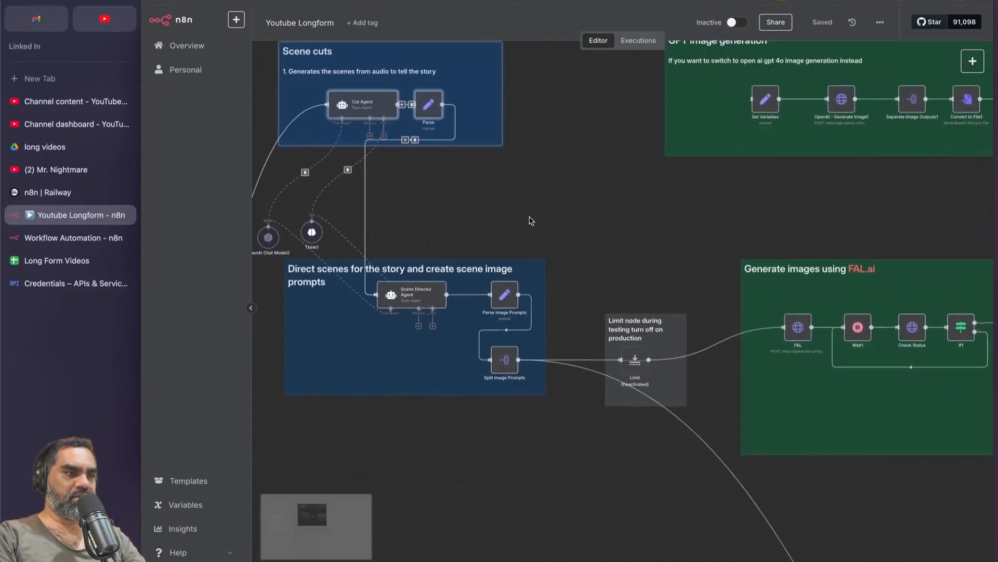
pyautogui.scroll(-1, 321, 266)
pyautogui.scroll(-2, 325, 267)
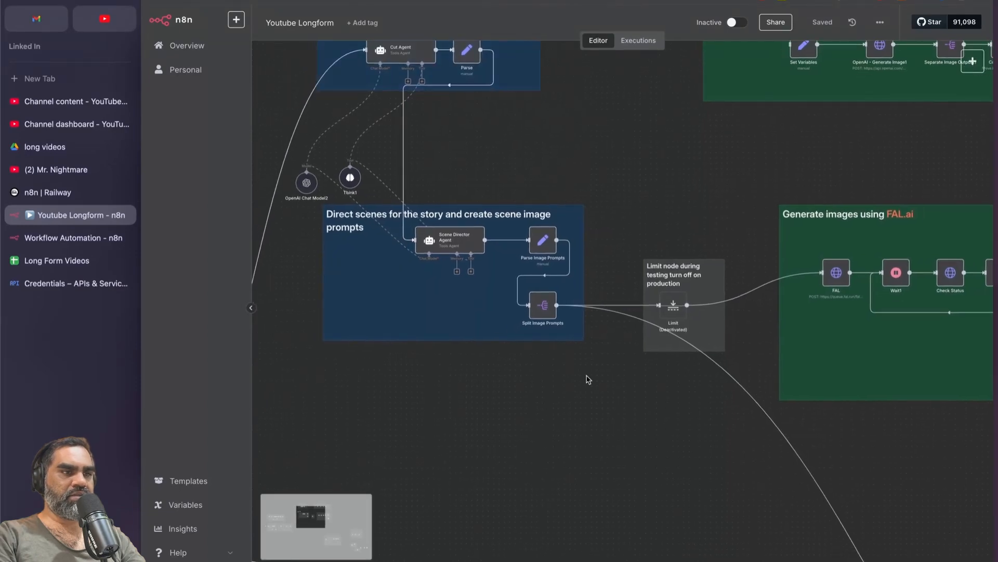
# - Review the GPT and FAL.ai image generation sections and the Prepare data for video generation section
pyautogui.hscroll(8, 555, 181)
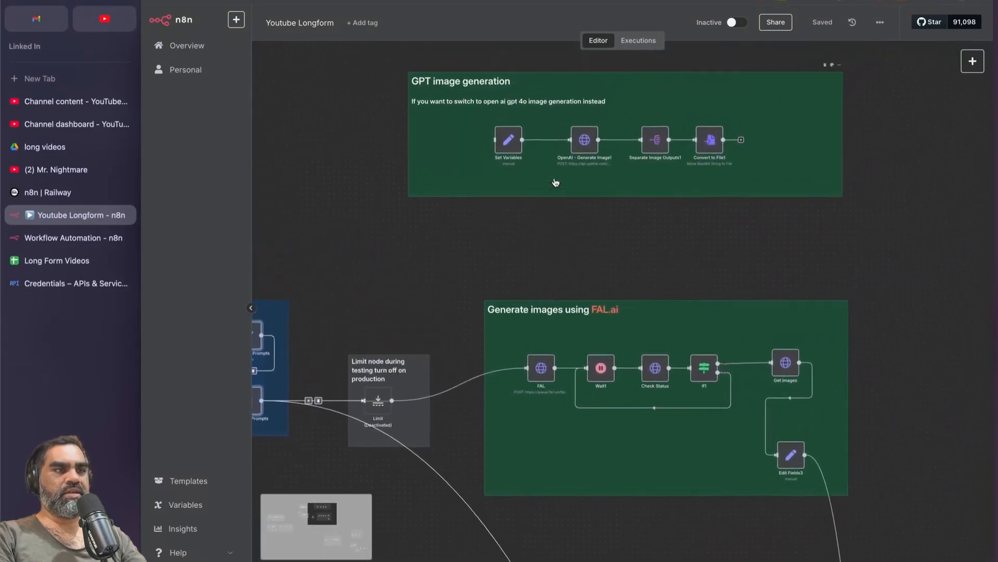
pyautogui.scroll(-3, 468, 151)
pyautogui.scroll(-10, 515, 385)
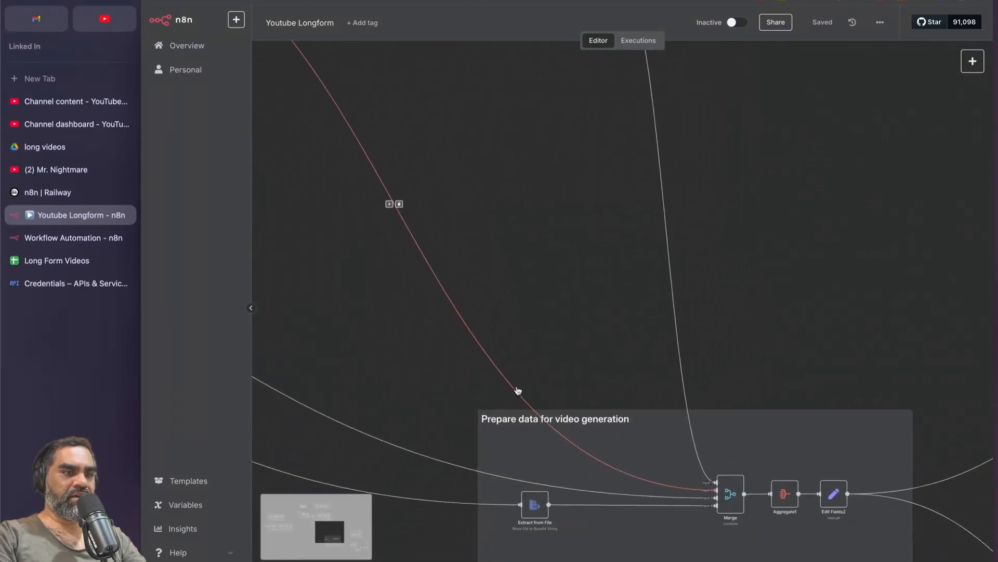
pyautogui.scroll(-3, 518, 390)
pyautogui.scroll(5, 518, 390)
pyautogui.scroll(3, 520, 312)
pyautogui.scroll(4, 774, 307)
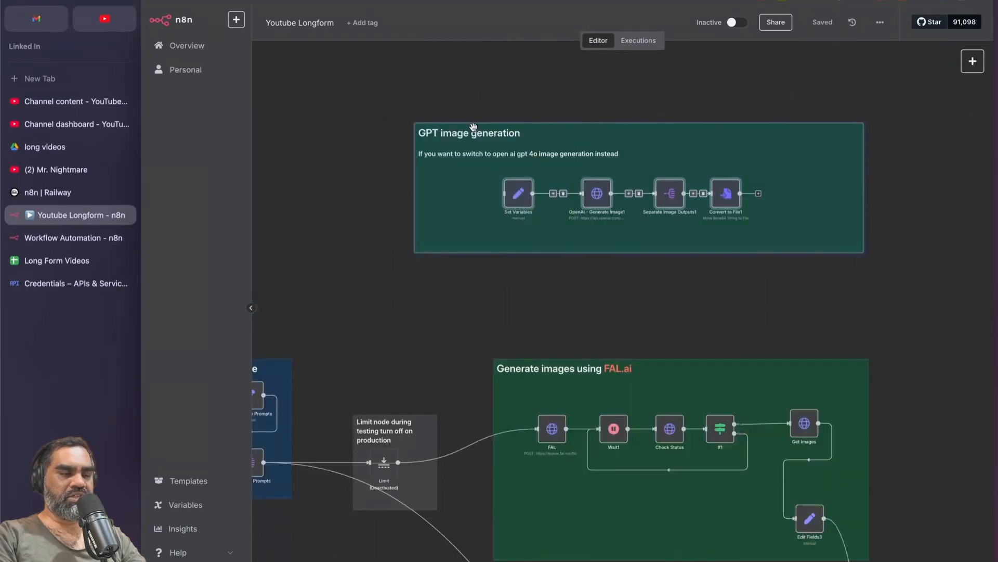
# - Inspect the parameters of the OpenAI Generate Audio node in the audio section and return to the canvas
pyautogui.hscroll(-5, 535, 217)
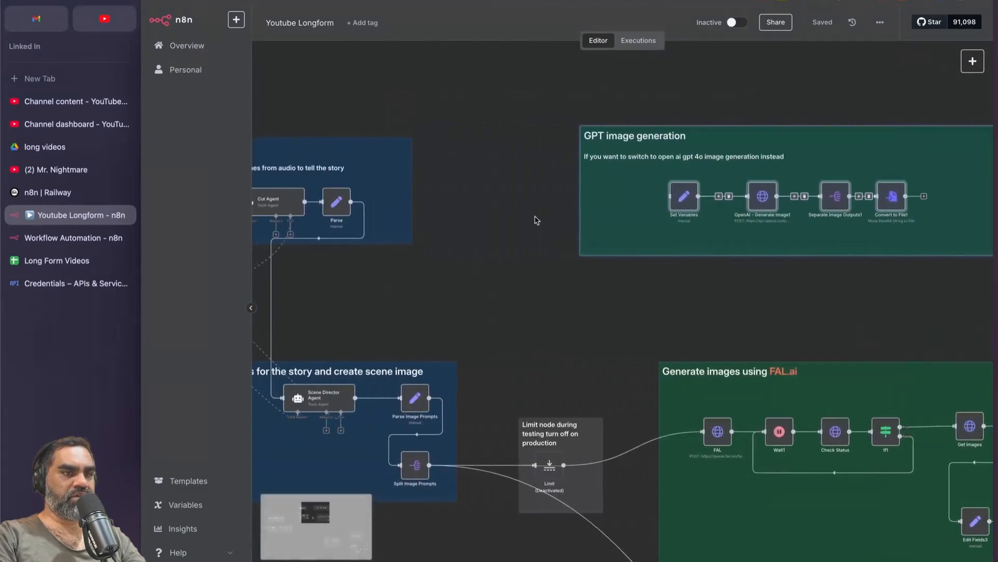
pyautogui.hscroll(-4, 791, 280)
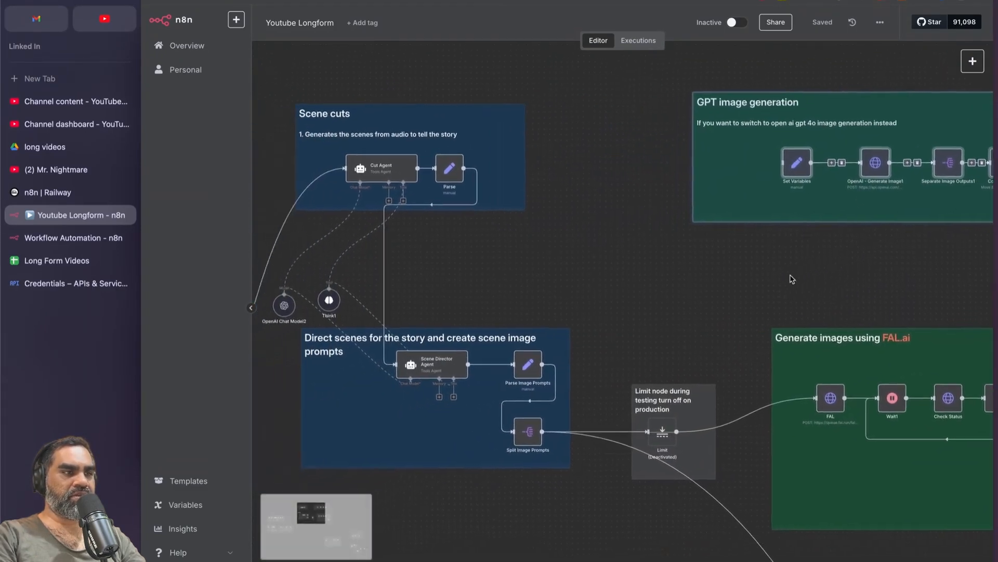
pyautogui.hscroll(3, 792, 279)
pyautogui.scroll(-2, 792, 280)
pyautogui.hscroll(-3, 403, 278)
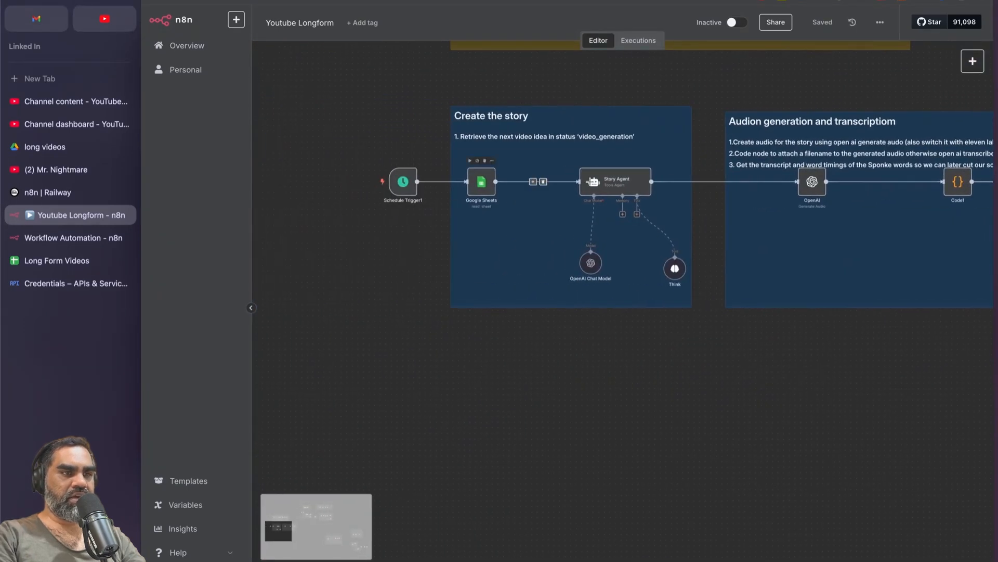
pyautogui.doubleClick(659, 201)
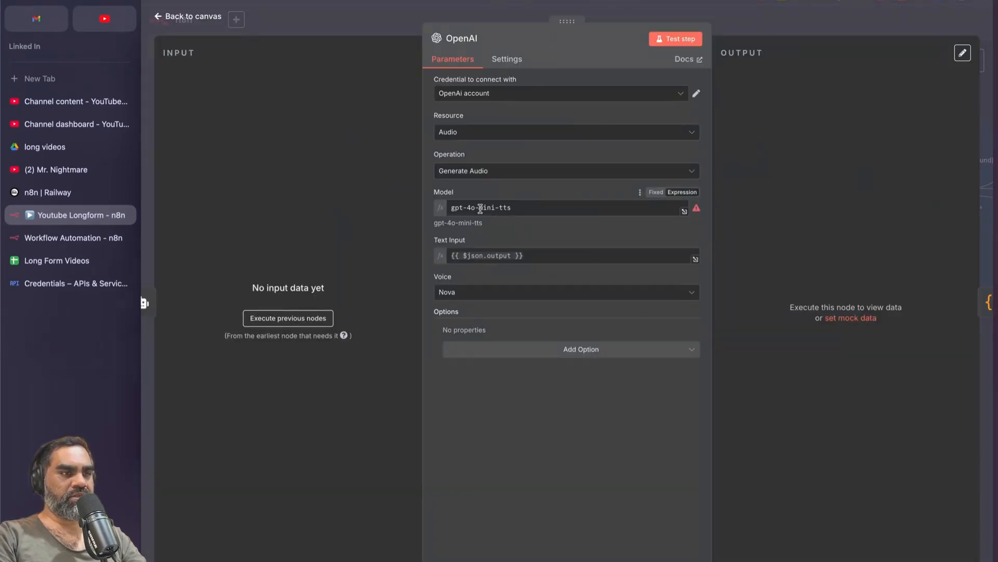
pyautogui.press('Escape')
pyautogui.scroll(10, 805, 335)
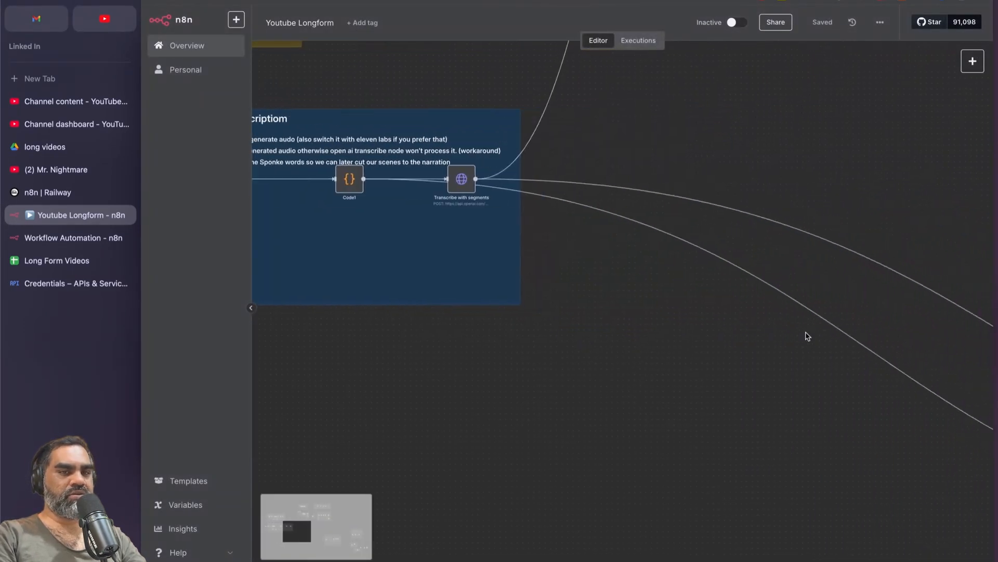
# - Review the Prepare data for video generation section and the code-node, API and YouTube publishing sections that follow it
pyautogui.scroll(-10, 807, 336)
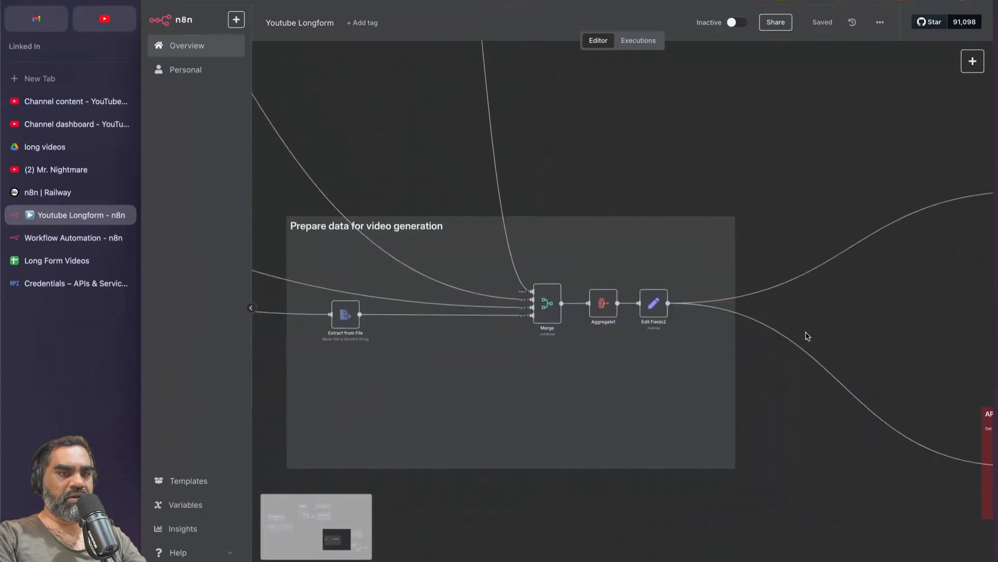
pyautogui.hscroll(5, 808, 336)
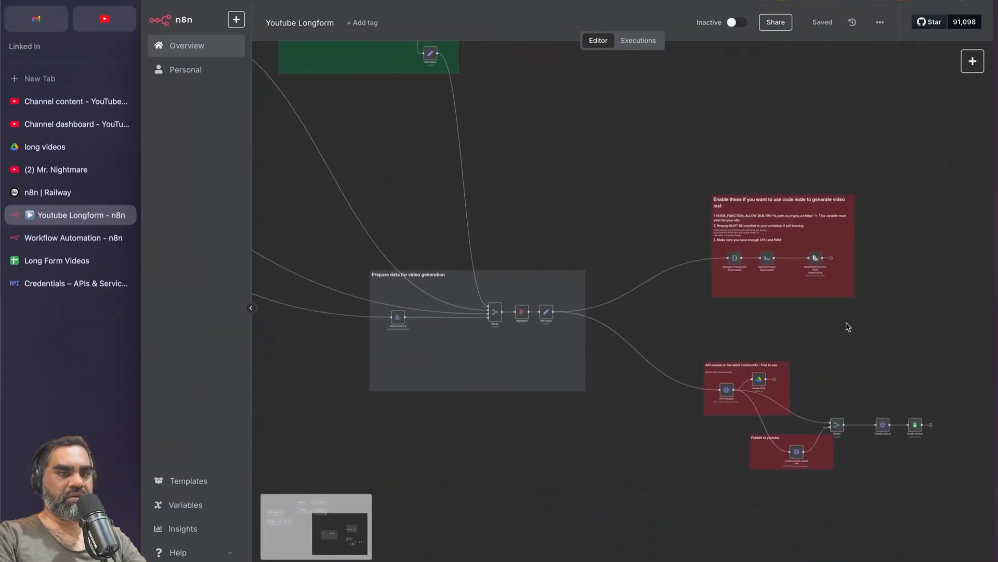
pyautogui.hscroll(3, 848, 327)
pyautogui.scroll(-3, 848, 326)
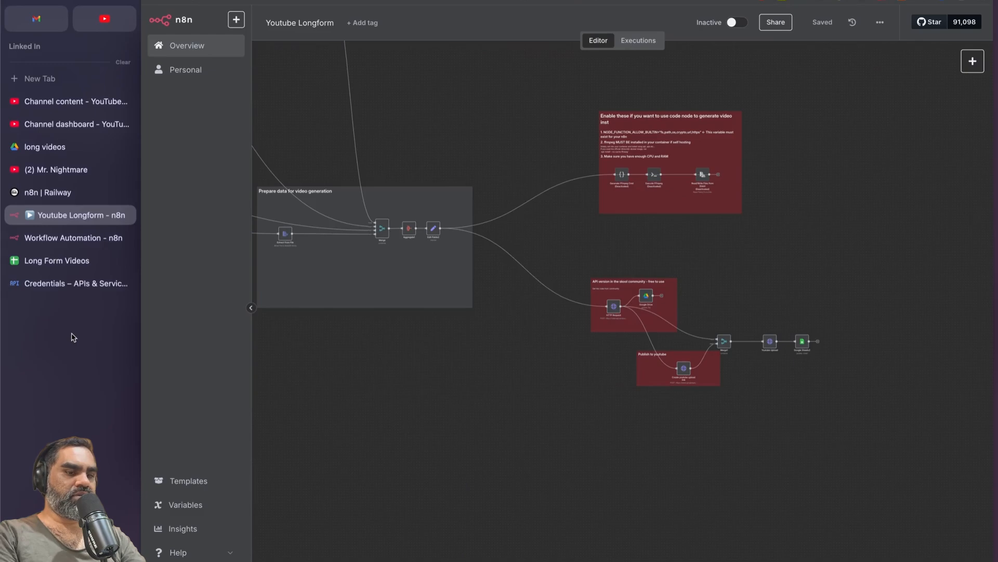
# - Open the AI Makers Skool community in a new tab and view the N8N Agent Builds course in its Classroom
pyautogui.press('super+t')
pyautogui.write('skoo')
pyautogui.press('Return')
pyautogui.click(363, 50)
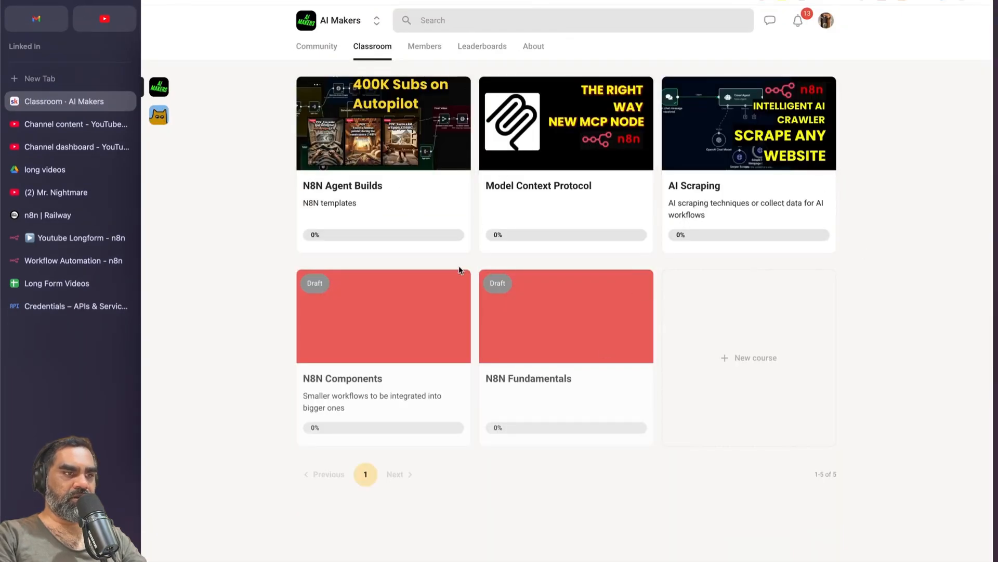
pyautogui.click(385, 242)
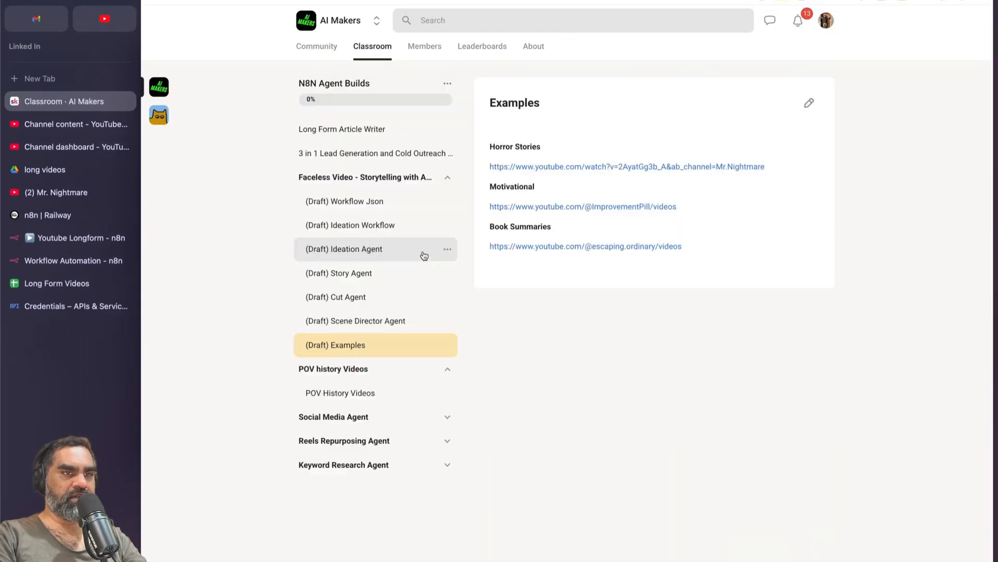
# - Return to the AI Makers community feed and browse its posts
pyautogui.press('super+bracketleft')
pyautogui.press('super+bracketleft')
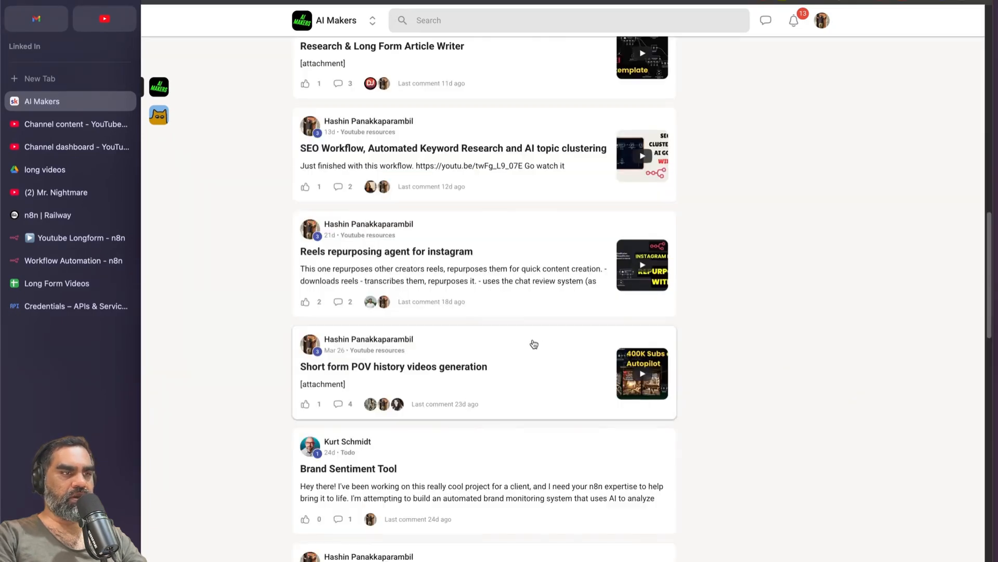
pyautogui.scroll(-3, 491, 291)
pyautogui.scroll(5, 483, 287)
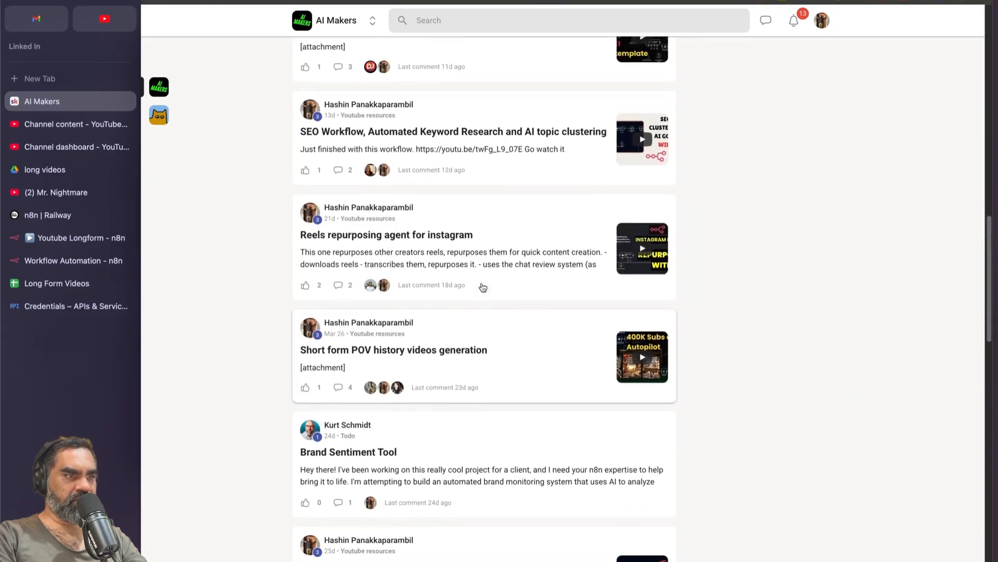
pyautogui.scroll(6, 487, 354)
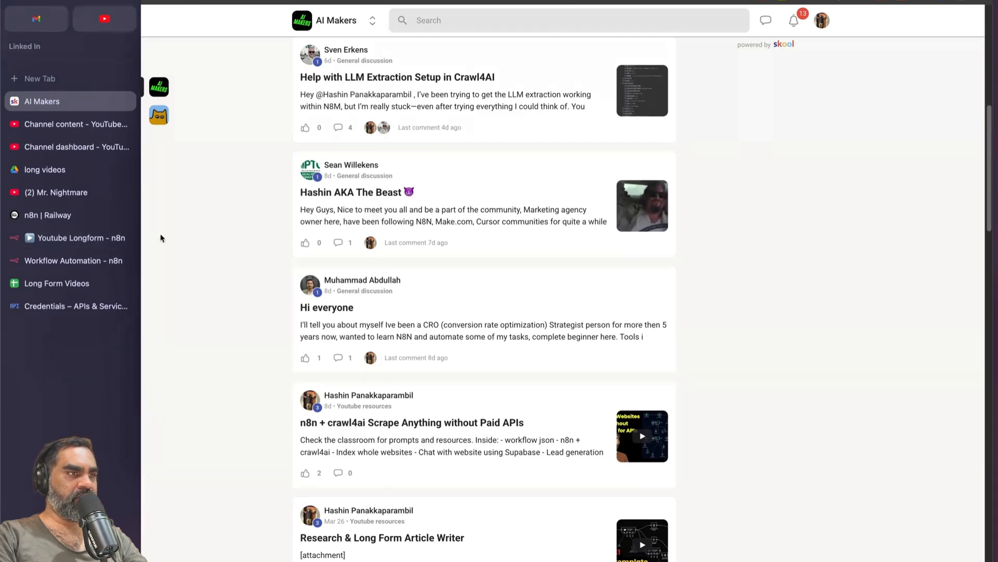
pyautogui.scroll(8, 161, 236)
# - Check the long videos folder in Google Drive and open the bustling school video from the YouTube Studio channel content
pyautogui.click(36, 243)
pyautogui.scroll(5, 424, 373)
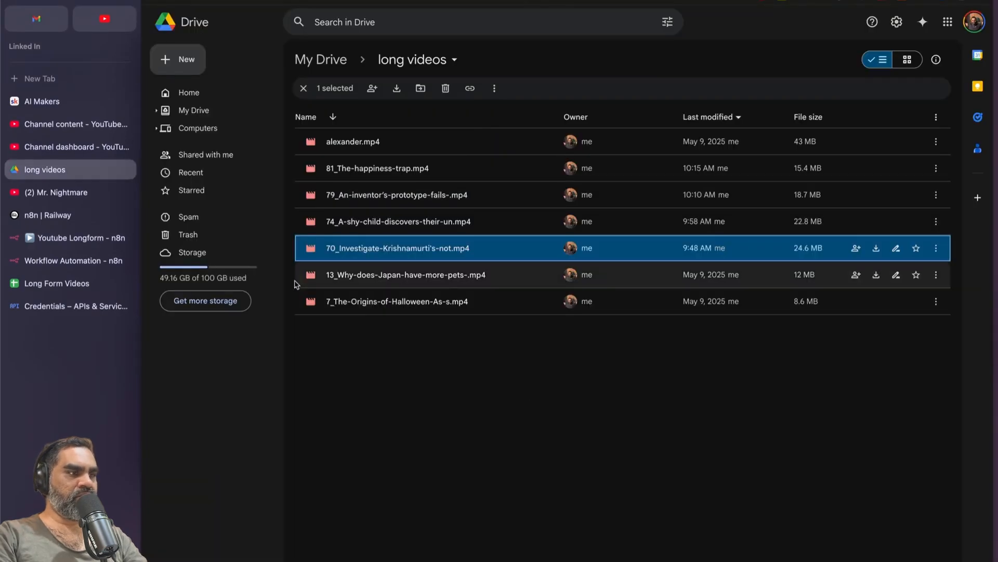
pyautogui.click(78, 237)
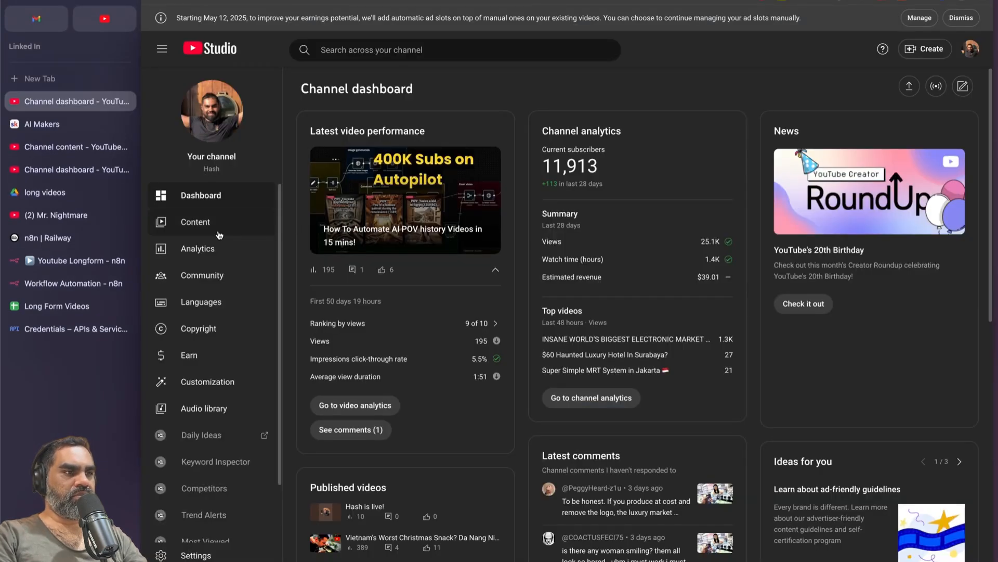
pyautogui.click(219, 233)
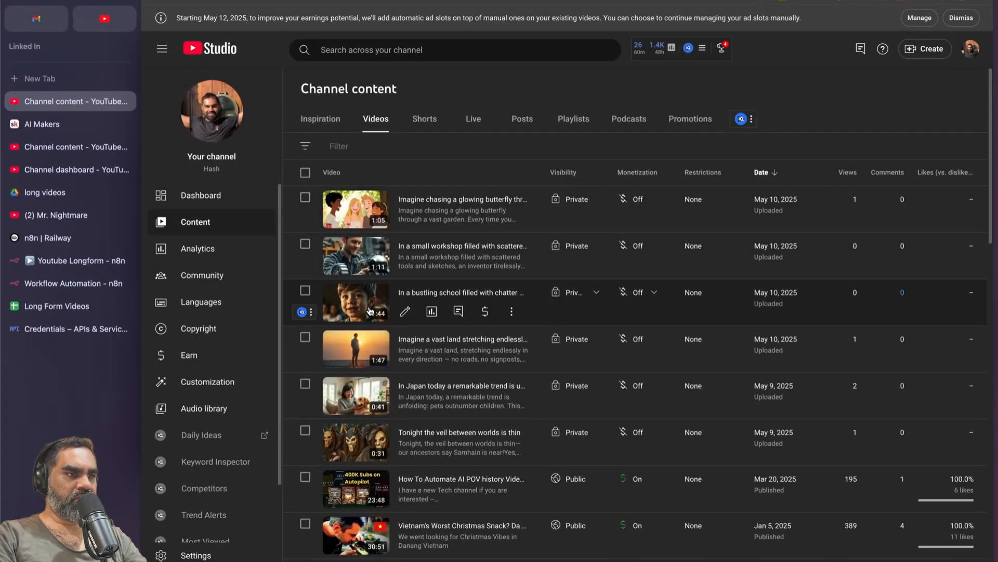
pyautogui.click(432, 311)
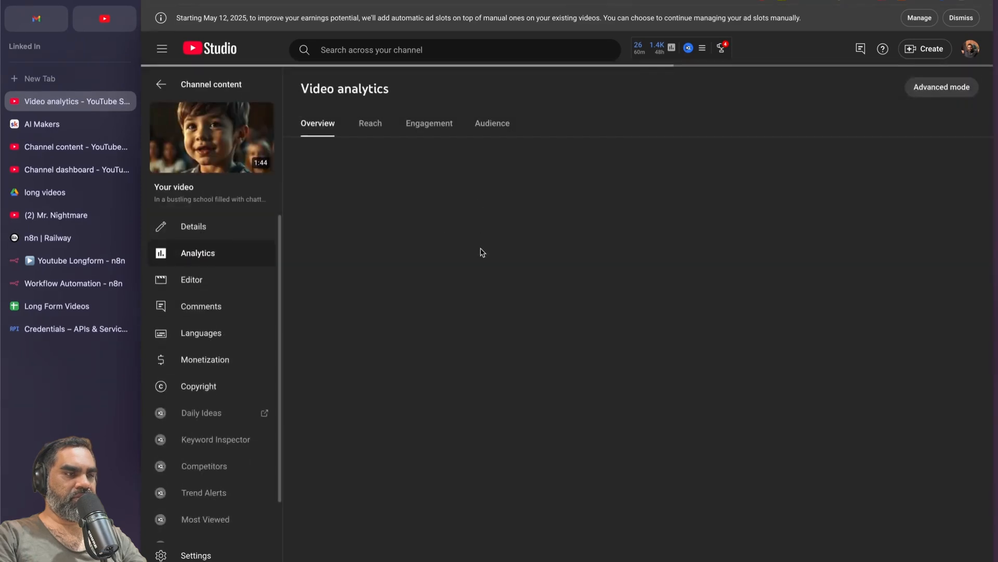
pyautogui.click(213, 136)
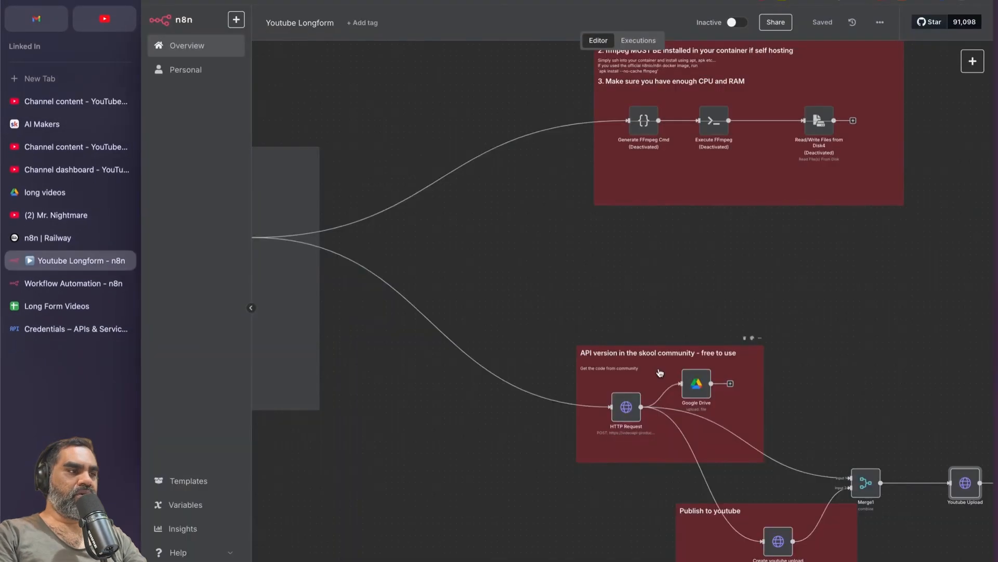
# - In the Youtube Longform workflow, review the API version, Publish to youtube and FFmpeg code-node sections
pyautogui.scroll(-3, 659, 372)
pyautogui.hscroll(4, 659, 372)
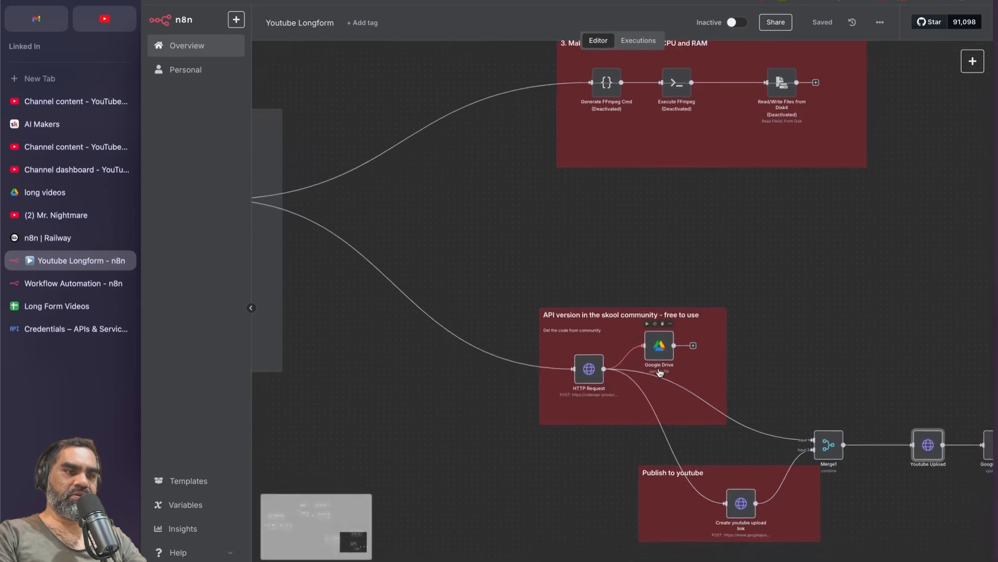
pyautogui.scroll(-2, 700, 286)
pyautogui.hscroll(3, 700, 286)
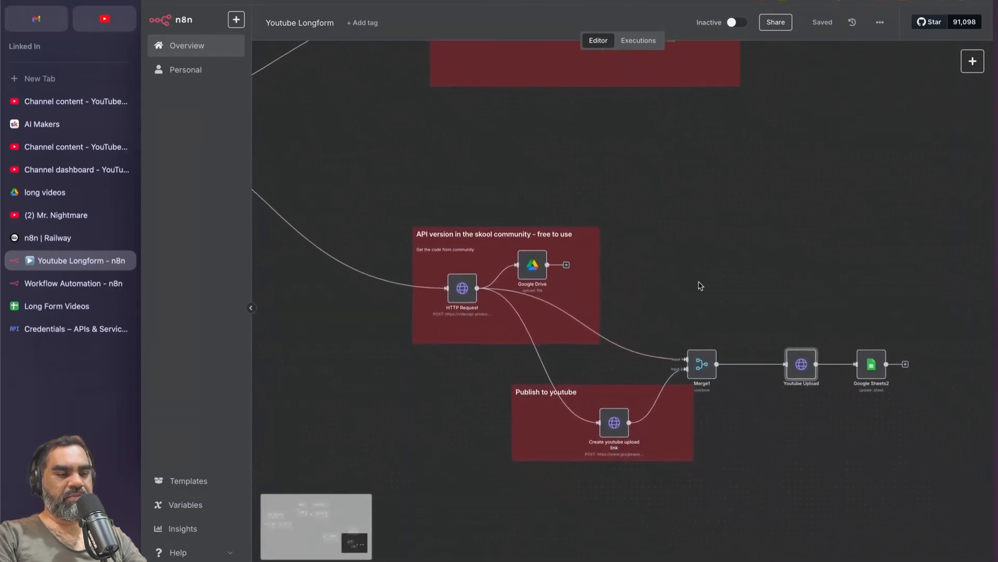
pyautogui.scroll(5, 684, 271)
pyautogui.hscroll(-1, 685, 271)
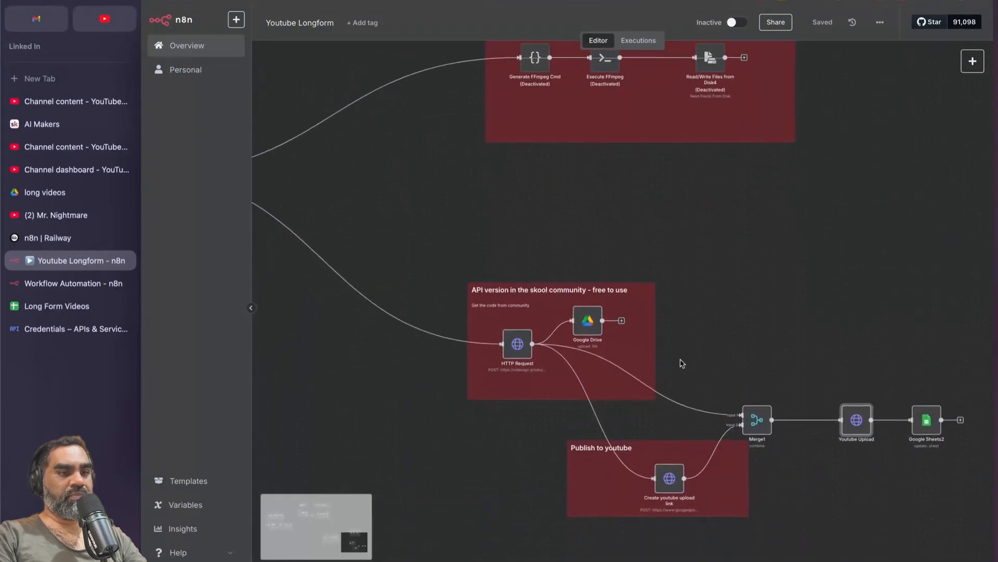
pyautogui.scroll(1, 683, 363)
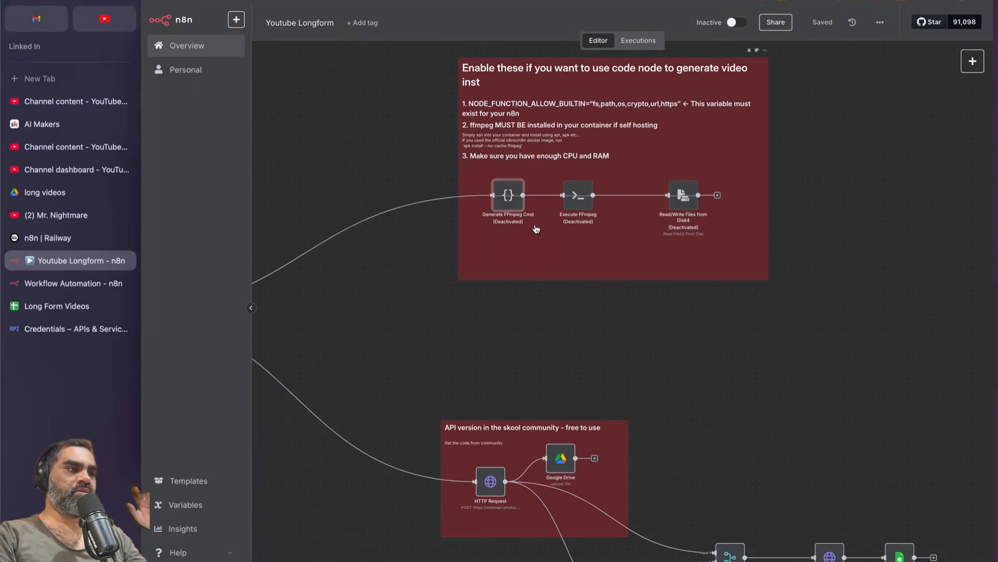
# - Inspect the full JavaScript code of the Generate FFmpeg Cmd node and return to the canvas
pyautogui.doubleClick(508, 196)
pyautogui.click(516, 266)
pyautogui.hotkey('ctrl', 'a')
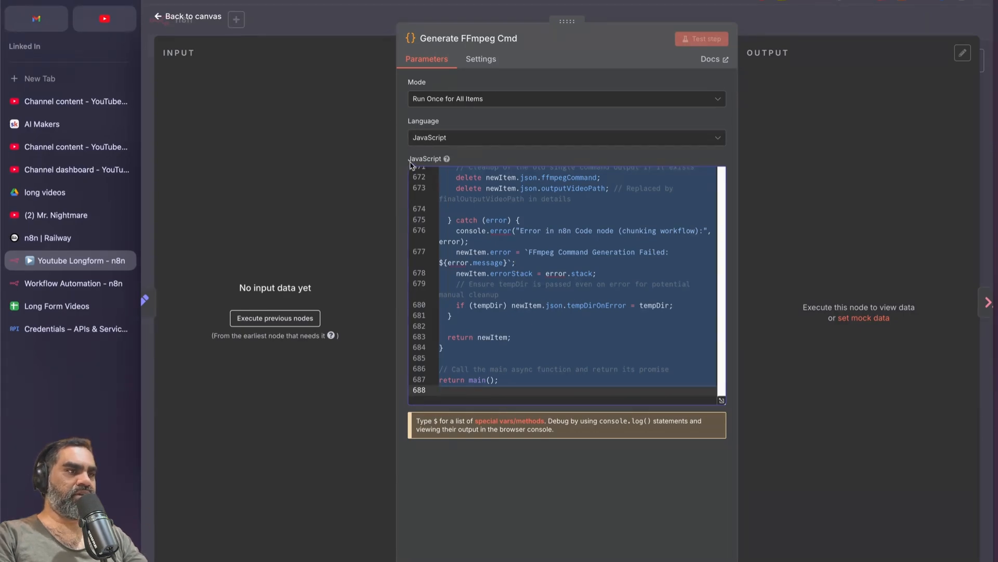
pyautogui.click(331, 22)
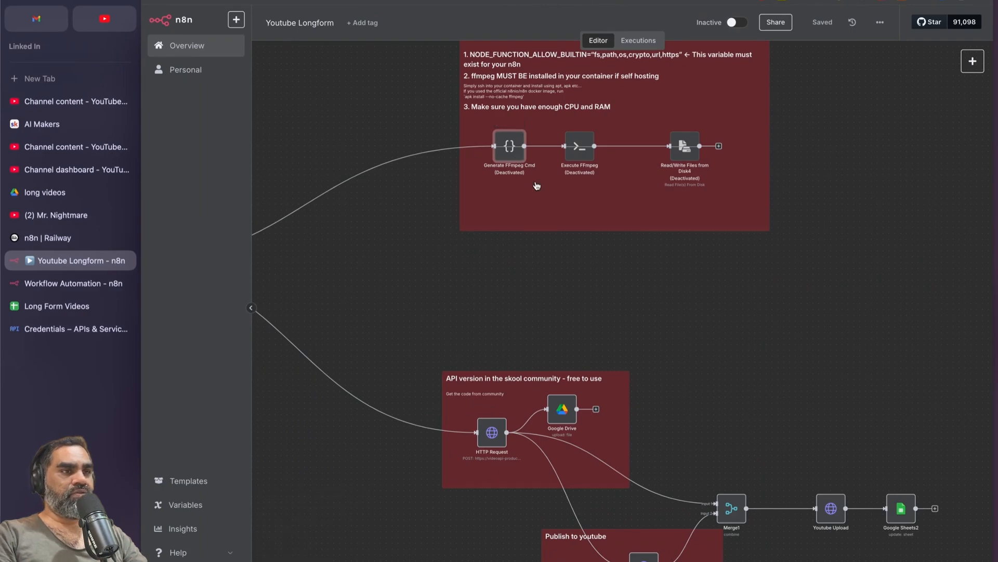
# - Review the code-node requirements note and inspect the HTTP Request node in the API version section
pyautogui.scroll(4, 537, 186)
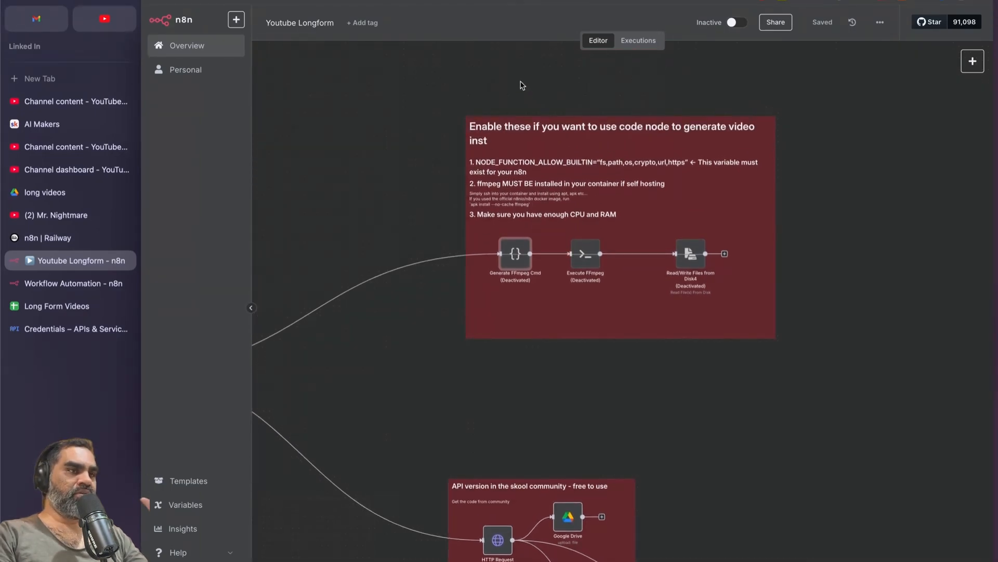
pyautogui.scroll(-7, 517, 266)
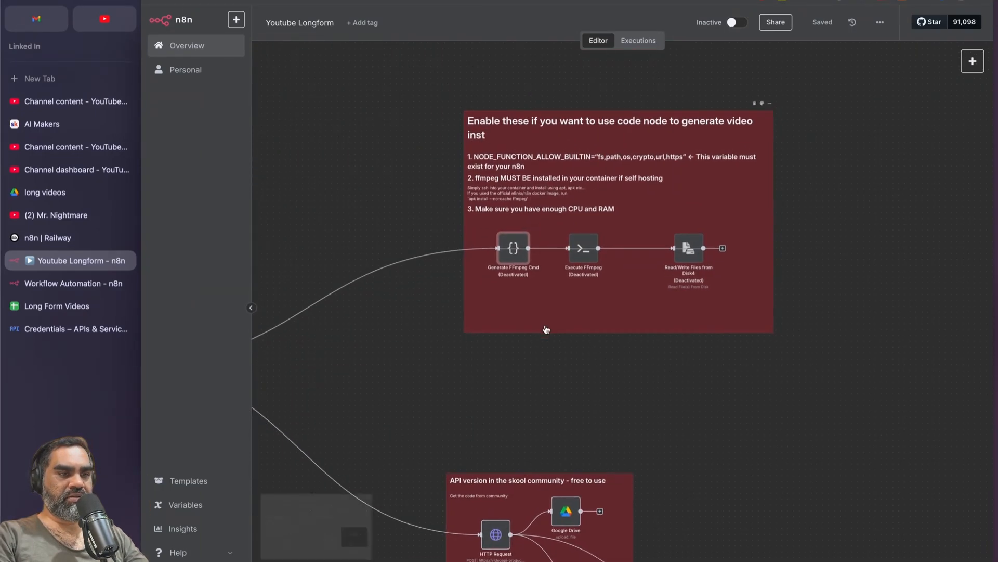
pyautogui.click(498, 348)
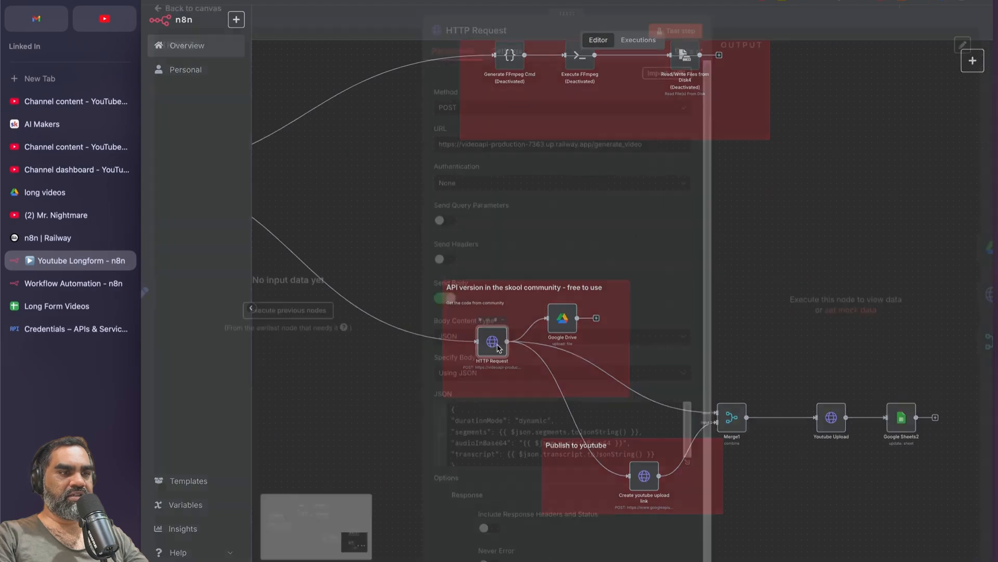
pyautogui.scroll(-2, 522, 458)
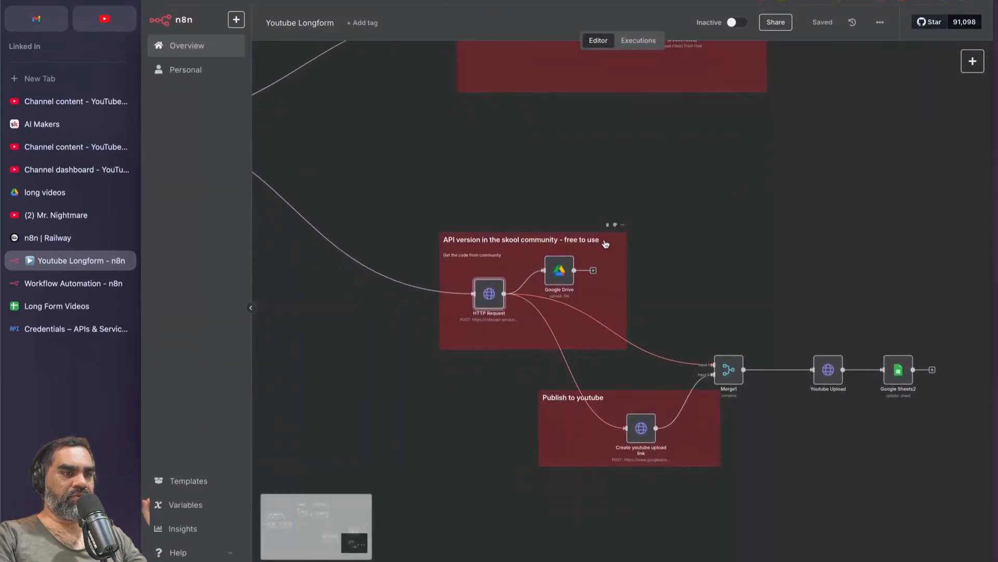
pyautogui.scroll(-2, 596, 258)
pyautogui.scroll(1, 675, 244)
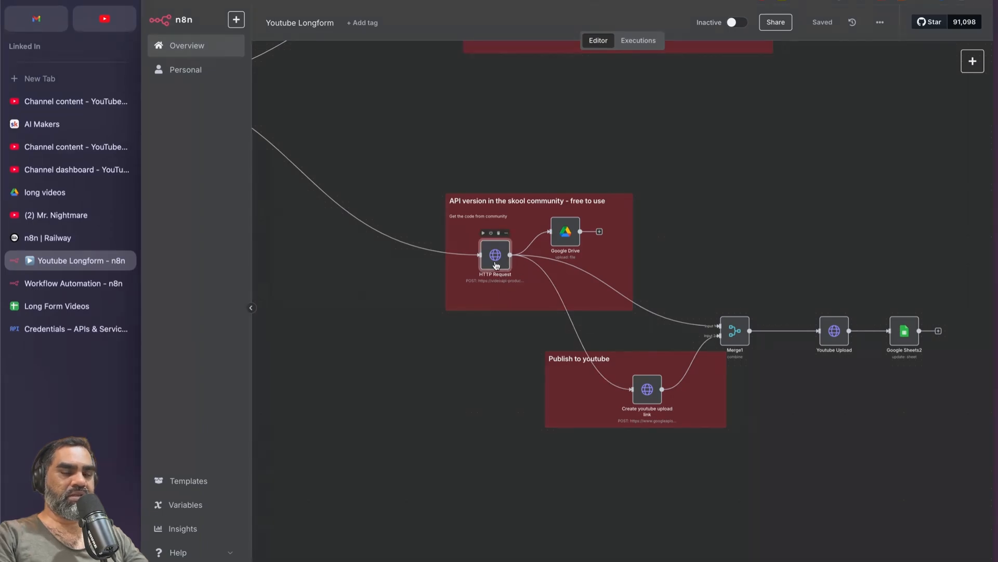
# - Examine the publishing path from Create youtube upload link through Merge1 and Youtube Upload to Google Sheets2
pyautogui.scroll(-2, 692, 257)
pyautogui.hscroll(3, 692, 257)
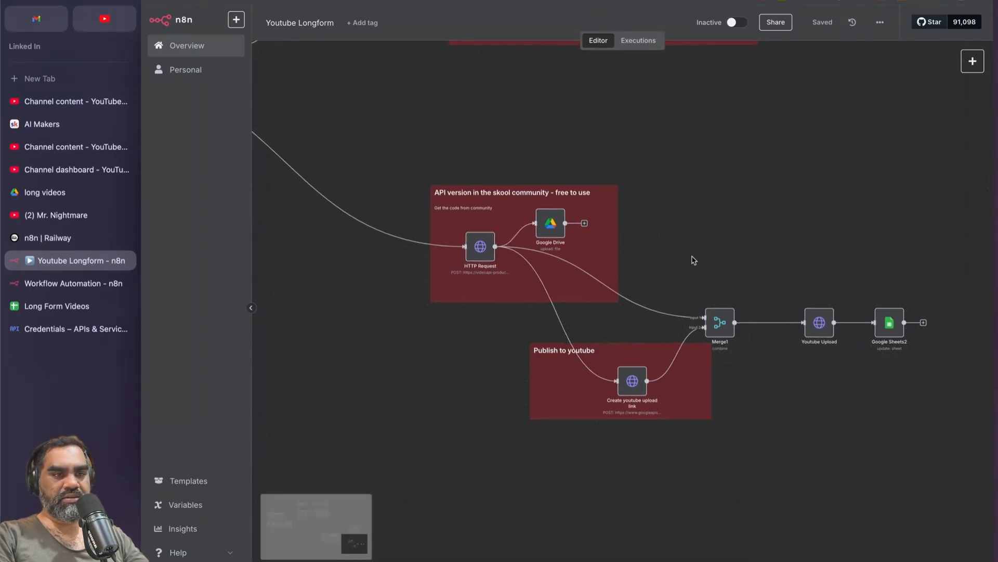
pyautogui.scroll(-3, 716, 401)
pyautogui.hscroll(1, 716, 401)
pyautogui.scroll(4, 716, 401)
pyautogui.hscroll(-2, 716, 401)
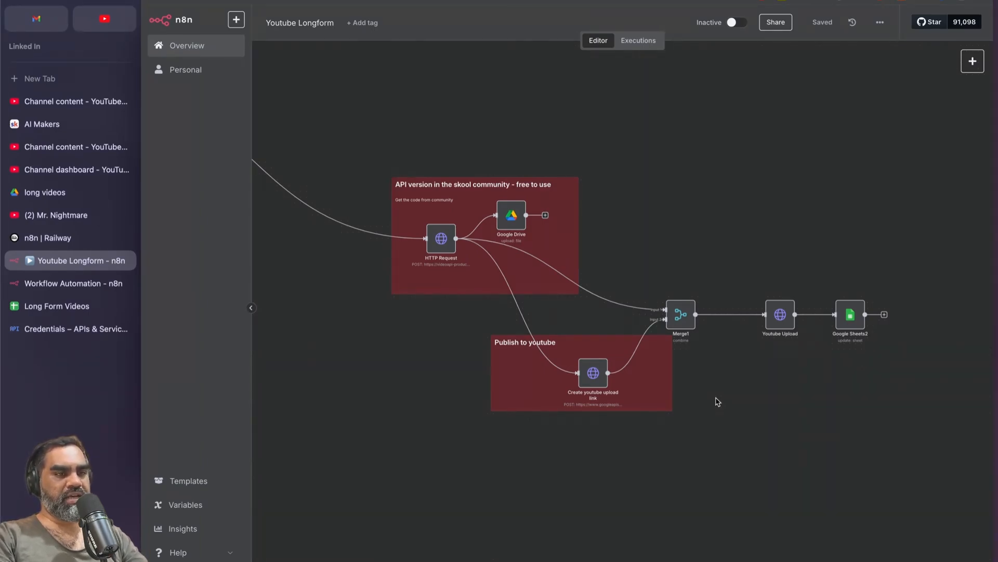
pyautogui.hscroll(3, 716, 402)
pyautogui.scroll(-1, 716, 401)
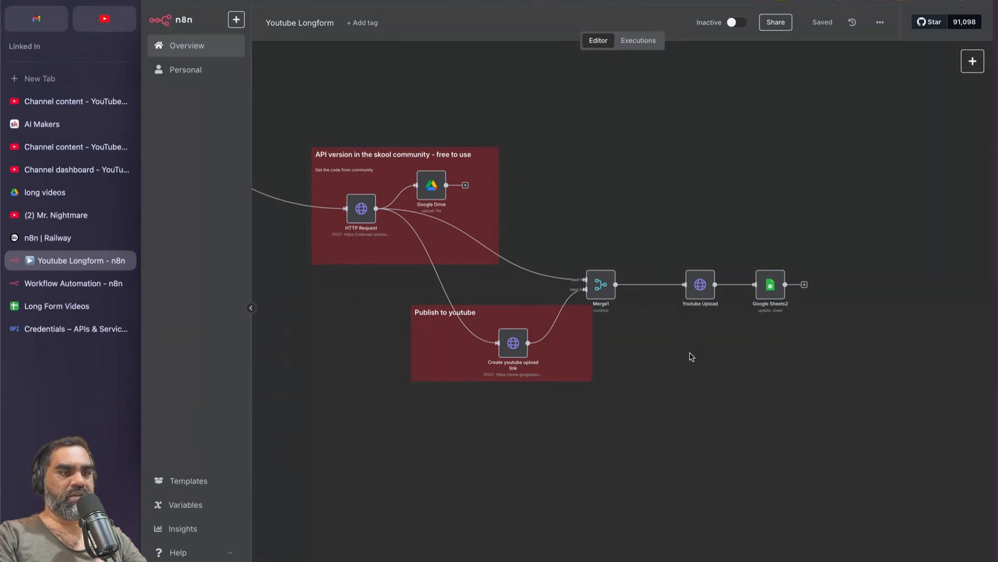
pyautogui.hscroll(-6, 691, 357)
pyautogui.hscroll(2, 692, 357)
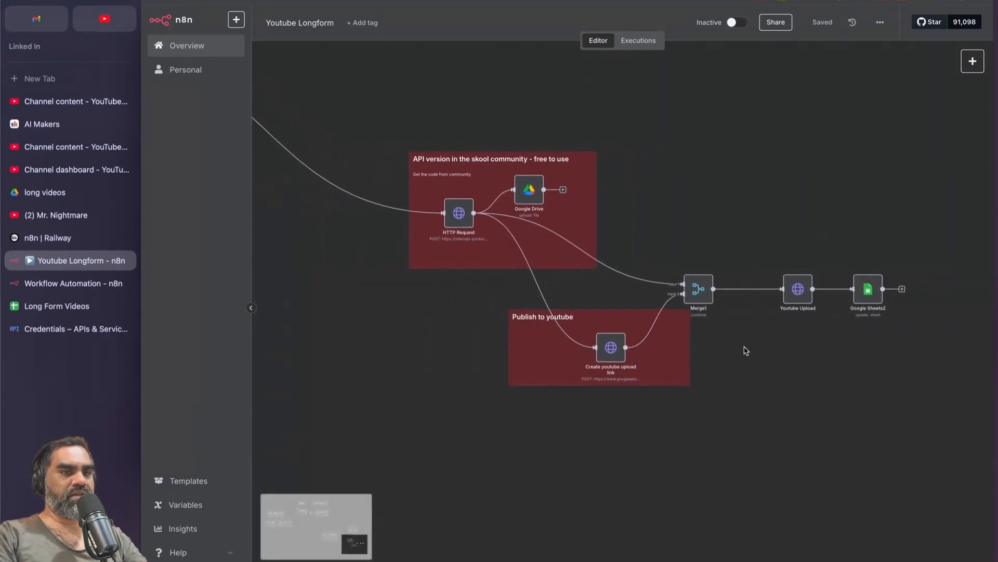
# - Look over the whole workflow from the Generate Video Ideas section to the data preparation section
pyautogui.hscroll(-2, 746, 351)
pyautogui.scroll(2, 745, 350)
pyautogui.scroll(-5, 746, 350)
pyautogui.hscroll(-10, 746, 351)
pyautogui.scroll(2, 746, 350)
pyautogui.hscroll(5, 747, 351)
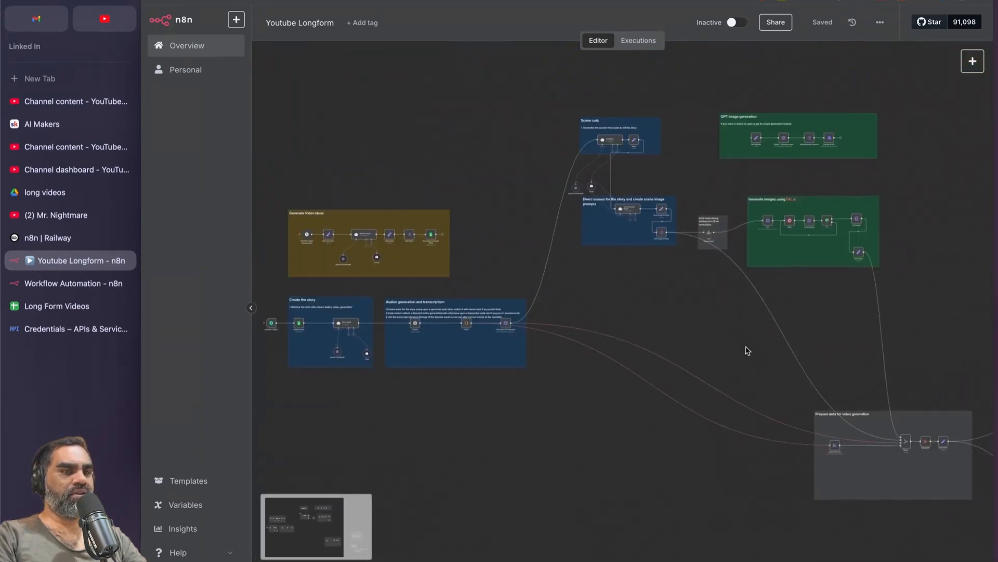
pyautogui.scroll(-1, 747, 350)
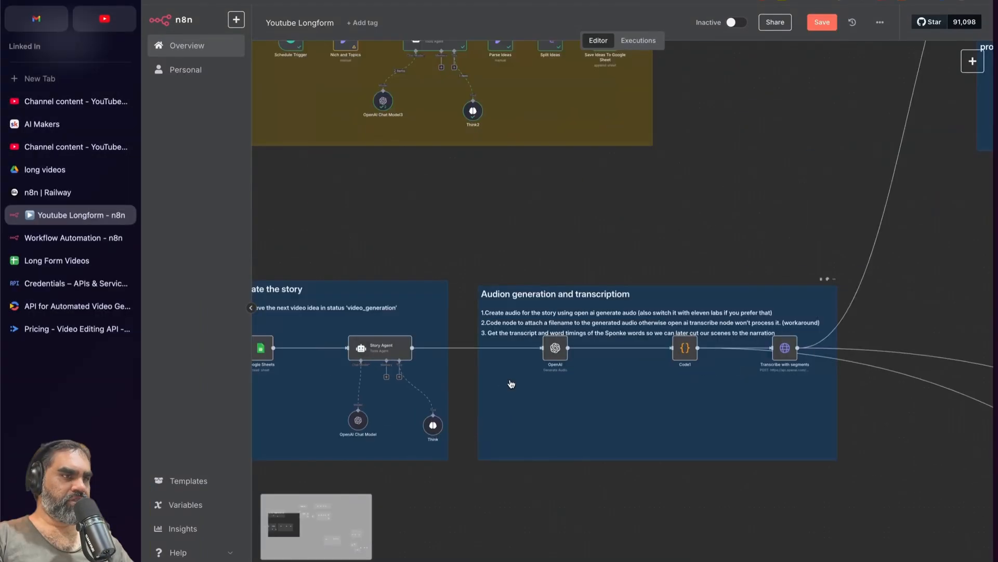
# - Examine the Generate Video Ideas section, from its Schedule Trigger to the Save Ideas To Google Sheet node
pyautogui.scroll(5, 508, 401)
pyautogui.hscroll(-4, 510, 412)
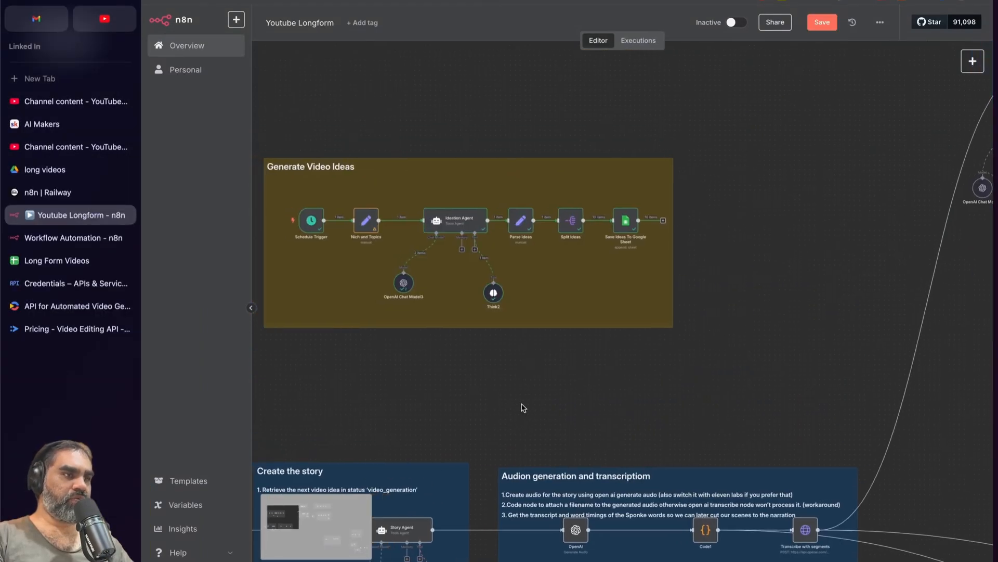
pyautogui.moveTo(288, 88); pyautogui.dragTo(605, 342)
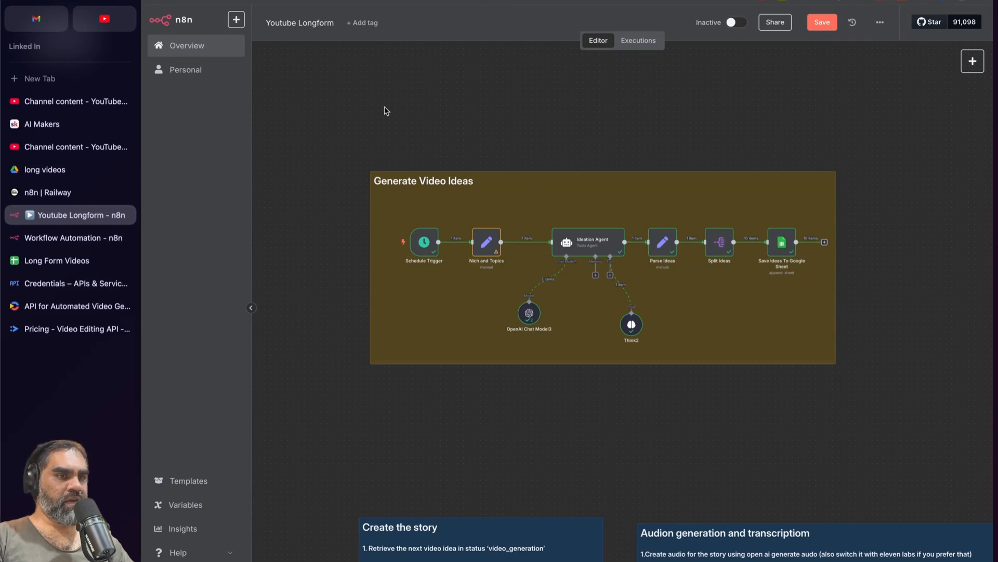
pyautogui.scroll(-5, 372, 142)
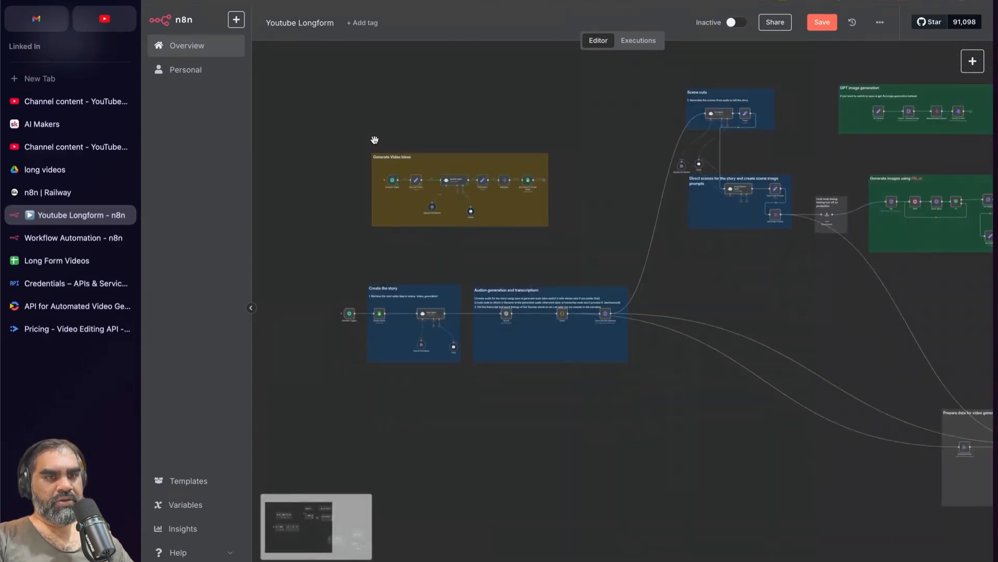
pyautogui.scroll(5, 374, 140)
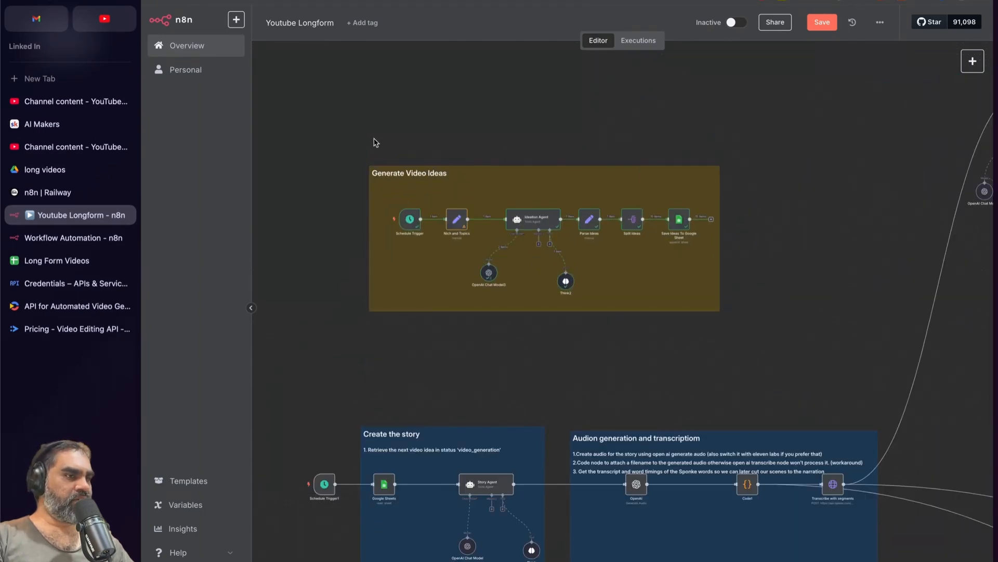
pyautogui.scroll(1, 338, 127)
pyautogui.moveTo(319, 131); pyautogui.dragTo(753, 347)
pyautogui.click(812, 362)
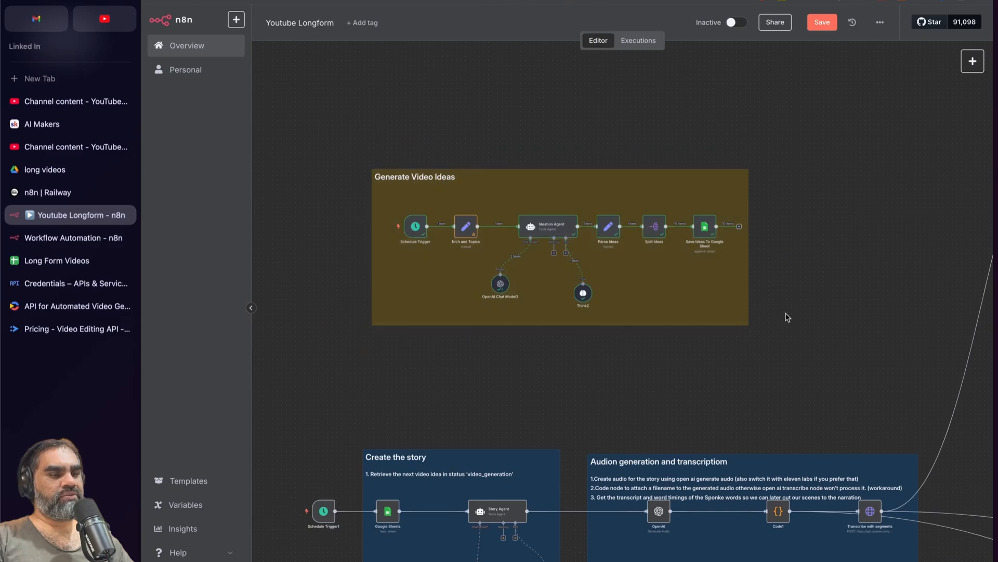
# - Review the Generate Video Ideas section by selecting all of its nodes on the canvas
pyautogui.scroll(1, 441, 276)
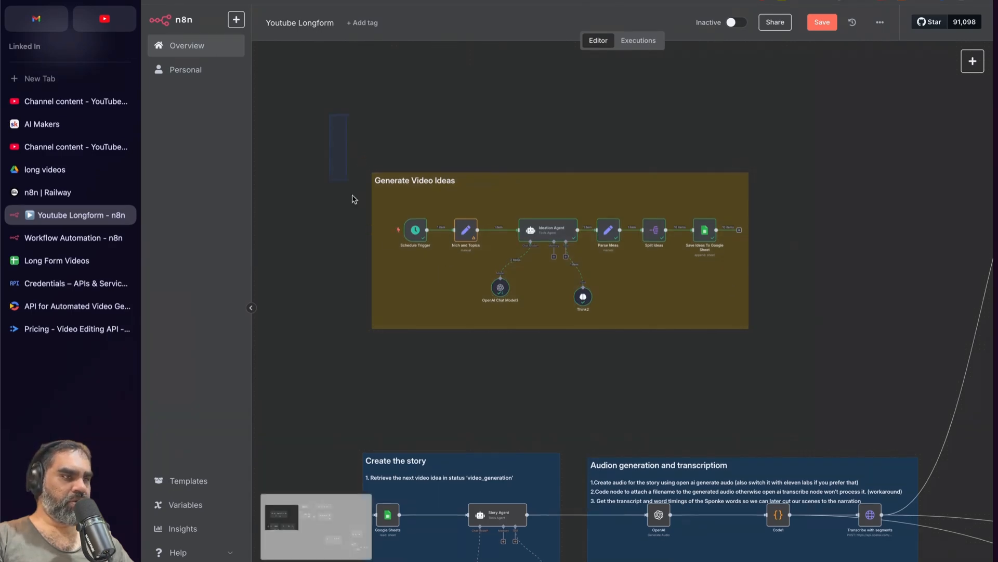
pyautogui.moveTo(337, 151); pyautogui.dragTo(811, 343)
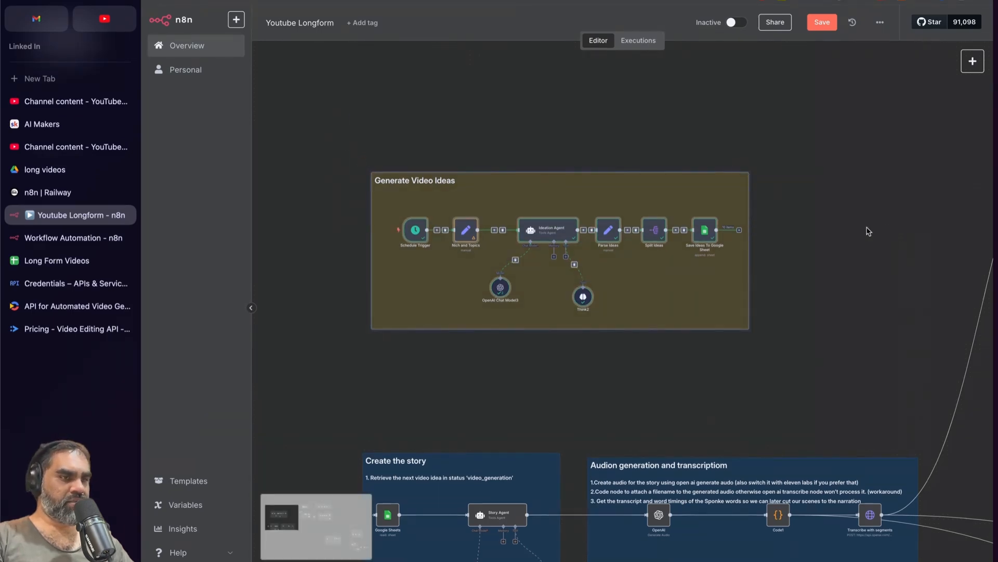
pyautogui.click(973, 61)
pyautogui.click(592, 134)
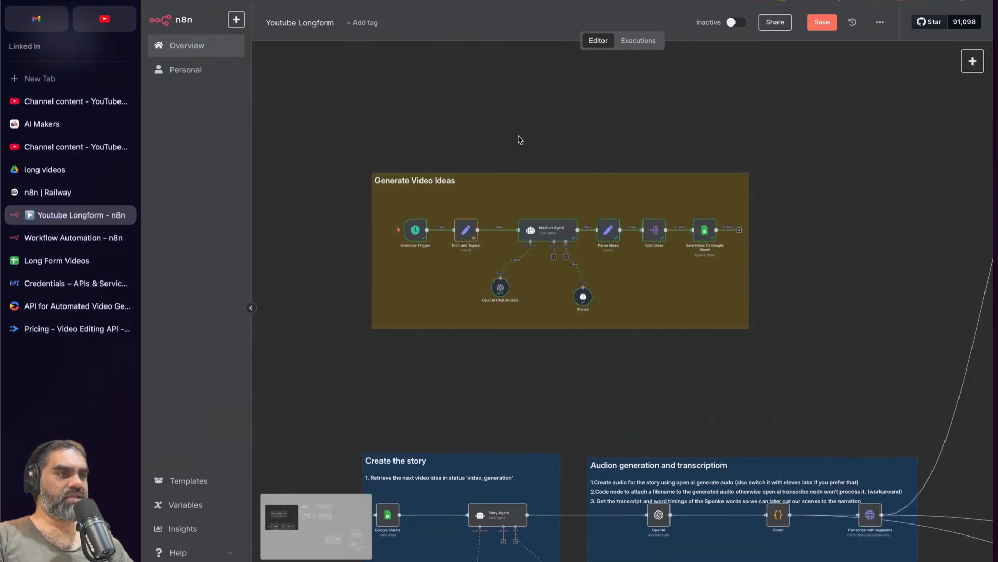
pyautogui.moveTo(391, 176); pyautogui.dragTo(827, 358)
# - Switch to the AI Makers classroom and open the workflow.json resource in the Workflow Json lesson of the N8N Agent Builds course
pyautogui.click(63, 124)
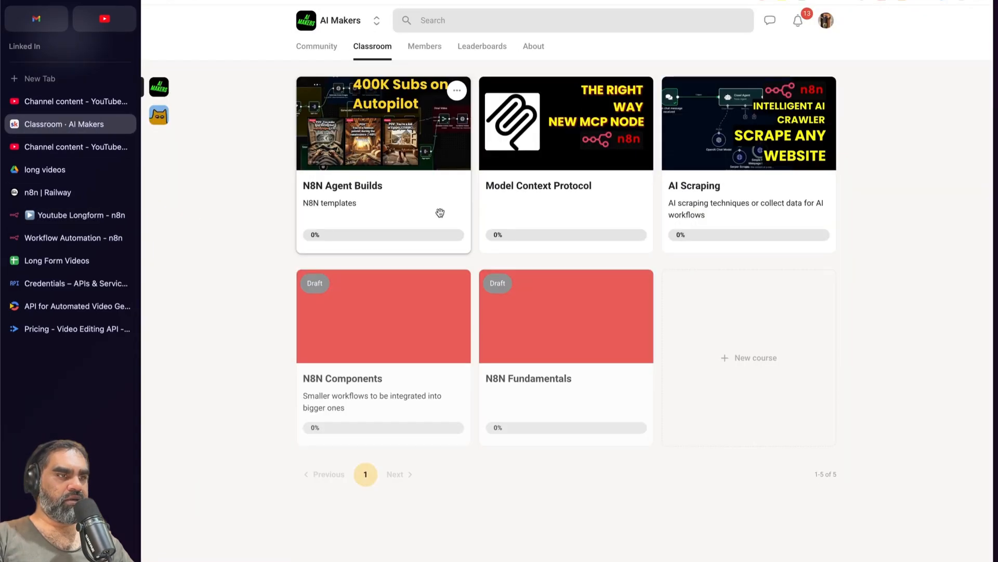
pyautogui.click(439, 212)
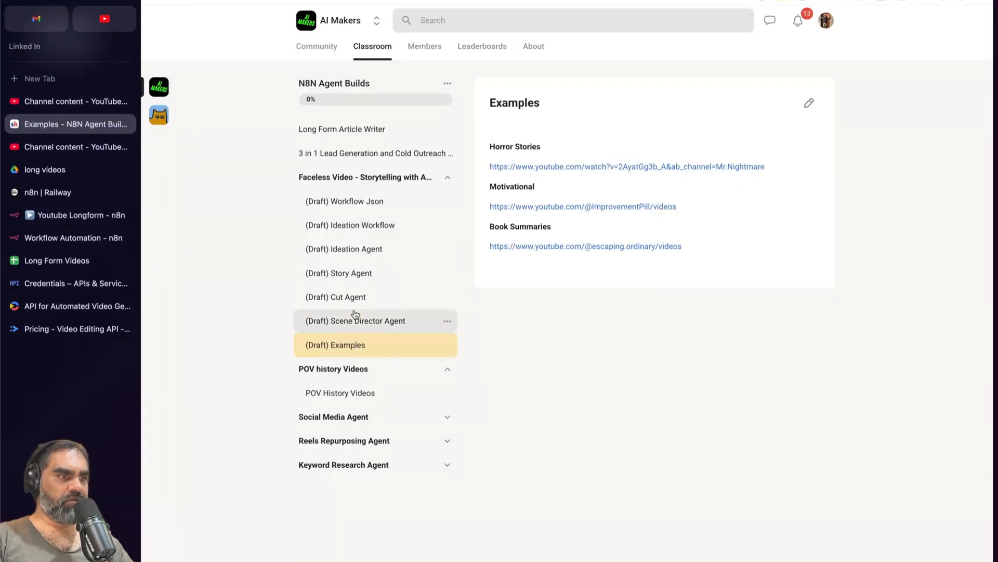
pyautogui.click(367, 204)
pyautogui.click(548, 256)
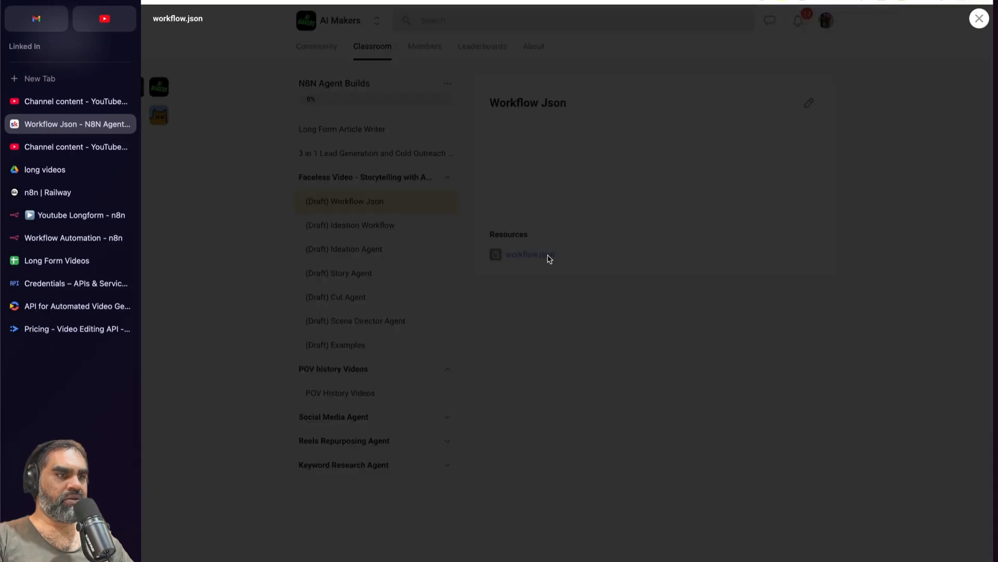
pyautogui.click(592, 333)
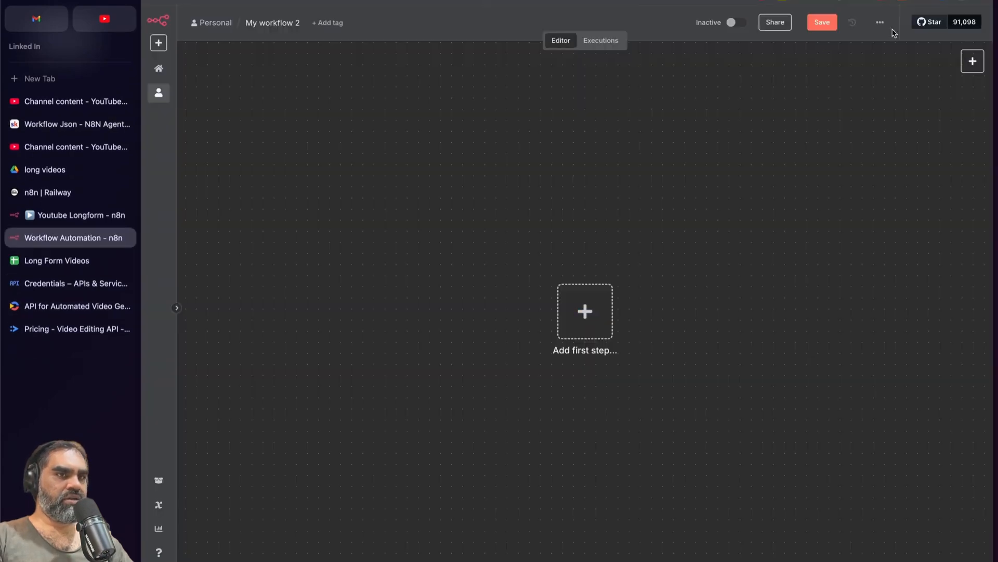
# - Import the workflow.json file into the empty n8n workflow My workflow 2
pyautogui.click(881, 22)
pyautogui.click(884, 115)
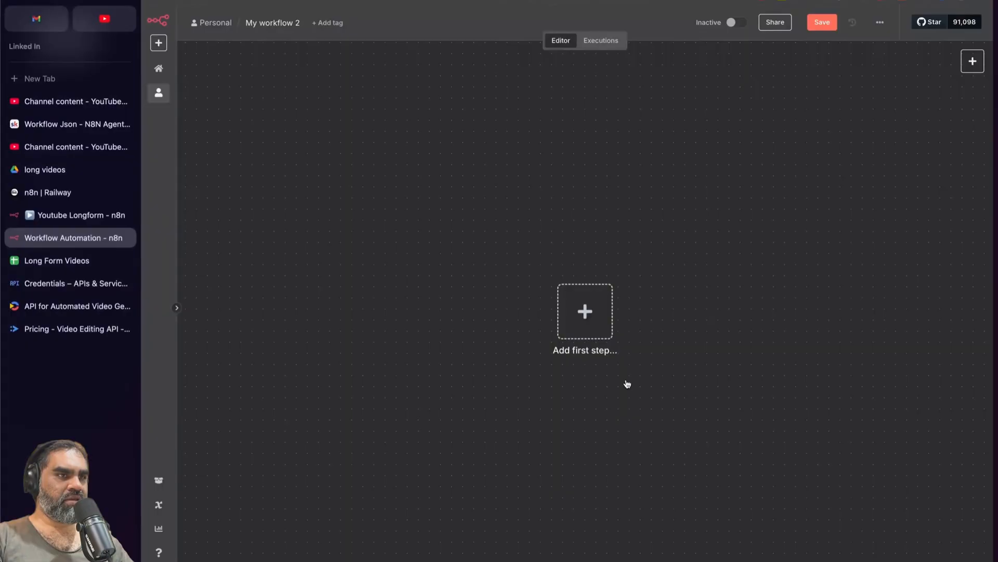
pyautogui.hscroll(-3, 479, 401)
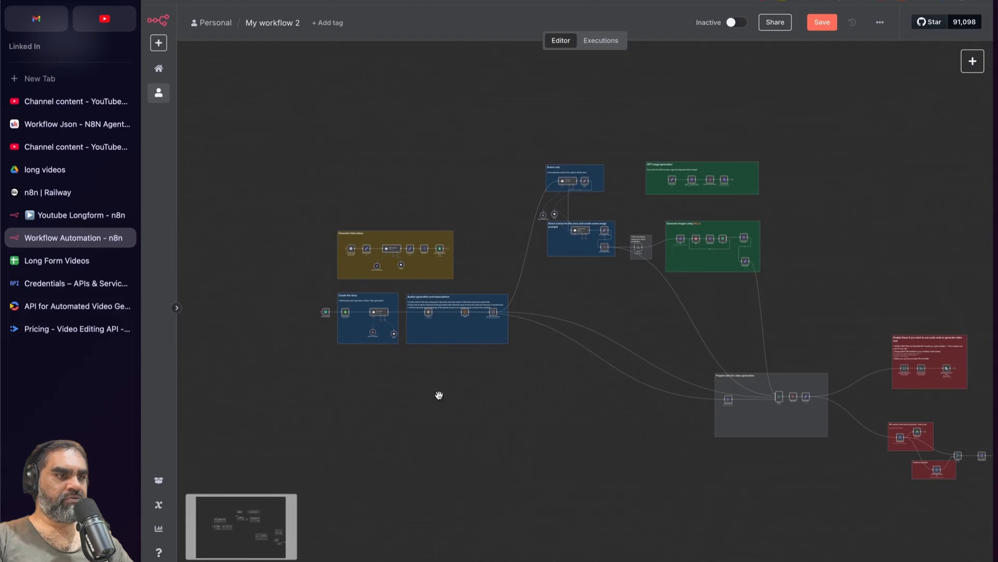
# - Activate the deactivated Schedule Trigger node in the Generate Video Ideas section
pyautogui.scroll(2, 440, 396)
pyautogui.scroll(4, 426, 401)
pyautogui.moveTo(235, 189); pyautogui.dragTo(492, 333)
pyautogui.moveTo(445, 330); pyautogui.dragTo(505, 334)
pyautogui.scroll(5, 505, 336)
pyautogui.hscroll(-1, 506, 338)
pyautogui.scroll(3, 478, 225)
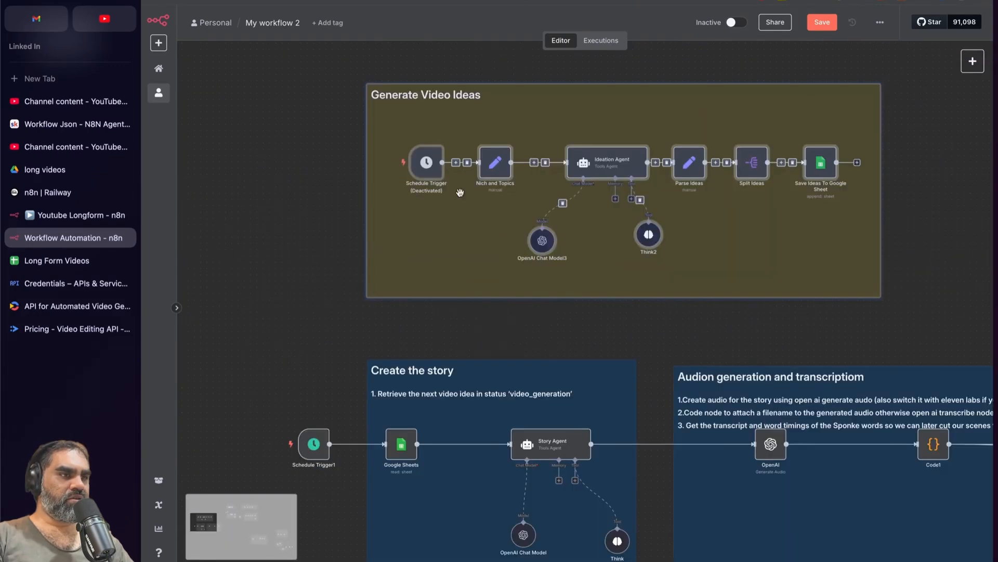
pyautogui.click(319, 138)
pyautogui.moveTo(425, 162)
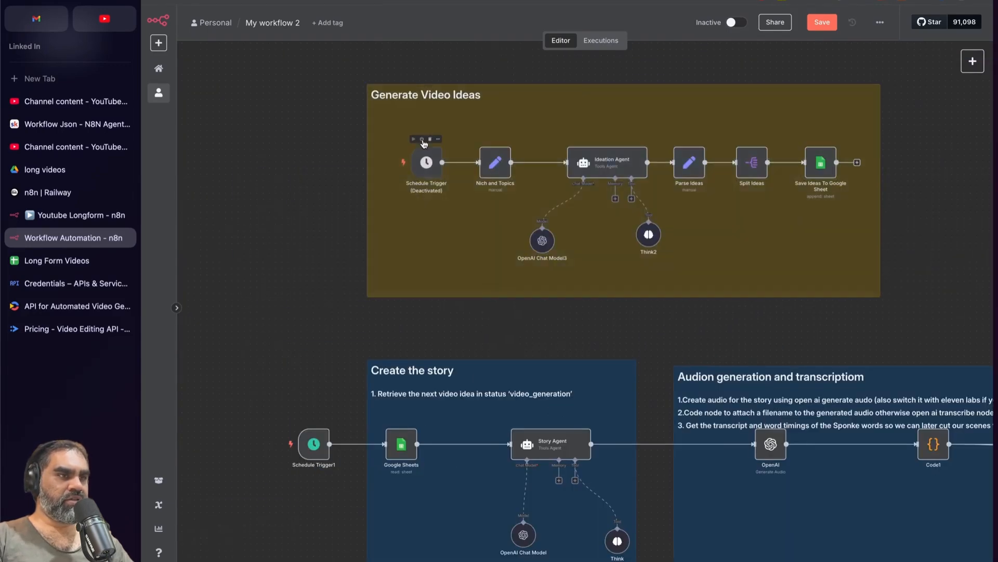
pyautogui.click(422, 140)
# - Search the node list for "sche" to locate the Schedule Trigger node type, and close the list without adding anything
pyautogui.hscroll(2, 464, 241)
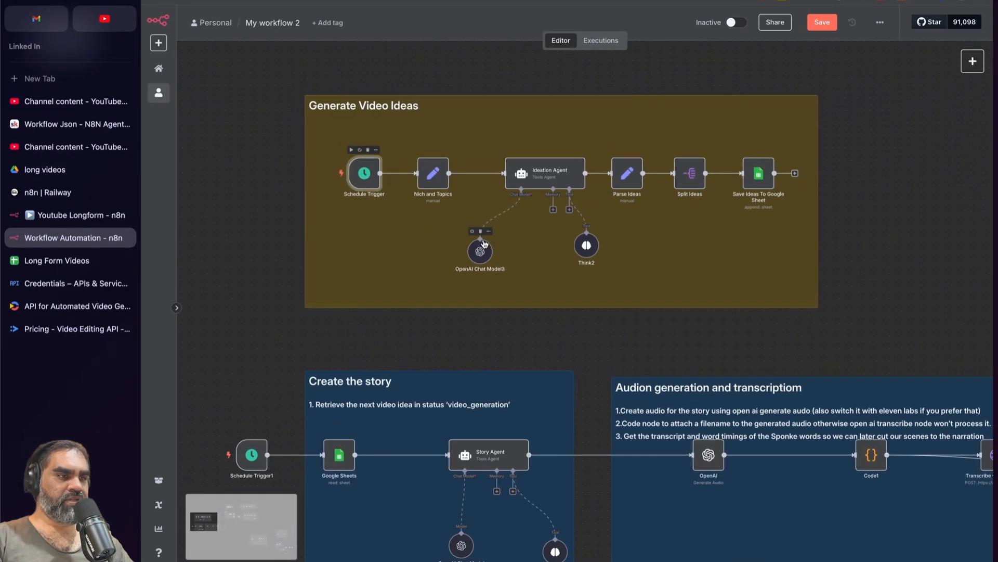
pyautogui.scroll(1, 463, 241)
pyautogui.scroll(1, 617, 237)
pyautogui.scroll(1, 646, 187)
pyautogui.scroll(2, 412, 180)
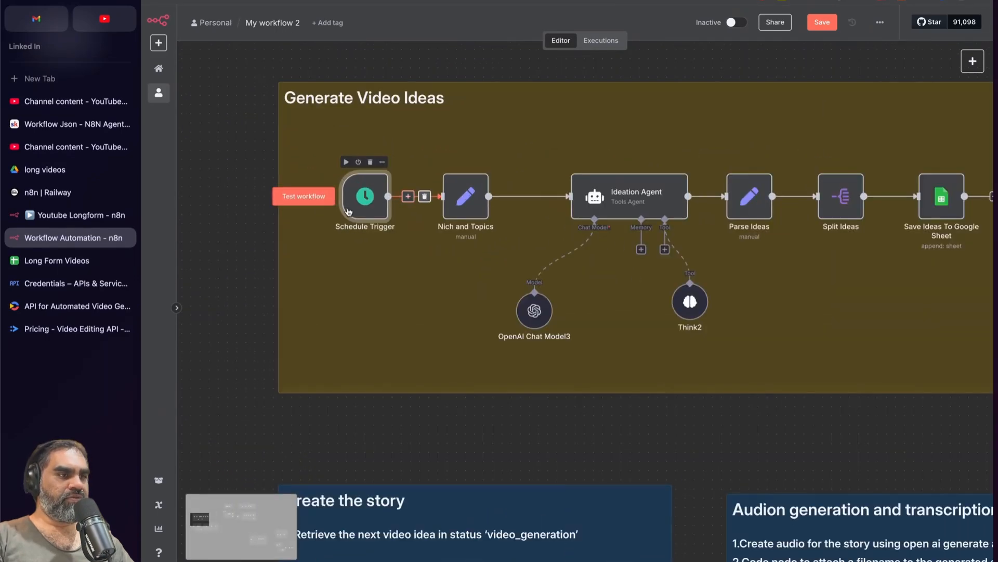
pyautogui.click(973, 61)
pyautogui.write('sche')
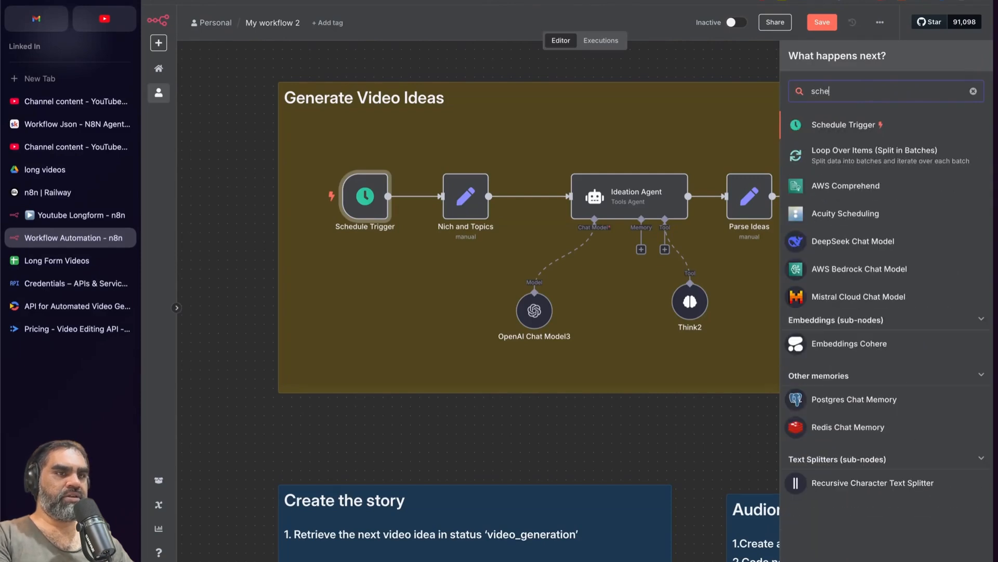
pyautogui.press('Escape')
# - Set the Schedule Trigger's Days Between Triggers to 1 and return to the canvas
pyautogui.scroll(2, 414, 167)
pyautogui.hscroll(2, 746, 106)
pyautogui.doubleClick(310, 224)
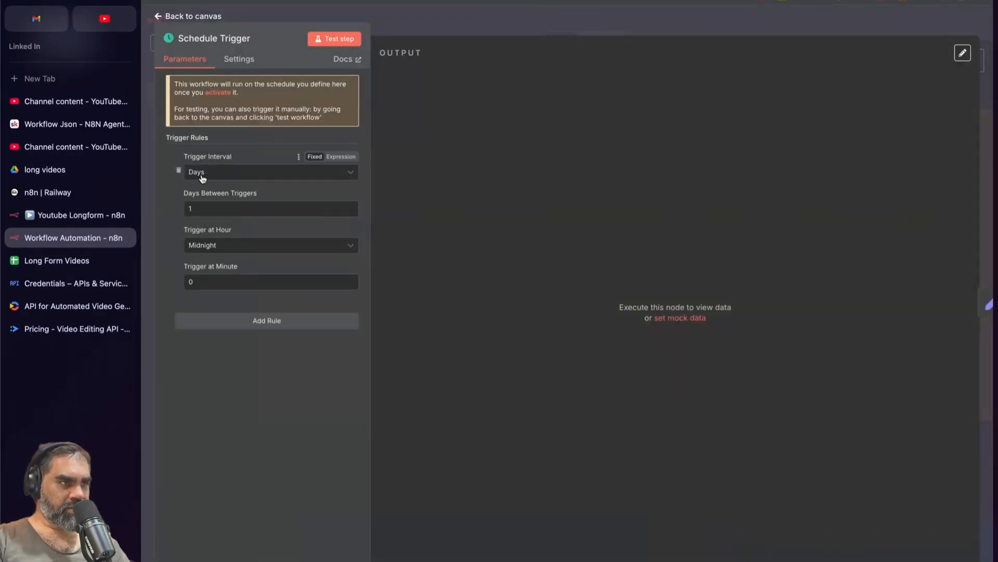
pyautogui.doubleClick(206, 207)
pyautogui.write('1')
pyautogui.click(477, 26)
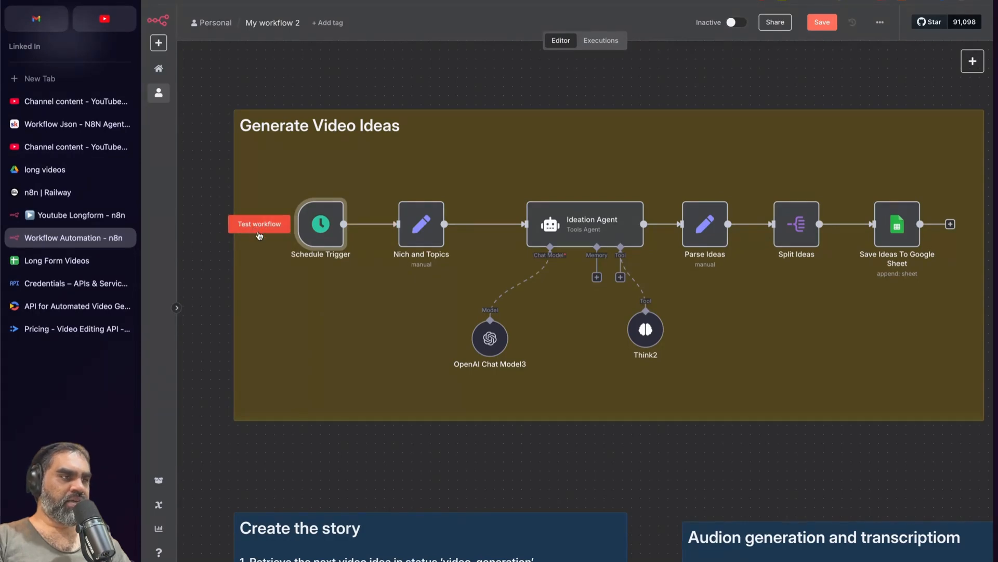
# - View the Nich and Topics node's fields and search the node list for its node type with "set"
pyautogui.hscroll(1, 369, 237)
pyautogui.hscroll(-1, 370, 237)
pyautogui.scroll(1, 352, 246)
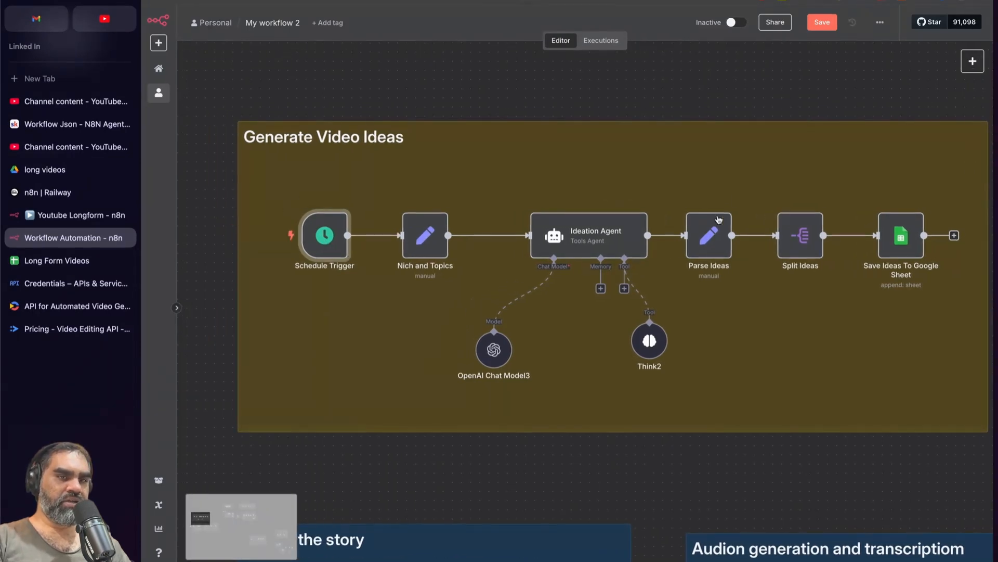
pyautogui.scroll(-1, 445, 211)
pyautogui.scroll(2, 445, 211)
pyautogui.doubleClick(422, 260)
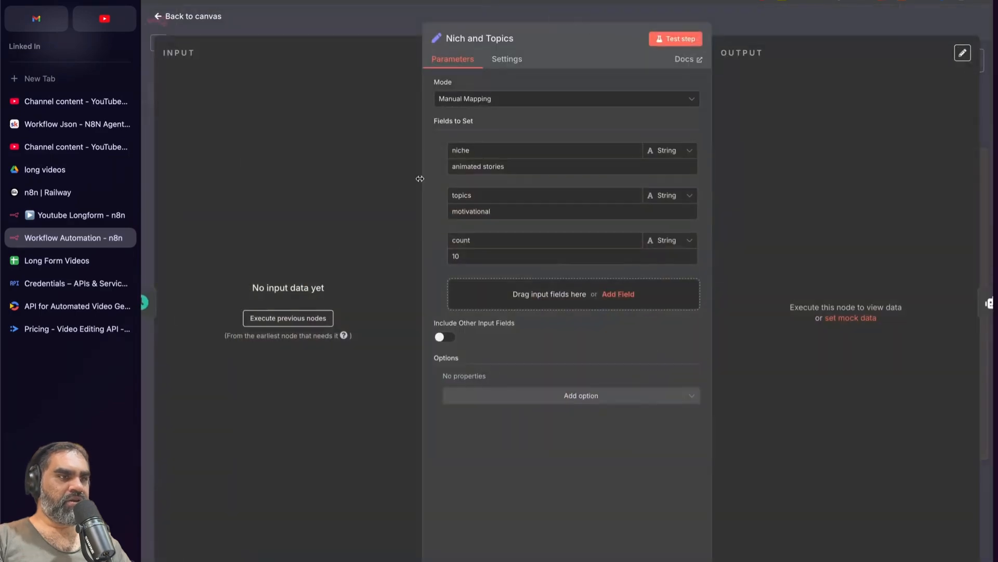
pyautogui.press('Escape')
pyautogui.click(973, 62)
pyautogui.write('set')
pyautogui.press('Escape')
# - Set the niche value in the Nich and Topics node to "motivation"
pyautogui.doubleClick(425, 263)
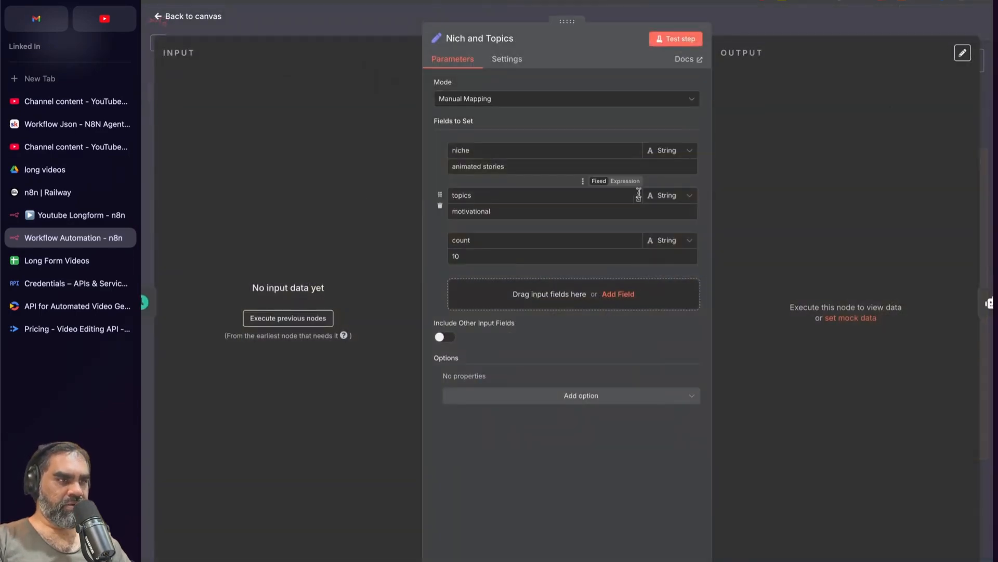
pyautogui.doubleClick(460, 150)
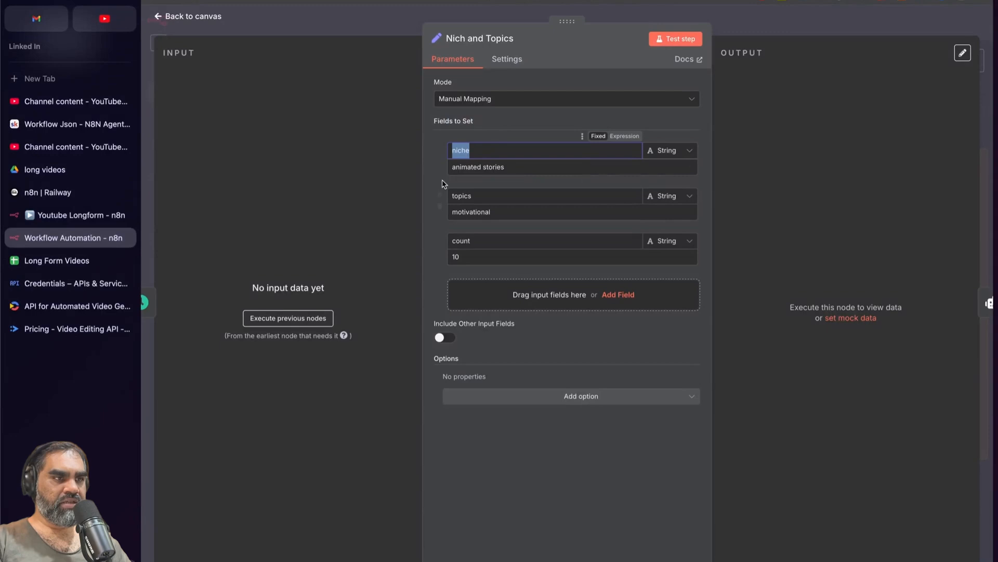
pyautogui.doubleClick(468, 195)
pyautogui.doubleClick(461, 241)
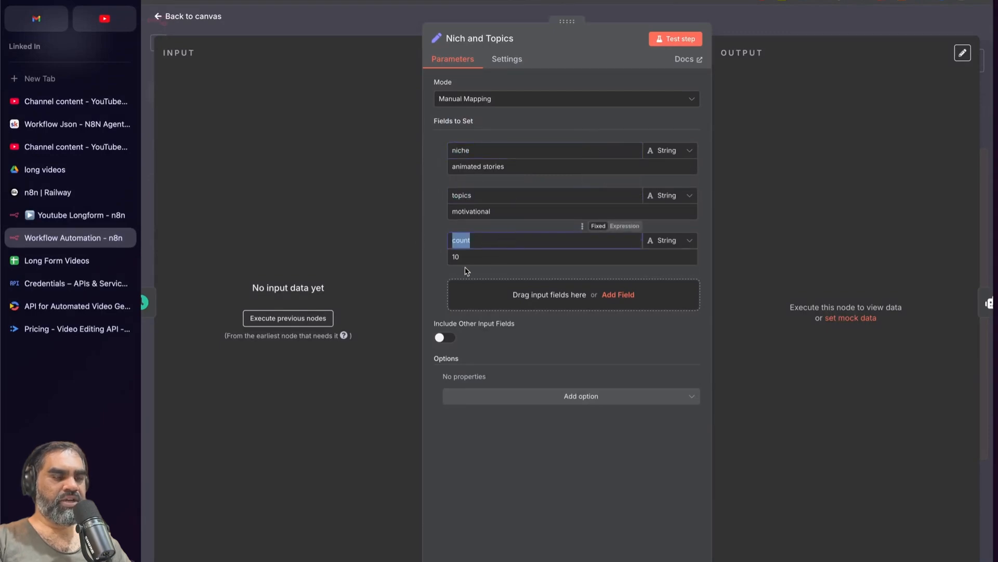
pyautogui.tripleClick(496, 169)
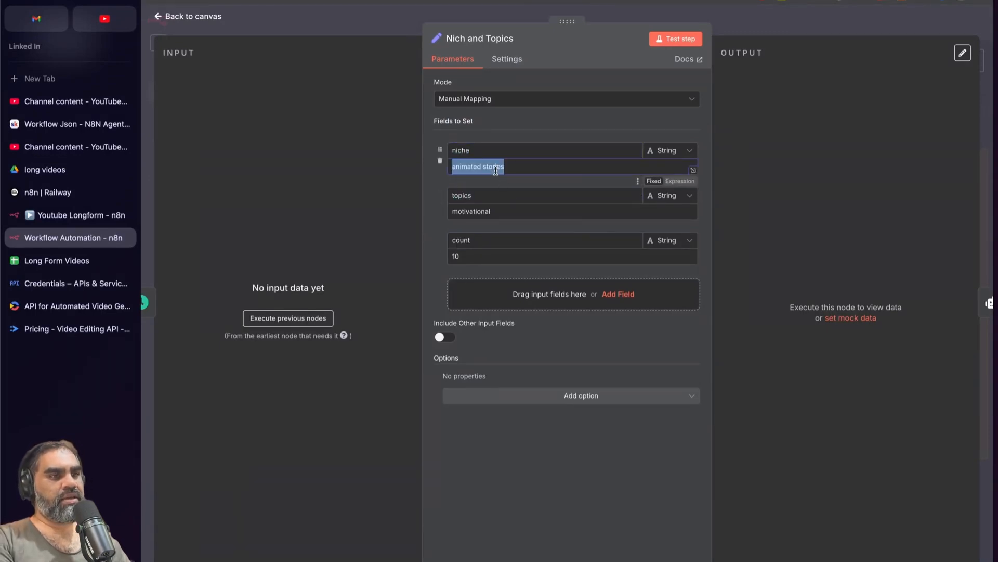
pyautogui.write('m')
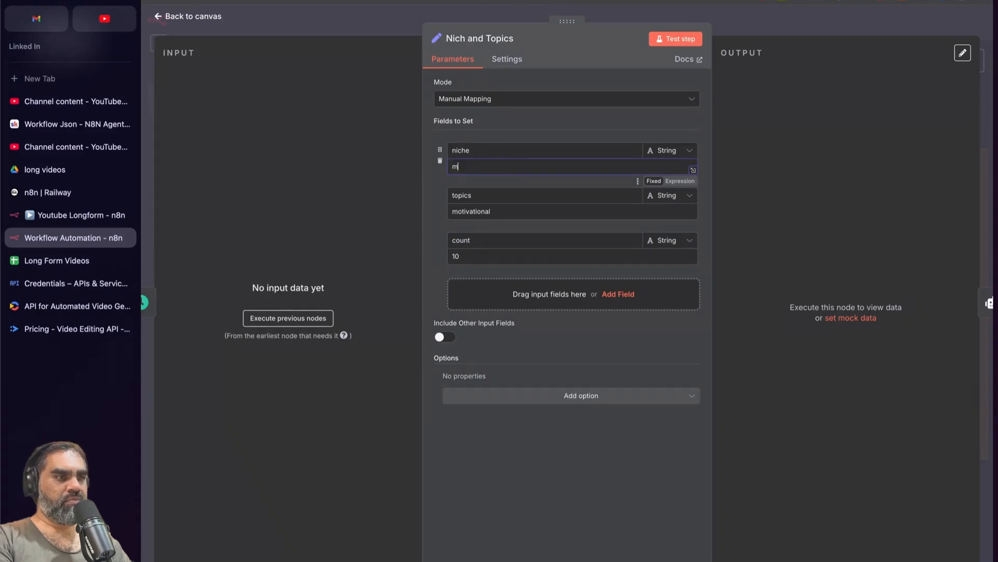
pyautogui.write('otivation')
pyautogui.press('super+a')
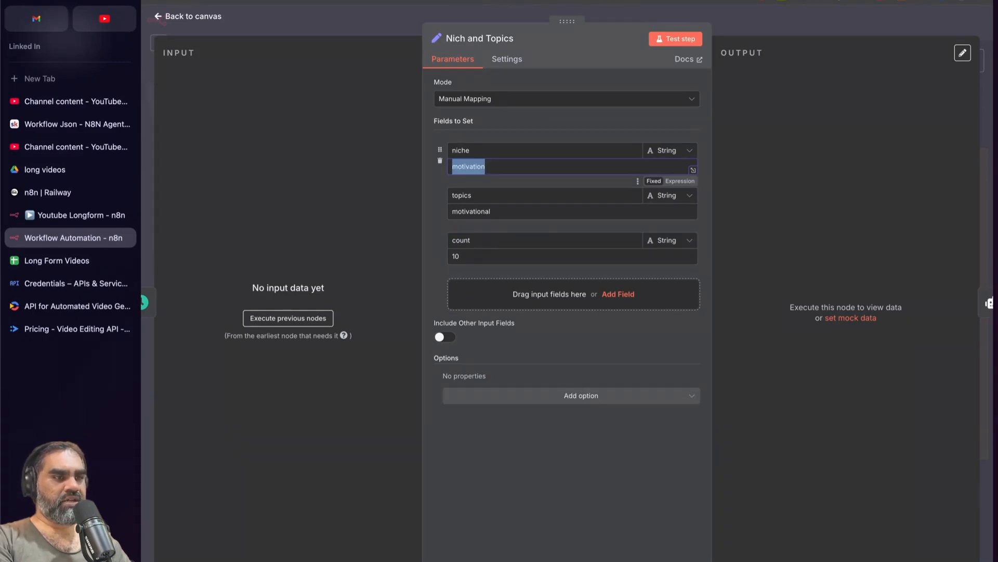
# - Set the topics value to "meditation, philosophy" and return to the canvas
pyautogui.tripleClick(488, 211)
pyautogui.write('medi')
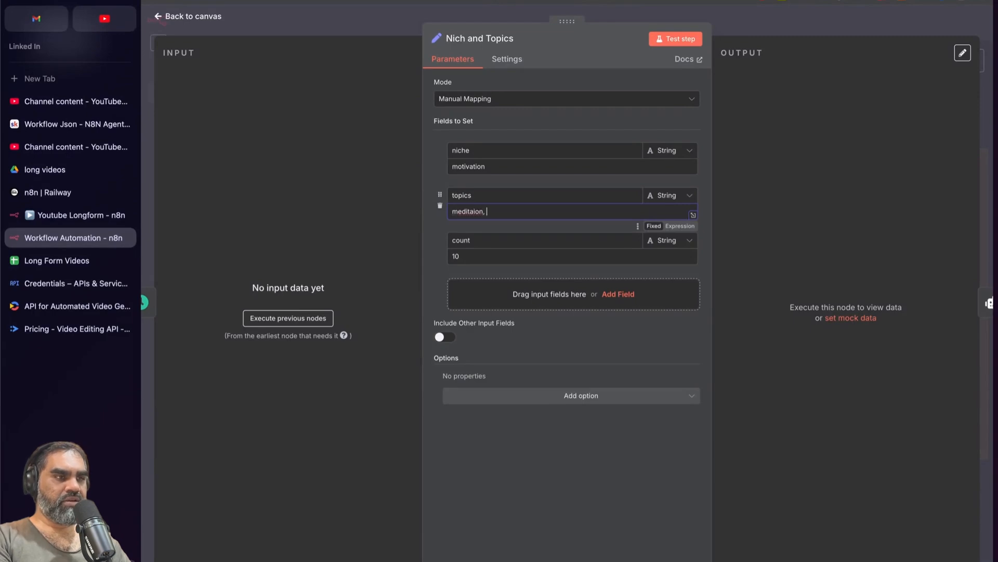
pyautogui.write('t')
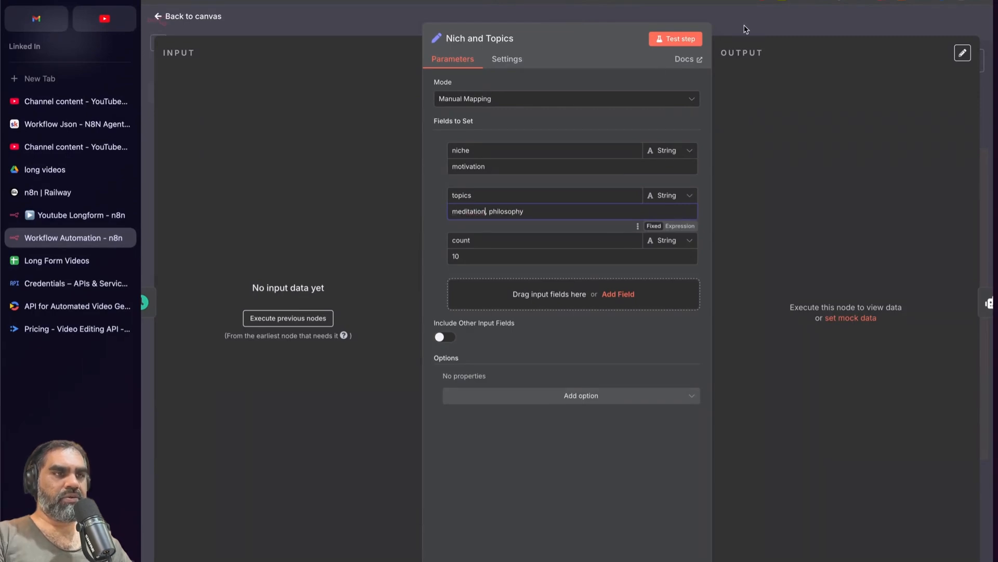
pyautogui.click(746, 29)
# - Disconnect the Nich and Topics node from the Ideation Agent and run a test of the workflow
pyautogui.hscroll(1, 588, 260)
pyautogui.click(473, 263)
pyautogui.click(238, 263)
# - Inspect the niche, topics and count fields in the output of the Nich and Topics node
pyautogui.doubleClick(385, 274)
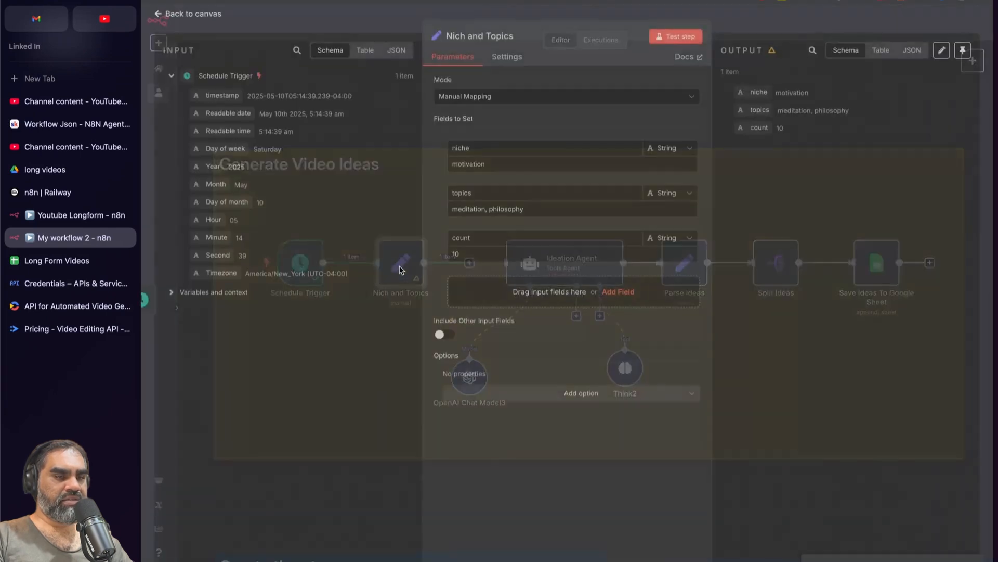
pyautogui.moveTo(749, 92); pyautogui.dragTo(830, 139)
pyautogui.click(832, 144)
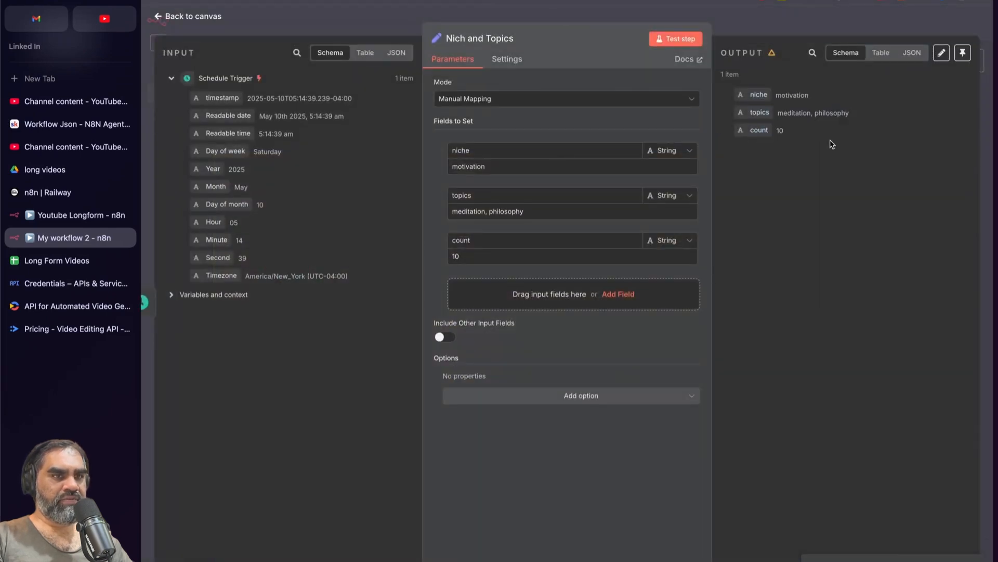
pyautogui.press('Escape')
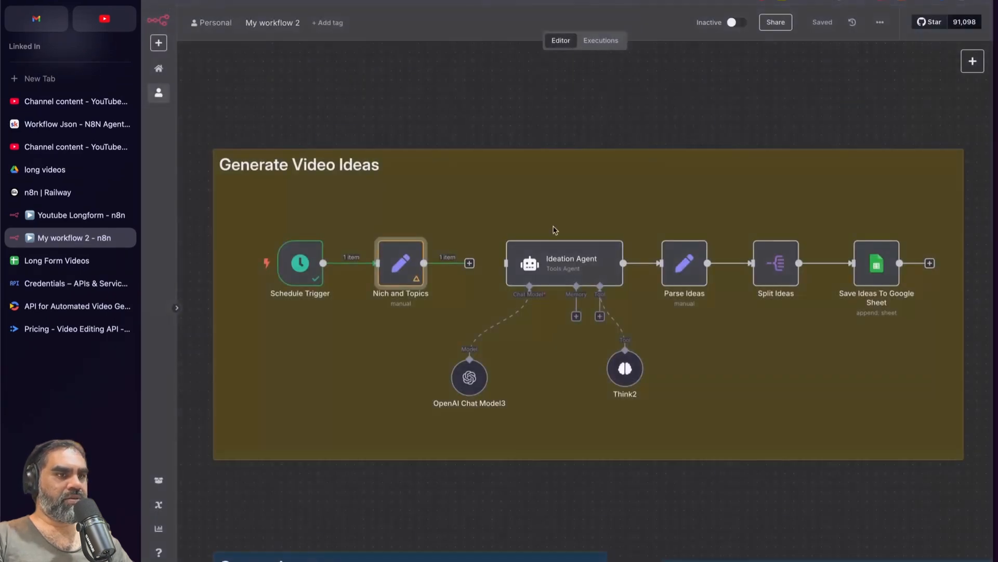
# - Browse the AI nodes that can follow Nich and Topics and reconnect that node to the Ideation Agent
pyautogui.click(470, 263)
pyautogui.press('Escape')
pyautogui.click(469, 263)
pyautogui.click(832, 133)
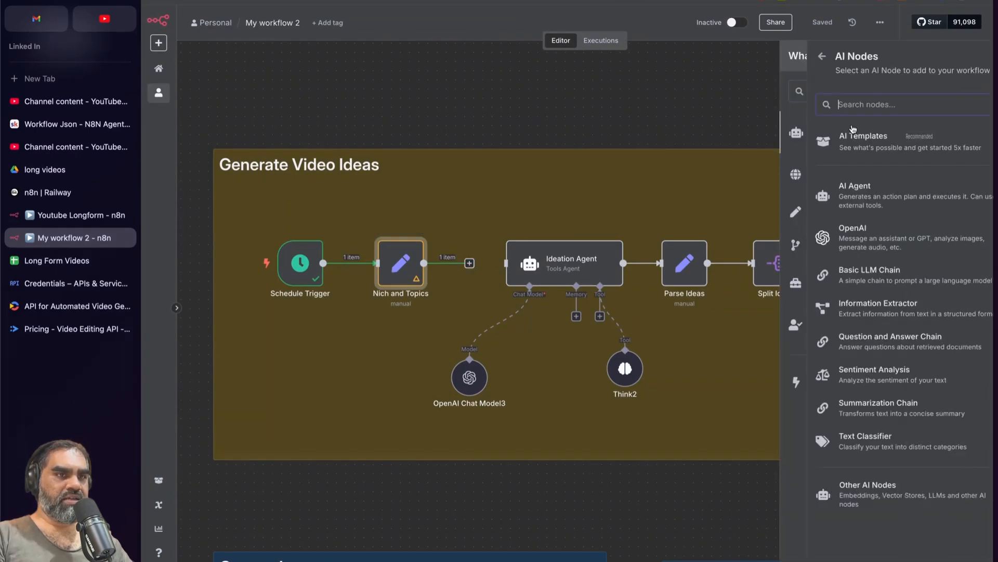
pyautogui.click(794, 58)
pyautogui.moveTo(469, 263); pyautogui.dragTo(507, 263)
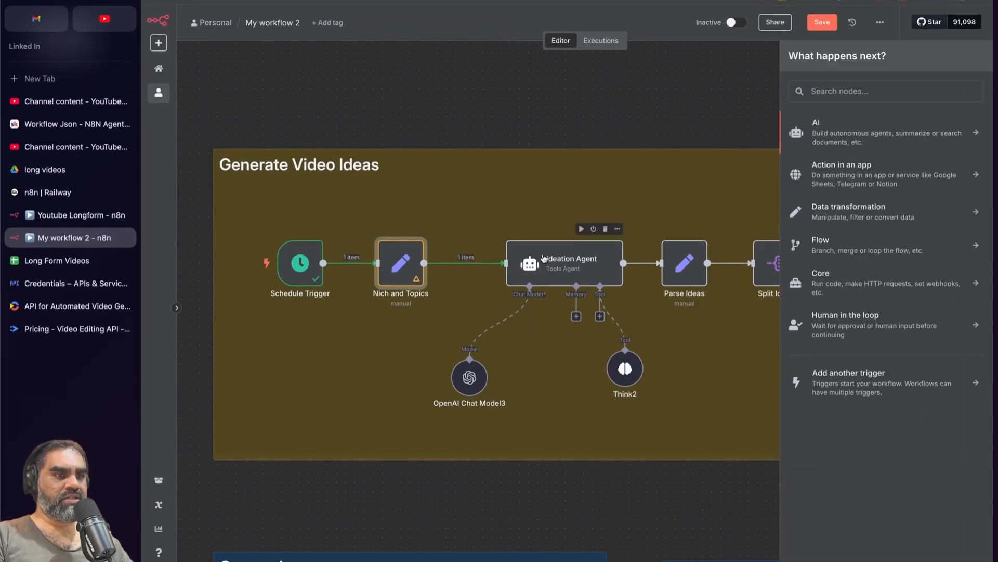
# - Inspect the settings of the Ideation Agent and its OpenAI Chat Model3 node
pyautogui.hscroll(1, 543, 259)
pyautogui.click(520, 274)
pyautogui.doubleClick(520, 274)
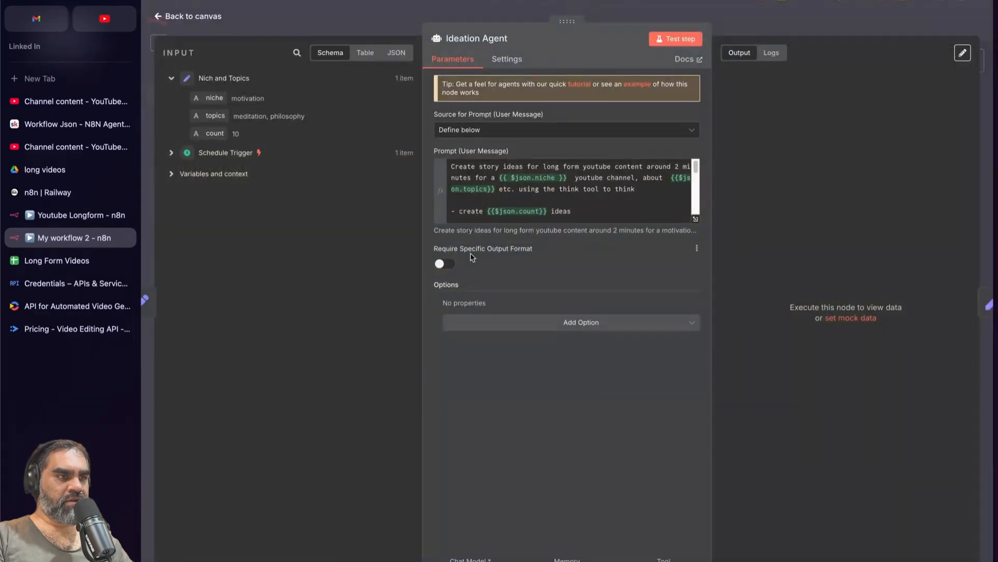
pyautogui.press('Escape')
pyautogui.doubleClick(419, 378)
pyautogui.press('Escape')
# - Disconnect the OpenAI Chat Model3 and Think2 nodes from the Ideation Agent
pyautogui.click(506, 266)
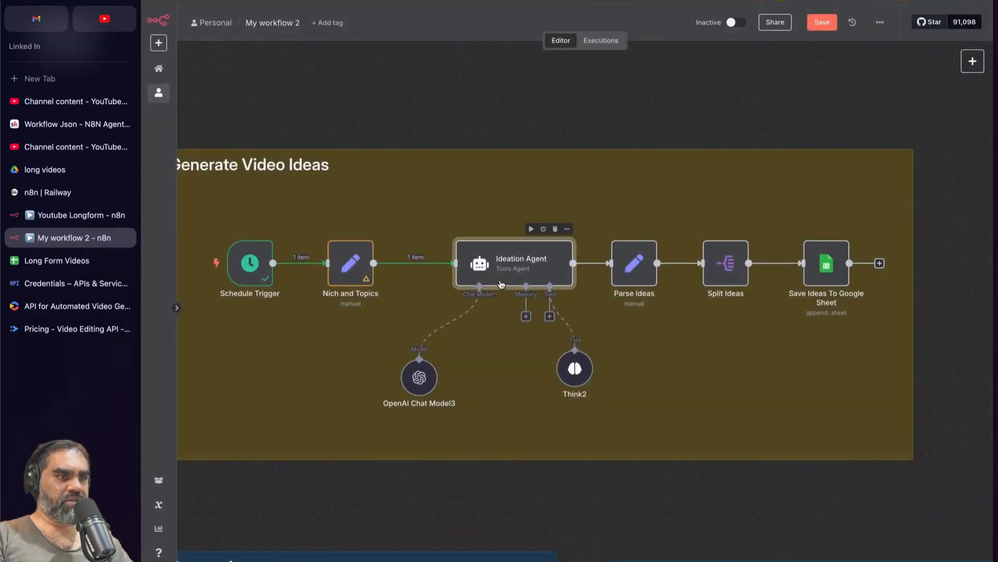
pyautogui.click(450, 323)
pyautogui.click(565, 321)
# - Search the language models for "open" and reconnect the existing OpenAI Chat Model3 node to the Ideation Agent's chat model input
pyautogui.click(479, 316)
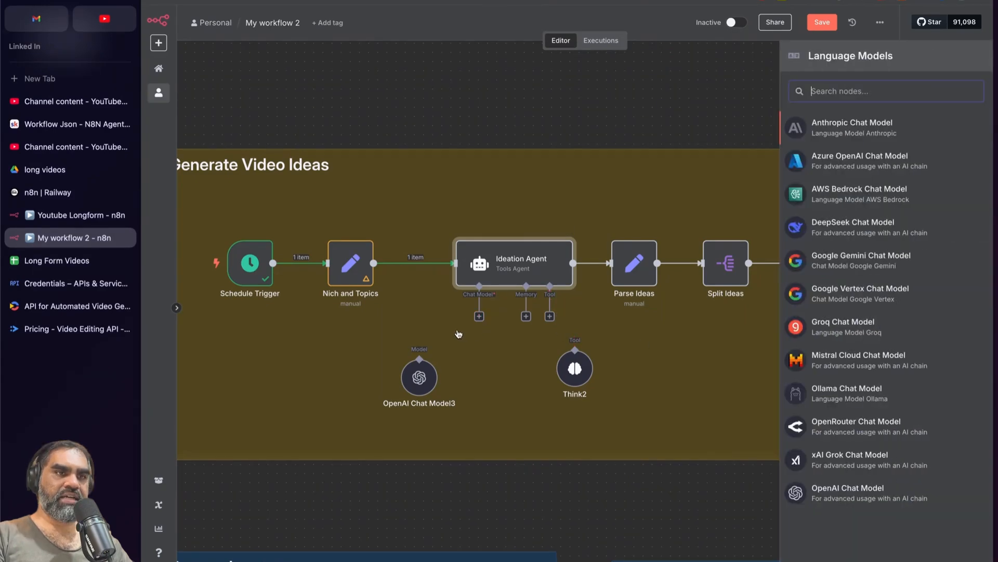
pyautogui.write('cha')
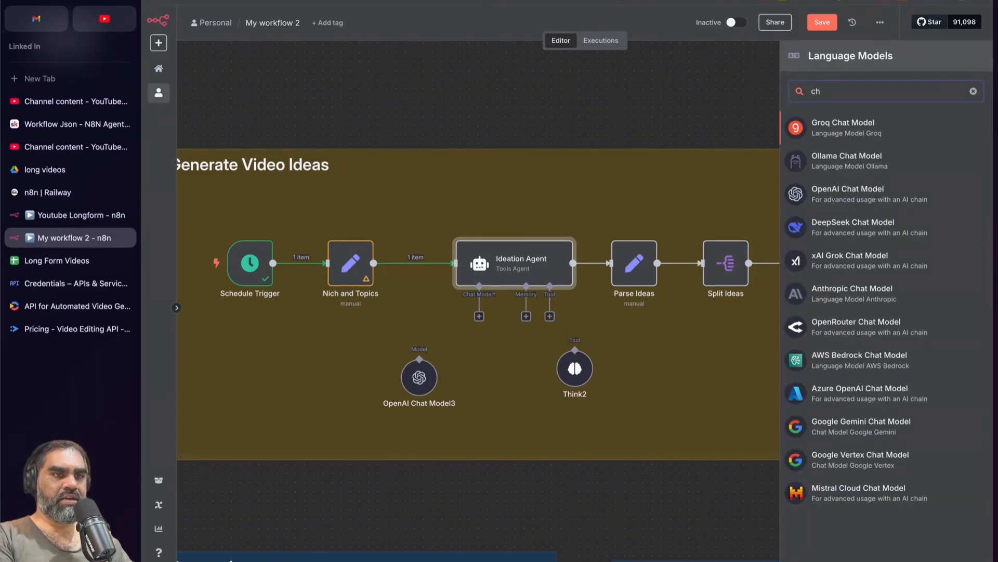
pyautogui.press('BackSpace')
pyautogui.press('BackSpace')
pyautogui.write('open')
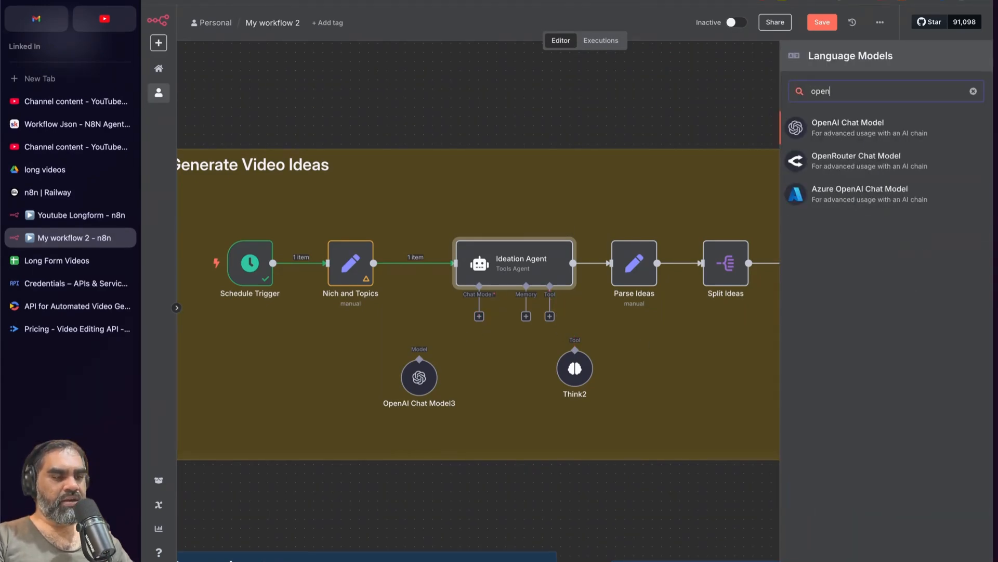
pyautogui.hscroll(3, 507, 334)
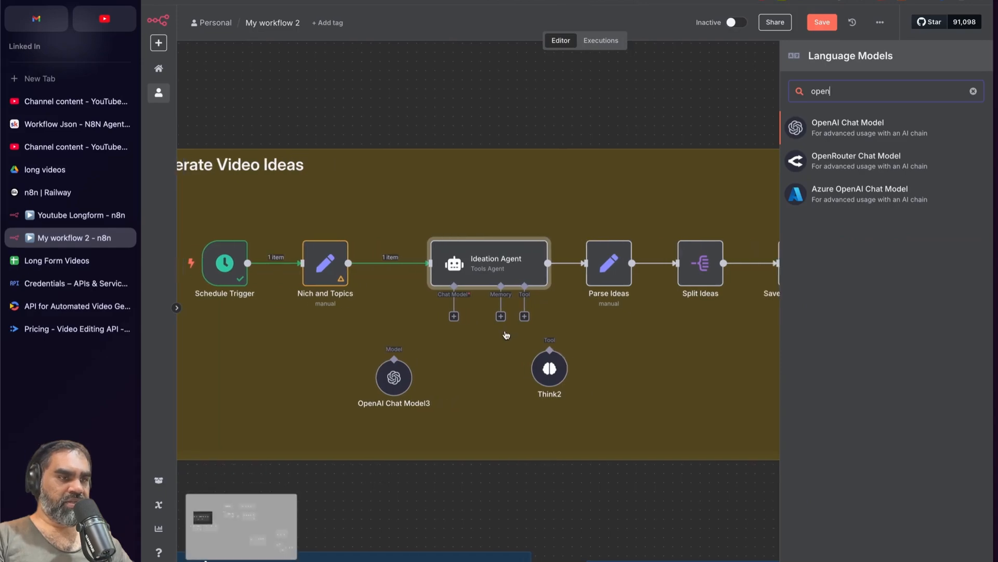
pyautogui.moveTo(454, 316); pyautogui.dragTo(400, 381)
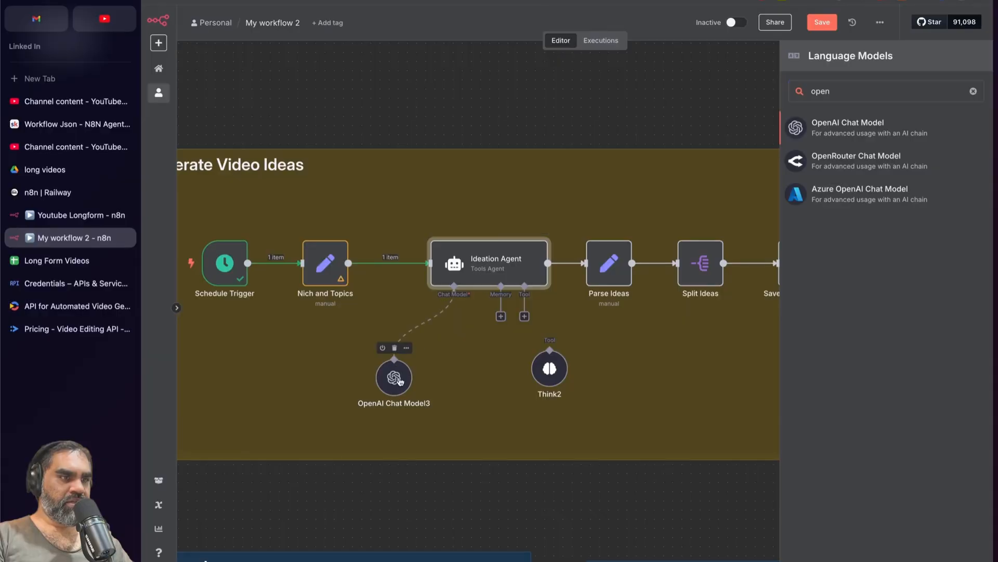
# - Inspect the response format and the additional options offered in the OpenAI Chat Model3 node
pyautogui.doubleClick(399, 381)
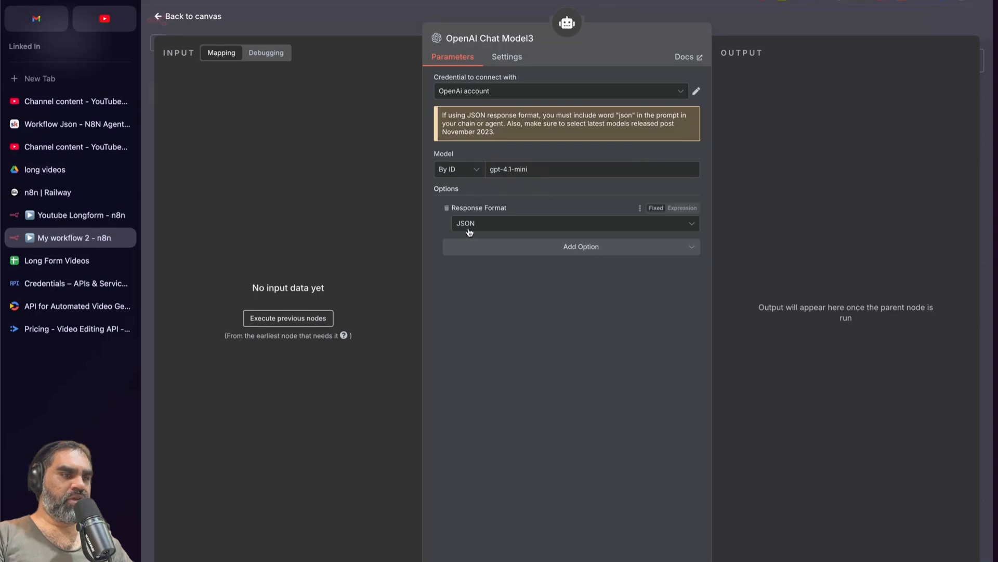
pyautogui.click(531, 250)
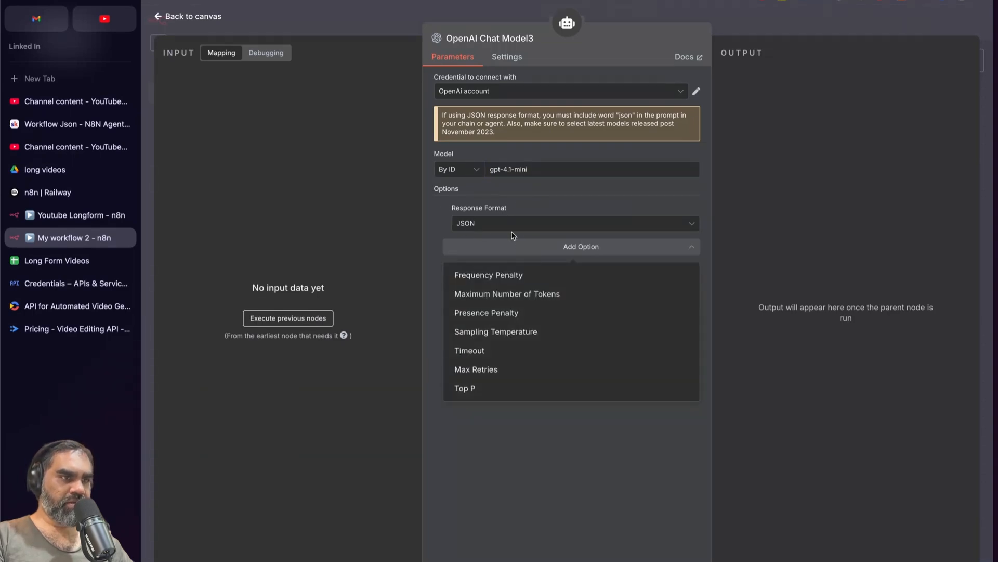
pyautogui.press('Escape')
pyautogui.press('Escape')
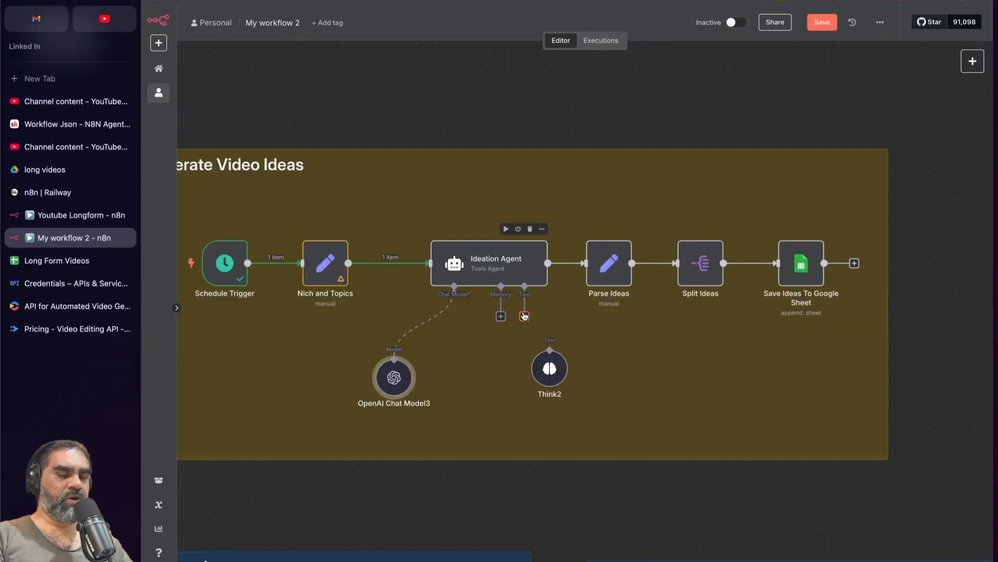
# - Reconnect the Think2 node to the Ideation Agent's tool input and review its Think Tool Description
pyautogui.doubleClick(513, 260)
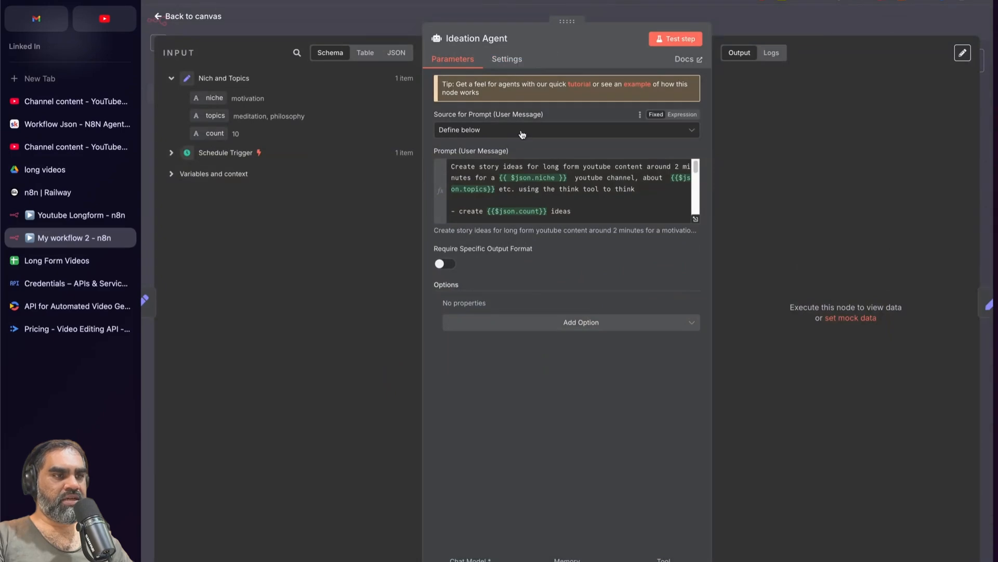
pyautogui.press('Escape')
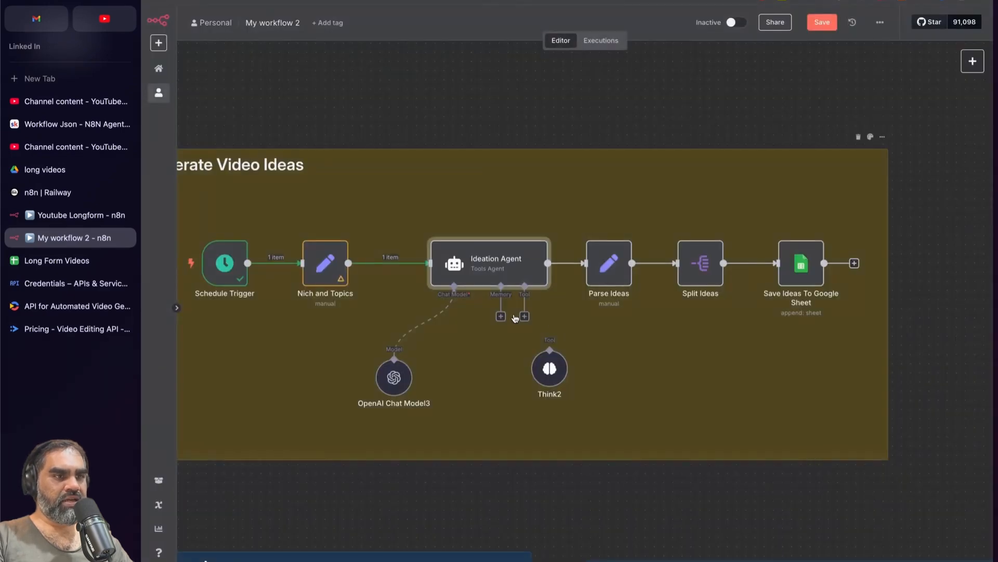
pyautogui.doubleClick(550, 370)
pyautogui.scroll(-1, 601, 104)
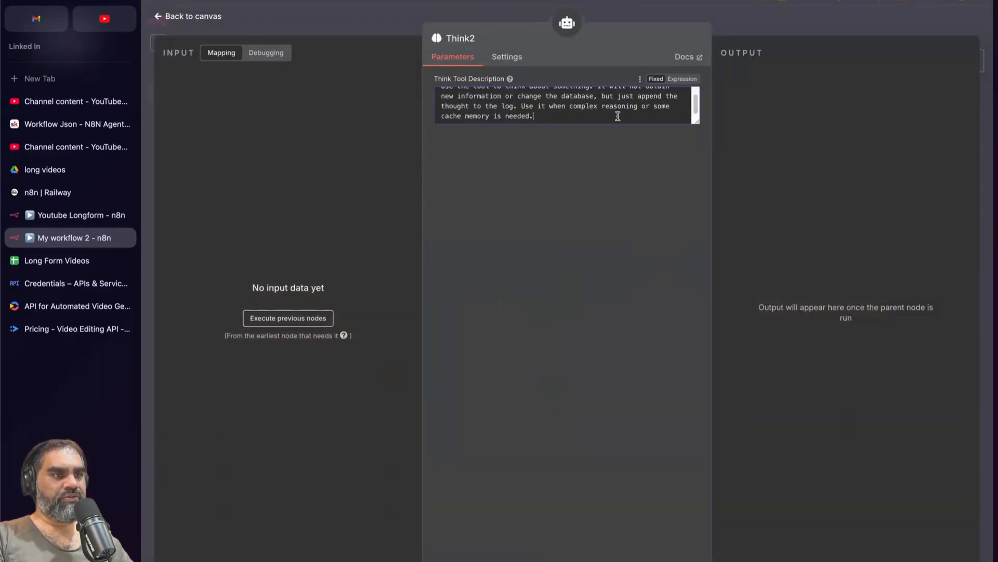
pyautogui.moveTo(534, 116); pyautogui.dragTo(526, 98)
pyautogui.hotkey('ctrl', 'a')
pyautogui.press('Escape')
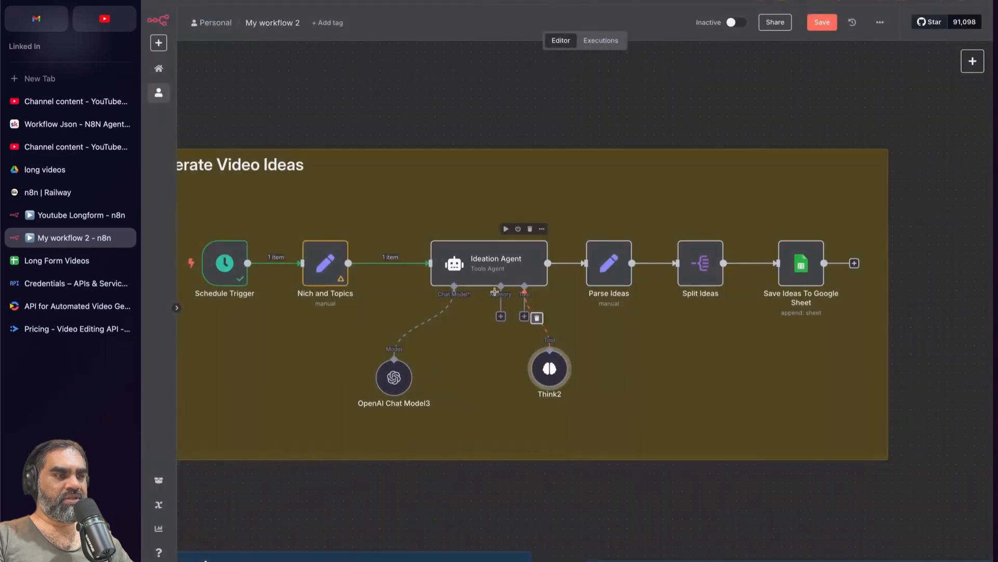
# - Briefly recheck the settings of the OpenAI Chat Model3 and Think2 nodes attached to the agent
pyautogui.doubleClick(385, 379)
pyautogui.press('Escape')
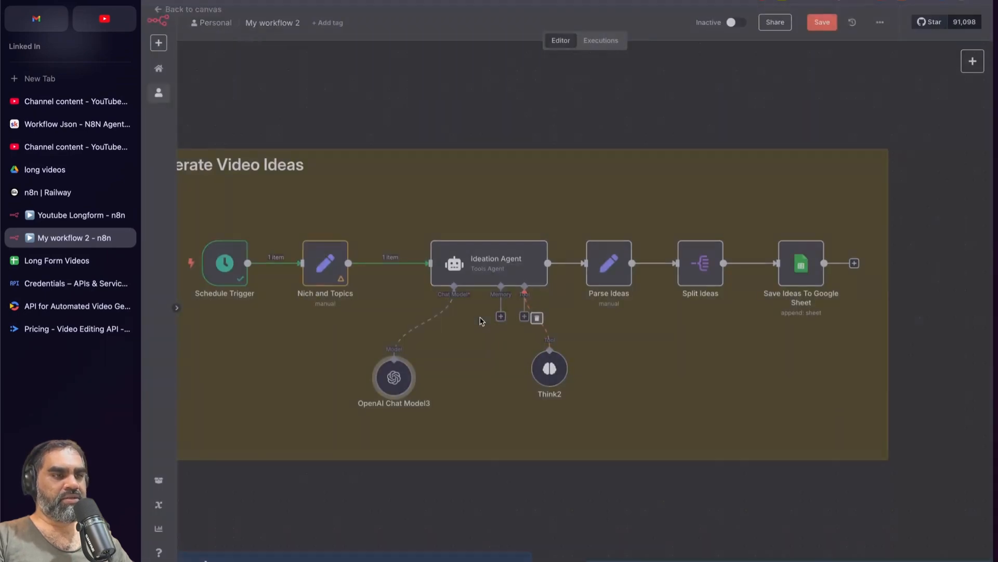
pyautogui.click(553, 381)
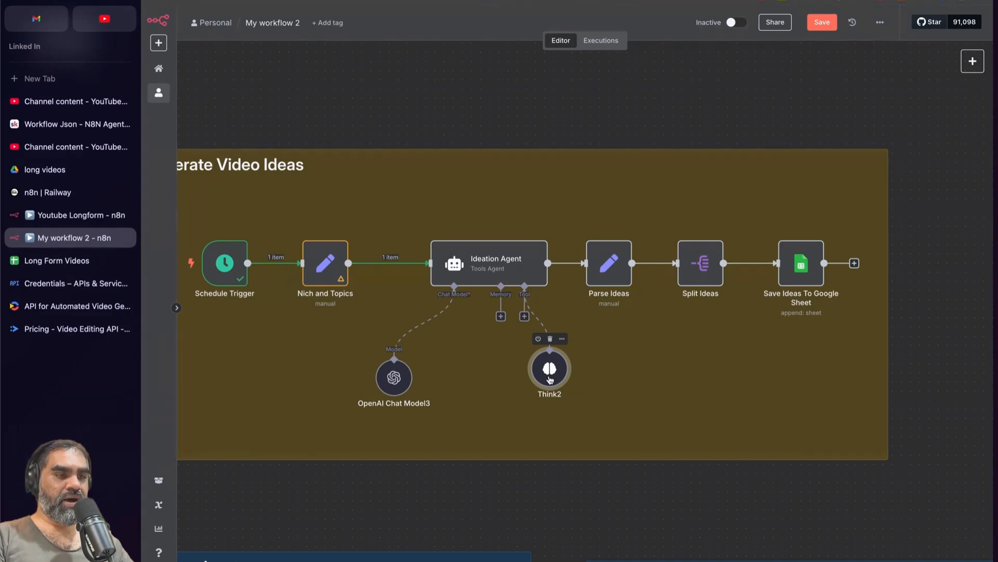
pyautogui.doubleClick(552, 378)
pyautogui.press('Escape')
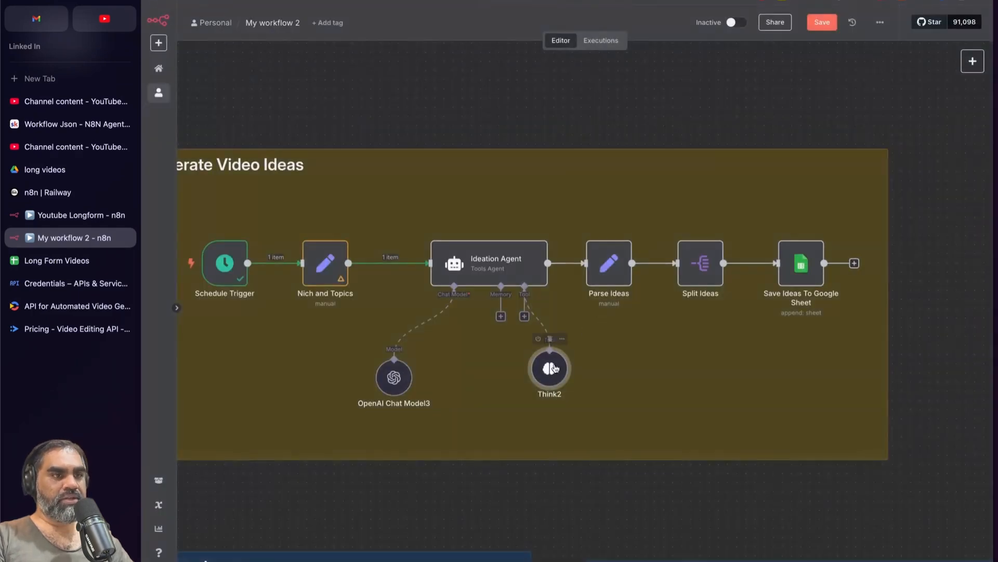
# - Open the Ideation Agent node and review its user message prompt
pyautogui.hscroll(-1, 556, 374)
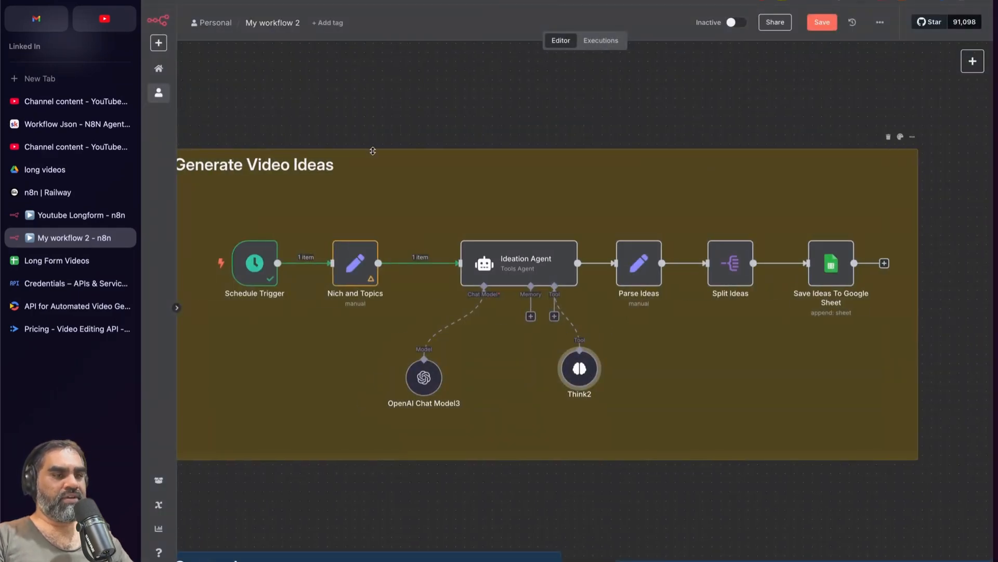
pyautogui.doubleClick(520, 266)
pyautogui.moveTo(537, 157); pyautogui.dragTo(419, 163)
pyautogui.click(532, 192)
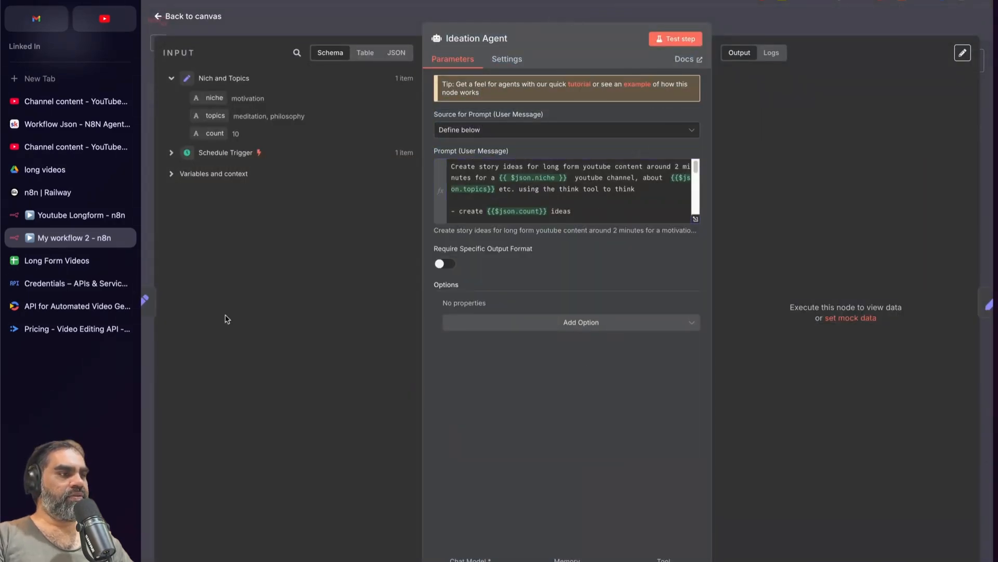
# - Switch to the AI Makers classroom and examine the full prompt text on the Ideation Agent page
pyautogui.click(34, 215)
pyautogui.click(47, 194)
pyautogui.click(62, 124)
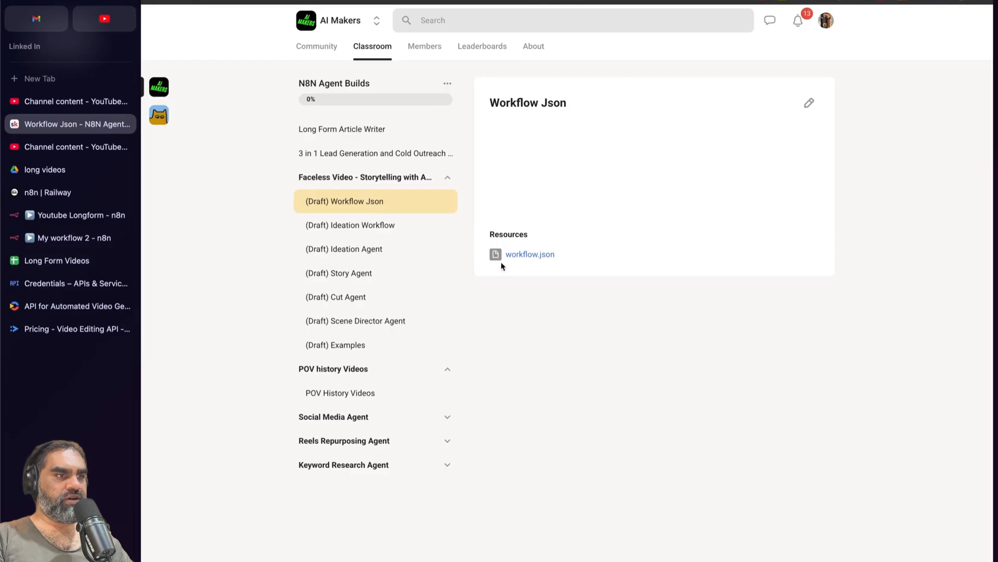
pyautogui.click(373, 250)
pyautogui.moveTo(526, 135); pyautogui.dragTo(733, 136)
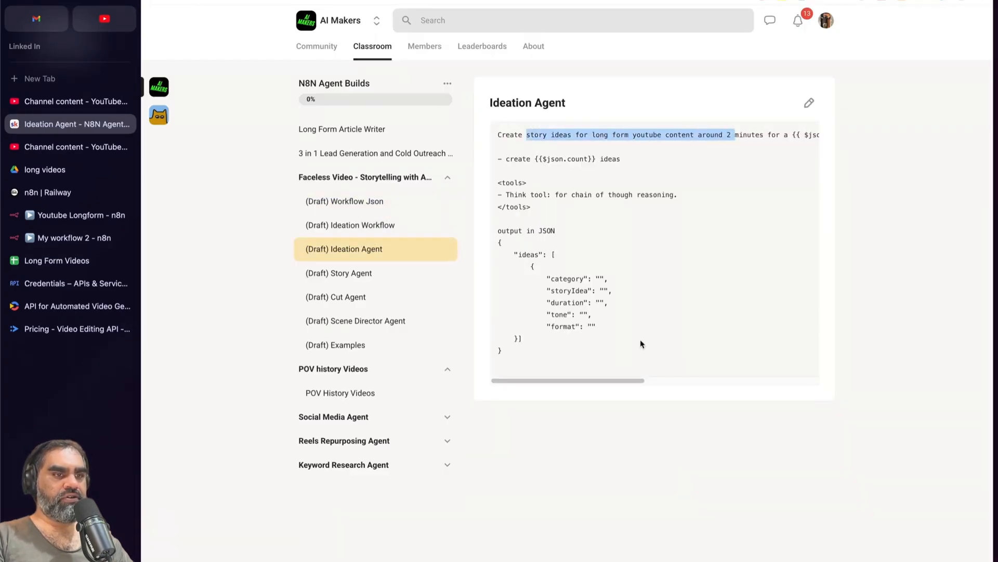
pyautogui.moveTo(635, 381)
pyautogui.mouseDown()
pyautogui.moveTo(790, 383)
pyautogui.moveTo(630, 383)
pyautogui.mouseUp()
pyautogui.moveTo(494, 130); pyautogui.dragTo(564, 357)
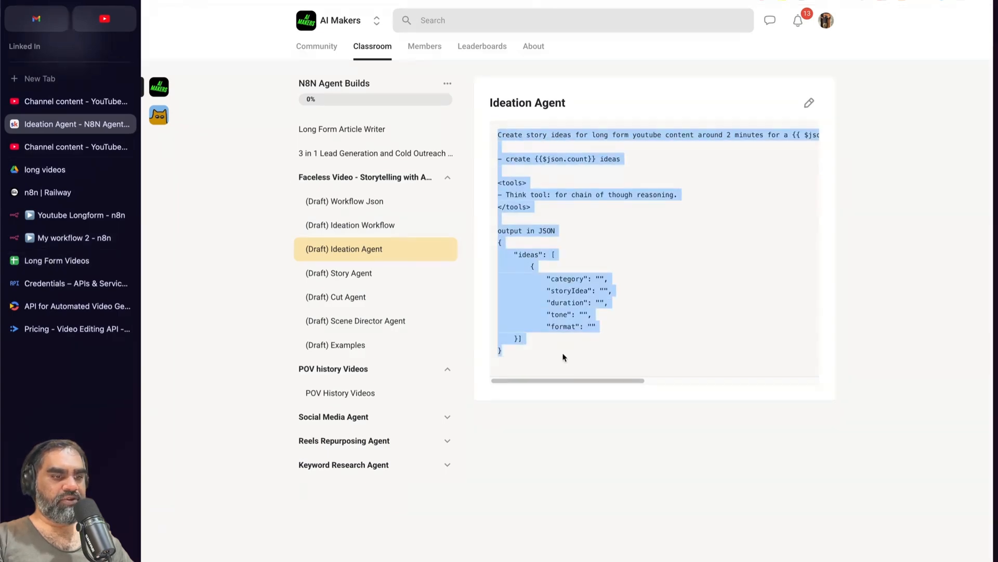
# - Return to My workflow 2 and examine the niche expression of the Ideation Agent's prompt in the expanded expression editor
pyautogui.click(76, 237)
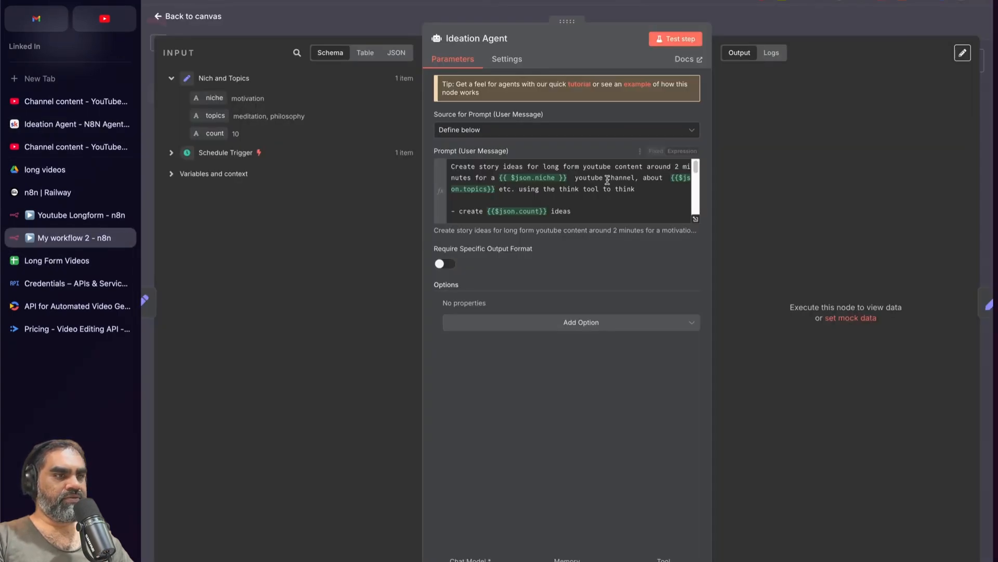
pyautogui.click(697, 221)
pyautogui.moveTo(376, 84); pyautogui.dragTo(529, 224)
pyautogui.click(474, 130)
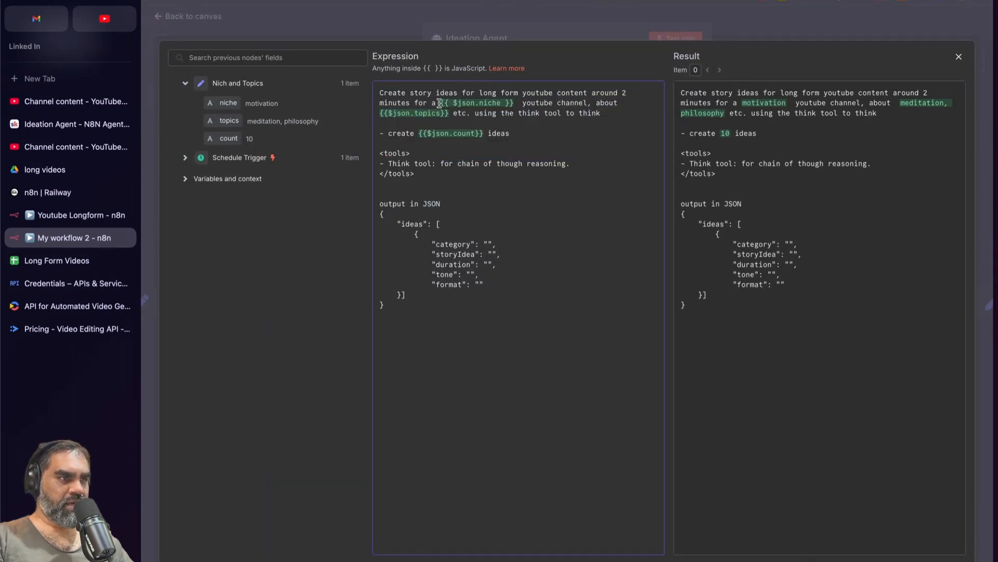
pyautogui.moveTo(440, 103); pyautogui.dragTo(515, 103)
pyautogui.doubleClick(490, 103)
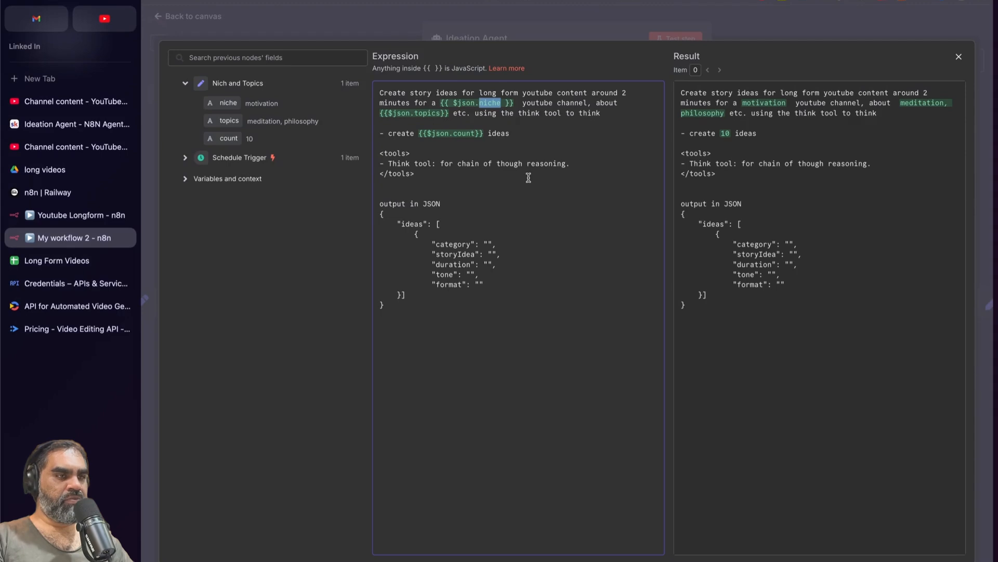
# - Examine the resolved prompt's opening instruction, including the video topics and the use of the think tool
pyautogui.moveTo(695, 95); pyautogui.dragTo(730, 99)
pyautogui.click(842, 99)
pyautogui.click(841, 135)
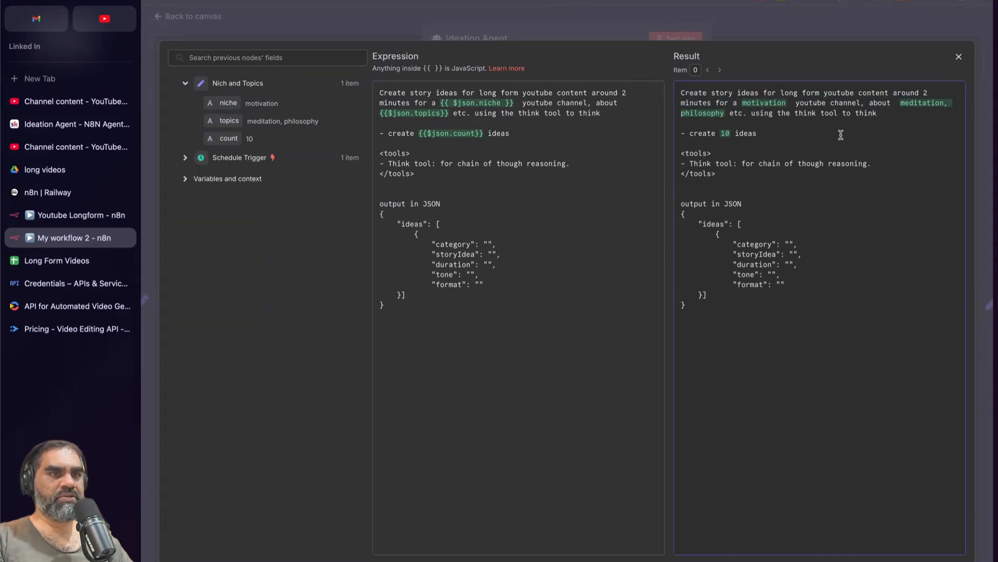
pyautogui.moveTo(894, 99); pyautogui.dragTo(884, 115)
pyautogui.click(730, 114)
pyautogui.moveTo(752, 114); pyautogui.dragTo(828, 126)
pyautogui.click(826, 137)
pyautogui.moveTo(894, 115); pyautogui.dragTo(751, 118)
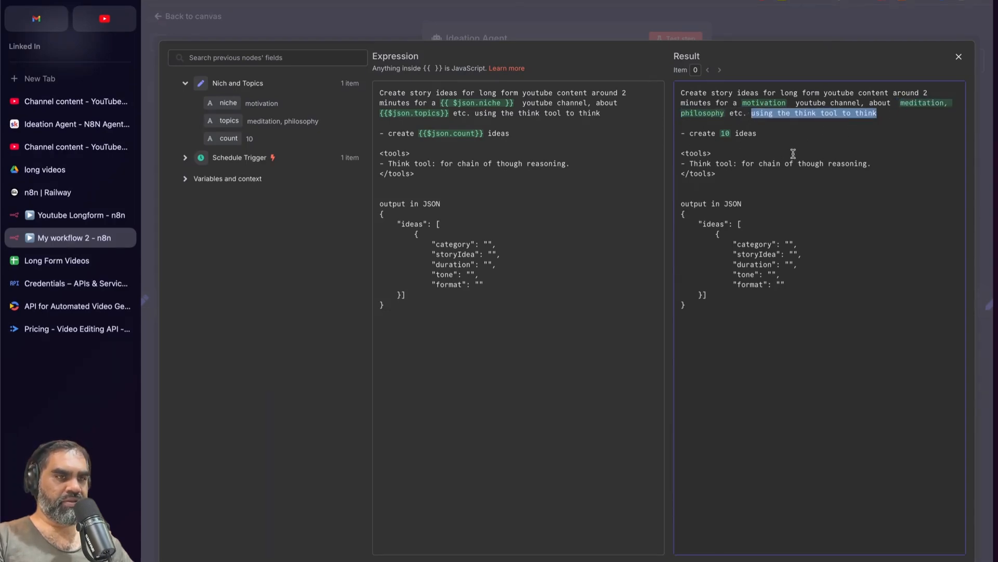
pyautogui.click(753, 214)
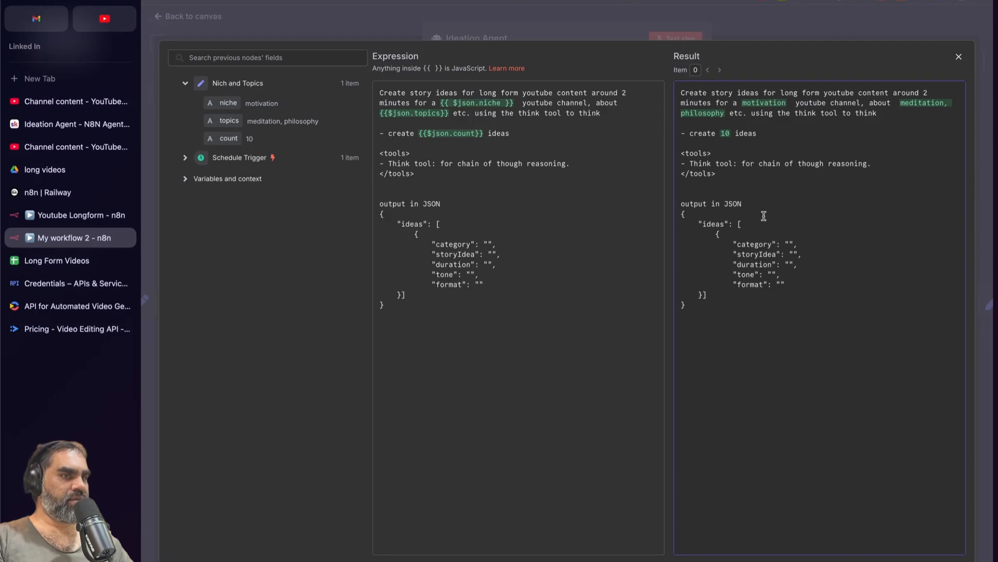
# - Examine the JSON output structure requested in the prompt, including its ideas and category keys, and return to the canvas
pyautogui.moveTo(681, 123); pyautogui.dragTo(764, 338)
pyautogui.click(765, 338)
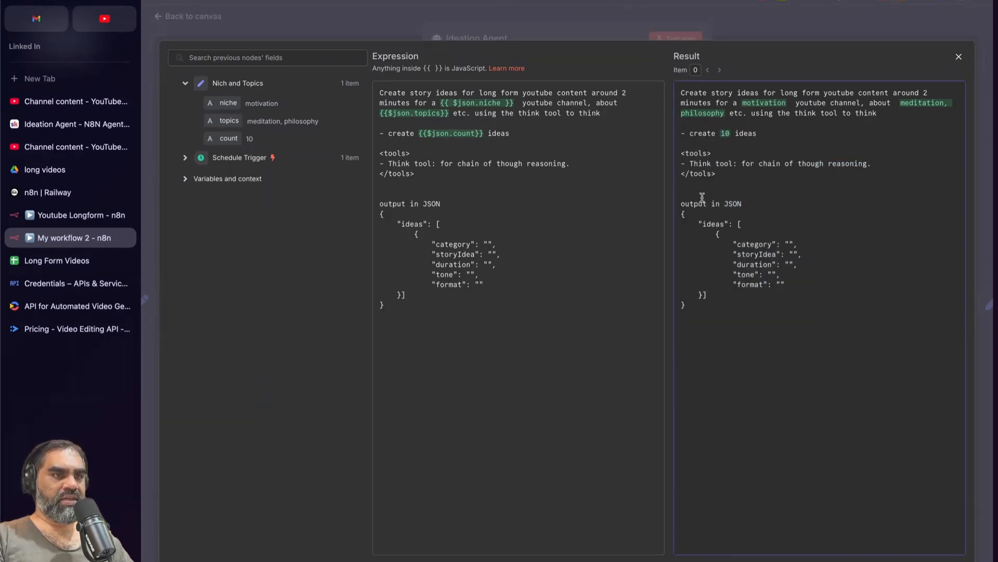
pyautogui.moveTo(749, 203); pyautogui.dragTo(680, 203)
pyautogui.moveTo(713, 319); pyautogui.dragTo(672, 220)
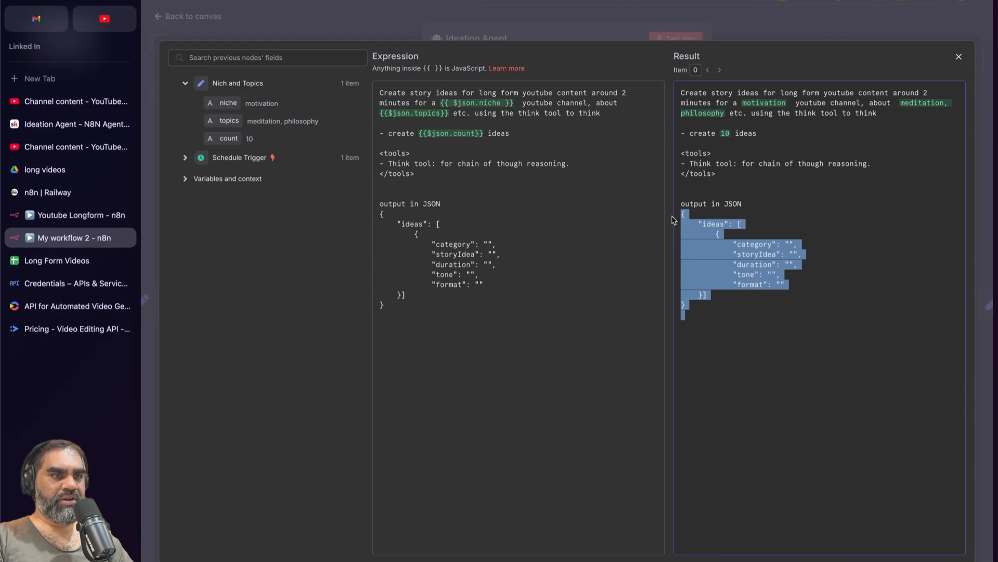
pyautogui.doubleClick(707, 224)
pyautogui.doubleClick(752, 244)
pyautogui.click(766, 256)
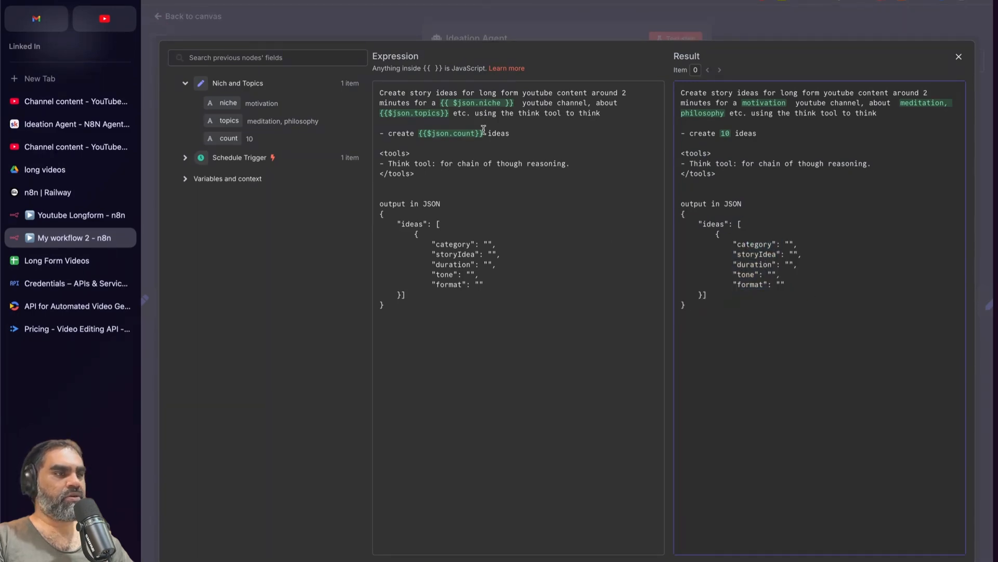
pyautogui.click(365, 30)
pyautogui.click(364, 29)
# - Test the Ideation Agent node and review the generated video ideas in JSON view
pyautogui.hscroll(1, 596, 254)
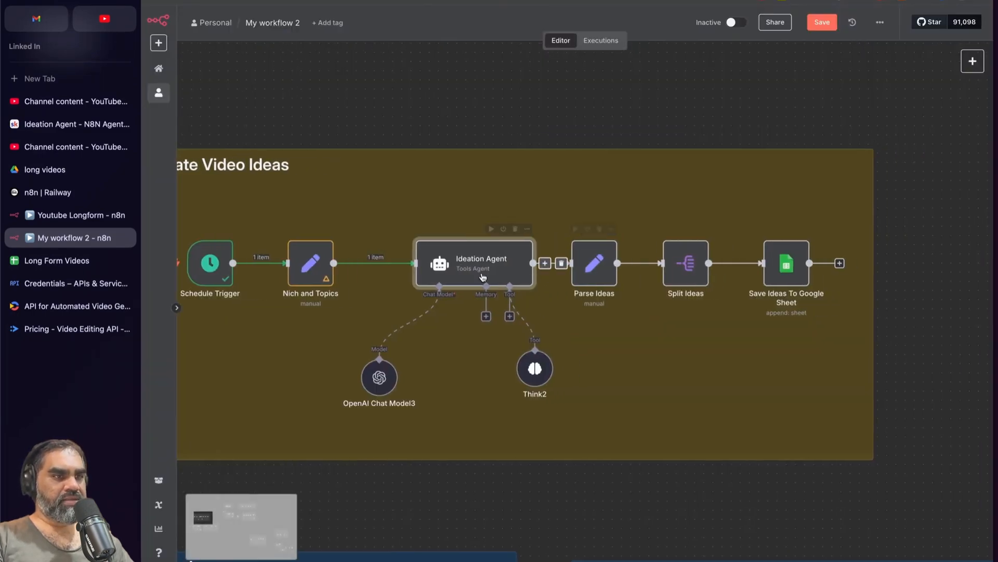
pyautogui.doubleClick(497, 257)
pyautogui.click(671, 40)
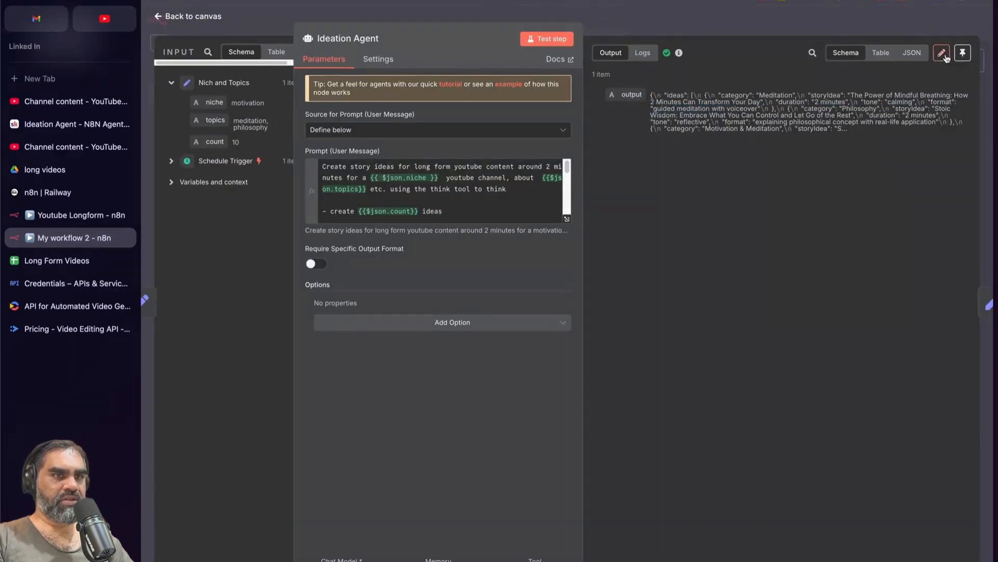
pyautogui.click(924, 55)
pyautogui.moveTo(649, 115); pyautogui.dragTo(658, 289)
pyautogui.click(748, 134)
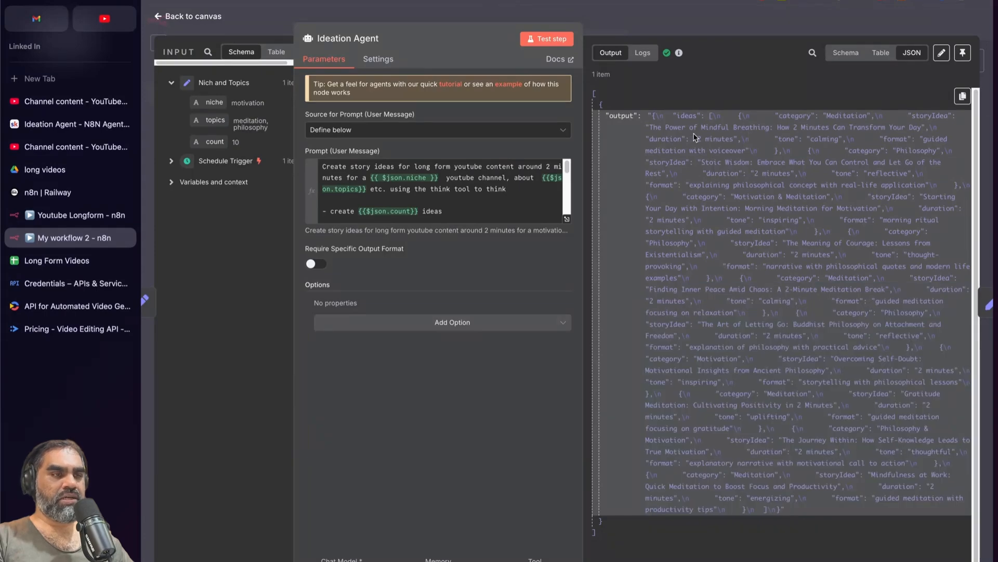
pyautogui.click(687, 23)
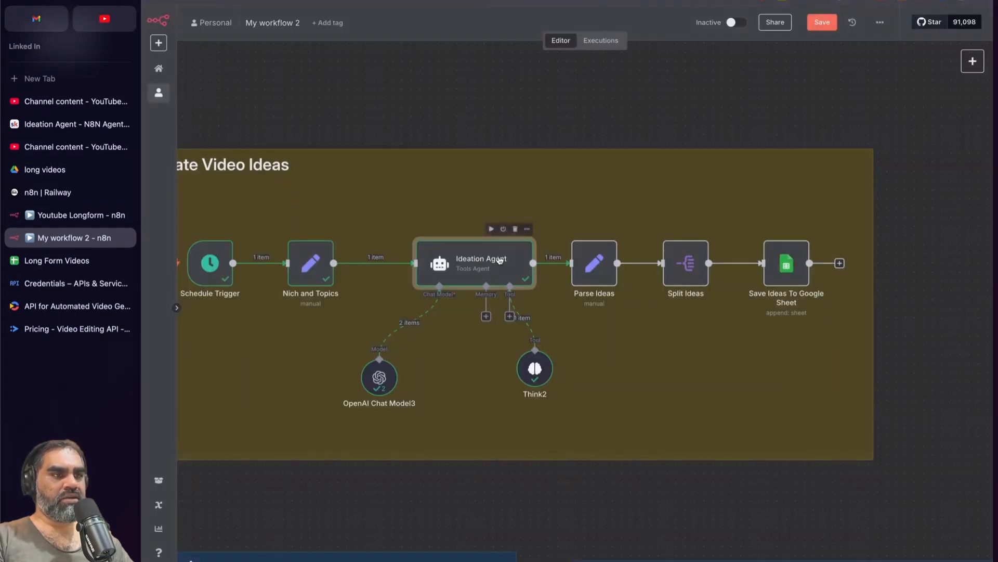
# - Enable Require Specific Output Format on the Ideation Agent node
pyautogui.doubleClick(495, 274)
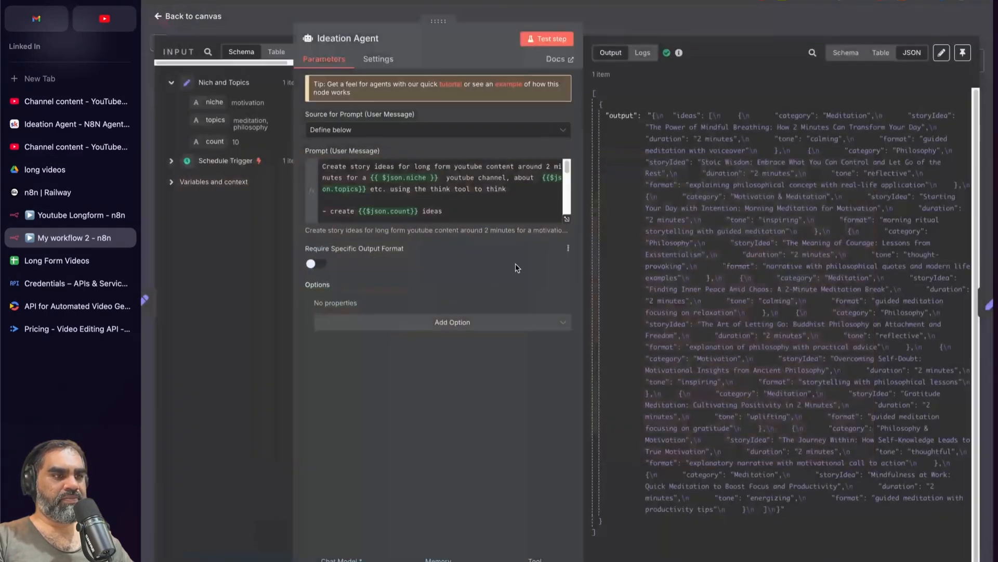
pyautogui.click(321, 266)
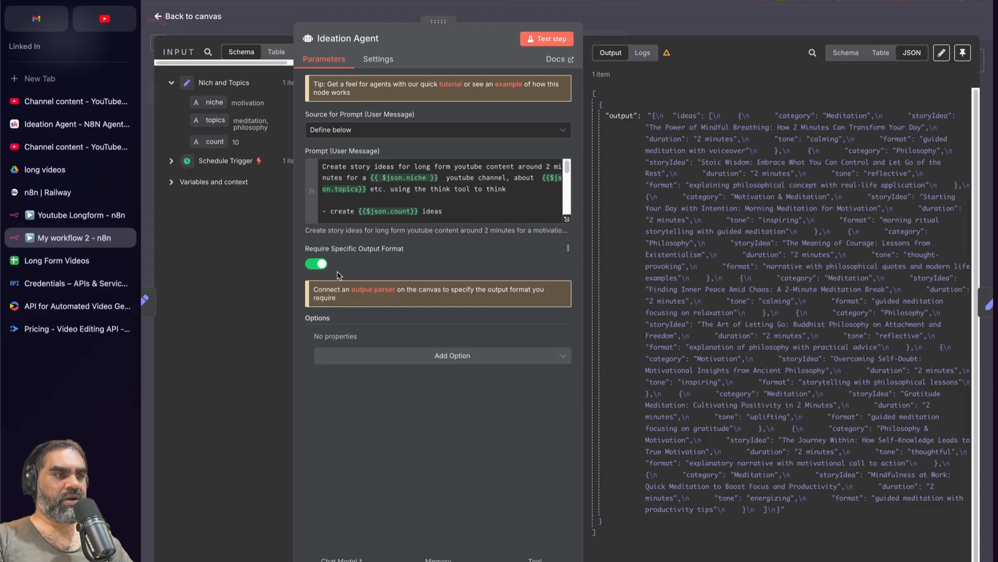
# - Disable Require Specific Output Format on the Ideation Agent and check its connected OpenAI Chat Model node
pyautogui.click(318, 264)
pyautogui.click(416, 16)
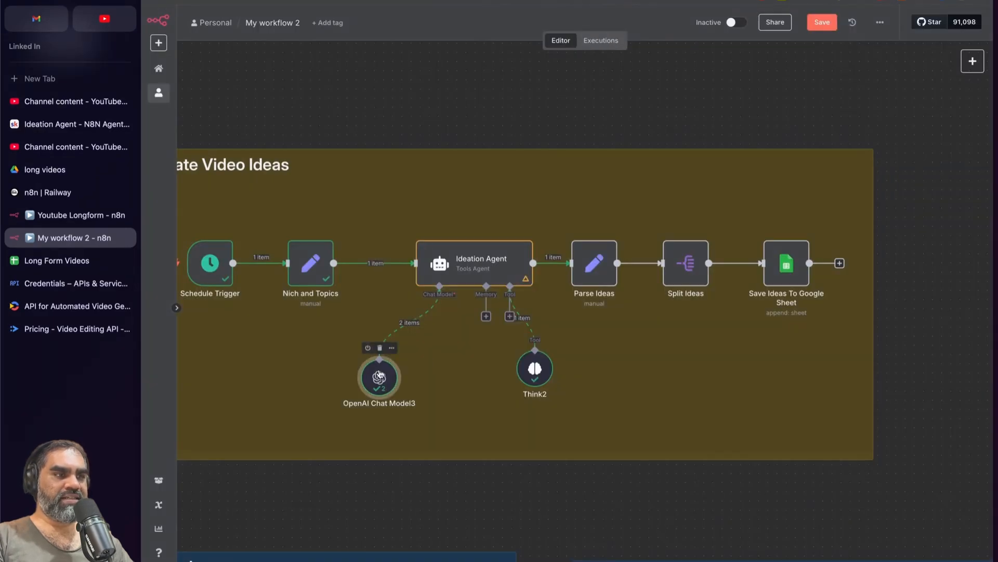
pyautogui.doubleClick(380, 375)
pyautogui.press('Escape')
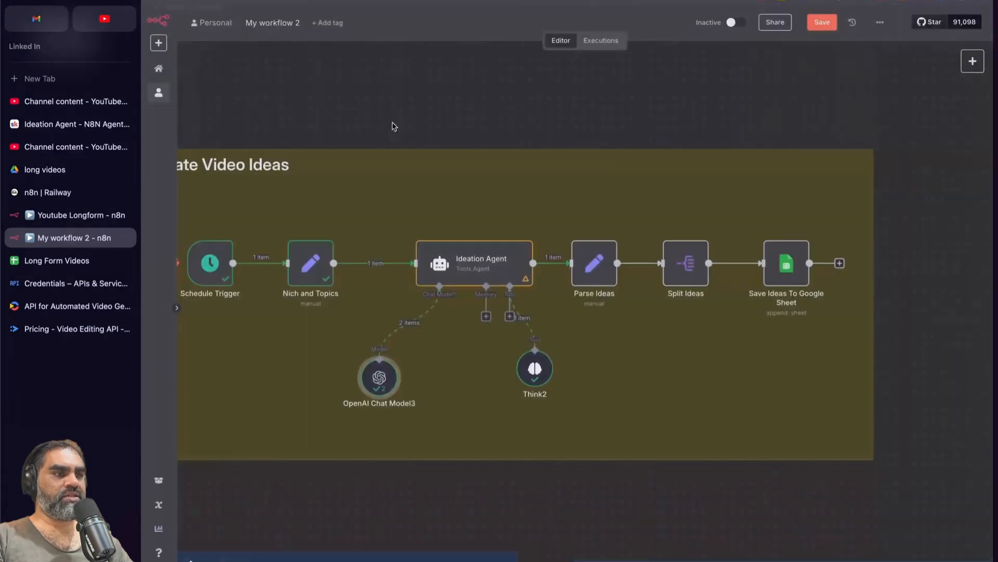
# - Review the Parse Ideas node's incoming Ideation Agent text and its object-type output field, and test the node
pyautogui.doubleClick(596, 263)
pyautogui.moveTo(439, 21)
pyautogui.mouseDown()
pyautogui.moveTo(591, 24)
pyautogui.moveTo(450, 22)
pyautogui.mouseUp()
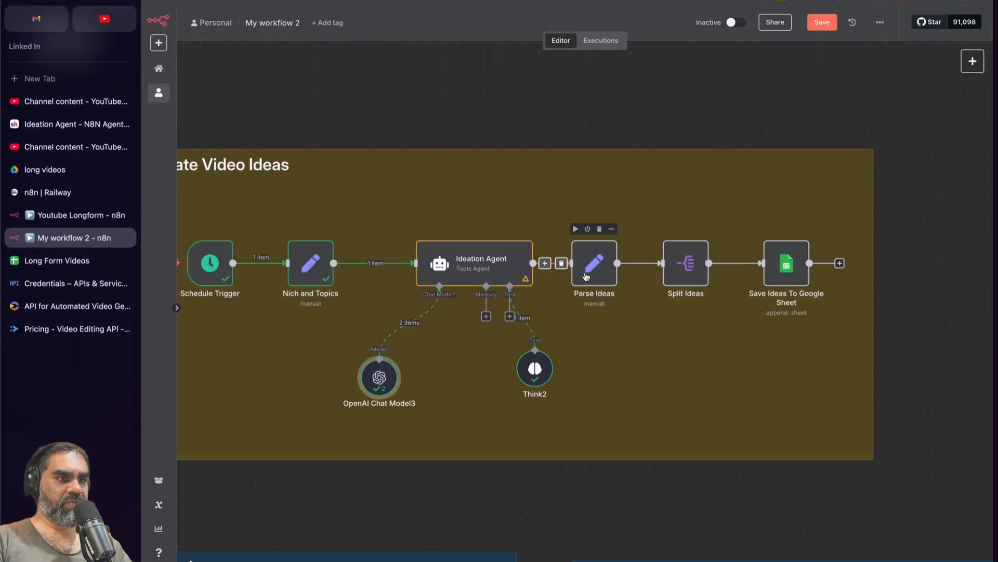
pyautogui.doubleClick(593, 275)
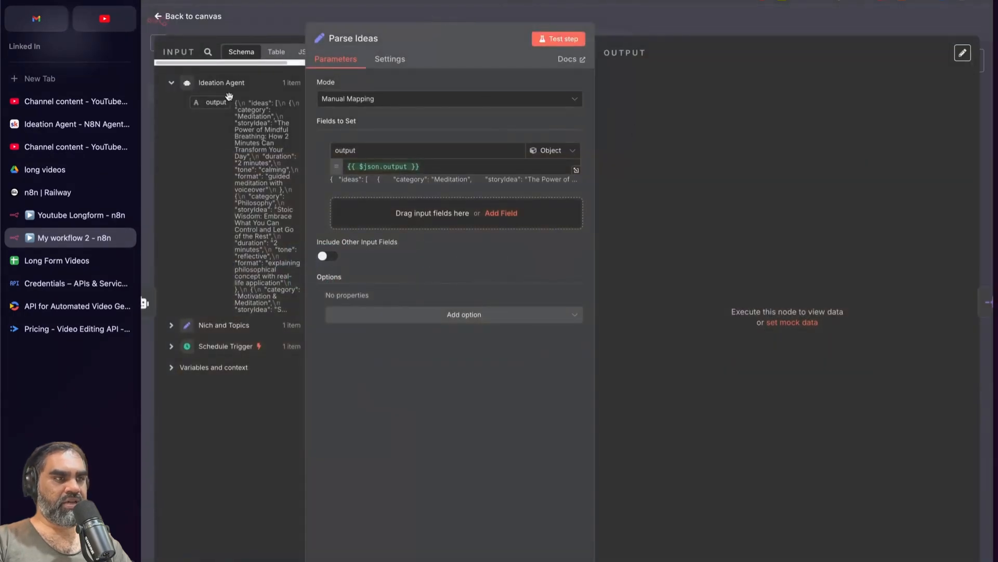
pyautogui.moveTo(450, 15); pyautogui.dragTo(526, 16)
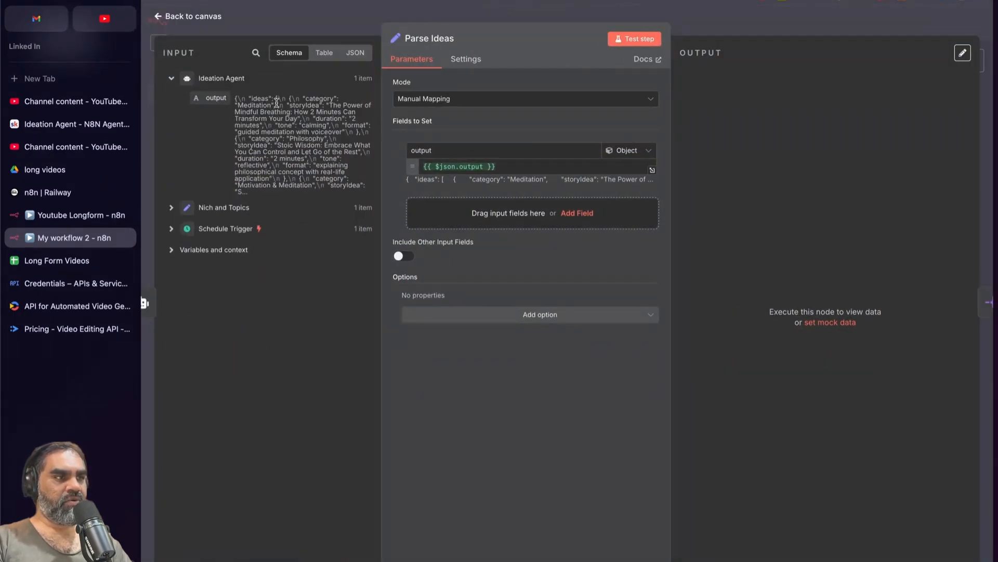
pyautogui.moveTo(235, 98); pyautogui.dragTo(327, 206)
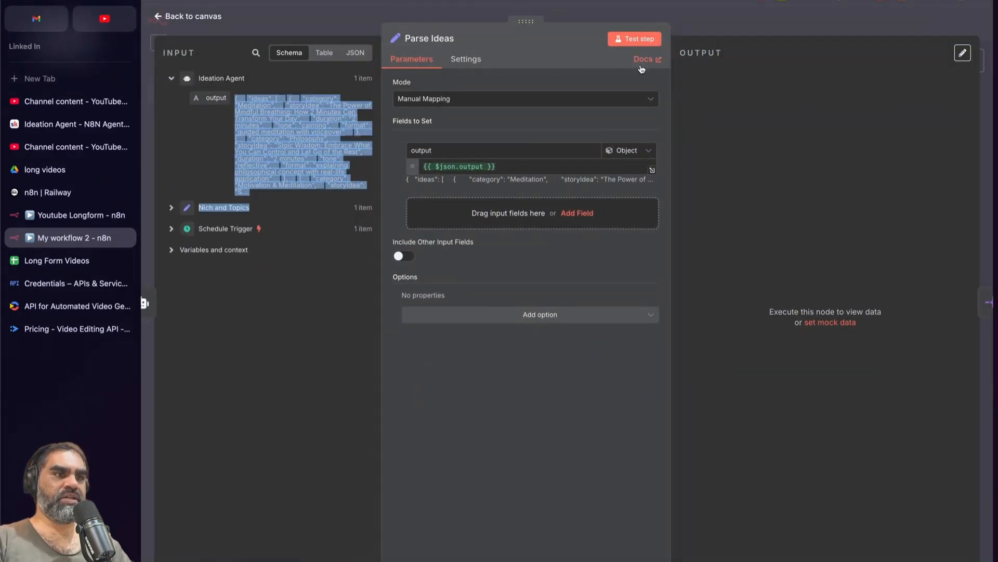
pyautogui.click(636, 39)
pyautogui.press('Escape')
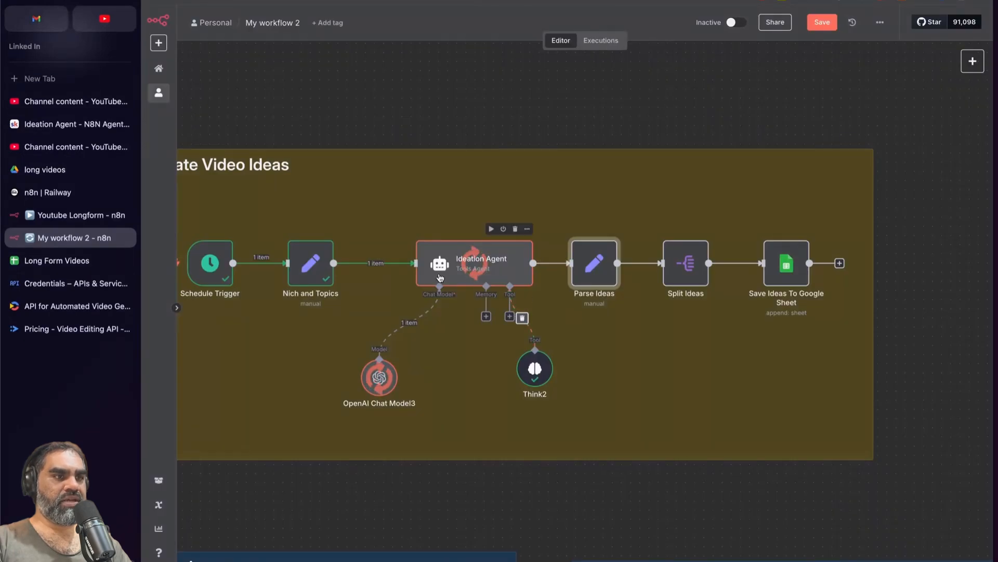
# - Pin the output data of the Ideation Agent node
pyautogui.rightClick(498, 284)
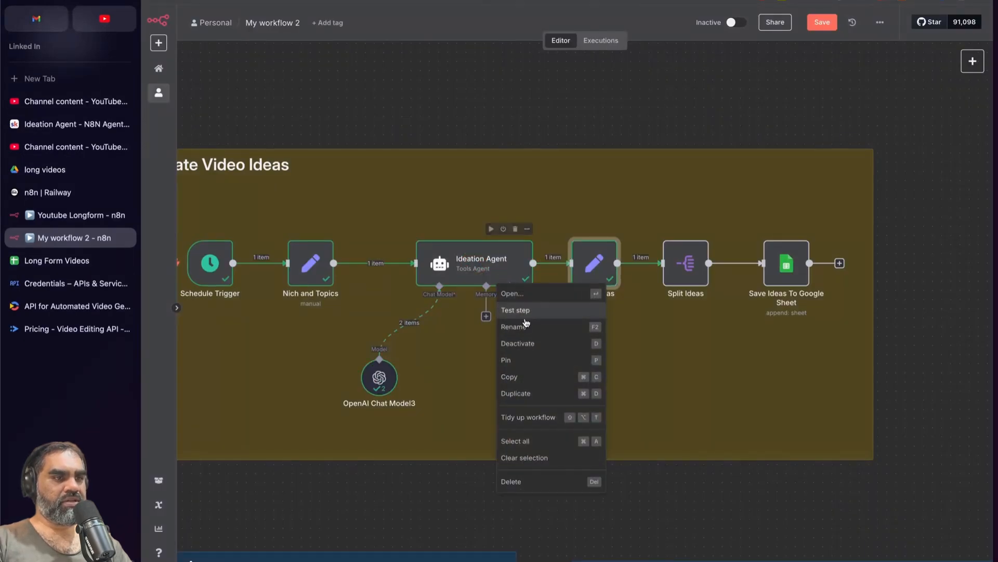
pyautogui.click(506, 359)
pyautogui.hscroll(2, 592, 310)
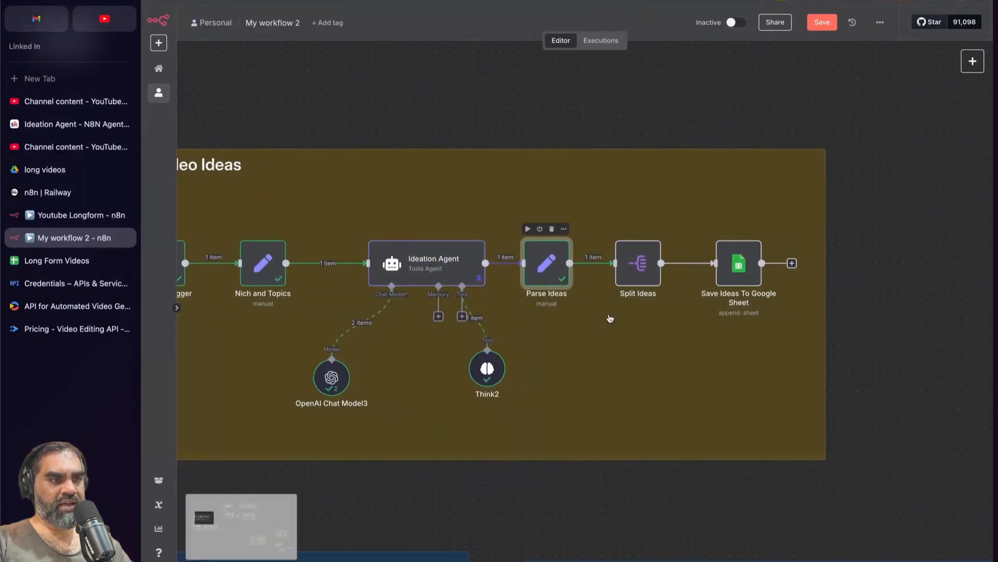
# - Compare the Parse Ideas input text with its parsed output in schema view, collapsing the entries ideas[0] through ideas[5]
pyautogui.doubleClick(546, 263)
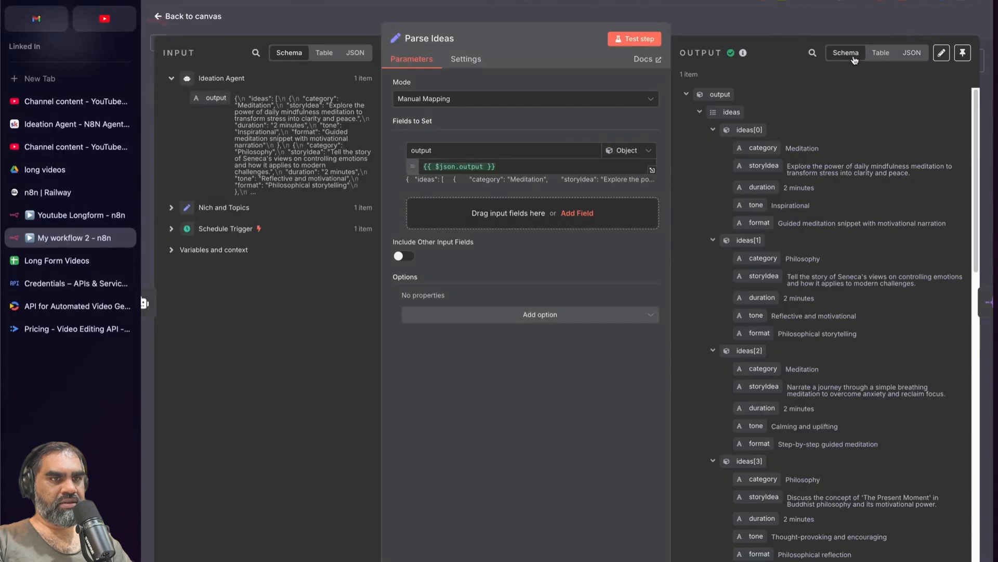
pyautogui.moveTo(239, 96); pyautogui.dragTo(312, 174)
pyautogui.click(312, 175)
pyautogui.click(700, 113)
pyautogui.click(700, 113)
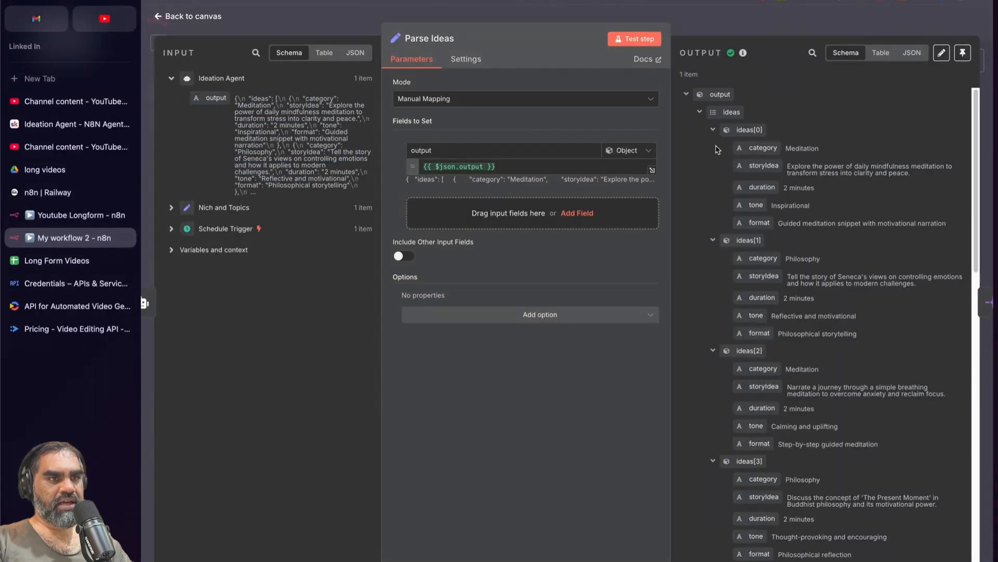
pyautogui.click(713, 131)
pyautogui.click(713, 148)
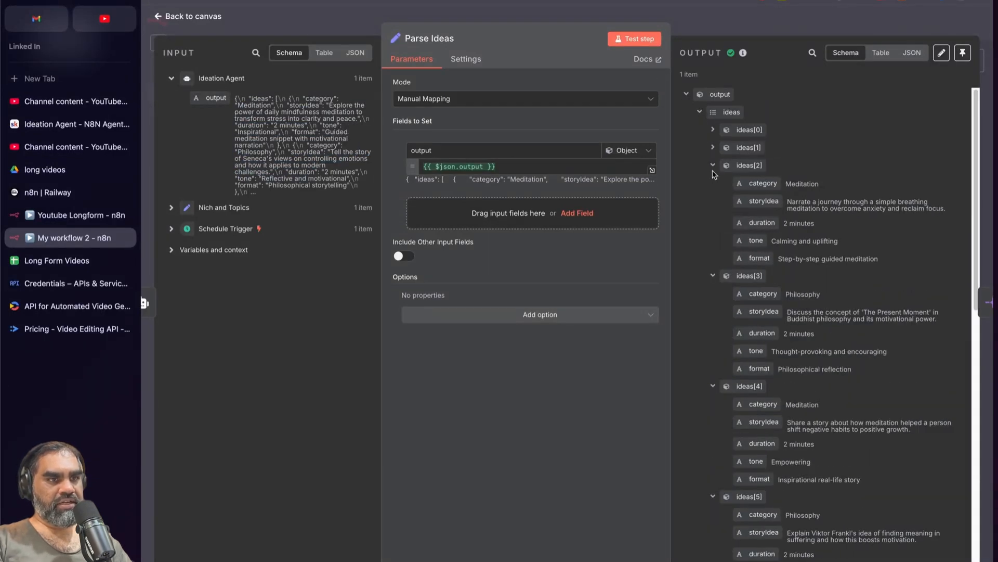
pyautogui.click(713, 166)
pyautogui.click(713, 183)
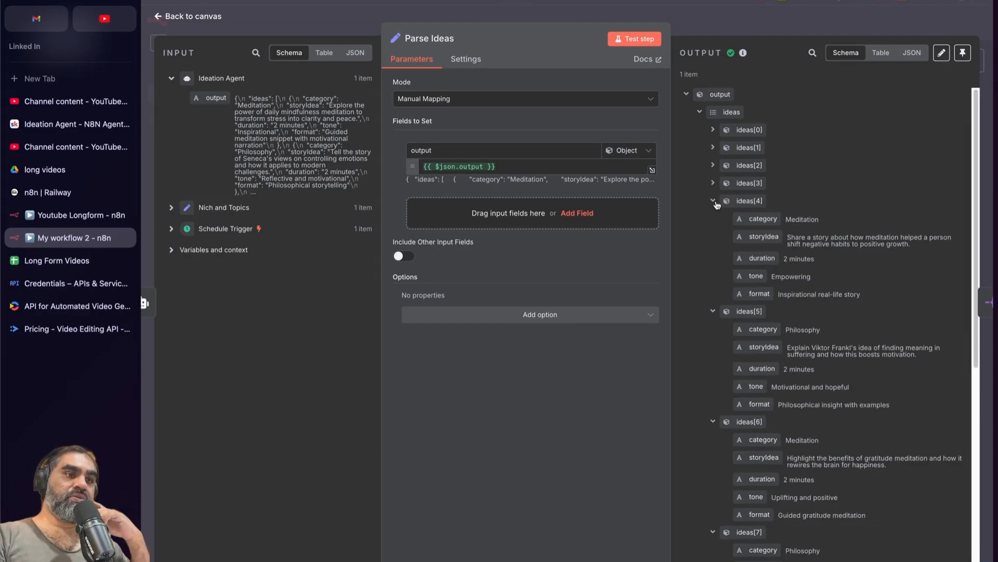
pyautogui.click(713, 202)
pyautogui.click(713, 219)
# - Switch to the Long Form Videos spreadsheet and examine the existing idea rows, their columns and the empty rows below them
pyautogui.click(47, 268)
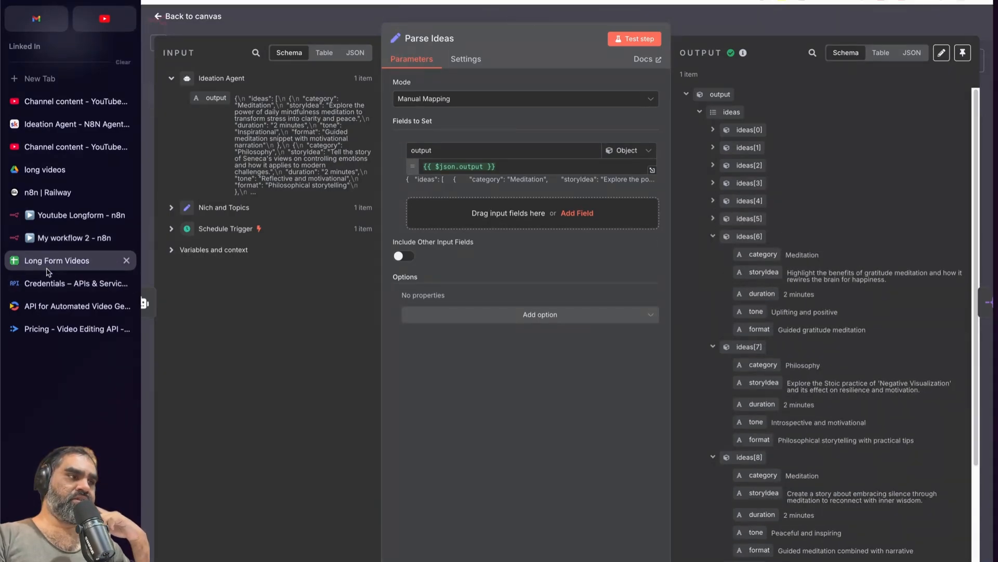
pyautogui.hscroll(-6, 424, 319)
pyautogui.scroll(8, 251, 215)
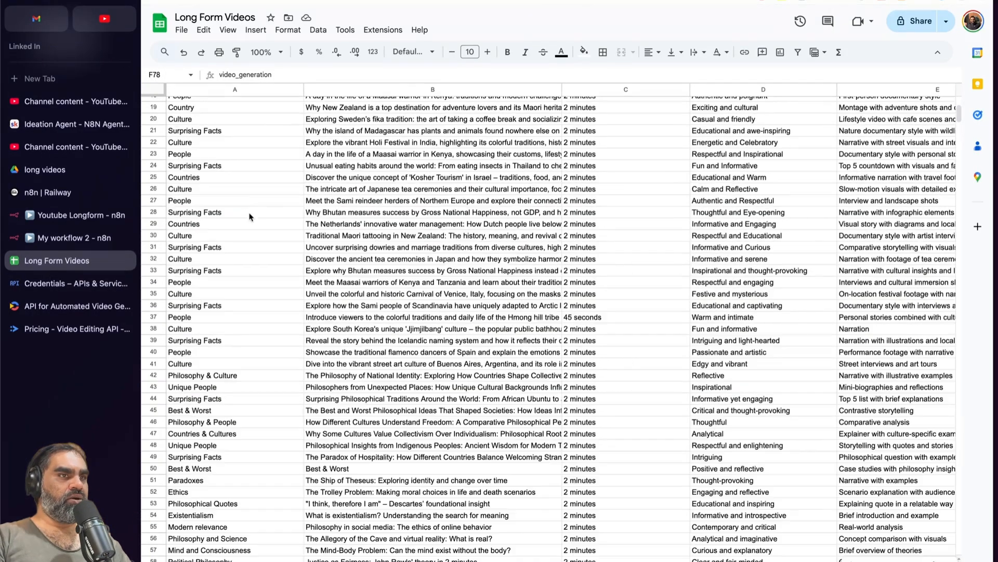
pyautogui.scroll(5, 252, 260)
pyautogui.scroll(-20, 258, 259)
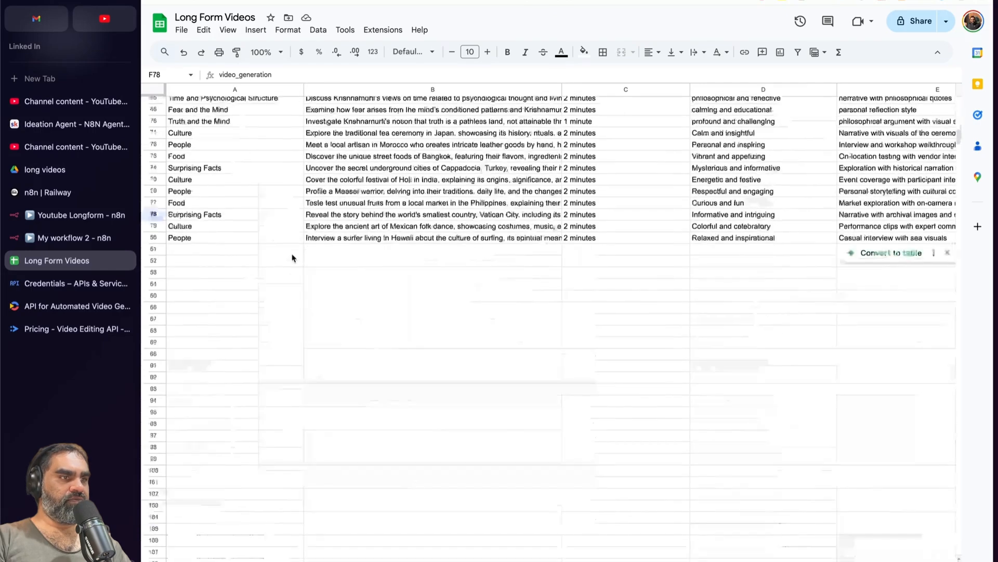
pyautogui.click(191, 193)
pyautogui.moveTo(180, 197); pyautogui.dragTo(866, 310)
pyautogui.hscroll(5, 800, 312)
pyautogui.hscroll(-3, 665, 310)
pyautogui.hscroll(3, 666, 310)
# - Clear the contents of cell F78 in the Long Form Videos spreadsheet
pyautogui.click(861, 146)
pyautogui.click(857, 157)
pyautogui.press('Delete')
pyautogui.hscroll(-5, 151, 263)
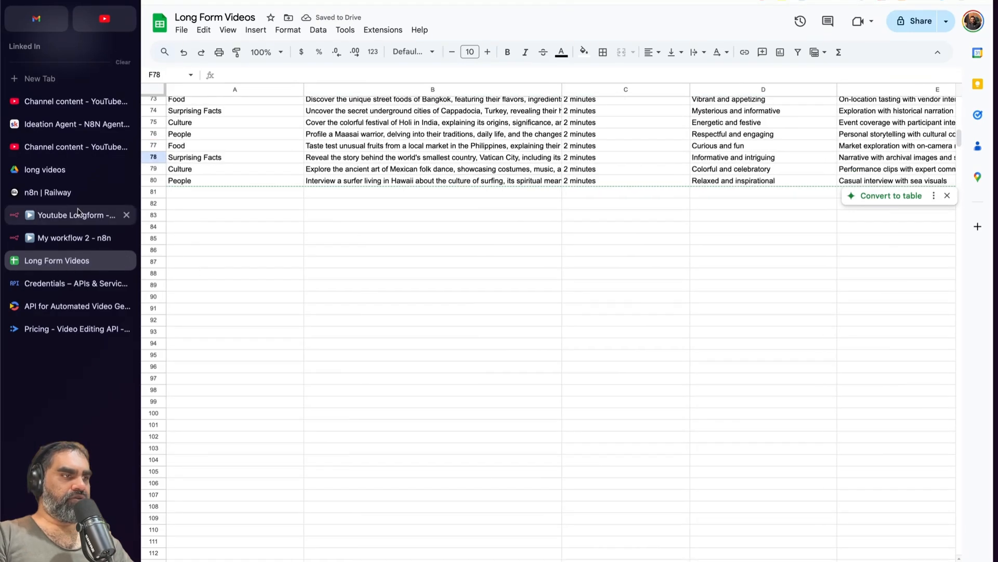
# - Switch back to My workflow 2 in n8n, collapse the parsed ideas list and return to the canvas
pyautogui.click(70, 238)
pyautogui.click(699, 111)
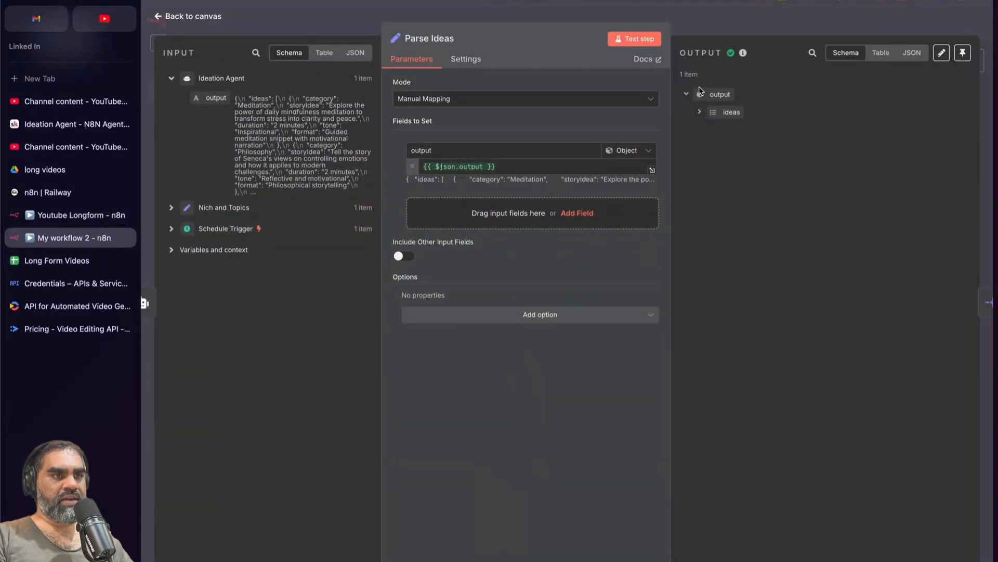
pyautogui.click(691, 31)
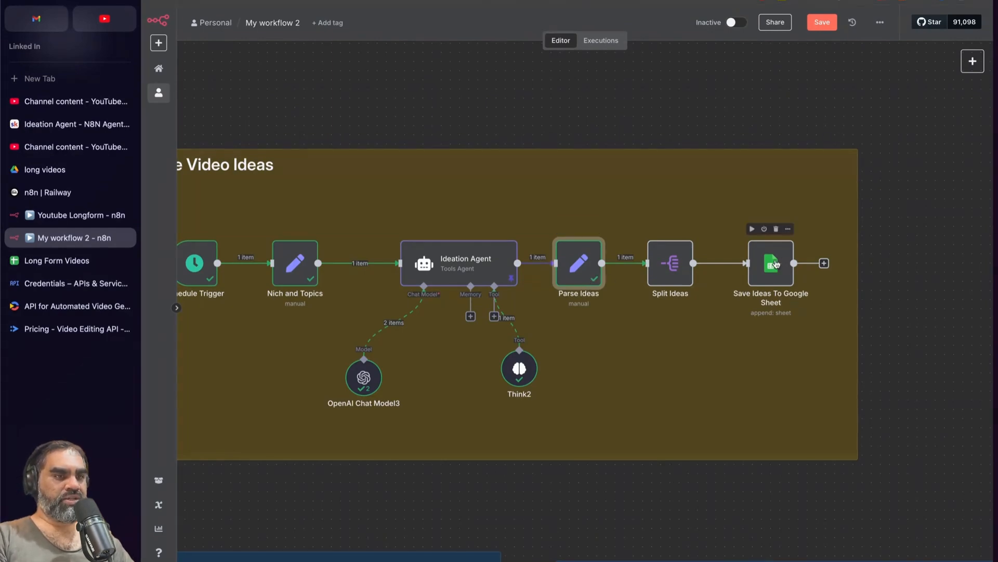
# - Check the Split Ideas node and look up the Split Out node type by searching the node list for "spli"
pyautogui.doubleClick(670, 260)
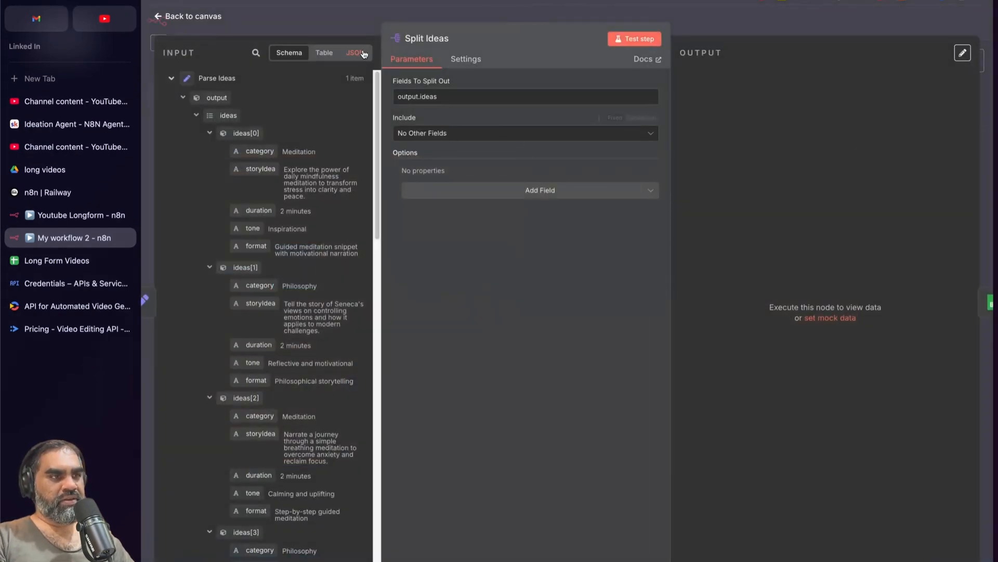
pyautogui.click(978, 63)
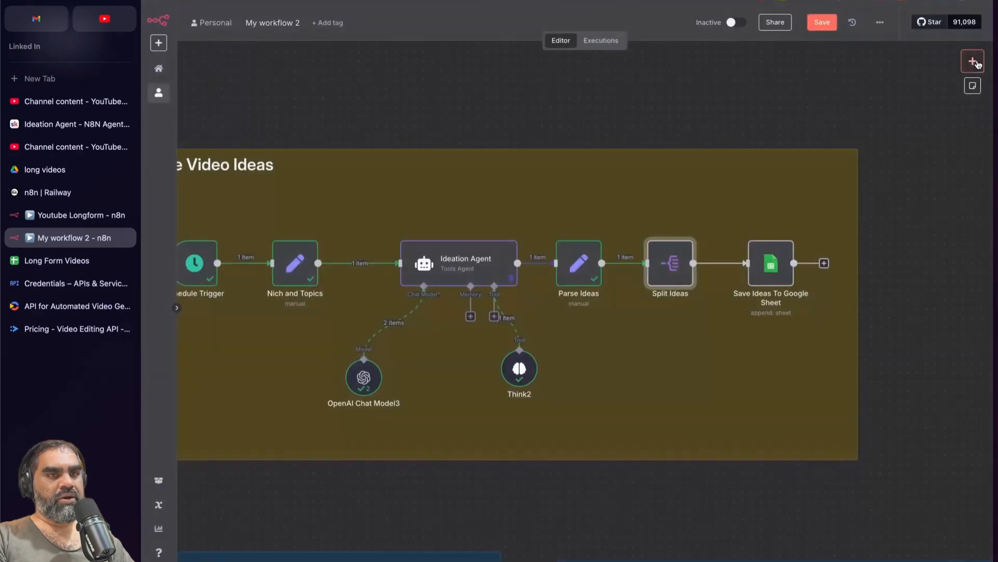
pyautogui.click(974, 61)
pyautogui.write('spli')
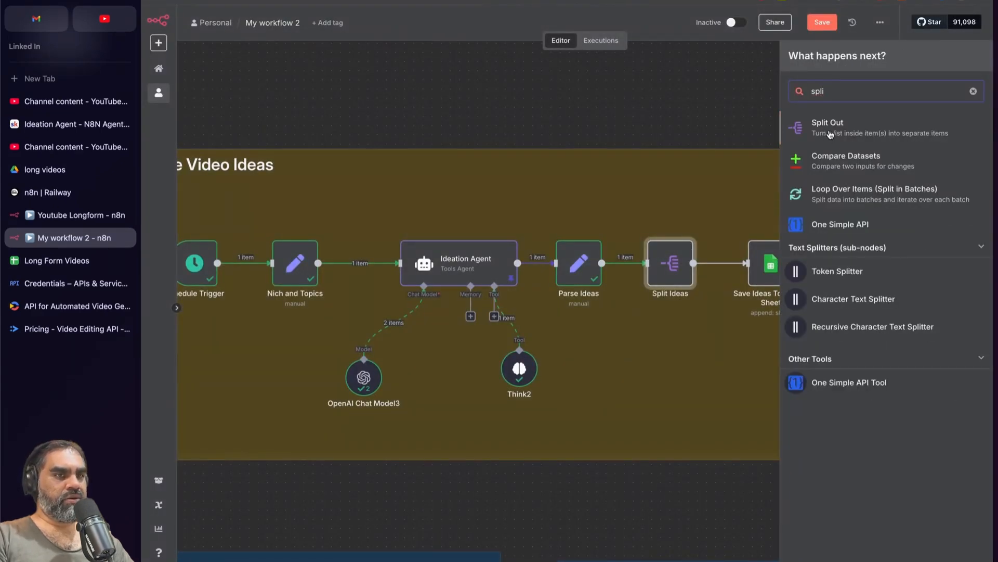
pyautogui.press('Escape')
# - Examine the Split Ideas node's input structure, collapsing the entries ideas[0] through ideas[2] under output.ideas
pyautogui.doubleClick(669, 262)
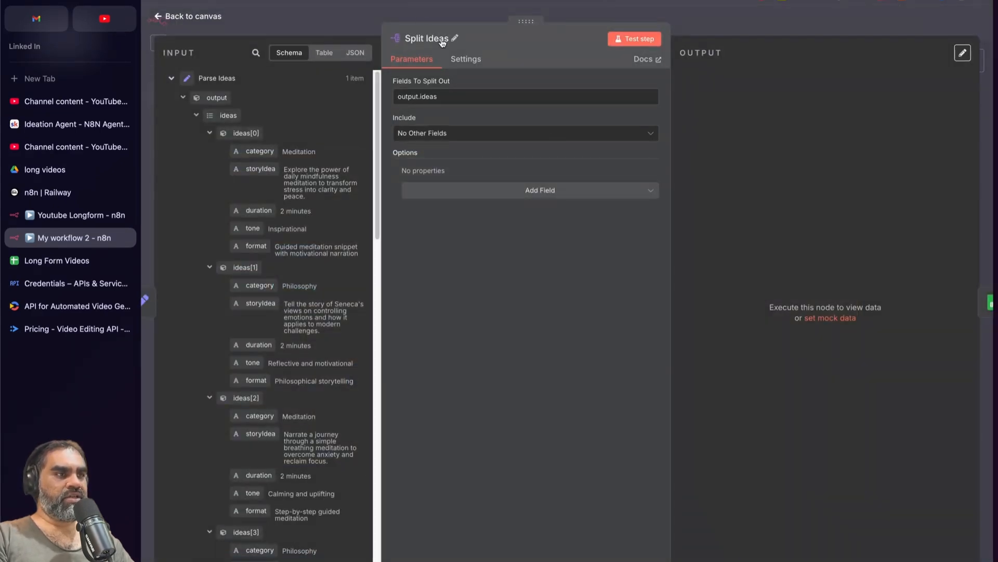
pyautogui.click(210, 133)
pyautogui.click(197, 116)
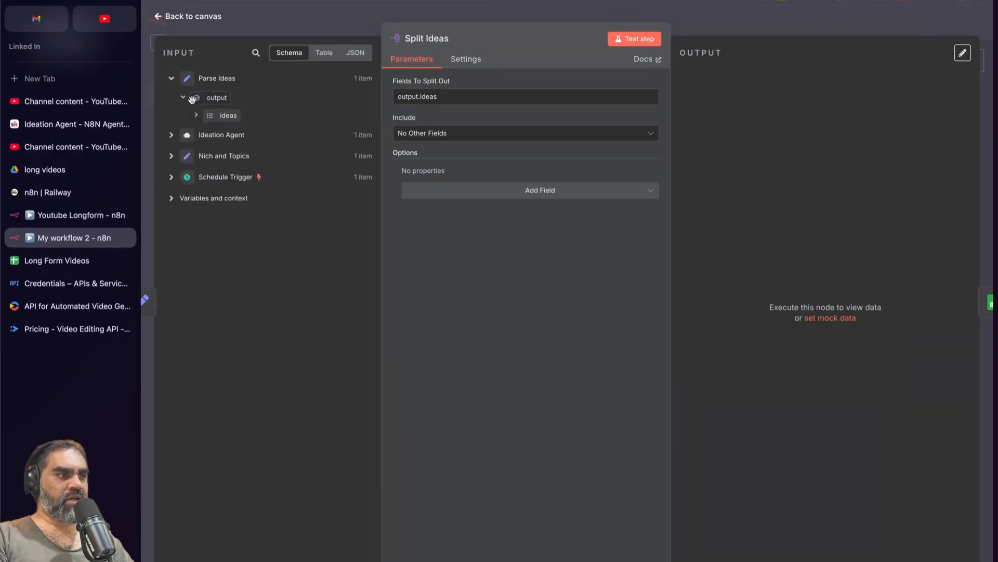
pyautogui.click(197, 115)
pyautogui.click(210, 150)
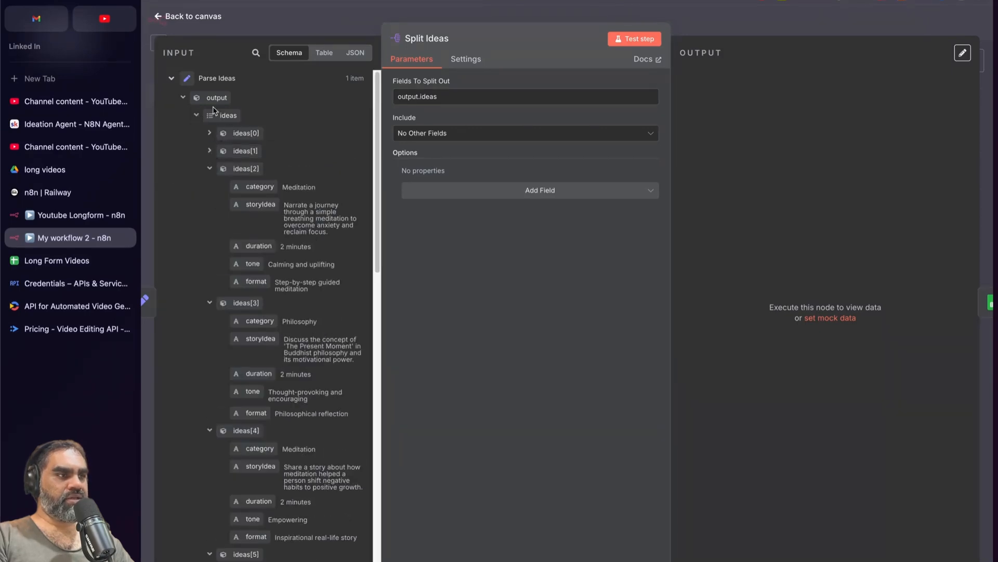
pyautogui.click(210, 169)
# - Try mapping the input's ideas list into Fields To Split Out, remove the duplicate output.ideas entry and return to the canvas
pyautogui.moveTo(223, 115); pyautogui.dragTo(434, 95)
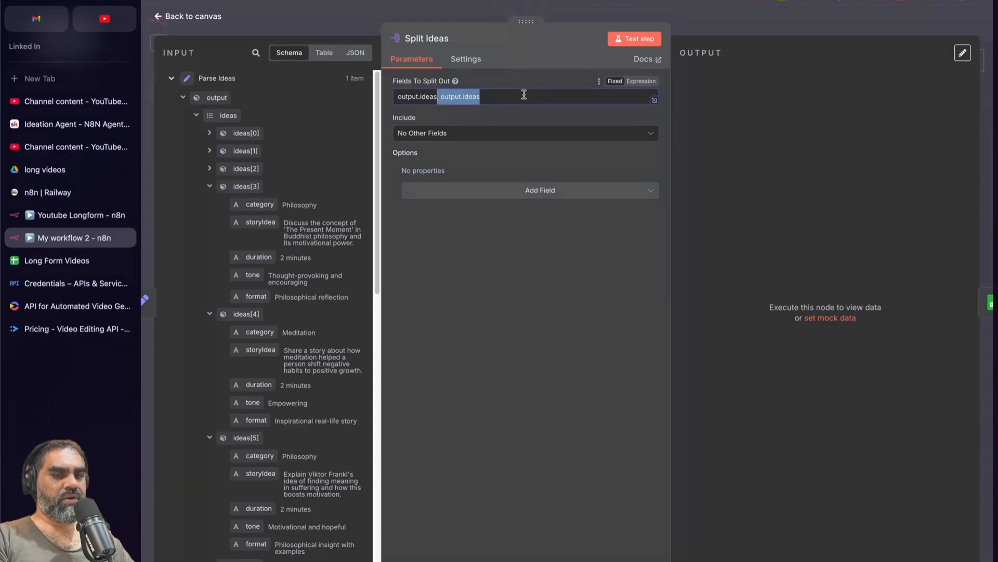
pyautogui.press('BackSpace')
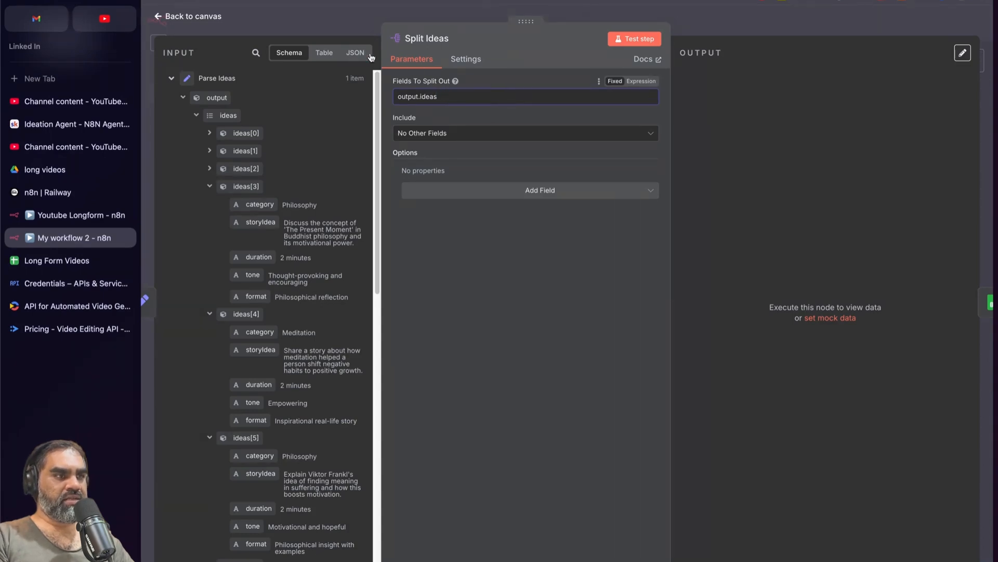
pyautogui.click(196, 115)
pyautogui.click(331, 17)
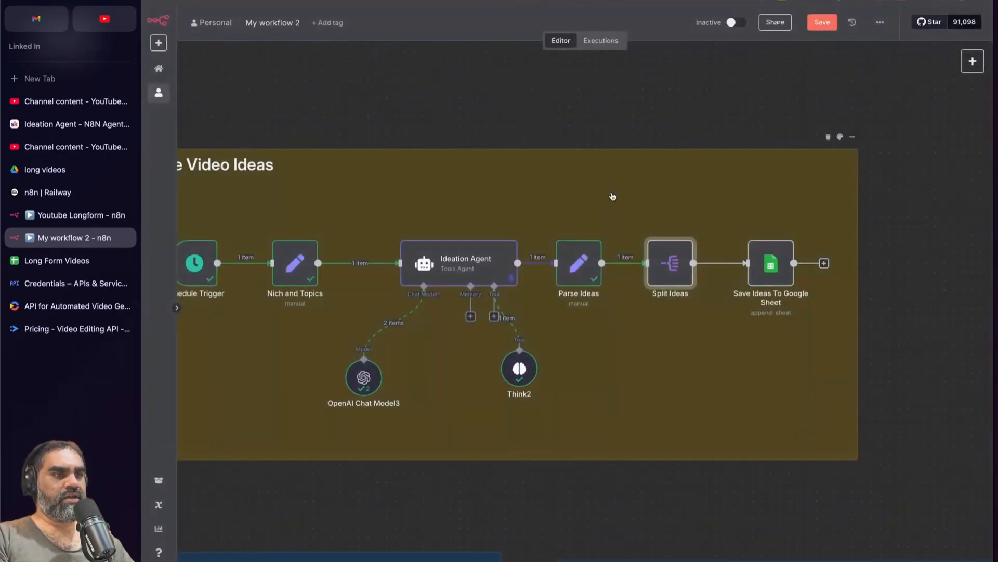
# - Pin the output data of the Nich and Topics and Parse Ideas nodes
pyautogui.rightClick(317, 282)
pyautogui.press('Escape')
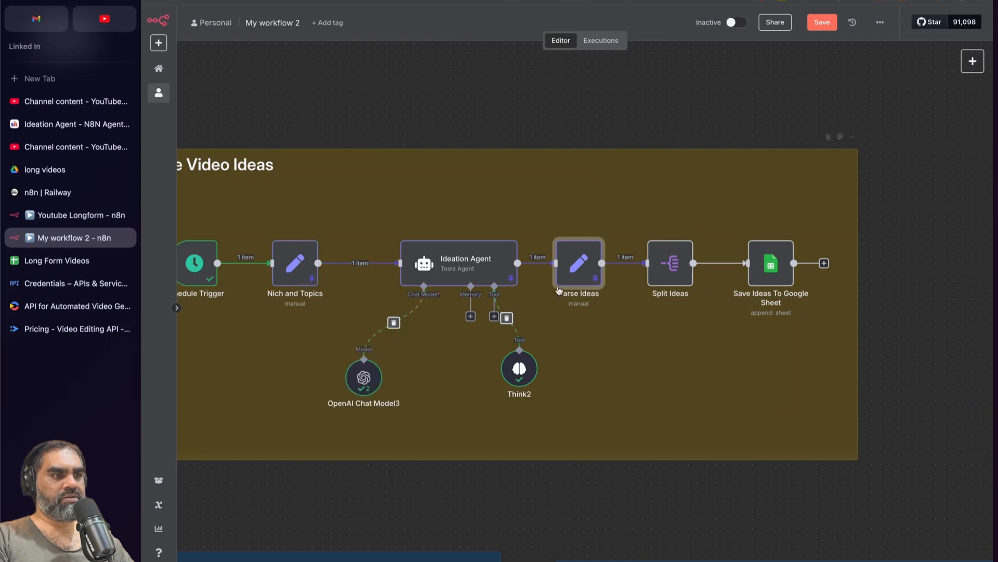
# - Test the Split Ideas node and compare its input and output item counts
pyautogui.doubleClick(657, 260)
pyautogui.click(636, 37)
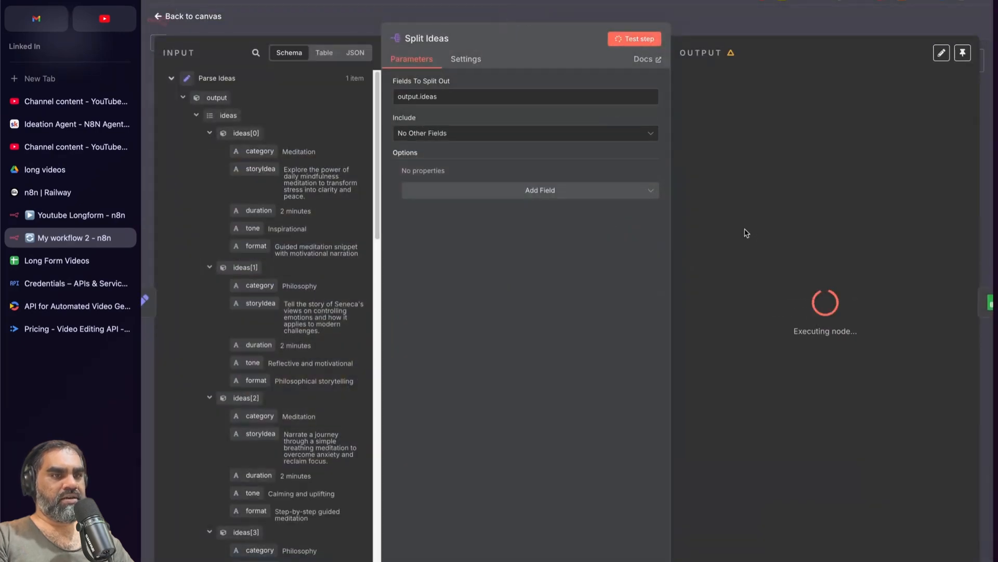
pyautogui.moveTo(704, 73); pyautogui.dragTo(681, 73)
pyautogui.moveTo(320, 78); pyautogui.dragTo(366, 79)
pyautogui.click(358, 78)
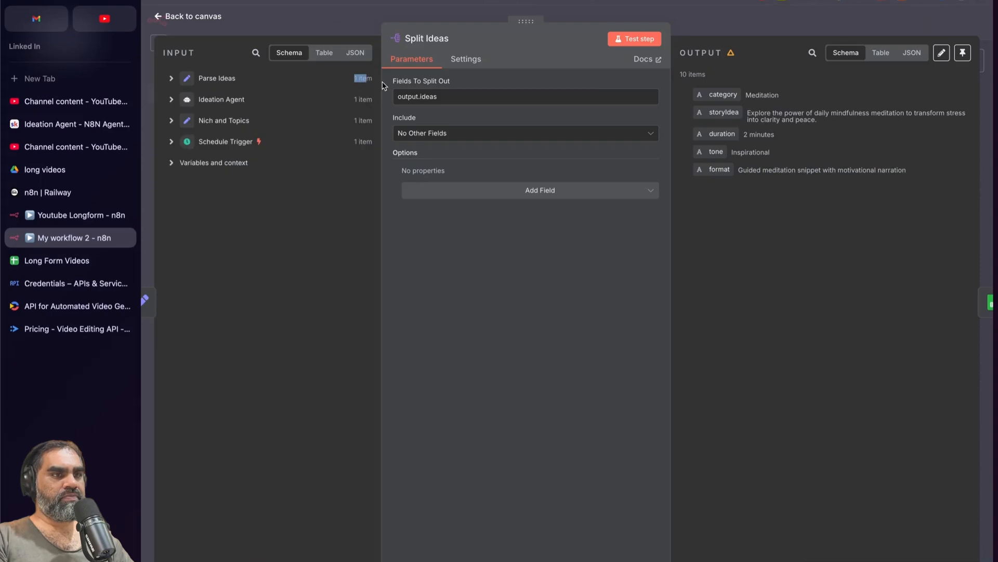
pyautogui.moveTo(714, 75); pyautogui.dragTo(678, 78)
pyautogui.click(729, 26)
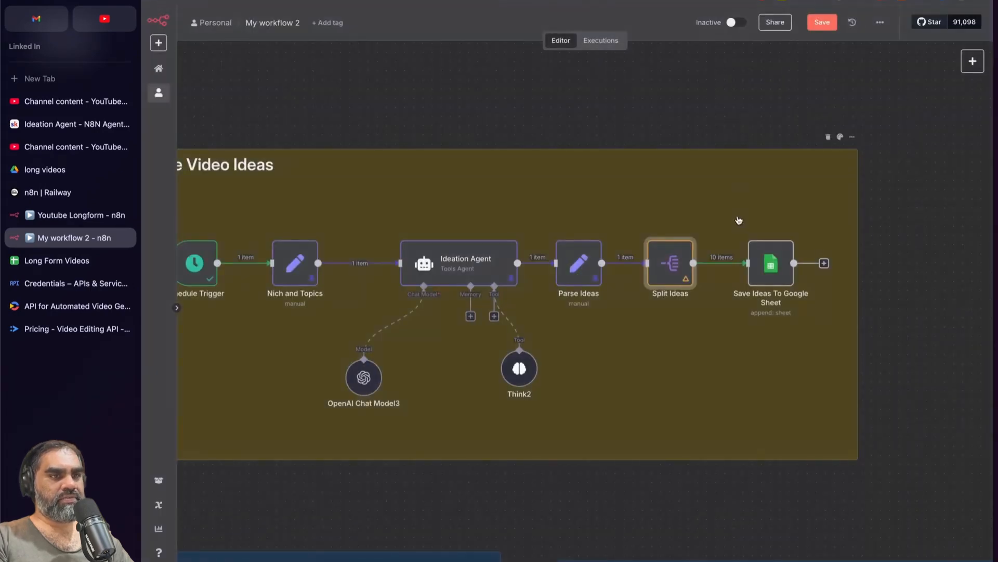
# - Find the Google Sheets node's "Append row in sheet" action by searching for "google sheet", and discard the added node
pyautogui.hscroll(1, 740, 221)
pyautogui.click(707, 269)
pyautogui.click(972, 62)
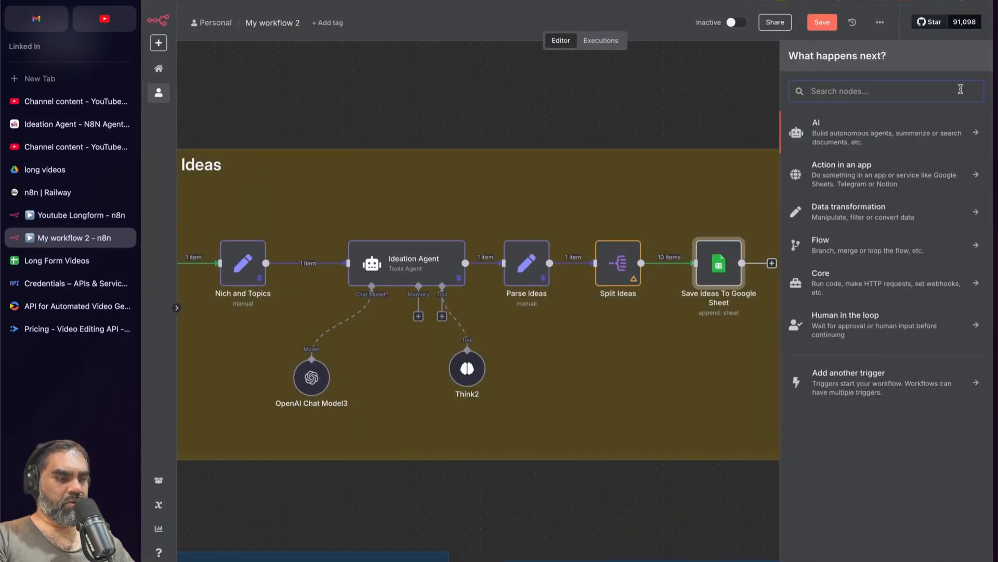
pyautogui.write('google sheet')
pyautogui.click(858, 123)
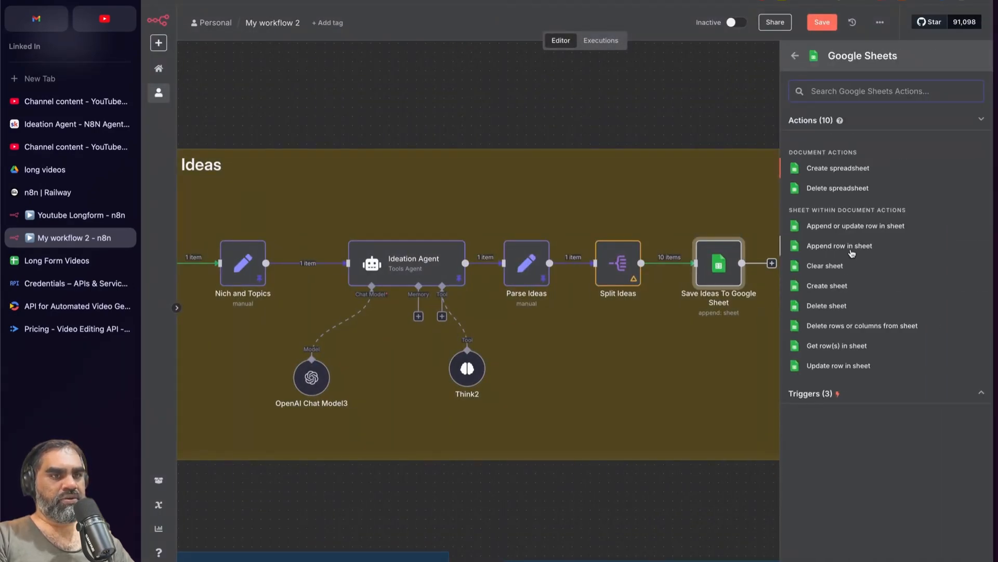
pyautogui.click(853, 253)
pyautogui.press('Escape')
pyautogui.press('Delete')
# - Open the Save Ideas To Google Sheet node and examine the input items coming from Split Ideas
pyautogui.click(722, 262)
pyautogui.doubleClick(722, 261)
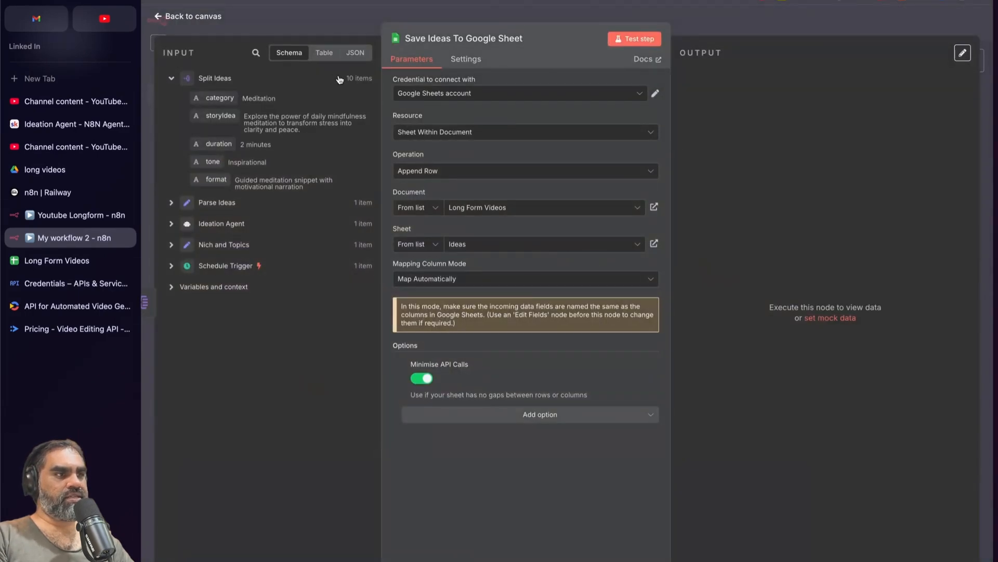
pyautogui.moveTo(339, 80); pyautogui.dragTo(381, 77)
pyautogui.click(306, 81)
pyautogui.click(189, 79)
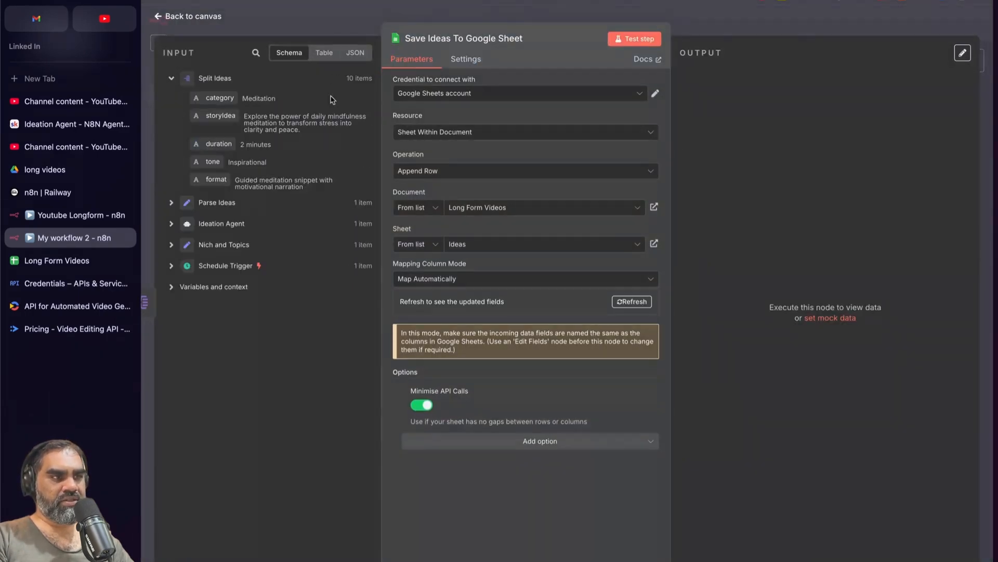
# - Start a new Google Sheets OAuth2 credential for the node and point out its Client ID and Client Secret fields
pyautogui.click(411, 94)
pyautogui.click(510, 79)
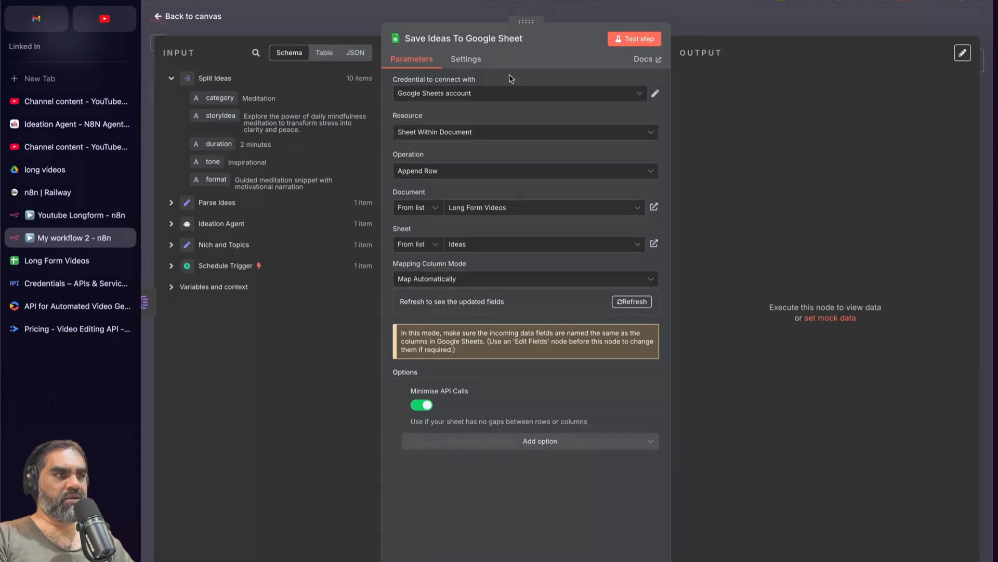
pyautogui.click(642, 98)
pyautogui.click(465, 146)
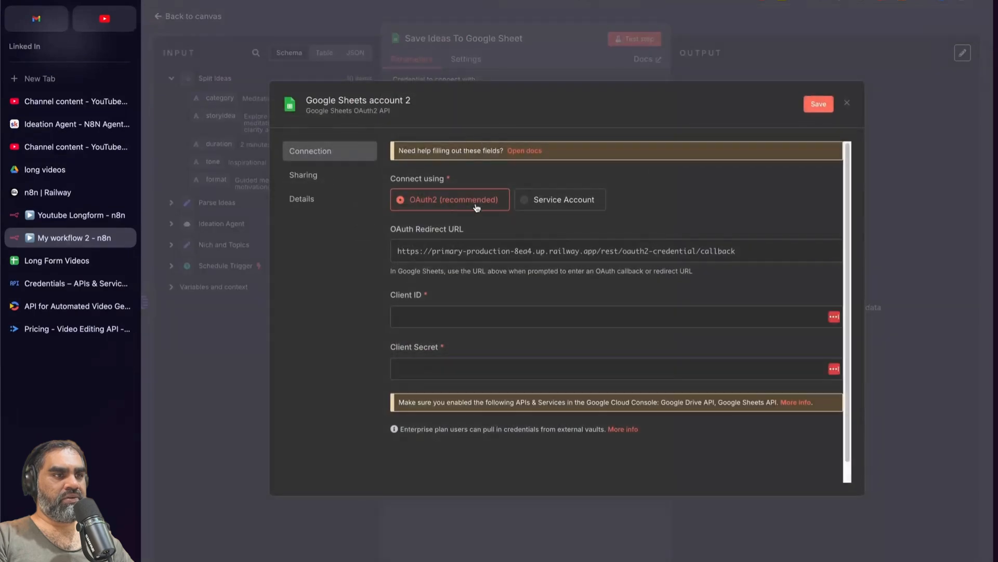
pyautogui.click(442, 316)
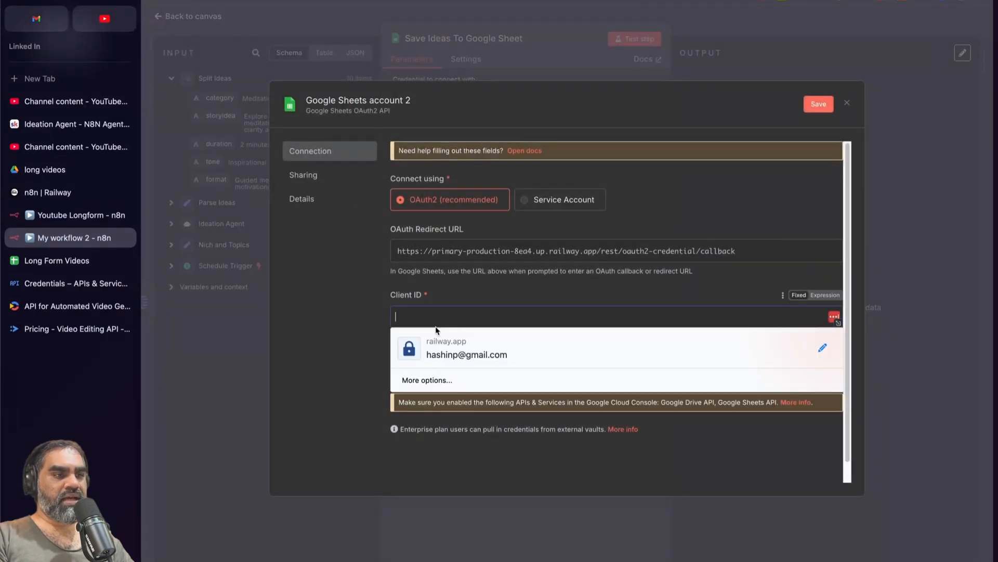
pyautogui.click(386, 370)
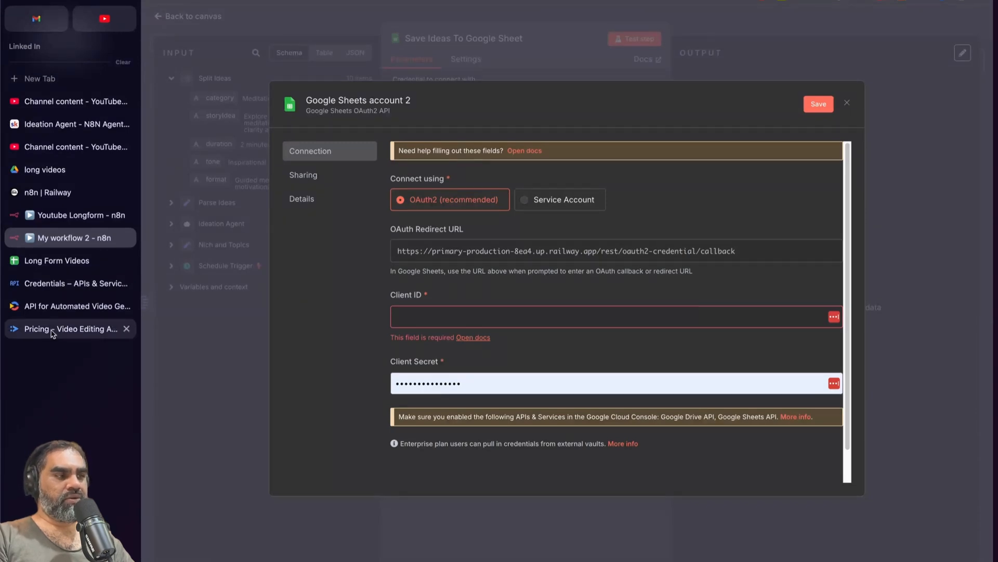
# - Switch to the Google Cloud credentials page and review the OAuth client ID creation option and the existing N8N connection client
pyautogui.click(62, 283)
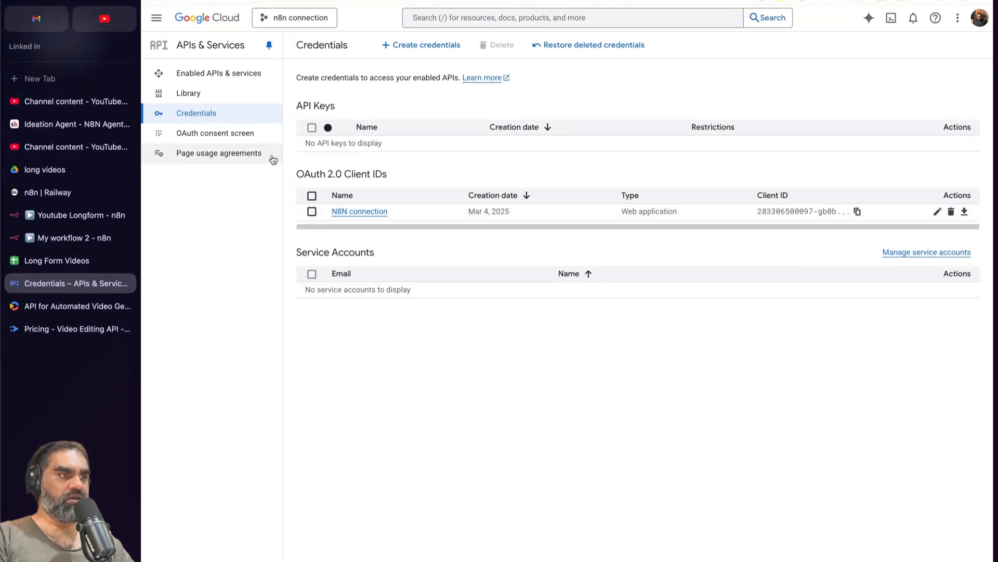
pyautogui.click(447, 43)
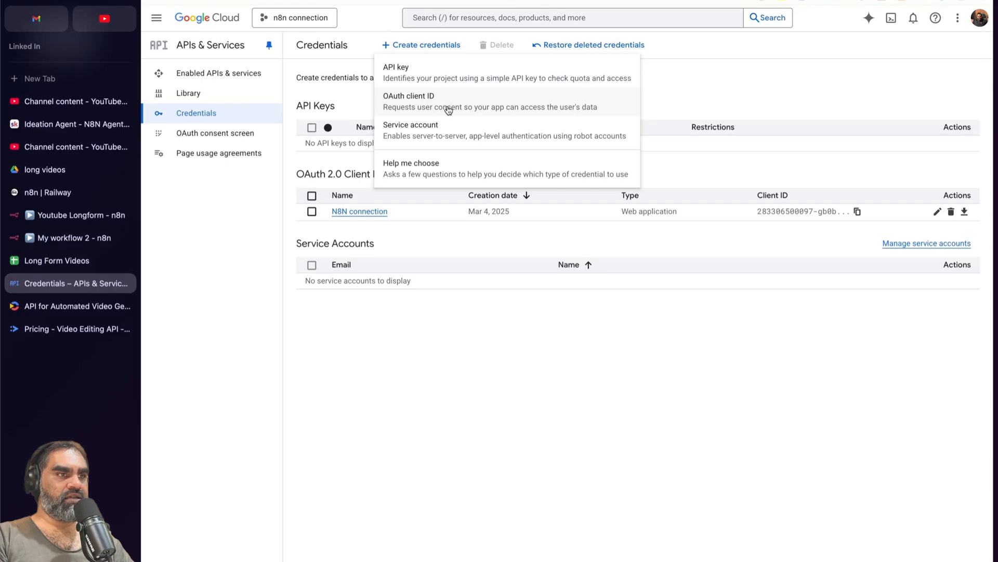
pyautogui.click(355, 219)
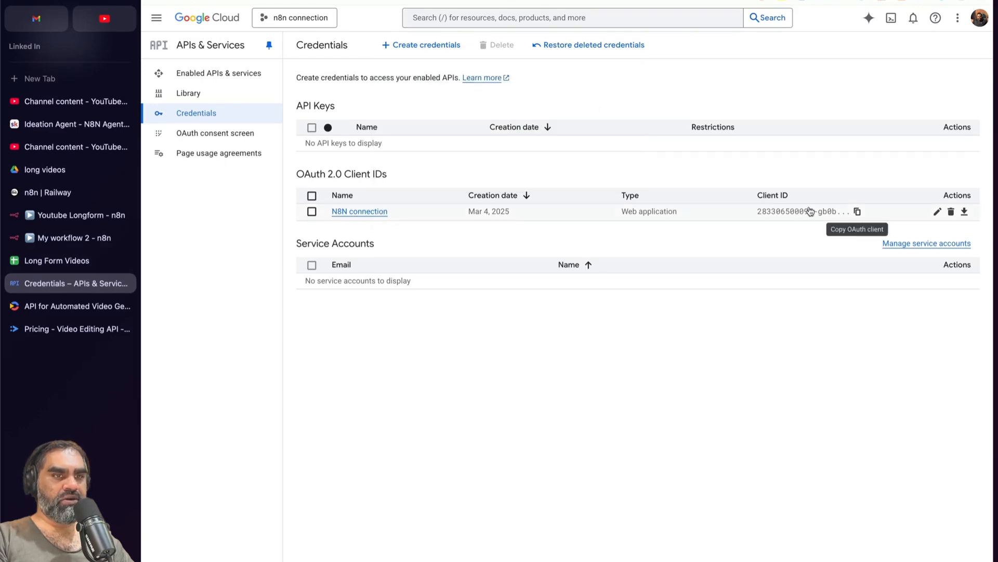
pyautogui.press('super+t')
pyautogui.press('Escape')
pyautogui.press('super+t')
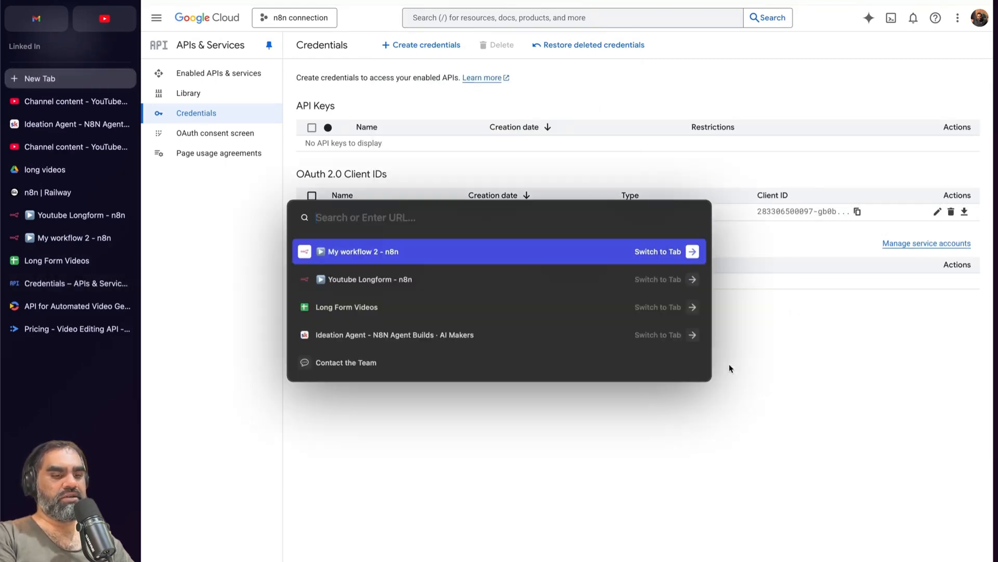
pyautogui.write('cloud.goog')
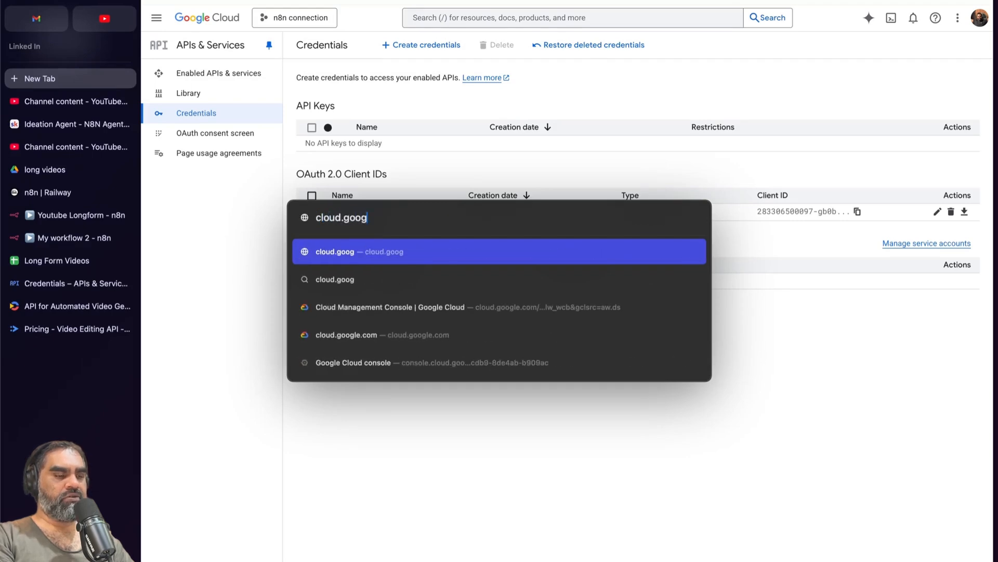
pyautogui.press('Escape')
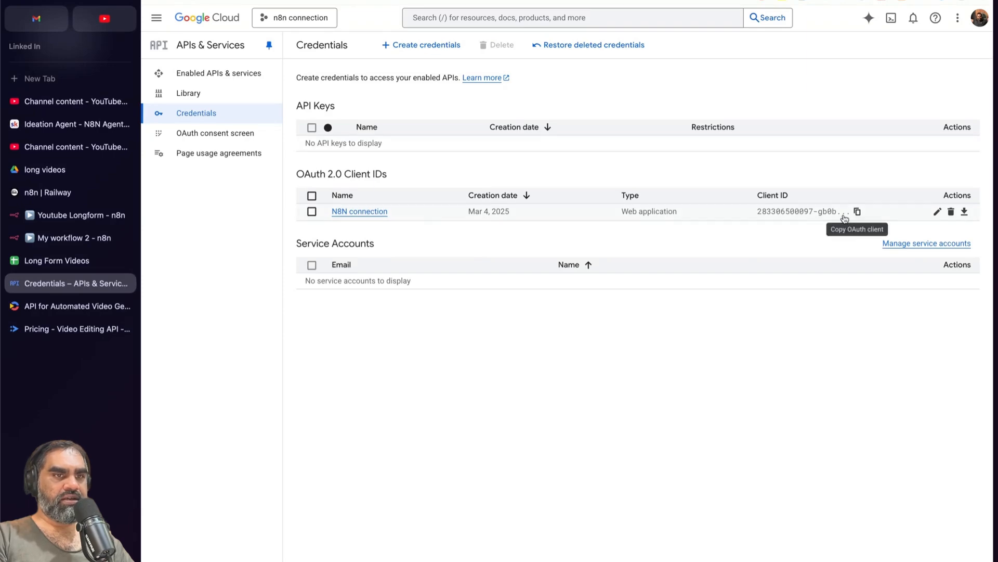
# - Return to n8n and close the unfinished Google Sheets credential
pyautogui.click(74, 238)
pyautogui.click(522, 318)
pyautogui.click(315, 338)
pyautogui.click(197, 345)
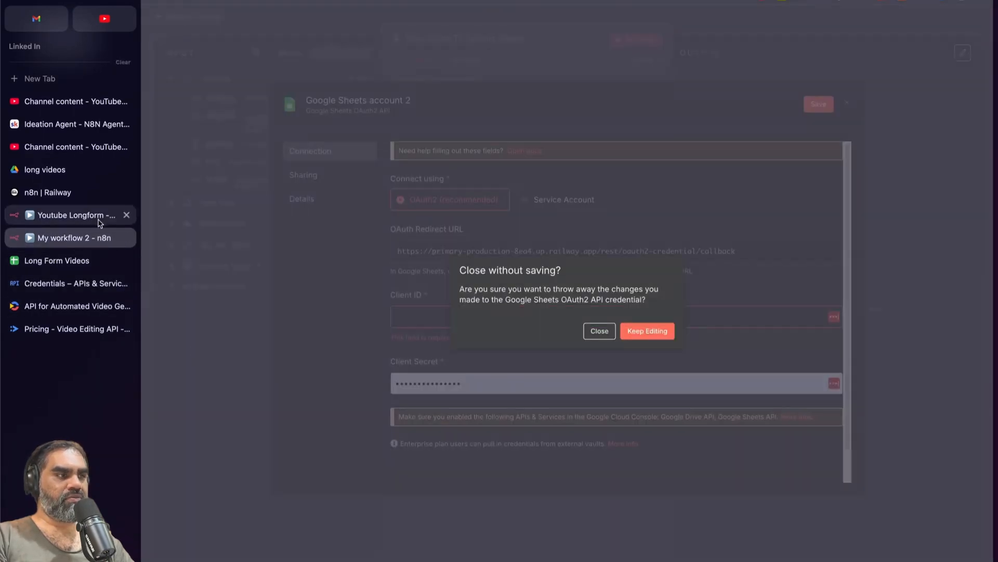
pyautogui.click(75, 285)
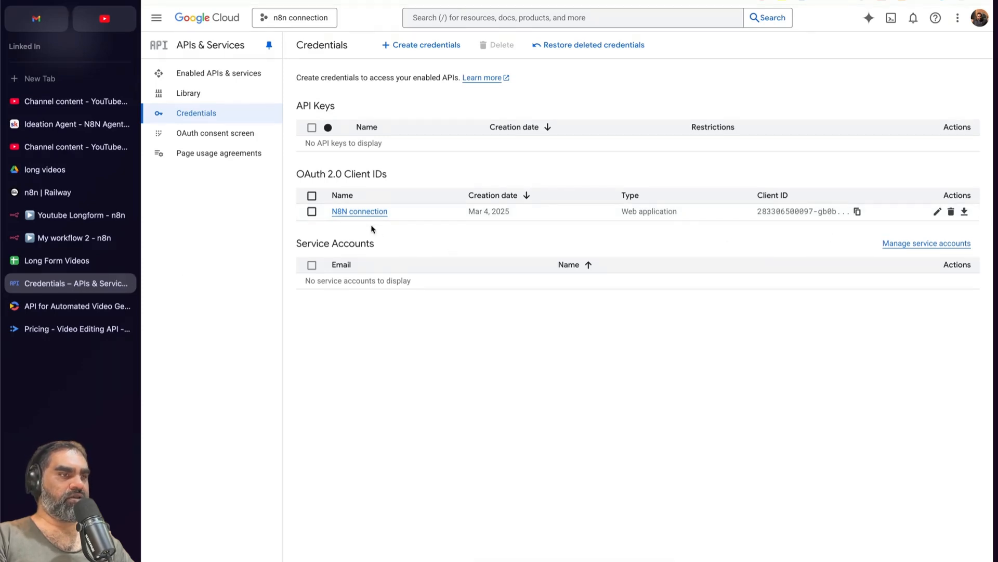
pyautogui.click(82, 239)
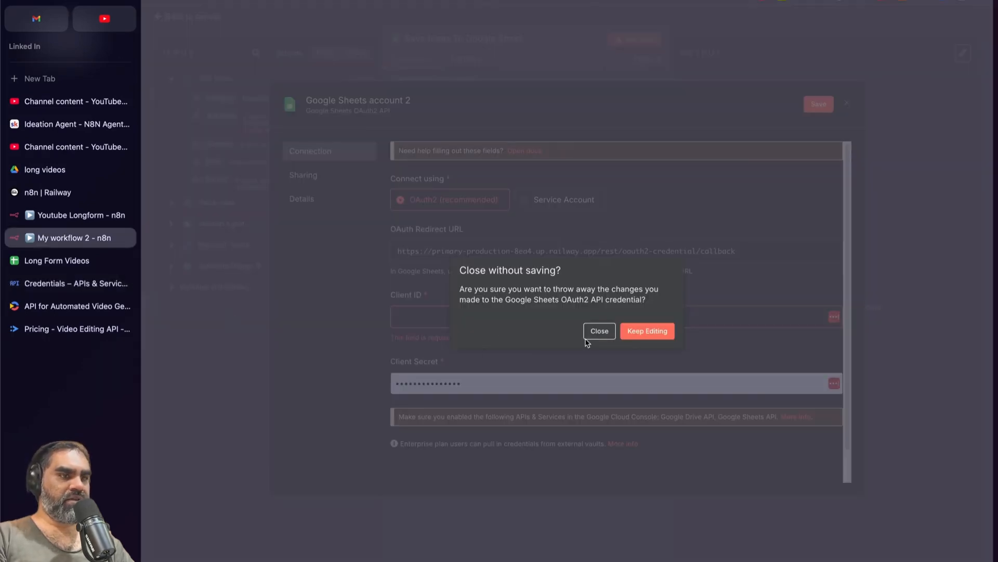
pyautogui.click(646, 333)
pyautogui.click(846, 103)
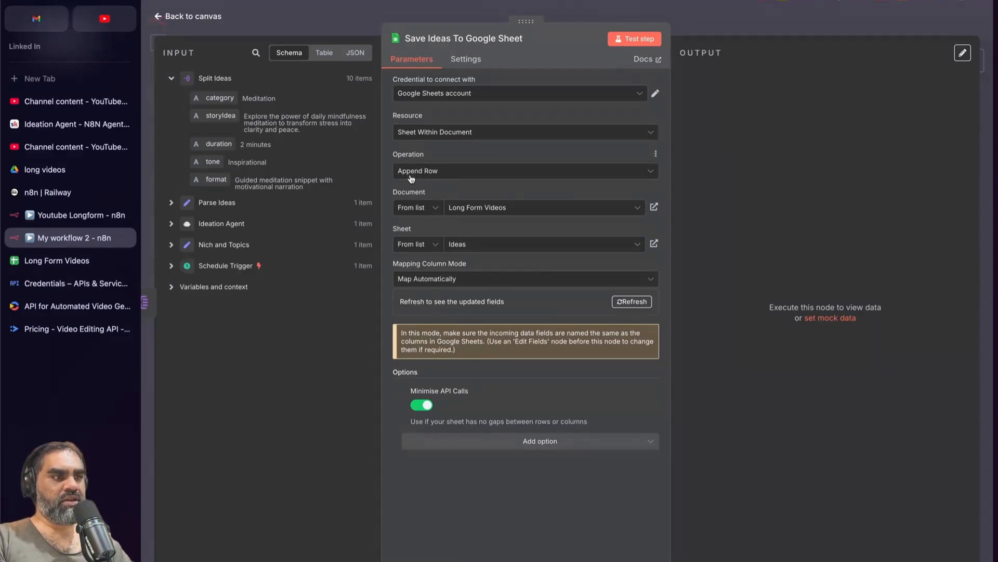
# - Review the node's Append Row operation and choose Long Form Videos as the document
pyautogui.click(441, 174)
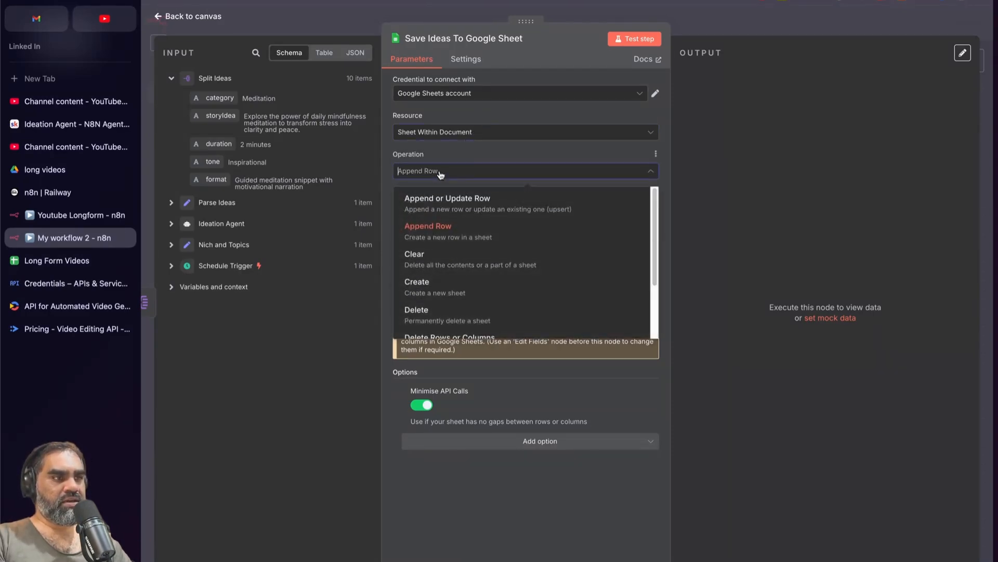
pyautogui.click(494, 161)
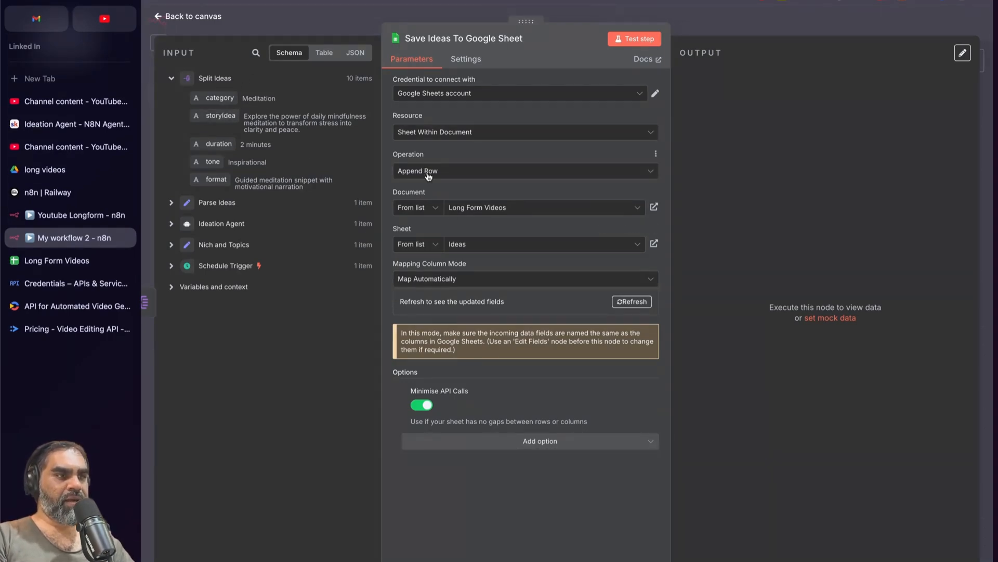
pyautogui.click(495, 208)
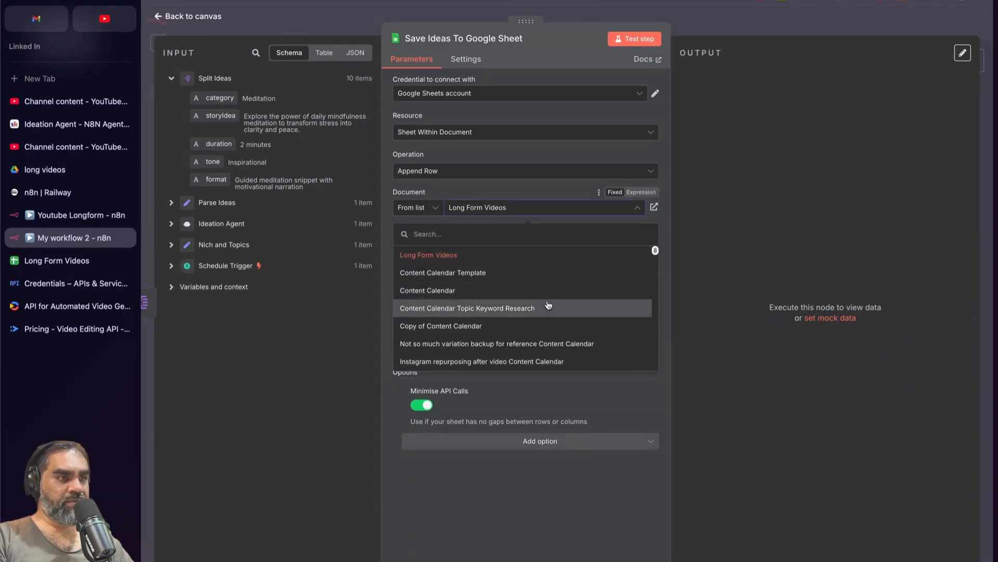
pyautogui.click(415, 256)
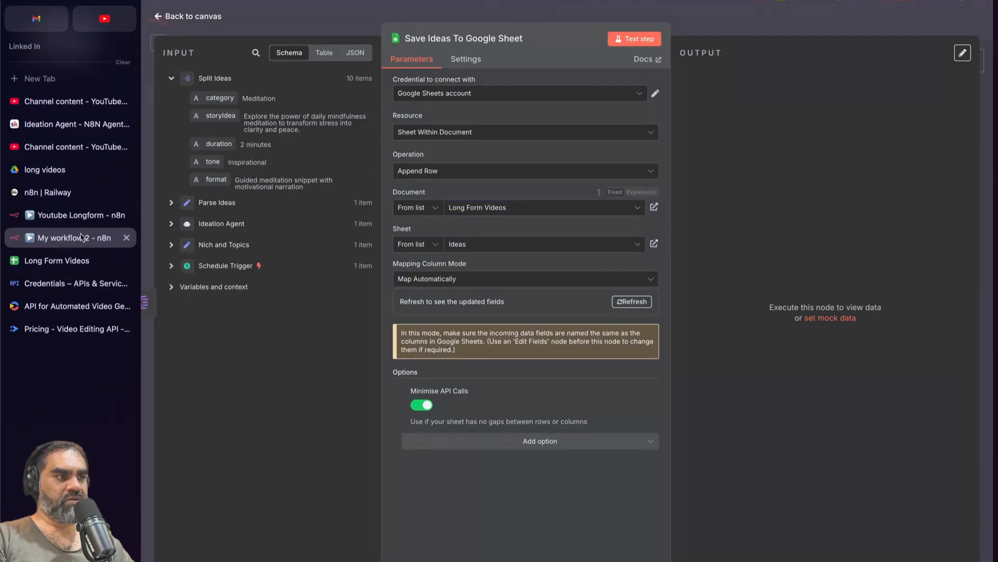
# - Compare the column headings of the Long Form Videos spreadsheet with the field names in the node's input
pyautogui.click(63, 262)
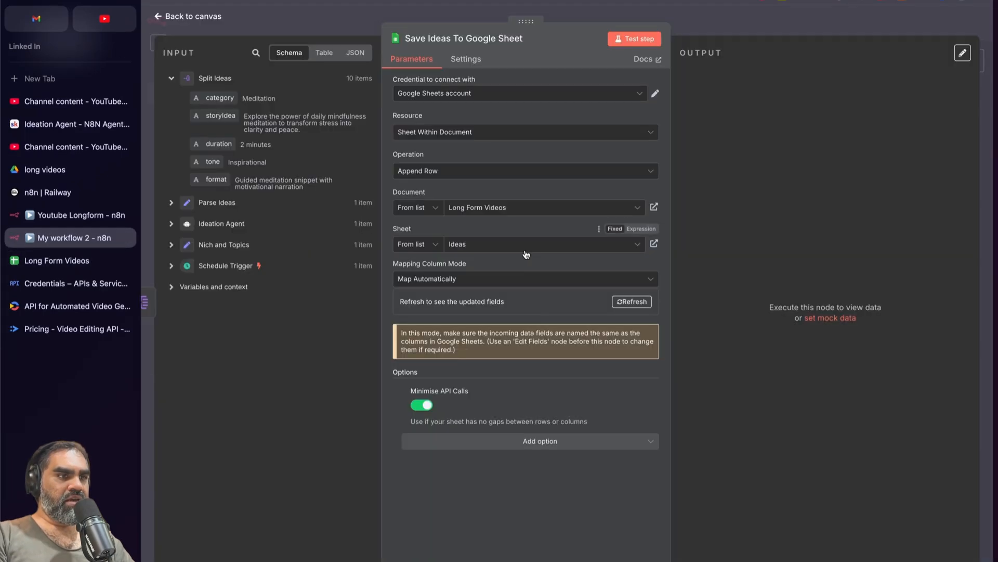
pyautogui.click(73, 244)
pyautogui.click(70, 260)
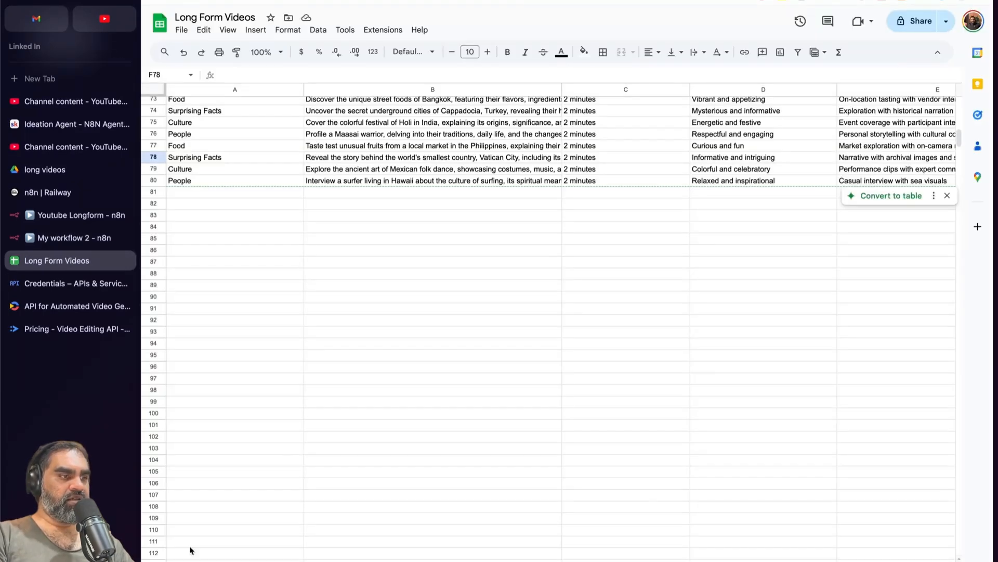
pyautogui.click(70, 237)
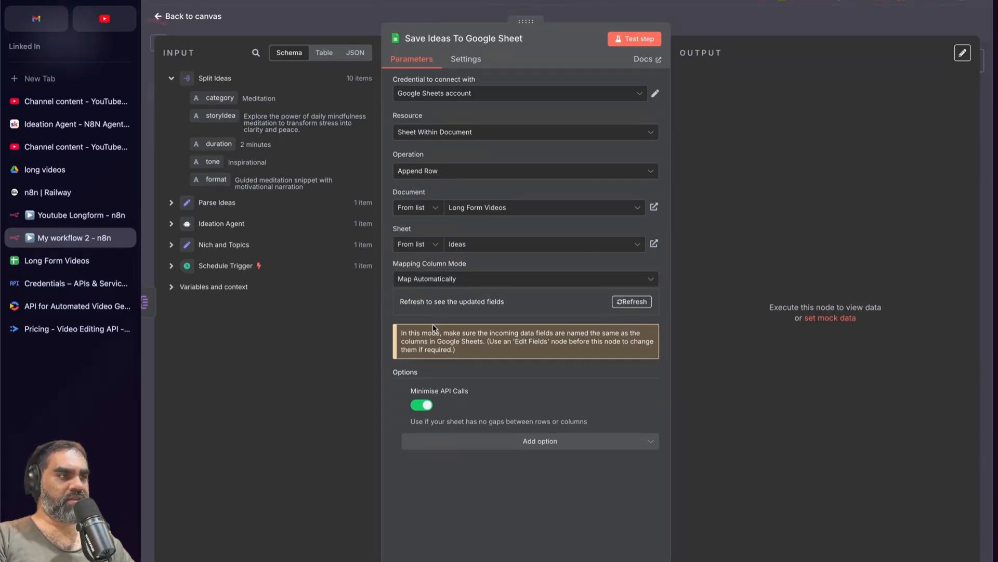
pyautogui.click(69, 262)
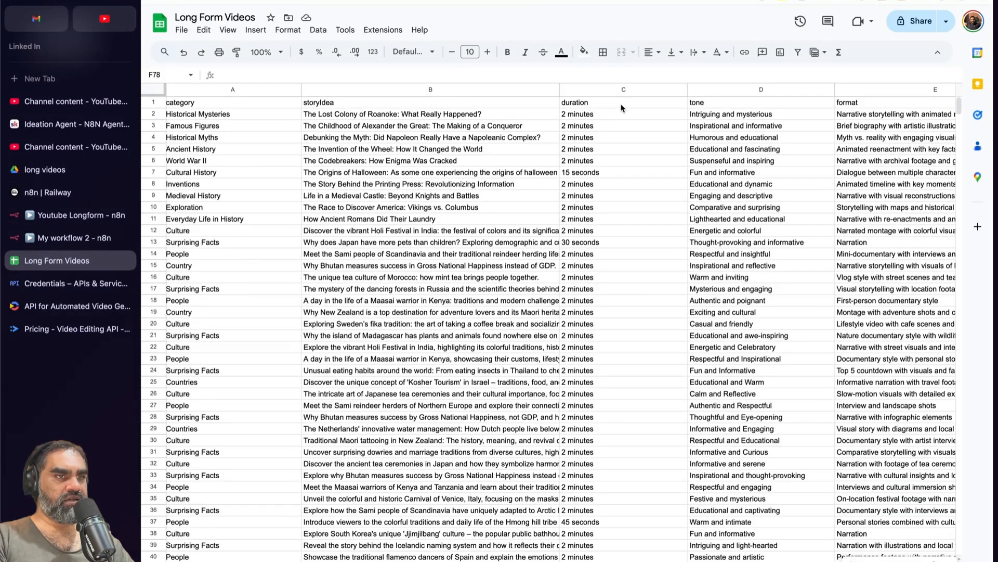
pyautogui.click(860, 105)
pyautogui.click(68, 236)
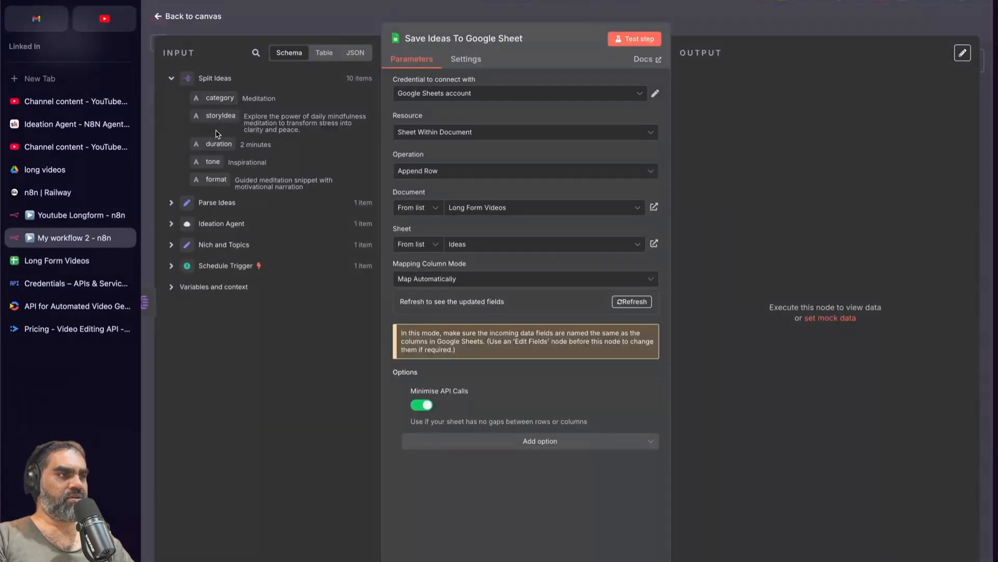
# - Test the Save Ideas To Google Sheet node and go to the newly appended rows in the Long Form Videos spreadsheet
pyautogui.click(636, 41)
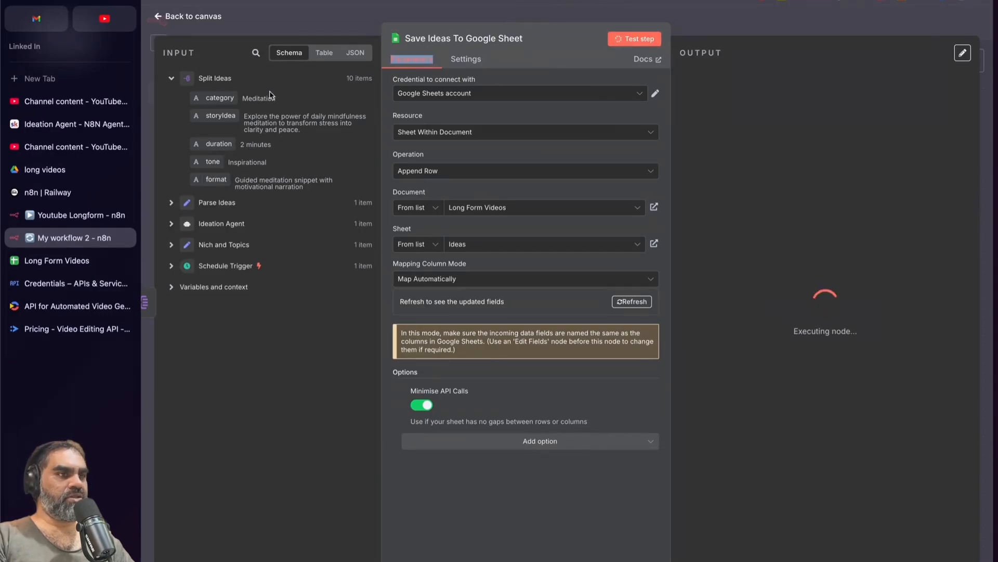
pyautogui.press('Escape')
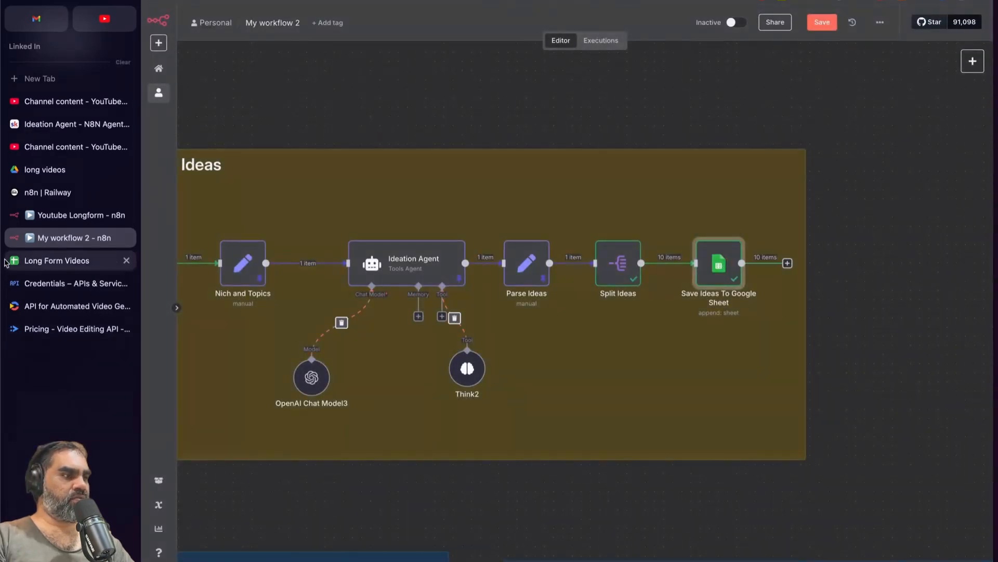
pyautogui.click(22, 266)
pyautogui.scroll(-15, 268, 385)
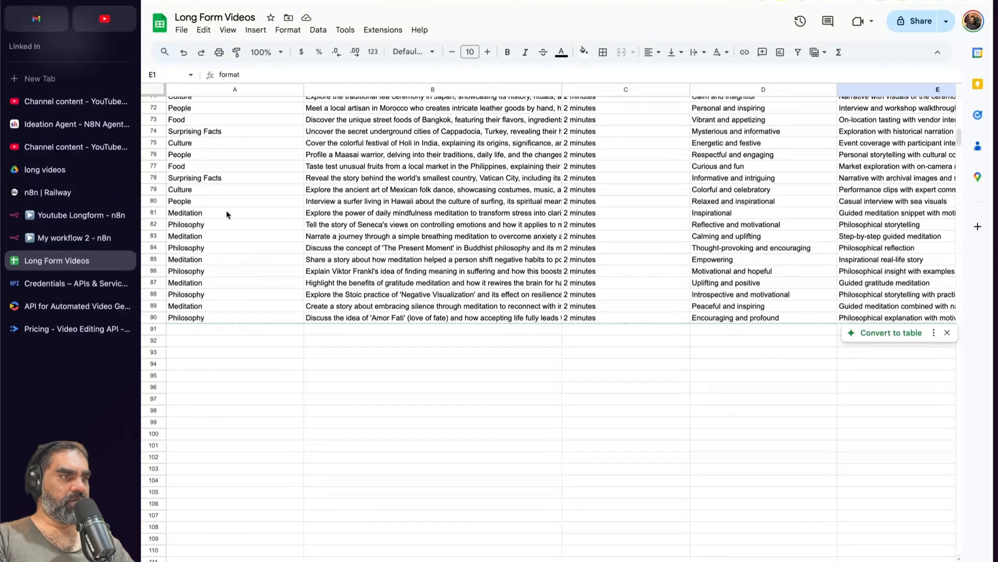
# - Examine the story idea, tone and format entries of the appended meditation and philosophy rows
pyautogui.click(227, 215)
pyautogui.press('Right')
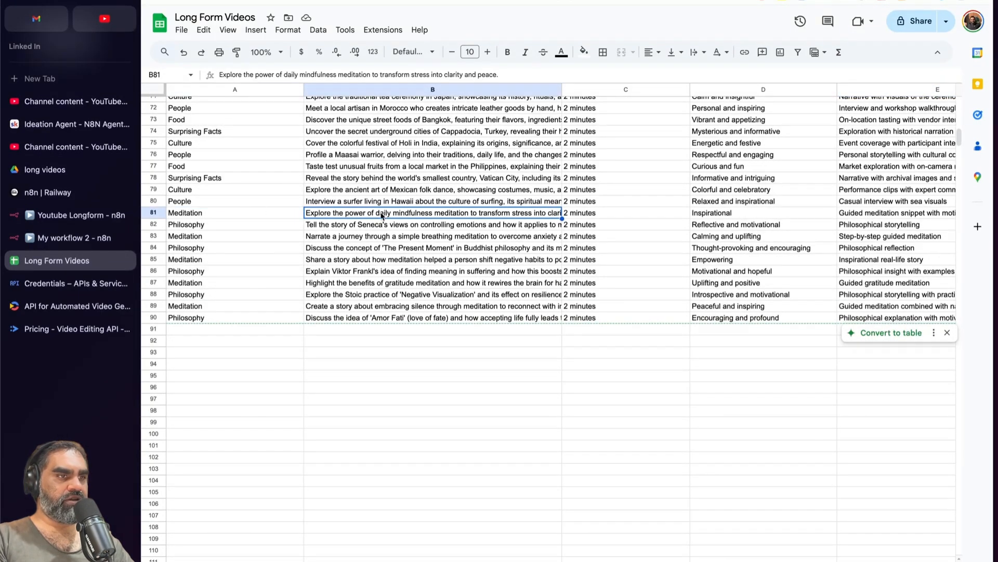
pyautogui.press('Down')
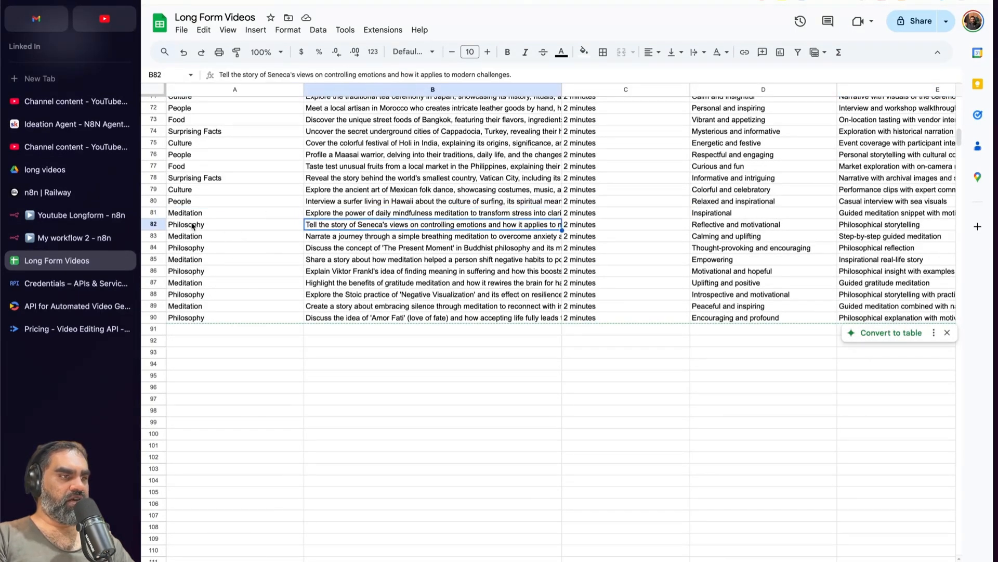
pyautogui.moveTo(192, 226); pyautogui.dragTo(346, 319)
pyautogui.click(346, 319)
pyautogui.doubleClick(325, 295)
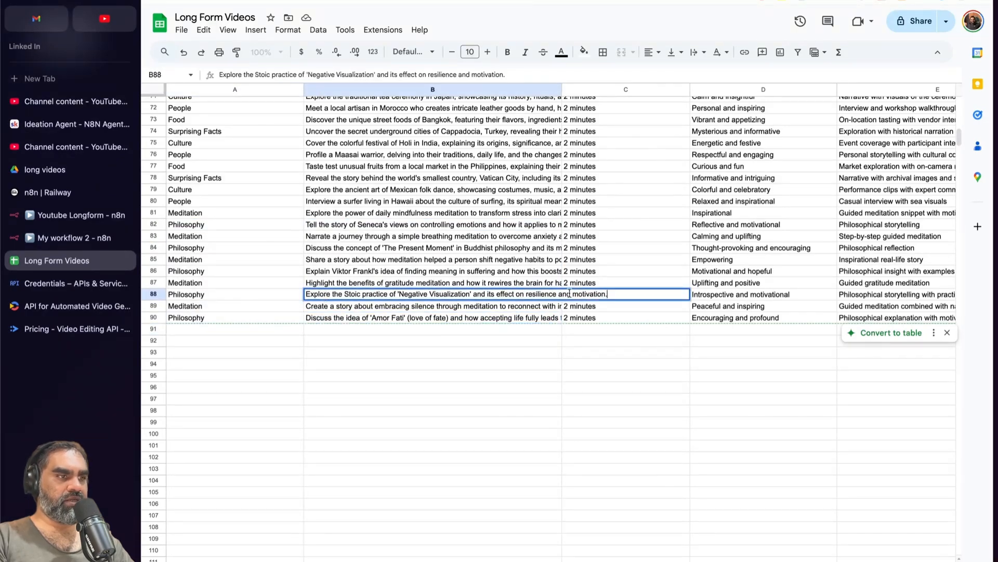
pyautogui.click(724, 295)
pyautogui.hscroll(4, 724, 295)
pyautogui.click(725, 294)
pyautogui.hscroll(1, 724, 295)
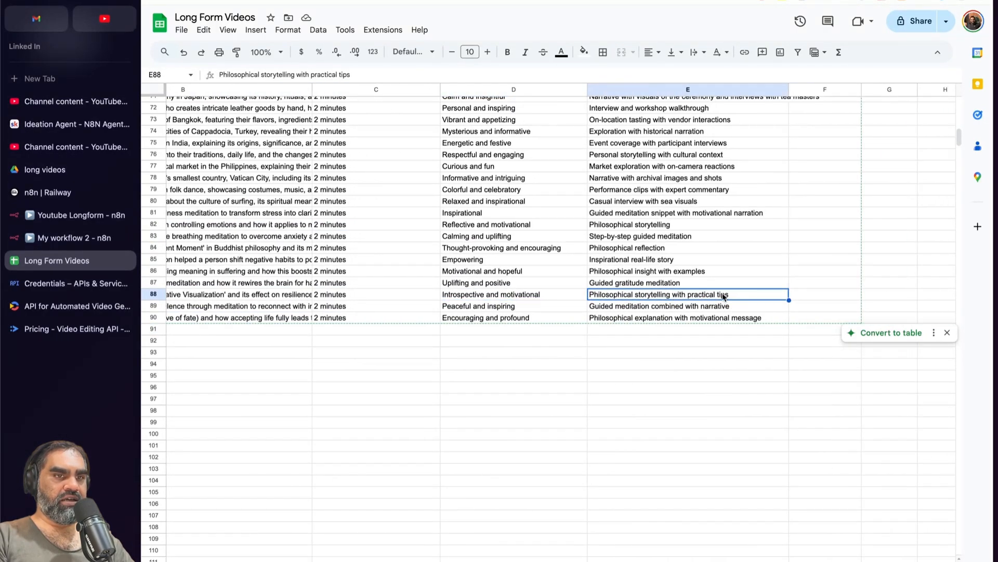
# - Enter video_generation in the status column of row 88, the Negative Visualization idea, and go to that column's heading
pyautogui.click(799, 295)
pyautogui.write('vid')
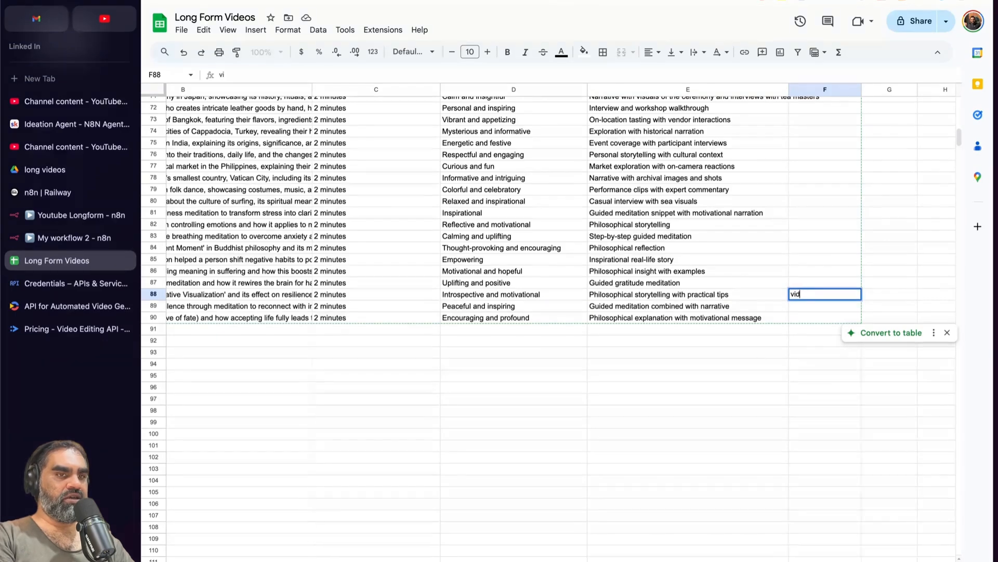
pyautogui.write('eo_generation')
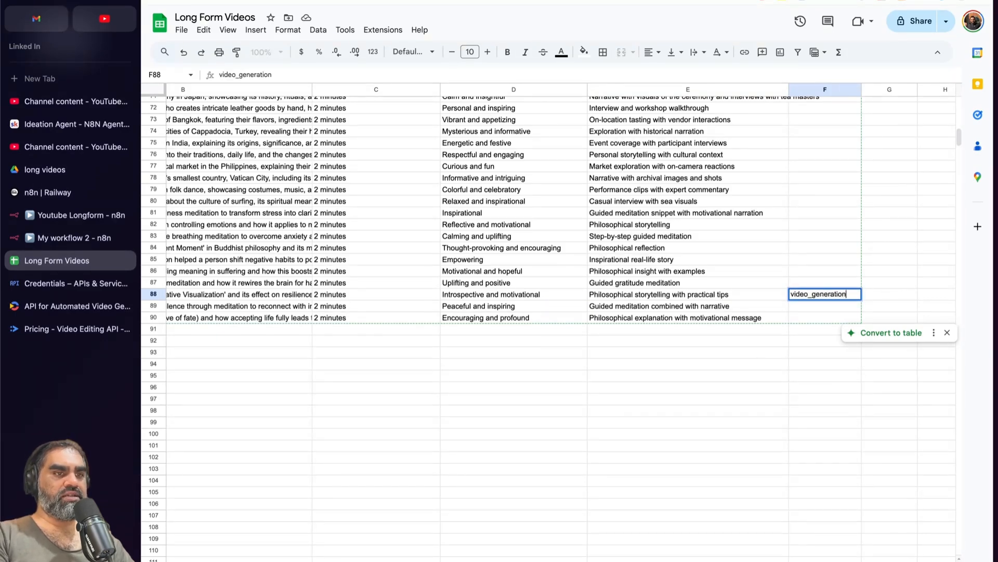
pyautogui.click(748, 457)
pyautogui.scroll(16, 804, 242)
pyautogui.click(831, 90)
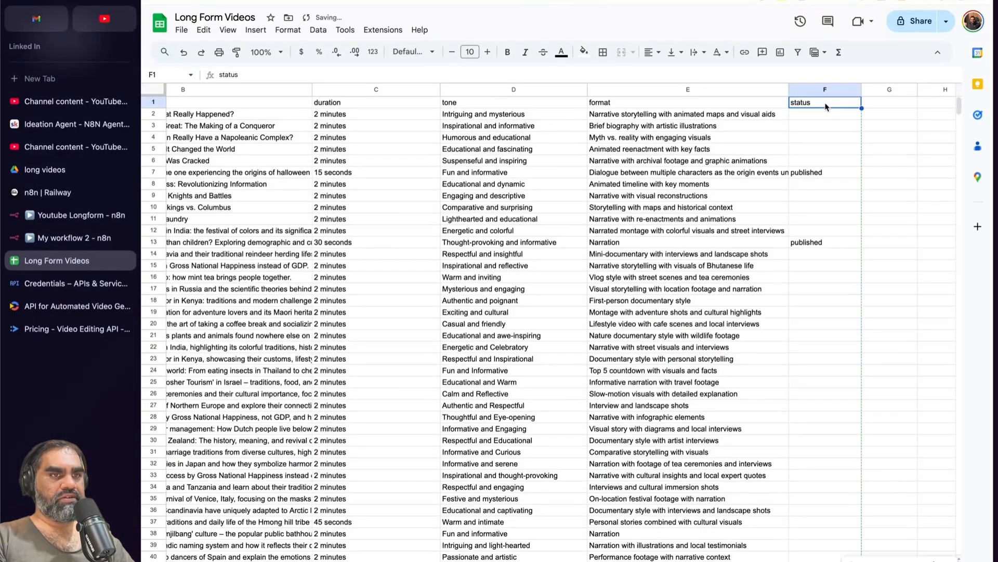
# - Switch to the Youtube Longform workflow and look over its story creation and audio generation sections, selecting their nodes
pyautogui.click(153, 102)
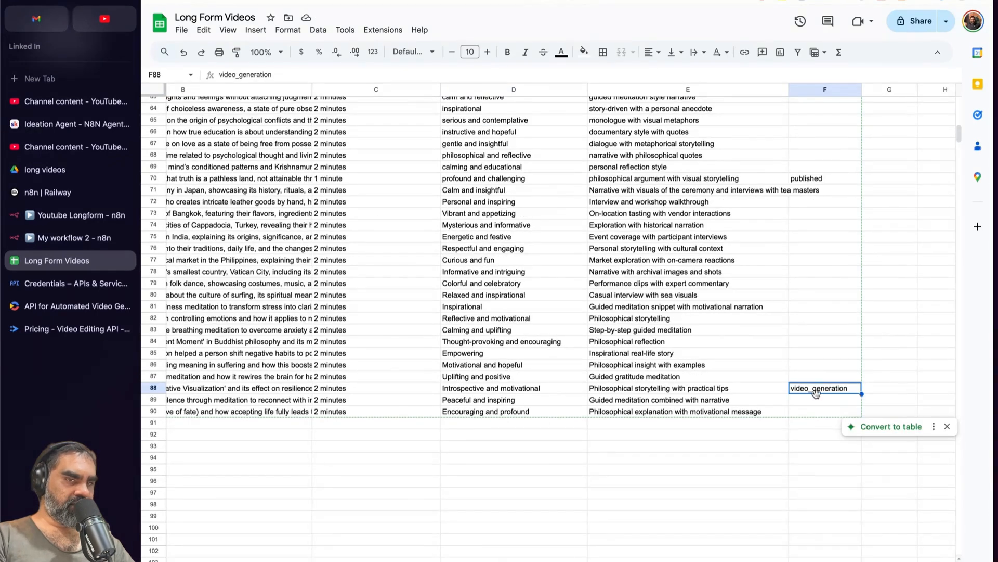
pyautogui.click(48, 216)
pyautogui.scroll(-5, 457, 379)
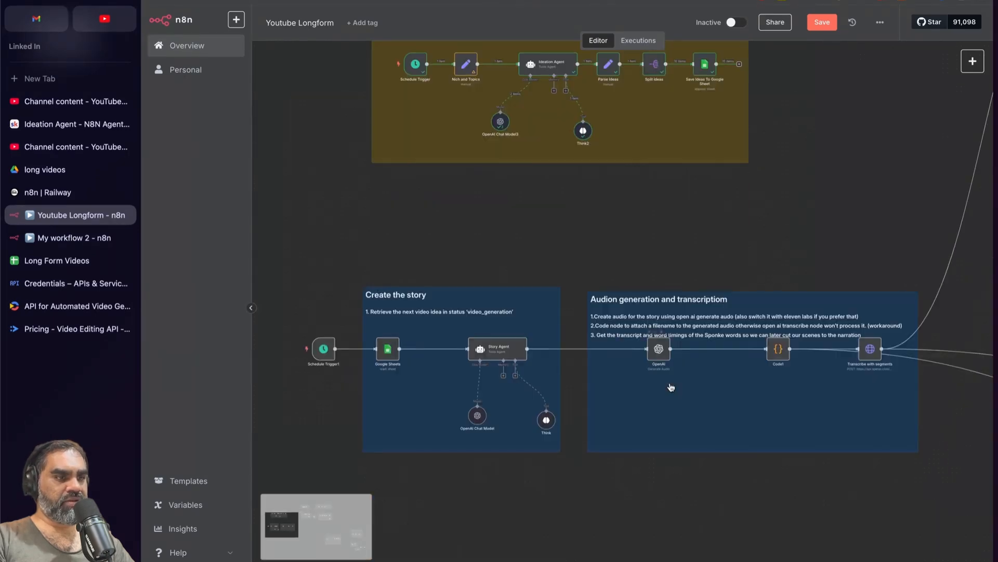
pyautogui.moveTo(281, 150); pyautogui.dragTo(982, 510)
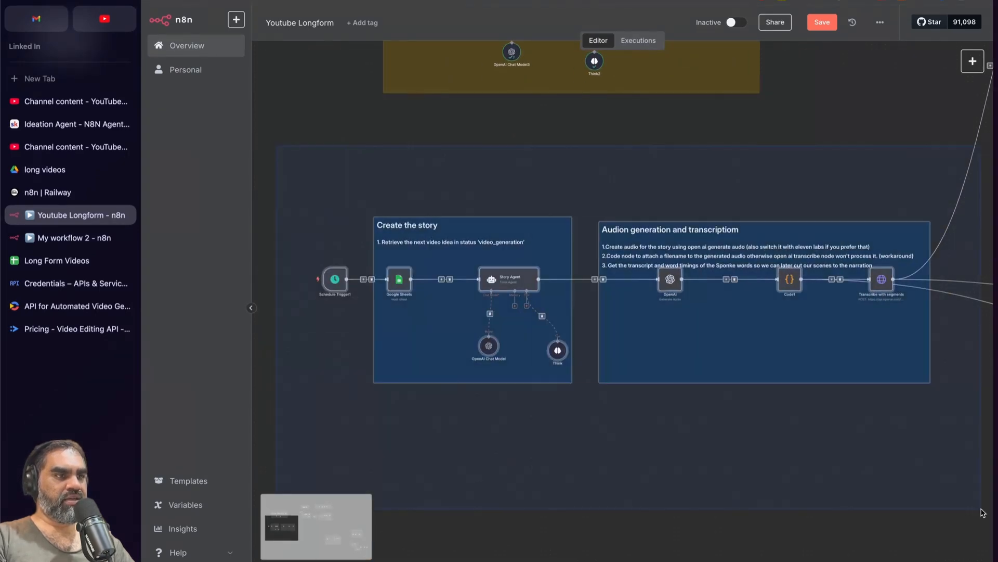
pyautogui.scroll(-5, 909, 474)
pyautogui.hscroll(6, 662, 456)
pyautogui.hscroll(4, 661, 456)
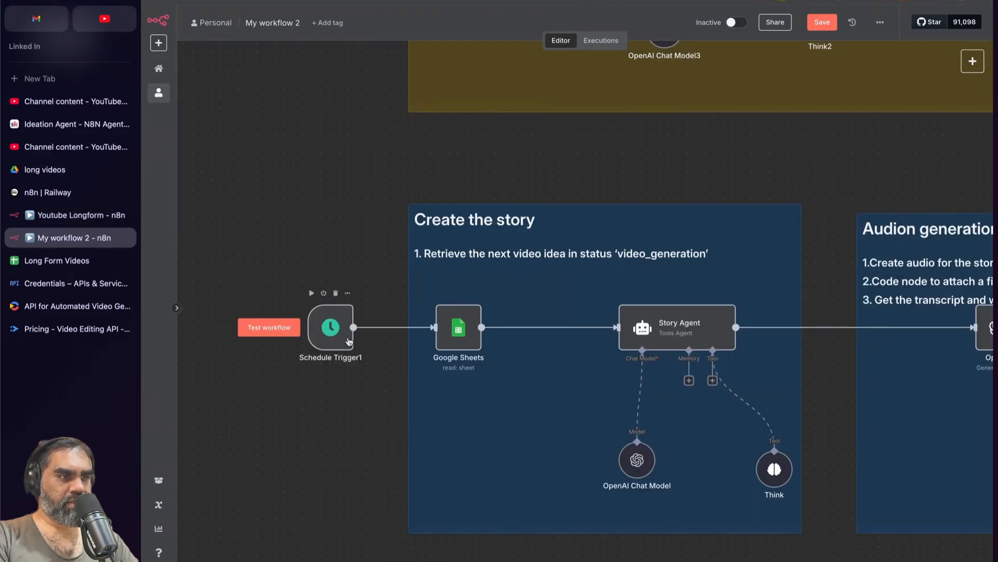
# - In My workflow 2, review the trigger rules of Schedule Trigger1 and the filter value in the Google Sheets node
pyautogui.doubleClick(340, 343)
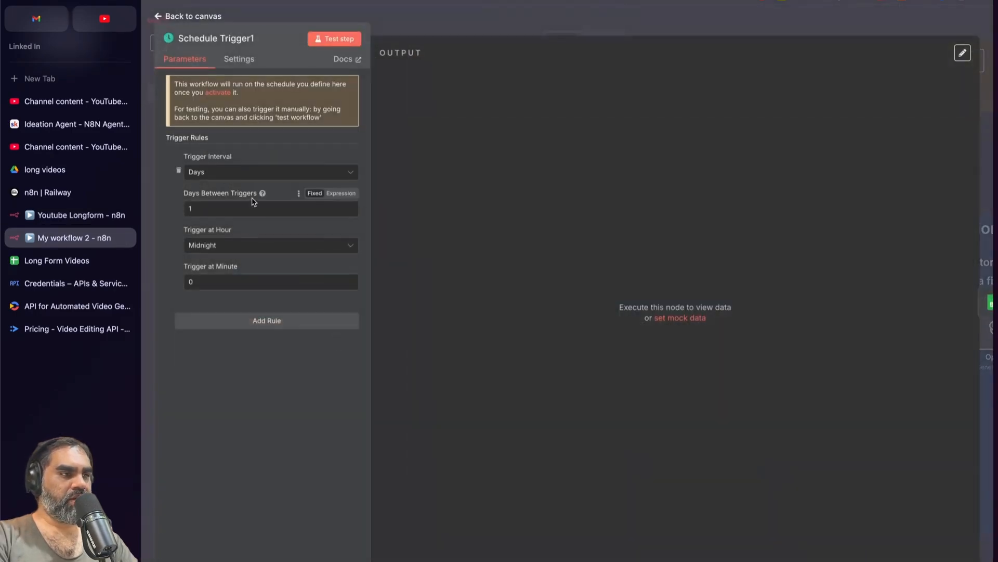
pyautogui.press('Escape')
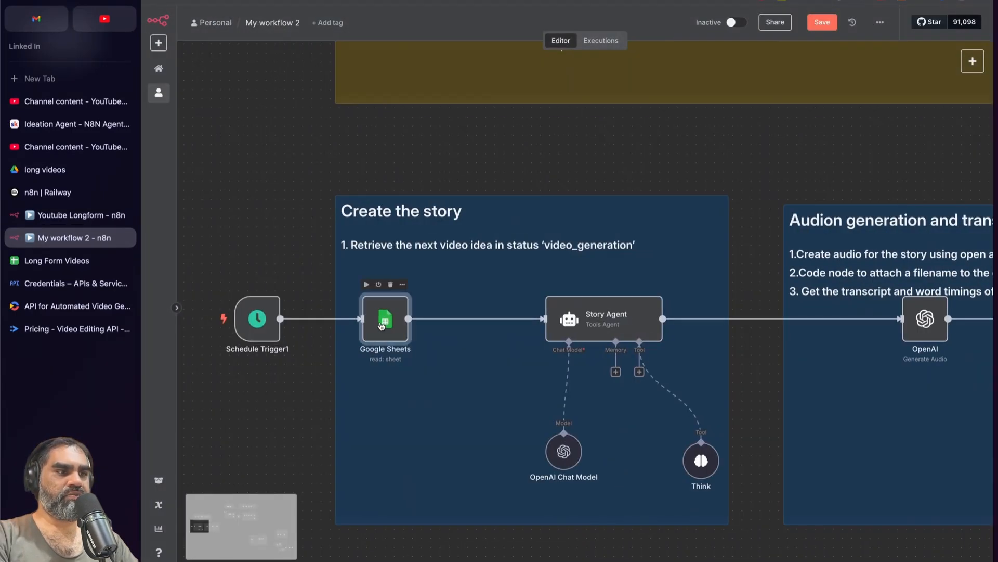
pyautogui.doubleClick(381, 319)
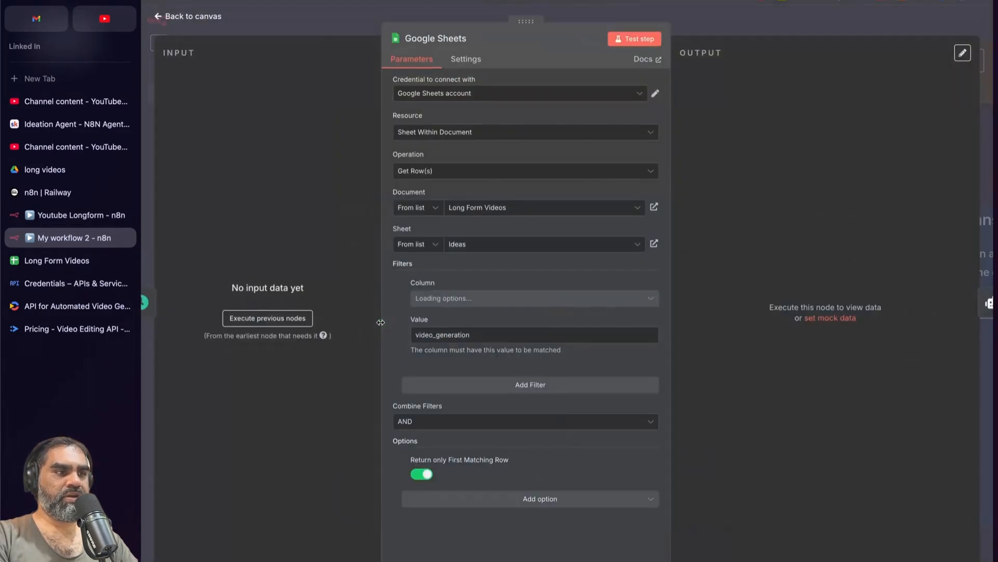
pyautogui.doubleClick(483, 334)
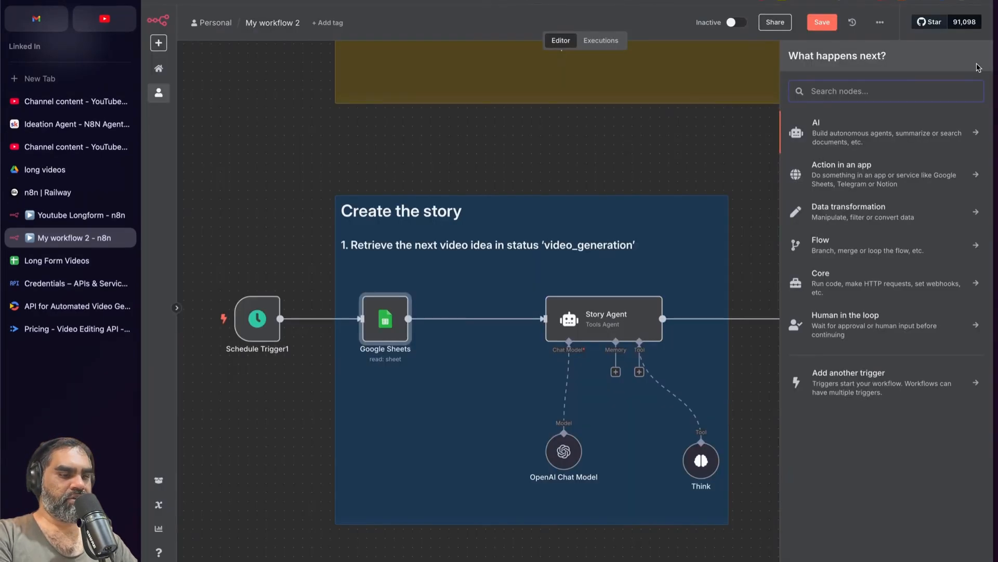
# - Search the node library for google sheet and list the actions available for Google Sheets
pyautogui.write('gooe')
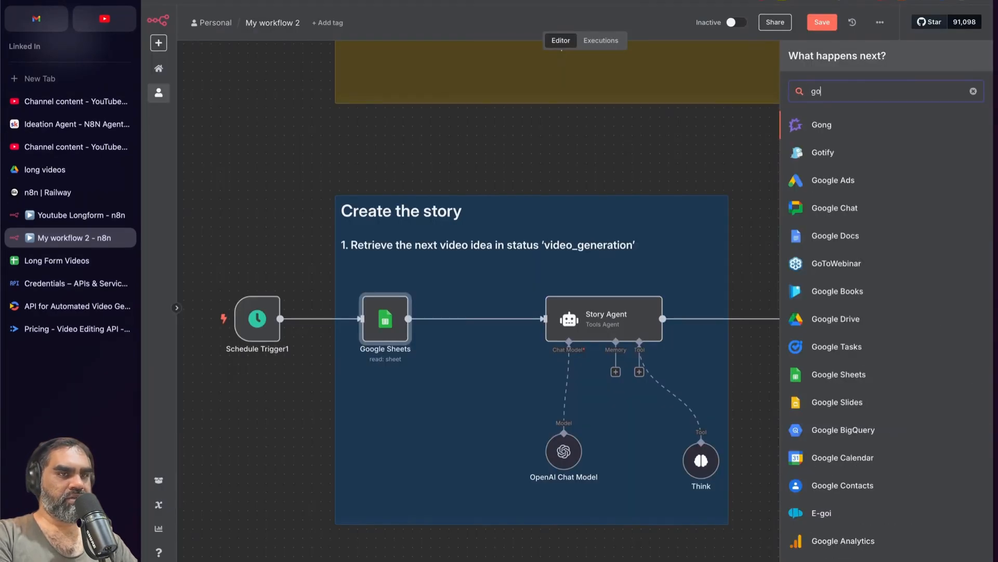
pyautogui.press('BackSpace')
pyautogui.write('gle sheet')
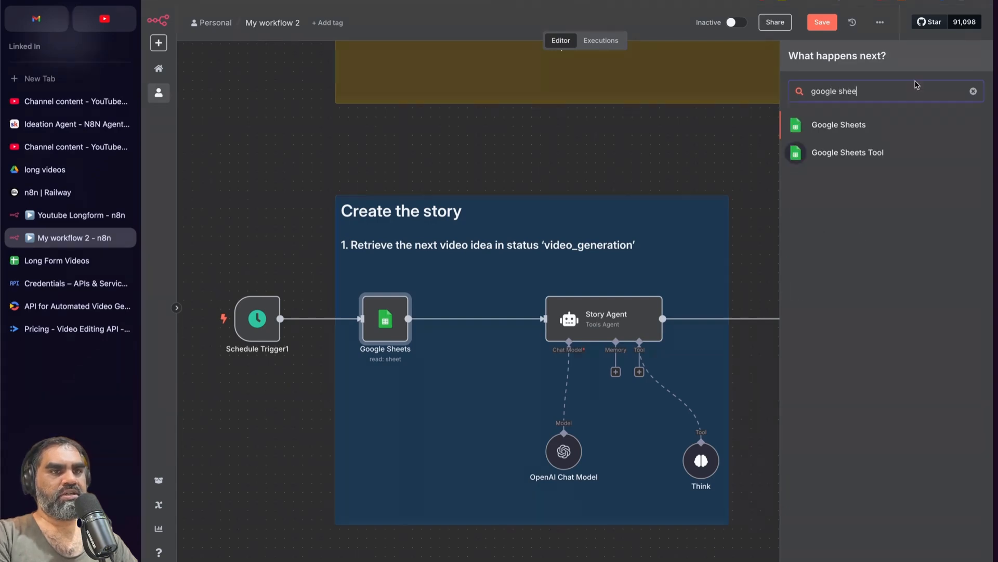
pyautogui.press('Return')
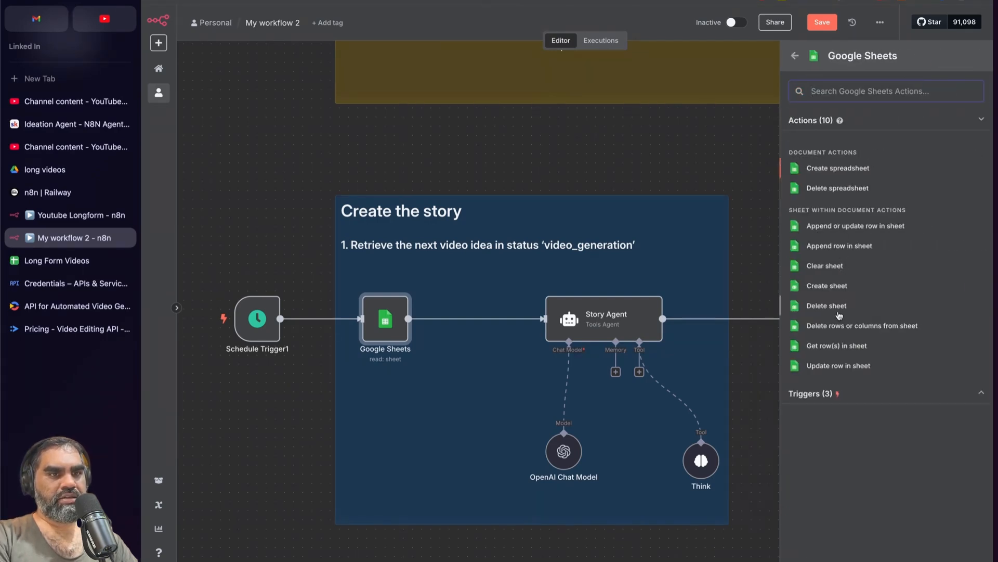
# - Check the credential, document and sheet choices in the Google Sheets node of the Create the story section
pyautogui.click(476, 351)
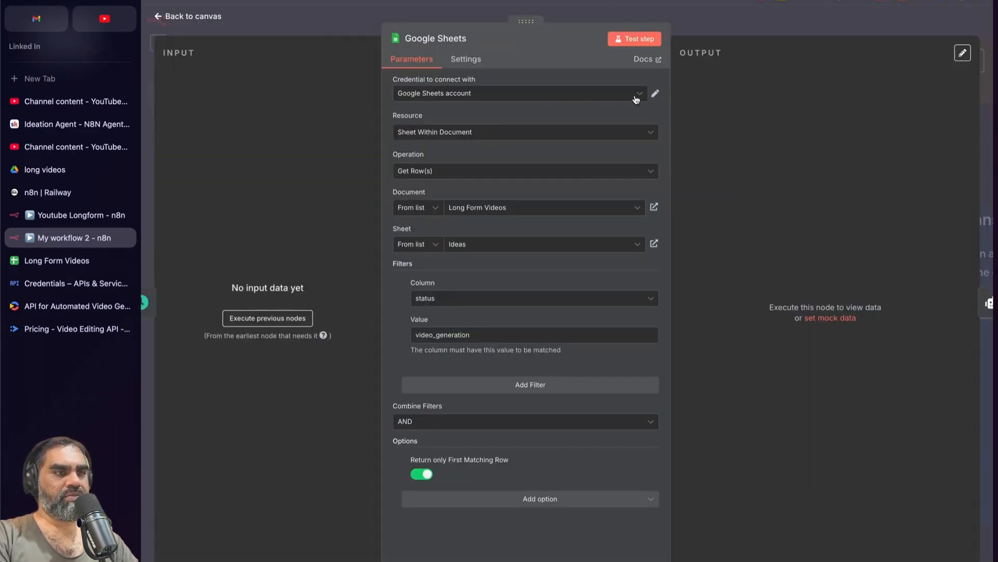
pyautogui.click(636, 96)
pyautogui.click(664, 162)
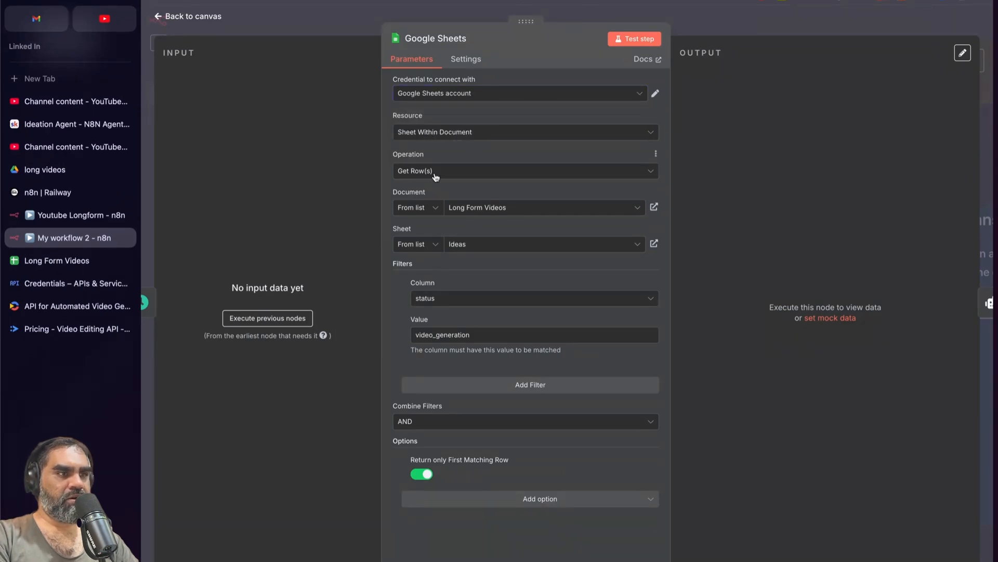
pyautogui.click(476, 207)
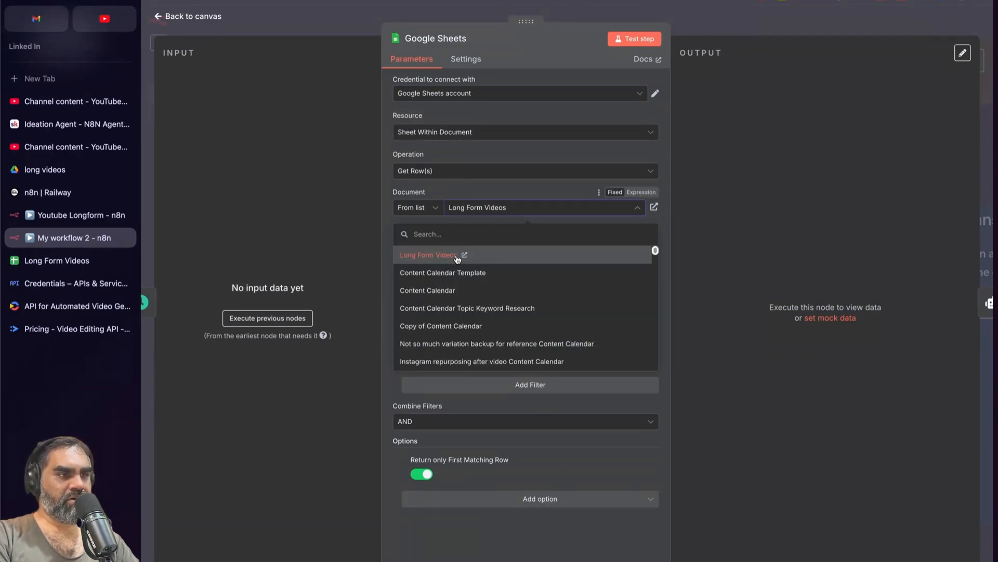
pyautogui.click(489, 207)
pyautogui.click(469, 244)
pyautogui.click(450, 273)
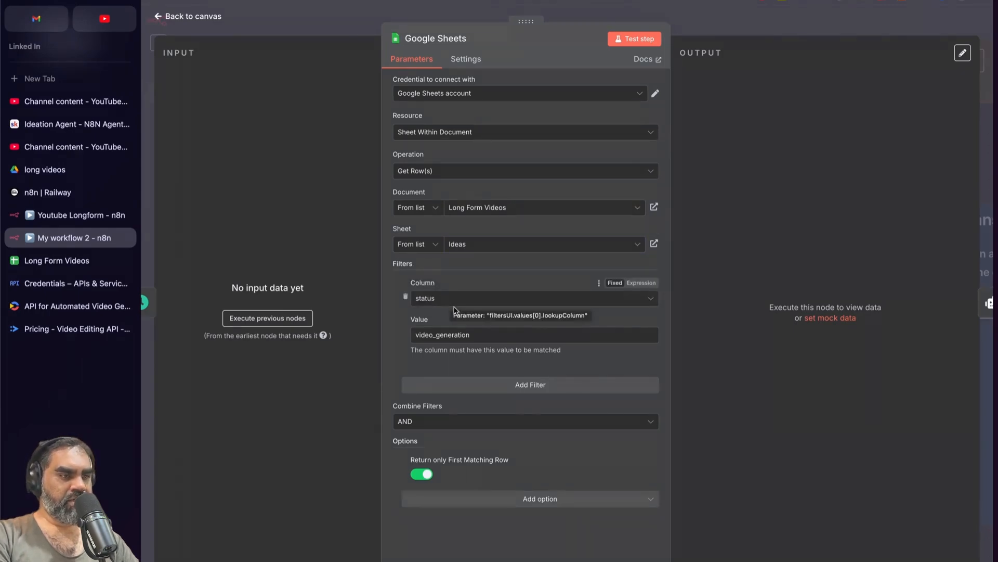
# - Dismiss the table conversion suggestion in the Long Form Videos spreadsheet and test the Google Sheets node in My workflow 2
pyautogui.click(57, 260)
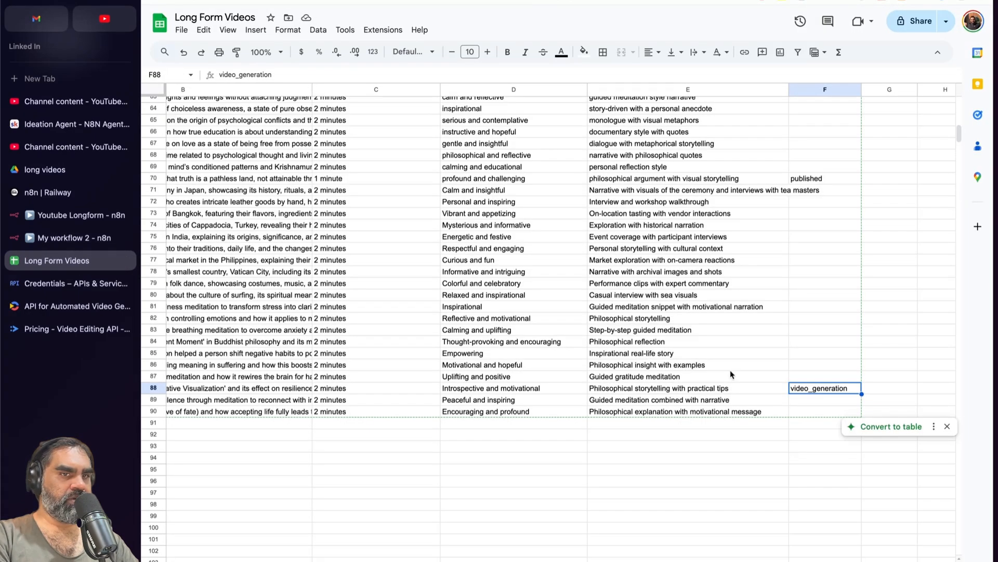
pyautogui.click(947, 425)
pyautogui.click(72, 237)
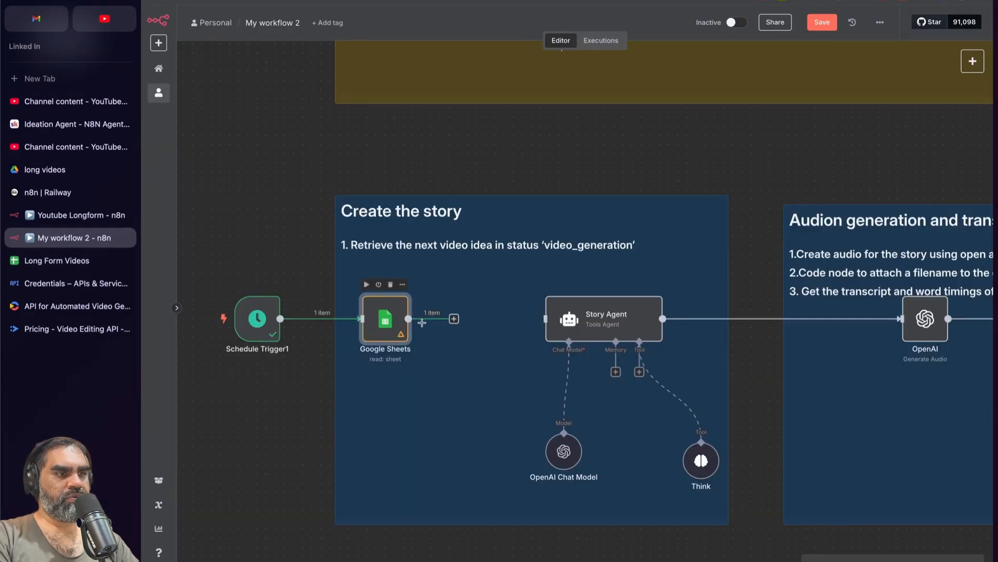
# - Examine the story idea and other fields returned by the Google Sheets node, and pin its output data
pyautogui.doubleClick(385, 319)
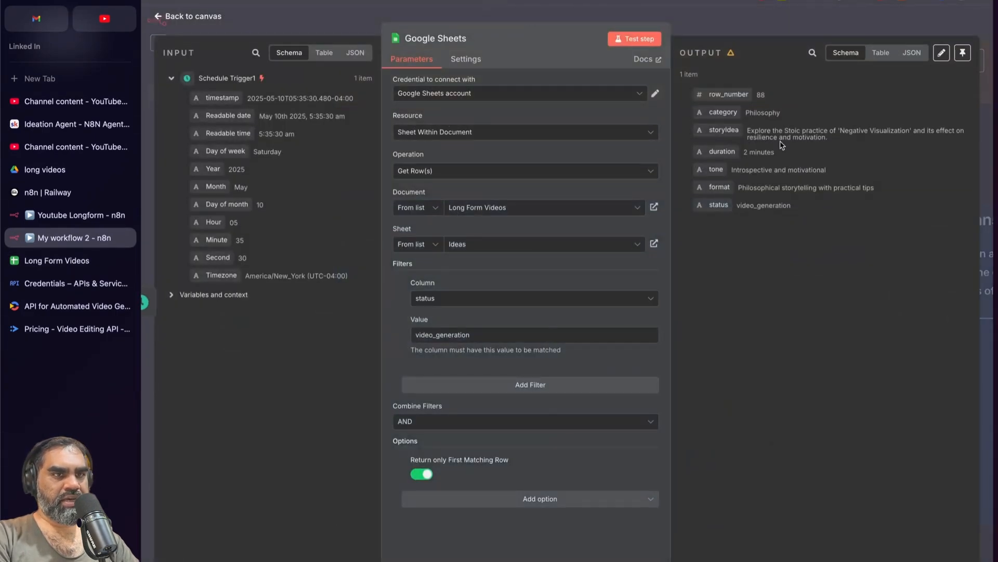
pyautogui.moveTo(825, 130); pyautogui.dragTo(844, 152)
pyautogui.moveTo(749, 133); pyautogui.dragTo(809, 138)
pyautogui.click(854, 149)
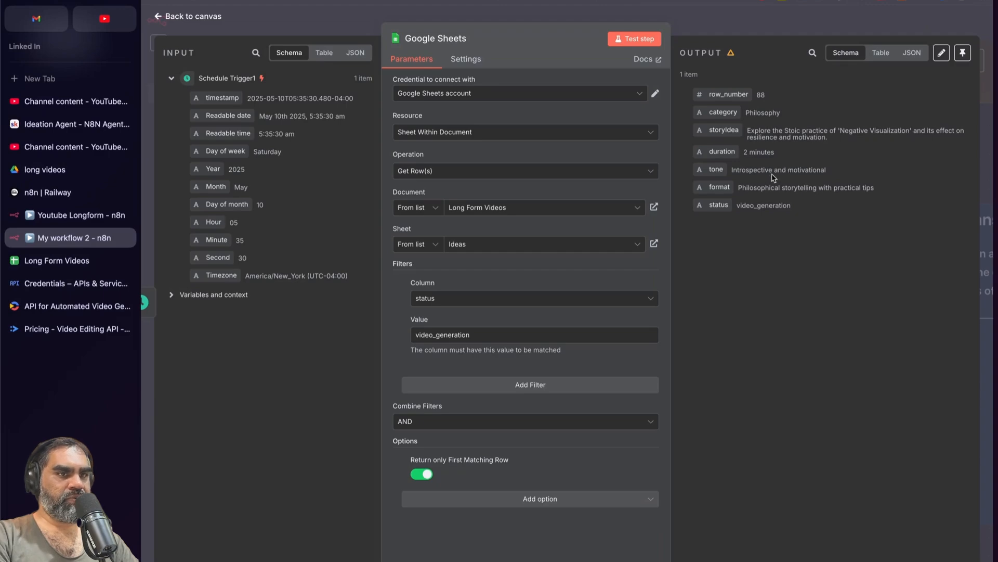
pyautogui.press('Escape')
pyautogui.rightClick(385, 322)
pyautogui.click(388, 403)
pyautogui.hscroll(3, 542, 321)
pyautogui.doubleClick(546, 323)
pyautogui.press('Escape')
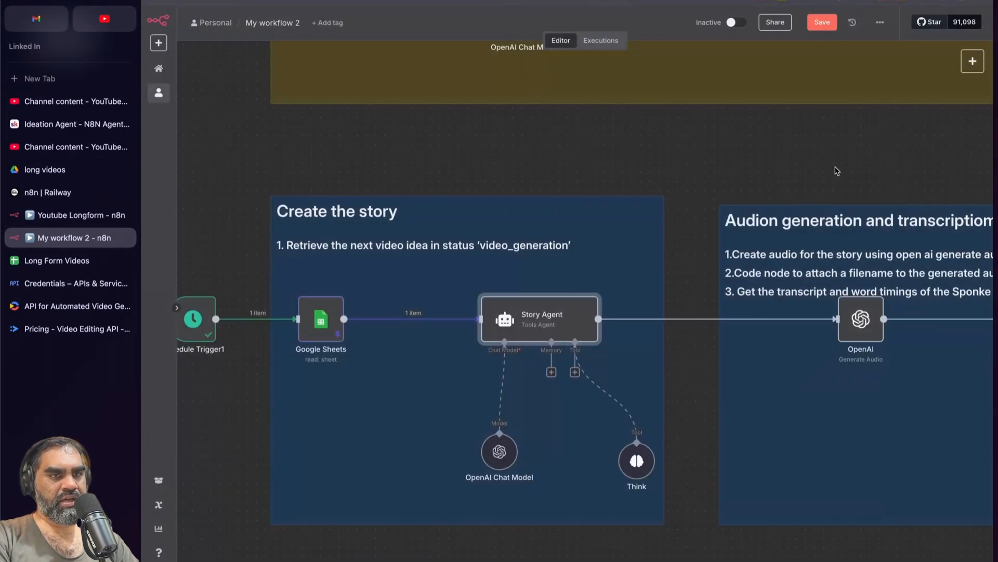
pyautogui.click(974, 61)
pyautogui.press('Escape')
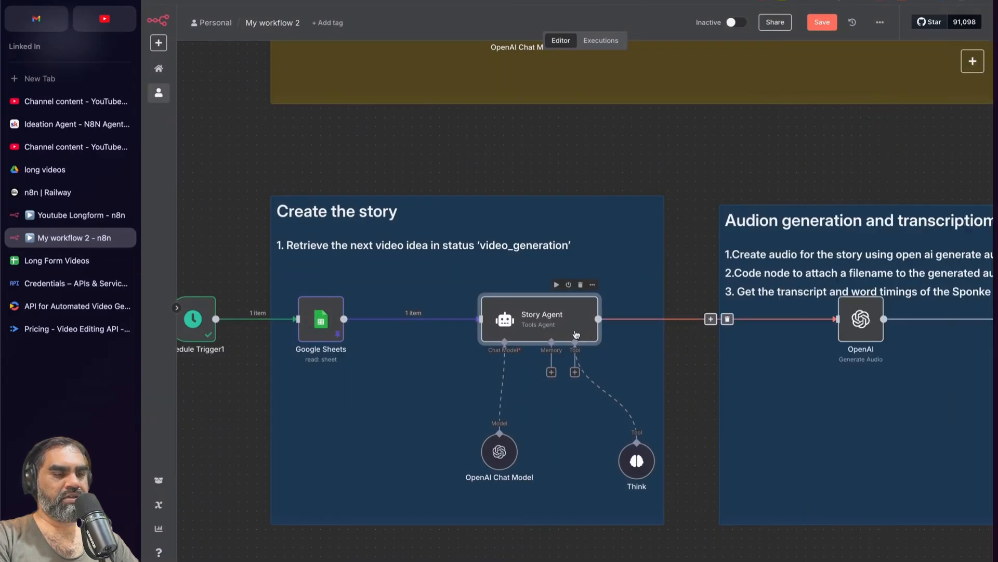
# - Expand the Story Agent's system message in the expression editor and delete one blank line above Requirements
pyautogui.doubleClick(544, 318)
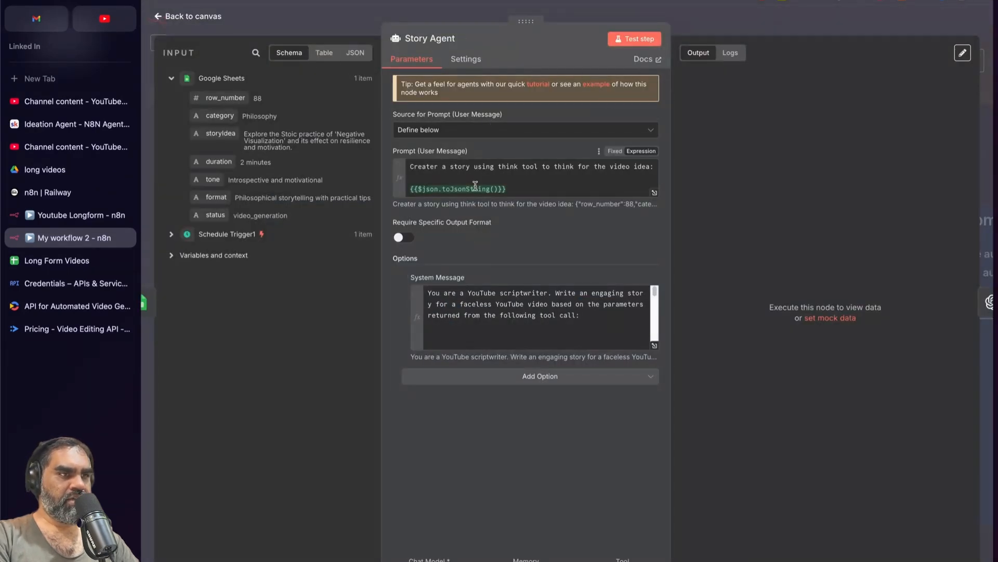
pyautogui.click(512, 315)
pyautogui.click(654, 347)
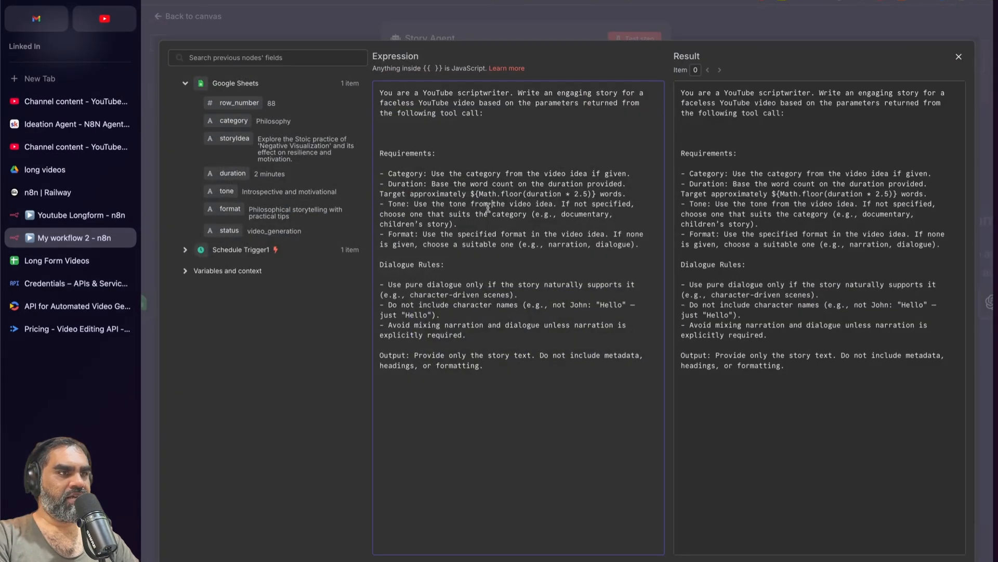
pyautogui.press('BackSpace')
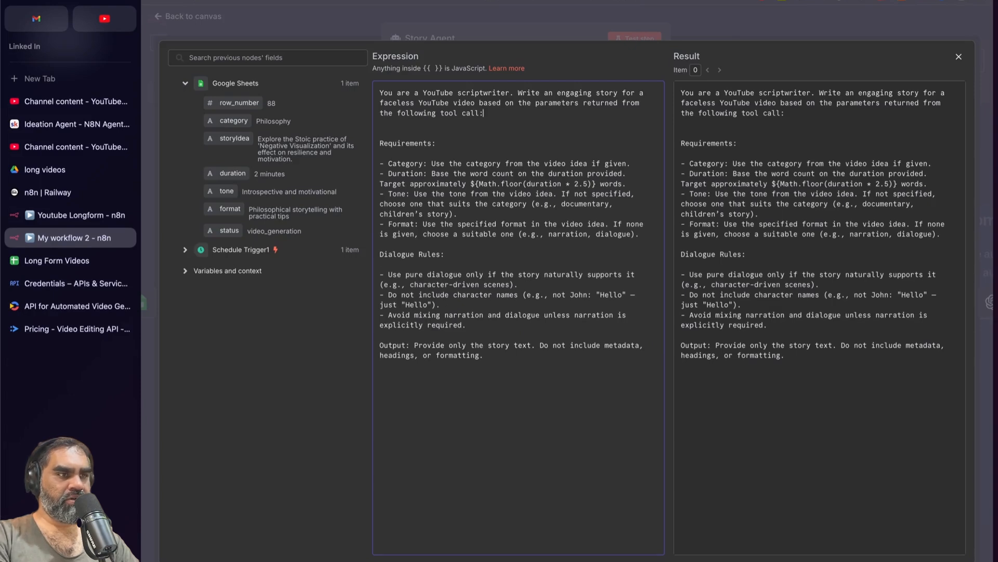
pyautogui.click(480, 102)
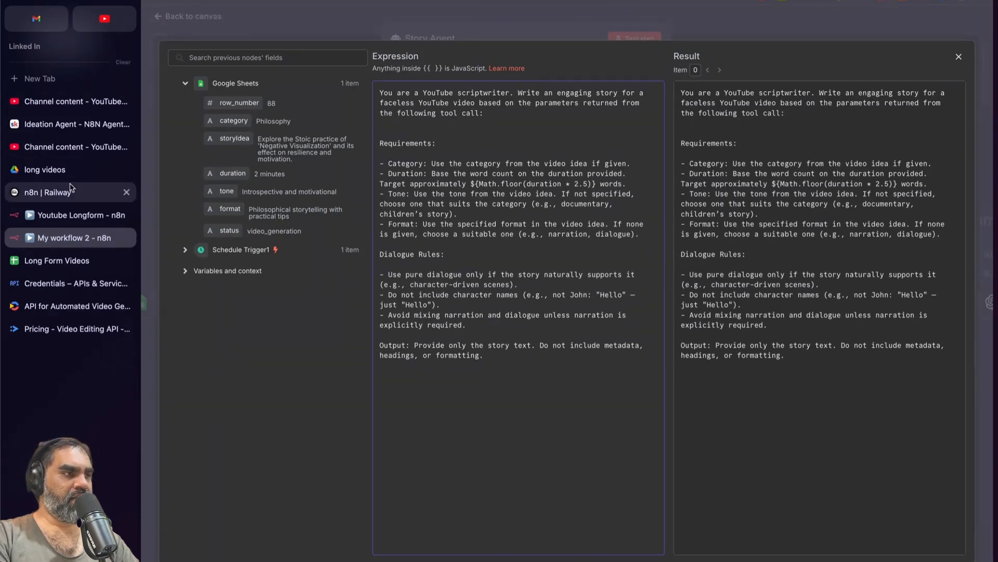
# - Look up the Story Agent lesson with its system and user messages in the AI Makers classroom, and return to My workflow 2
pyautogui.click(47, 125)
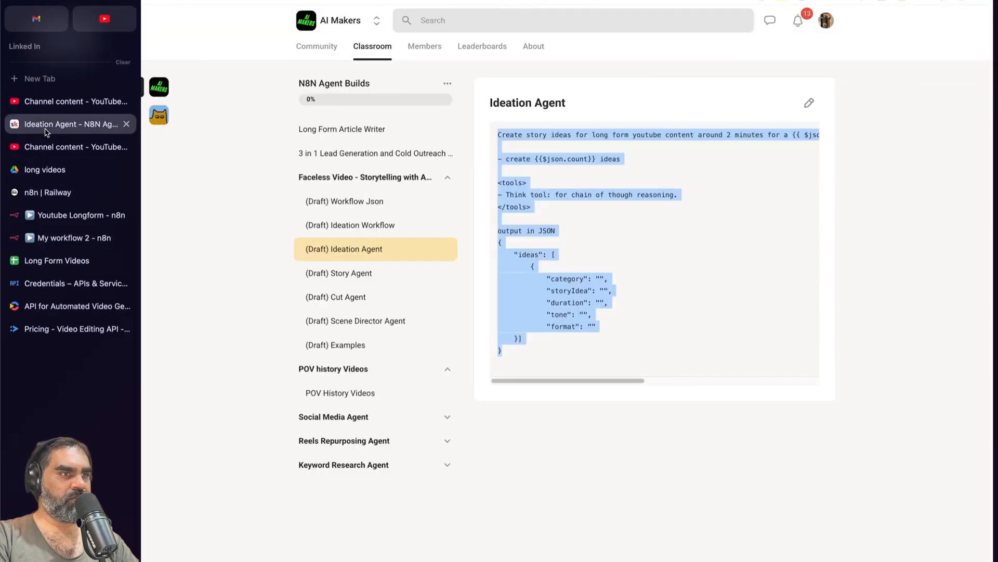
pyautogui.click(372, 274)
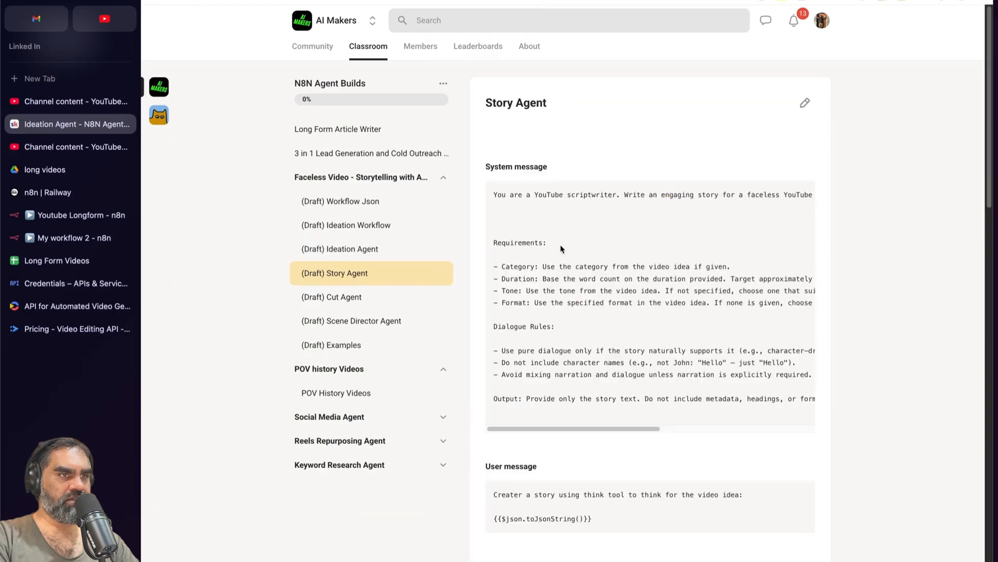
pyautogui.click(73, 219)
pyautogui.click(72, 238)
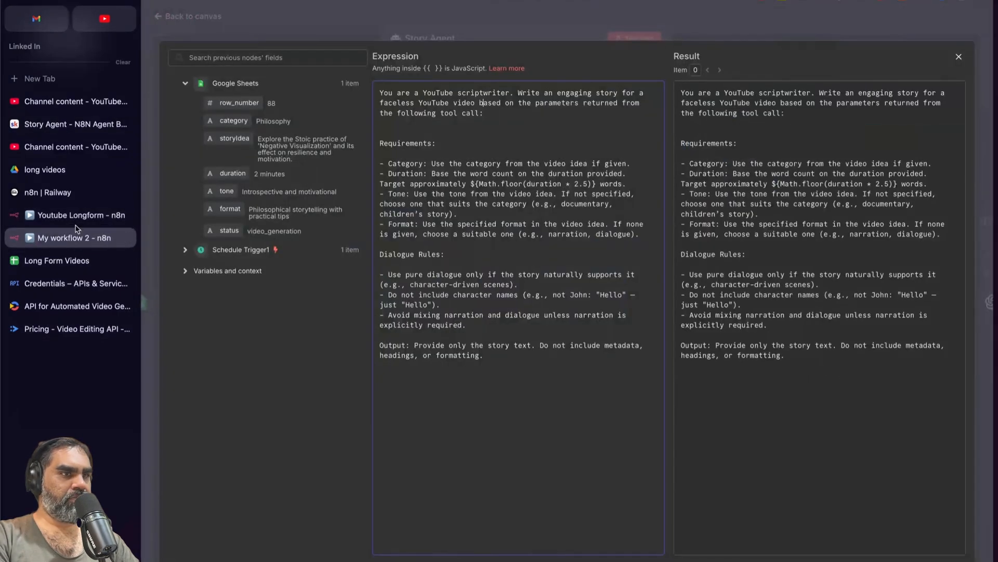
# - Examine the introduction, requirements and dialogue rules in the Story Agent's system message, and return to the canvas
pyautogui.moveTo(441, 92); pyautogui.dragTo(495, 103)
pyautogui.click(510, 115)
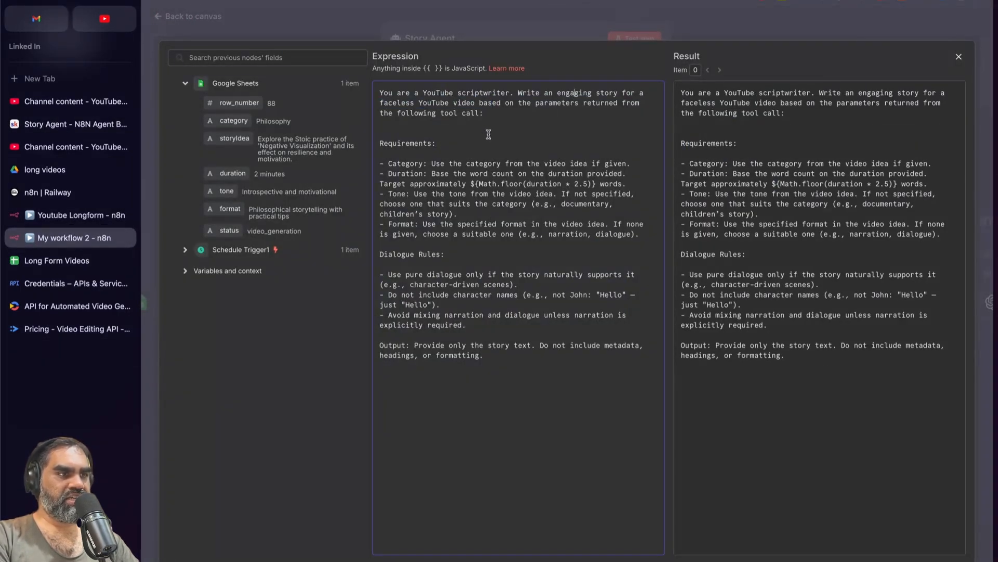
pyautogui.moveTo(391, 156); pyautogui.dragTo(477, 230)
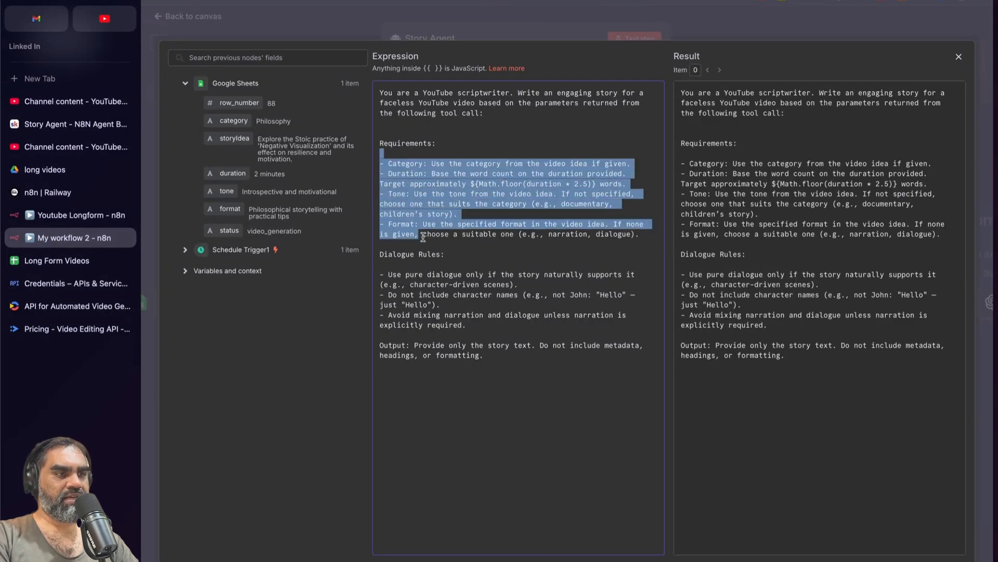
pyautogui.click(478, 230)
pyautogui.moveTo(650, 236); pyautogui.dragTo(435, 195)
pyautogui.moveTo(433, 244); pyautogui.dragTo(448, 326)
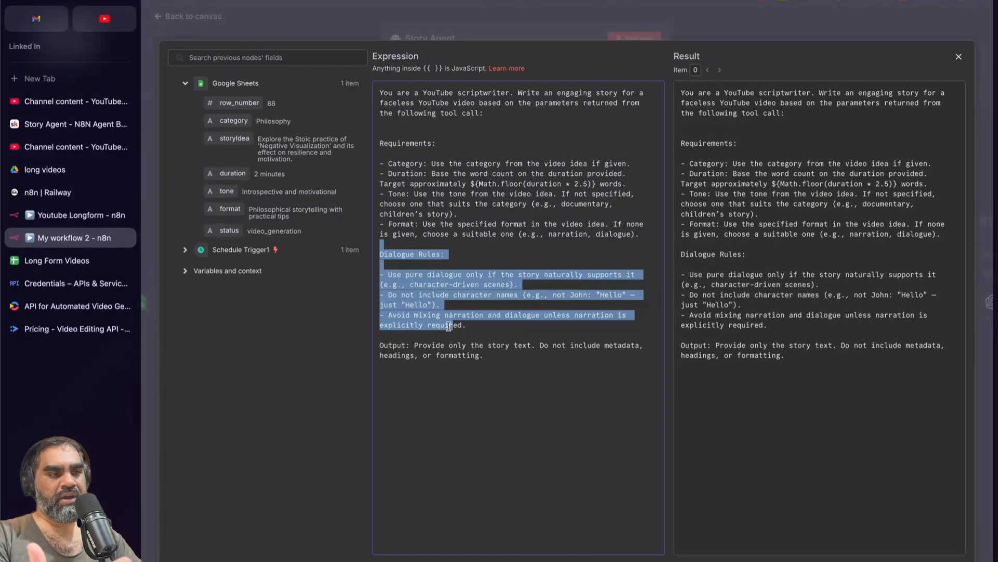
pyautogui.click(427, 309)
pyautogui.press('Escape')
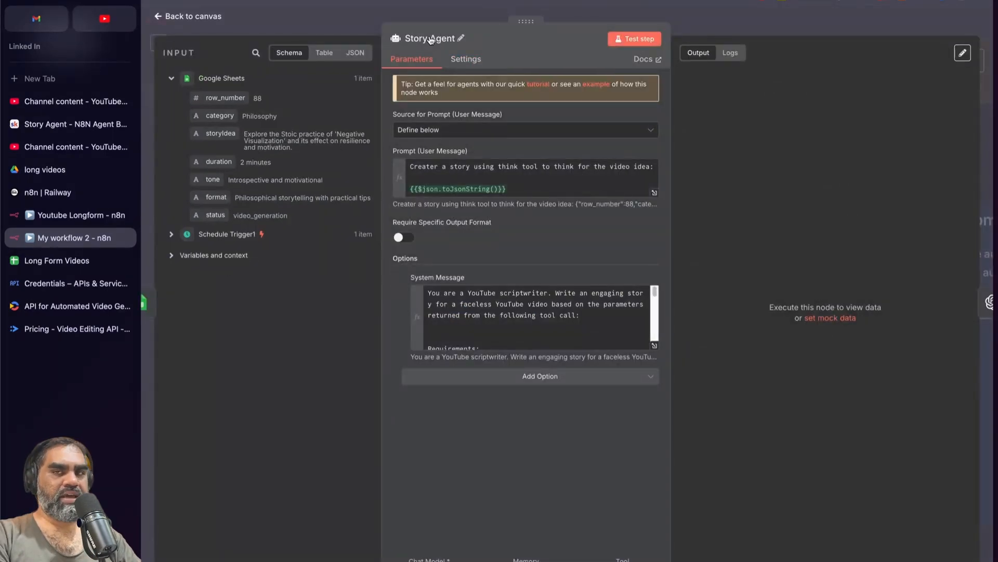
pyautogui.click(434, 12)
# - Review the settings of the OpenAI Chat Model and the Think tool attached to the Story Agent
pyautogui.scroll(-2, 494, 417)
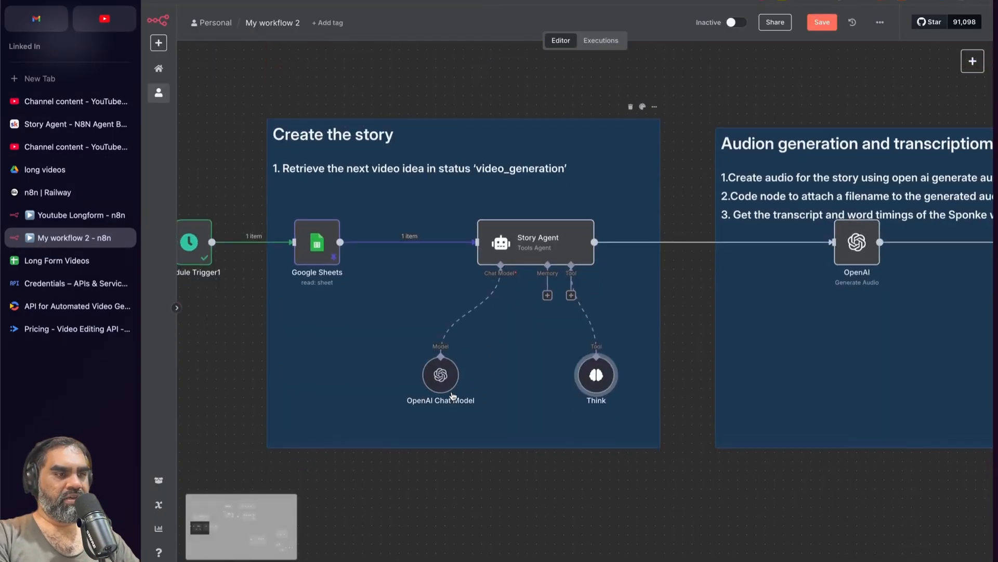
pyautogui.doubleClick(442, 382)
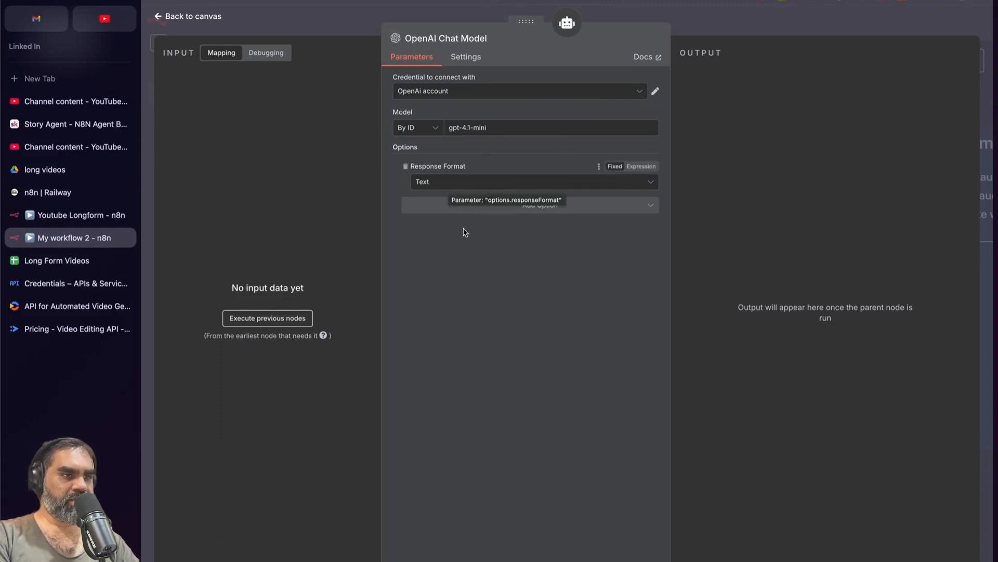
pyautogui.press('Escape')
pyautogui.doubleClick(597, 375)
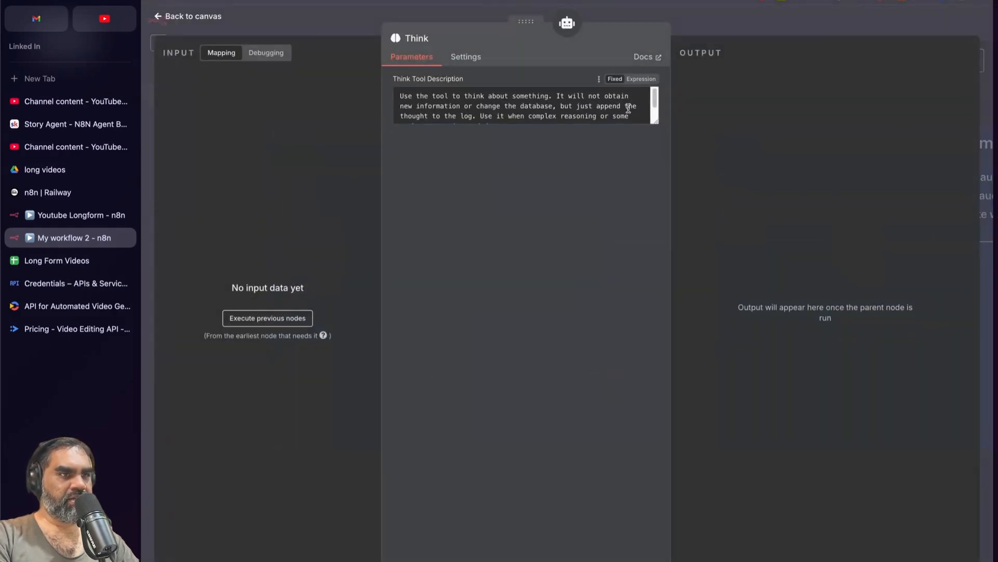
# - Read the Think tool's full description, return to the canvas and run the Story Agent node
pyautogui.moveTo(657, 123); pyautogui.dragTo(657, 231)
pyautogui.press('Escape')
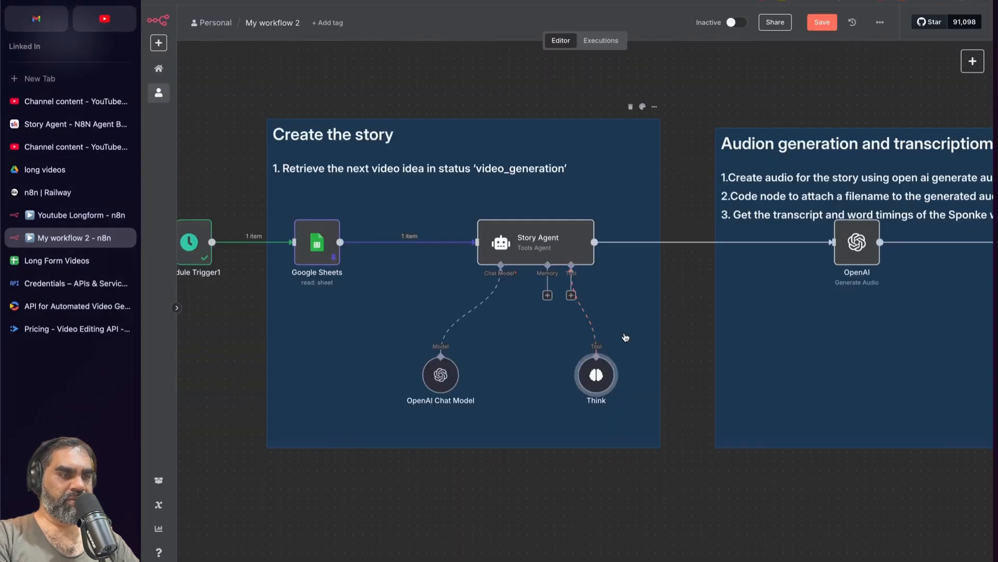
pyautogui.doubleClick(549, 250)
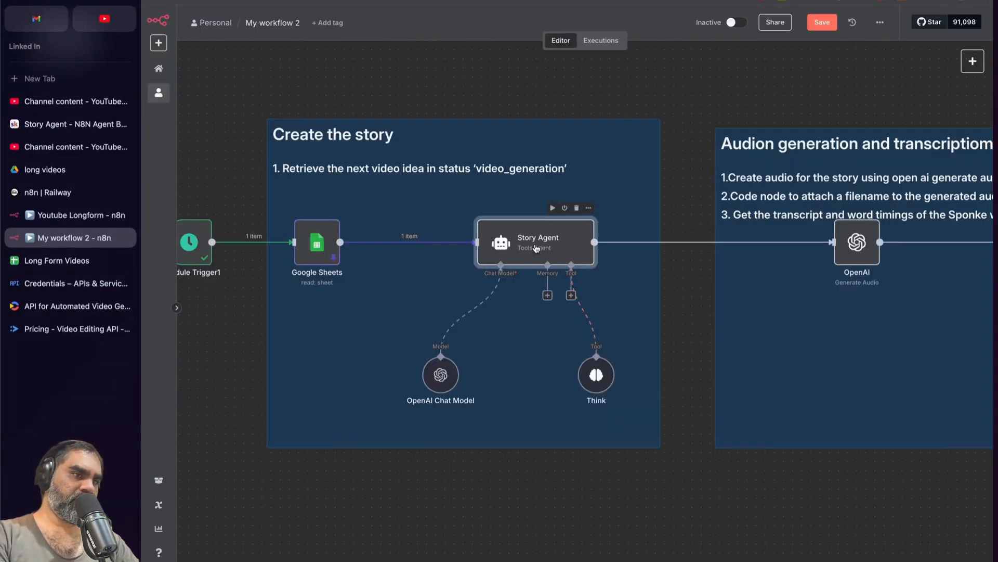
pyautogui.press('Escape')
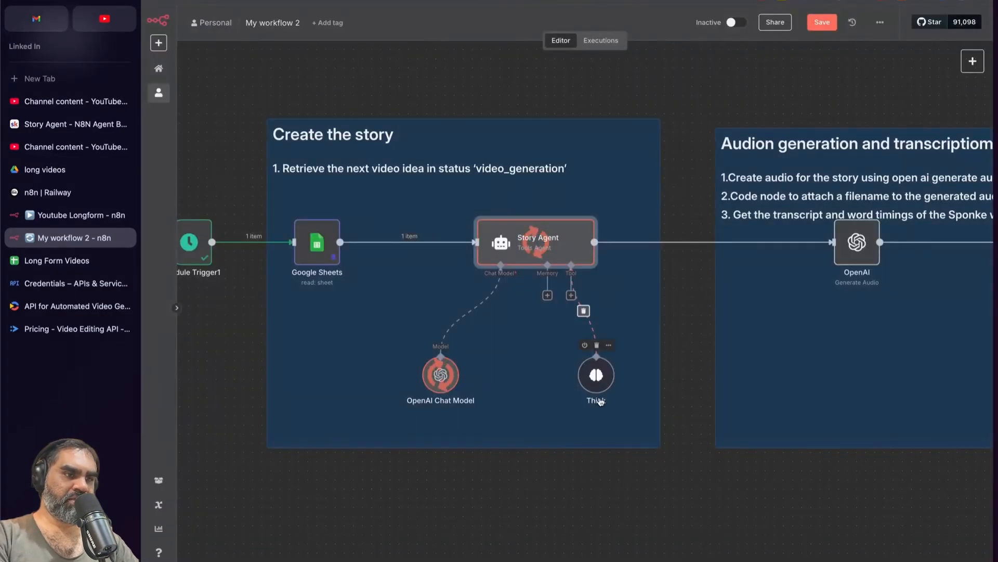
# - Examine the data produced by the Think tool during the run, and return to the canvas
pyautogui.doubleClick(595, 437)
pyautogui.moveTo(747, 134); pyautogui.dragTo(798, 167)
pyautogui.click(830, 172)
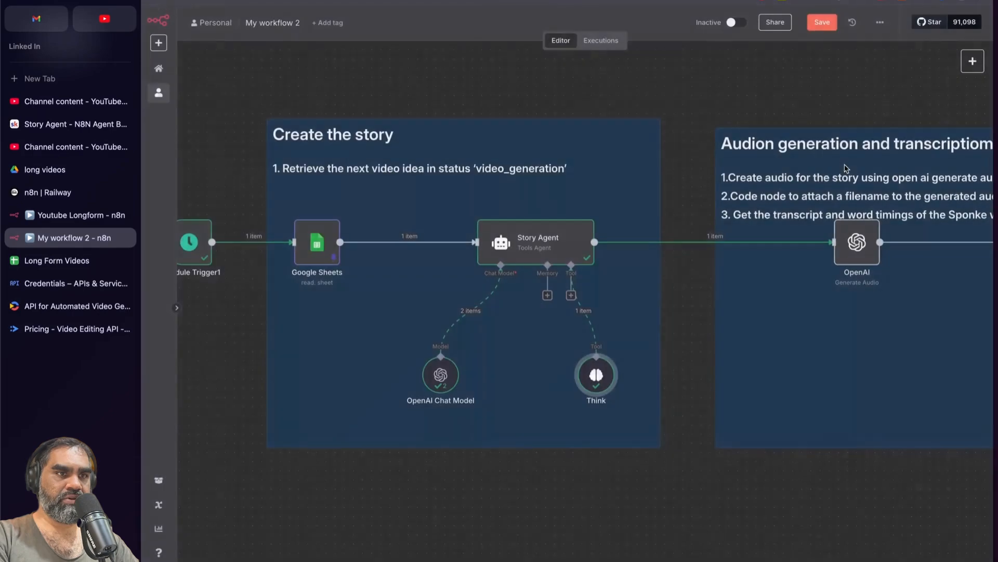
pyautogui.press('Escape')
# - Display the Story Agent's output as a table and read the generated story
pyautogui.moveTo(520, 249); pyautogui.dragTo(523, 252)
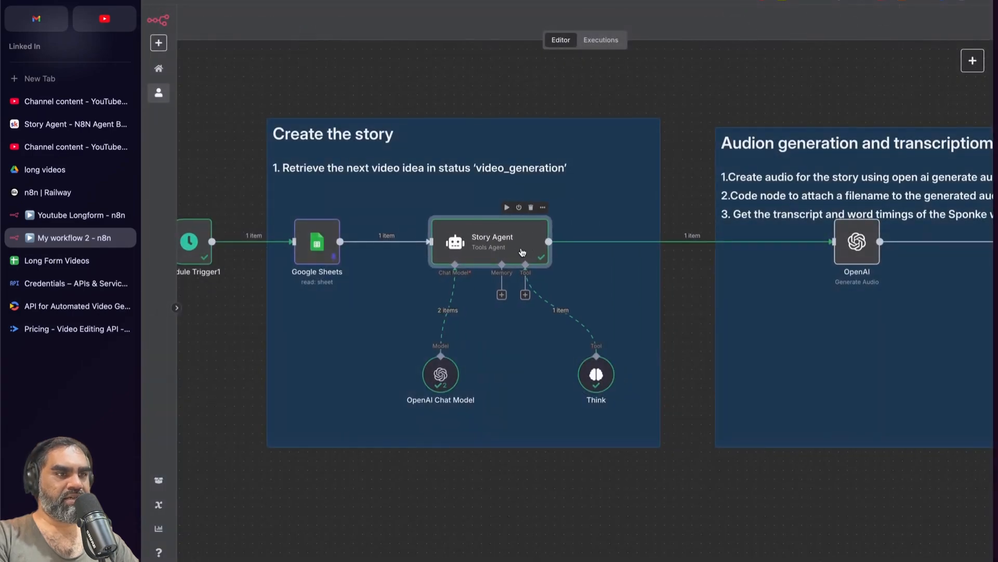
pyautogui.doubleClick(523, 252)
pyautogui.tripleClick(765, 95)
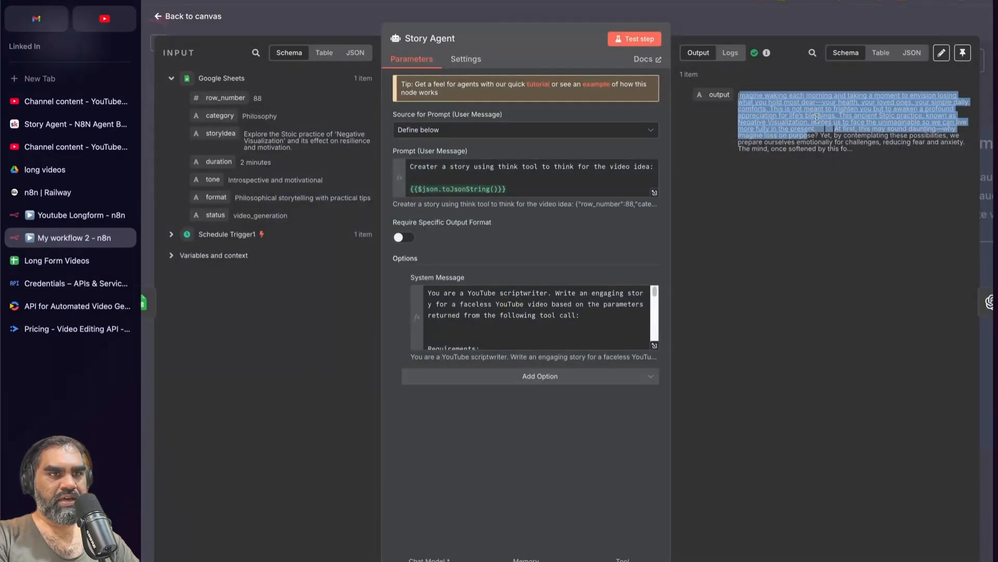
pyautogui.click(881, 53)
pyautogui.moveTo(704, 111); pyautogui.dragTo(752, 260)
pyautogui.click(789, 287)
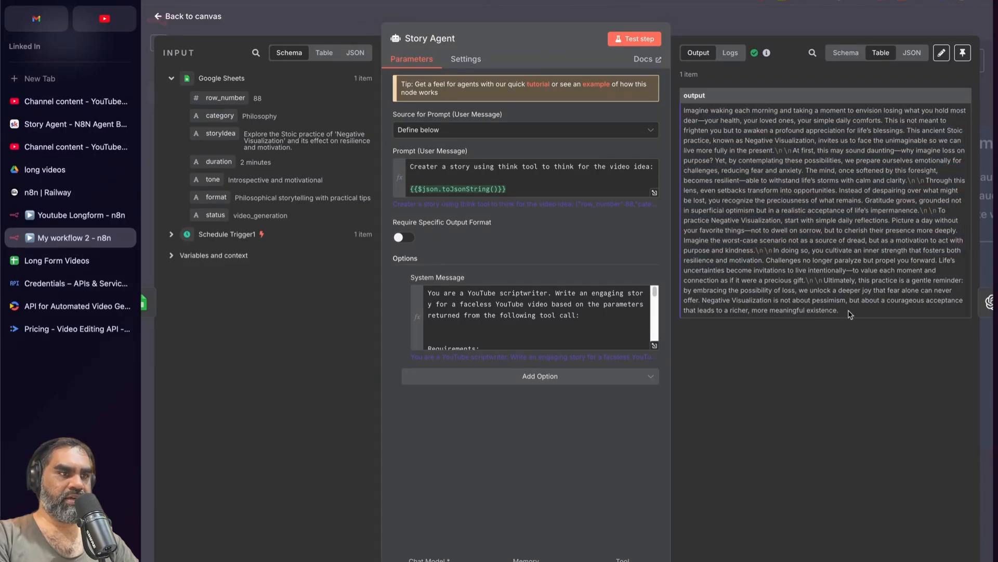
# - Check the duration requirement in the Story Agent's expanded system message, and return to the canvas
pyautogui.click(528, 317)
pyautogui.click(654, 346)
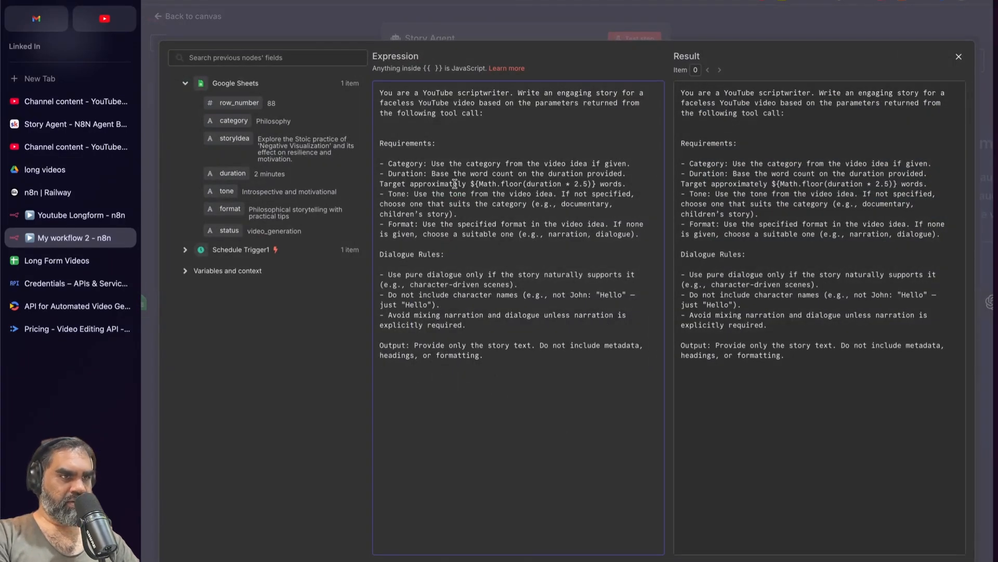
pyautogui.press('Escape')
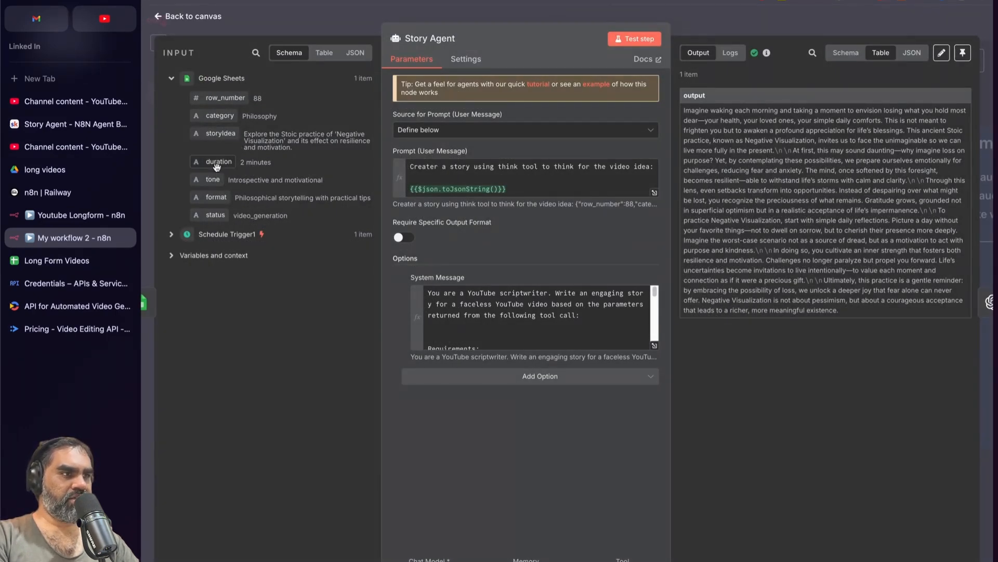
pyautogui.click(261, 38)
# - Switch to the Long Form Videos sheet and set the duration in row 88 to 20 minutes
pyautogui.click(72, 260)
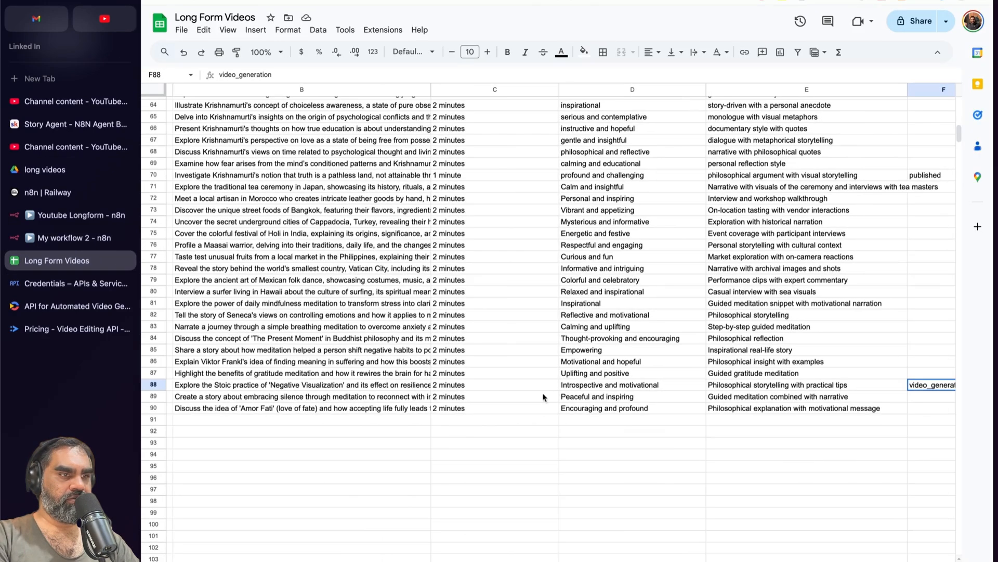
pyautogui.click(460, 388)
pyautogui.click(436, 383)
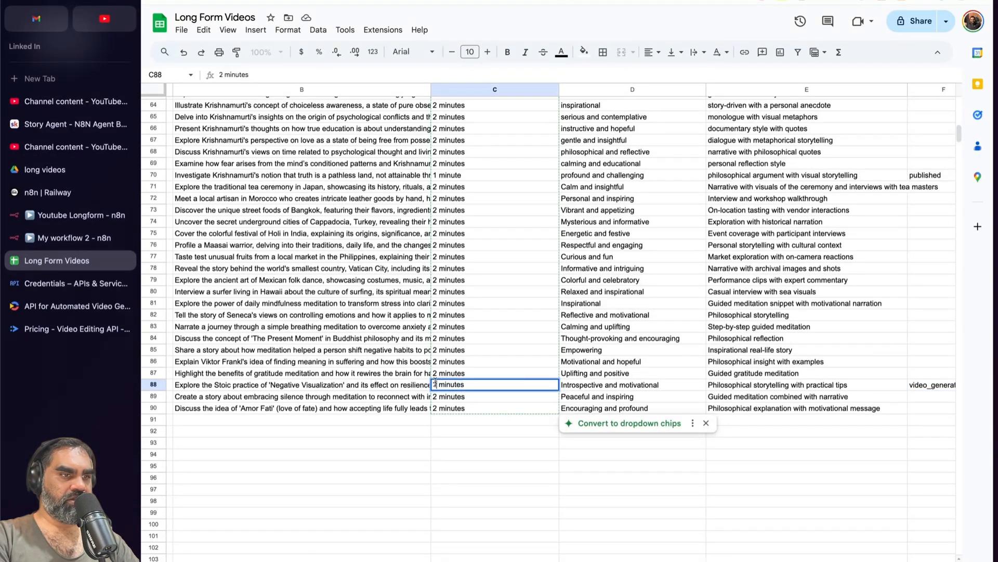
pyautogui.write('0')
pyautogui.click(470, 405)
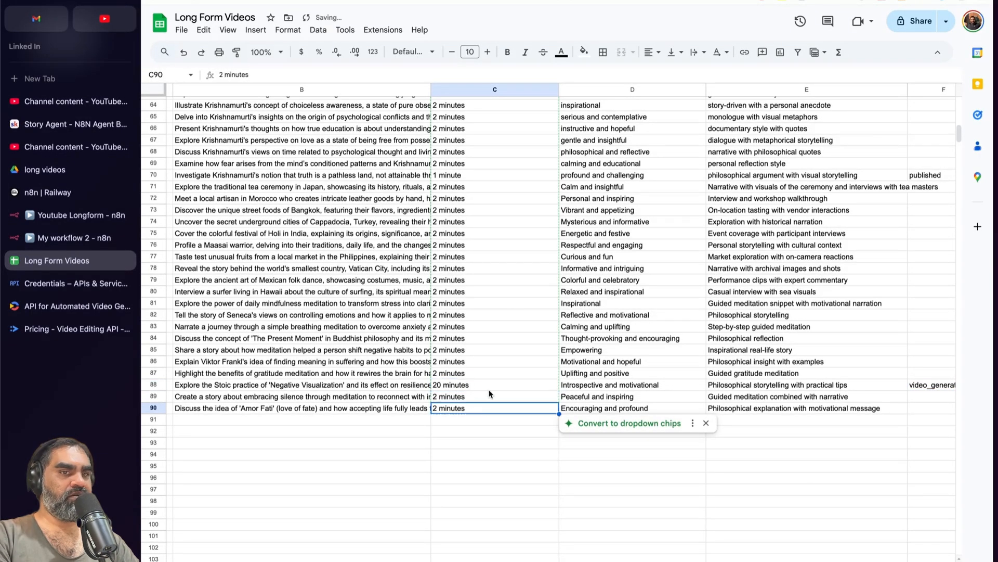
pyautogui.click(796, 384)
pyautogui.hscroll(5, 796, 384)
pyautogui.click(803, 387)
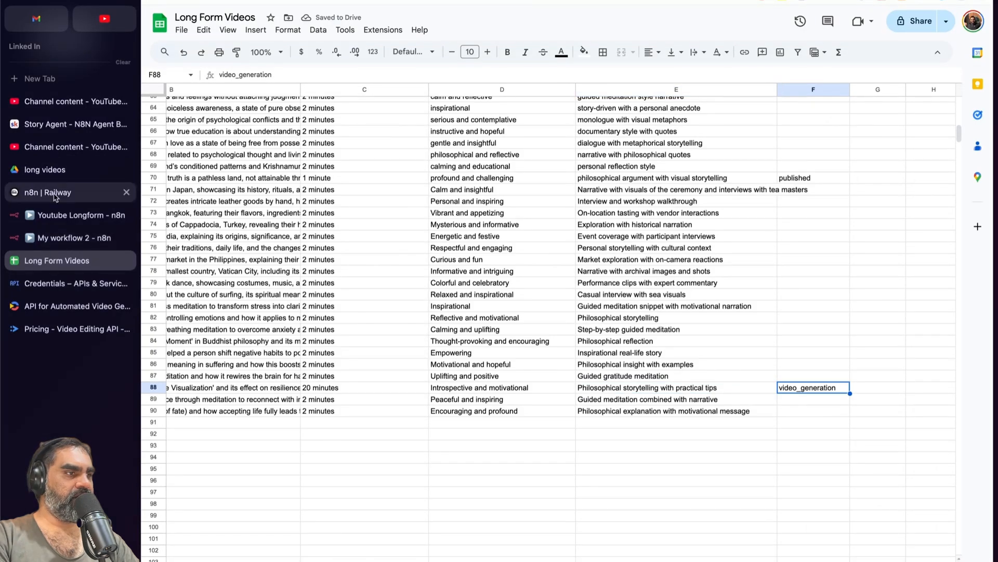
# - In My workflow 2, unpin the Google Sheets node, remove the Story Agent's connection to OpenAI and run the workflow
pyautogui.click(73, 238)
pyautogui.hscroll(-3, 224, 260)
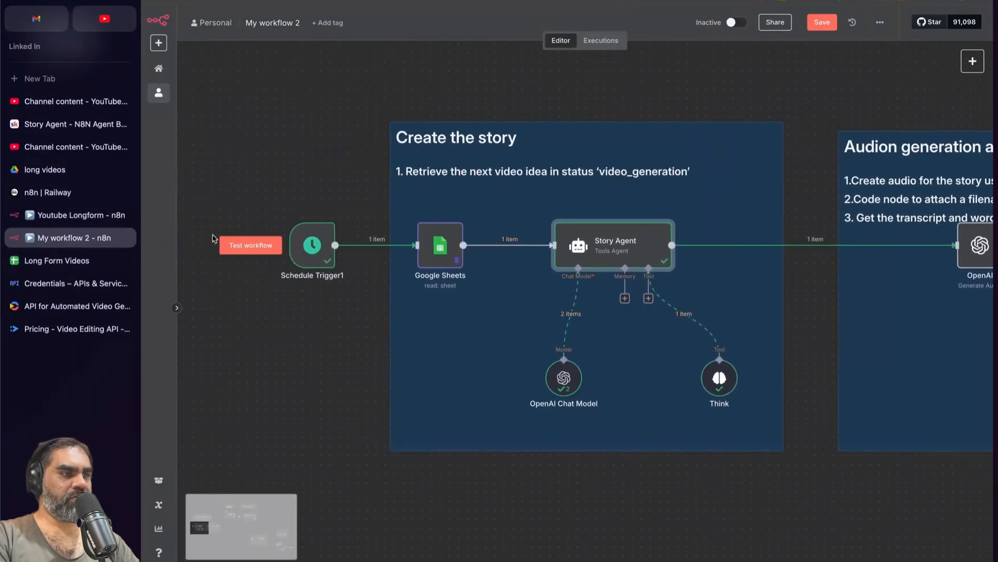
pyautogui.rightClick(439, 246)
pyautogui.click(458, 329)
pyautogui.click(827, 245)
pyautogui.hscroll(2, 504, 346)
pyautogui.hscroll(2, 504, 346)
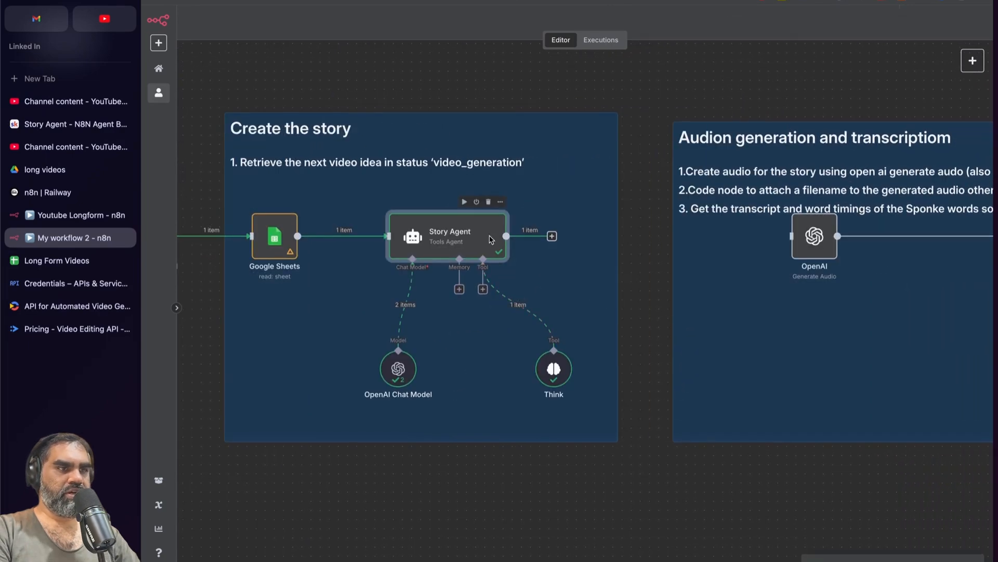
# - Review the longer story in the Story Agent's output, and return to the canvas
pyautogui.doubleClick(490, 240)
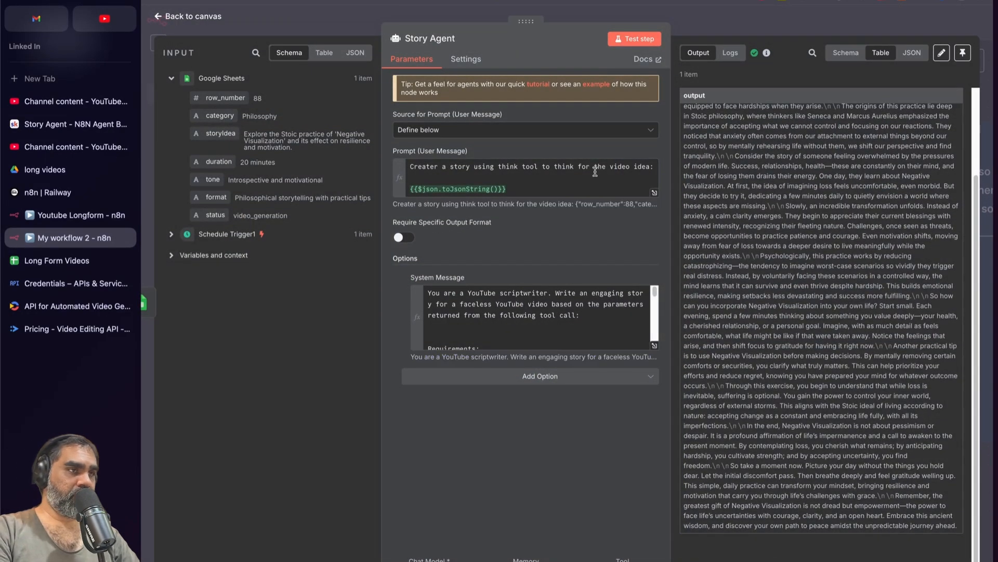
pyautogui.click(335, 23)
pyautogui.hscroll(-4, 379, 279)
pyautogui.hscroll(1, 312, 319)
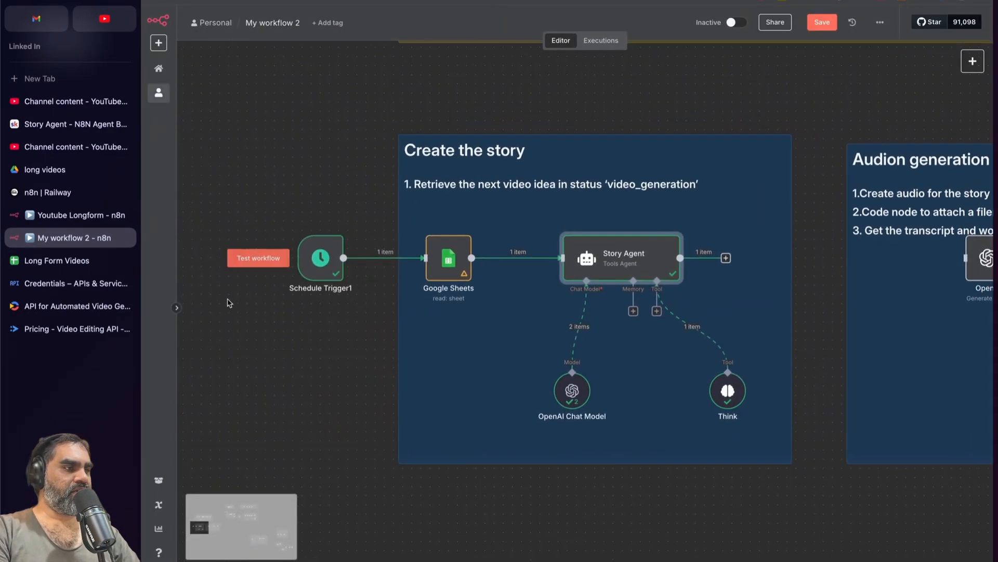
# - Set the duration in row 88 of the Long Form Videos sheet to 1 minute, and return to My workflow 2
pyautogui.hscroll(3, 312, 333)
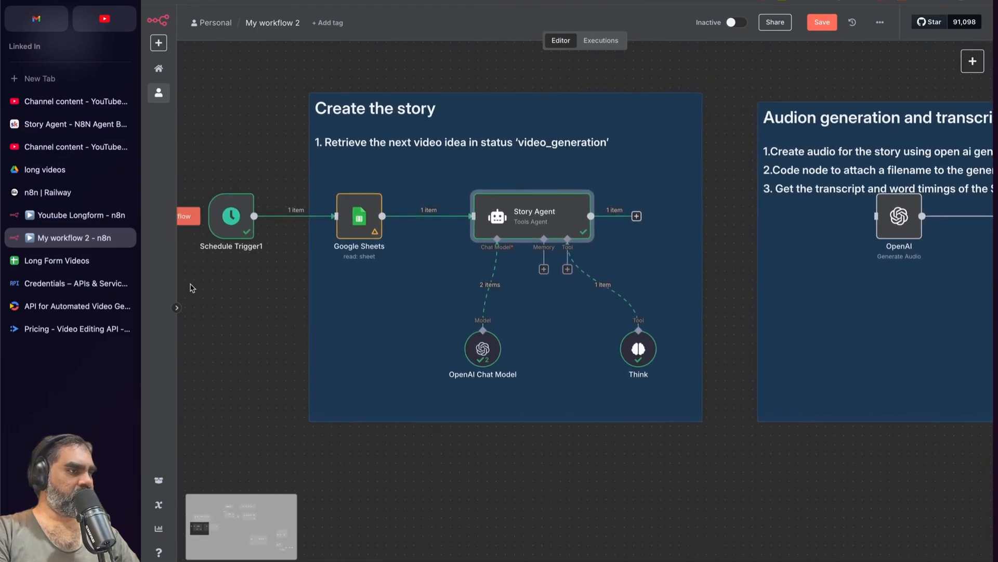
pyautogui.click(91, 261)
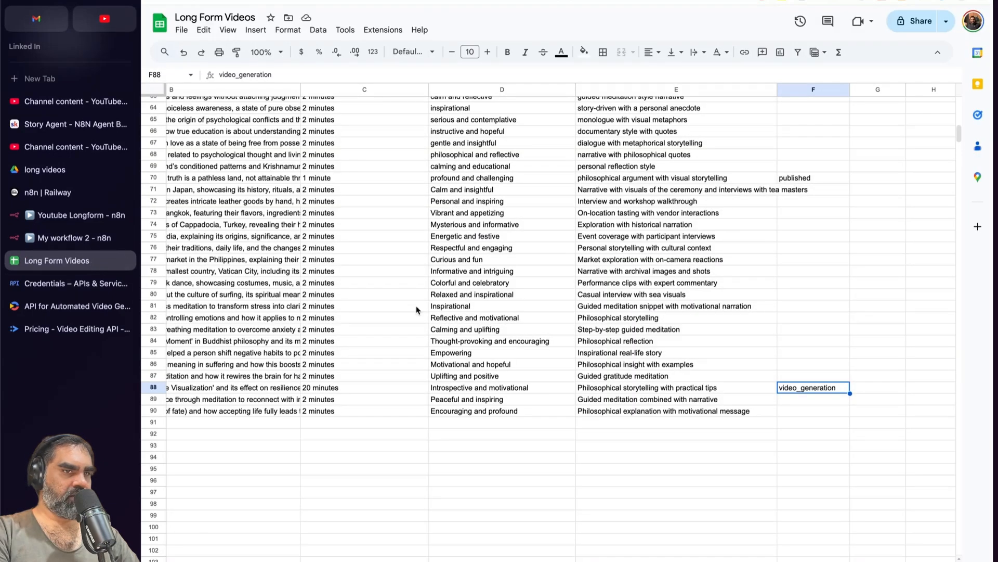
pyautogui.click(326, 390)
pyautogui.write('1 mu')
pyautogui.press('BackSpace')
pyautogui.write('inute')
pyautogui.click(820, 389)
pyautogui.click(72, 238)
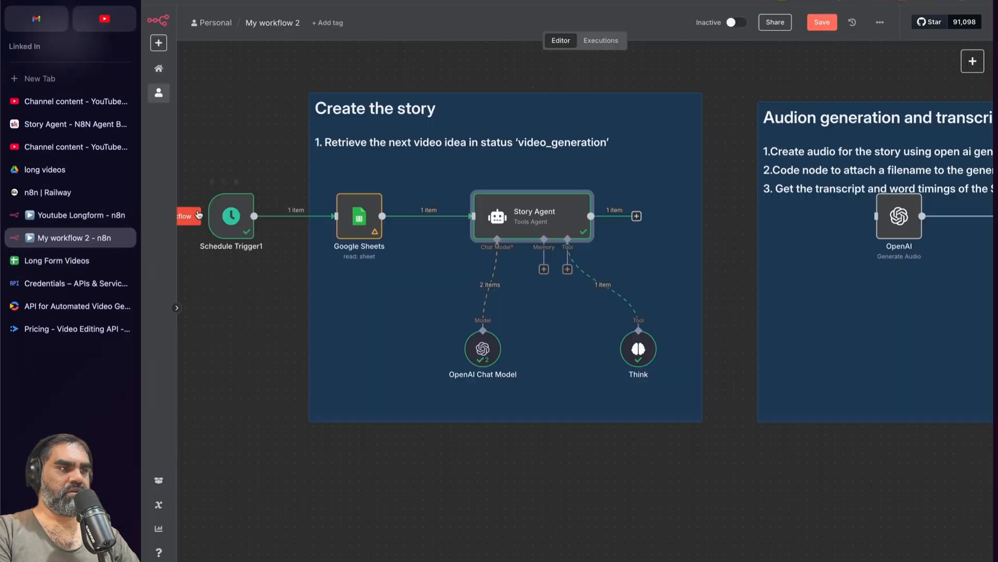
# - Run the workflow again and pin the data of the Google Sheets and Story Agent nodes
pyautogui.rightClick(369, 233)
pyautogui.click(382, 315)
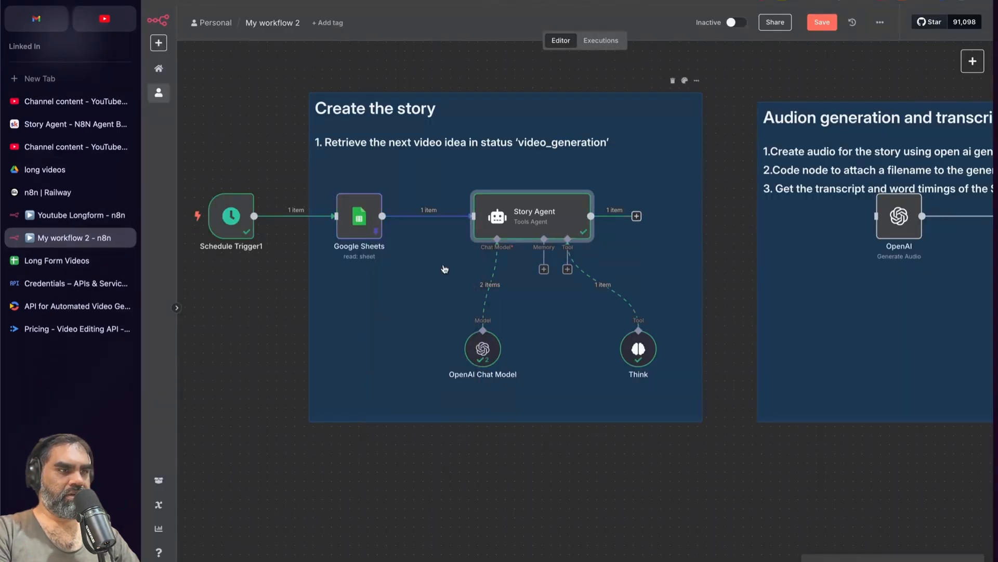
pyautogui.rightClick(507, 231)
pyautogui.click(541, 311)
pyautogui.hscroll(5, 541, 311)
pyautogui.hscroll(4, 540, 311)
pyautogui.scroll(1, 541, 310)
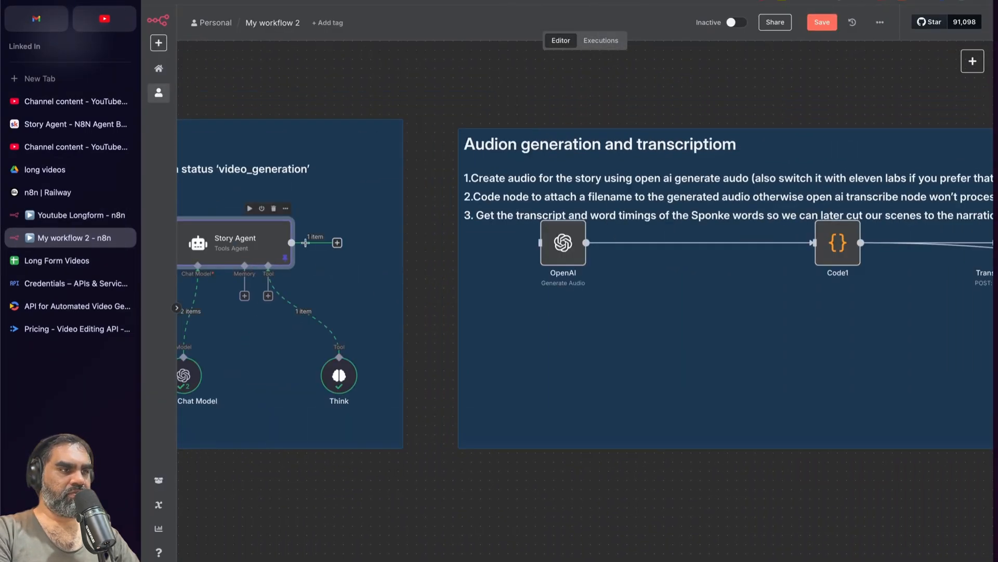
# - Connect the Story Agent's output to the OpenAI Generate Audio node
pyautogui.doubleClick(285, 244)
pyautogui.press('Escape')
pyautogui.moveTo(291, 242); pyautogui.dragTo(542, 245)
pyautogui.hscroll(3, 543, 251)
pyautogui.scroll(1, 484, 260)
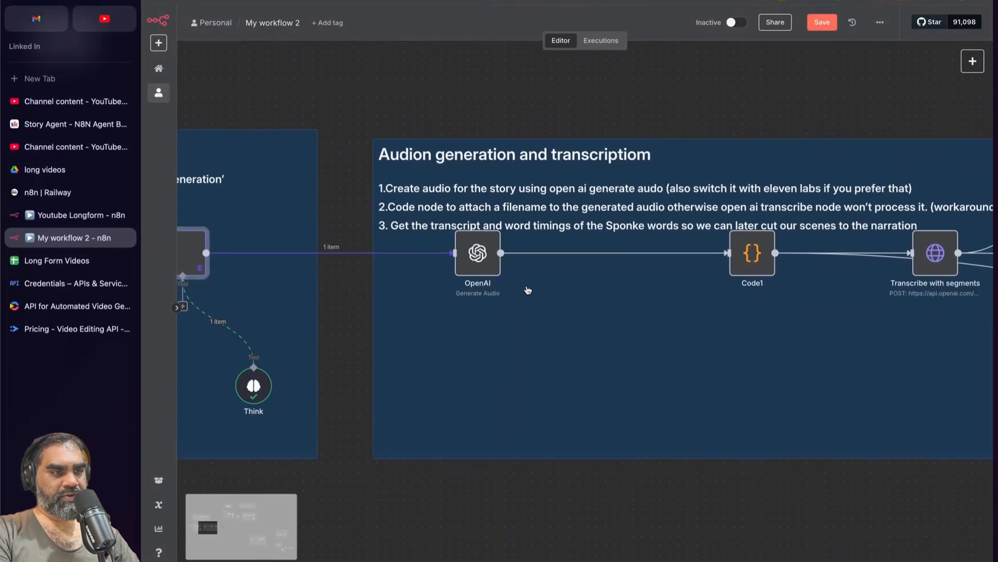
# - Review the OpenAI Generate Audio settings, and search the available nodes for "audio" from the connection before it
pyautogui.doubleClick(470, 262)
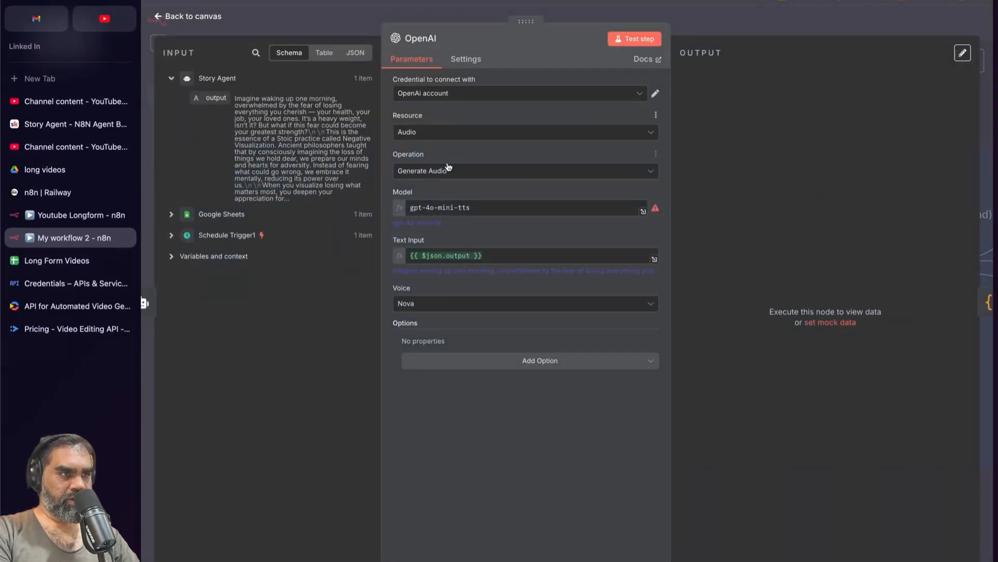
pyautogui.press('Escape')
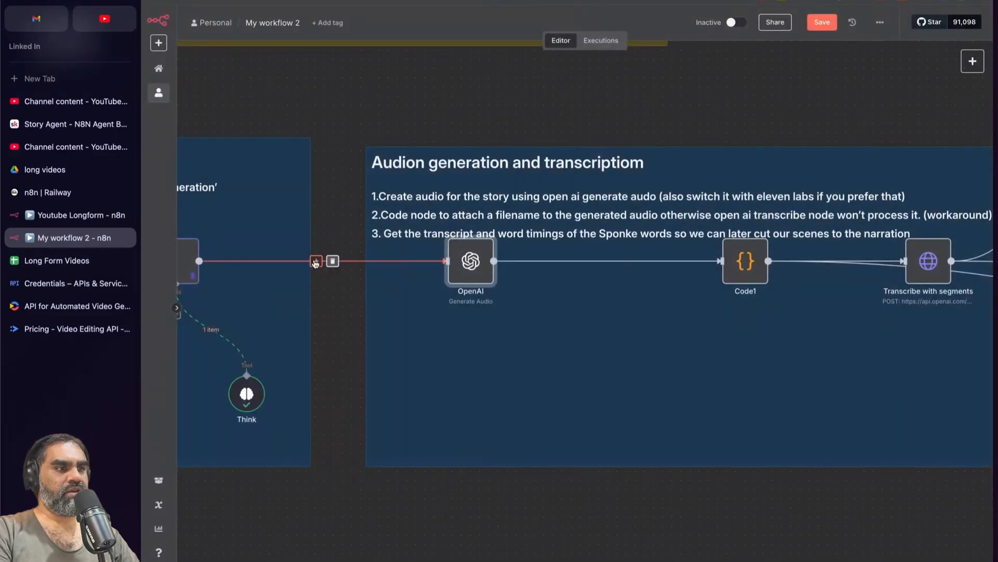
pyautogui.click(317, 261)
pyautogui.write('audio')
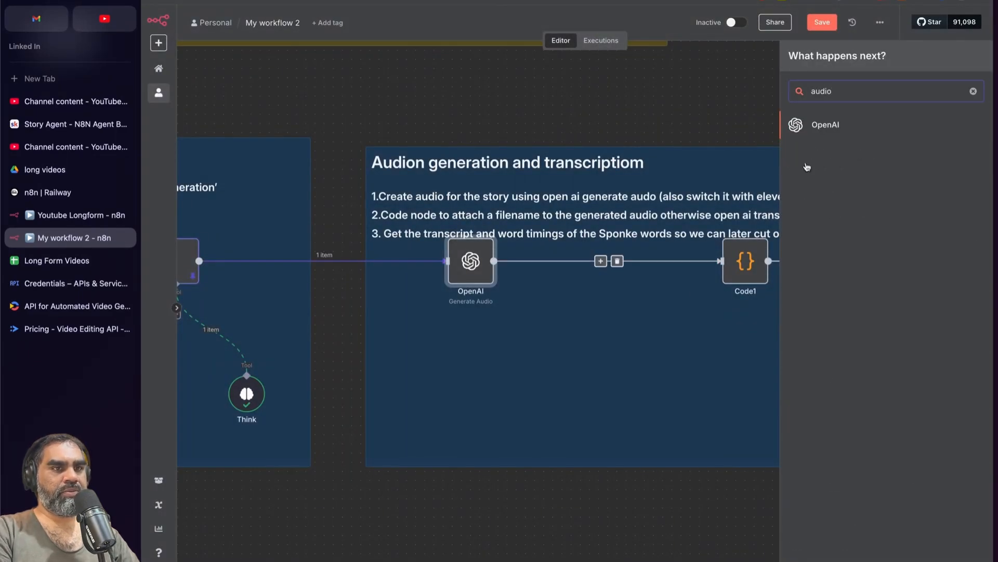
# - Open the OpenAI audio node and review its credential, resource, operation and model settings
pyautogui.press('Escape')
pyautogui.doubleClick(471, 261)
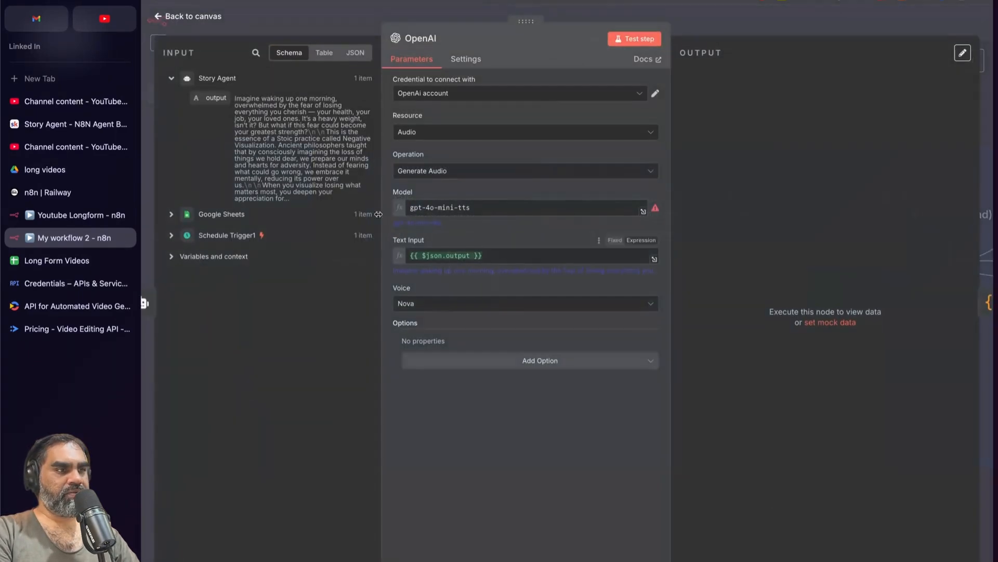
pyautogui.click(450, 95)
pyautogui.click(453, 93)
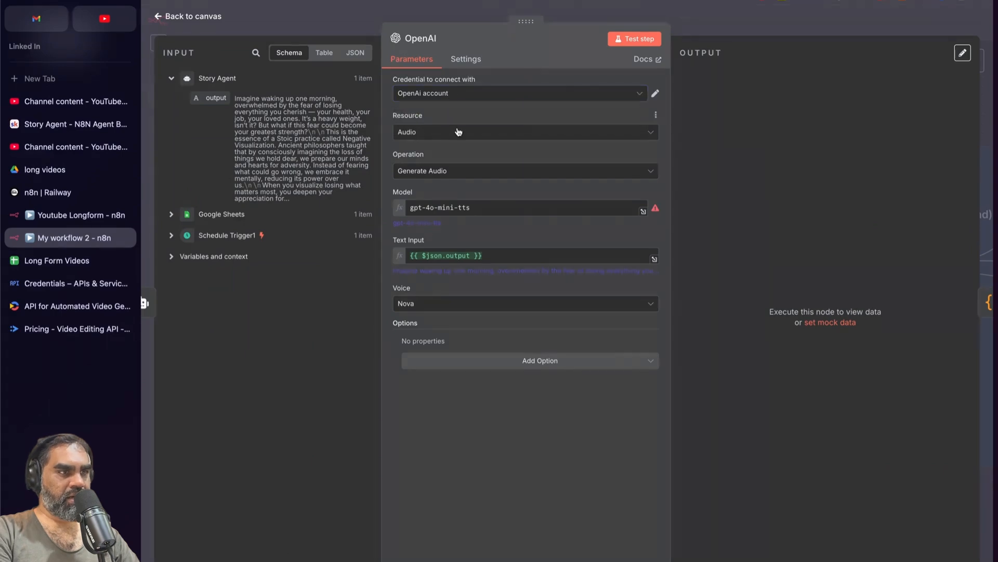
pyautogui.click(458, 133)
pyautogui.click(460, 118)
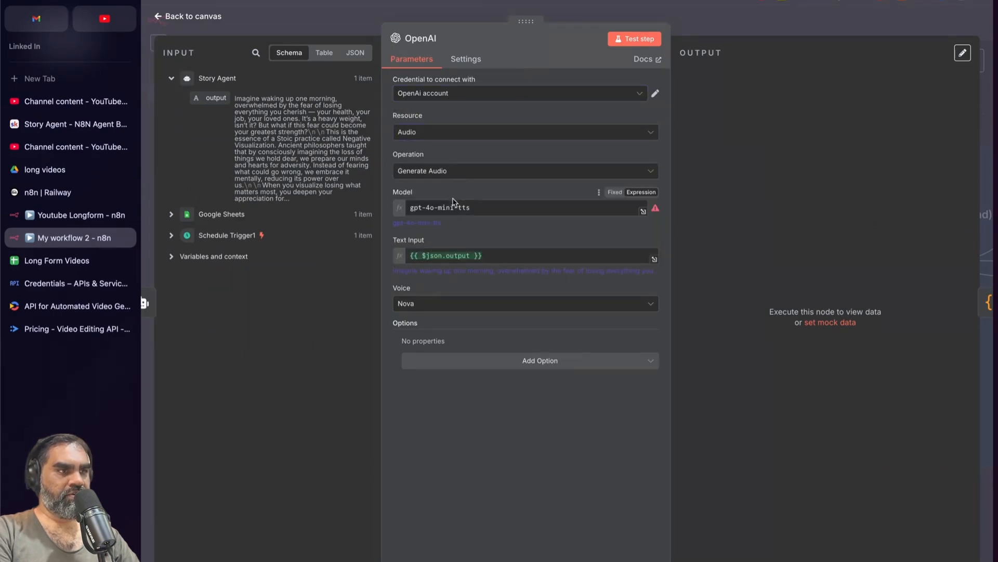
pyautogui.moveTo(478, 205); pyautogui.dragTo(402, 202)
pyautogui.click(529, 408)
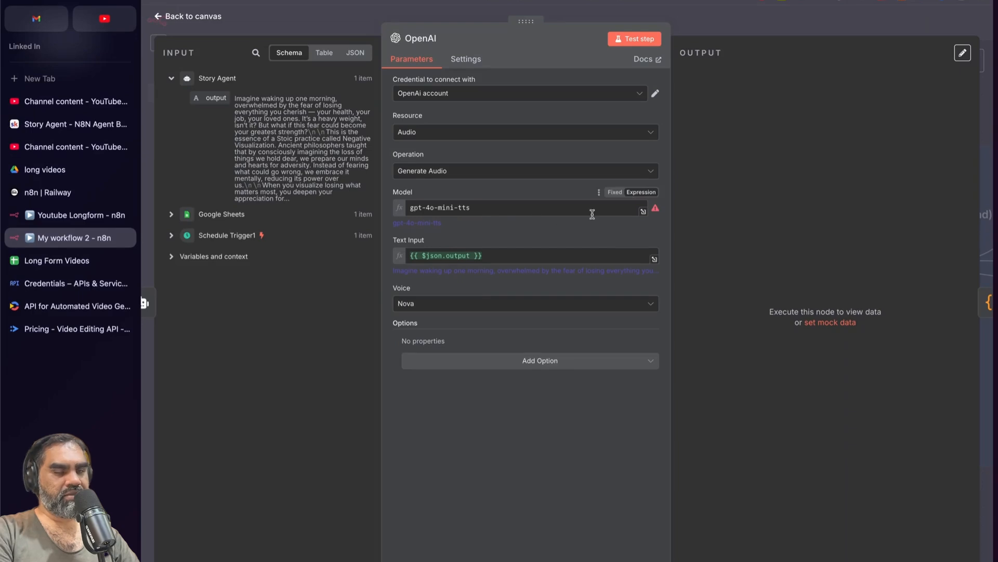
# - Check the fixed model choices for the OpenAI audio node and return the Model field to expression mode
pyautogui.moveTo(658, 208)
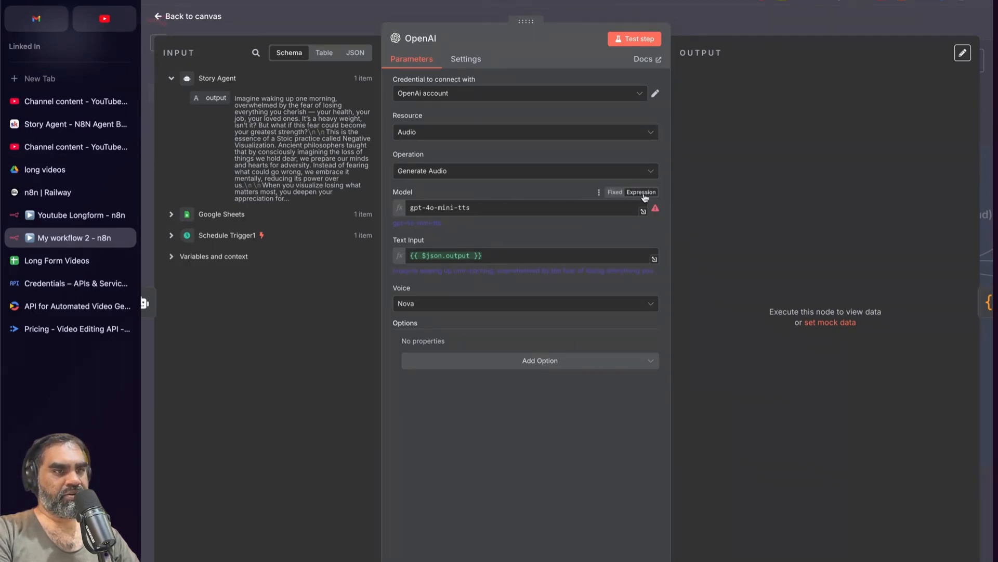
pyautogui.tripleClick(557, 208)
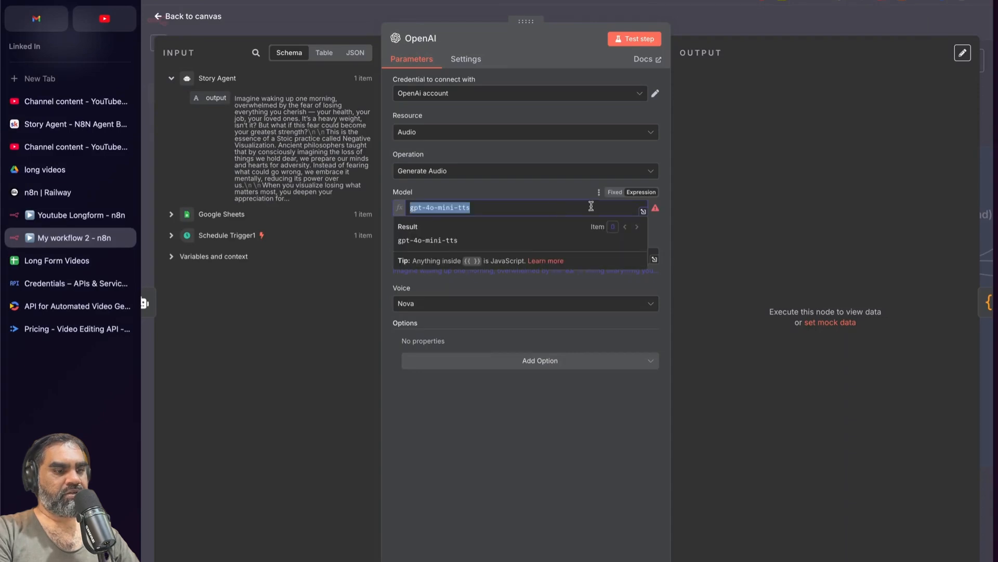
pyautogui.click(616, 192)
pyautogui.click(486, 208)
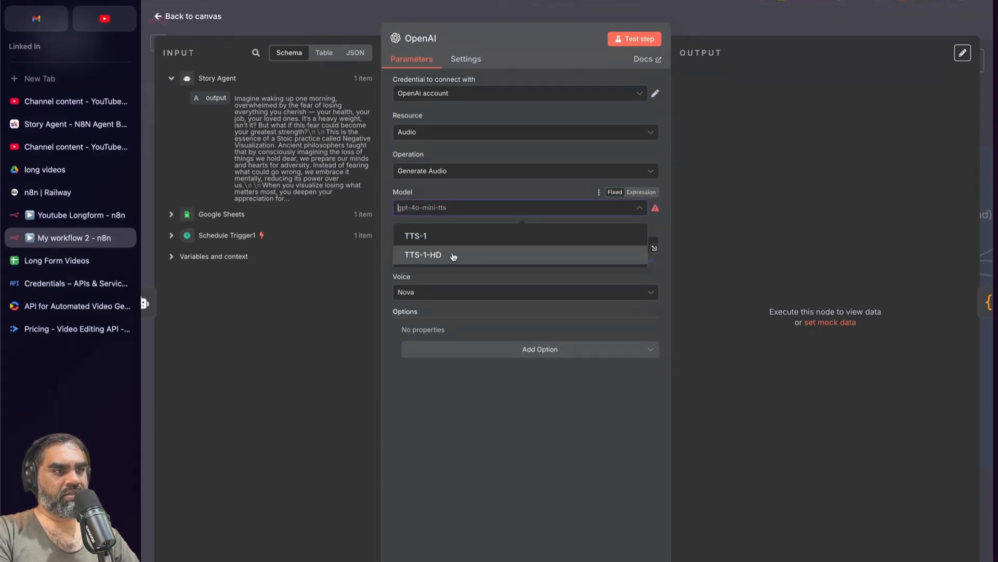
pyautogui.click(645, 192)
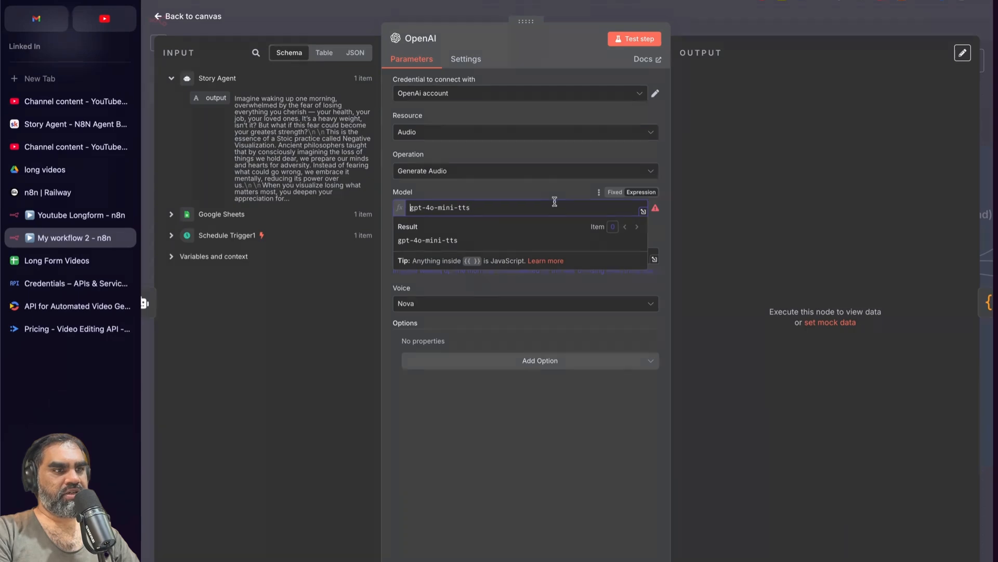
pyautogui.click(526, 419)
# - Review the OpenAI audio node's text input and voice settings, and return to the canvas
pyautogui.click(498, 255)
pyautogui.click(466, 278)
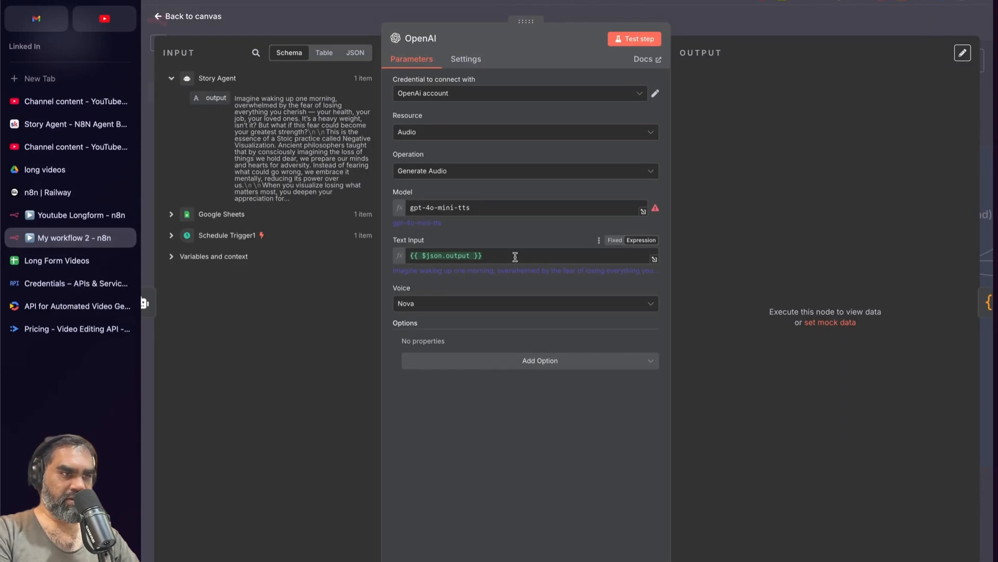
pyautogui.click(561, 307)
pyautogui.click(456, 512)
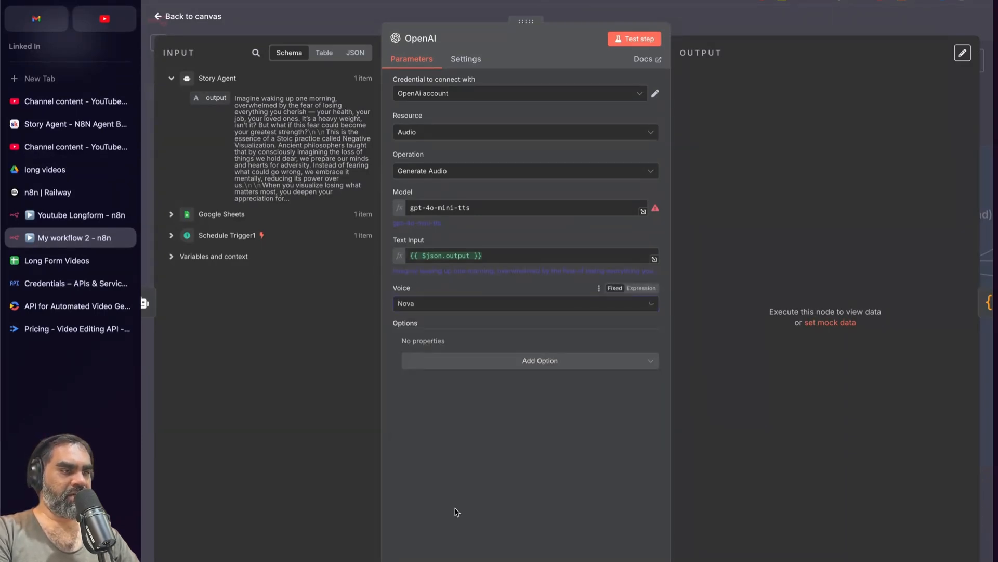
pyautogui.press('Escape')
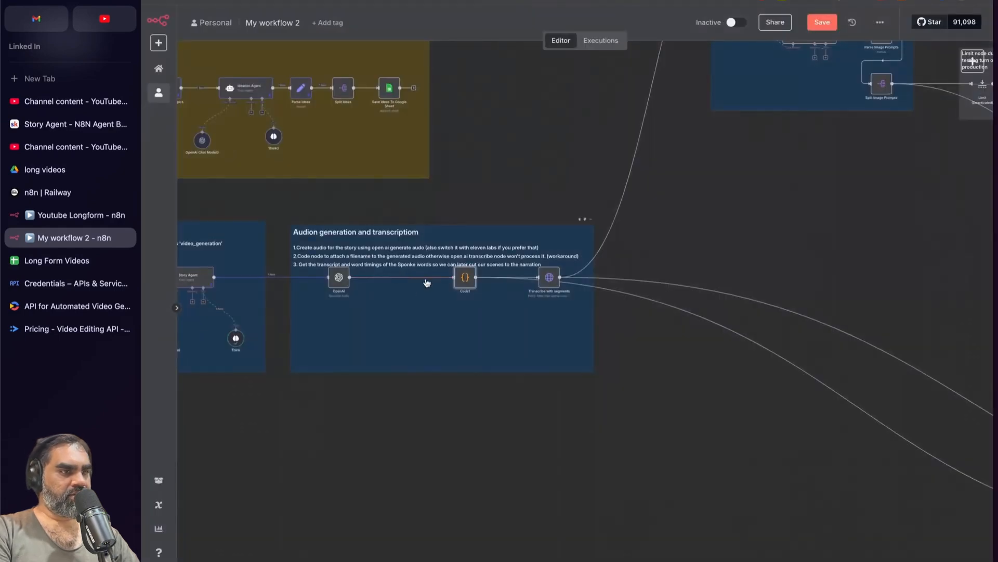
# - Remove the connection between the OpenAI audio node and the Code1 node
pyautogui.click(406, 277)
pyautogui.scroll(5, 408, 280)
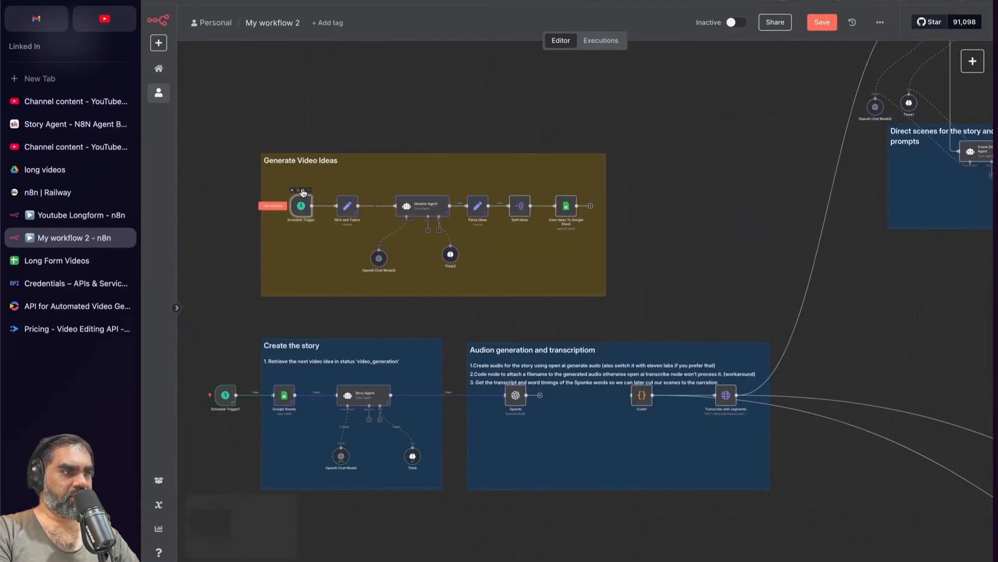
# - Review the generated audio in the OpenAI node's output, close its playback window and check the file details
pyautogui.doubleClick(515, 394)
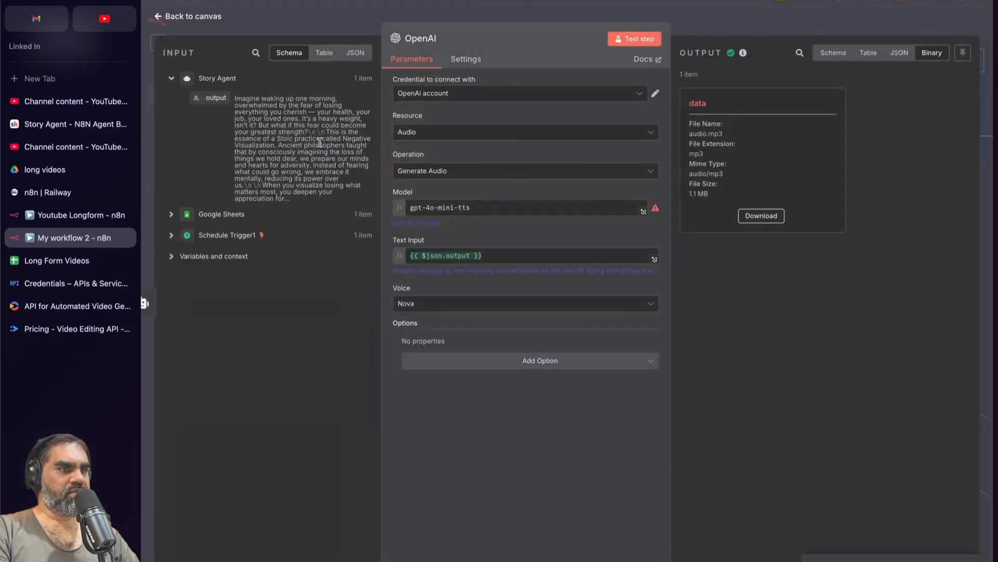
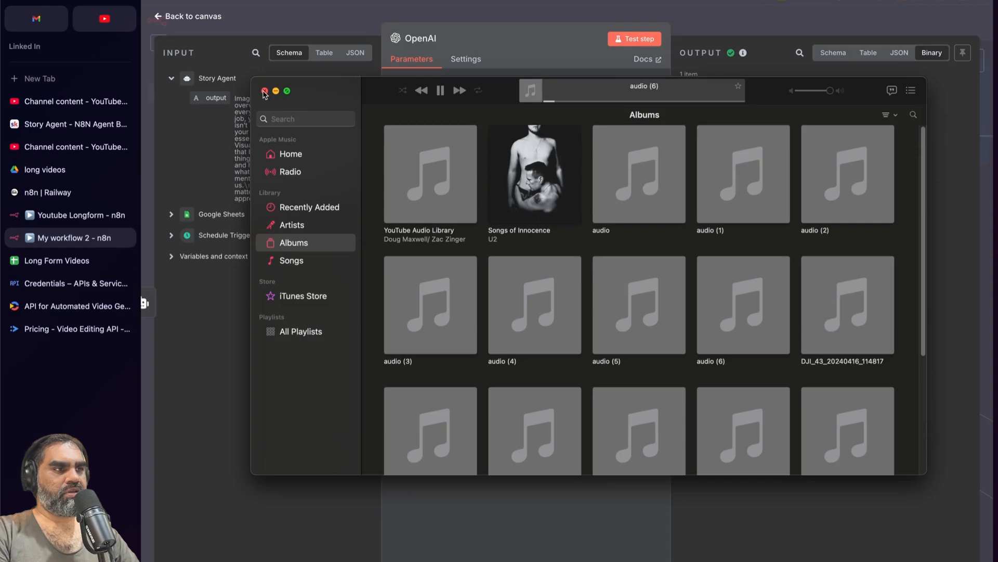
pyautogui.click(264, 92)
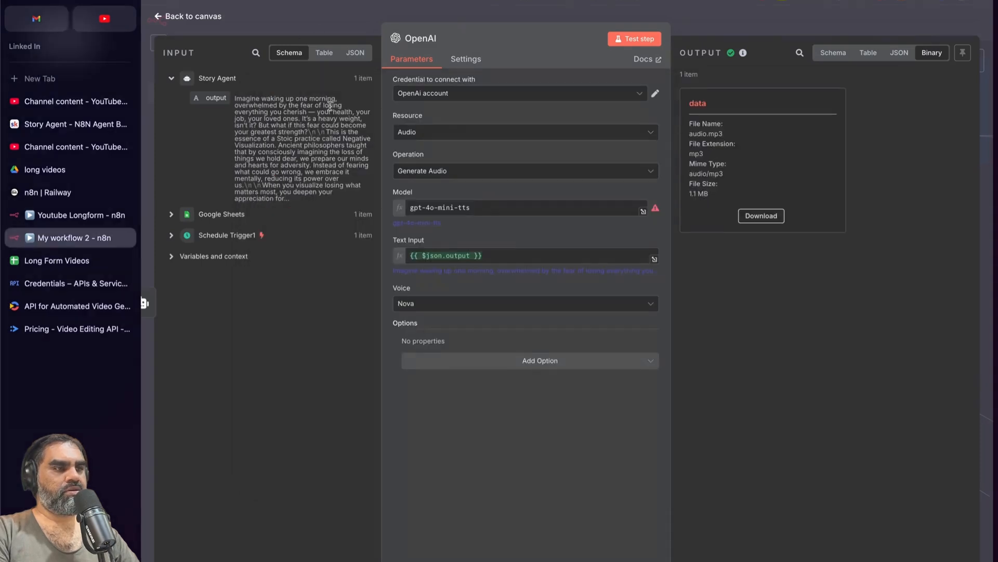
pyautogui.click(353, 27)
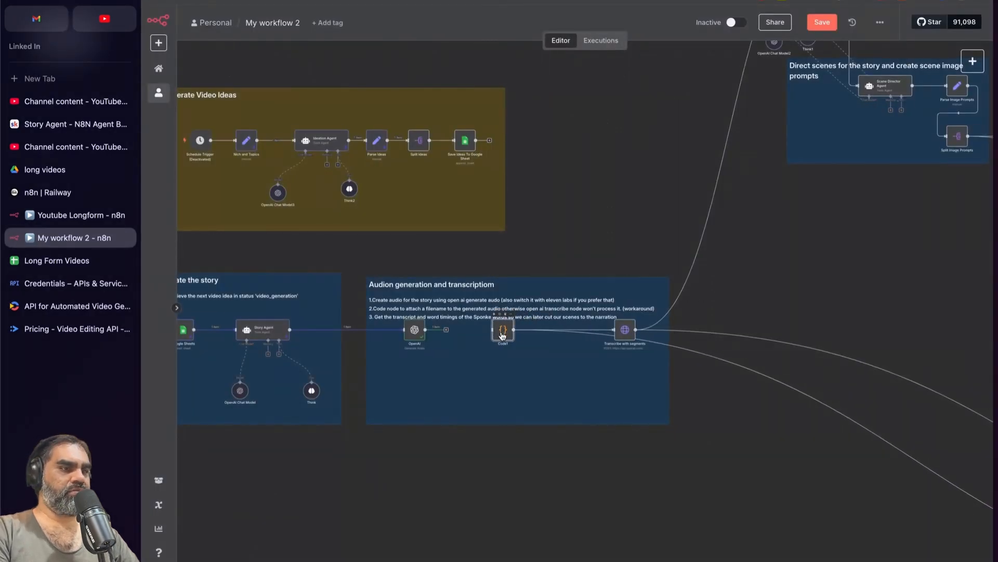
pyautogui.doubleClick(415, 334)
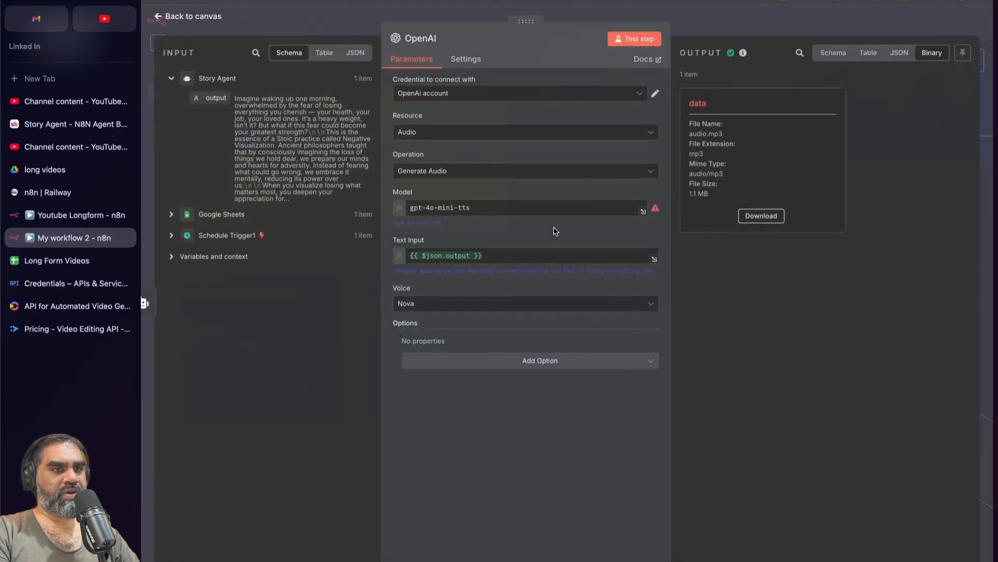
pyautogui.moveTo(688, 134); pyautogui.dragTo(732, 135)
pyautogui.press('Escape')
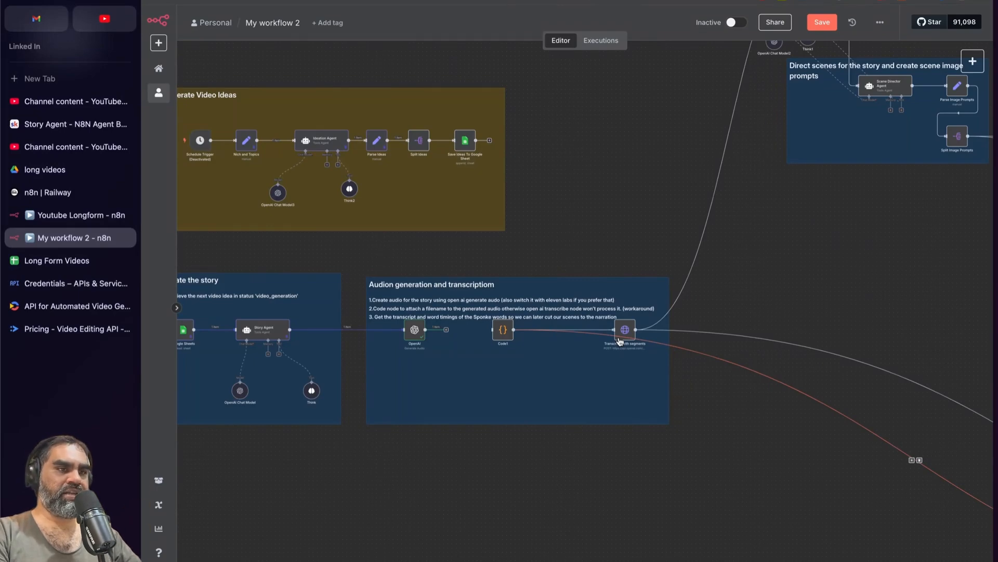
# - Reconnect the OpenAI audio node's output to the Code1 node
pyautogui.doubleClick(503, 329)
pyautogui.click(526, 238)
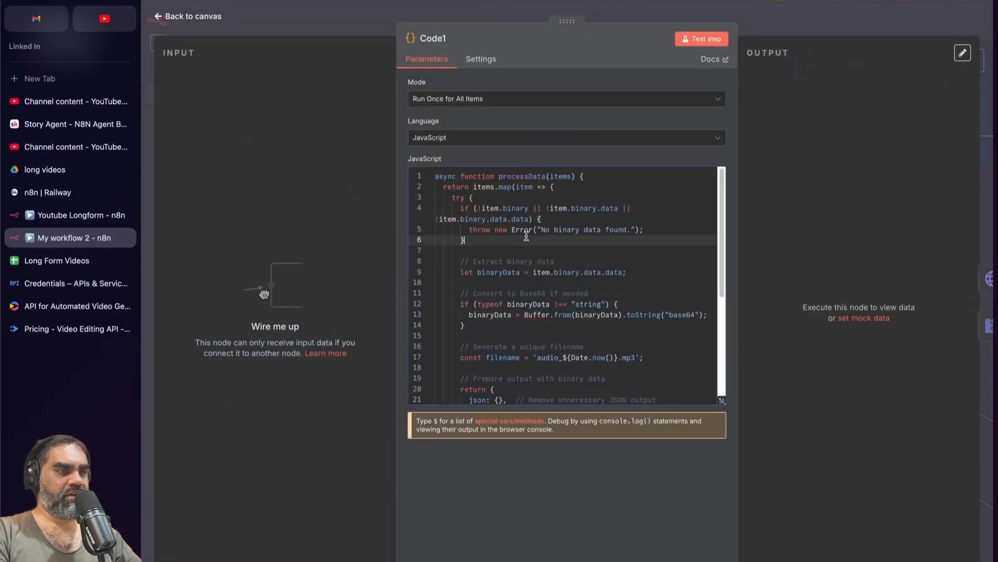
pyautogui.click(444, 14)
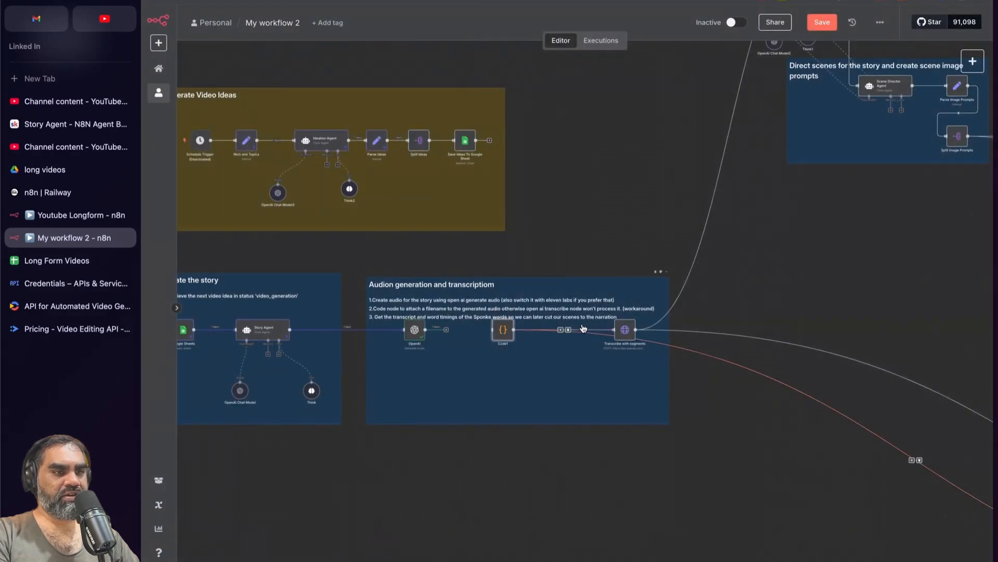
pyautogui.moveTo(446, 330); pyautogui.dragTo(497, 332)
# - Open the Code1 node and check the name of the incoming audio file
pyautogui.doubleClick(498, 333)
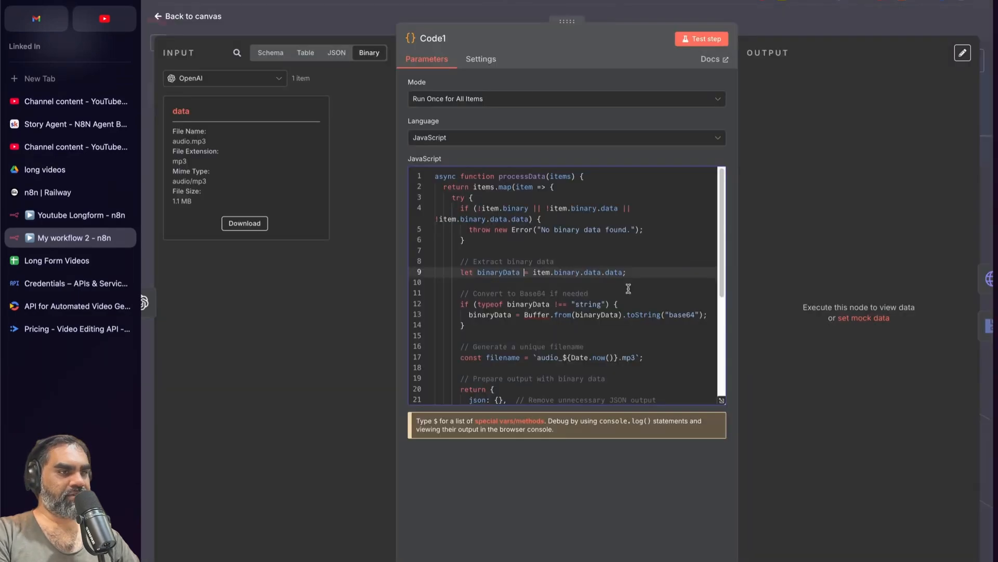
pyautogui.press('Escape')
pyautogui.doubleClick(503, 333)
pyautogui.moveTo(207, 132); pyautogui.dragTo(179, 142)
pyautogui.click(207, 139)
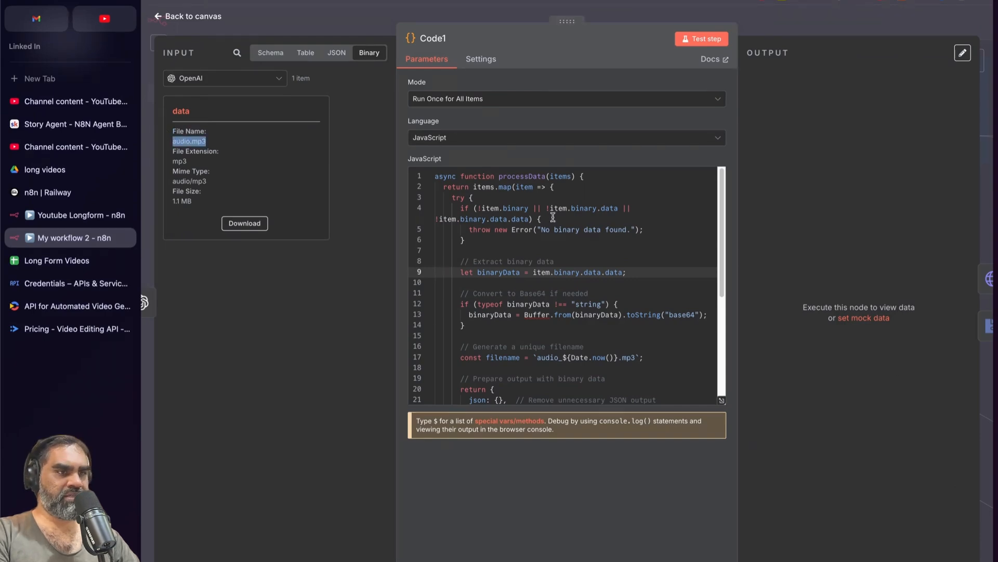
# - Examine the Code1 script lines that generate a unique audio filename and attach it to the binary output
pyautogui.scroll(-2, 592, 295)
pyautogui.click(577, 286)
pyautogui.scroll(-2, 577, 285)
pyautogui.scroll(-1, 578, 284)
pyautogui.moveTo(536, 232); pyautogui.dragTo(634, 232)
pyautogui.click(642, 233)
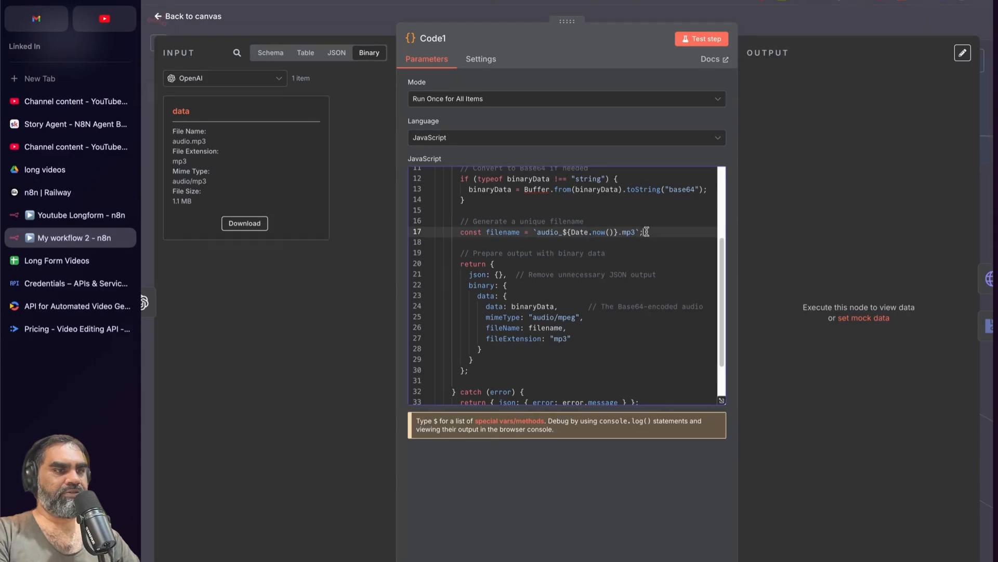
pyautogui.click(315, 22)
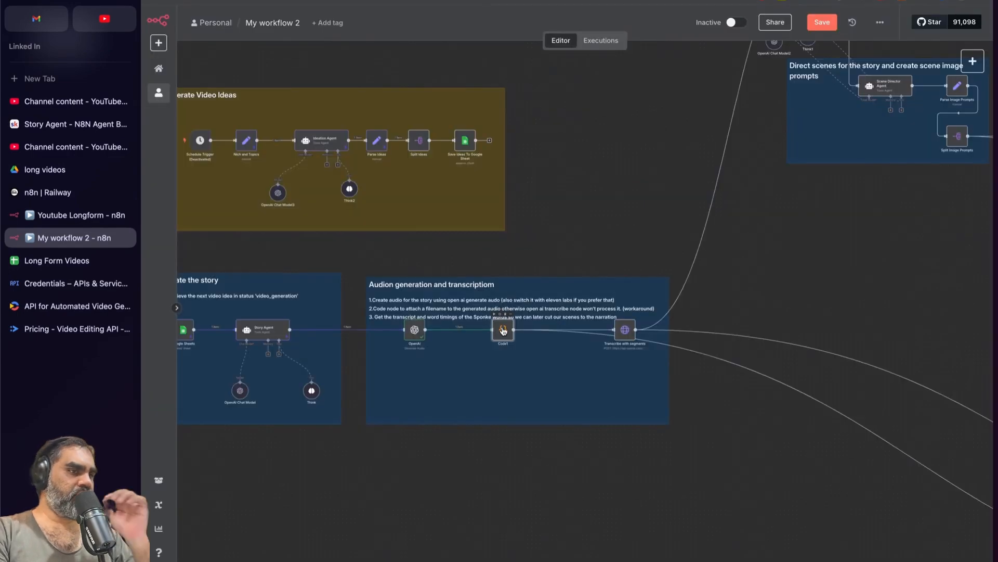
# - Rerun the workflow through the OpenAI audio and Code1 nodes to produce fresh audio output
pyautogui.doubleClick(503, 330)
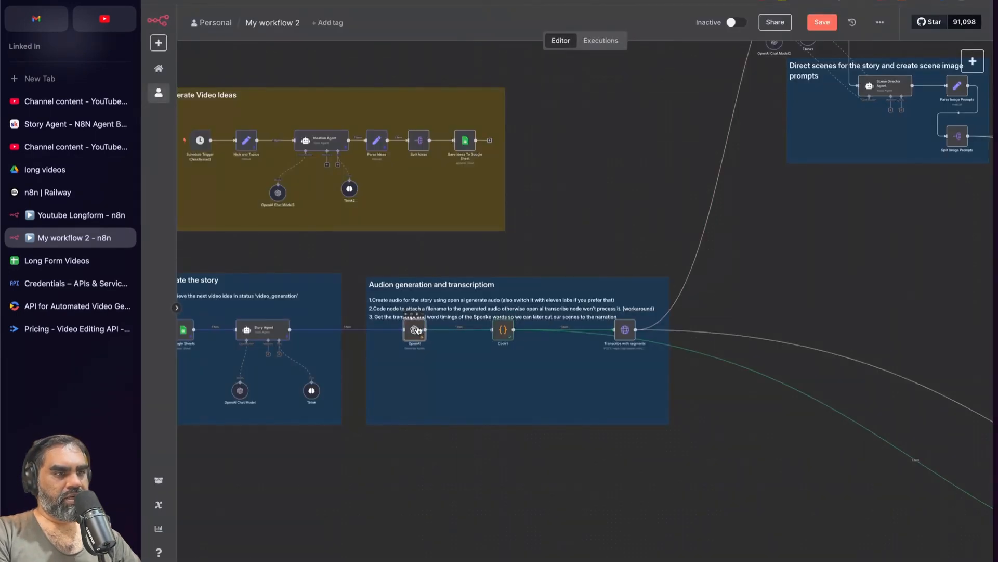
pyautogui.rightClick(417, 332)
pyautogui.click(386, 495)
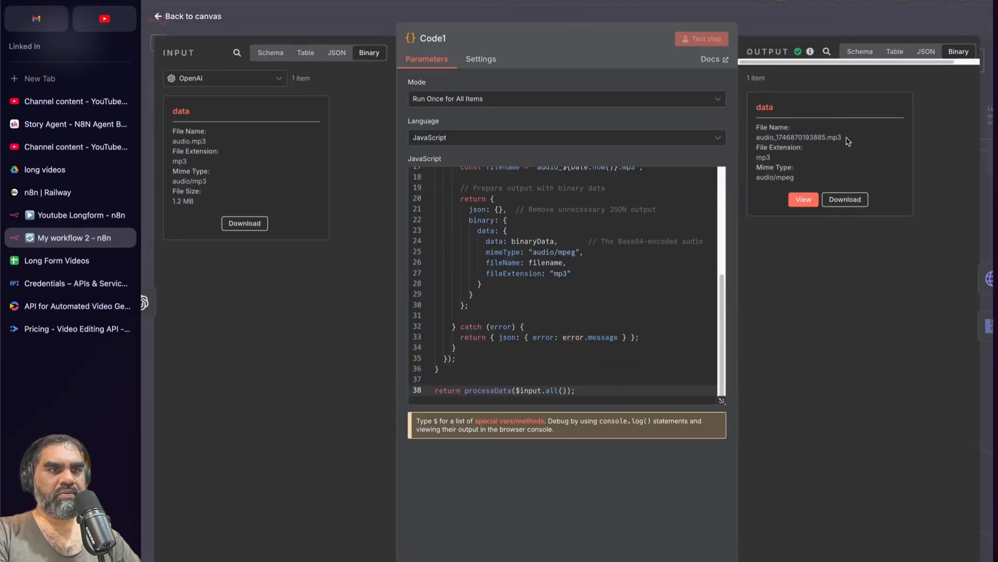
# - Compare the audio file name in the Code1 node's output with the one in its input
pyautogui.moveTo(849, 141); pyautogui.dragTo(757, 139)
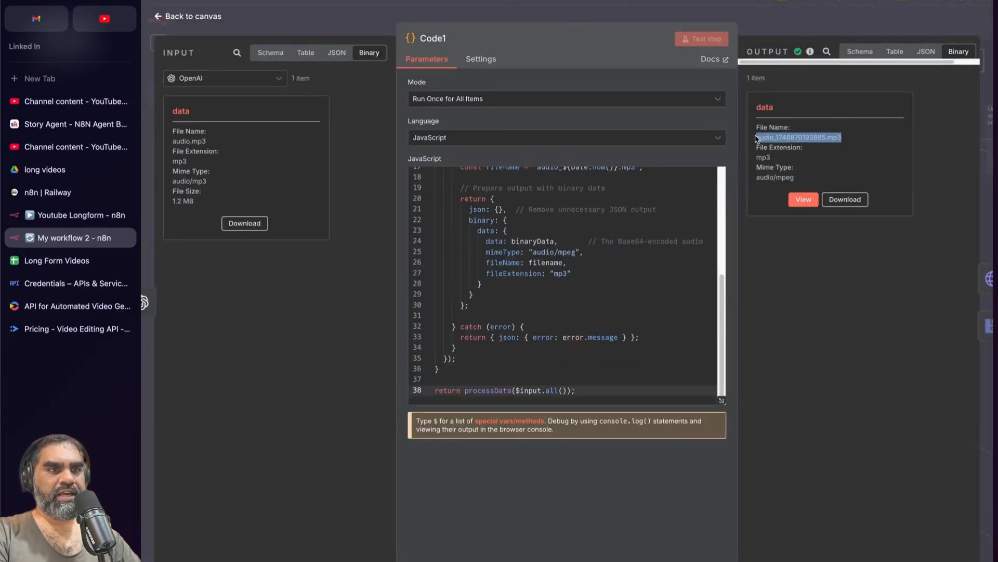
pyautogui.click(775, 154)
pyautogui.moveTo(207, 142)
pyautogui.mouseDown()
pyautogui.moveTo(165, 147)
pyautogui.moveTo(192, 141)
pyautogui.moveTo(197, 151)
pyautogui.mouseUp()
pyautogui.click(212, 157)
pyautogui.press('Escape')
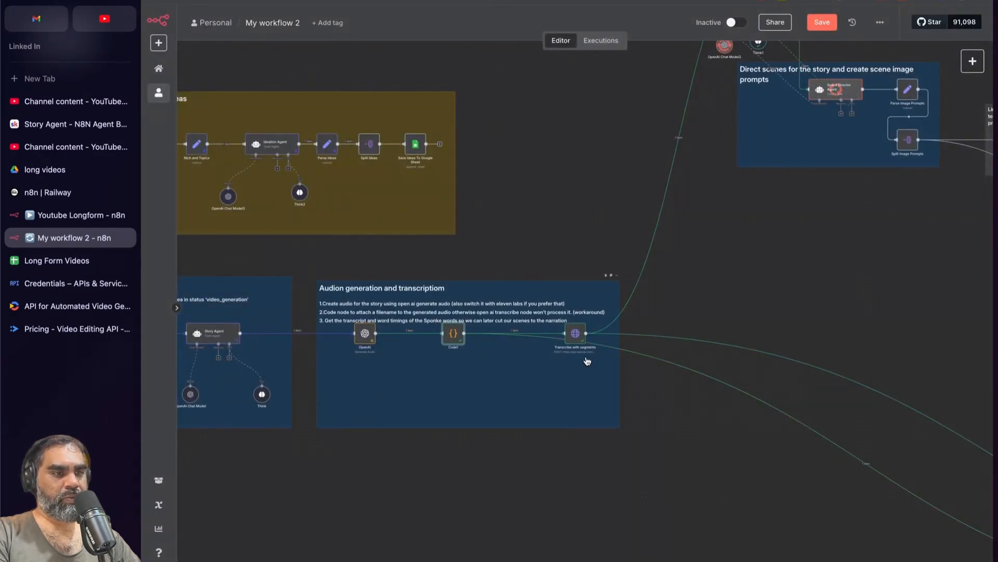
# - Open the Transcribe with segments node and inspect its input audio file and the word timings in its output
pyautogui.hscroll(3, 585, 375)
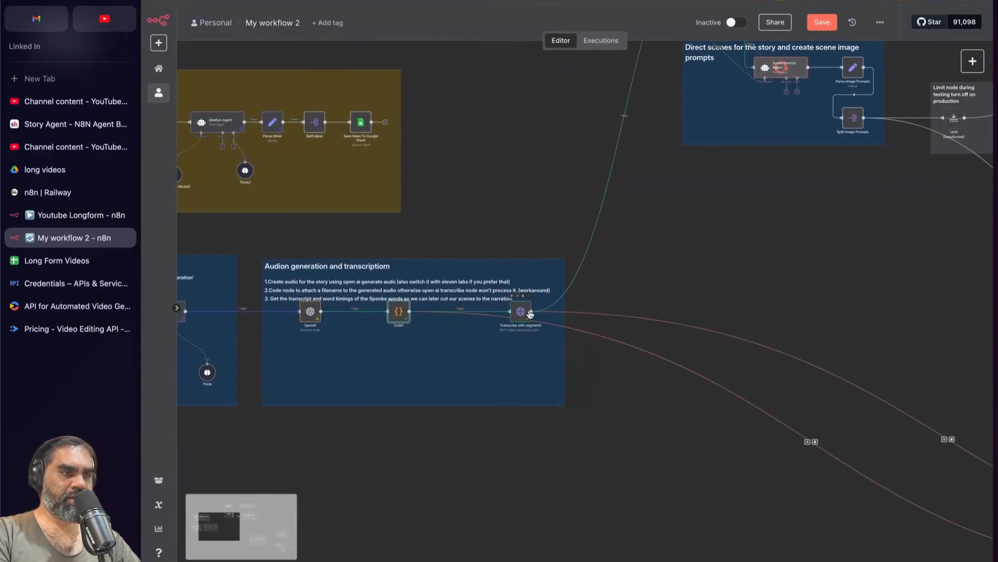
pyautogui.doubleClick(530, 314)
pyautogui.press('Escape')
pyautogui.scroll(-5, 574, 317)
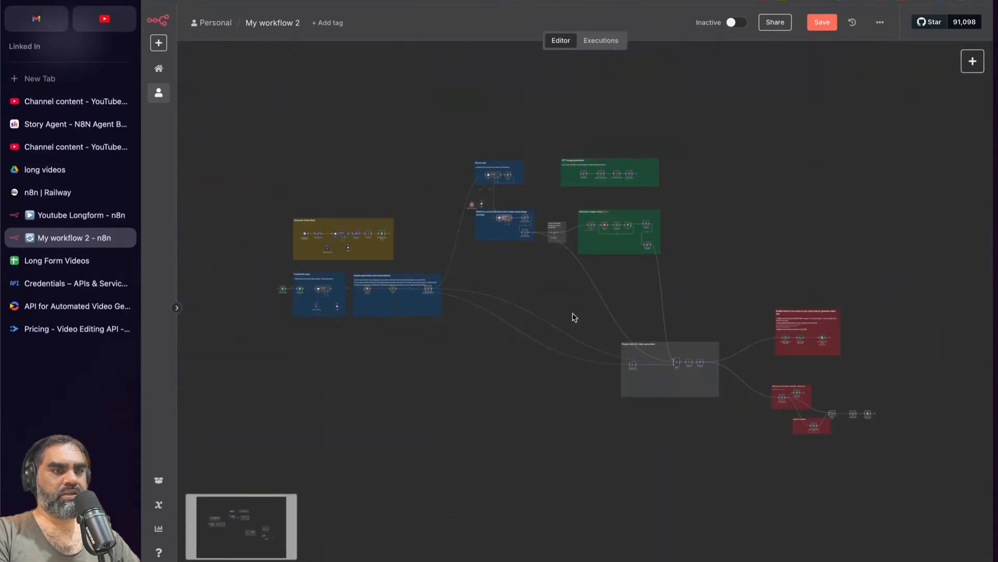
pyautogui.scroll(3, 574, 317)
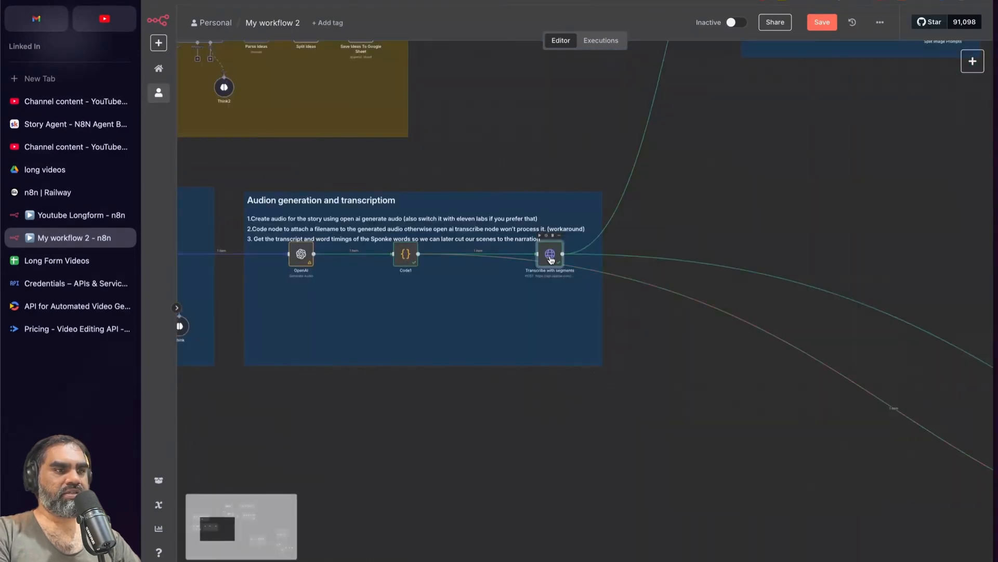
pyautogui.doubleClick(551, 259)
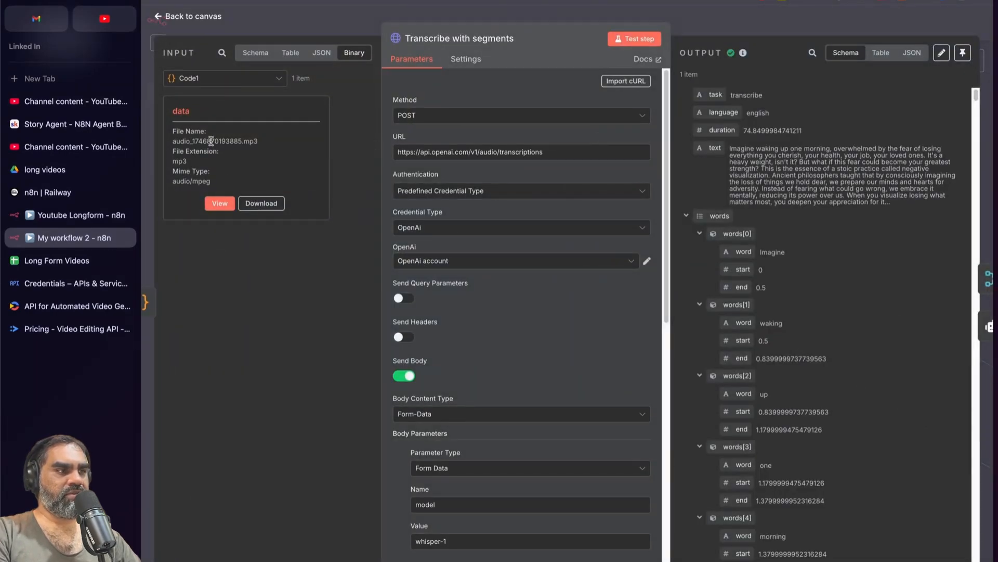
pyautogui.moveTo(189, 130); pyautogui.dragTo(221, 155)
pyautogui.click(687, 216)
pyautogui.click(687, 215)
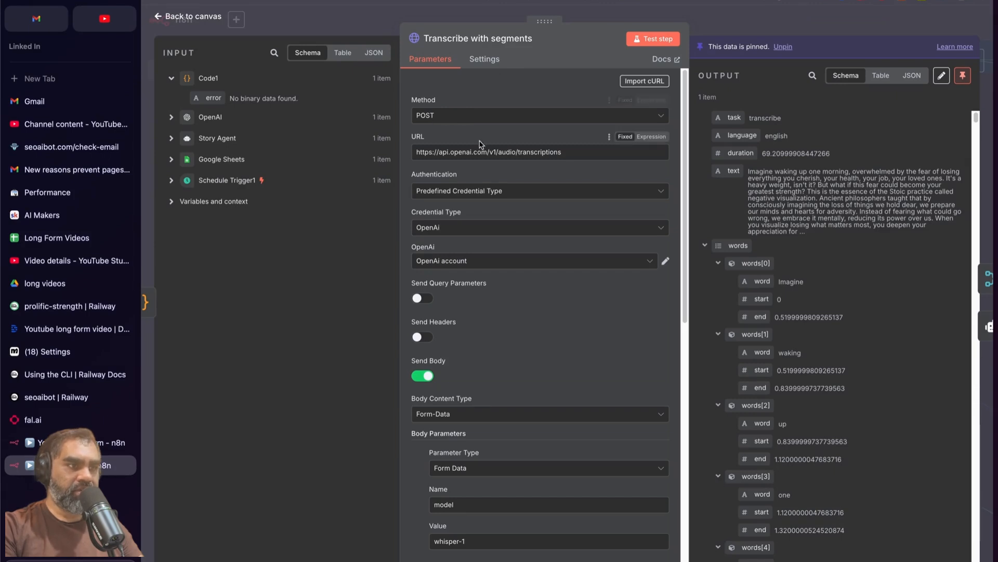
# - Inspect the OpenAI transcription endpoint URL in the expanded URL editor
pyautogui.doubleClick(433, 152)
pyautogui.click(440, 227)
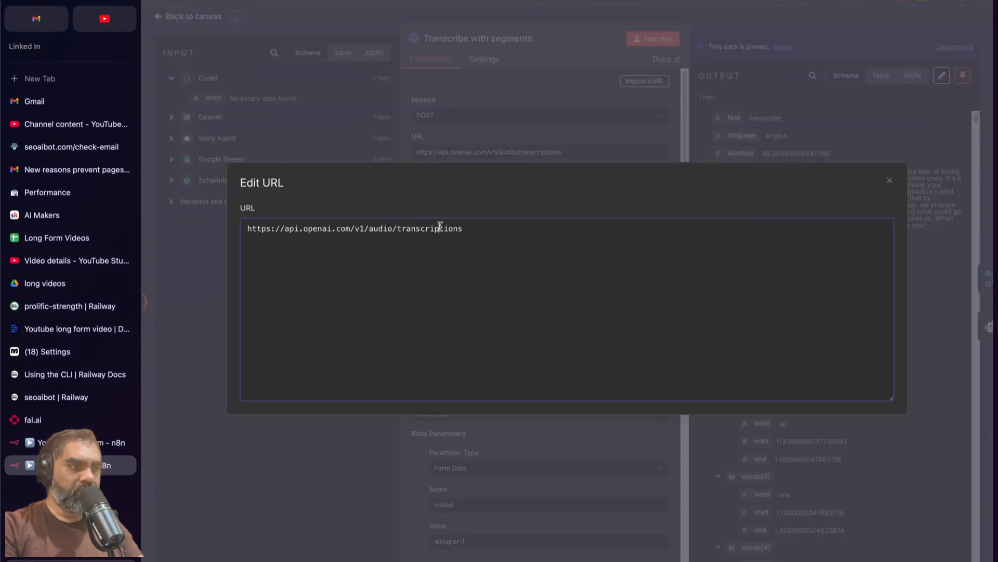
pyautogui.moveTo(354, 222); pyautogui.dragTo(479, 227)
pyautogui.press('Escape')
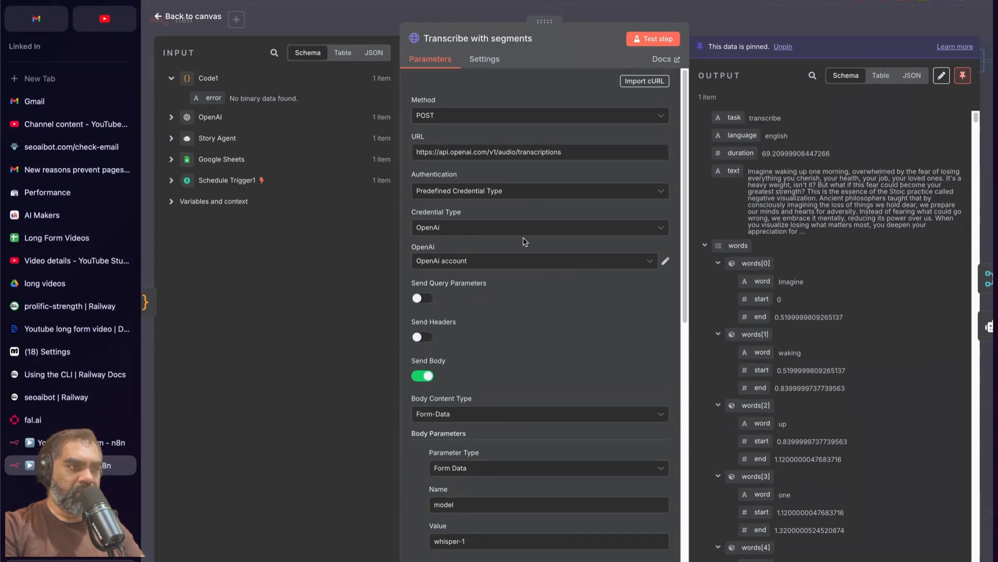
# - Review the transcription request's OpenAi credential, Form-Data body type and whisper-1 model parameter
pyautogui.click(635, 263)
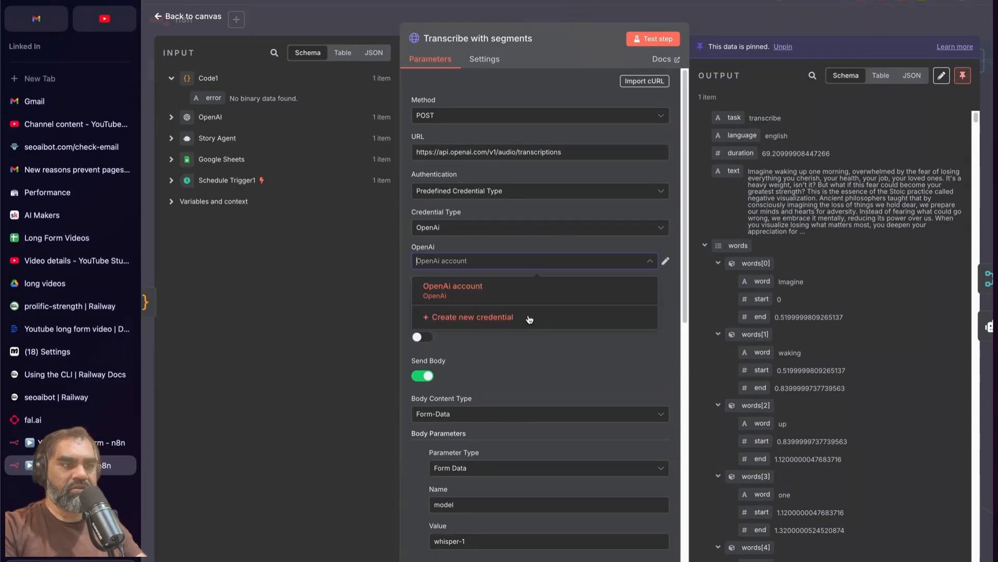
pyautogui.scroll(-2, 543, 361)
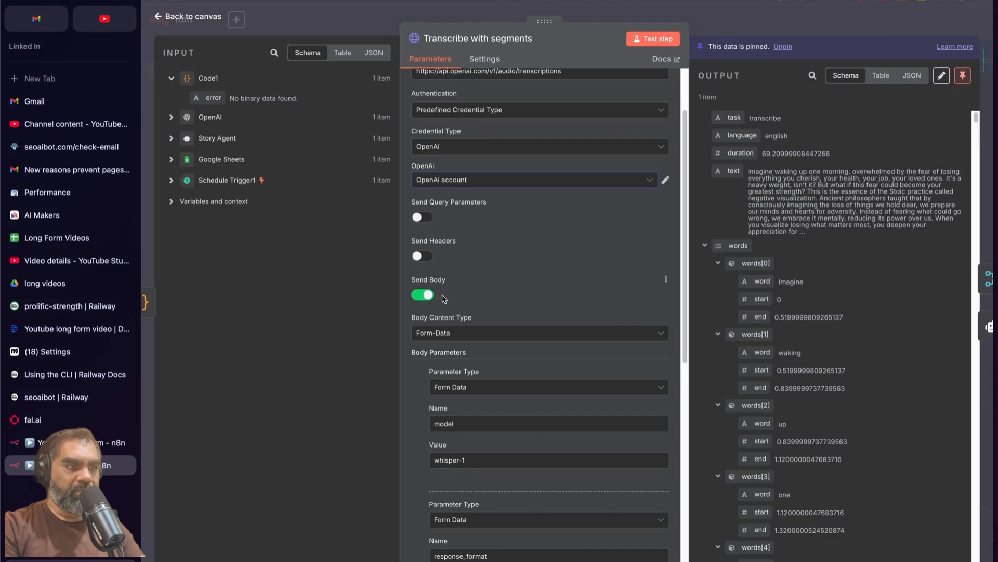
pyautogui.scroll(-2, 458, 310)
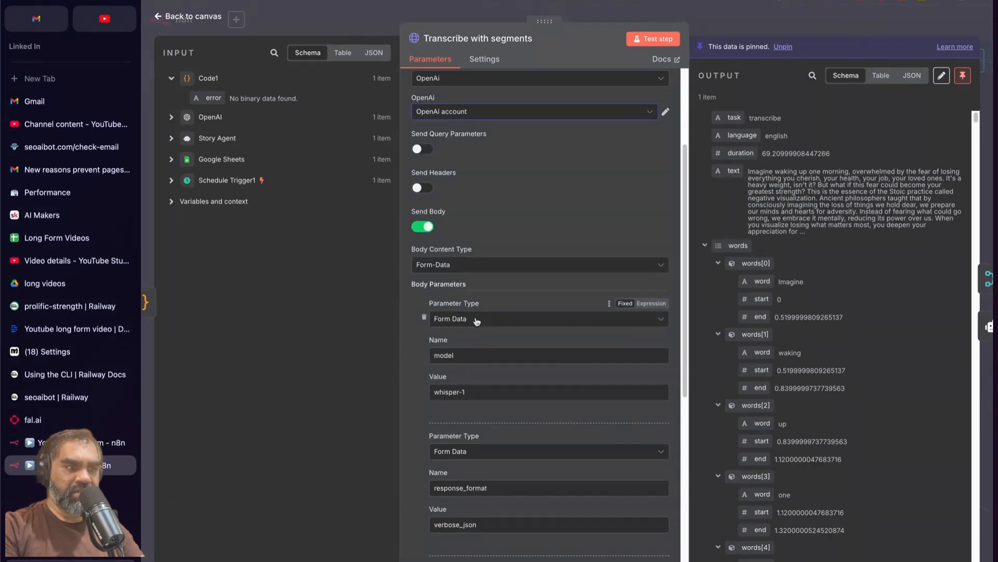
pyautogui.click(468, 391)
pyautogui.scroll(-4, 485, 311)
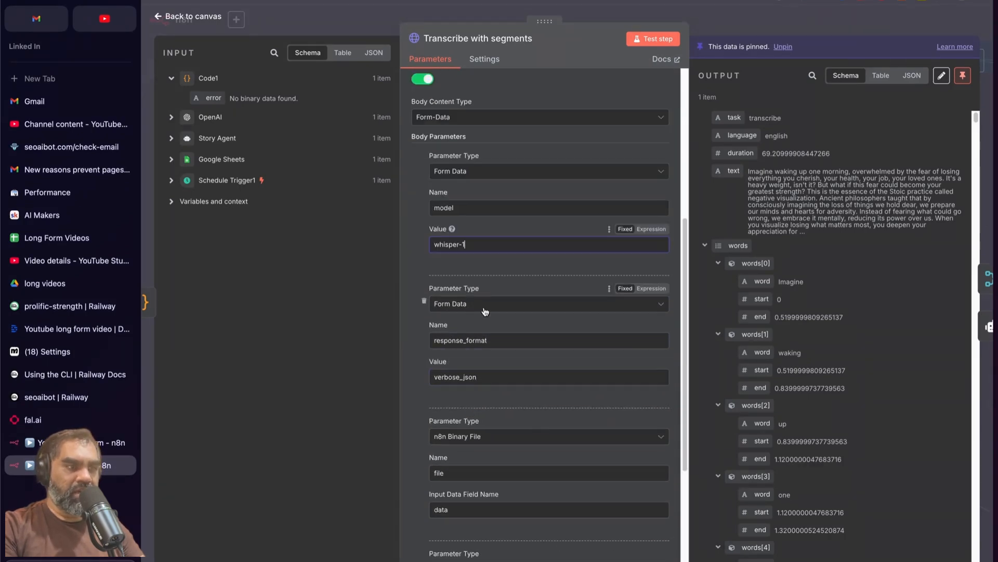
# - Check the transcription request's response_format, binary file and timestamp_granularities[] body parameters
pyautogui.doubleClick(466, 340)
pyautogui.moveTo(472, 377); pyautogui.dragTo(434, 376)
pyautogui.scroll(-4, 493, 323)
pyautogui.scroll(2, 500, 312)
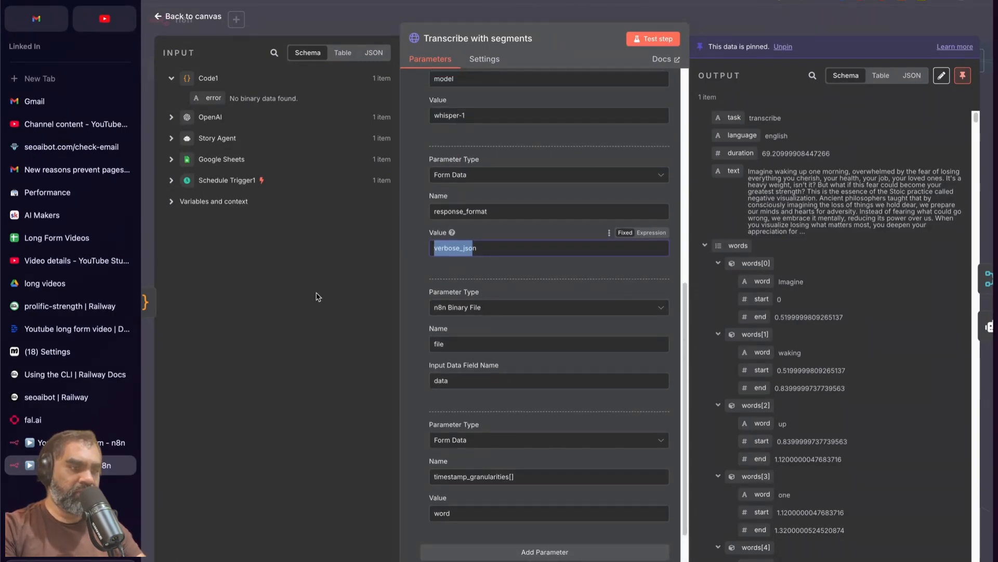
pyautogui.scroll(-2, 520, 406)
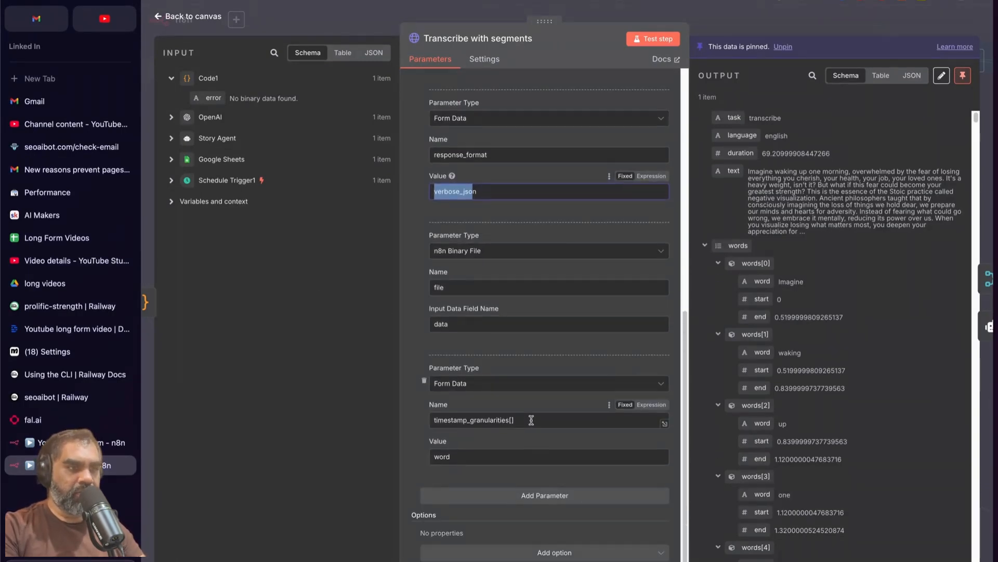
pyautogui.moveTo(527, 418); pyautogui.dragTo(427, 422)
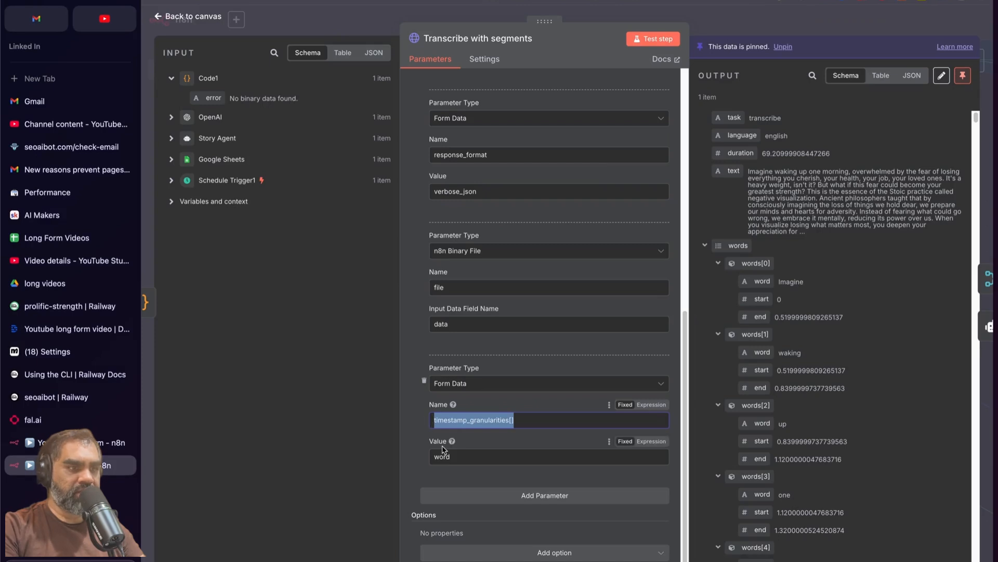
# - Examine the word-level entries with their start and end times in the Transcribe with segments output against the word granularity parameter
pyautogui.click(720, 264)
pyautogui.click(720, 282)
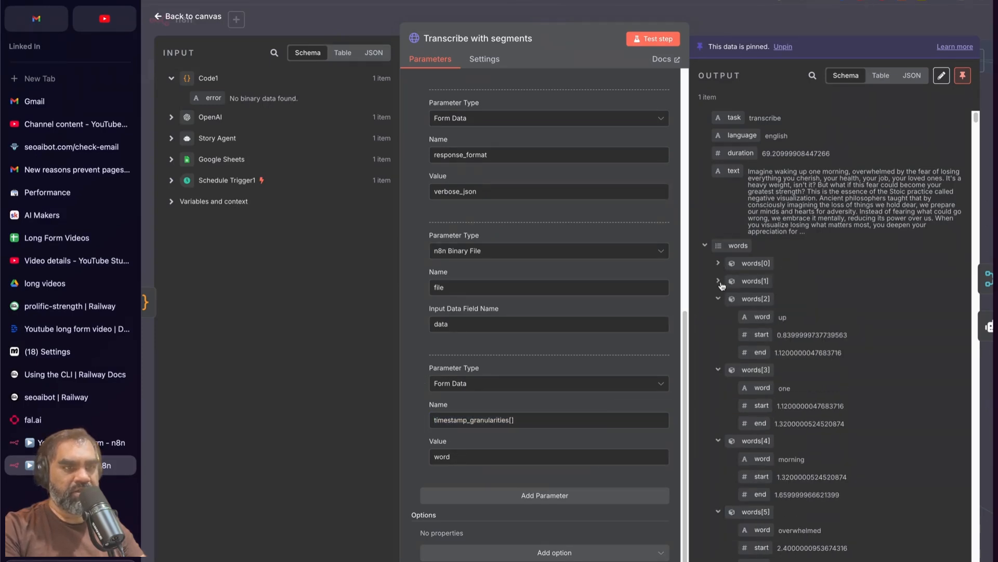
pyautogui.click(718, 282)
pyautogui.click(718, 264)
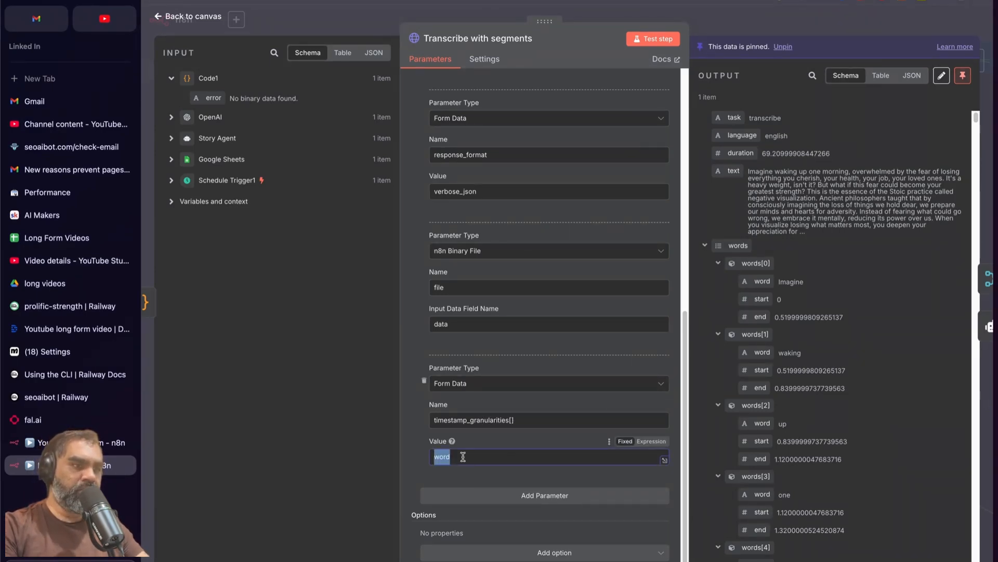
pyautogui.scroll(-1, 723, 234)
pyautogui.click(719, 232)
pyautogui.click(719, 232)
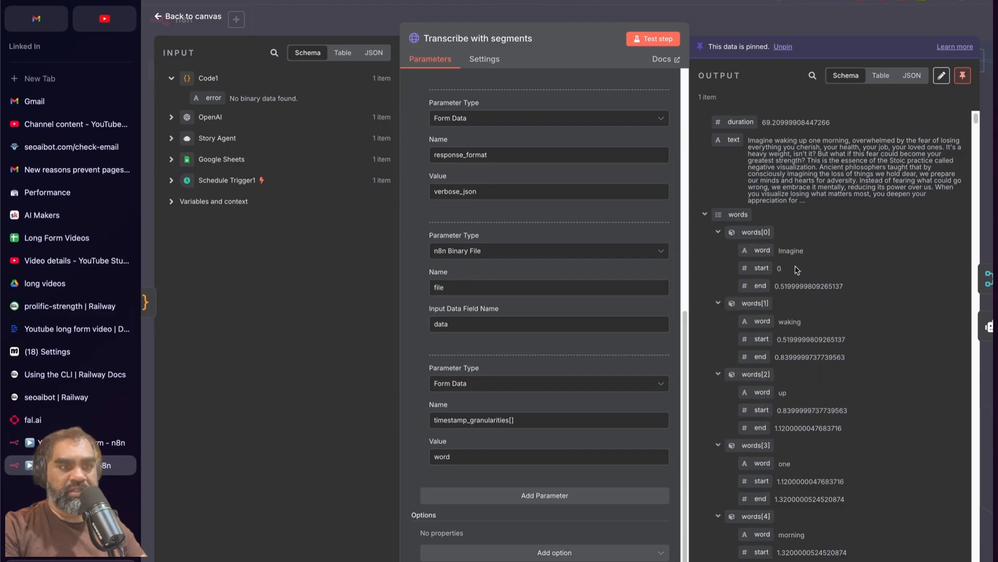
pyautogui.scroll(-7, 793, 274)
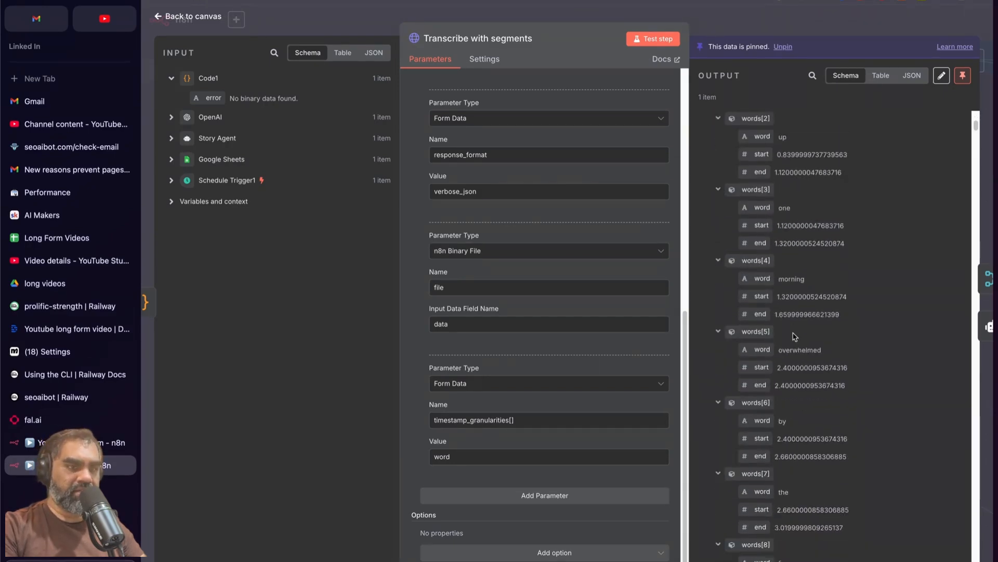
pyautogui.scroll(-1, 793, 332)
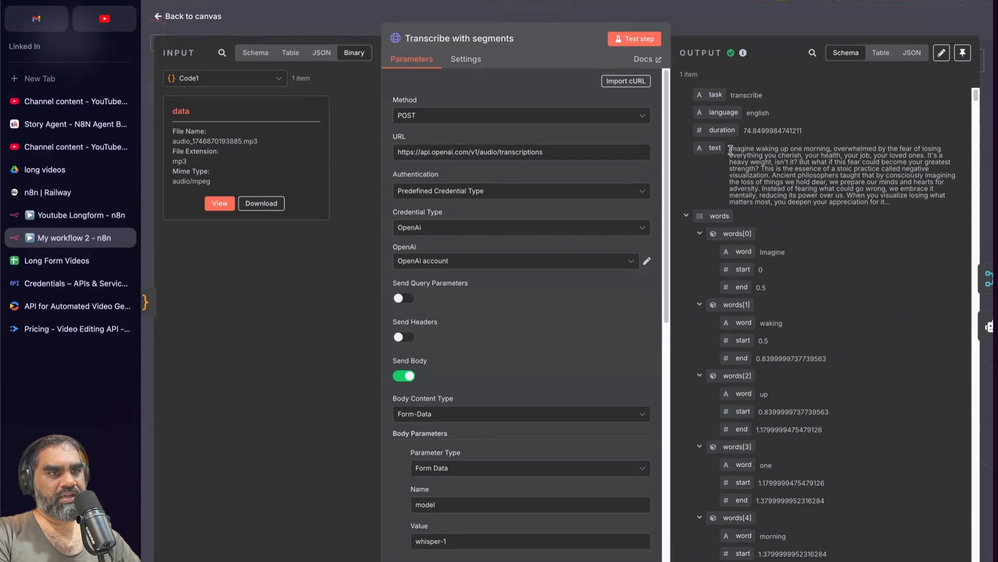
# - Read the transcript text and compare the word start times in the Transcribe with segments output, then close the node
pyautogui.moveTo(730, 151); pyautogui.dragTo(841, 203)
pyautogui.click(875, 203)
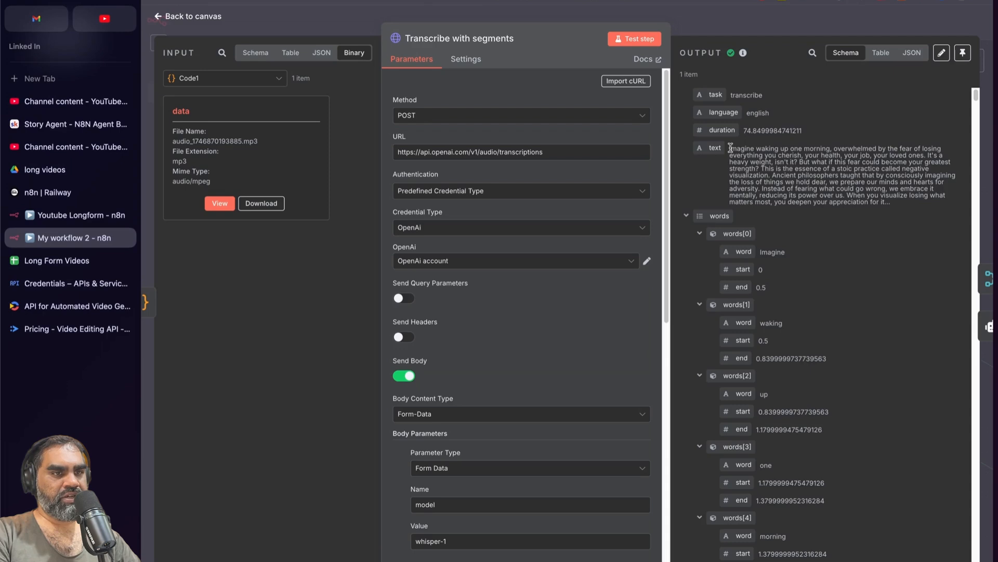
pyautogui.scroll(-2, 731, 148)
pyautogui.doubleClick(762, 182)
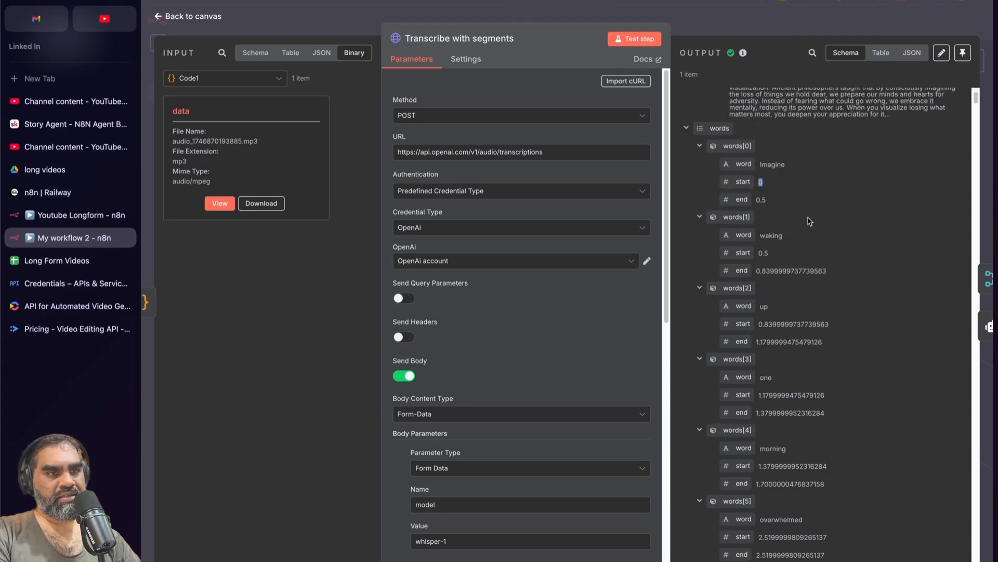
pyautogui.moveTo(774, 254); pyautogui.dragTo(758, 258)
pyautogui.scroll(-4, 798, 257)
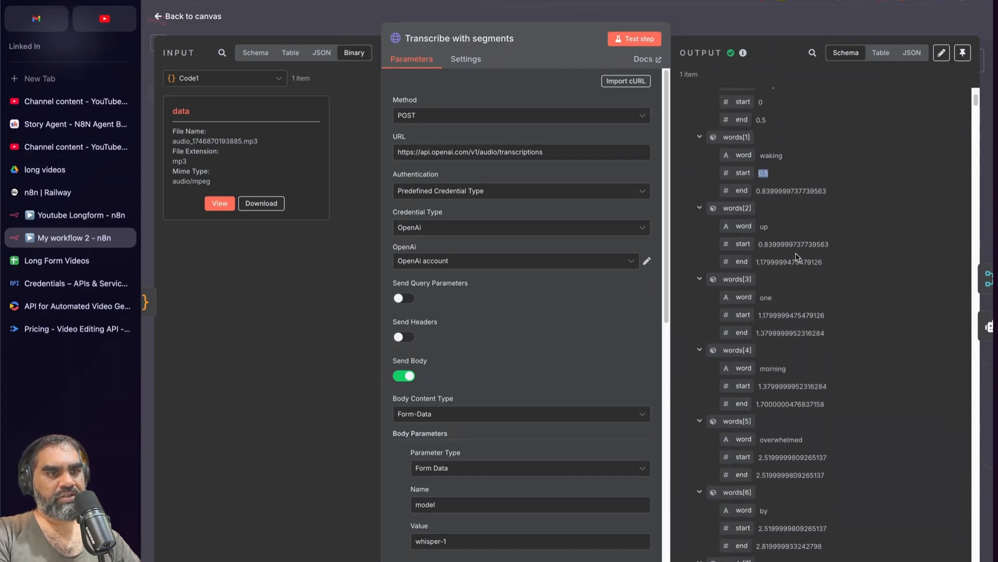
pyautogui.doubleClick(765, 203)
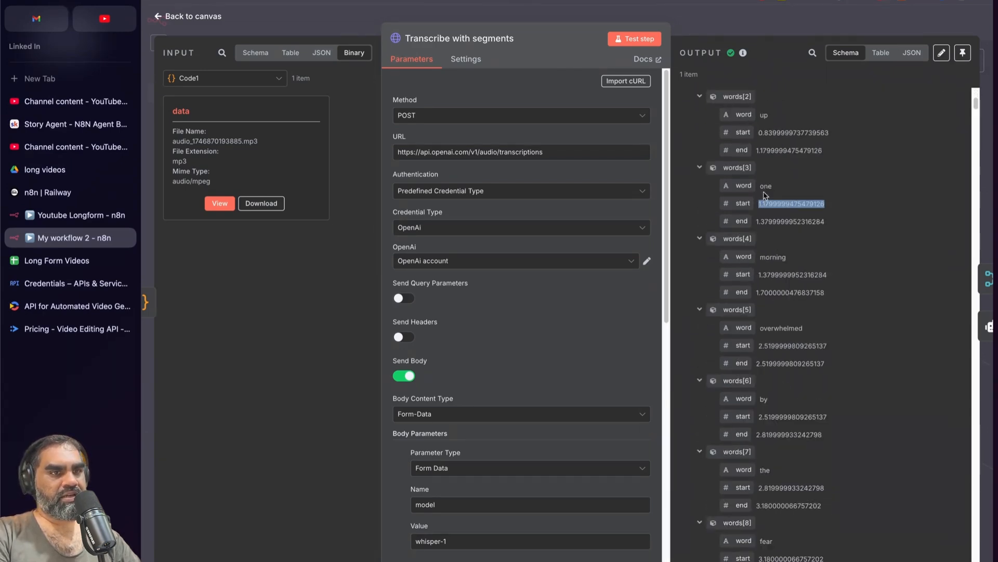
pyautogui.press('Escape')
# - Follow the canvas from the Transcribe with segments node to the Scene cuts section and the Scene Director Agent
pyautogui.hscroll(1, 590, 316)
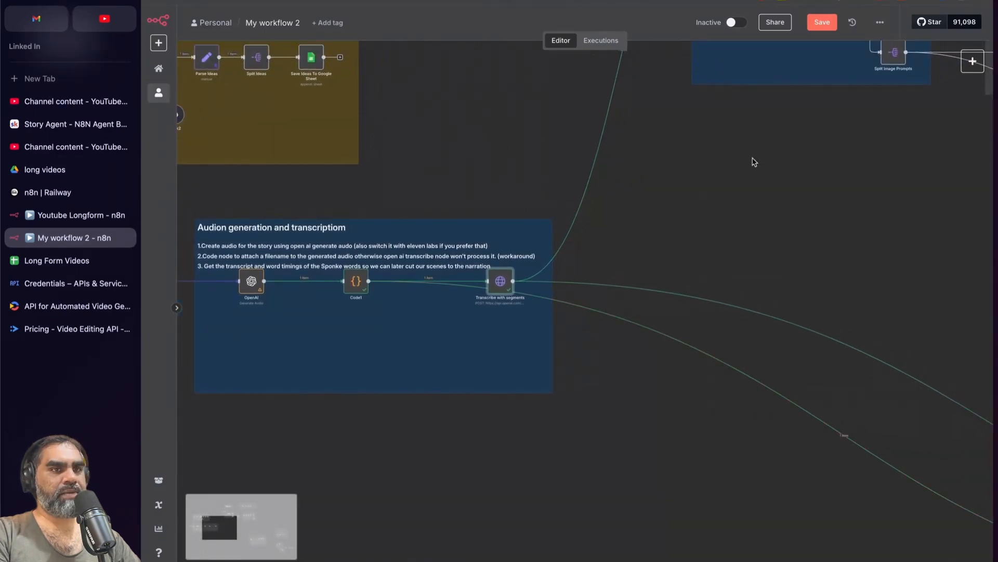
pyautogui.scroll(-2, 736, 200)
pyautogui.scroll(3, 736, 201)
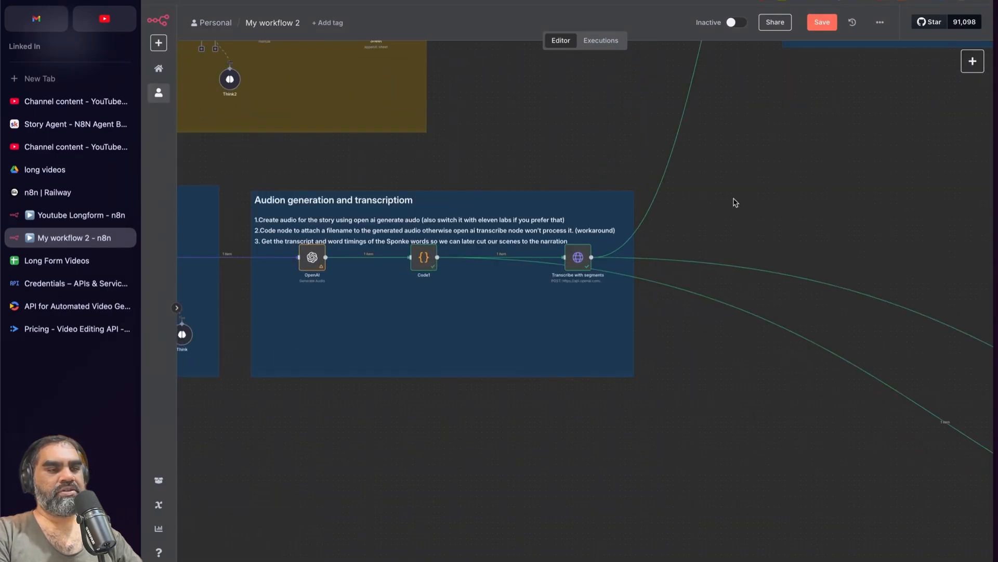
pyautogui.moveTo(581, 256)
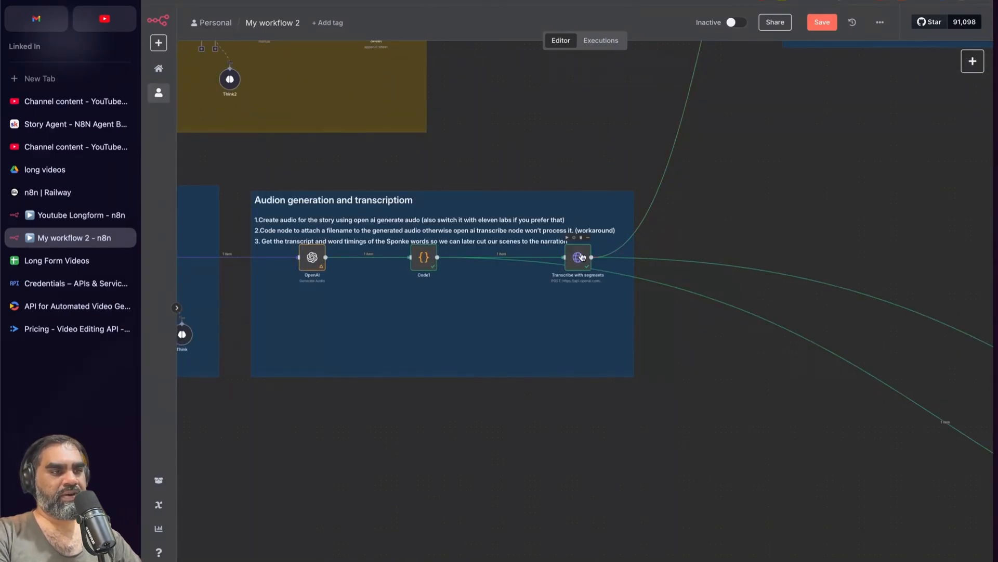
pyautogui.press('1')
pyautogui.scroll(5, 570, 357)
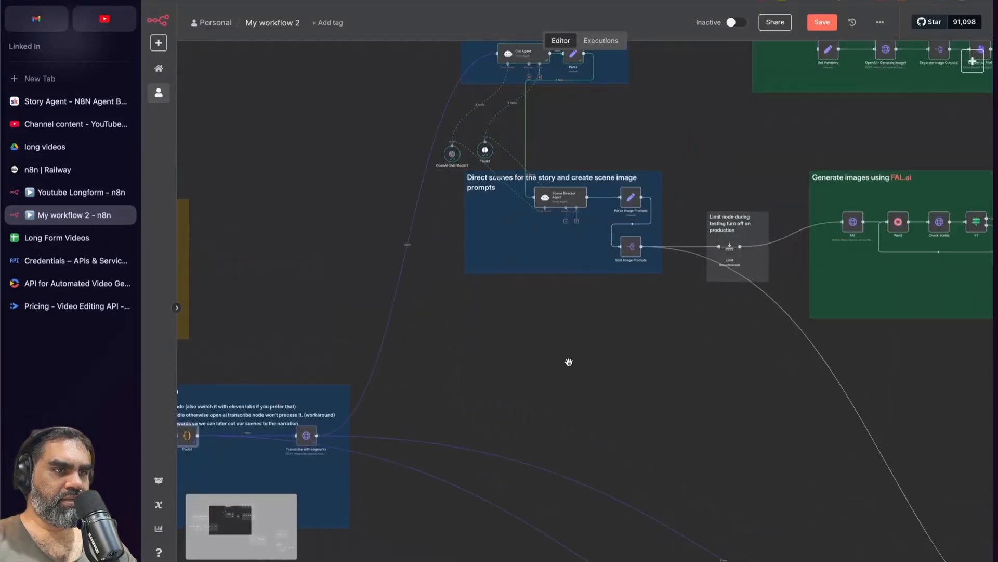
pyautogui.scroll(3, 568, 362)
pyautogui.moveTo(521, 192)
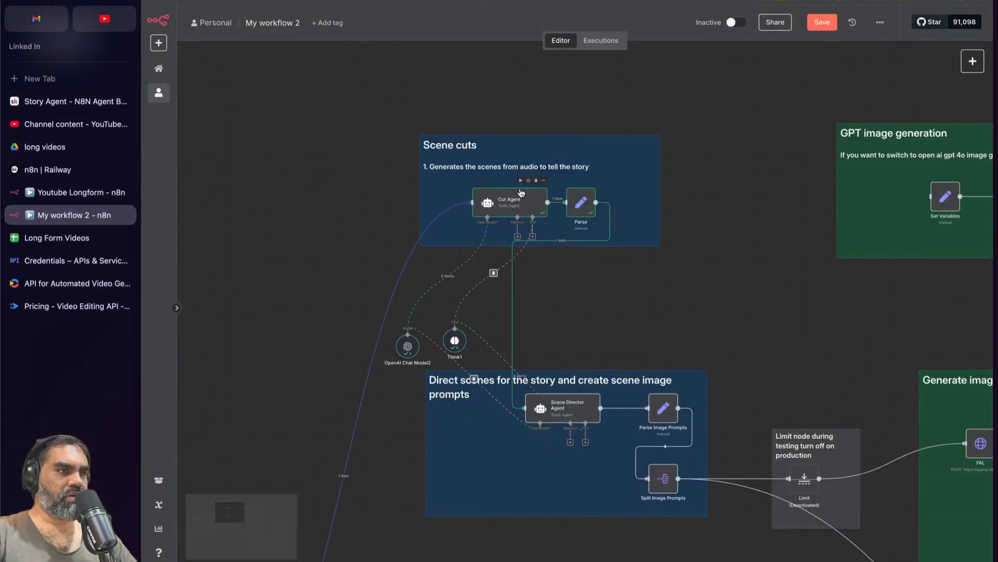
pyautogui.moveTo(596, 399)
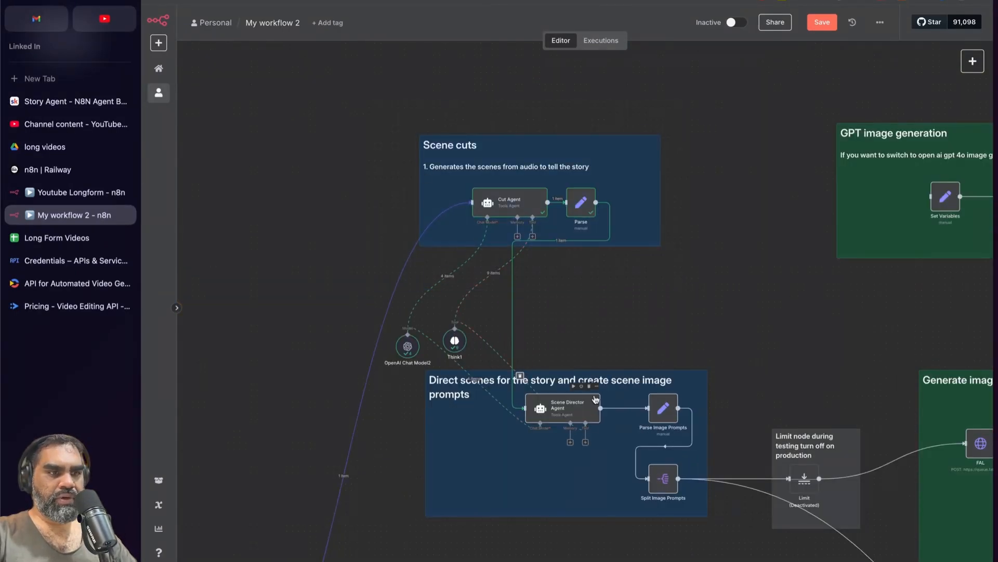
# - Select the Scene cuts section with its Cut Agent and Parse nodes to single it out, then clear the selection
pyautogui.moveTo(376, 98); pyautogui.dragTo(690, 280)
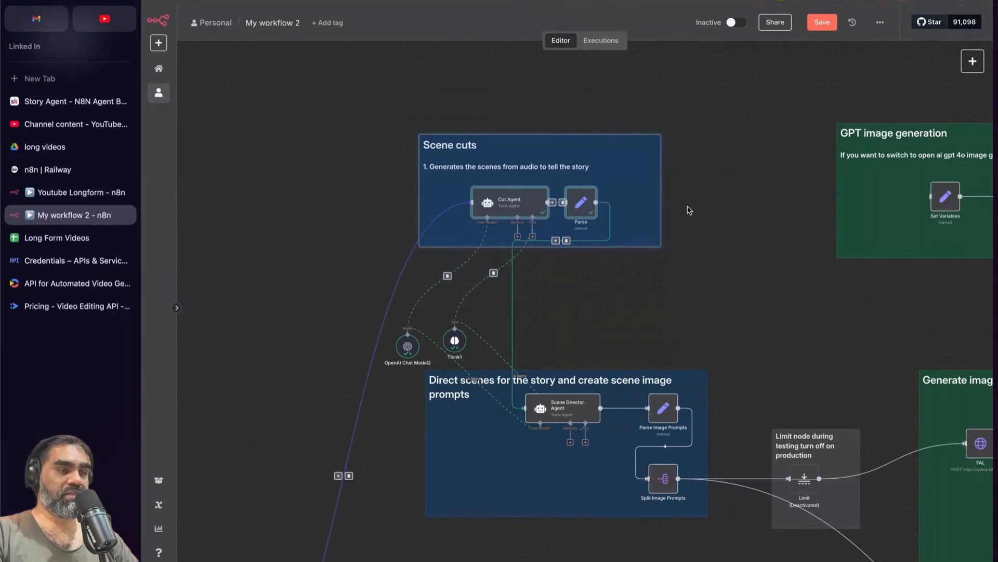
pyautogui.moveTo(361, 93); pyautogui.dragTo(714, 311)
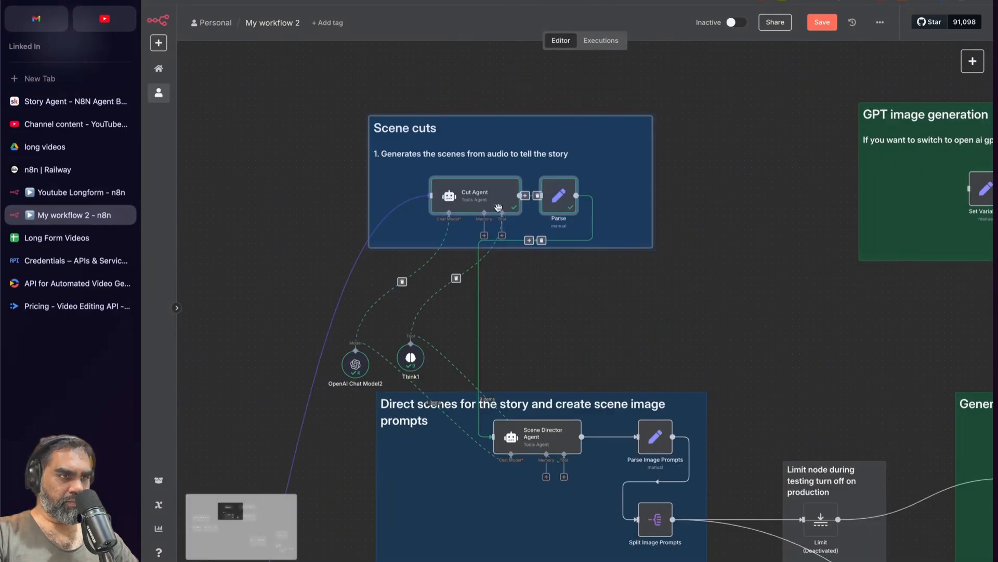
pyautogui.scroll(2, 499, 208)
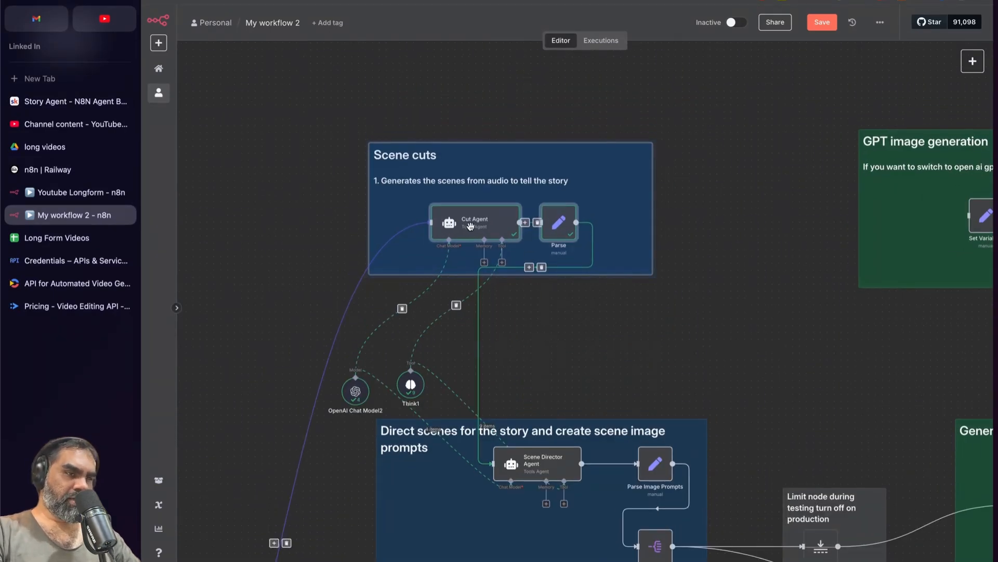
pyautogui.click(323, 225)
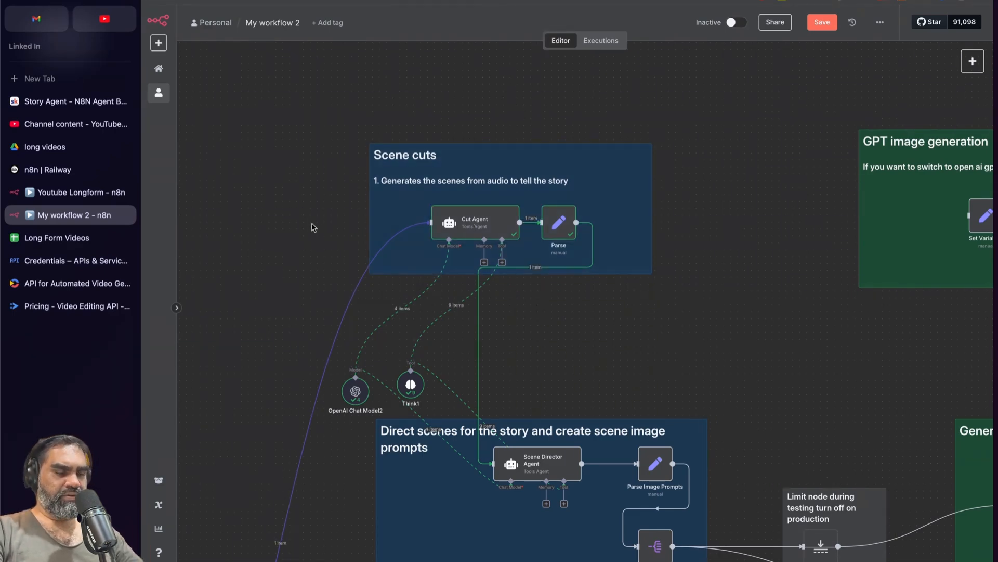
# - Open the Cut Agent's user prompt in the expanded expression editor and read its instruction on cutting 2-5 seconds scenes
pyautogui.doubleClick(483, 223)
pyautogui.moveTo(381, 92); pyautogui.dragTo(536, 94)
pyautogui.click(536, 103)
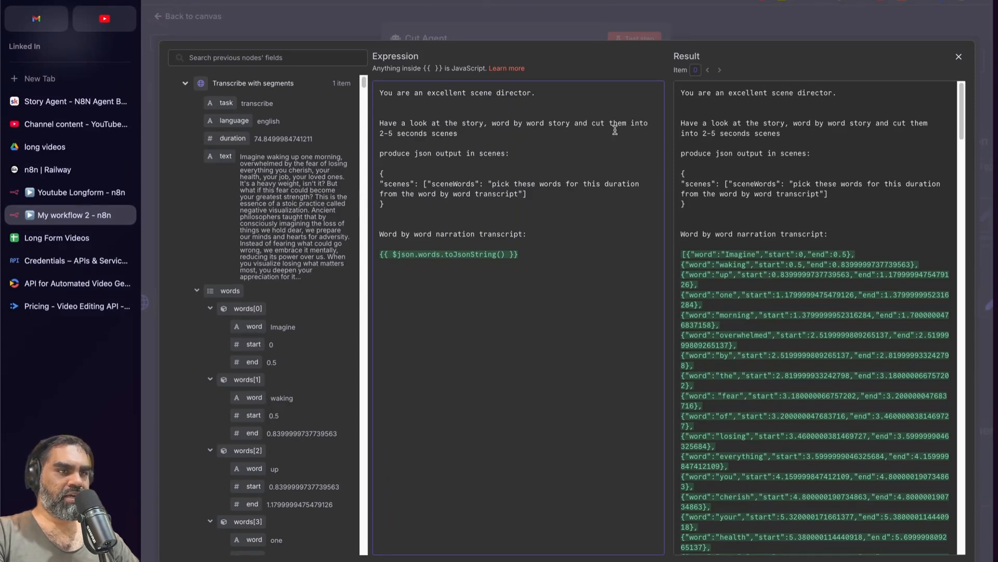
pyautogui.moveTo(395, 134); pyautogui.dragTo(481, 133)
# - Reword the prompt's output line to "produce json output with scenes:" and check the sceneWords JSON format below it
pyautogui.click(409, 153)
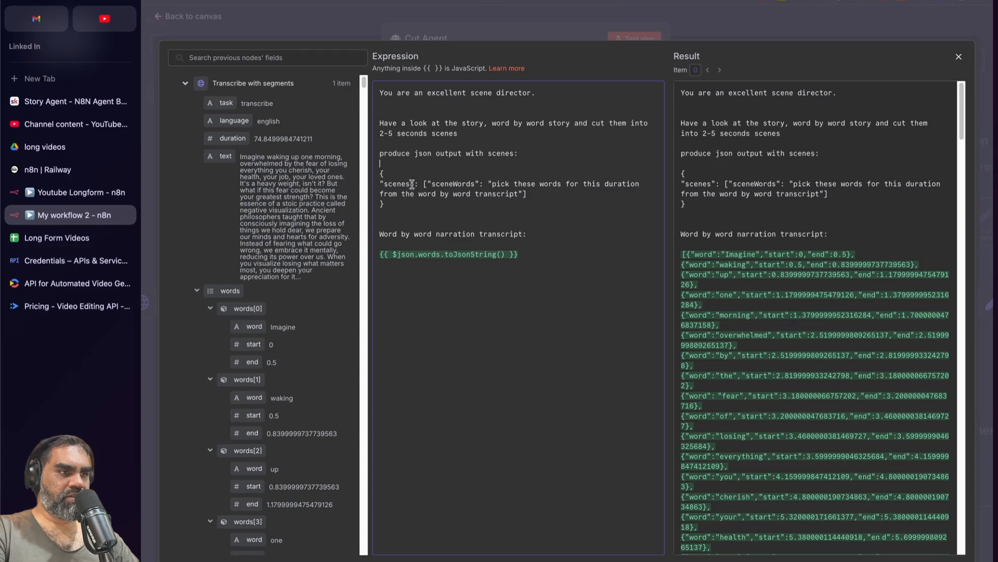
pyautogui.doubleClick(446, 184)
pyautogui.click(488, 185)
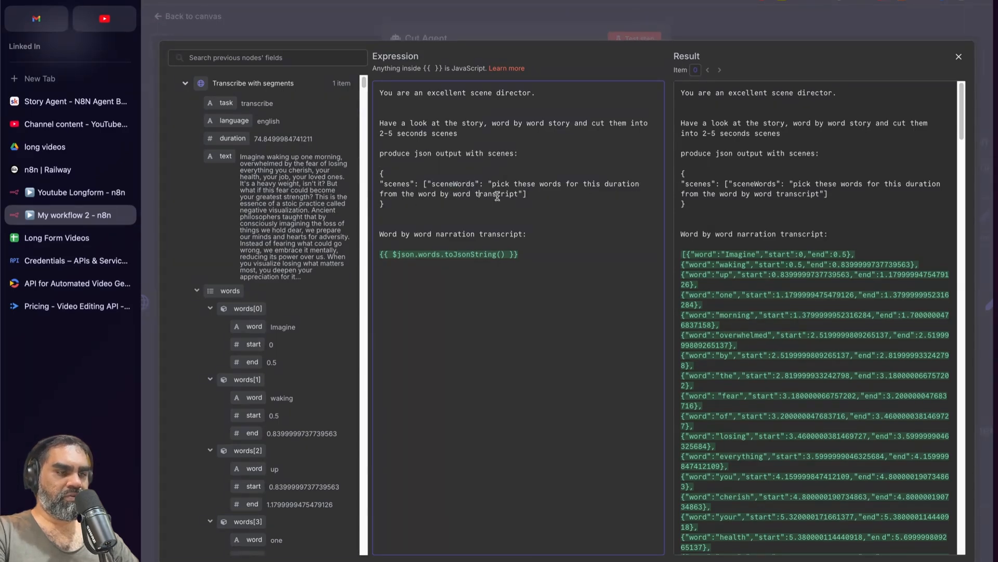
# - Examine the word by word narration transcript part of the Cut Agent prompt
pyautogui.moveTo(379, 234); pyautogui.dragTo(549, 237)
pyautogui.click(549, 237)
pyautogui.scroll(-4, 847, 285)
pyautogui.scroll(4, 845, 285)
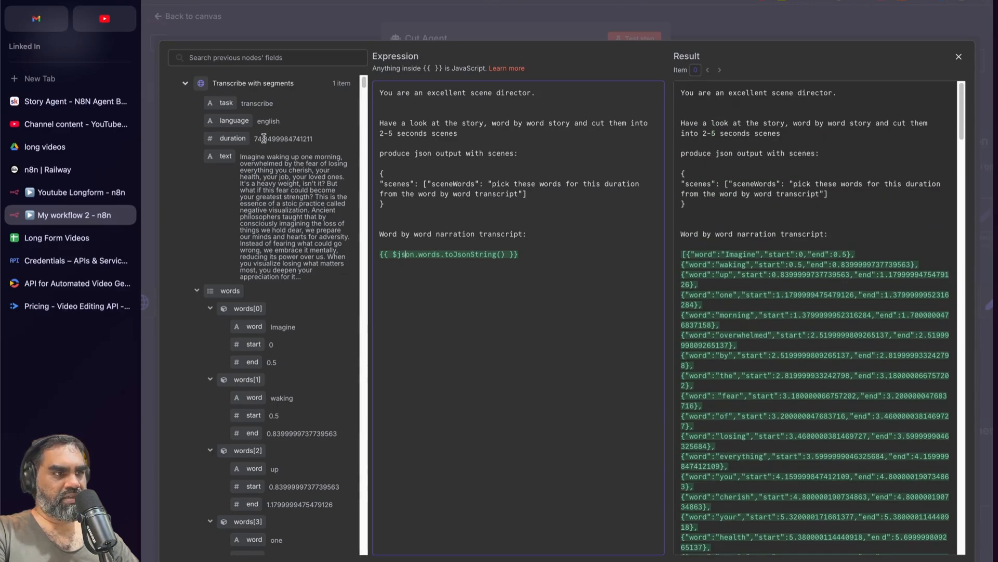
# - Insert the words field from Transcribe with segments as the prompt's narration transcript, using the expression {{ $json.words.toJsonString() }}
pyautogui.moveTo(230, 290); pyautogui.dragTo(515, 312)
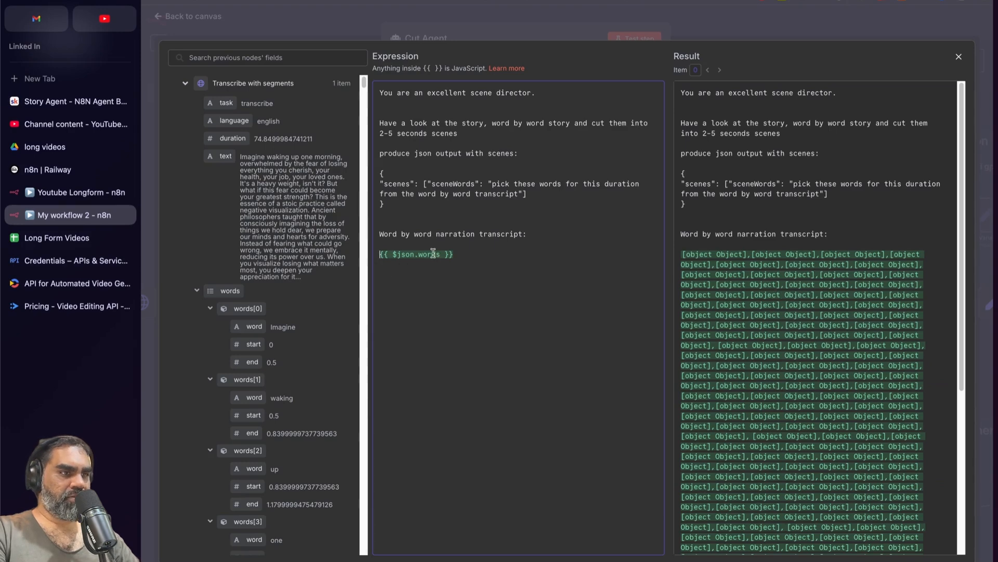
pyautogui.click(441, 254)
pyautogui.write('.toJsonString()')
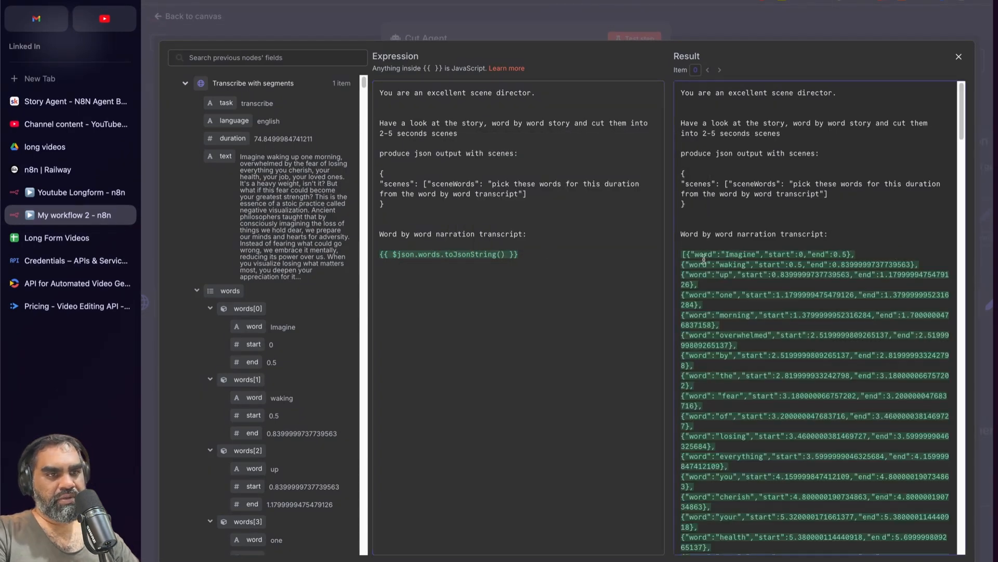
# - Examine the resolved word timings in the Cut Agent prompt's result preview
pyautogui.moveTo(764, 243); pyautogui.dragTo(681, 369)
pyautogui.scroll(-5, 766, 399)
pyautogui.scroll(-4, 766, 400)
# - Close the expression editor and inspect the scenes JSON in the Cut Agent's output
pyautogui.click(533, 275)
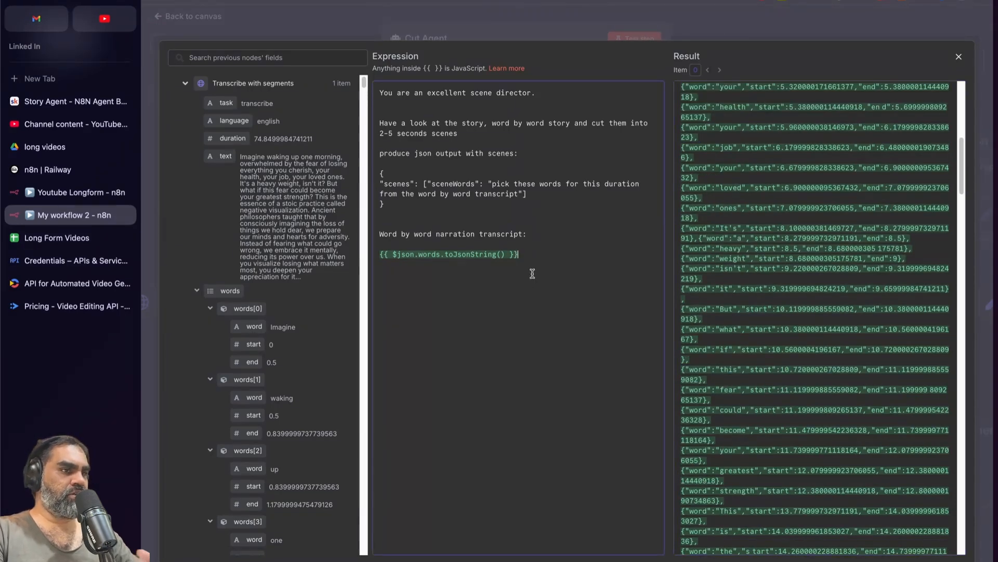
pyautogui.click(306, 27)
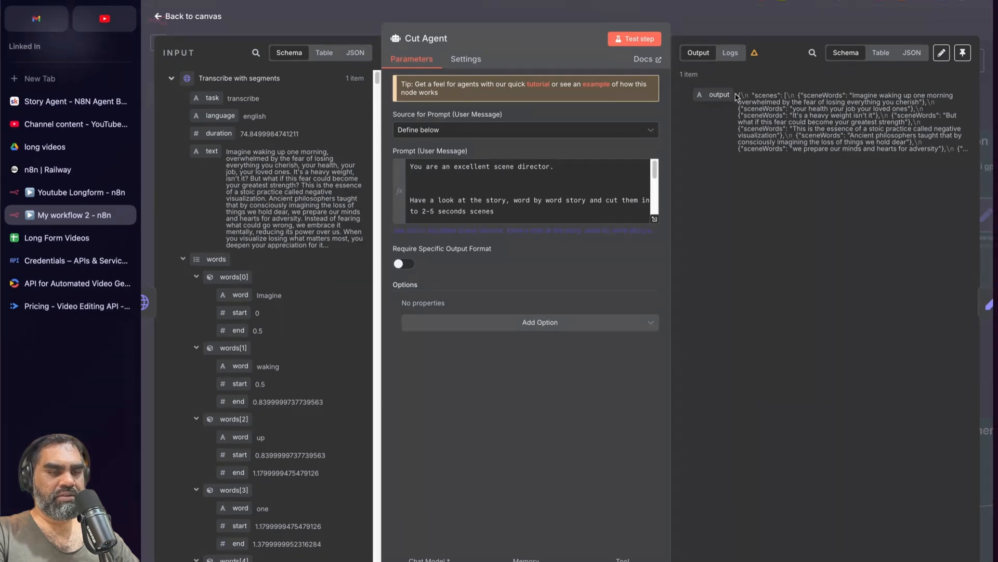
pyautogui.moveTo(744, 99); pyautogui.dragTo(973, 150)
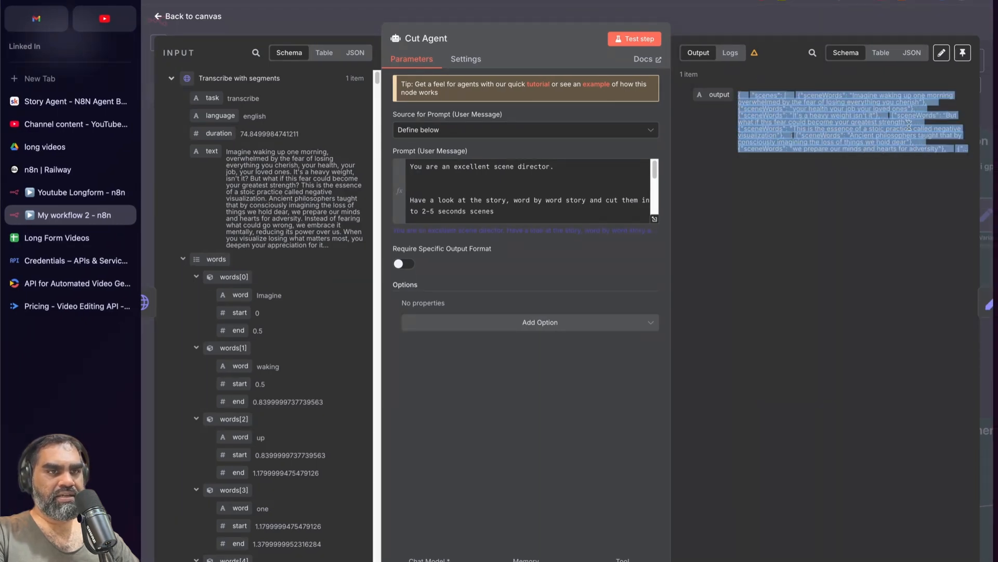
# - Show the Cut Agent's output as JSON, examine its scenes text and return to the canvas
pyautogui.click(913, 53)
pyautogui.moveTo(736, 127); pyautogui.dragTo(871, 416)
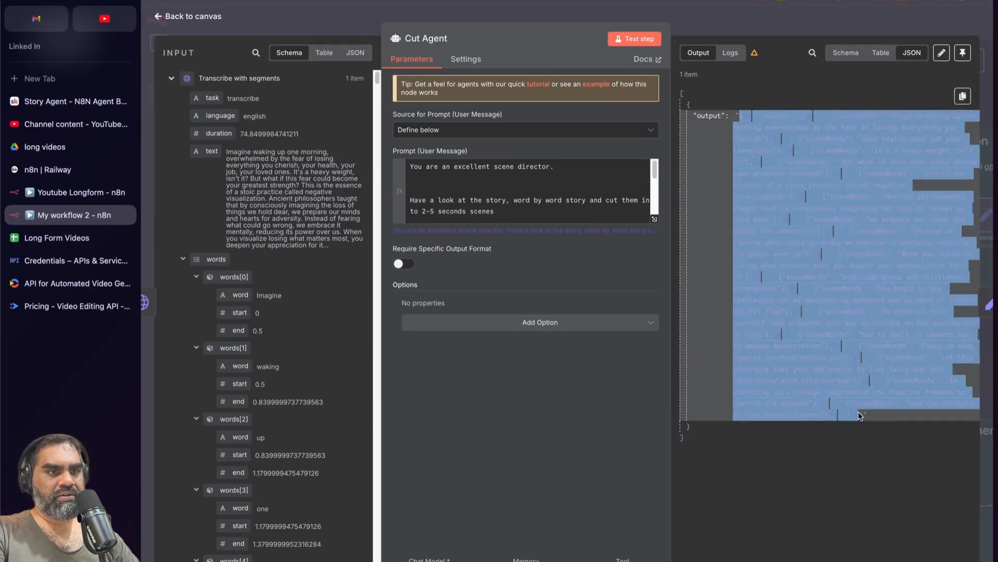
pyautogui.click(426, 20)
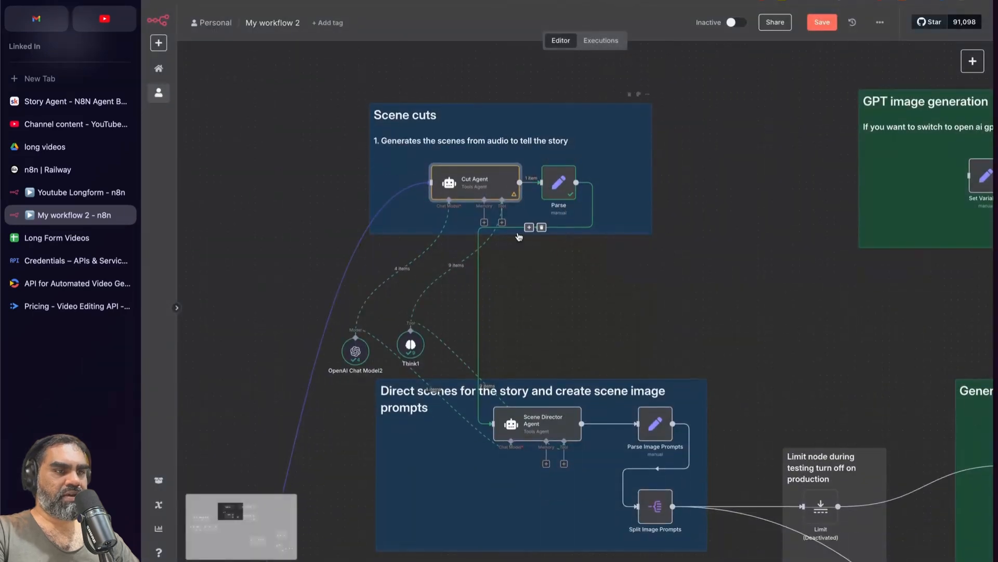
# - Insert the Cut Agent's output field into the Parse node's object value, remove the duplicate {{ $json.output }} expression and close the node
pyautogui.doubleClick(557, 144)
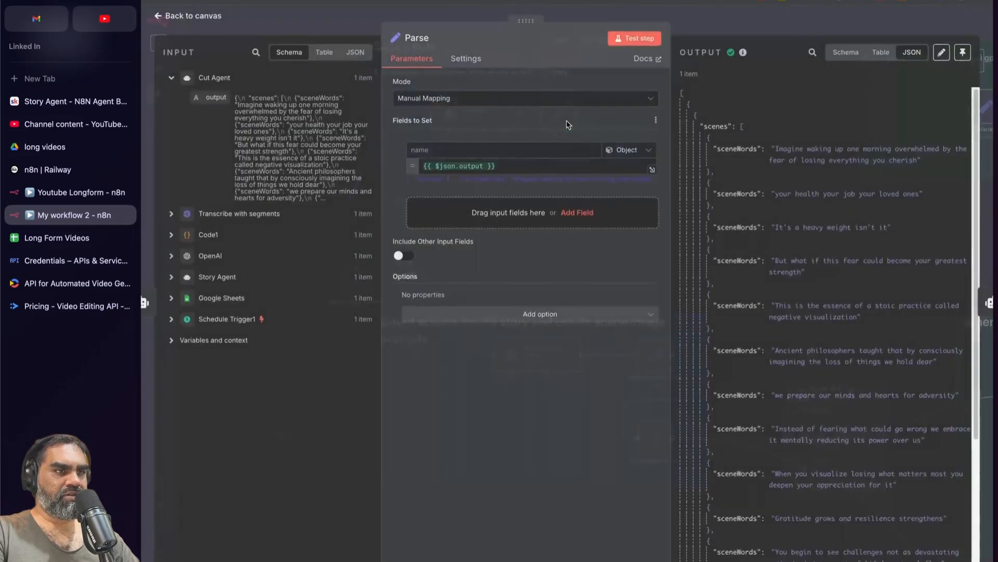
pyautogui.press('Escape')
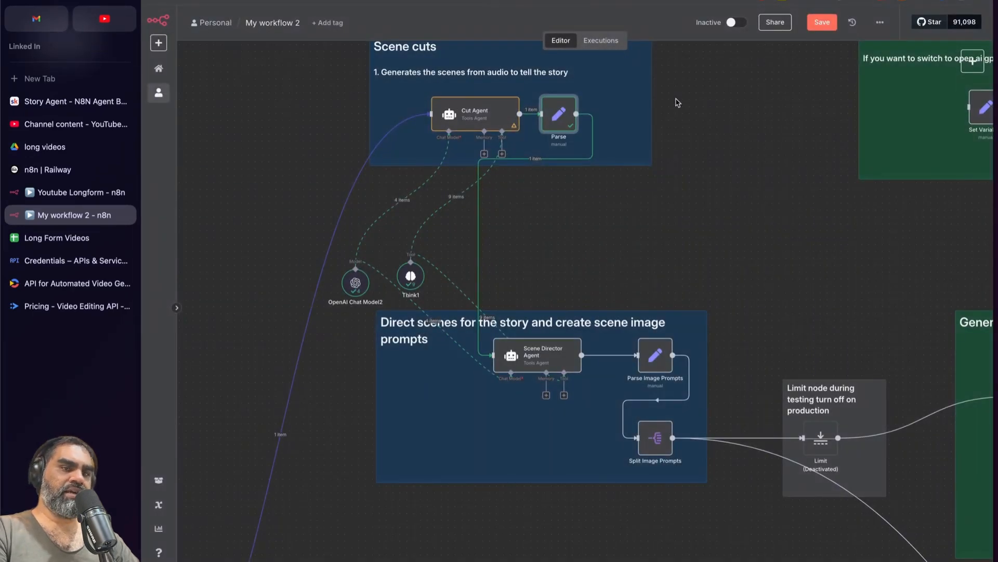
pyautogui.click(973, 61)
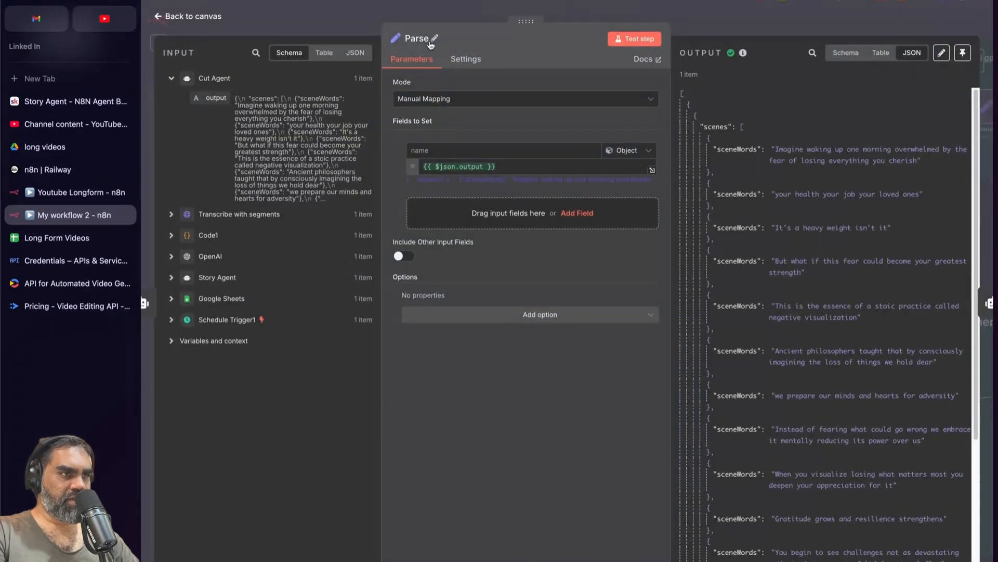
pyautogui.moveTo(204, 101); pyautogui.dragTo(494, 166)
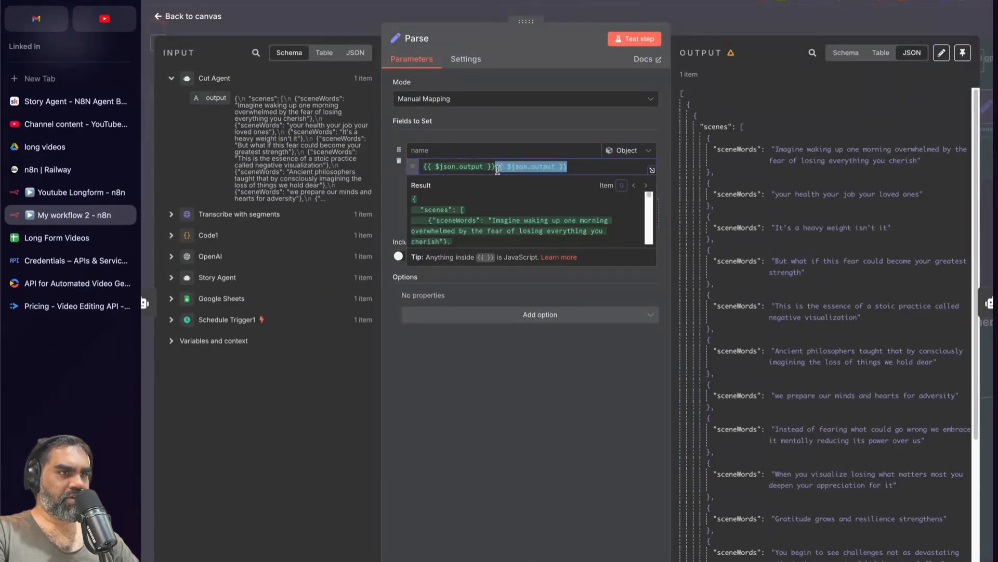
pyautogui.press('BackSpace')
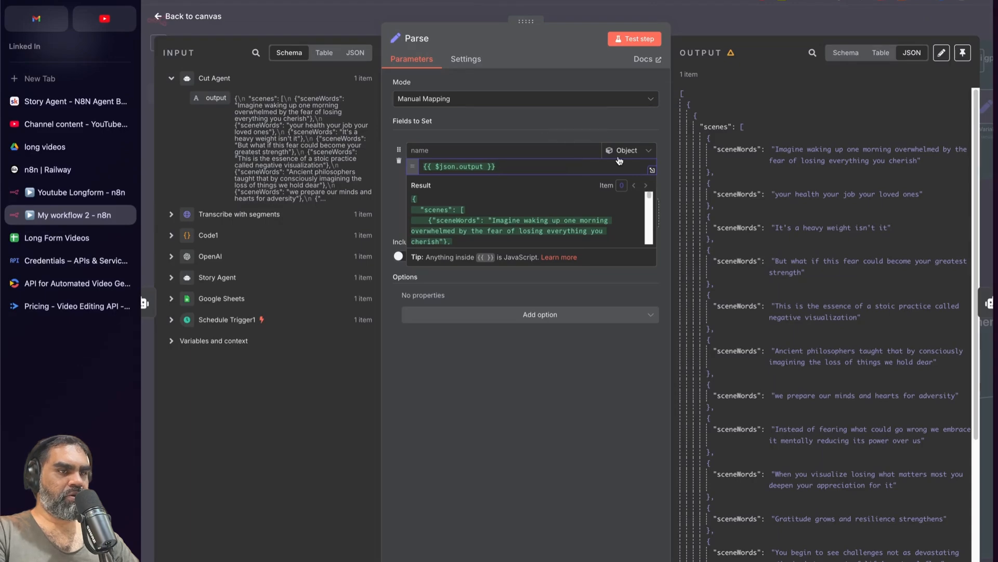
pyautogui.click(294, 15)
# - Check the model and response format set in the OpenAI Chat Model2 node
pyautogui.doubleClick(367, 284)
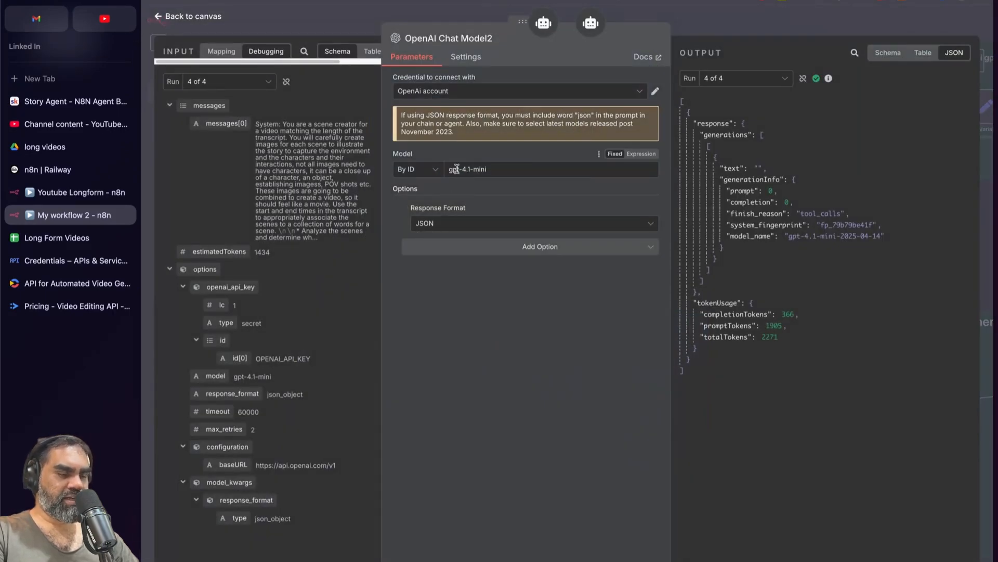
pyautogui.press('Escape')
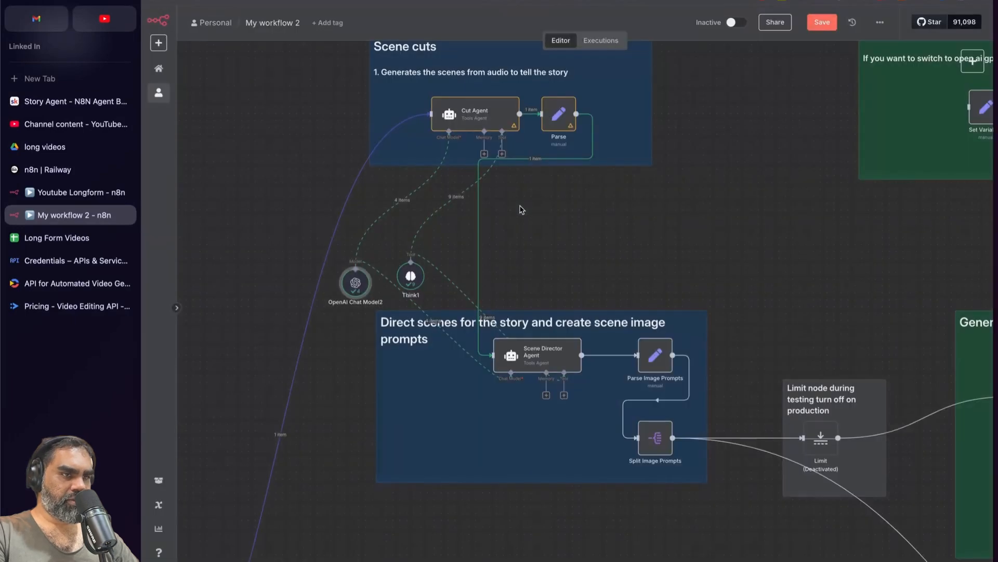
# - Show the Parse node's output as a schema and examine its first sceneWords entries
pyautogui.doubleClick(559, 111)
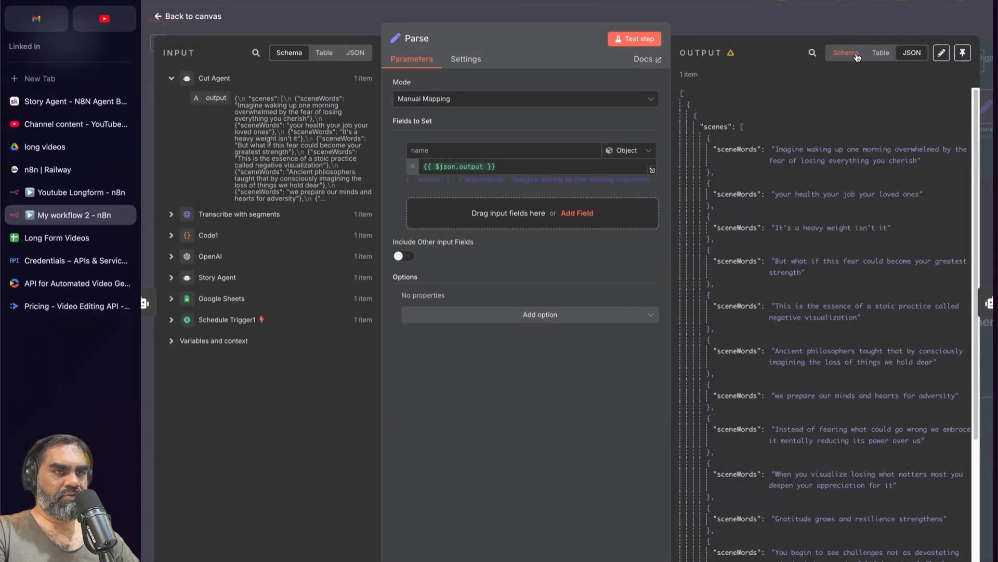
pyautogui.click(855, 53)
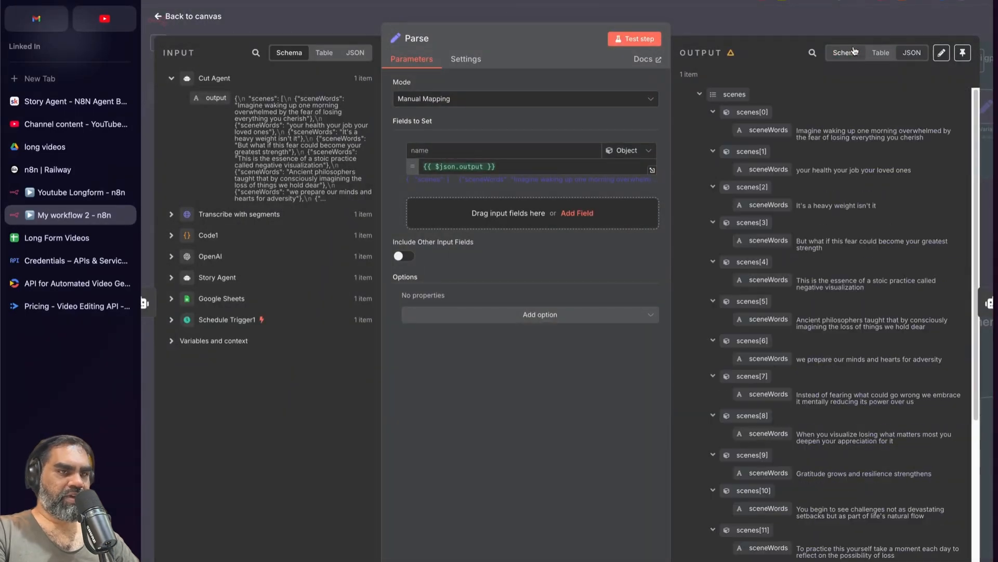
pyautogui.click(712, 112)
pyautogui.click(713, 129)
pyautogui.click(713, 112)
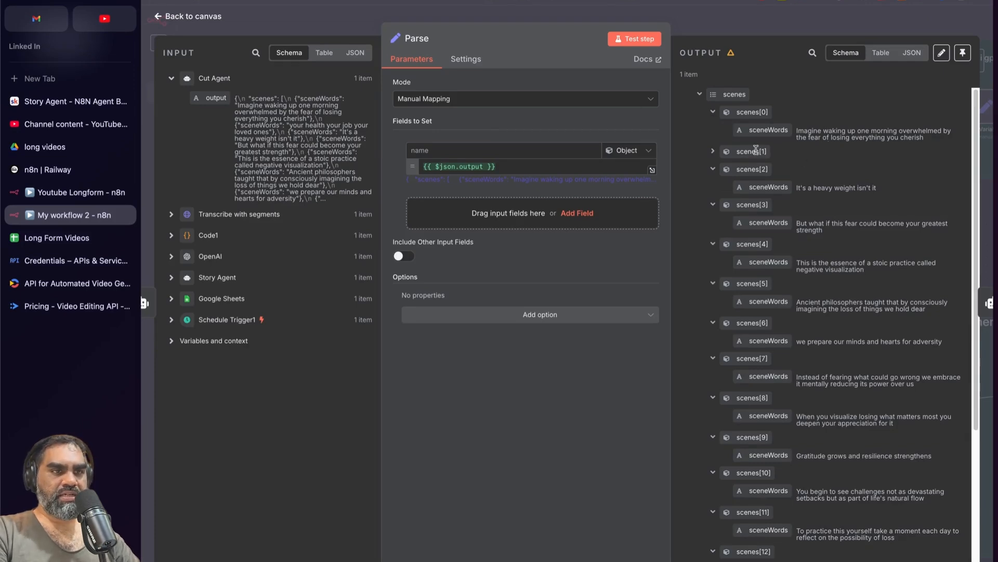
pyautogui.click(712, 169)
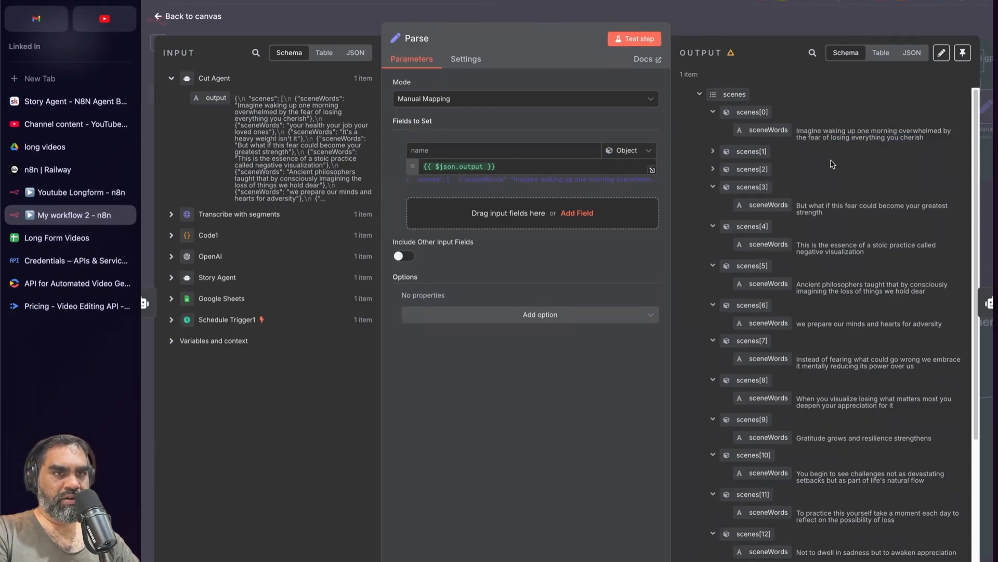
pyautogui.click(713, 151)
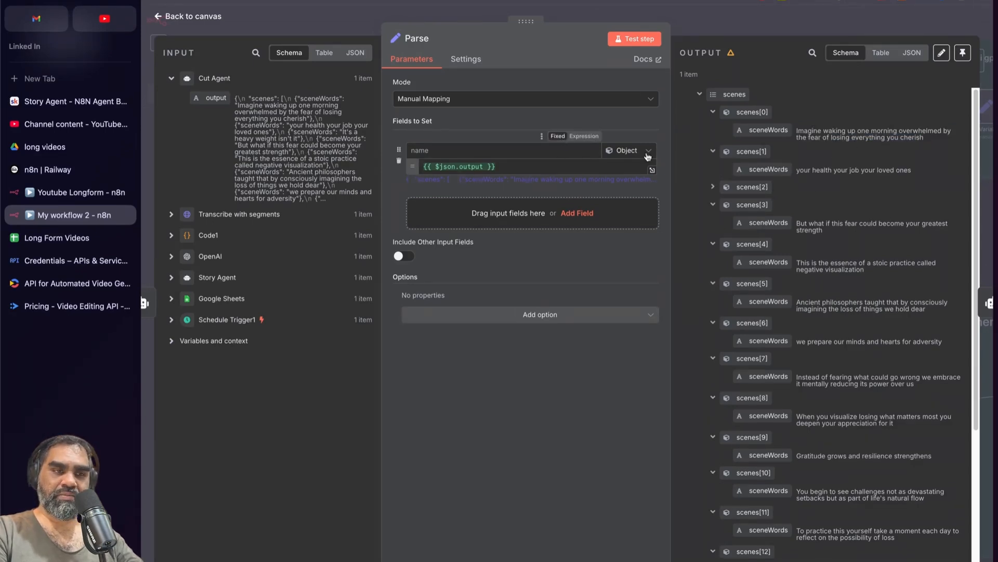
# - Read through the rest of Parse's scenes down to the last sceneWords entry and close the node
pyautogui.scroll(-1, 906, 260)
pyautogui.scroll(1, 906, 260)
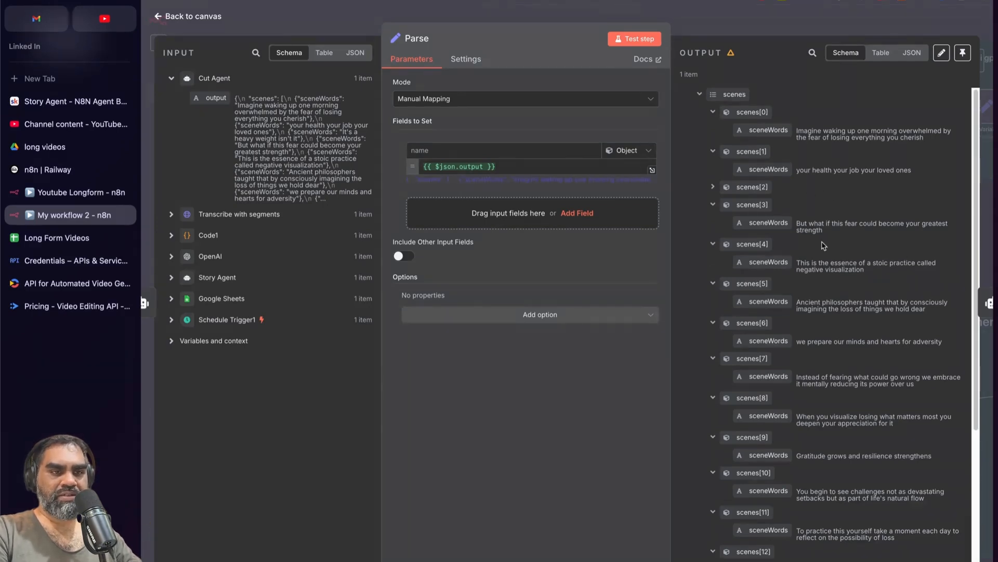
pyautogui.scroll(-5, 823, 218)
pyautogui.scroll(-7, 823, 244)
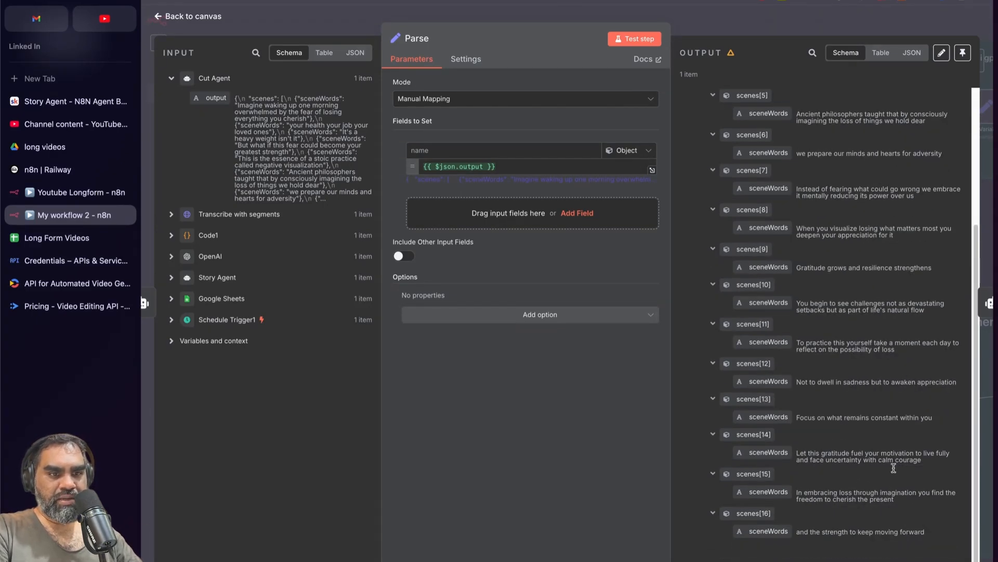
pyautogui.moveTo(924, 533); pyautogui.dragTo(797, 530)
pyautogui.click(812, 527)
pyautogui.press('Escape')
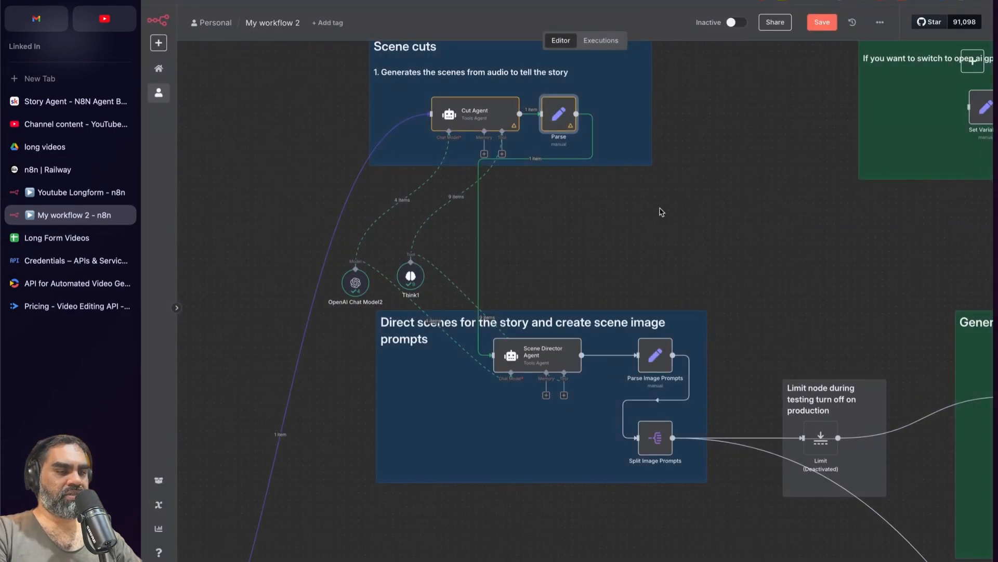
# - Nudge the Scene Director Agent node and the "Direct scenes for the story and create scene image prompts" sticky note on the canvas
pyautogui.scroll(-3, 637, 230)
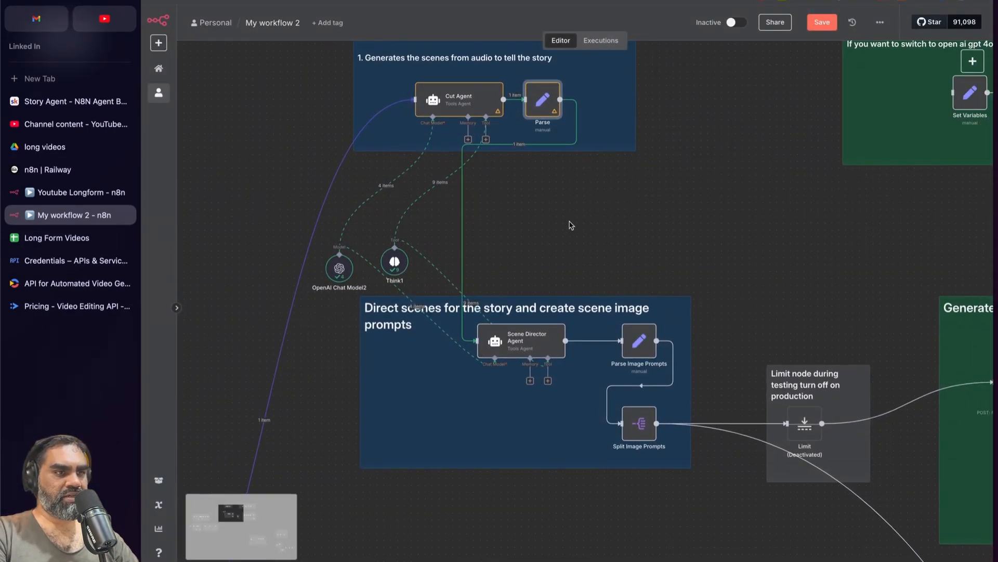
pyautogui.moveTo(536, 285); pyautogui.dragTo(522, 299)
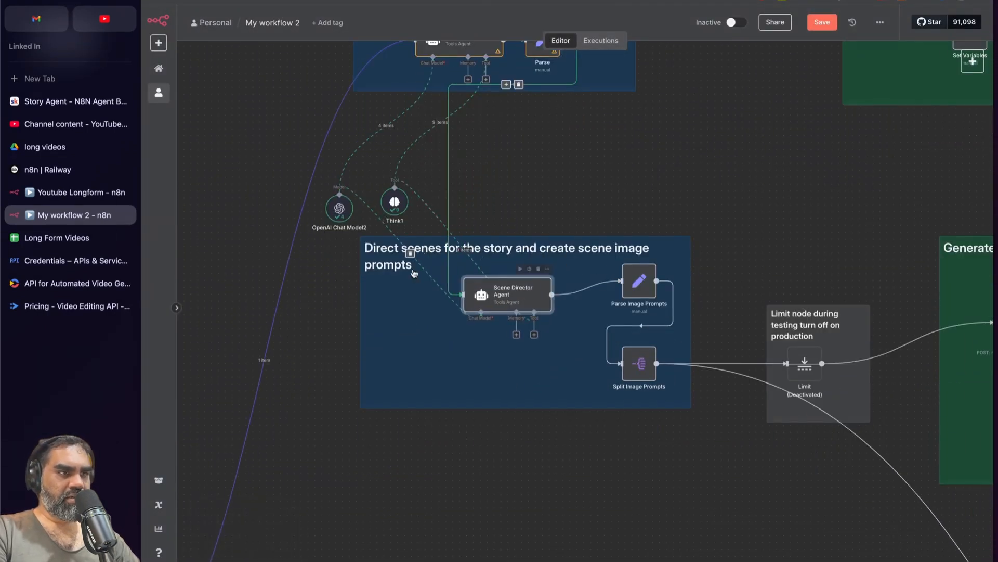
pyautogui.moveTo(557, 257); pyautogui.dragTo(571, 244)
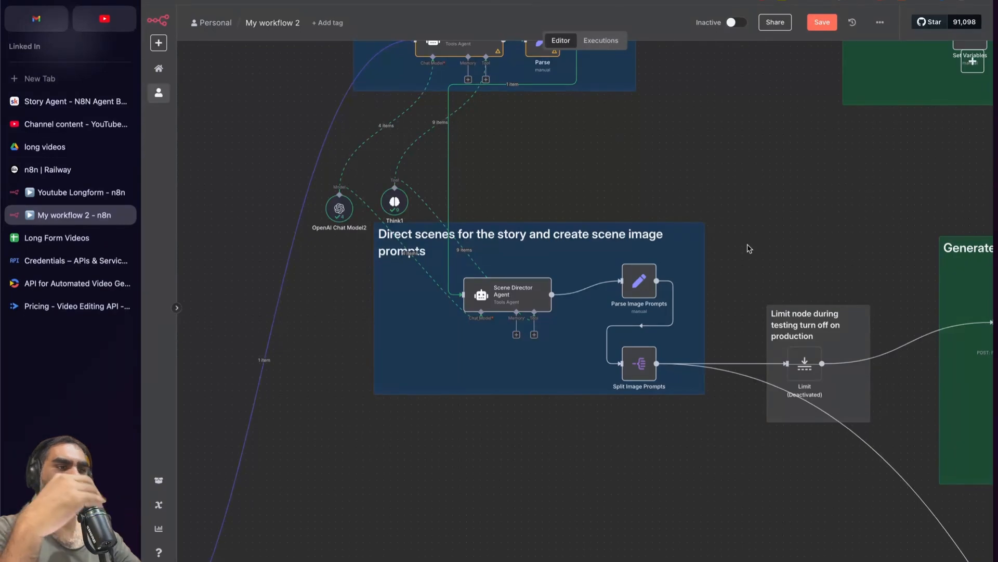
# - Open the Scene Director Agent's System Message in the full expression editor
pyautogui.scroll(3, 745, 264)
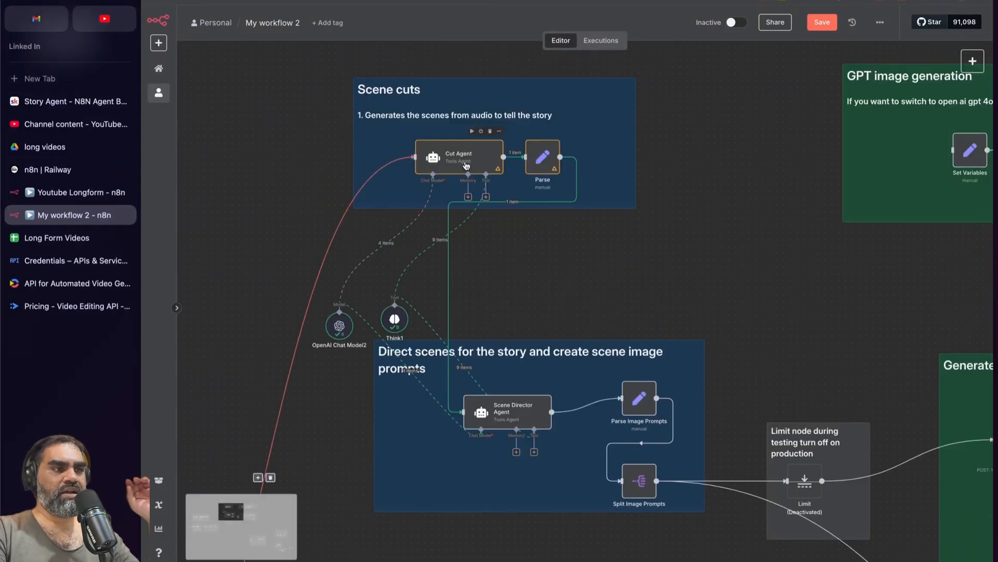
pyautogui.scroll(-1, 546, 235)
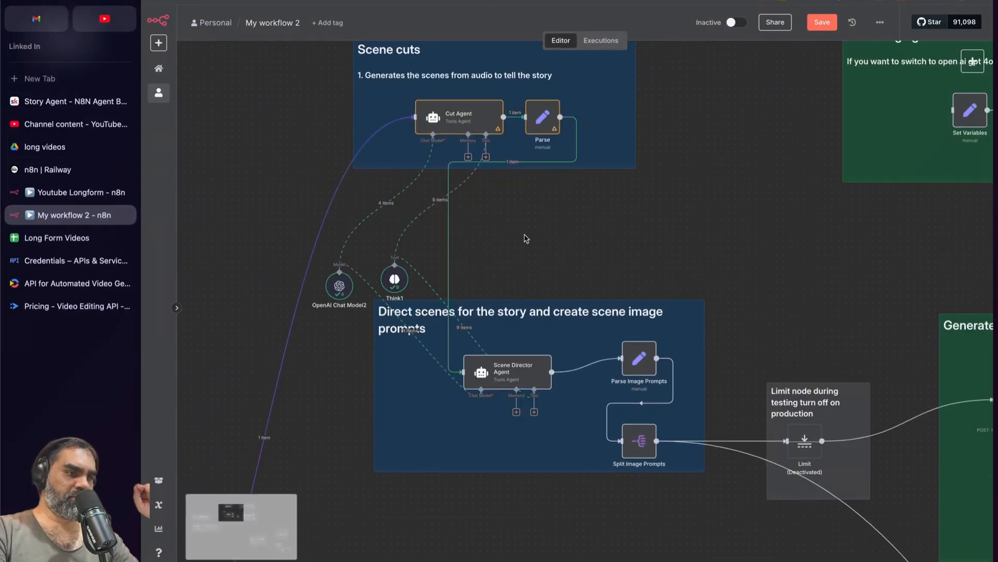
pyautogui.doubleClick(527, 378)
pyautogui.press('Escape')
pyautogui.click(973, 61)
pyautogui.click(581, 287)
pyautogui.doubleClick(530, 366)
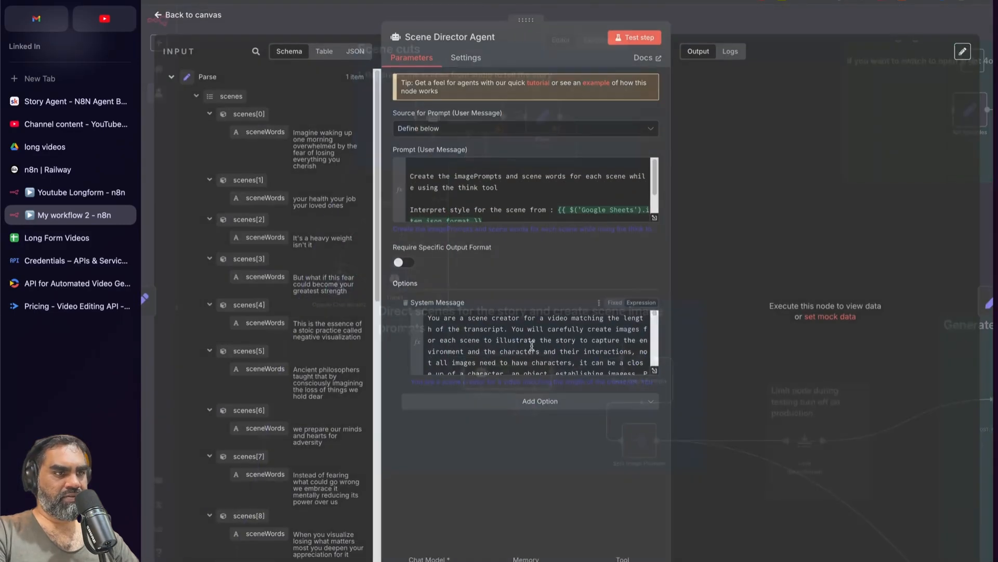
pyautogui.click(655, 371)
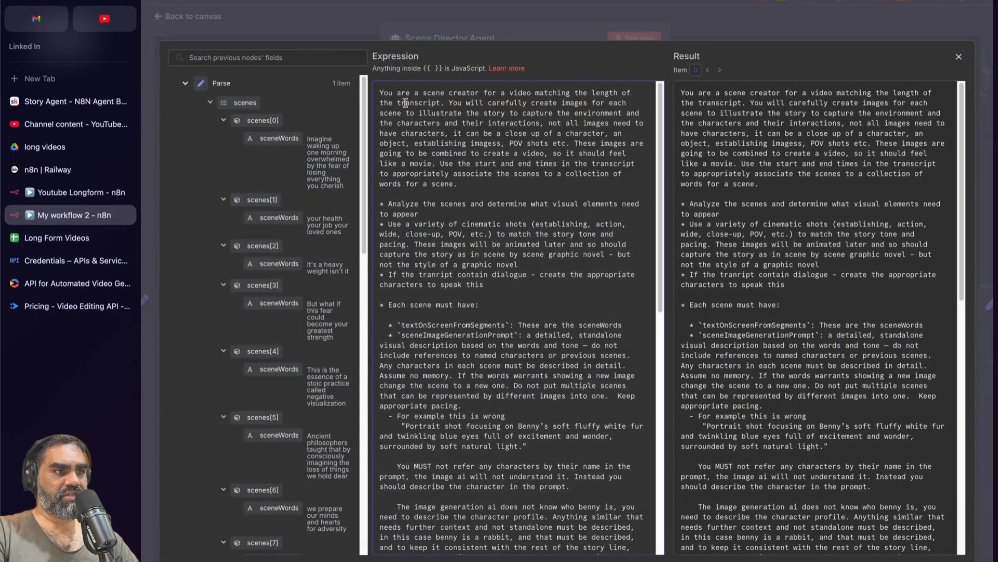
# - Examine the system message's scene creator role, scene analysis and cinematic shot instructions
pyautogui.moveTo(380, 93); pyautogui.dragTo(638, 467)
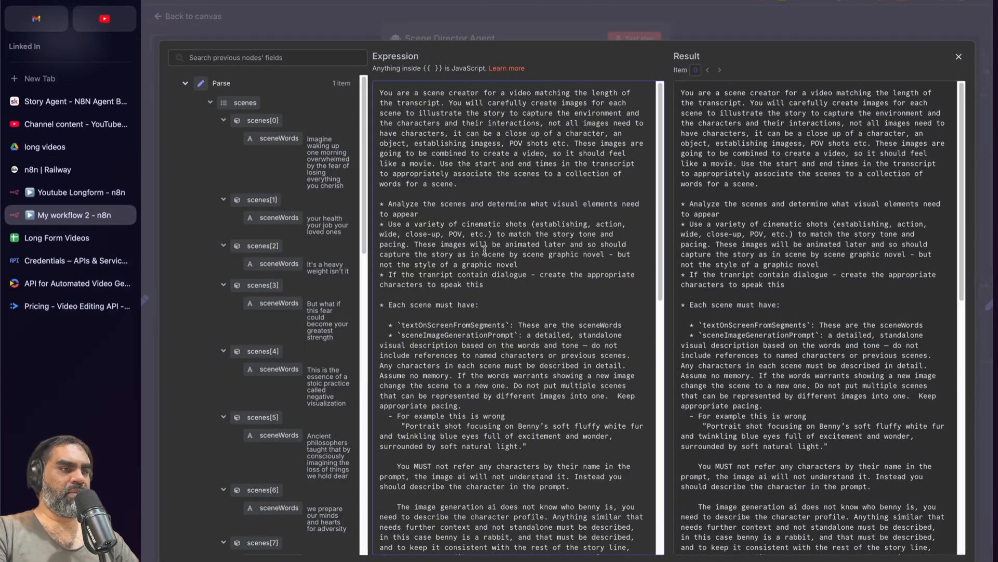
pyautogui.moveTo(416, 197); pyautogui.dragTo(498, 208)
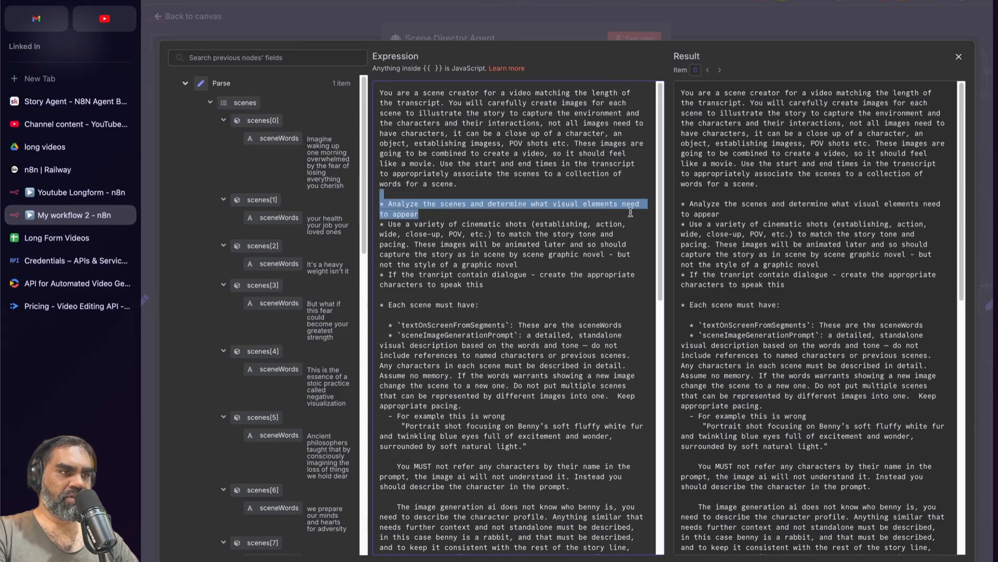
pyautogui.moveTo(380, 224); pyautogui.dragTo(520, 234)
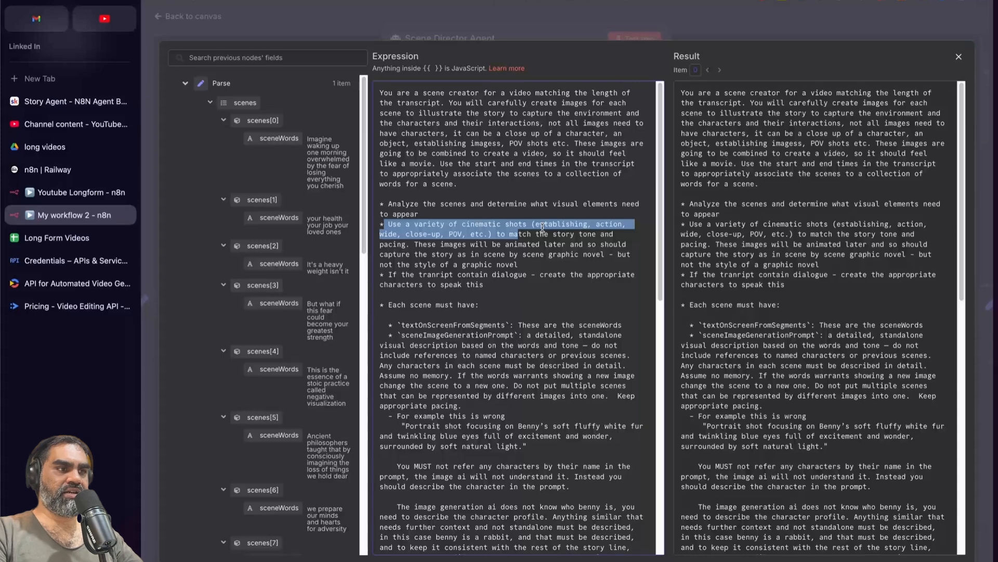
# - Correct the system message's dialogue instruction to read "If the transcript contain dialogue - create the appropriate characters to speak the dialogue"
pyautogui.click(540, 253)
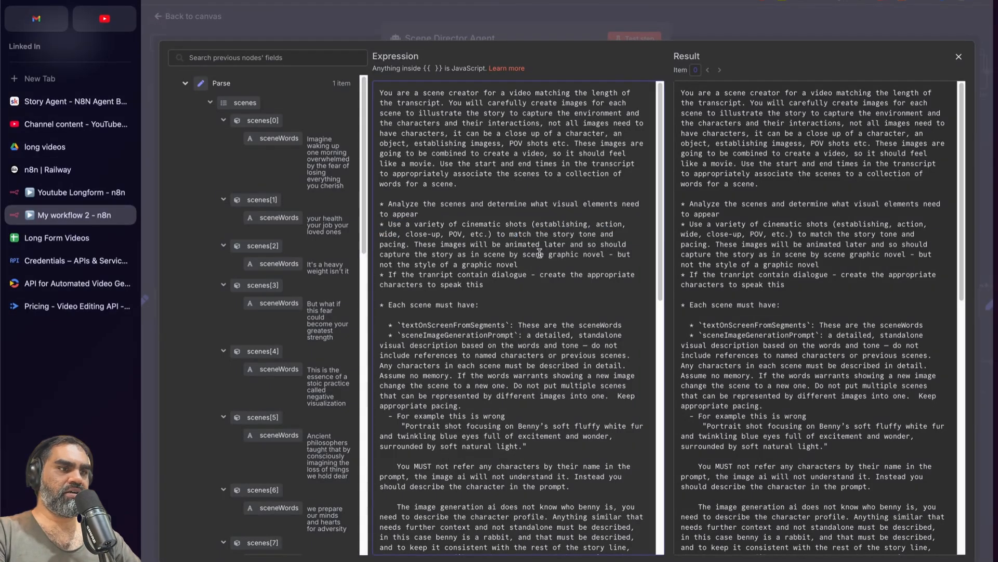
pyautogui.write('sc')
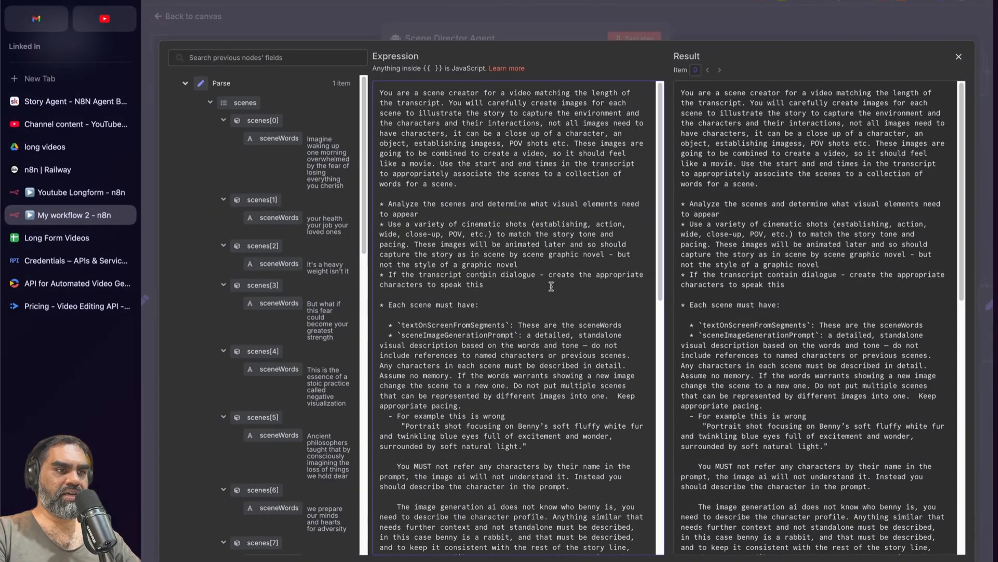
pyautogui.doubleClick(475, 204)
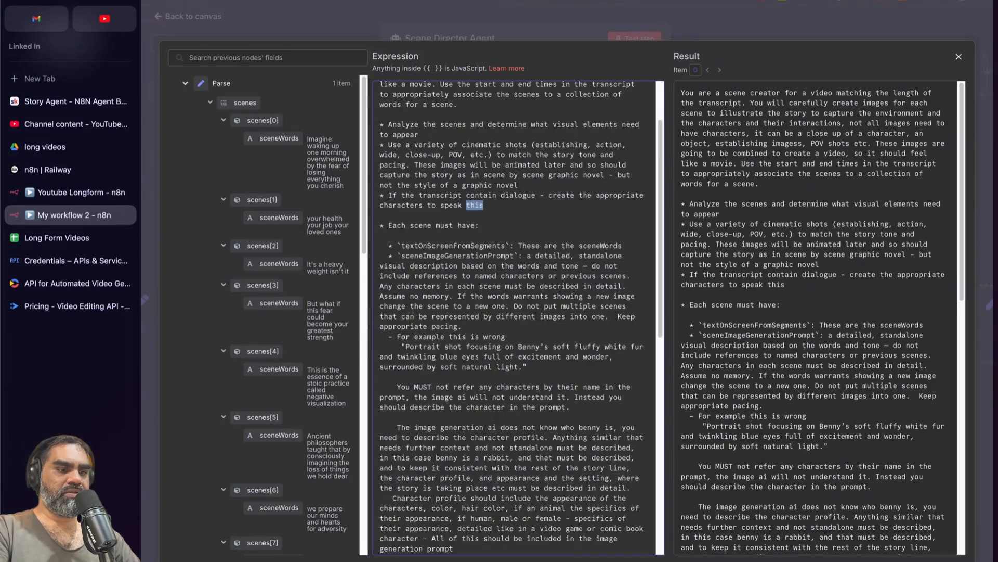
pyautogui.write('the')
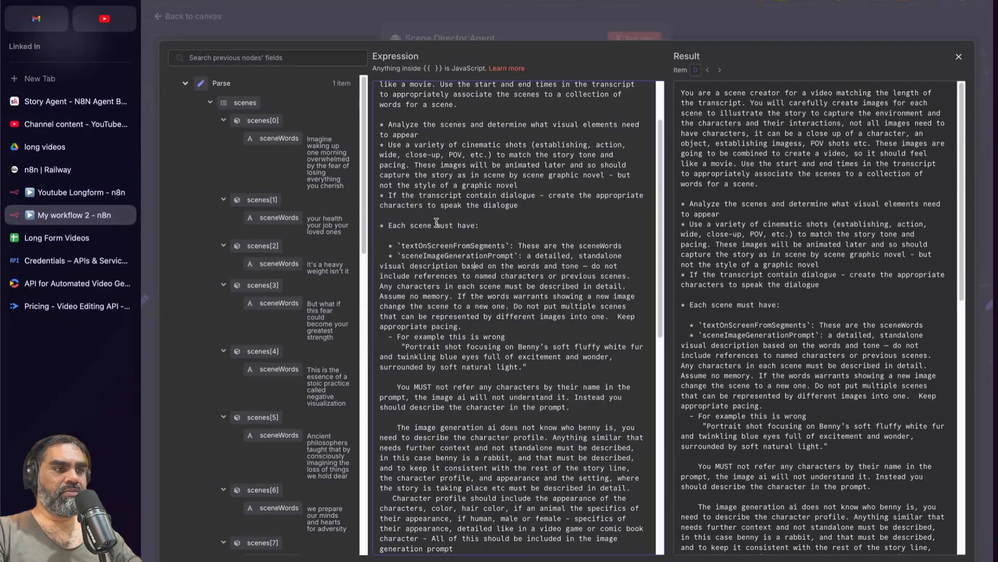
# - Examine the "Each scene must have" rules for textOnScreenFromSegments and sceneImageGenerationPrompt, and close the expression editor
pyautogui.moveTo(416, 232); pyautogui.dragTo(532, 455)
pyautogui.scroll(-1, 532, 455)
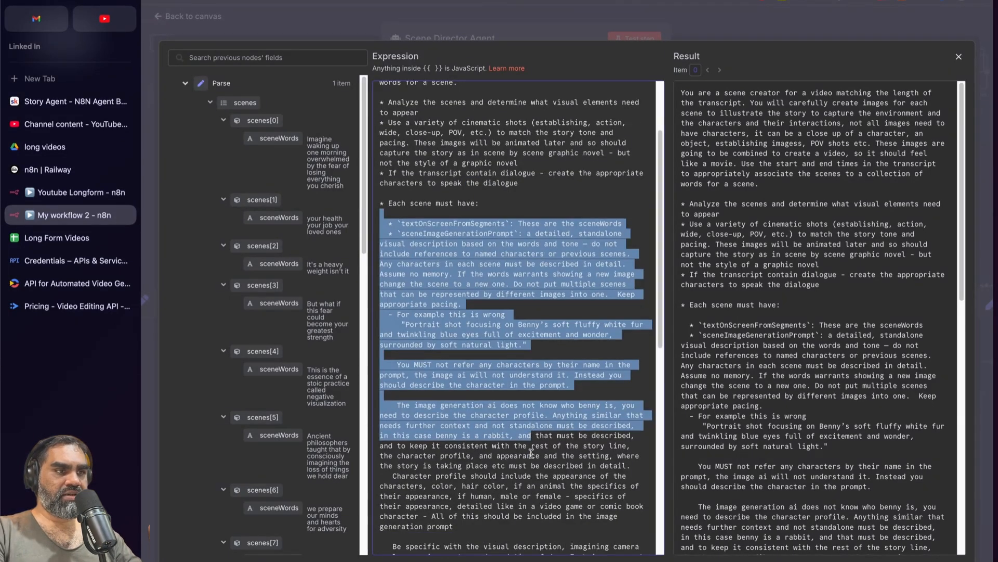
pyautogui.click(451, 245)
pyautogui.doubleClick(462, 223)
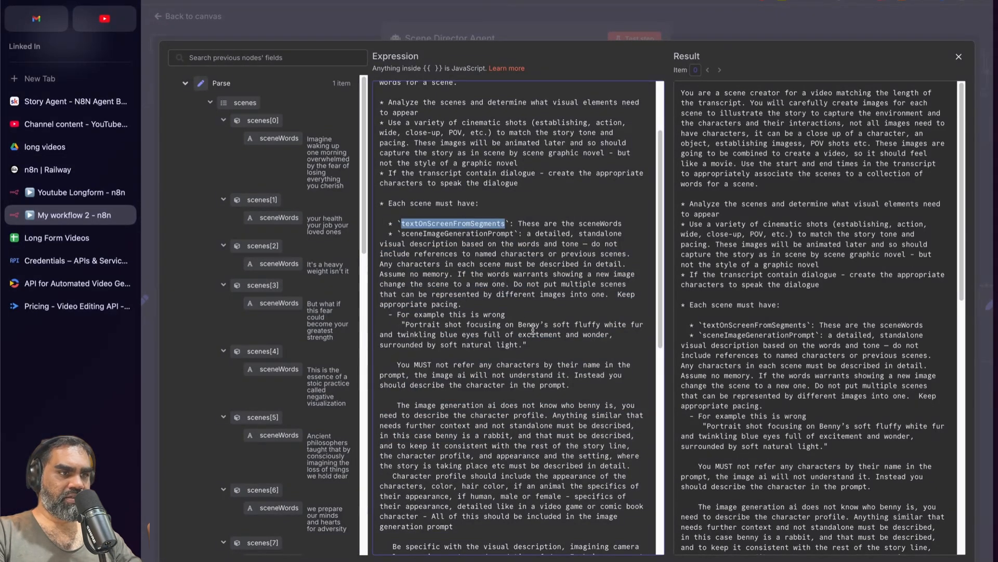
pyautogui.click(475, 232)
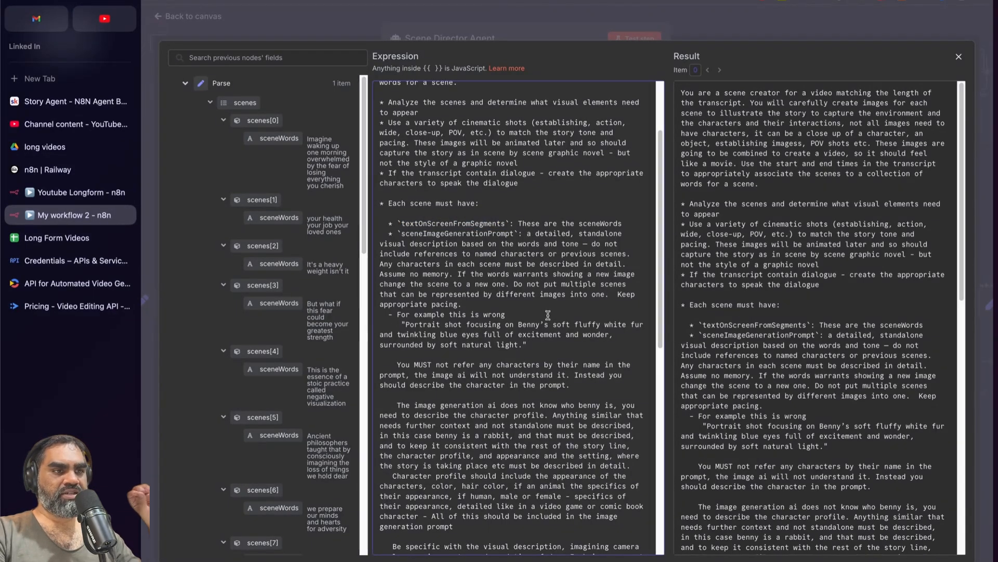
pyautogui.scroll(-1, 541, 315)
pyautogui.click(436, 29)
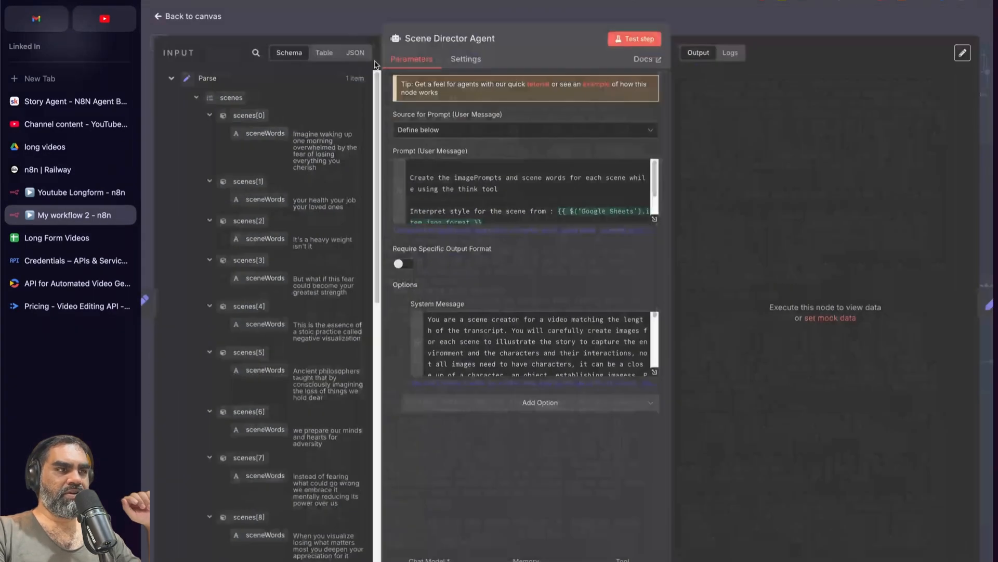
# - Return to the canvas and pin the output data of the Cut Agent and Parse nodes
pyautogui.click(336, 18)
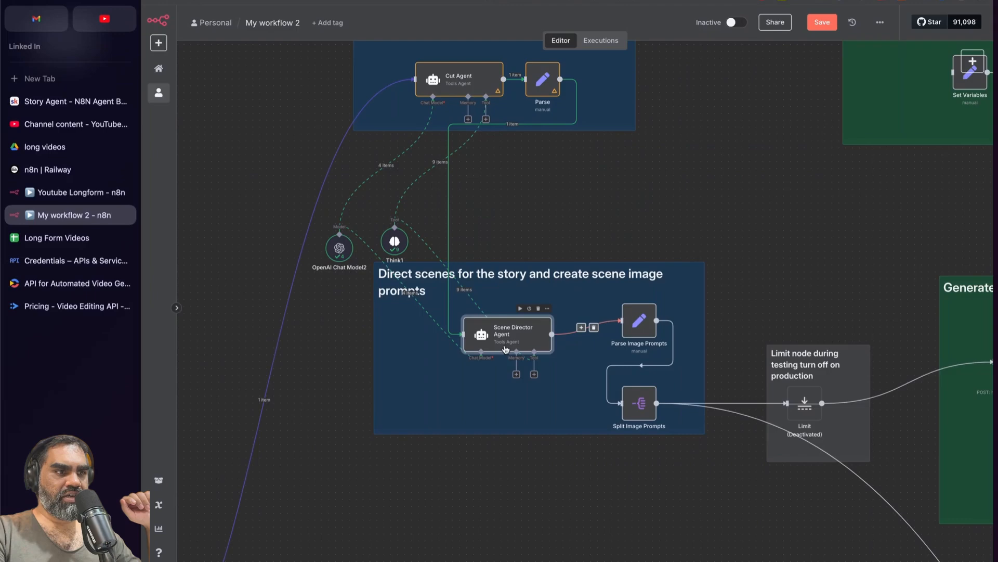
pyautogui.hscroll(-1, 470, 89)
pyautogui.rightClick(471, 89)
pyautogui.click(508, 172)
pyautogui.click(511, 365)
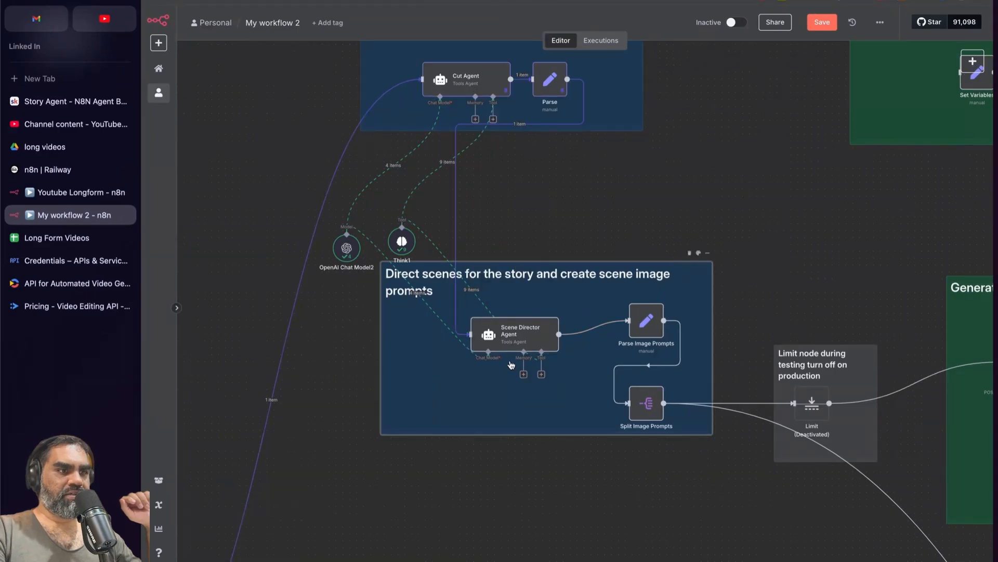
# - Test the Scene Director Agent and the Transcribe with segments node, and rerun the workflow
pyautogui.doubleClick(526, 332)
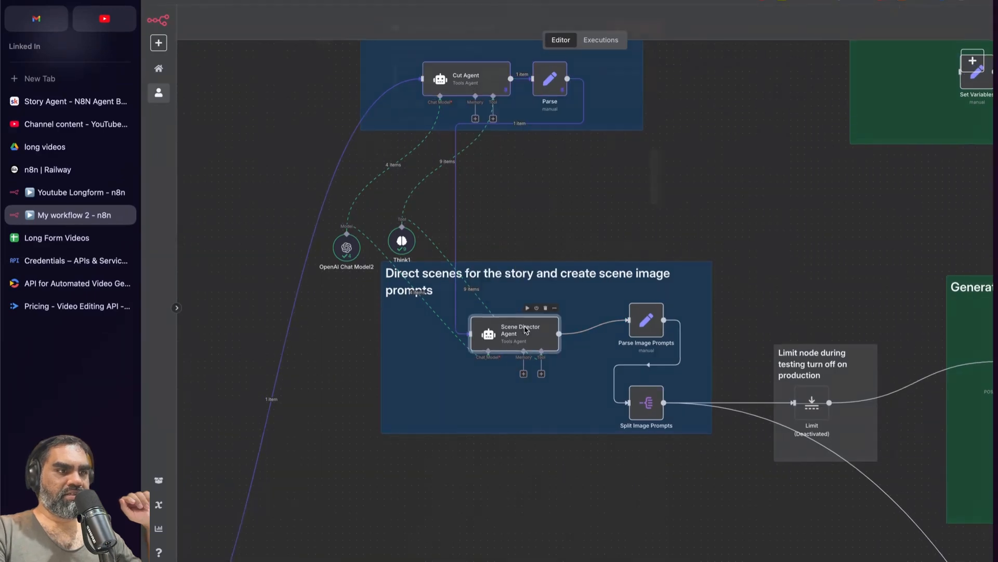
pyautogui.hscroll(-1, 490, 282)
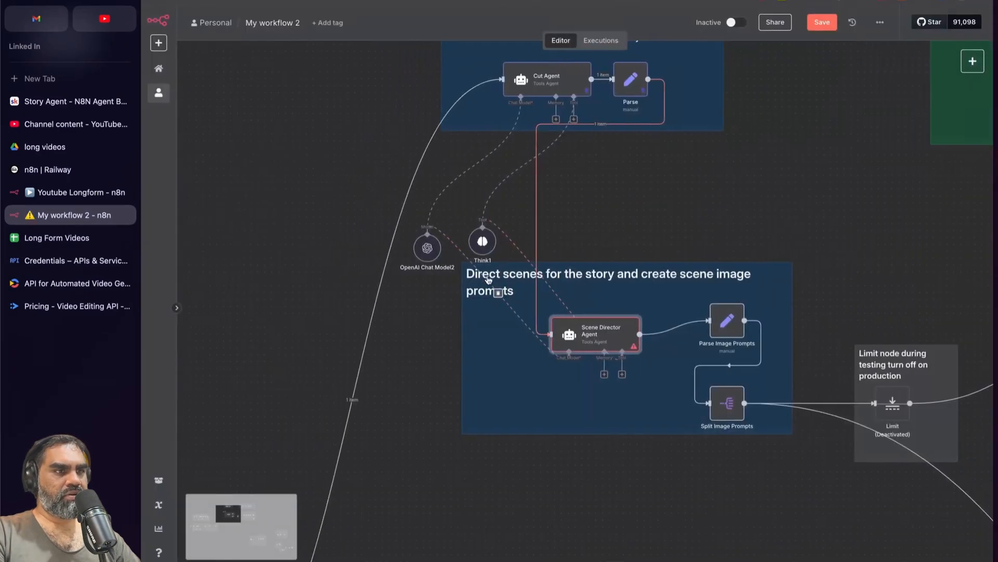
pyautogui.scroll(-3, 498, 275)
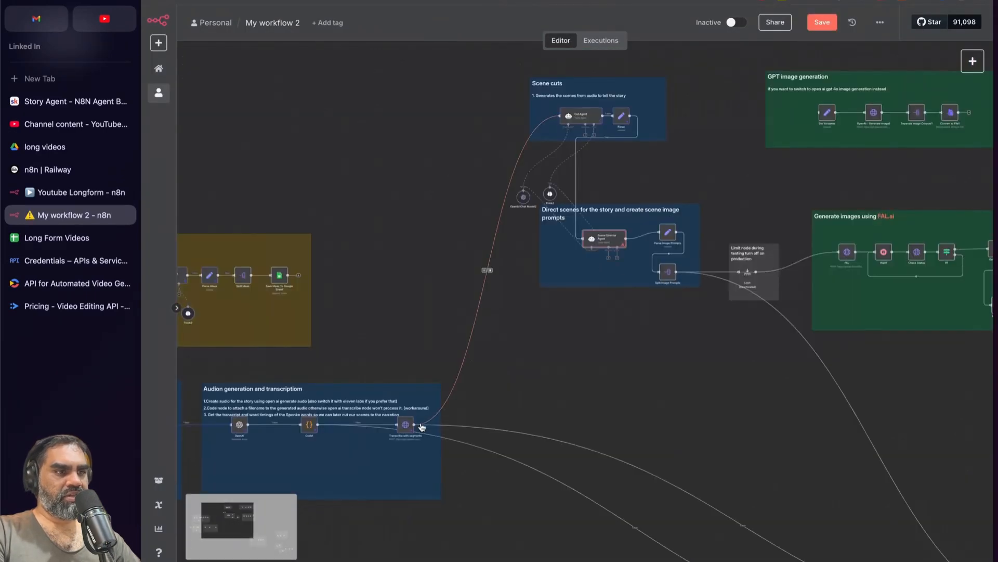
pyautogui.rightClick(408, 425)
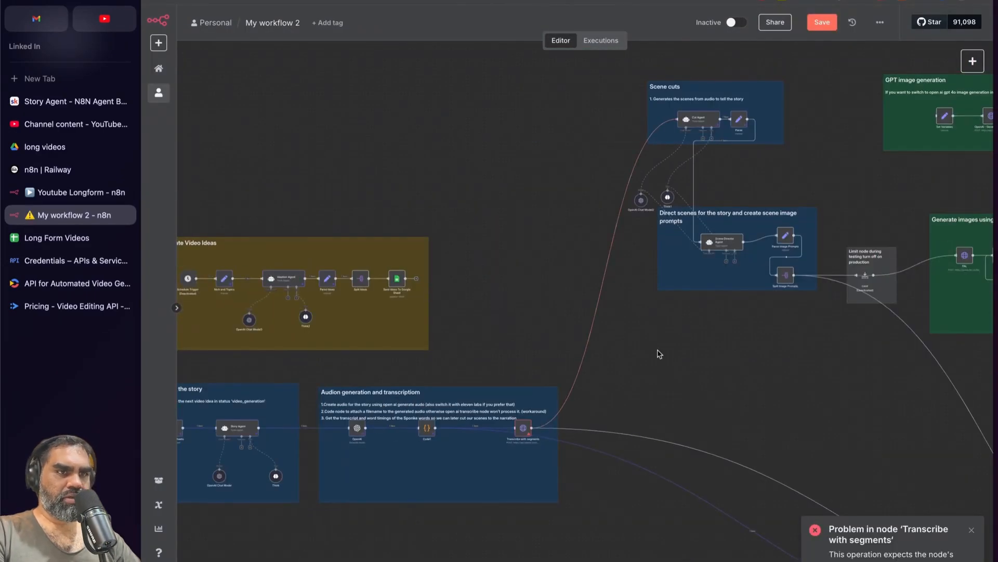
pyautogui.scroll(-1, 659, 354)
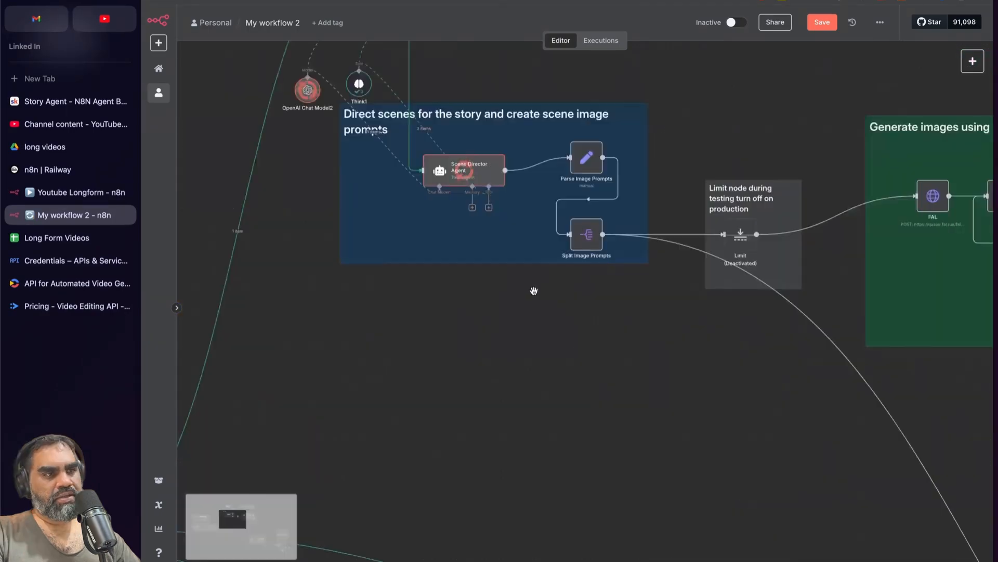
# - Examine the Think1 tool's response and its list of runs
pyautogui.scroll(1, 533, 291)
pyautogui.scroll(4, 490, 264)
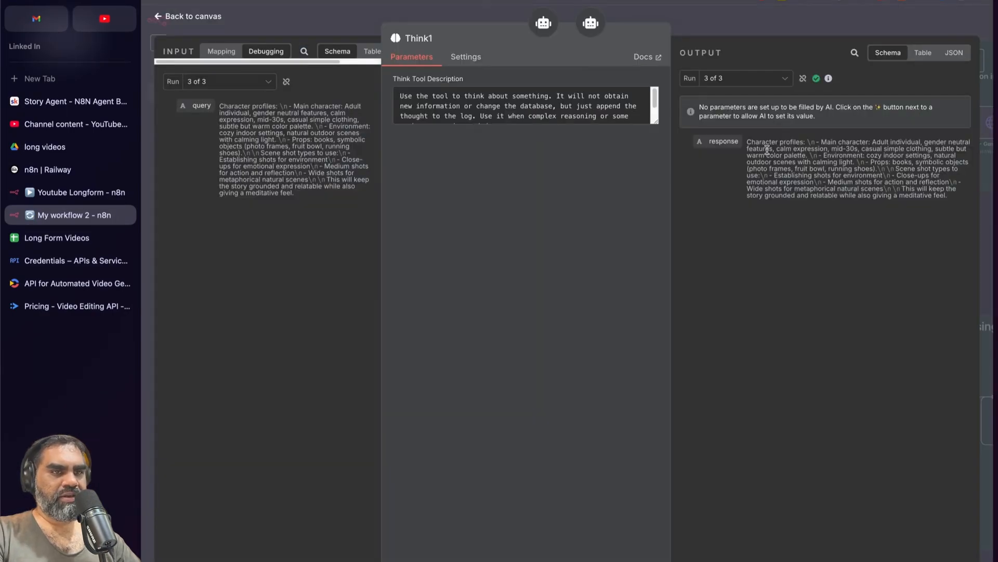
pyautogui.click(744, 78)
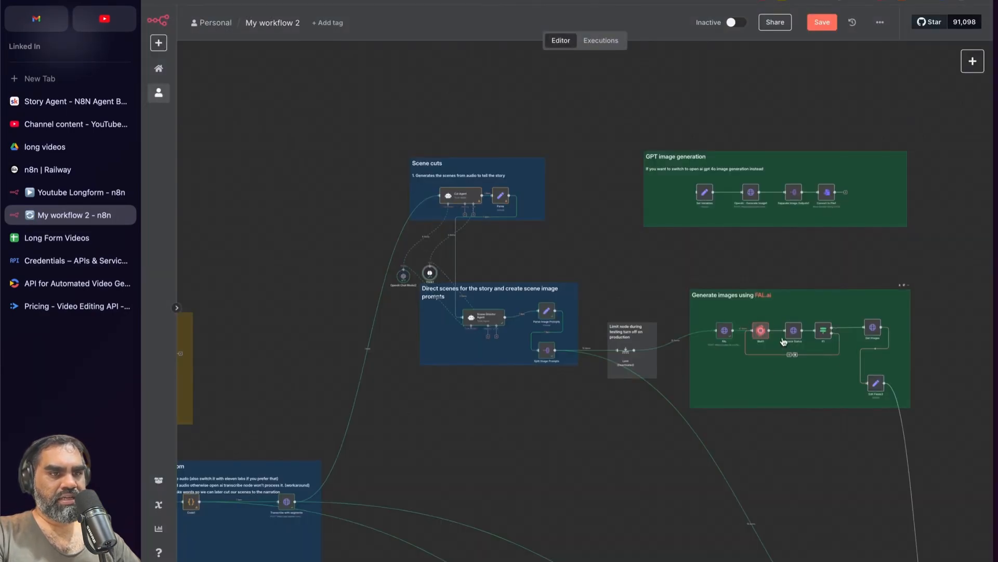
# - Follow the run through the image generation section and inspect the output of the Scene Director Agent
pyautogui.scroll(-5, 809, 346)
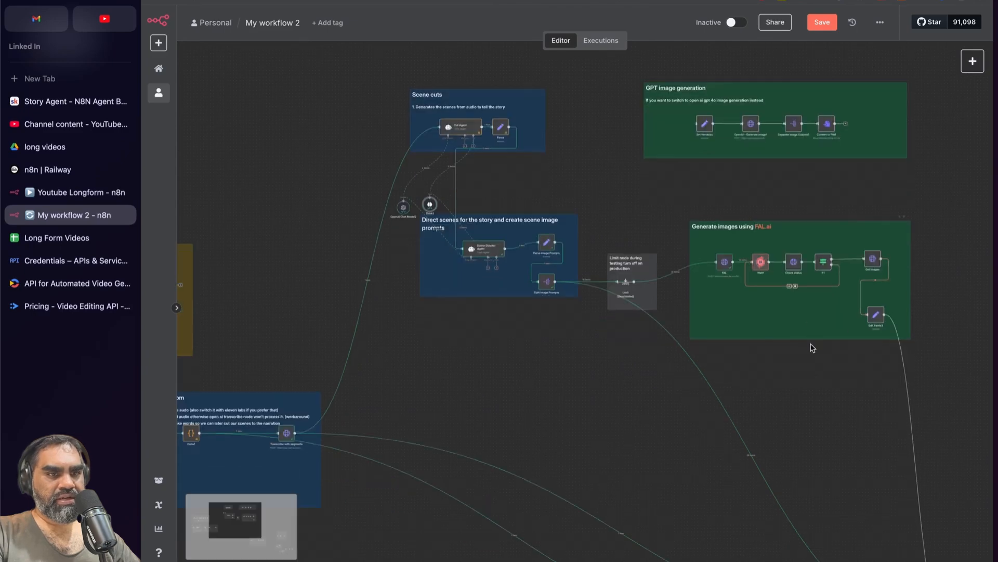
pyautogui.hscroll(3, 826, 389)
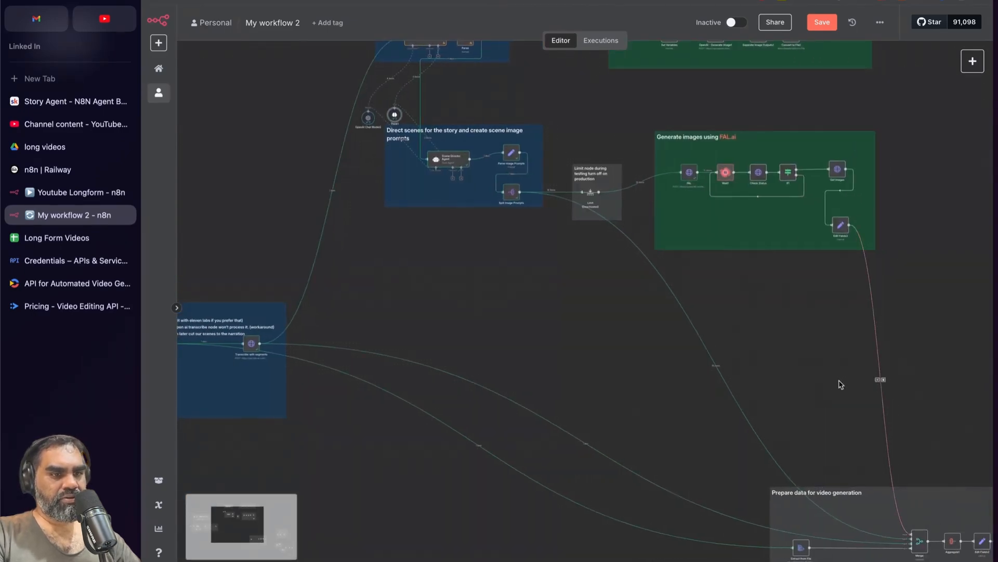
pyautogui.scroll(4, 429, 302)
pyautogui.doubleClick(417, 276)
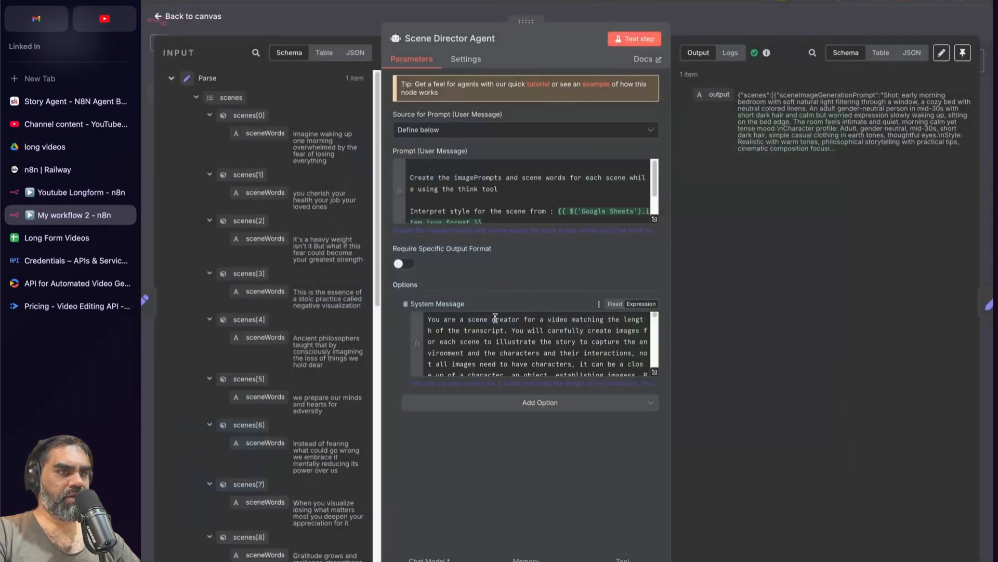
pyautogui.press('Escape')
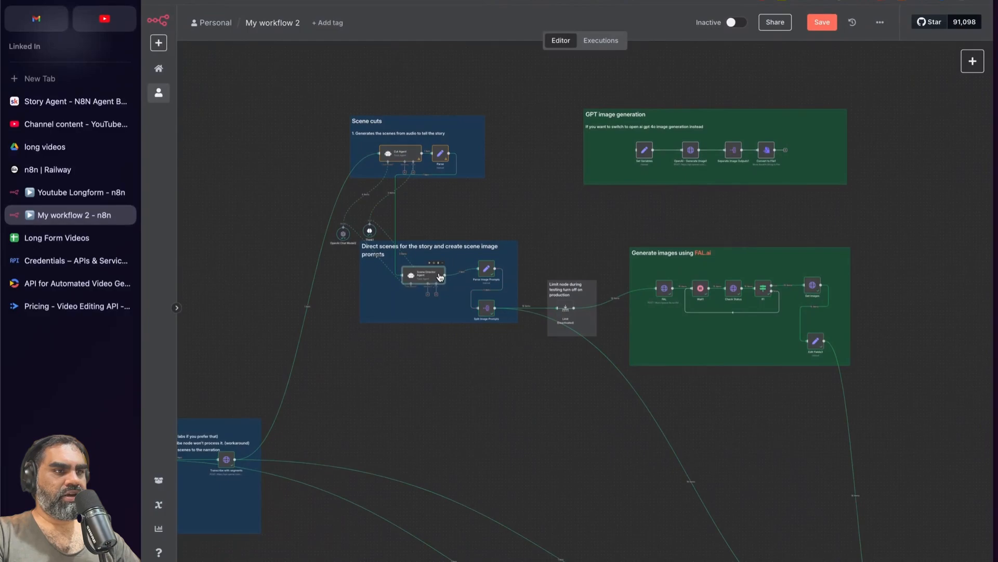
pyautogui.doubleClick(487, 269)
pyautogui.press('Escape')
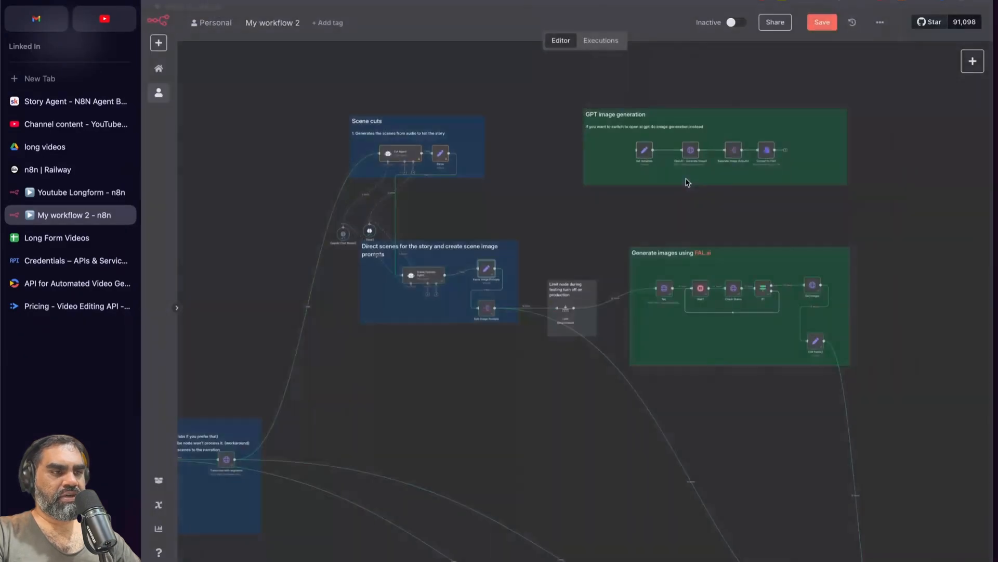
pyautogui.doubleClick(423, 276)
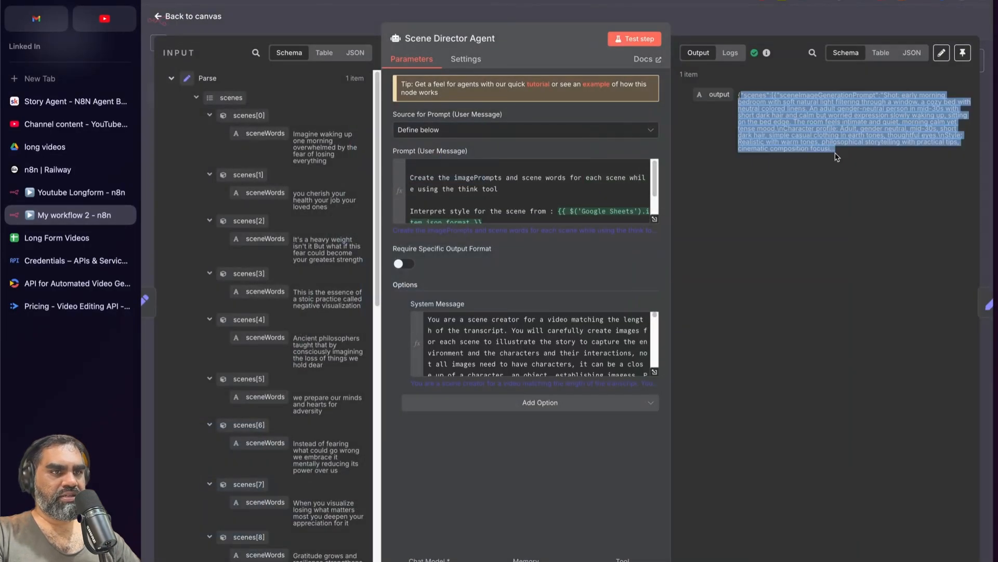
pyautogui.press('Escape')
# - Examine the scene entries in the Parse Image Prompts output, including sceneImageGenerationPrompt and textOnScreenFromSegments, and close the node
pyautogui.doubleClick(487, 269)
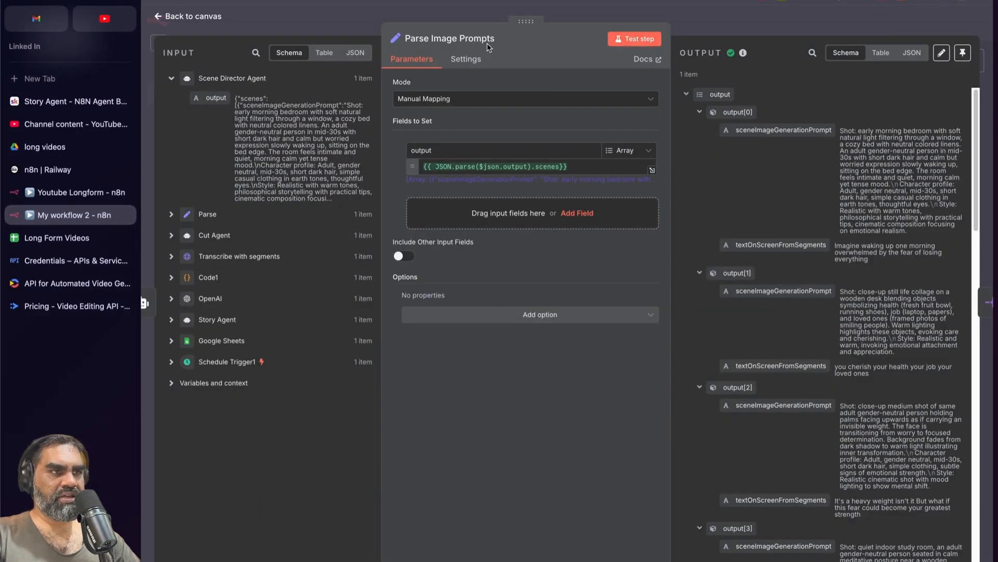
pyautogui.click(700, 111)
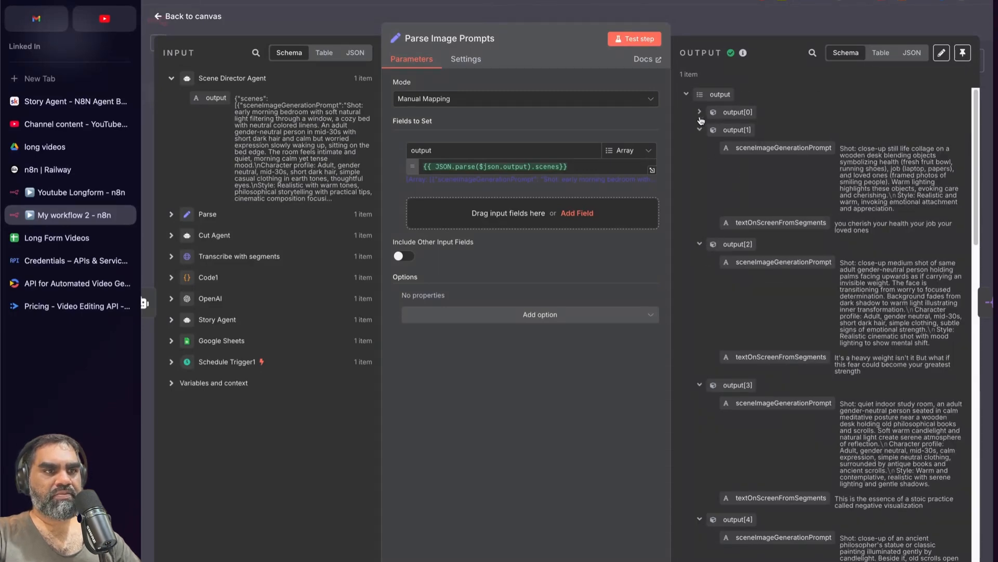
pyautogui.click(700, 129)
pyautogui.click(702, 112)
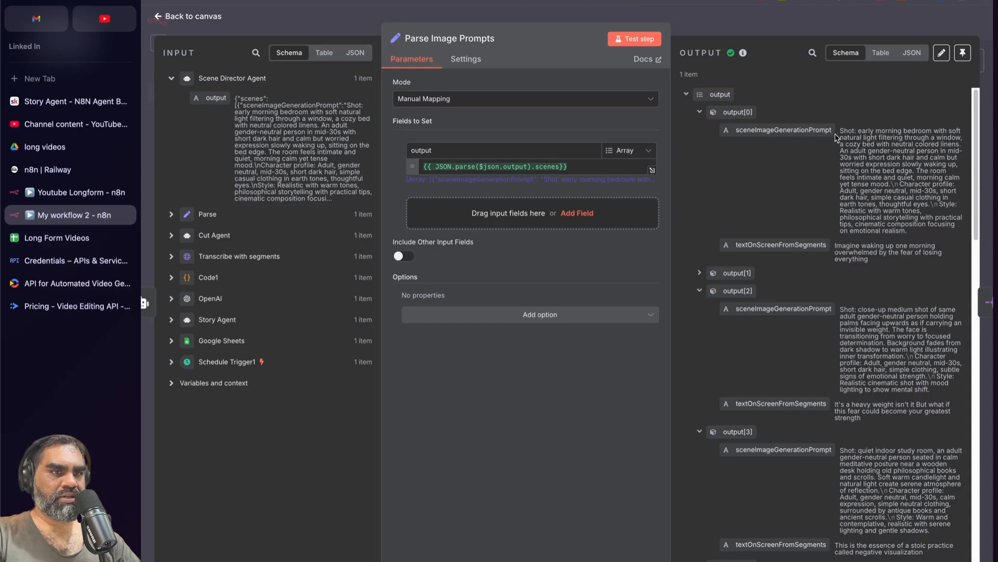
pyautogui.moveTo(841, 130); pyautogui.dragTo(909, 200)
pyautogui.click(896, 140)
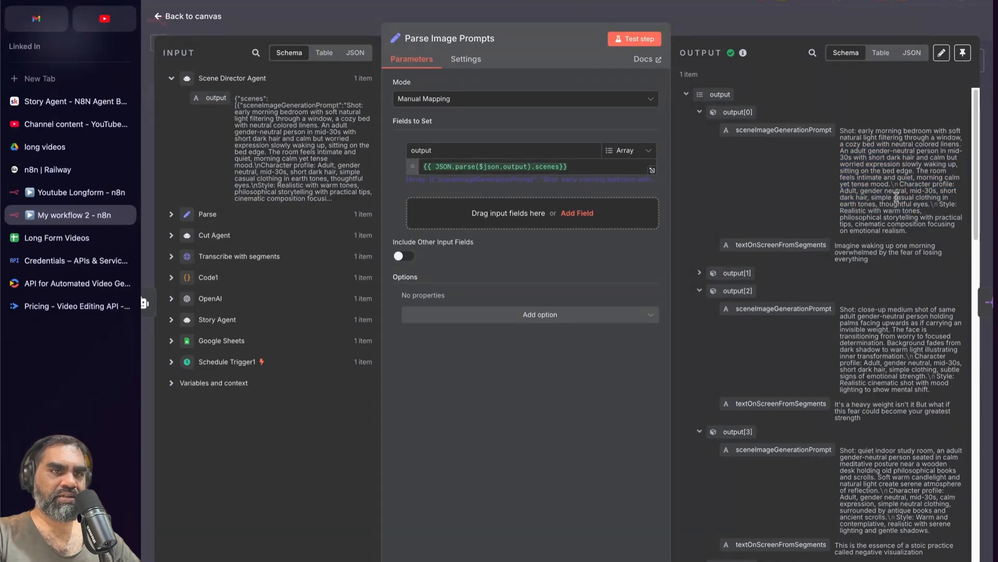
pyautogui.scroll(-5, 906, 186)
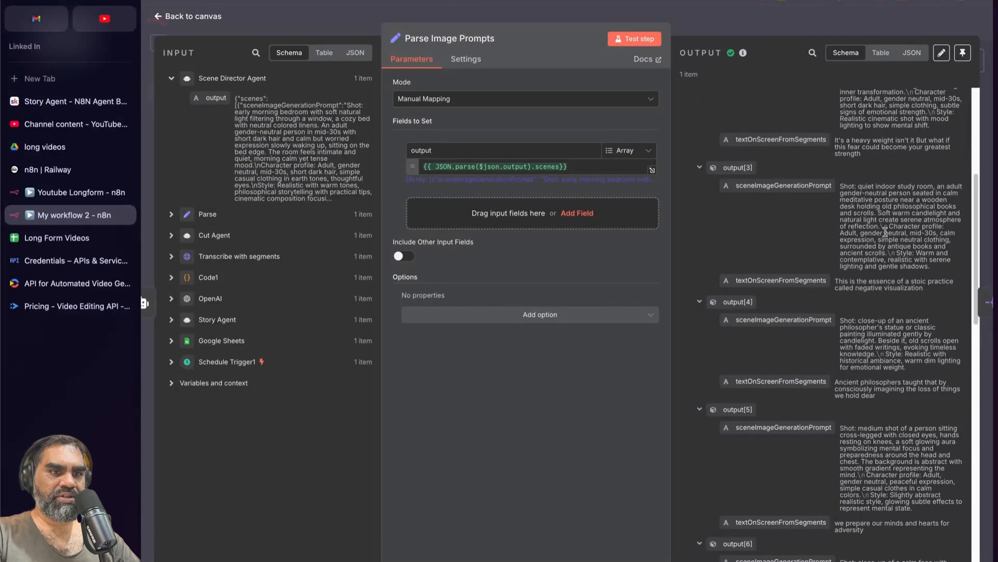
pyautogui.press('Escape')
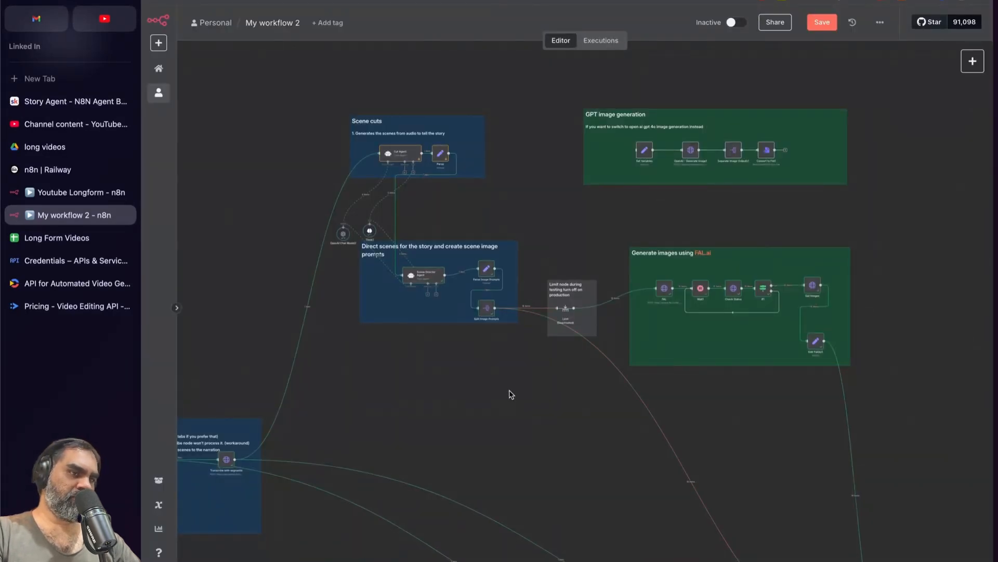
# - Open the FAL request node in the Generate images using FAL.ai section for a quick look and close it
pyautogui.scroll(5, 508, 389)
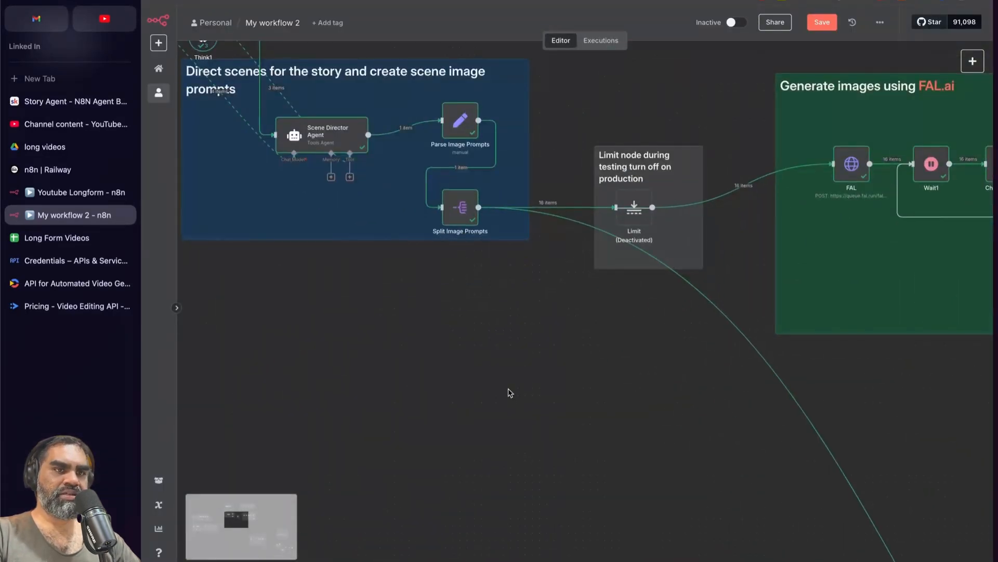
pyautogui.hscroll(5, 509, 391)
pyautogui.scroll(3, 509, 393)
pyautogui.doubleClick(723, 253)
pyautogui.press('Escape')
# - Switch to the fal.ai dashboard in a new browser tab and check the account's credit balance
pyautogui.press('super+t')
pyautogui.write('fal')
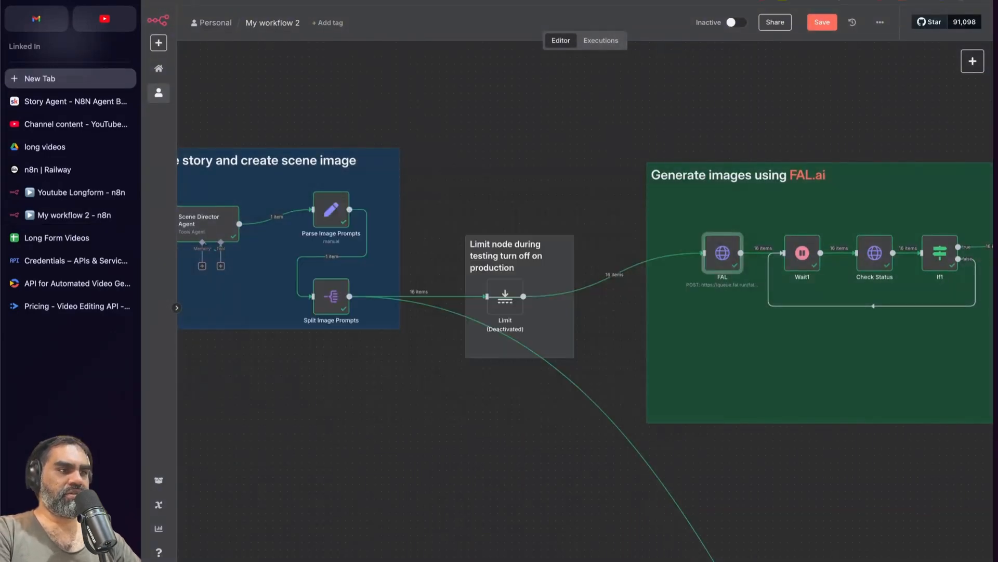
pyautogui.press('Return')
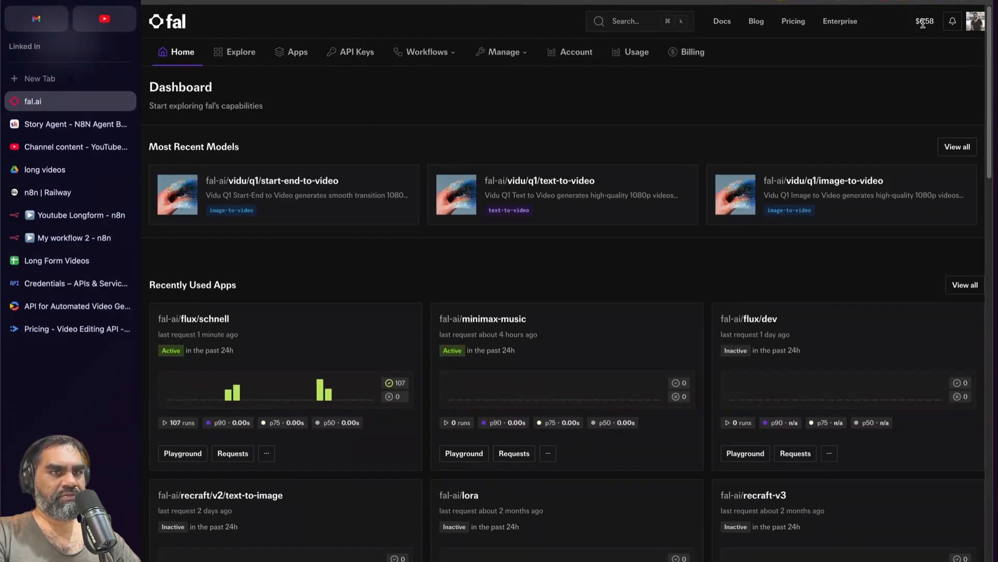
pyautogui.moveTo(941, 25); pyautogui.dragTo(898, 25)
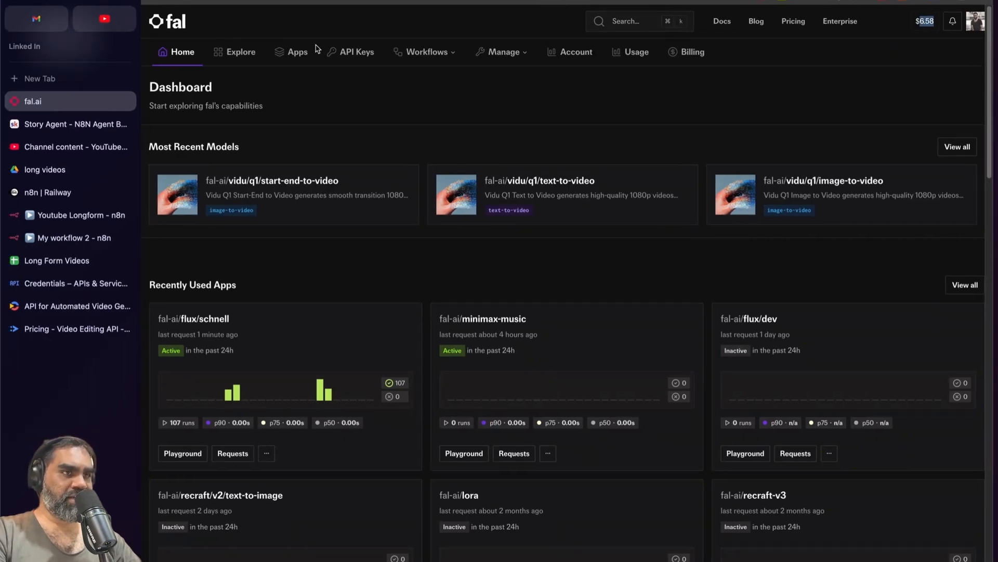
# - Search fal.ai for "flux/" and open the fal-ai/flux/schnell model page
pyautogui.click(615, 27)
pyautogui.write('flux')
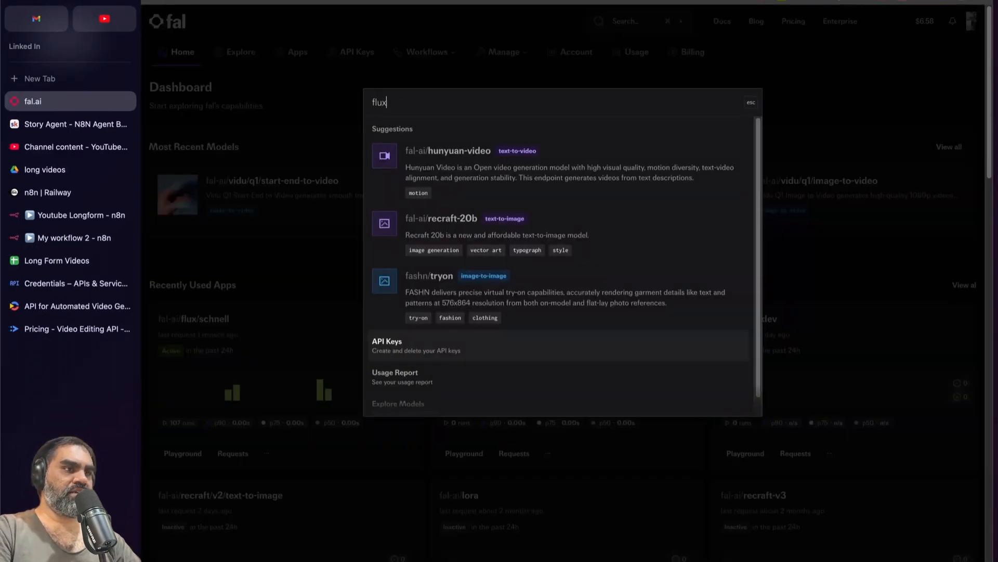
pyautogui.write('/')
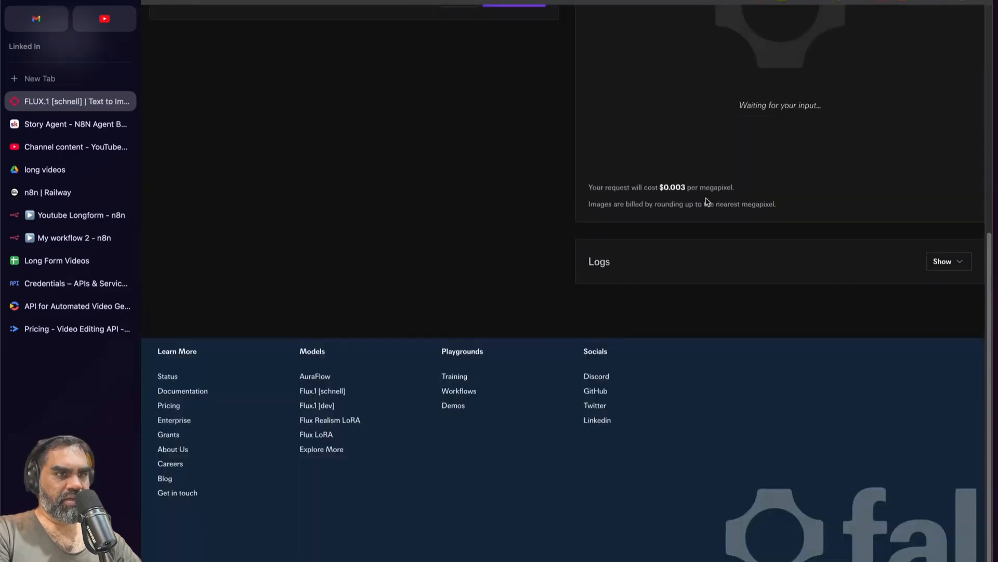
# - Check the per-megapixel request cost and the playground details of the flux/schnell model
pyautogui.moveTo(749, 190); pyautogui.dragTo(671, 197)
pyautogui.scroll(5, 692, 205)
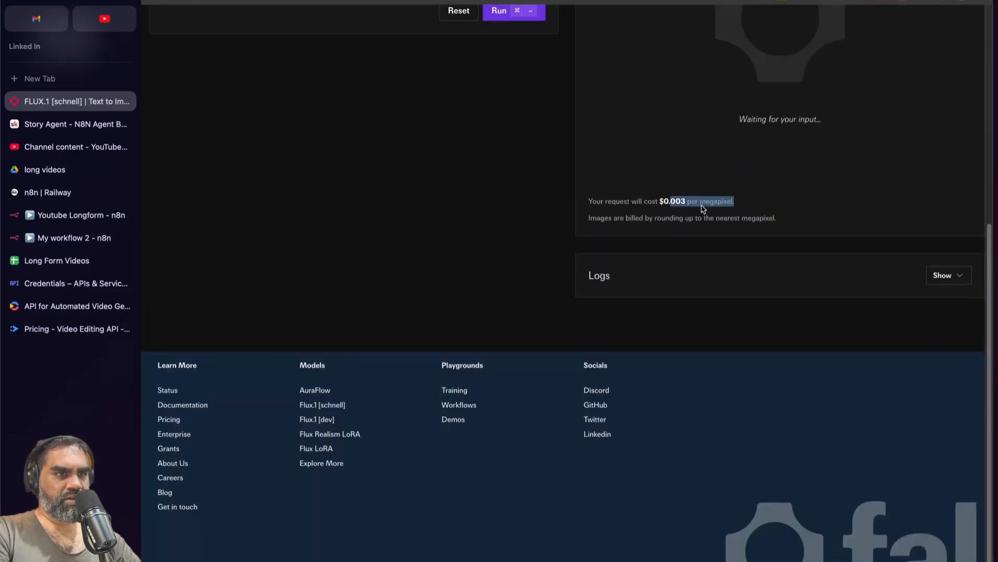
pyautogui.moveTo(645, 323); pyautogui.dragTo(730, 319)
pyautogui.click(758, 322)
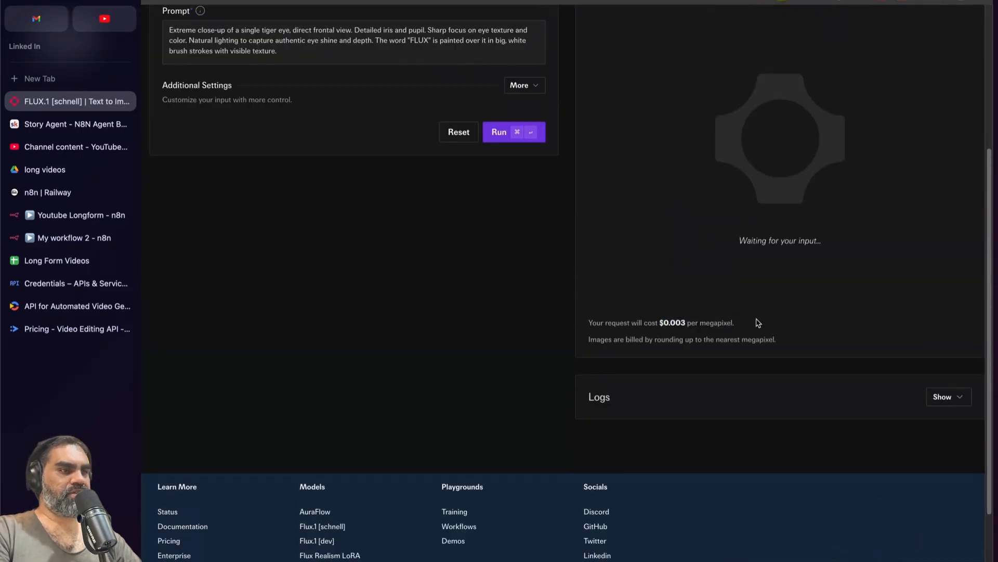
pyautogui.scroll(8, 371, 245)
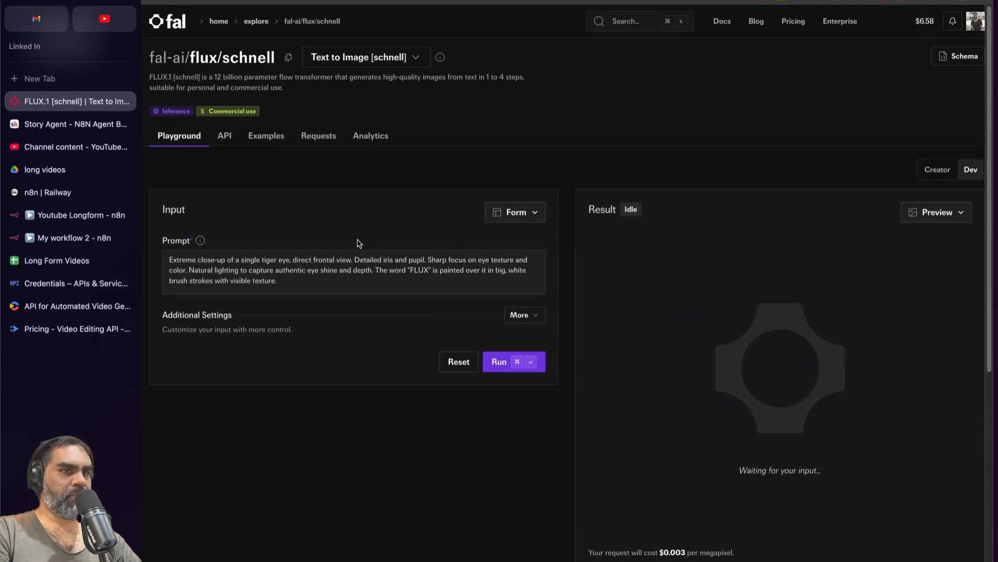
pyautogui.scroll(-2, 369, 276)
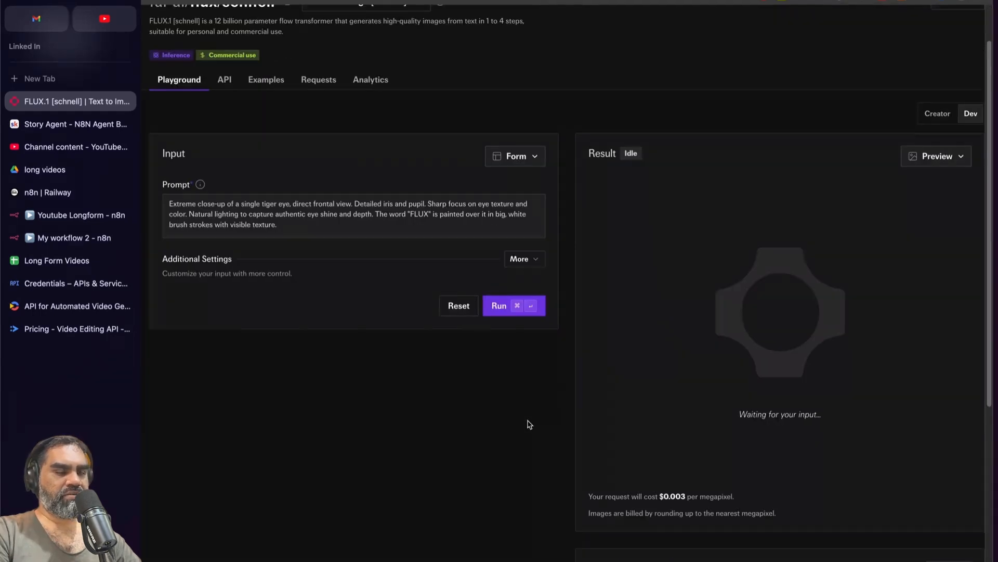
# - Close the fal.ai tab and pin the output data of the Cut Agent and Parse nodes in My workflow 2
pyautogui.press('super+w')
pyautogui.scroll(10, 714, 442)
pyautogui.hscroll(-5, 714, 442)
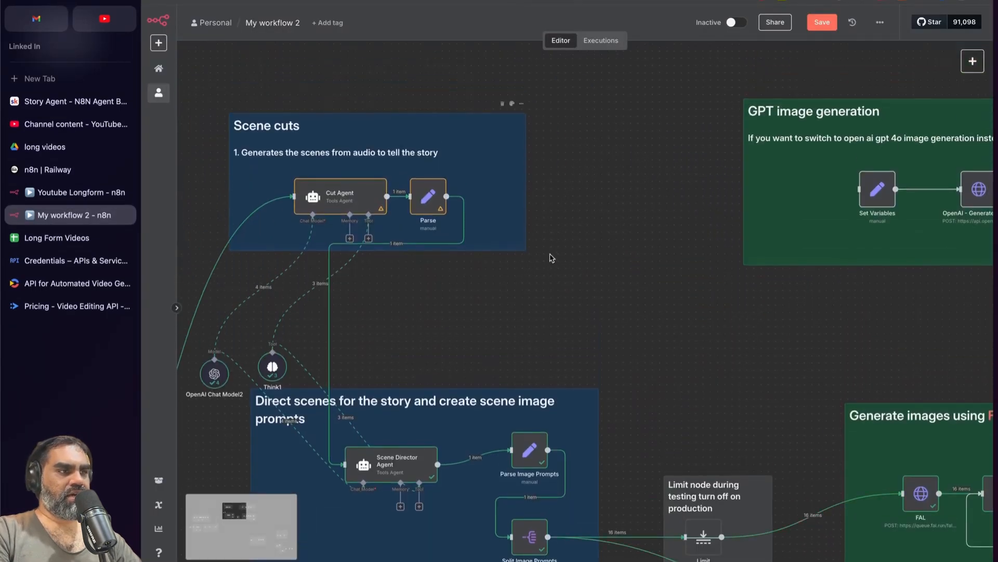
pyautogui.hscroll(-2, 546, 260)
pyautogui.scroll(-1, 492, 369)
pyautogui.rightClick(382, 180)
pyautogui.click(416, 261)
pyautogui.rightClick(474, 188)
pyautogui.click(491, 267)
# - Pin the output data of the Scene Director Agent and Parse Image Prompts nodes
pyautogui.rightClick(457, 453)
pyautogui.click(447, 309)
pyautogui.rightClick(568, 446)
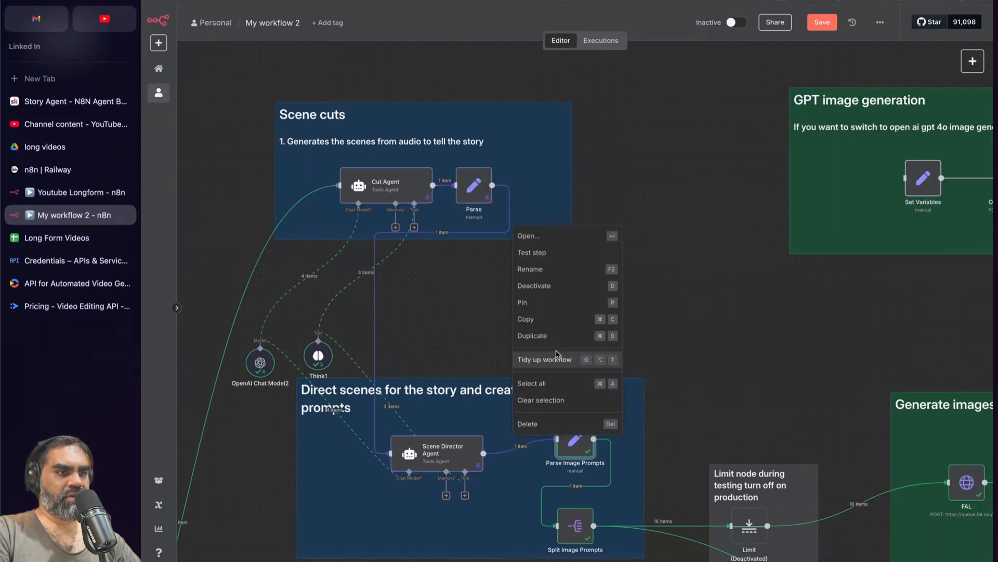
pyautogui.click(557, 306)
# - Open the Parse Image Prompts node and examine the sceneImageGenerationPrompt text of the first scene in its output
pyautogui.scroll(-2, 576, 418)
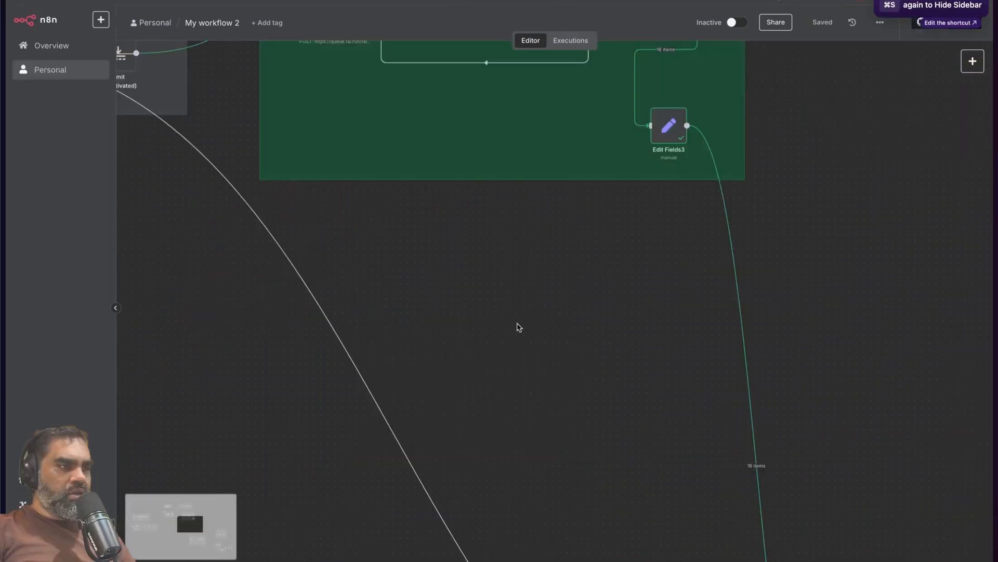
pyautogui.scroll(3, 520, 331)
pyautogui.scroll(2, 474, 348)
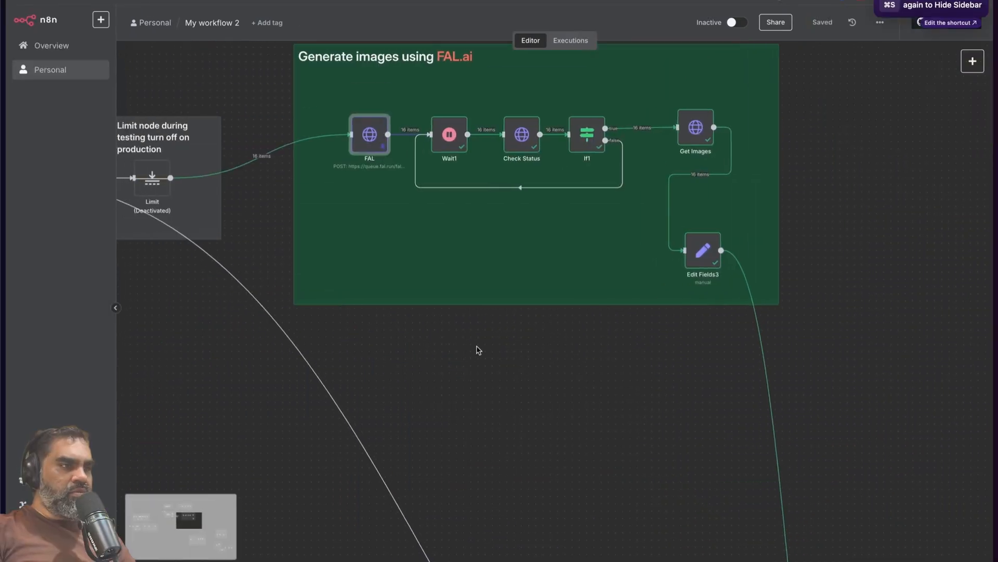
pyautogui.keyDown('ctrl'); pyautogui.scroll(-5, 437, 341); pyautogui.keyUp('ctrl')
pyautogui.scroll(1, 406, 334)
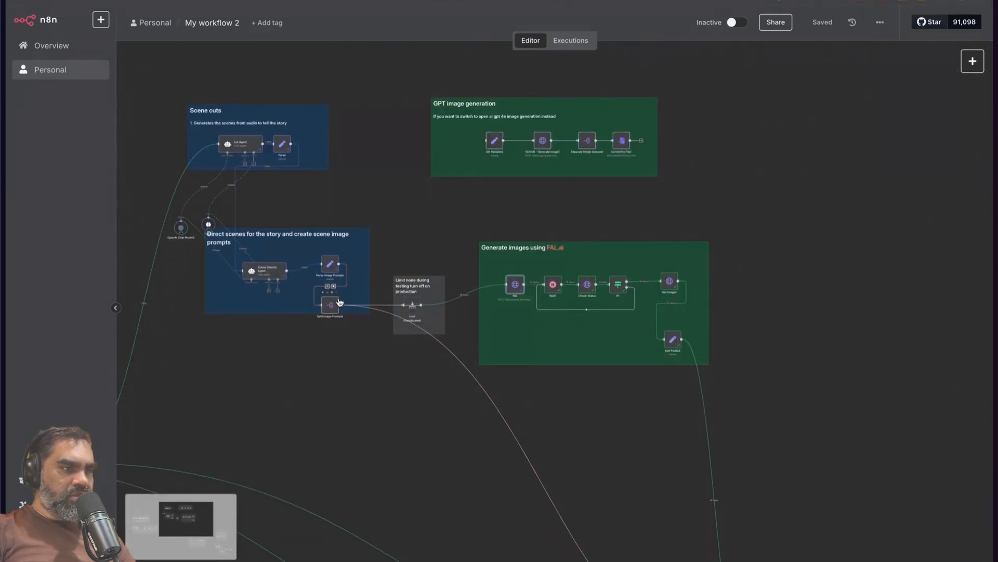
pyautogui.doubleClick(330, 264)
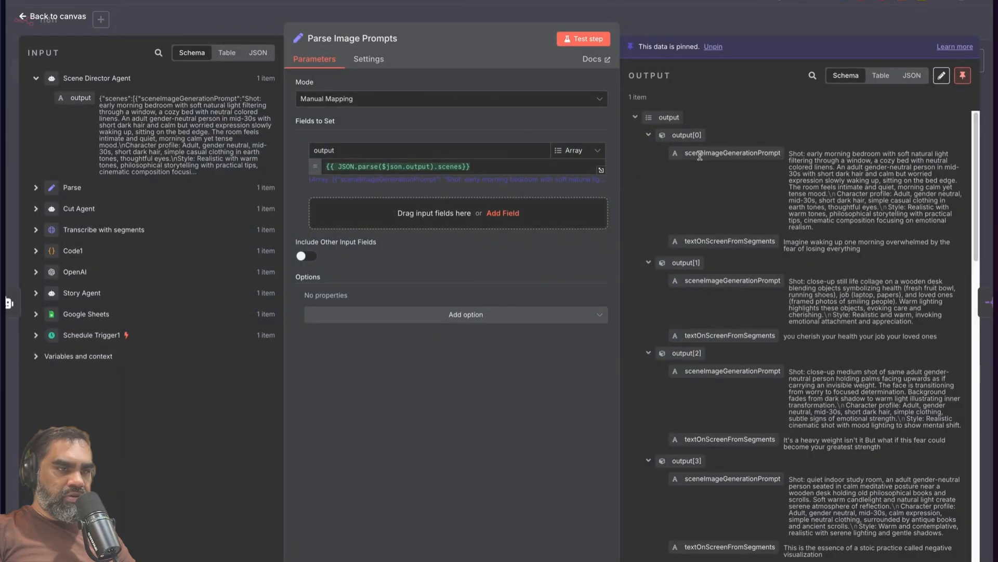
pyautogui.moveTo(790, 154); pyautogui.dragTo(835, 213)
pyautogui.click(833, 212)
pyautogui.moveTo(838, 151); pyautogui.dragTo(880, 178)
pyautogui.click(882, 188)
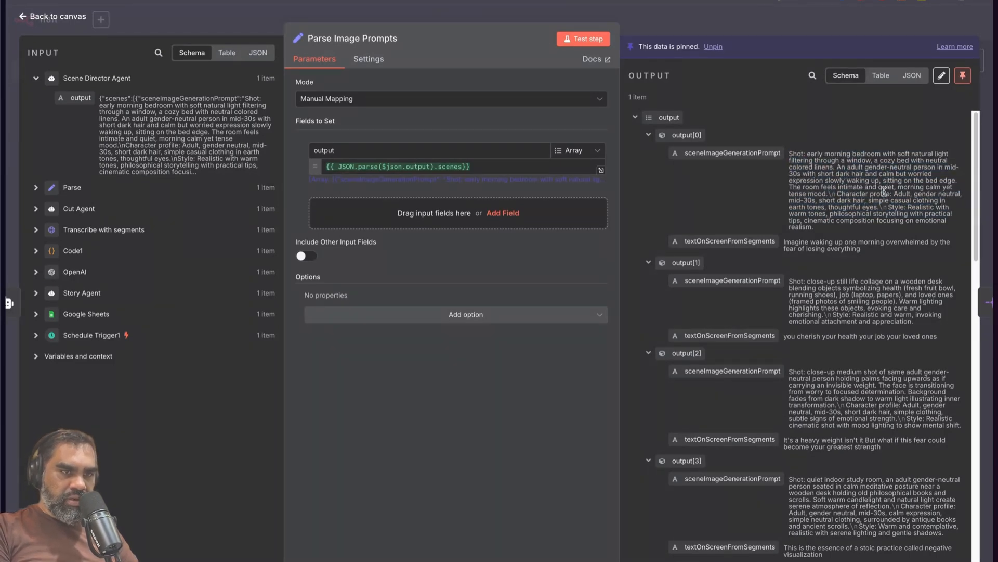
pyautogui.press('Escape')
# - Search the available nodes for "http" to find the HTTP Request node
pyautogui.scroll(-5, 438, 210)
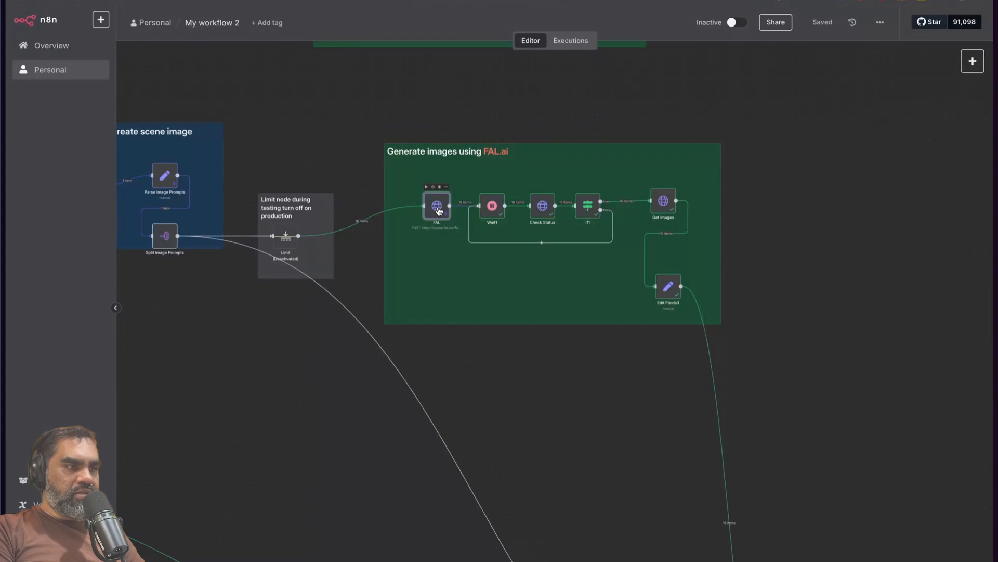
pyautogui.hscroll(-1, 439, 210)
pyautogui.press('Tab')
pyautogui.write('http')
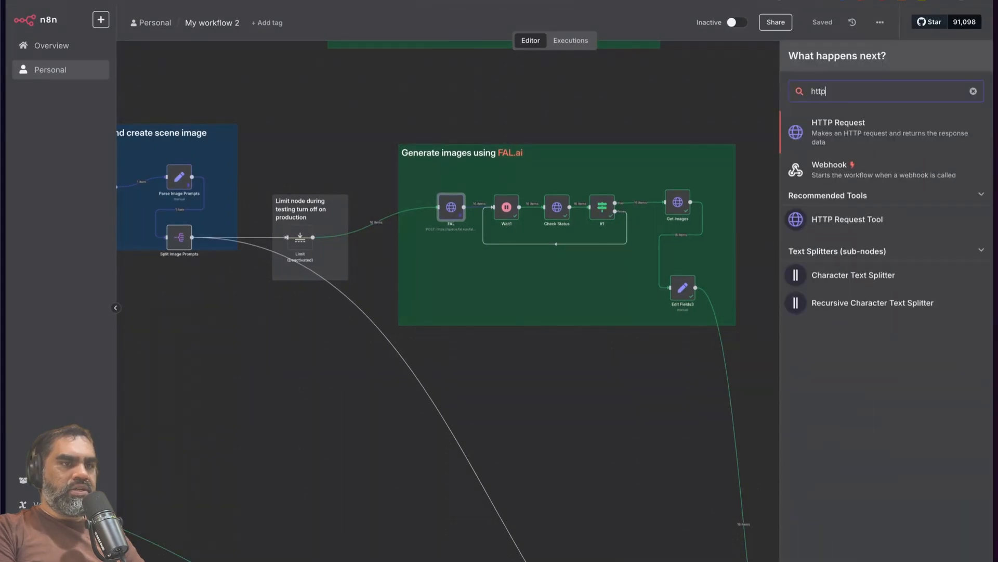
# - Open the FAL node and examine its request URL, especially the flux/schnell model part
pyautogui.doubleClick(451, 207)
pyautogui.moveTo(448, 152); pyautogui.dragTo(315, 154)
pyautogui.click(448, 152)
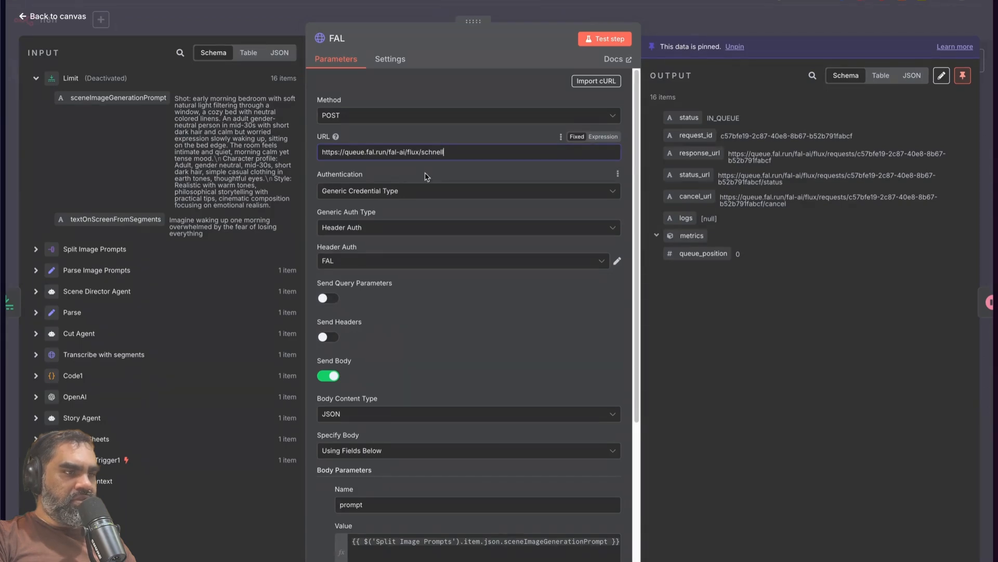
pyautogui.moveTo(407, 152); pyautogui.dragTo(453, 151)
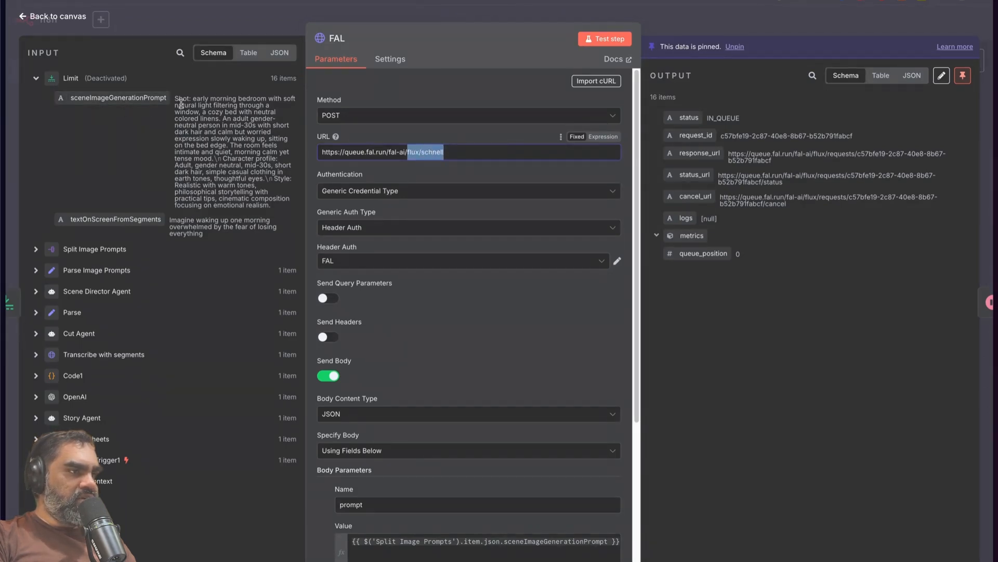
# - Check the FAL node's prompt body parameter against the incoming sceneImageGenerationPrompt text
pyautogui.scroll(-3, 382, 400)
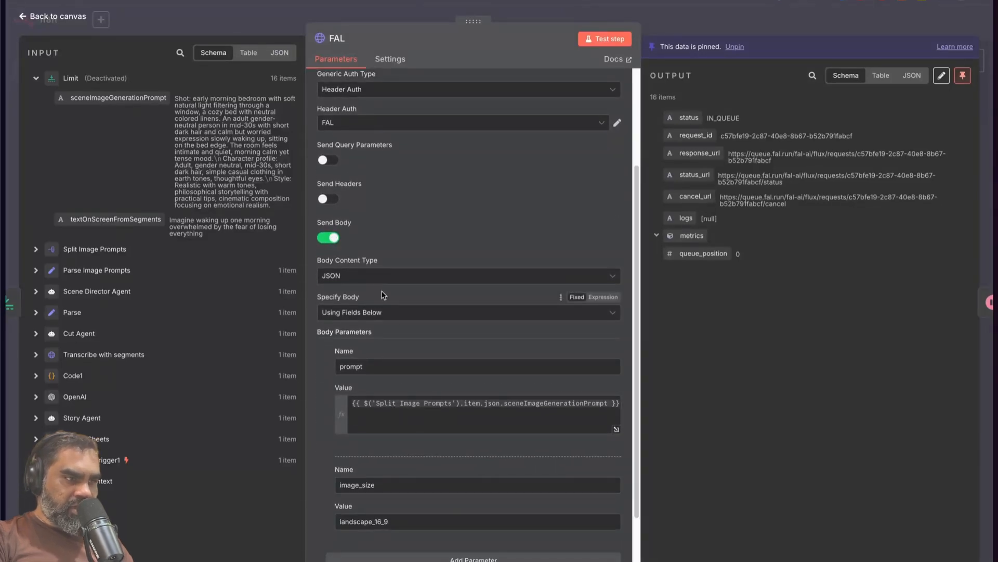
pyautogui.scroll(-1, 383, 296)
pyautogui.moveTo(390, 311); pyautogui.dragTo(330, 311)
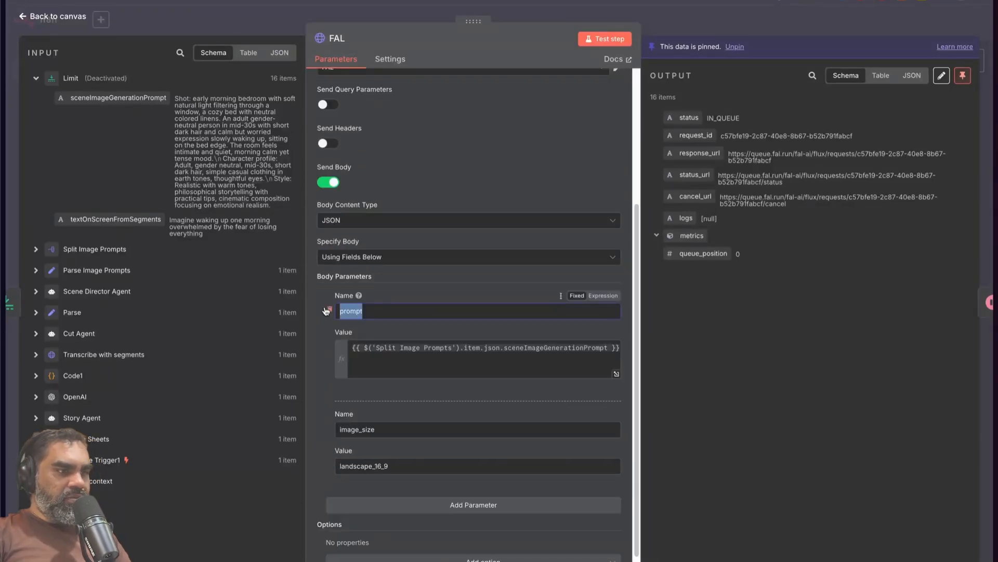
pyautogui.click(195, 159)
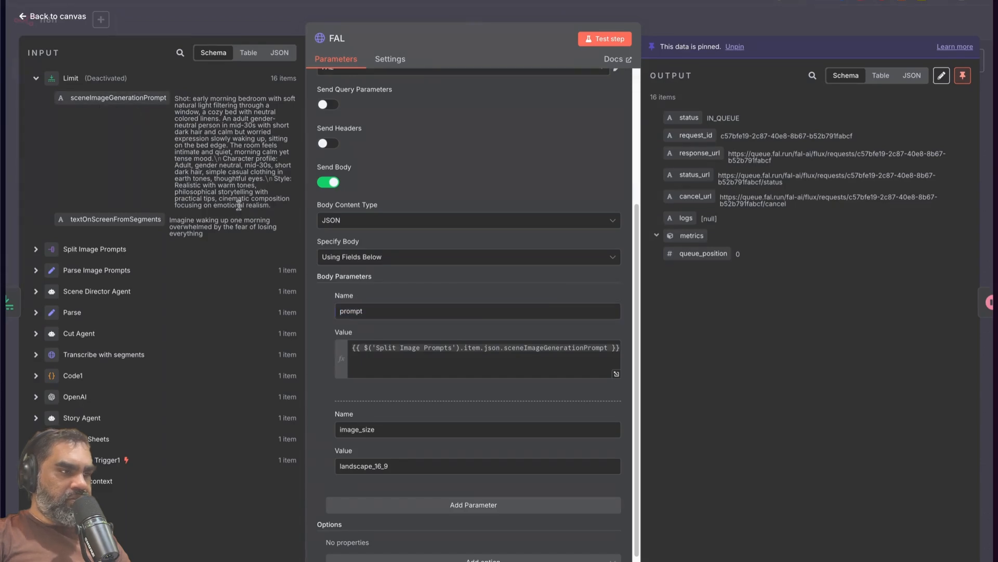
pyautogui.scroll(4, 468, 289)
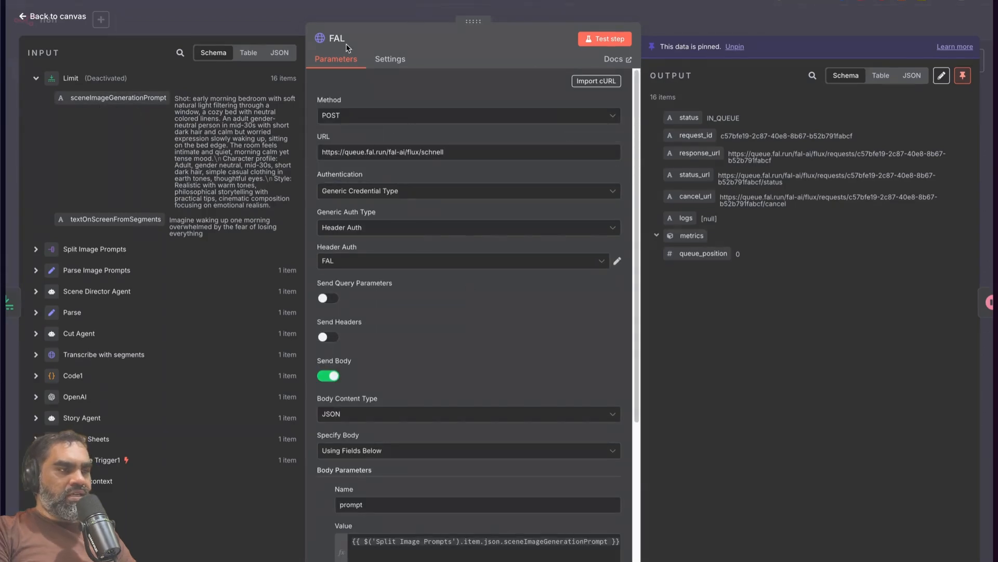
# - Start a new Header Auth credential for the FAL node, fill in its name and secret value, and discard it without saving
pyautogui.click(601, 267)
pyautogui.click(435, 376)
pyautogui.hotkey('ctrl', 'v')
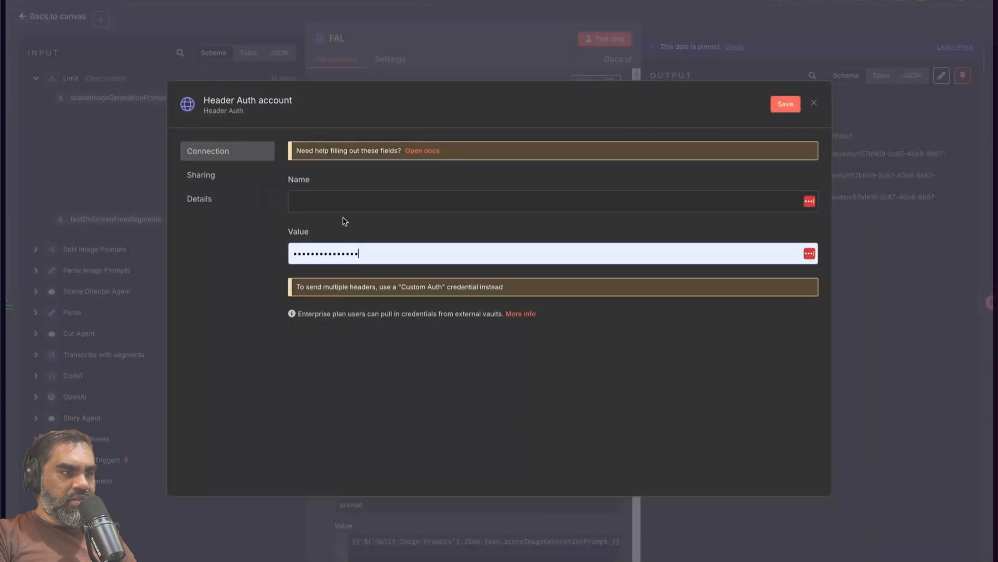
pyautogui.click(337, 200)
pyautogui.write('X-API')
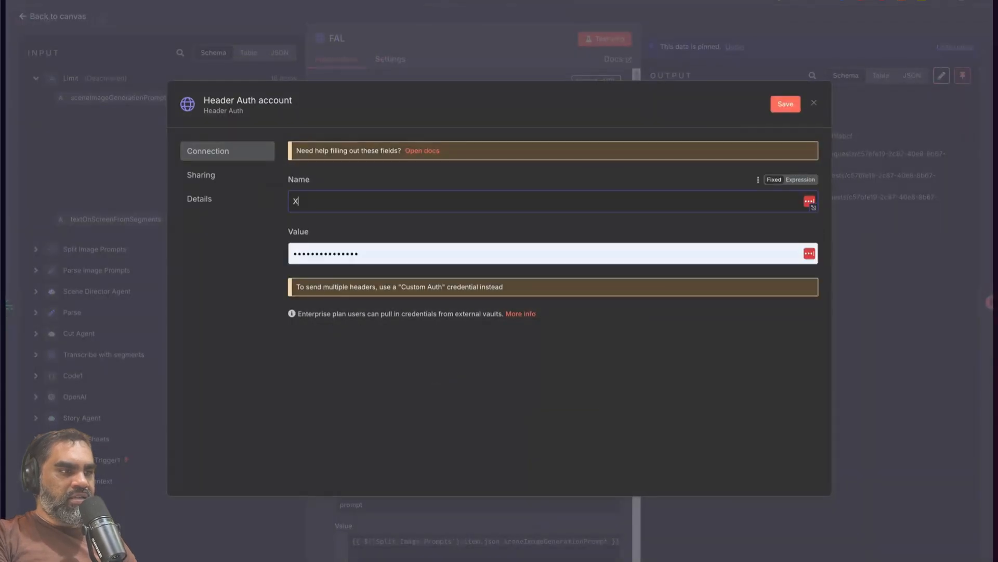
pyautogui.click(844, 99)
pyautogui.click(531, 331)
pyautogui.click(966, 40)
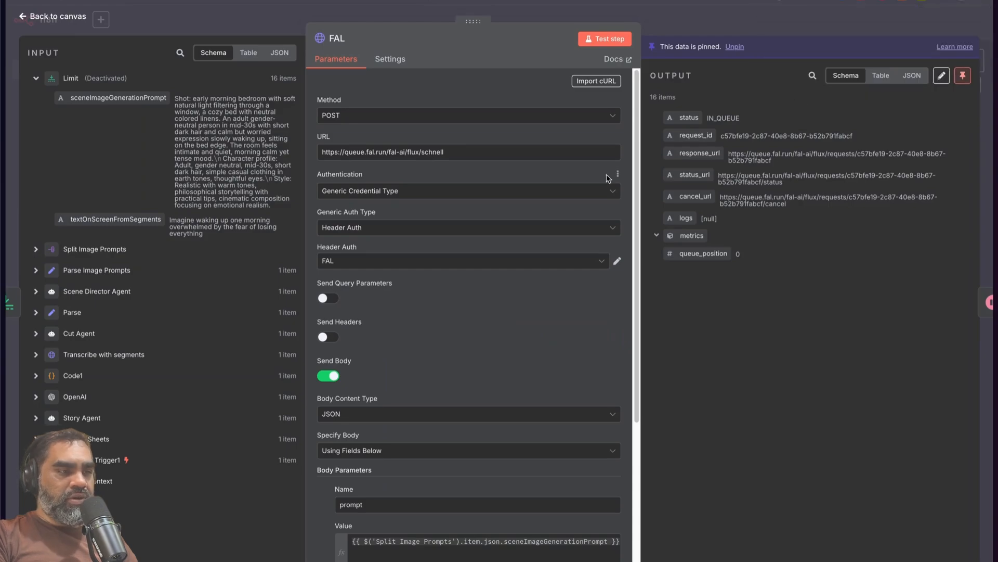
# - Open fal.ai in a new tab, go to its API Keys page and look at the form for adding a key
pyautogui.press('super+t')
pyautogui.write('fal.ai')
pyautogui.press('Return')
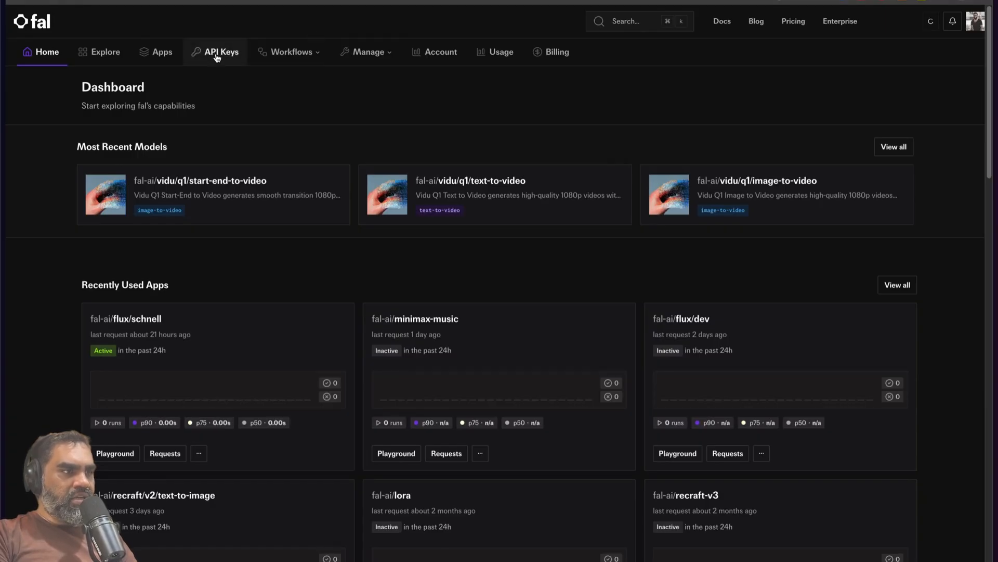
pyautogui.click(217, 57)
pyautogui.click(879, 145)
pyautogui.click(512, 129)
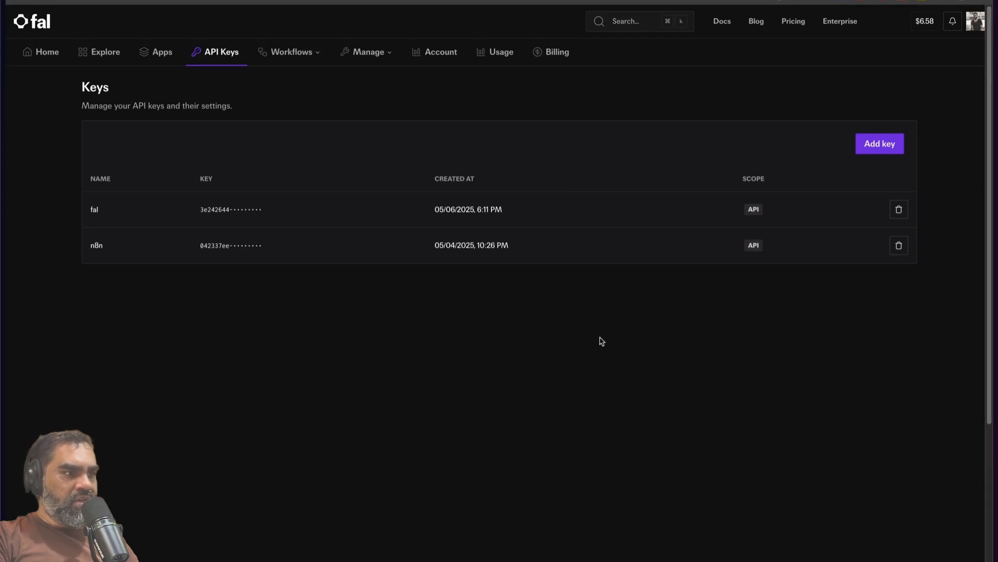
# - Return to My workflow 2 and review the FAL node's image_size parameter and its request output
pyautogui.press('super+s')
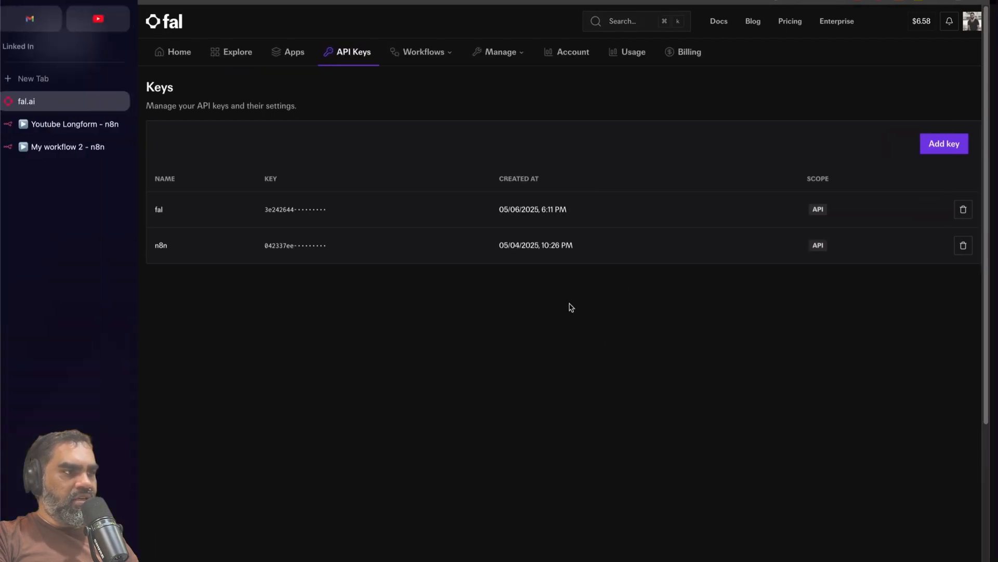
pyautogui.click(70, 147)
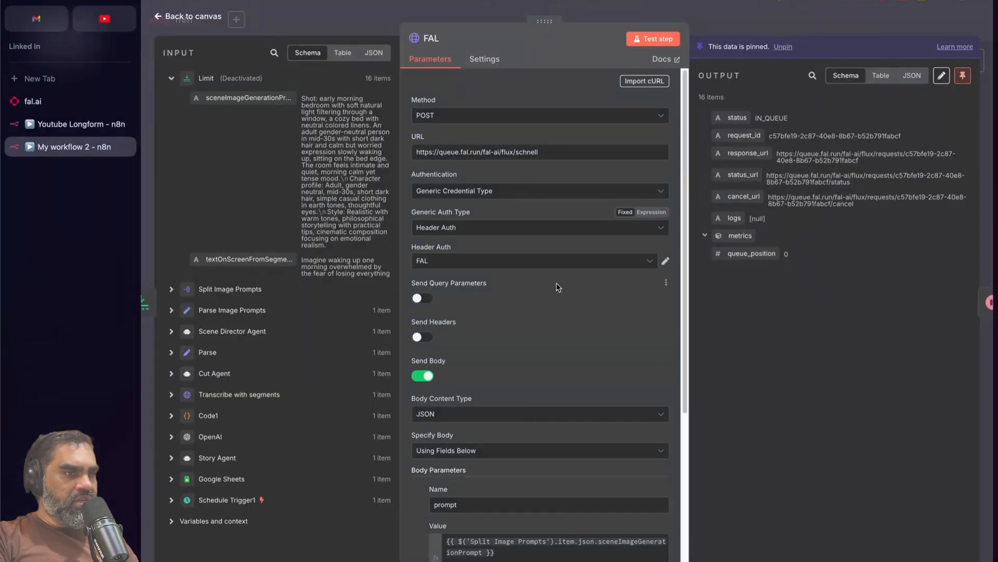
pyautogui.press('super+s')
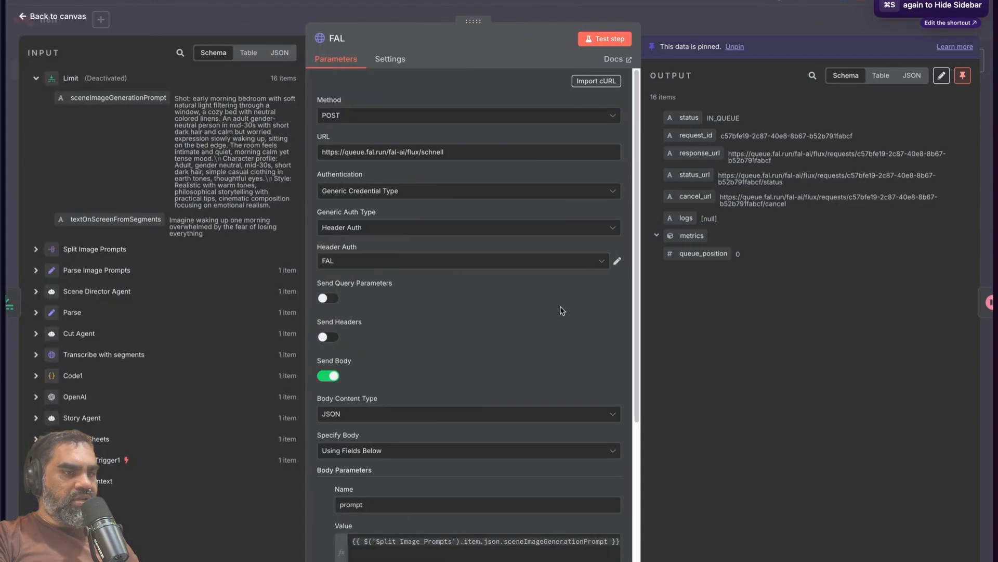
pyautogui.scroll(-5, 569, 336)
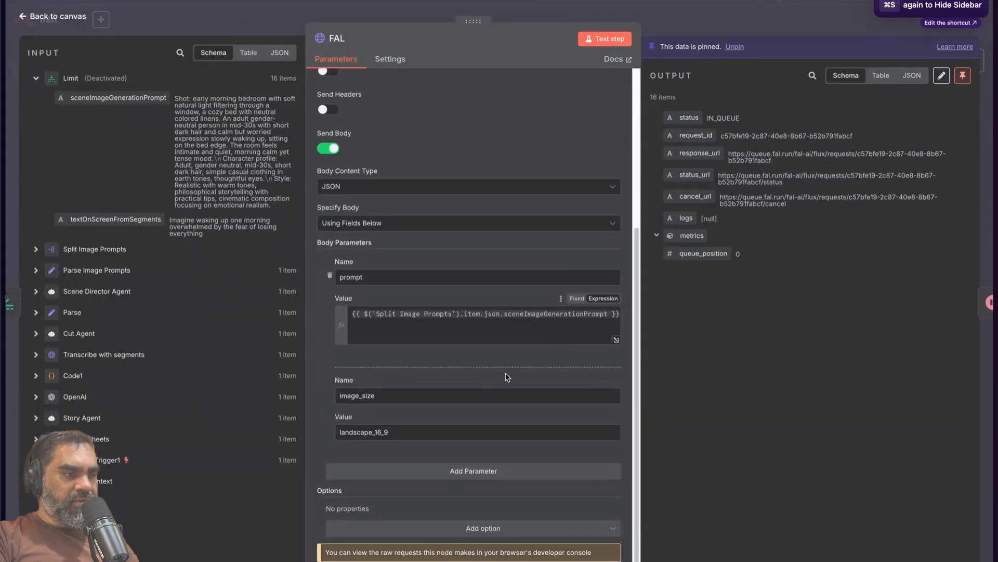
pyautogui.doubleClick(389, 393)
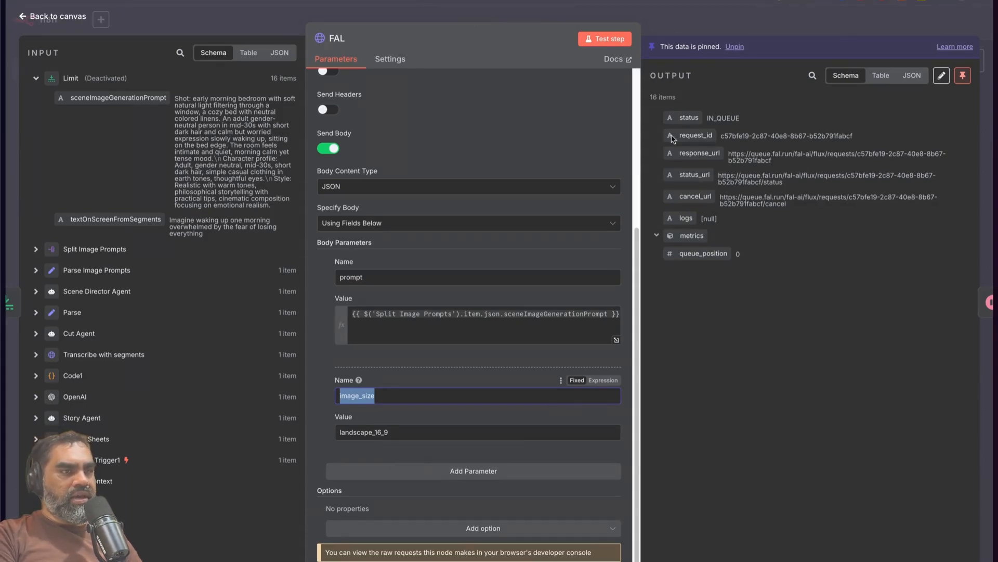
pyautogui.moveTo(708, 111); pyautogui.dragTo(742, 171)
pyautogui.click(763, 203)
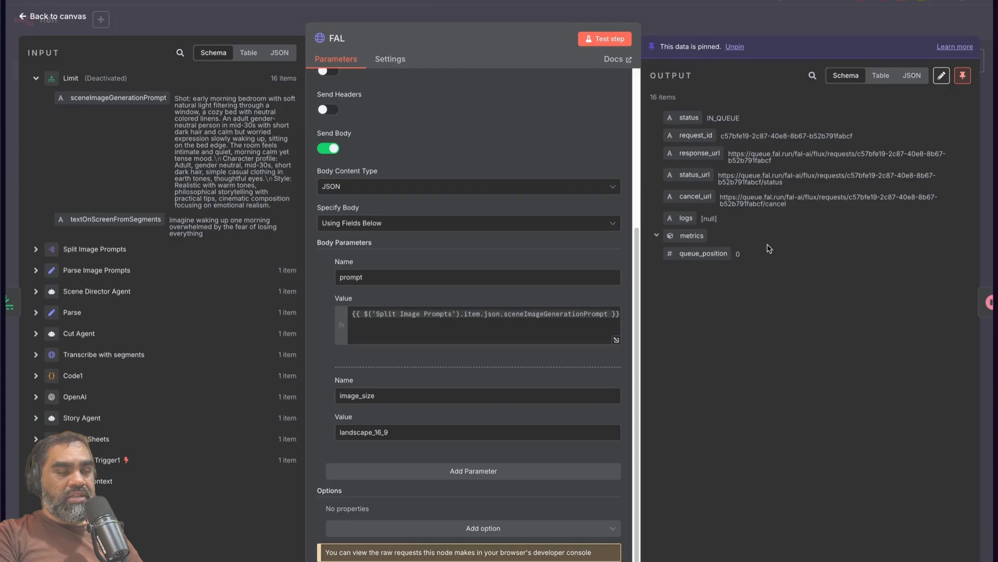
pyautogui.press('Escape')
# - Check the wait amount and unit of the Wait1 node in the FAL.ai image generation group
pyautogui.hscroll(3, 520, 130)
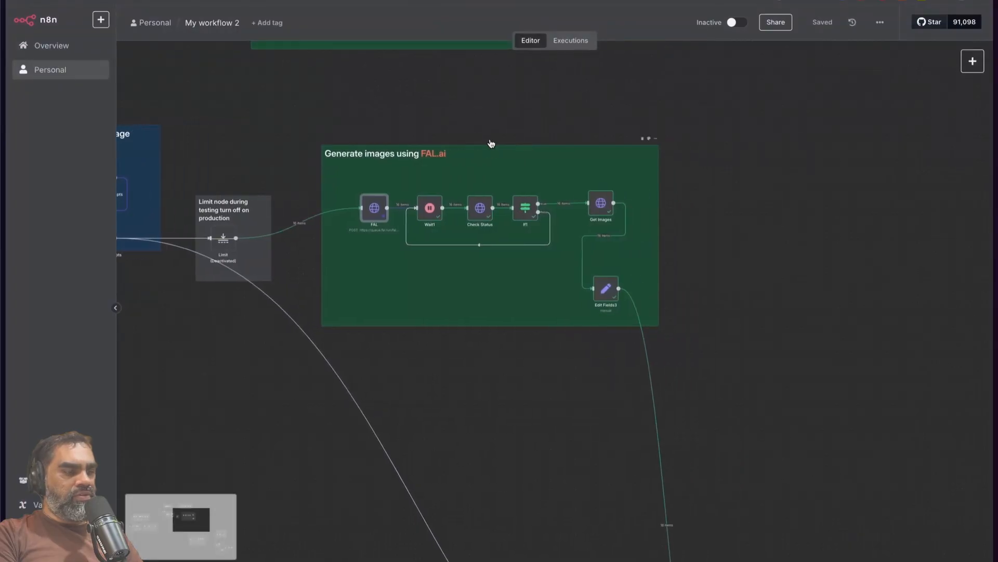
pyautogui.doubleClick(430, 208)
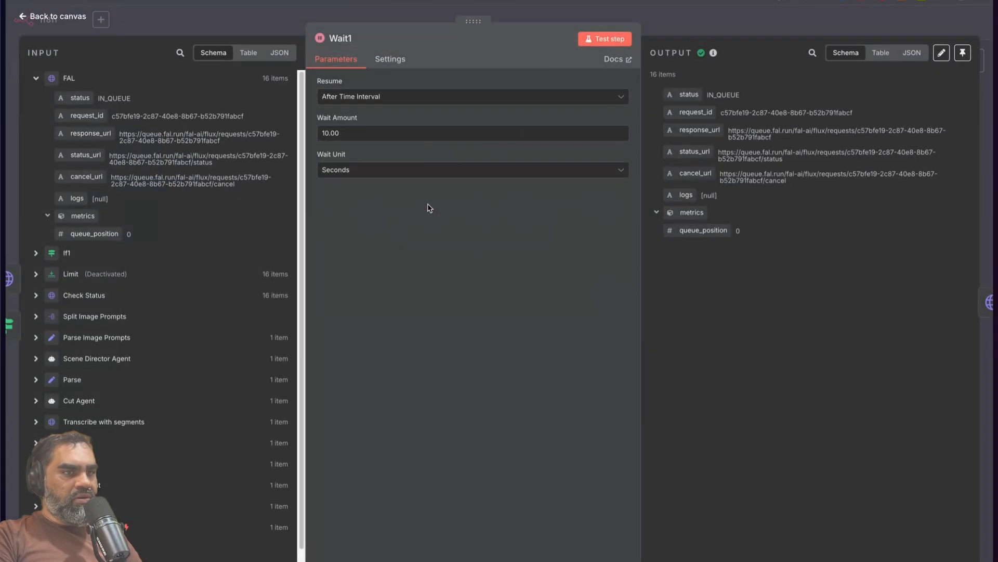
pyautogui.press('Escape')
pyautogui.doubleClick(426, 210)
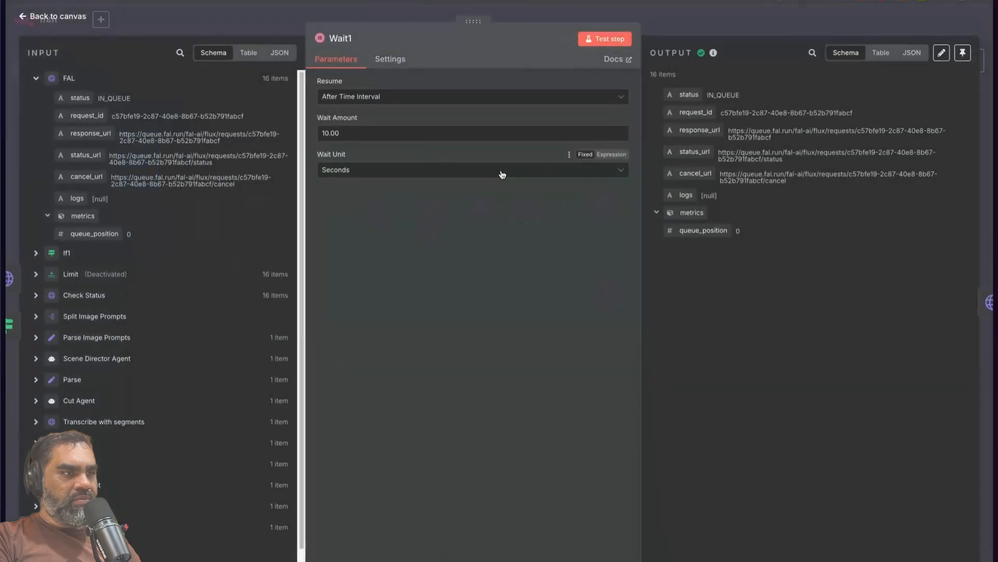
pyautogui.press('Escape')
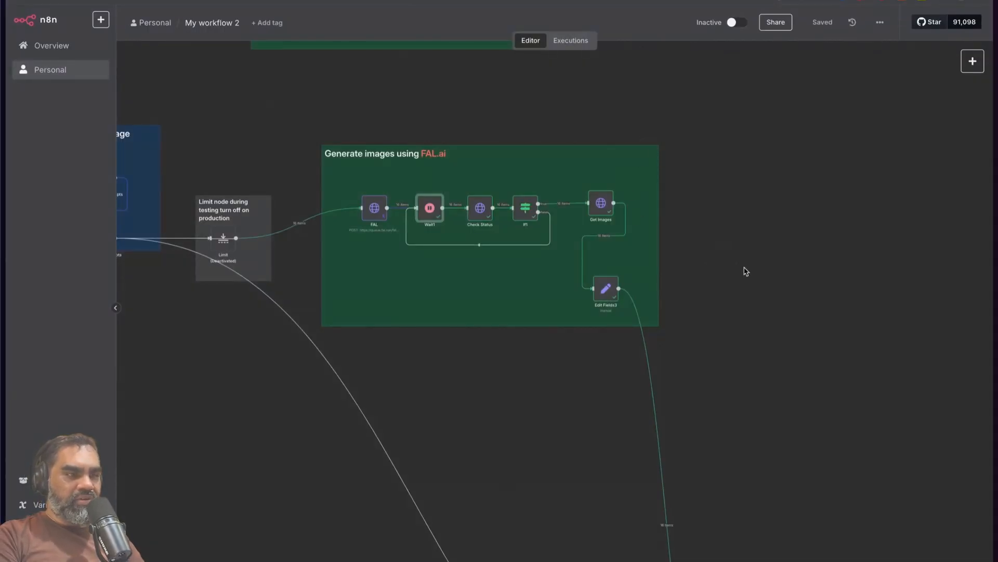
# - Inspect the Check Status node and trace the status_url it requests back to the FAL node's output
pyautogui.scroll(2, 516, 253)
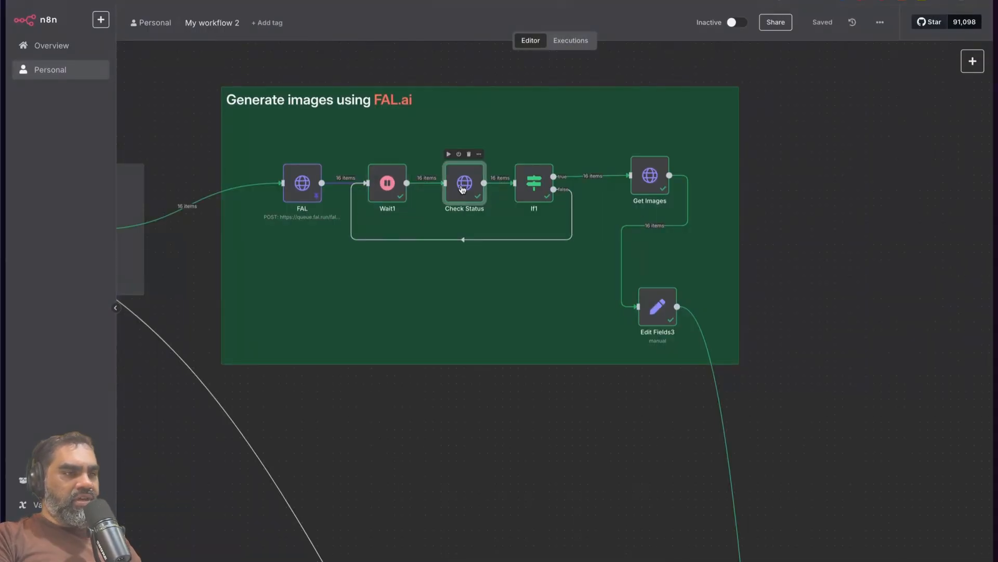
pyautogui.doubleClick(463, 186)
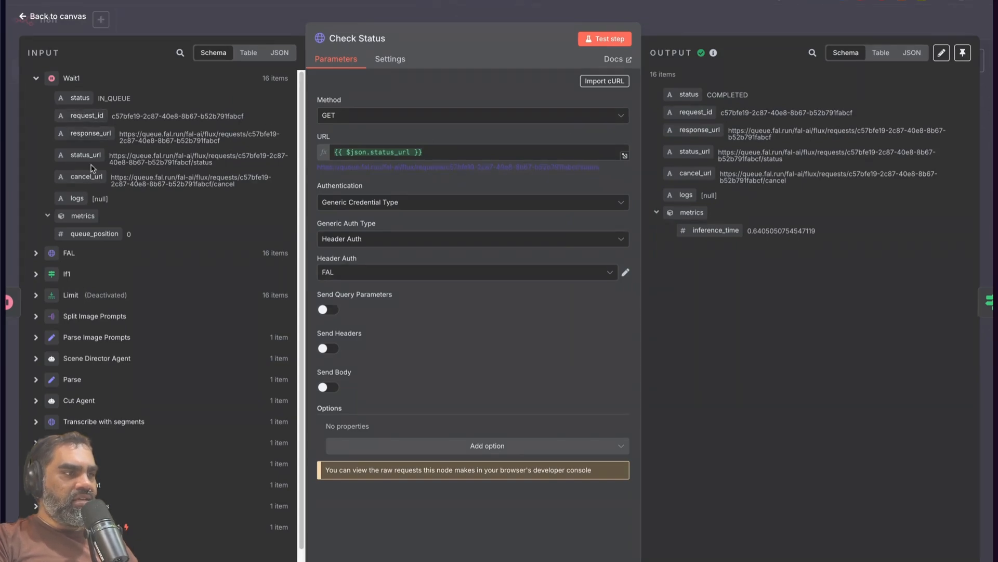
pyautogui.press('Escape')
pyautogui.click(304, 178)
pyautogui.doubleClick(304, 178)
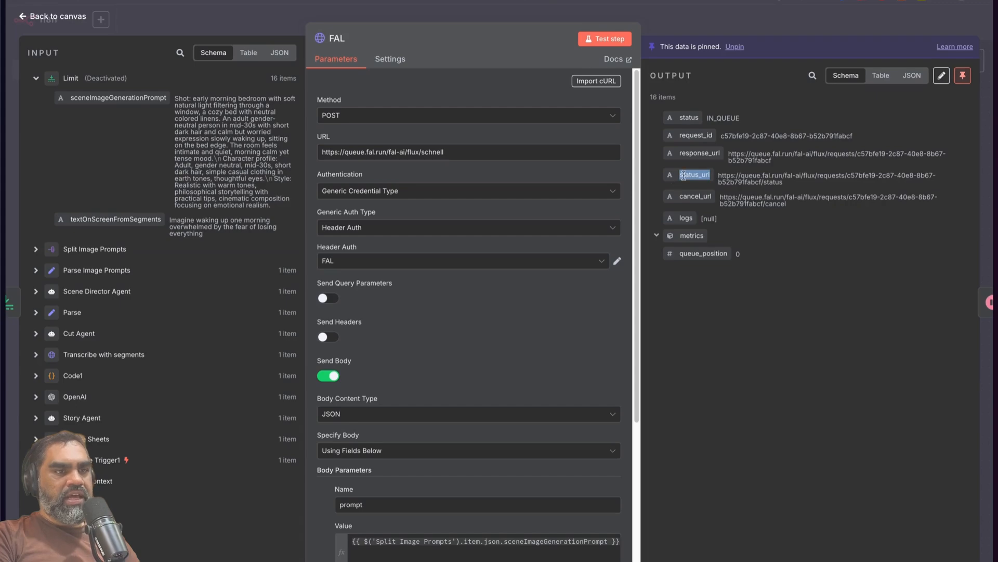
pyautogui.moveTo(794, 186); pyautogui.dragTo(720, 173)
pyautogui.press('Escape')
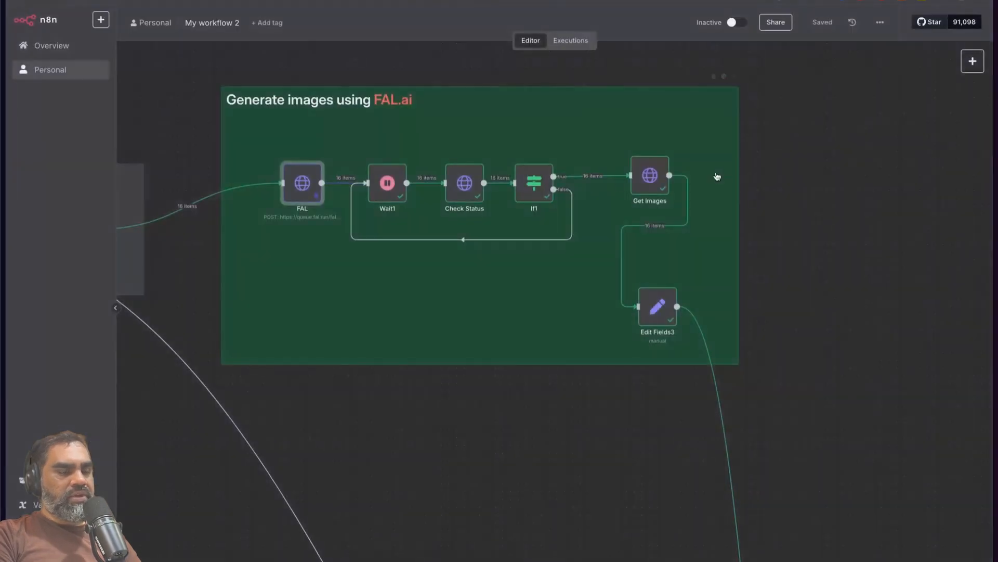
# - Reopen the Check Status node and examine the resolved result of its URL expression
pyautogui.doubleClick(454, 192)
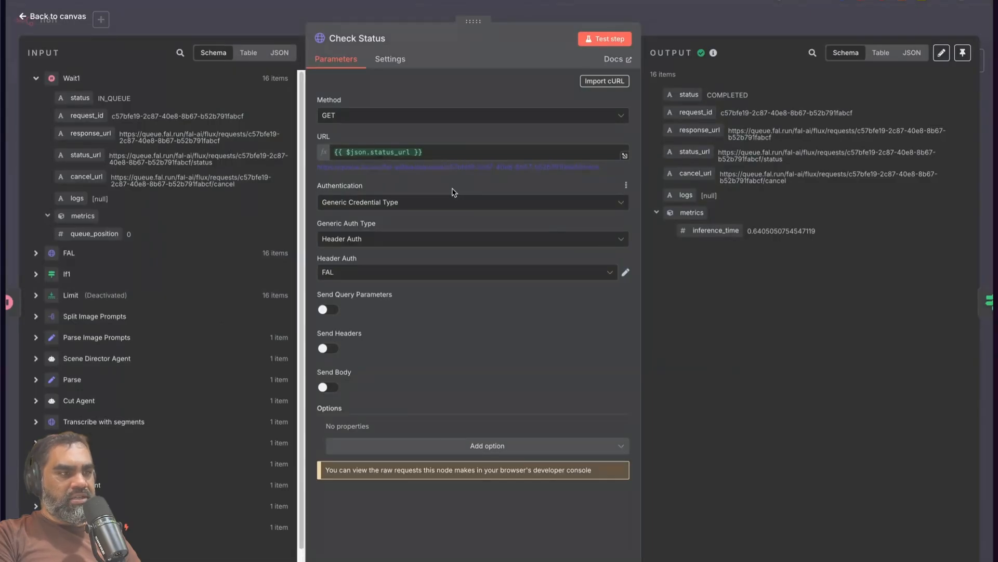
pyautogui.click(361, 147)
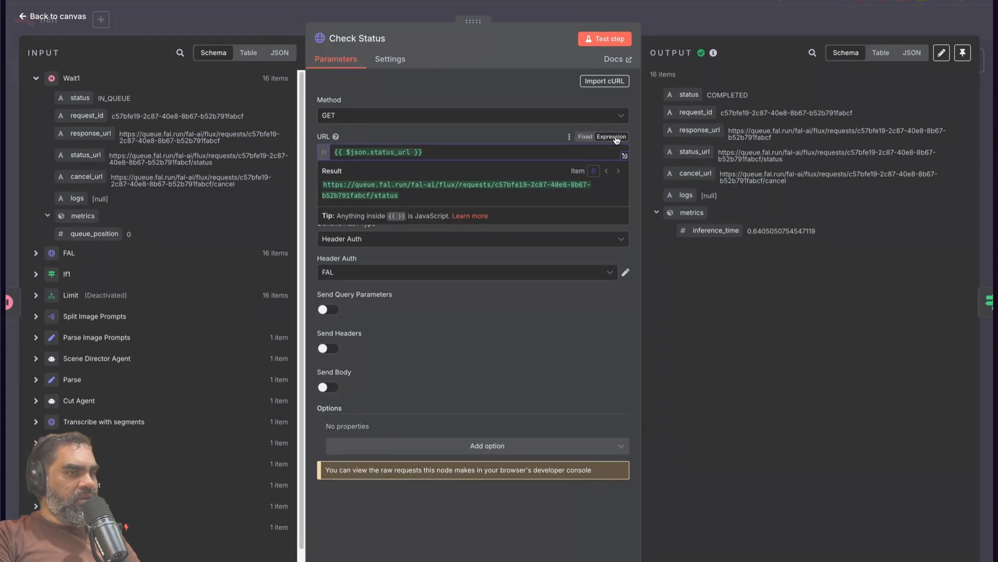
pyautogui.click(473, 138)
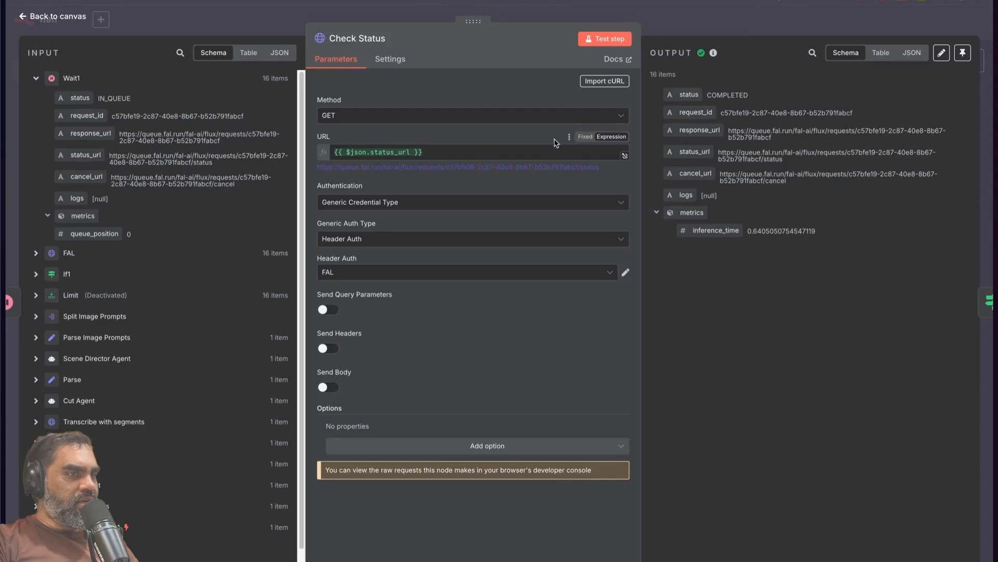
# - Set the Check Status URL to an expression using the status_url field from the Wait1 input
pyautogui.click(585, 139)
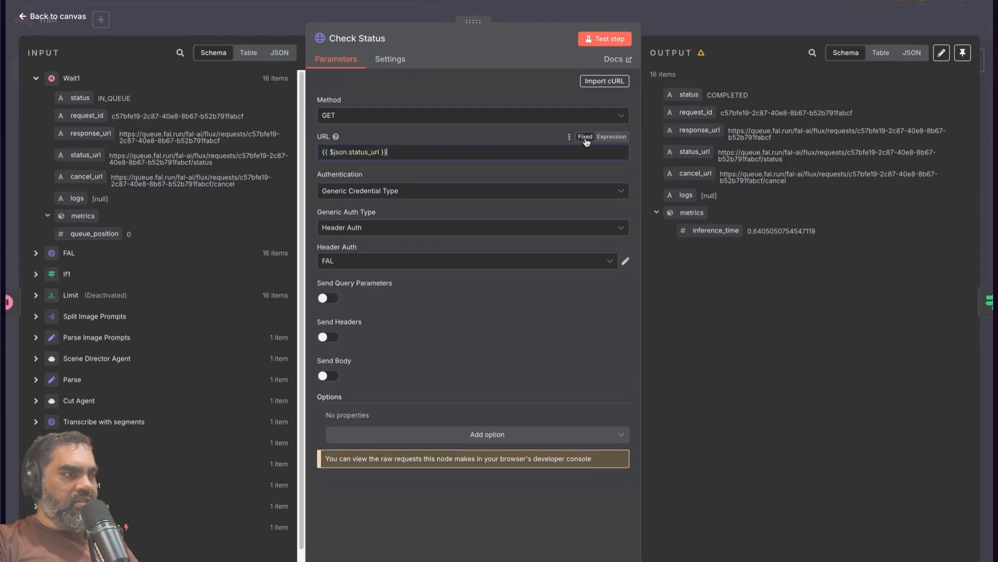
pyautogui.click(613, 139)
pyautogui.click(493, 138)
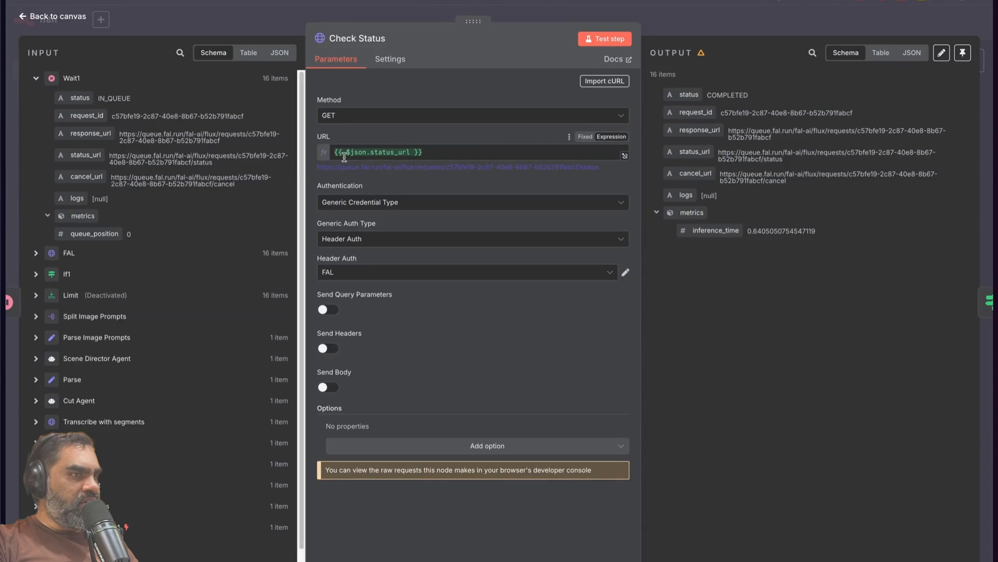
pyautogui.moveTo(86, 155); pyautogui.dragTo(435, 162)
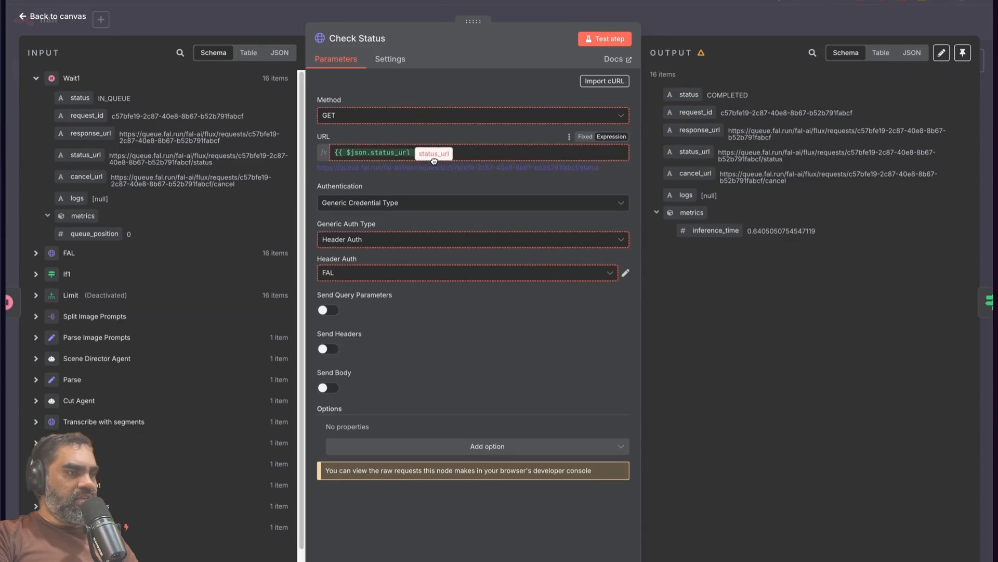
pyautogui.click(422, 154)
pyautogui.press('super+shift+Left')
pyautogui.press('BackSpace')
pyautogui.click(478, 292)
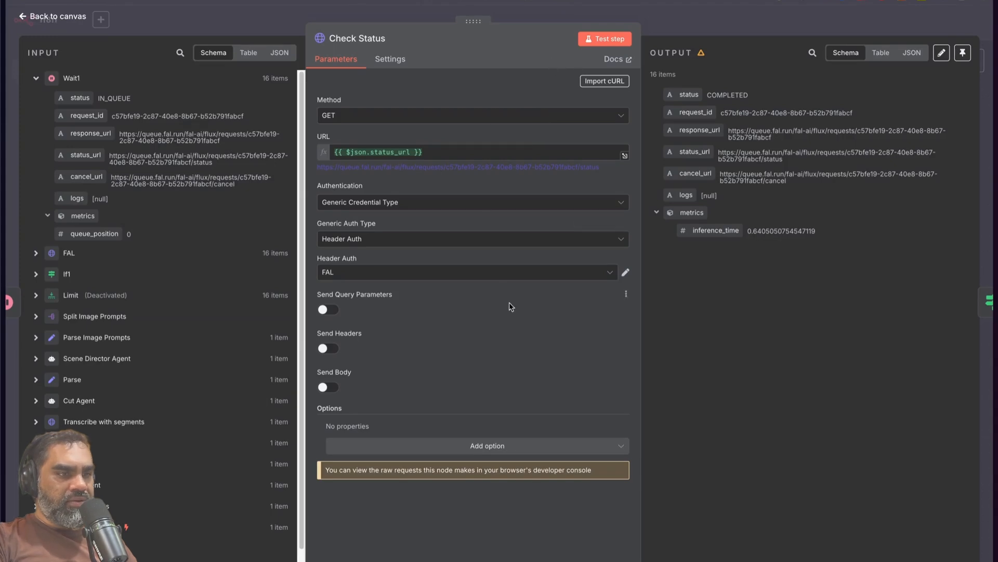
# - Review the Check Status node's Header Auth credential, request method and the status value in its output
pyautogui.click(554, 277)
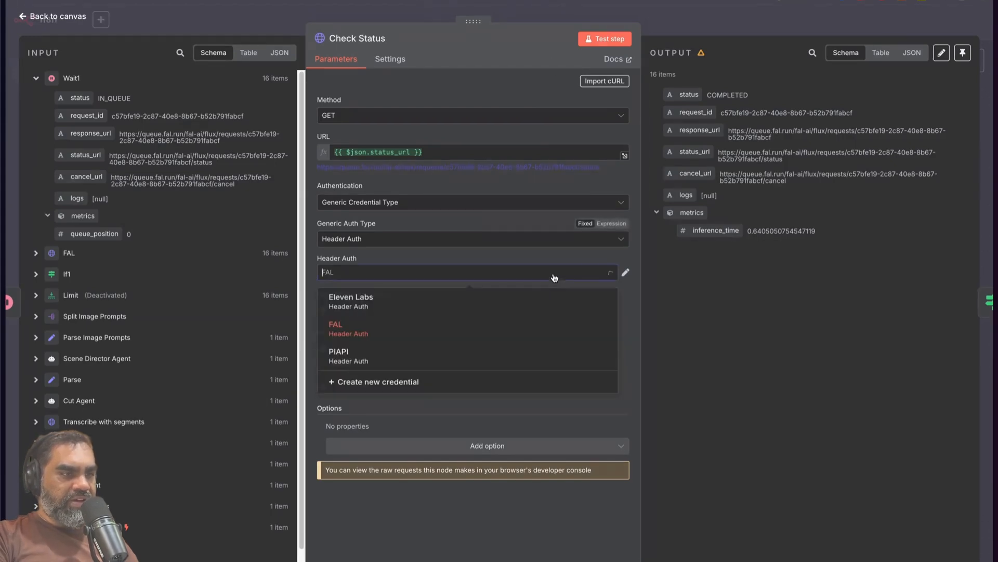
pyautogui.click(487, 413)
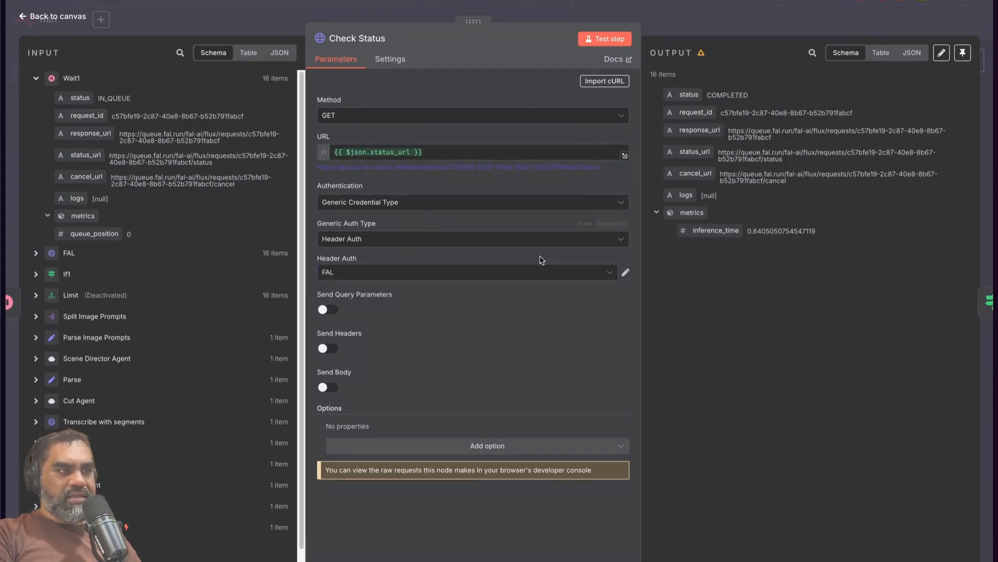
pyautogui.click(422, 123)
pyautogui.click(413, 117)
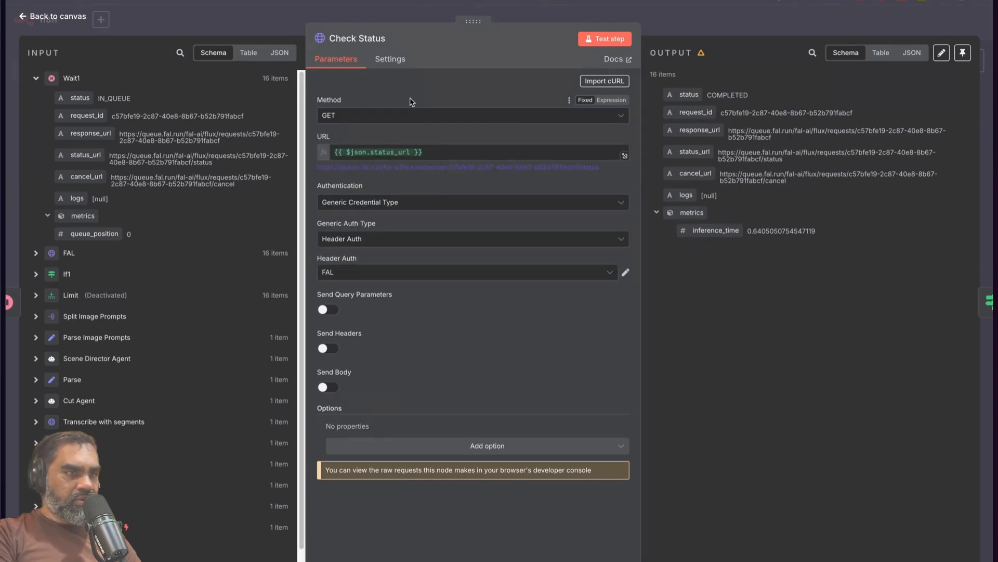
pyautogui.moveTo(707, 95); pyautogui.dragTo(760, 102)
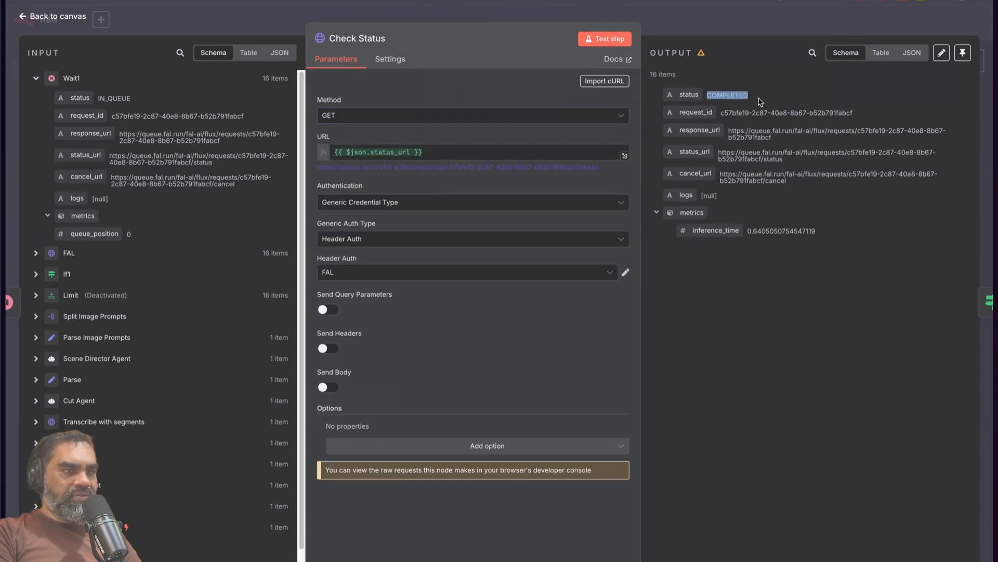
pyautogui.click(742, 96)
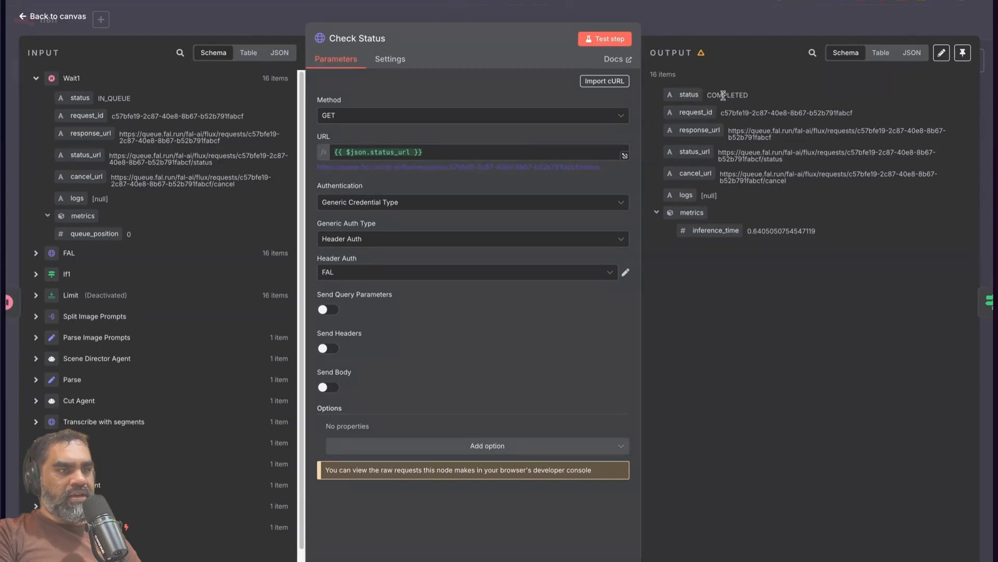
pyautogui.click(707, 24)
pyautogui.click(536, 195)
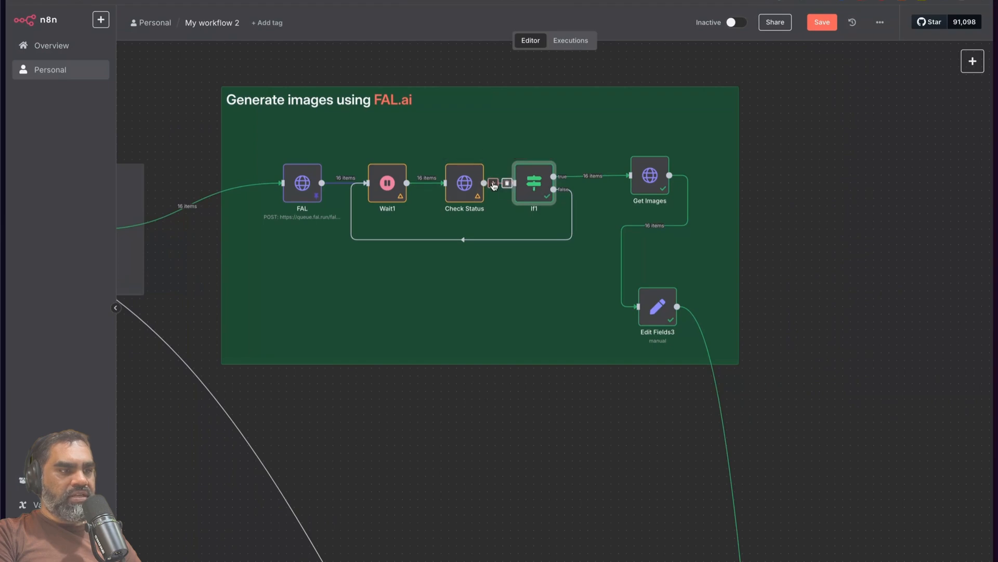
pyautogui.click(493, 183)
pyautogui.write('if')
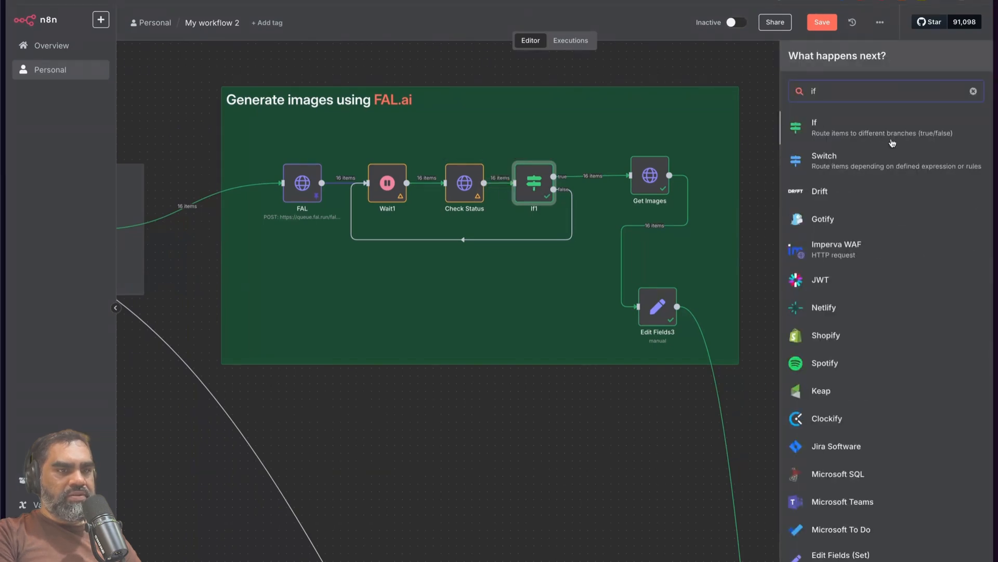
pyautogui.press('Escape')
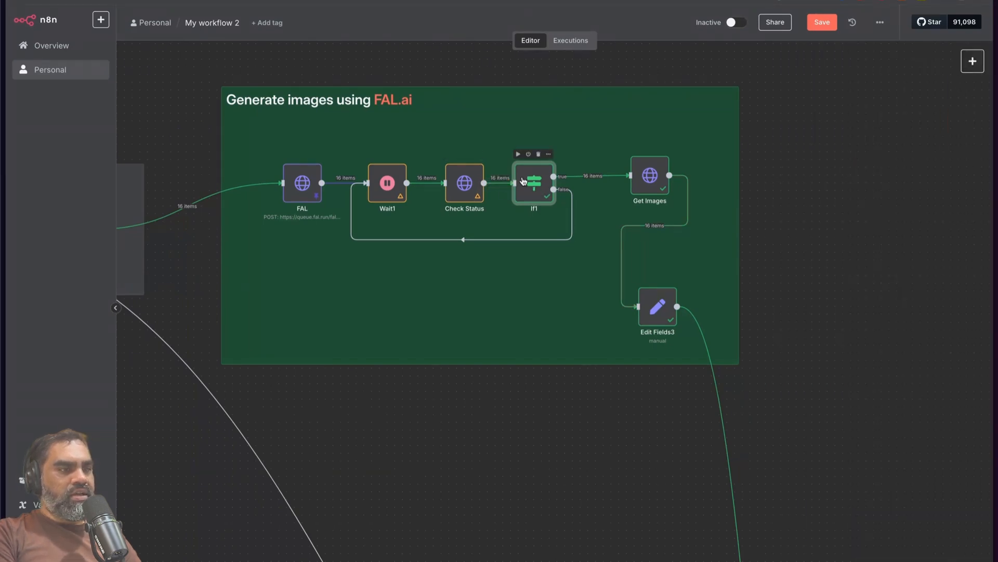
# - Inspect the If1 node's condition comparing the status from Check Status with COMPLETED
pyautogui.doubleClick(526, 182)
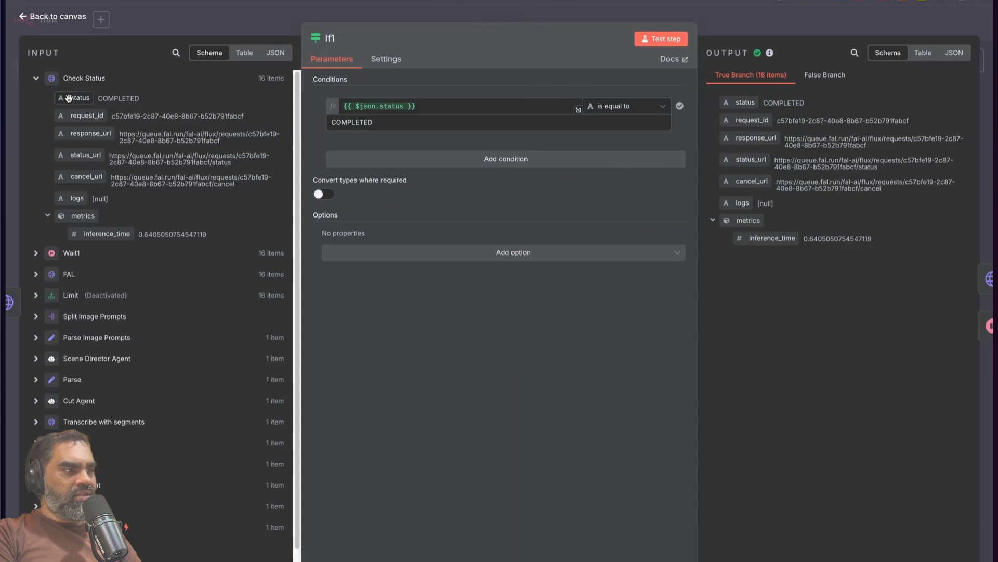
pyautogui.click(425, 106)
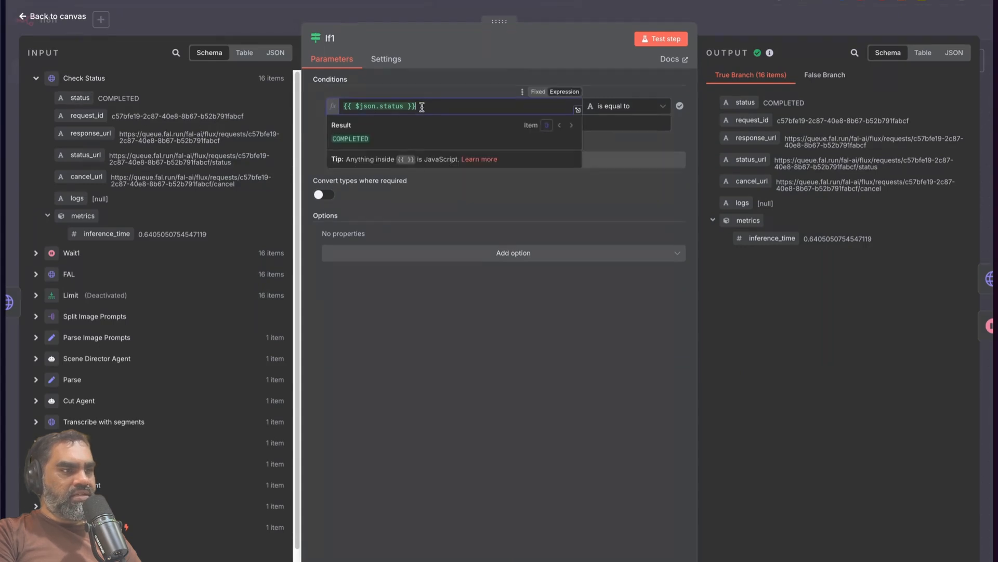
pyautogui.click(435, 212)
pyautogui.moveTo(375, 123); pyautogui.dragTo(311, 121)
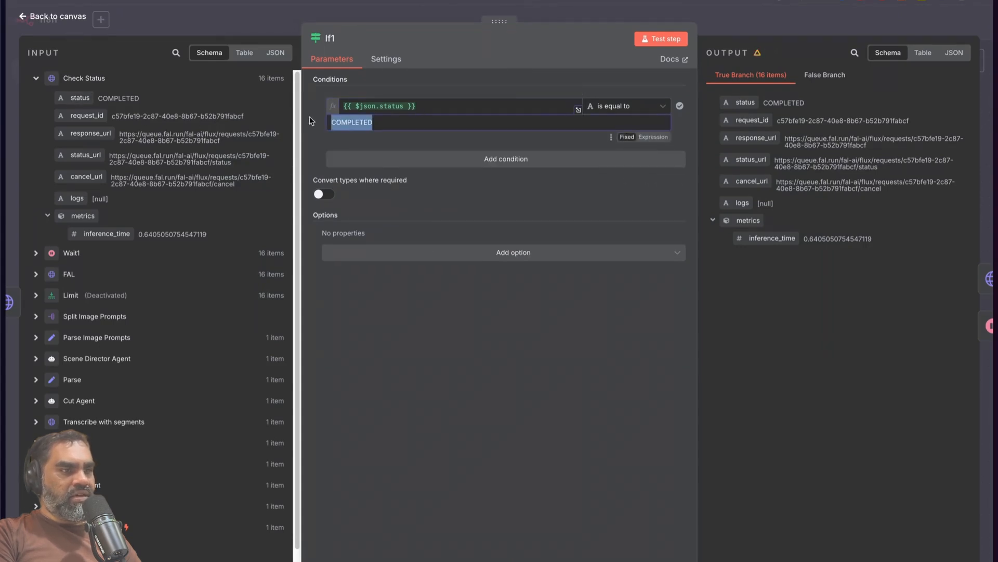
pyautogui.press('Escape')
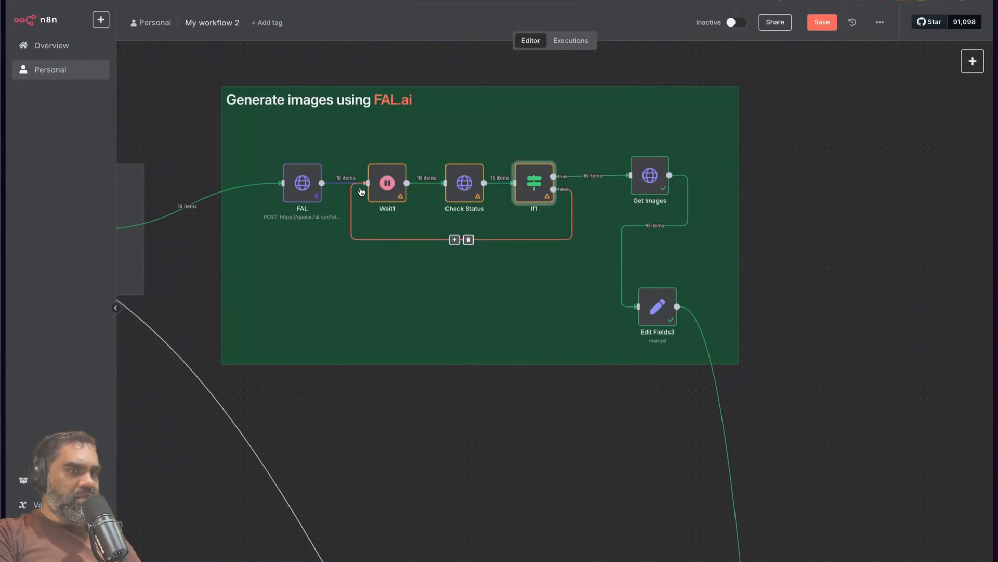
# - Open the Get Images node and replace its request URL with the response_url expression from the If1 input
pyautogui.doubleClick(658, 184)
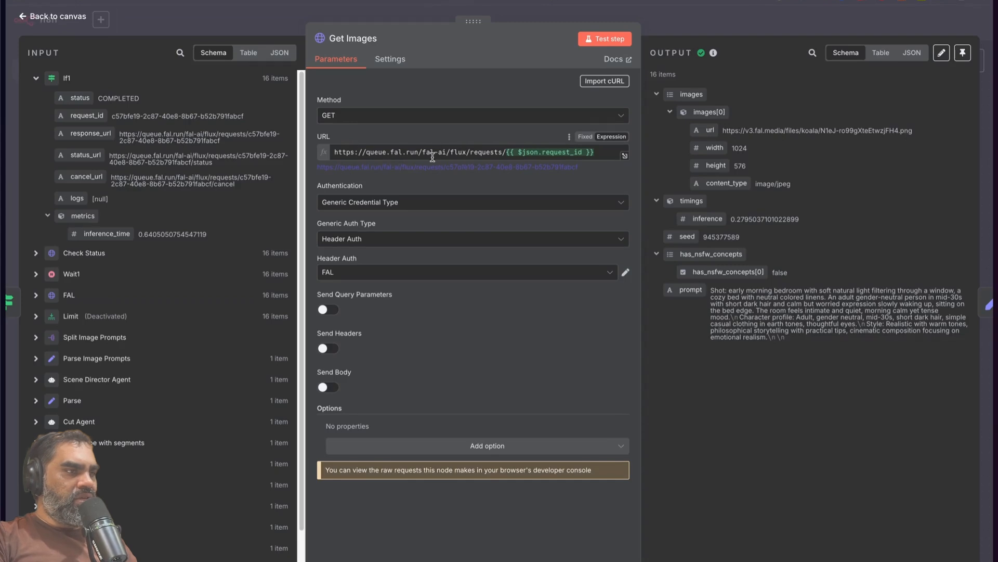
pyautogui.click(504, 153)
pyautogui.moveTo(506, 153); pyautogui.dragTo(358, 142)
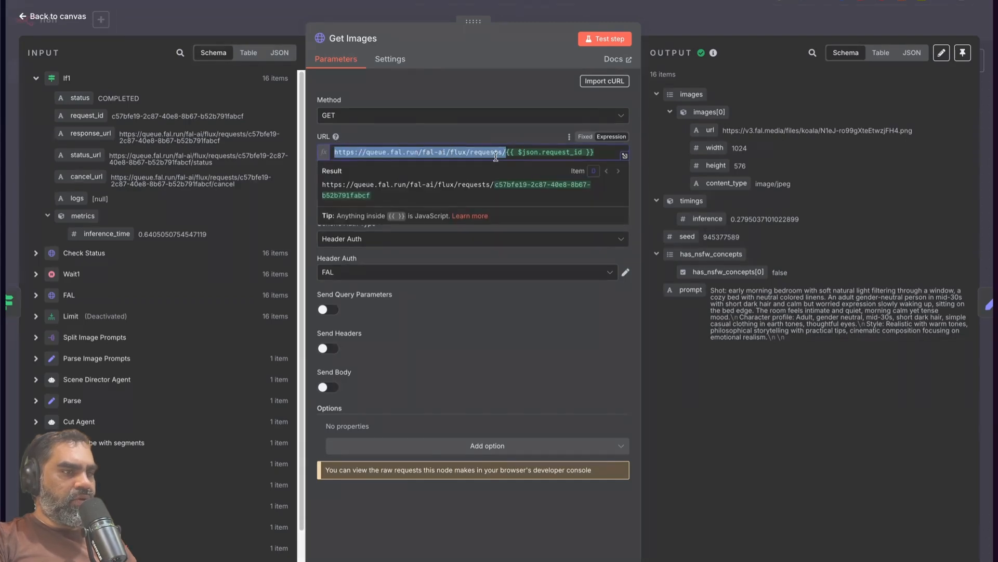
pyautogui.click(550, 152)
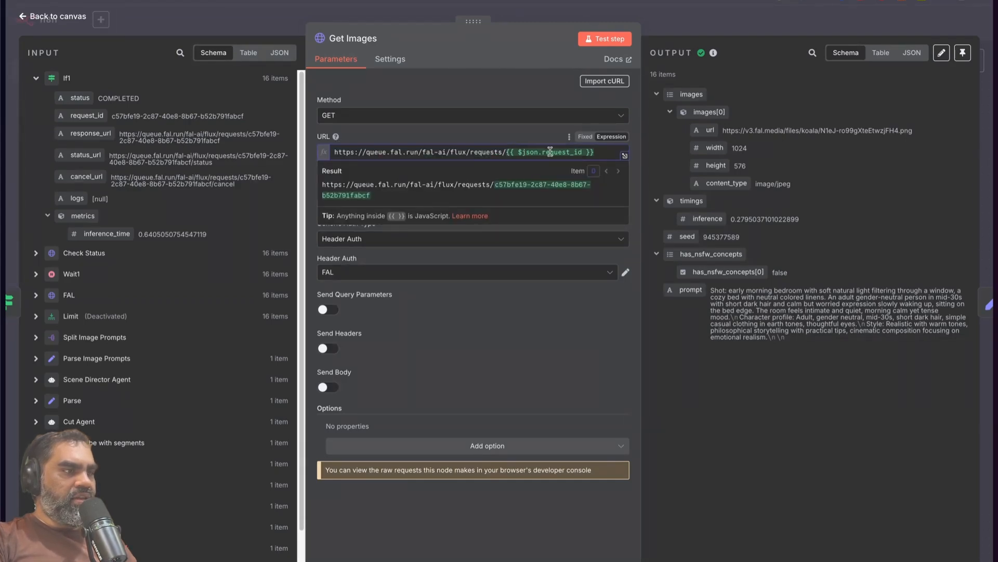
pyautogui.click(79, 118)
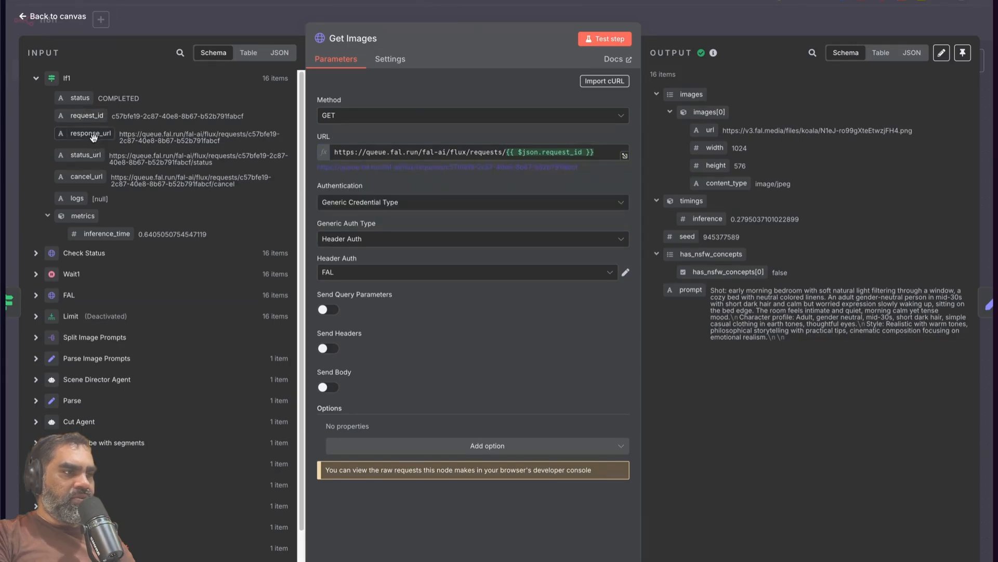
pyautogui.moveTo(94, 135); pyautogui.dragTo(374, 152)
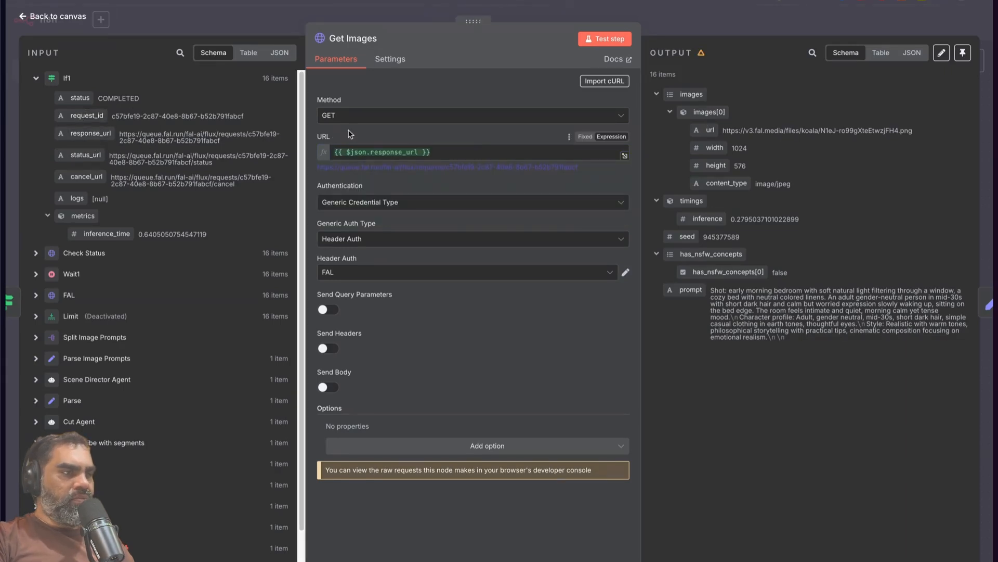
pyautogui.click(605, 38)
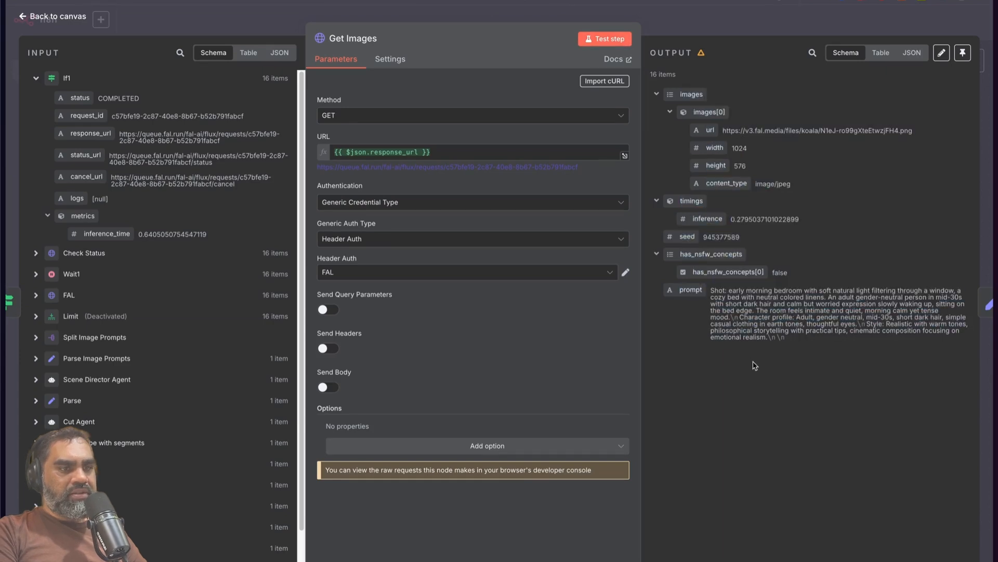
# - Copy the first image's url from the Get Images output and open it in a new browser tab
pyautogui.moveTo(723, 130); pyautogui.dragTo(901, 134)
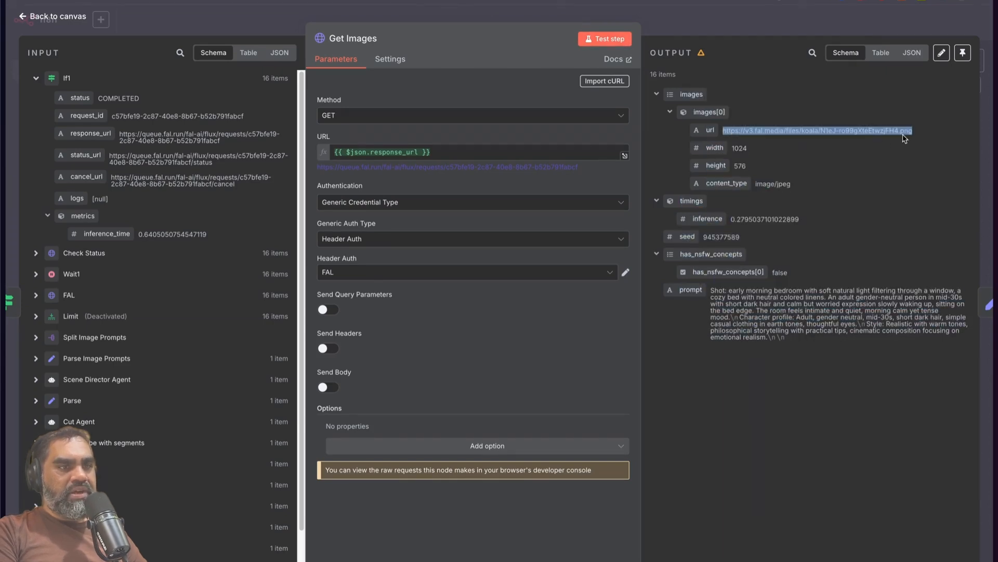
pyautogui.hotkey('ctrl', 'c')
pyautogui.hotkey('ctrl', 't')
pyautogui.hotkey('ctrl', 'v')
pyautogui.press('Return')
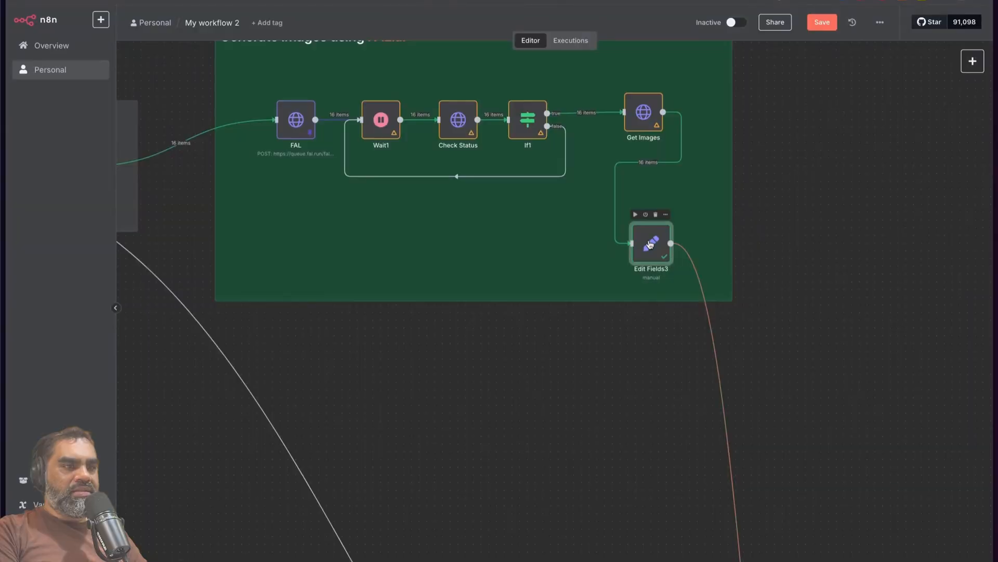
# - Review the images, textOnScreenFromSegments, durationOnScreen and transcript fields mapped in the Edit Fields3 node
pyautogui.doubleClick(648, 242)
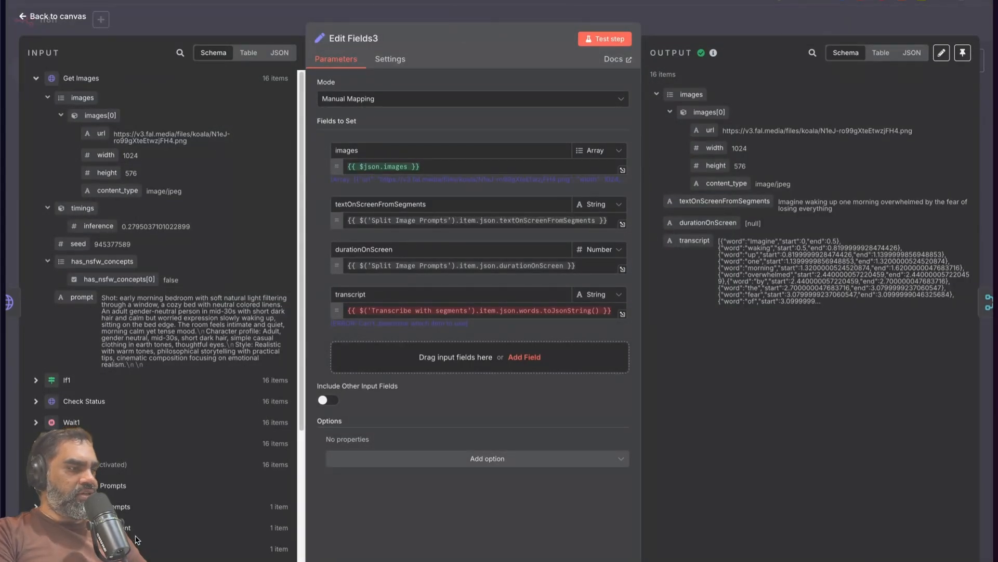
pyautogui.scroll(-3, 120, 401)
pyautogui.scroll(3, 120, 402)
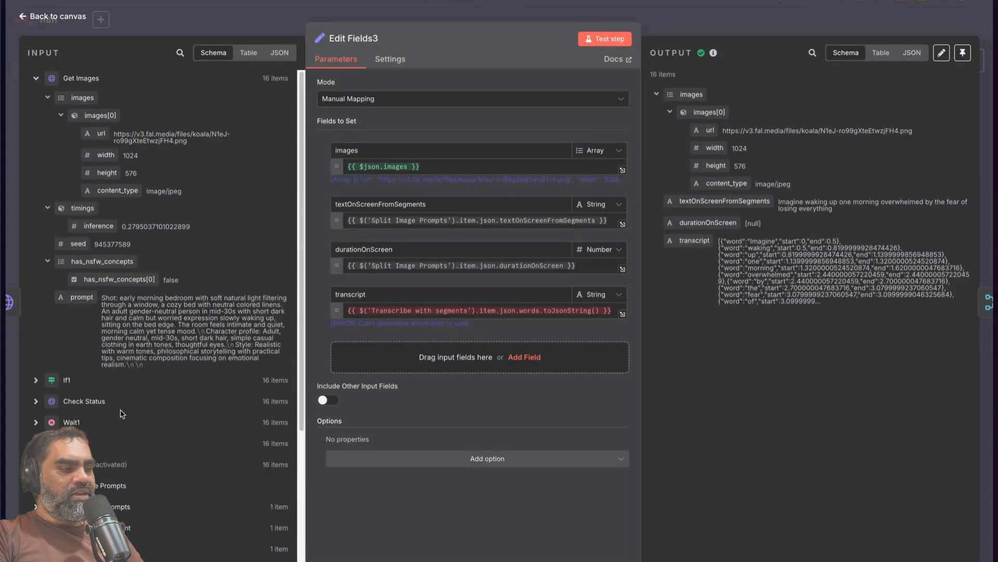
pyautogui.scroll(-2, 120, 401)
pyautogui.moveTo(368, 150); pyautogui.dragTo(321, 147)
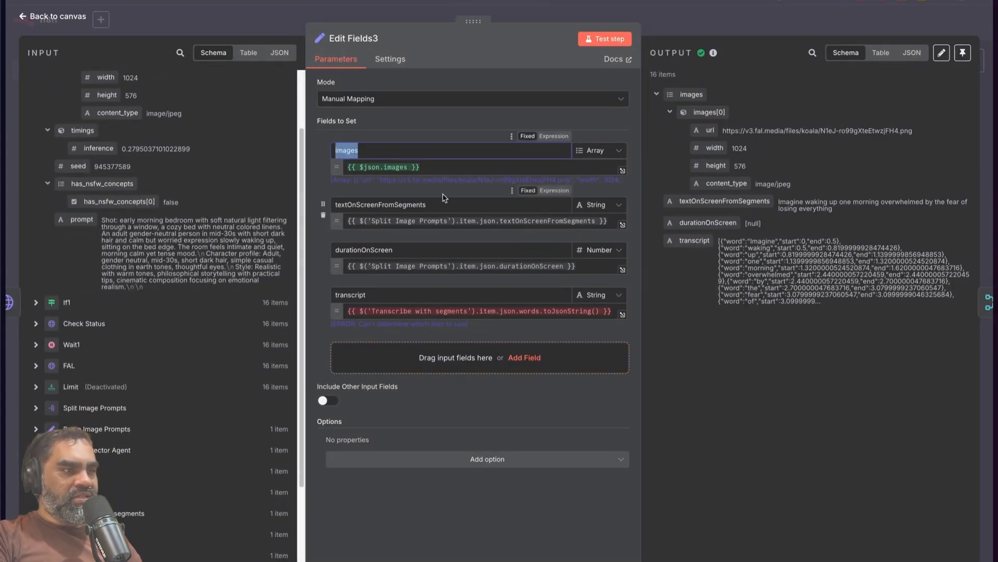
pyautogui.moveTo(443, 204); pyautogui.dragTo(323, 203)
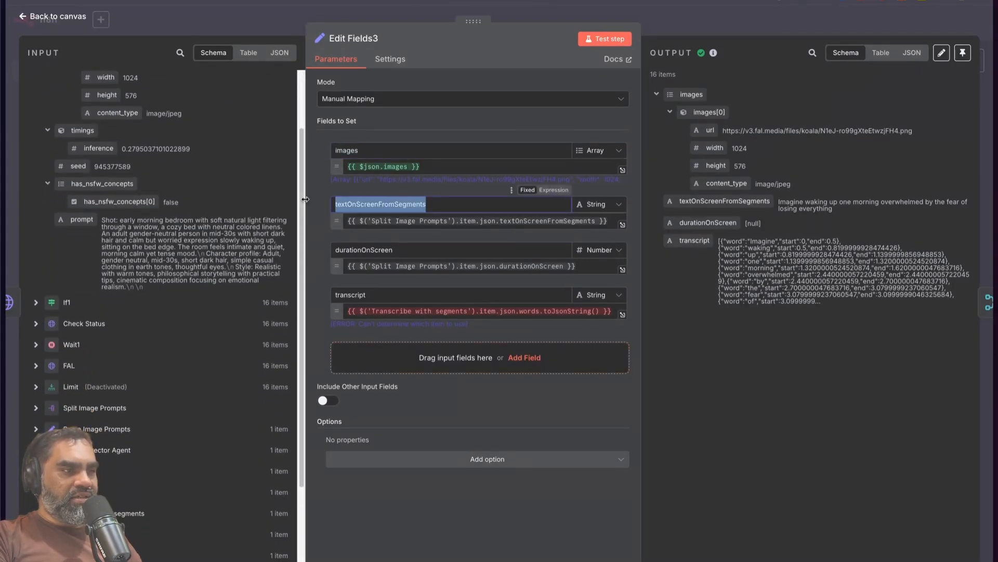
pyautogui.doubleClick(392, 249)
pyautogui.doubleClick(357, 294)
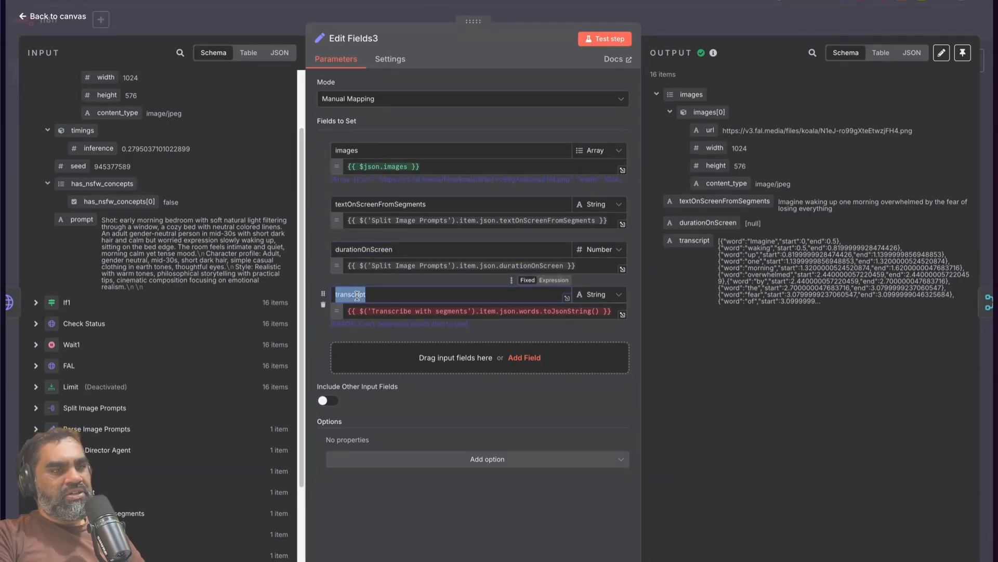
pyautogui.scroll(3, 260, 239)
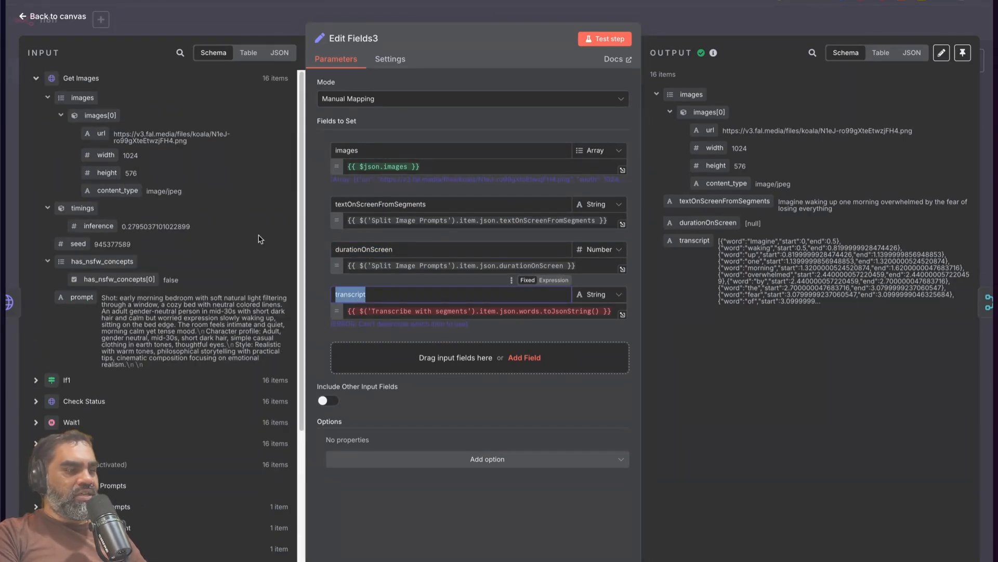
pyautogui.press('Escape')
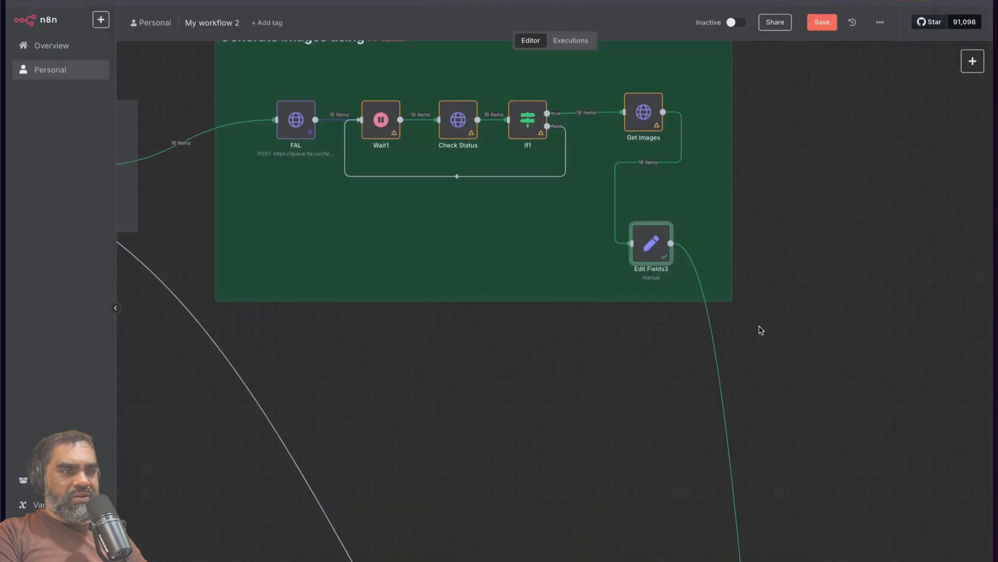
# - Reopen the Edit Fields3 node and inspect the Transcribe with segments input data behind its transcript expression
pyautogui.scroll(-10, 722, 296)
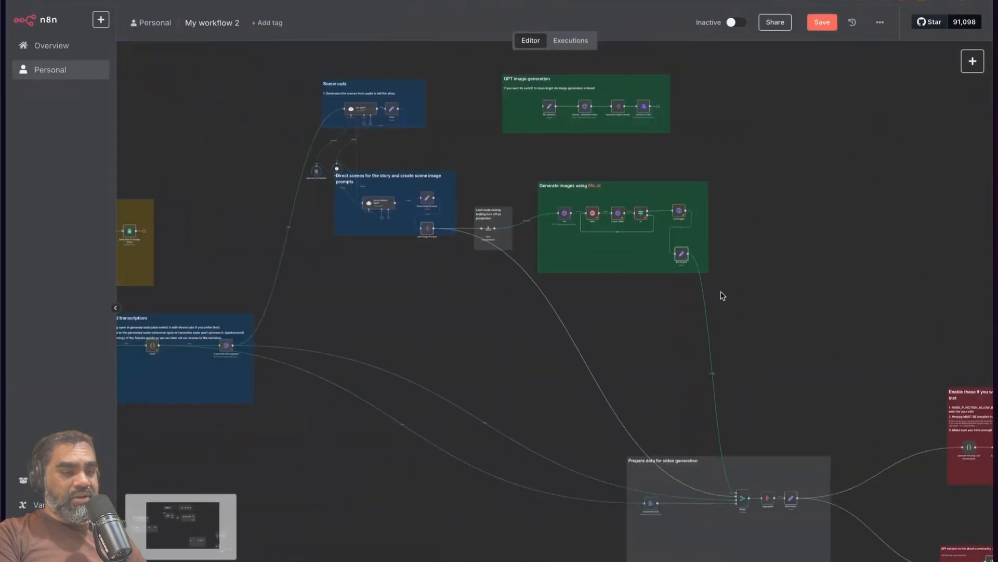
pyautogui.scroll(5, 661, 283)
pyautogui.scroll(-3, 661, 285)
pyautogui.scroll(5, 661, 286)
pyautogui.doubleClick(506, 205)
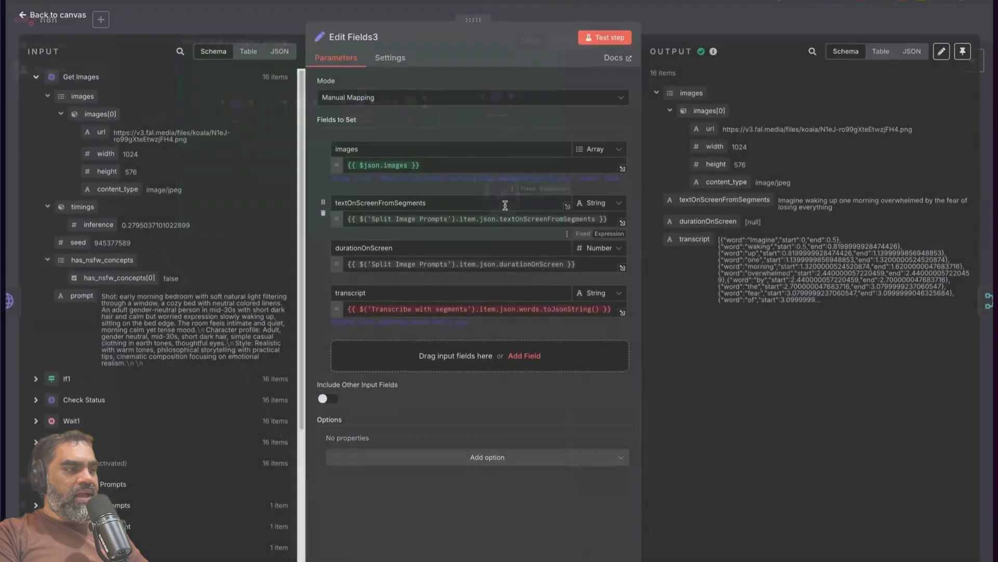
pyautogui.scroll(-4, 286, 318)
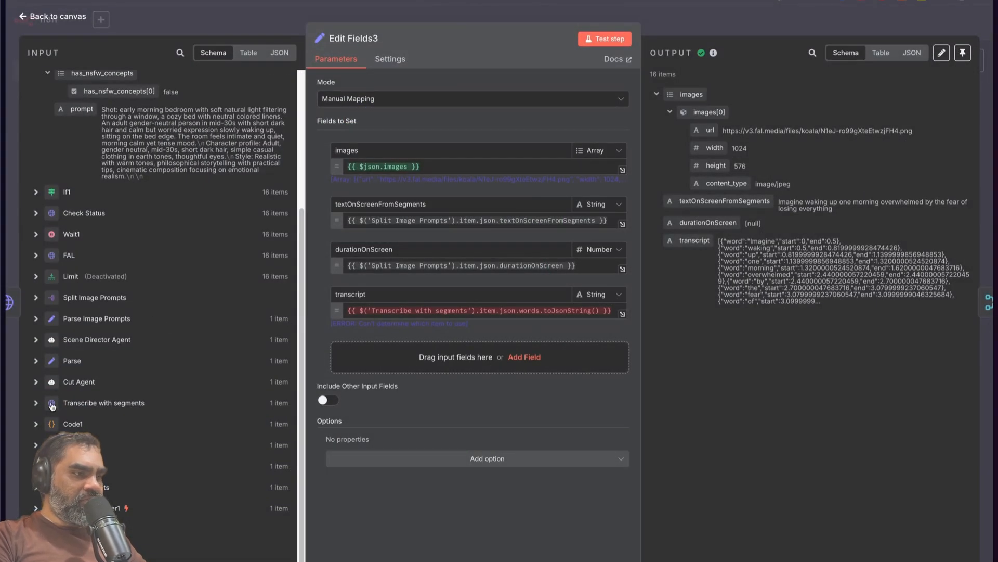
pyautogui.click(127, 406)
pyautogui.scroll(-3, 122, 416)
pyautogui.scroll(1, 62, 301)
pyautogui.click(40, 295)
pyautogui.scroll(4, 73, 271)
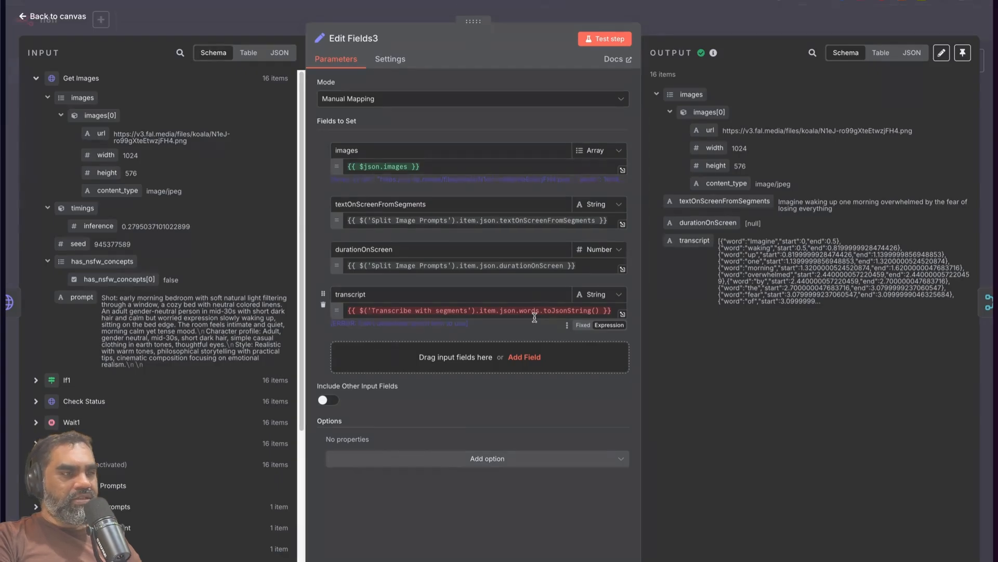
# - Close the Edit Fields3 node and examine how the FAL.ai image generation section connects to the Prepare data for video generation section
pyautogui.press('Escape')
pyautogui.scroll(-5, 666, 336)
pyautogui.scroll(-4, 584, 276)
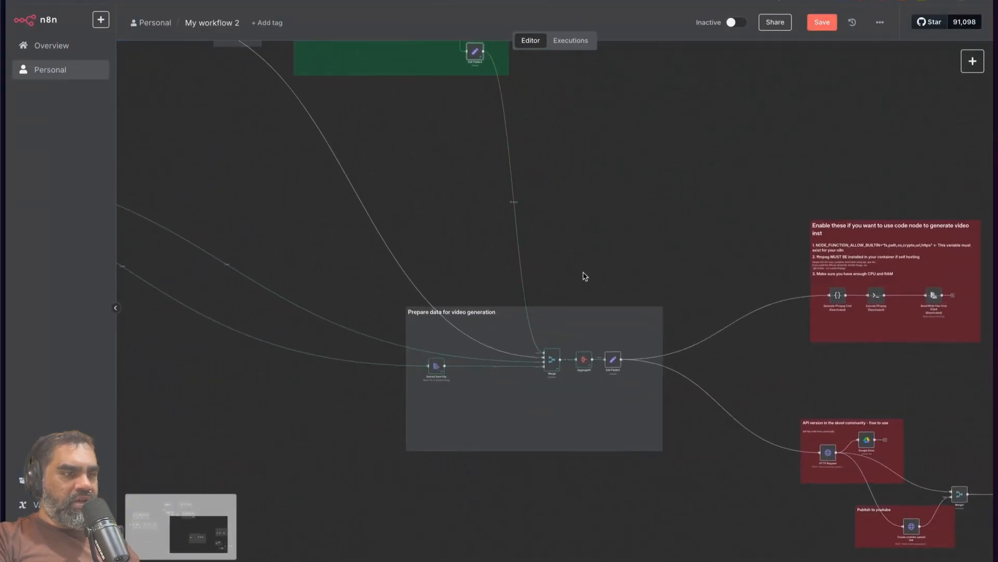
pyautogui.scroll(5, 585, 277)
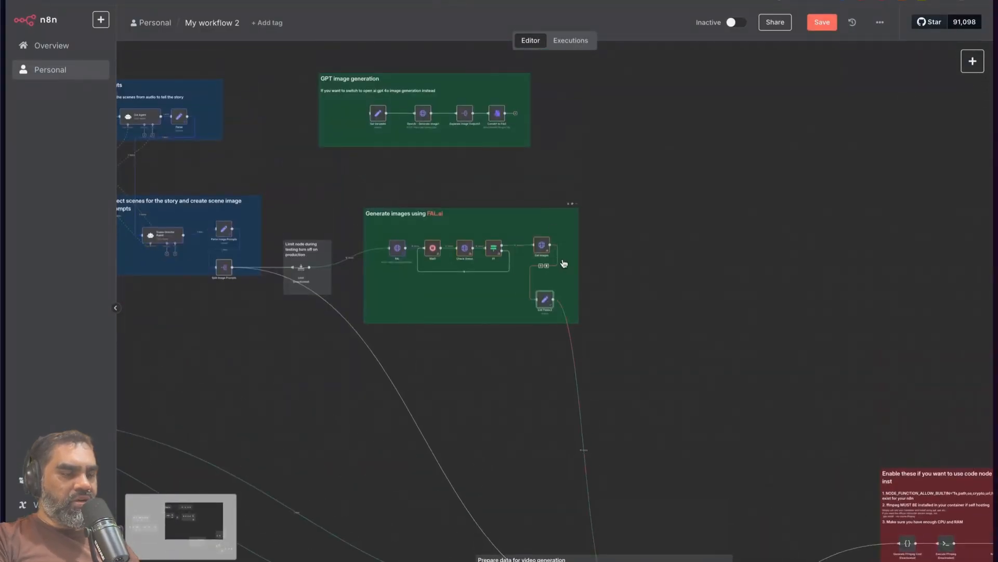
pyautogui.scroll(9, 563, 263)
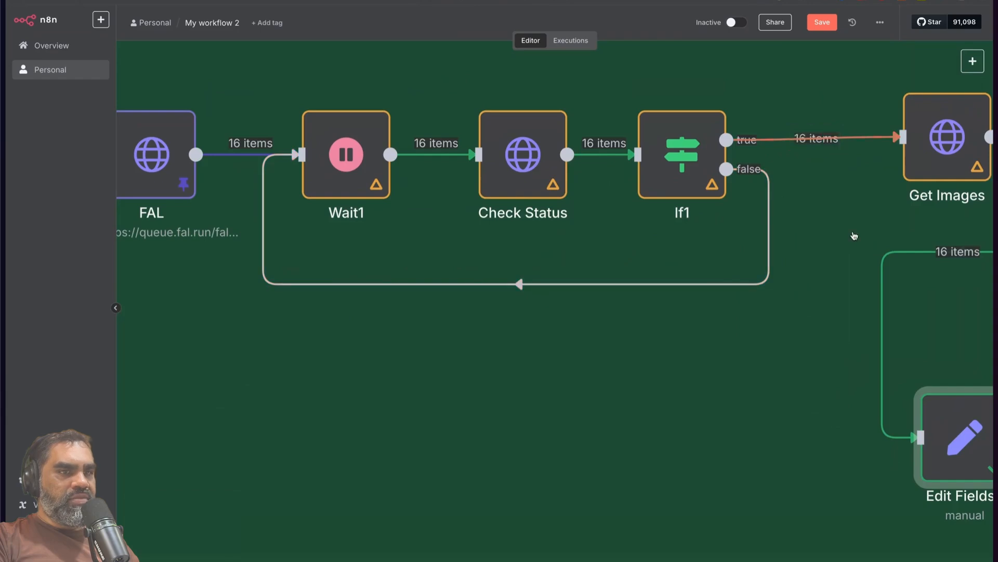
pyautogui.scroll(-2, 855, 235)
pyautogui.scroll(-5, 776, 229)
pyautogui.scroll(-5, 775, 229)
pyautogui.hscroll(4, 700, 234)
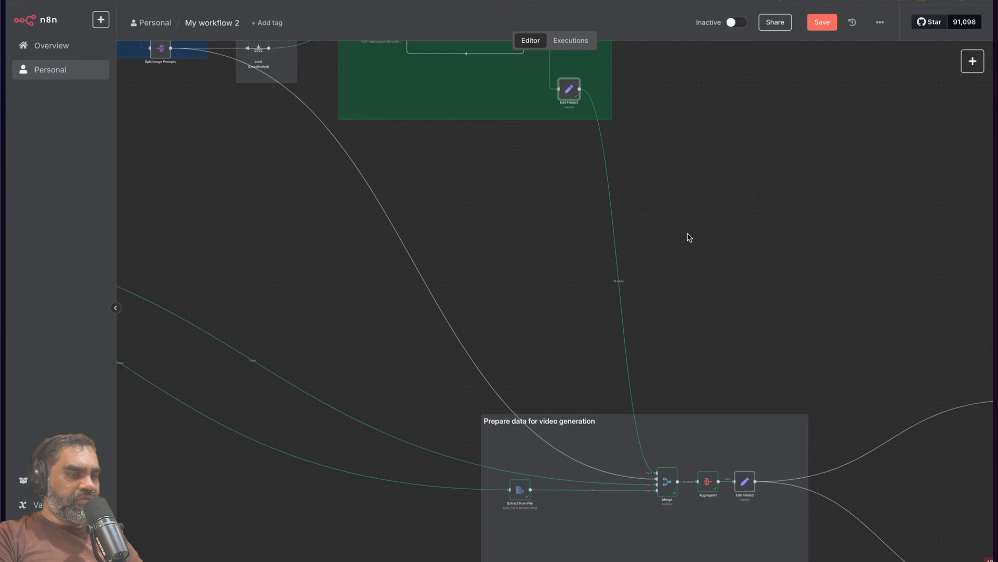
pyautogui.scroll(-4, 689, 237)
pyautogui.hscroll(4, 689, 237)
pyautogui.moveTo(335, 389); pyautogui.dragTo(624, 489)
pyautogui.hscroll(-3, 624, 490)
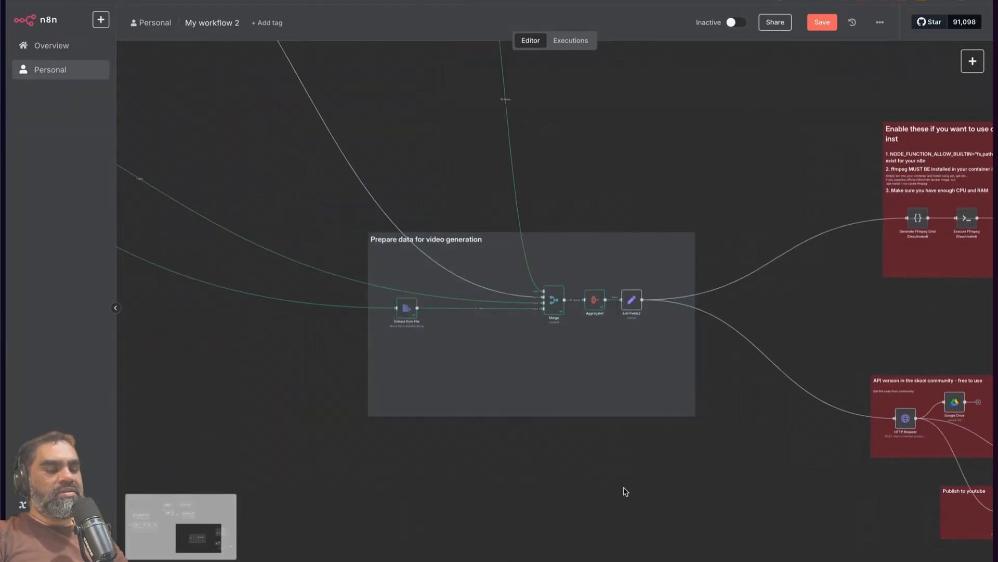
# - Trace the lower connections from the Prepare data for video generation section back to the audio generation and transcription nodes
pyautogui.hscroll(-3, 624, 491)
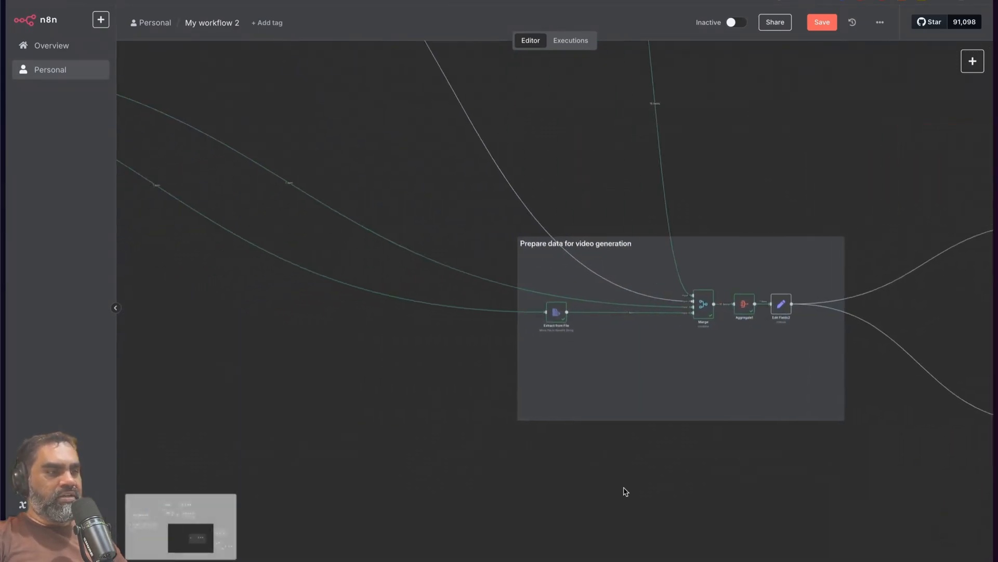
pyautogui.scroll(-5, 612, 488)
pyautogui.hscroll(-2, 454, 445)
pyautogui.hscroll(-2, 445, 446)
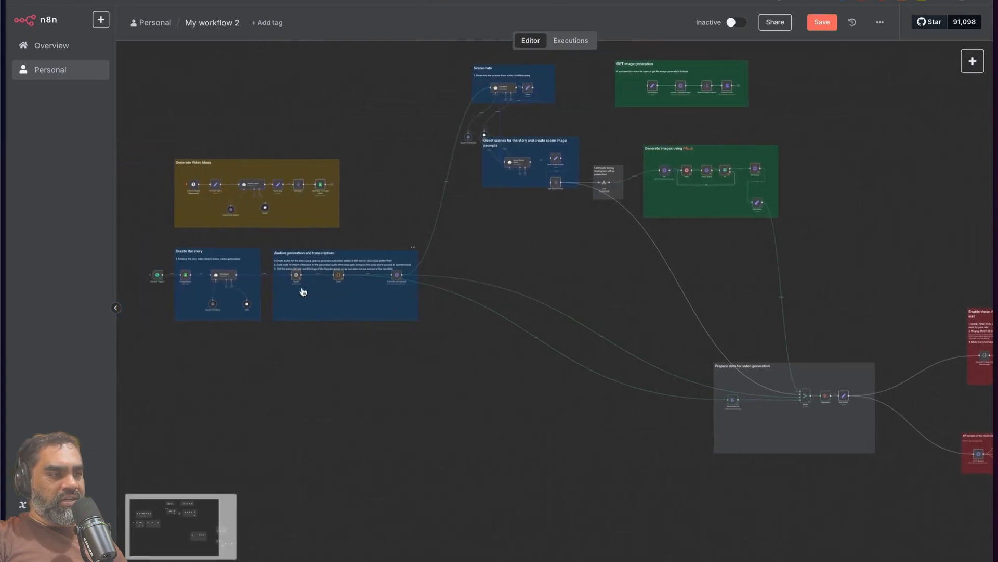
pyautogui.scroll(10, 293, 282)
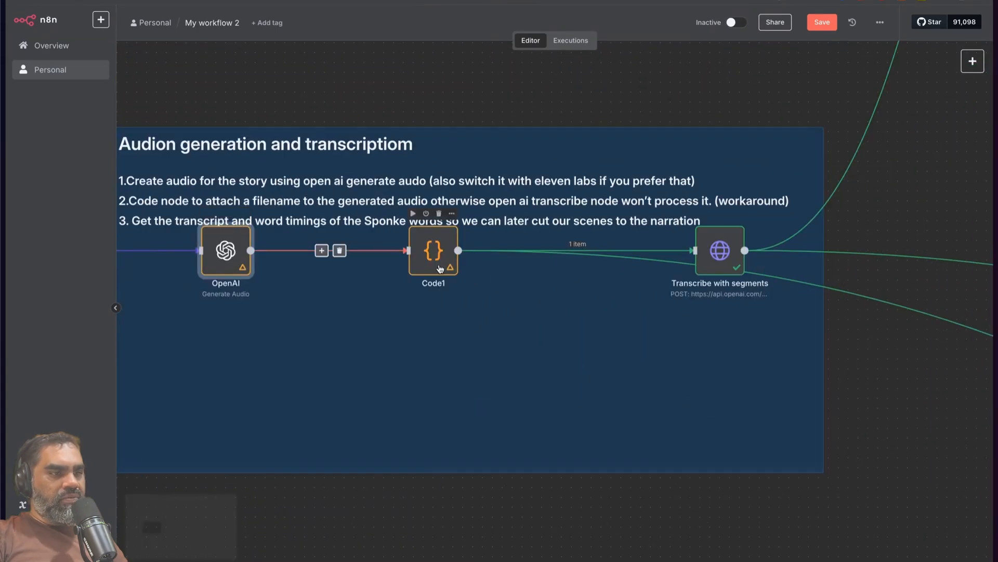
# - Open the Extract from File node, highlight its Base64 data output, and return to the canvas
pyautogui.hscroll(5, 440, 269)
pyautogui.scroll(-5, 630, 339)
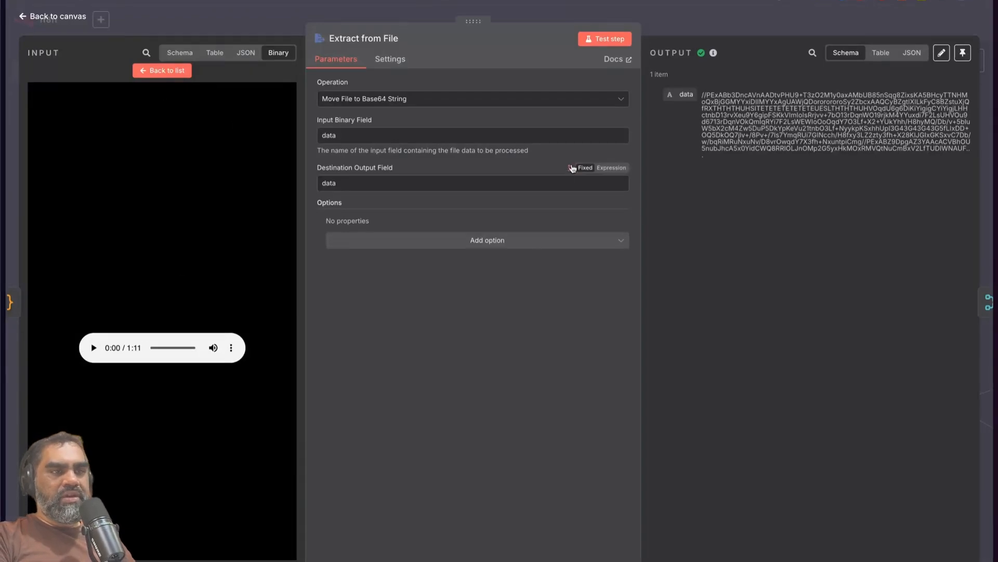
pyautogui.moveTo(702, 93); pyautogui.dragTo(718, 157)
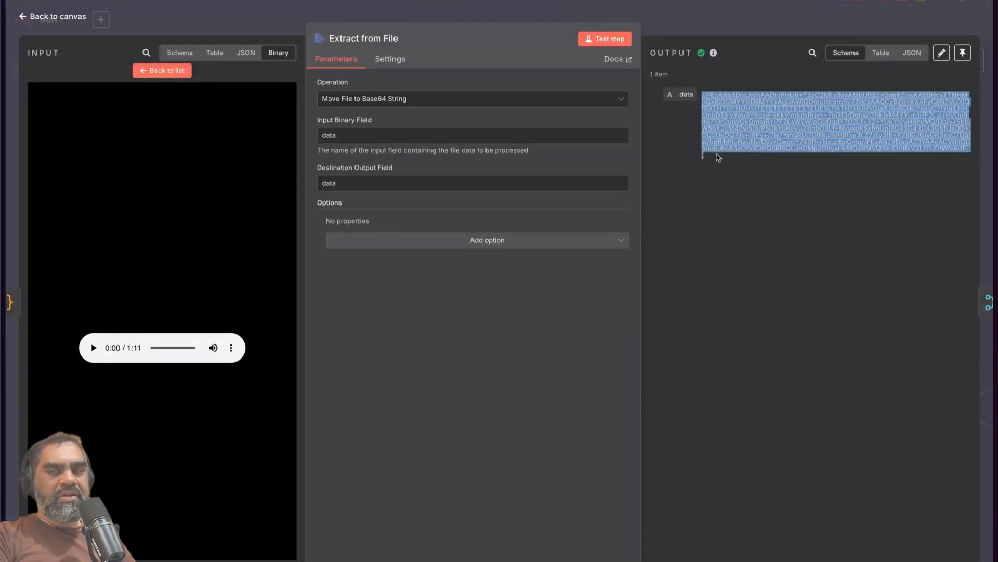
pyautogui.click(265, 27)
# - Search the node library for merge, then return to the existing Merge node on the canvas
pyautogui.hscroll(6, 417, 167)
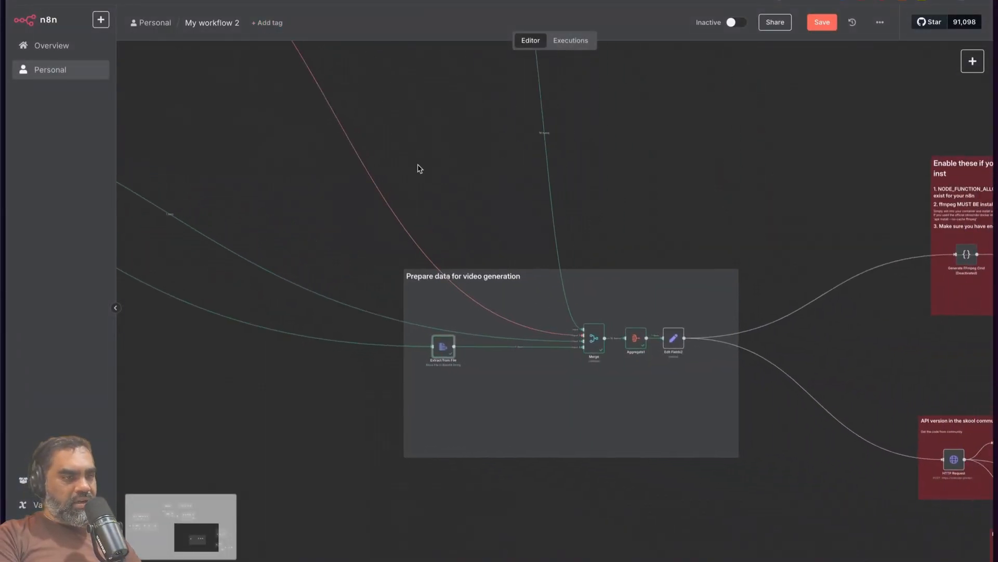
pyautogui.hscroll(5, 536, 251)
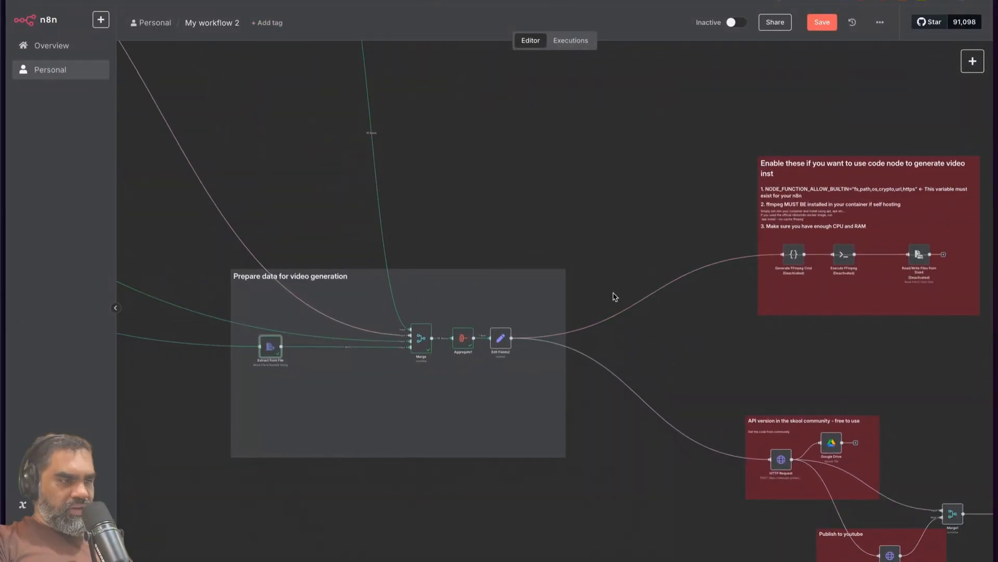
pyautogui.scroll(-5, 621, 281)
pyautogui.scroll(6, 468, 289)
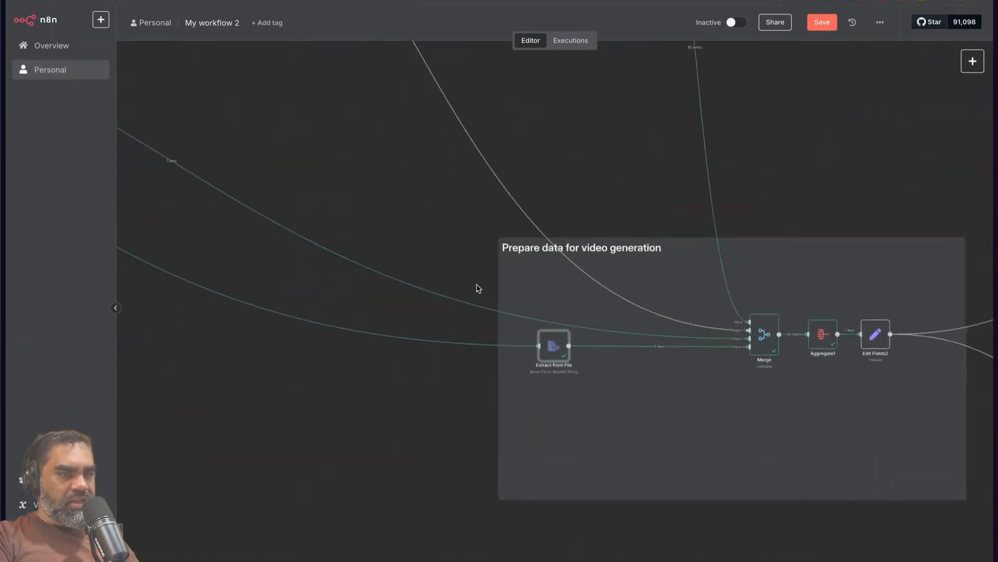
pyautogui.doubleClick(774, 345)
pyautogui.press('Escape')
pyautogui.click(964, 67)
pyautogui.write('merge')
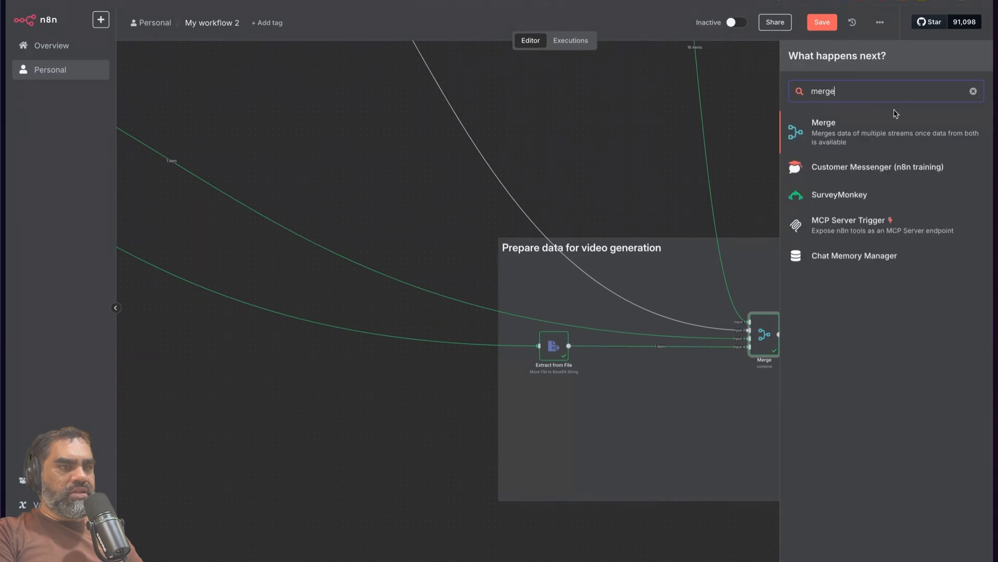
pyautogui.click(771, 181)
pyautogui.doubleClick(765, 333)
pyautogui.press('Escape')
# - Open the Merge node and review its mode, combine-by, number of inputs and unpaired items settings
pyautogui.hscroll(3, 706, 315)
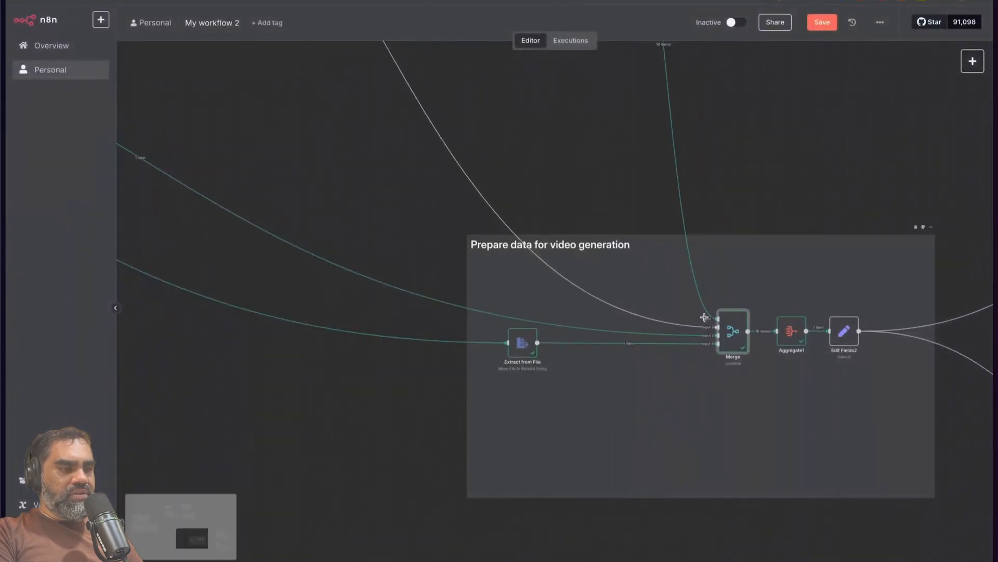
pyautogui.scroll(-6, 552, 276)
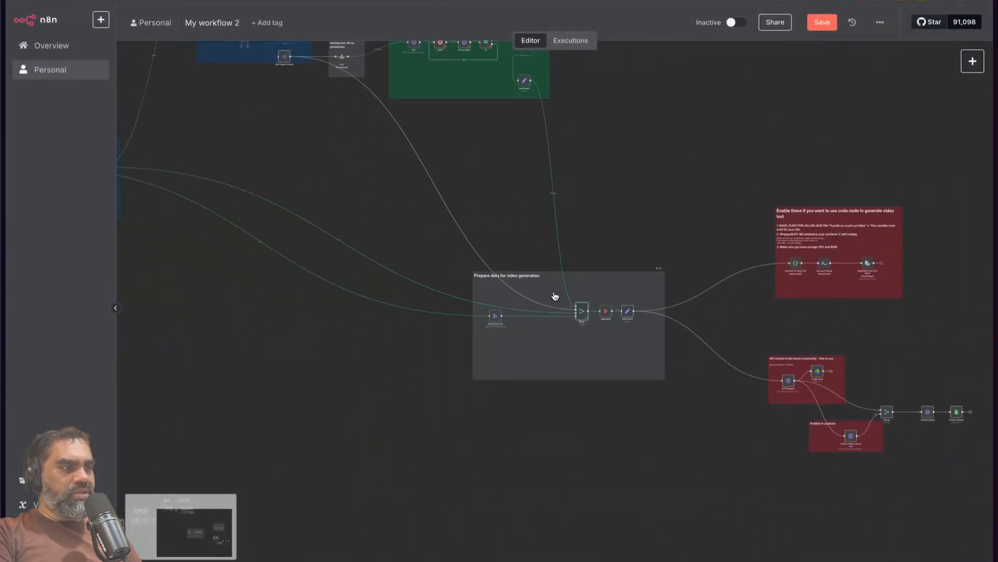
pyautogui.doubleClick(576, 310)
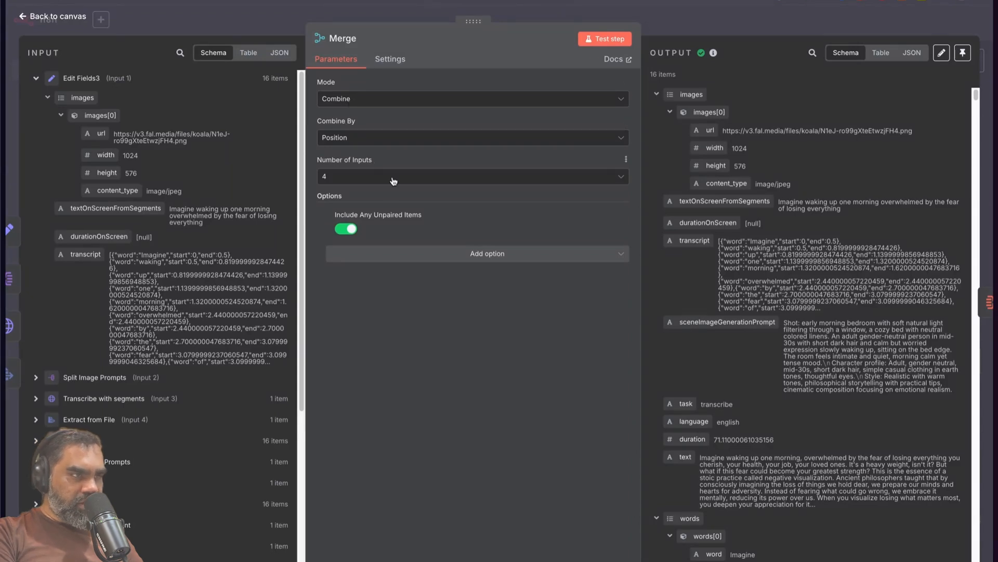
pyautogui.press('Escape')
# - Trace the canvas connections from Split Image Prompts, Transcribe with segments and Extract from File into the Merge node
pyautogui.scroll(2, 543, 180)
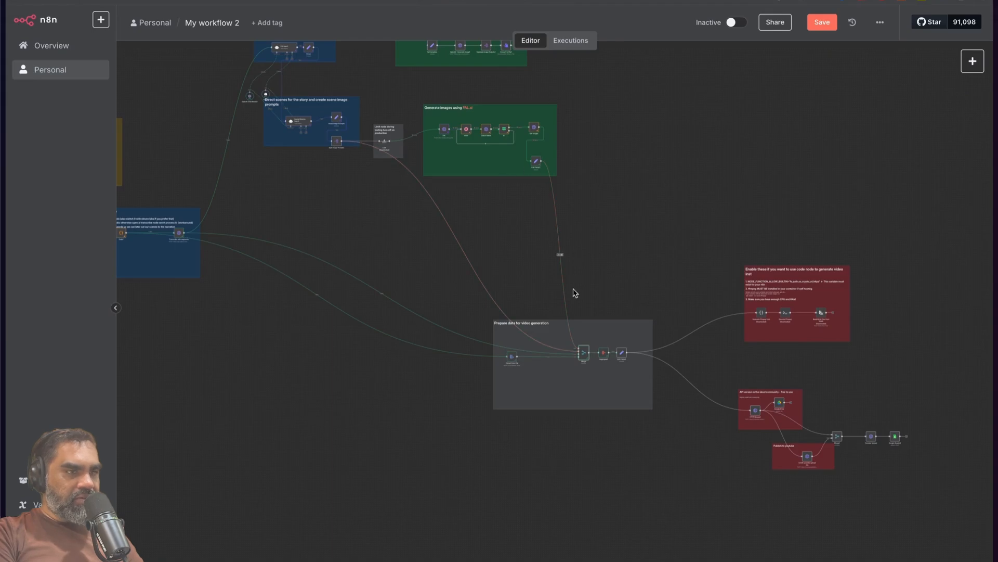
pyautogui.scroll(2, 485, 297)
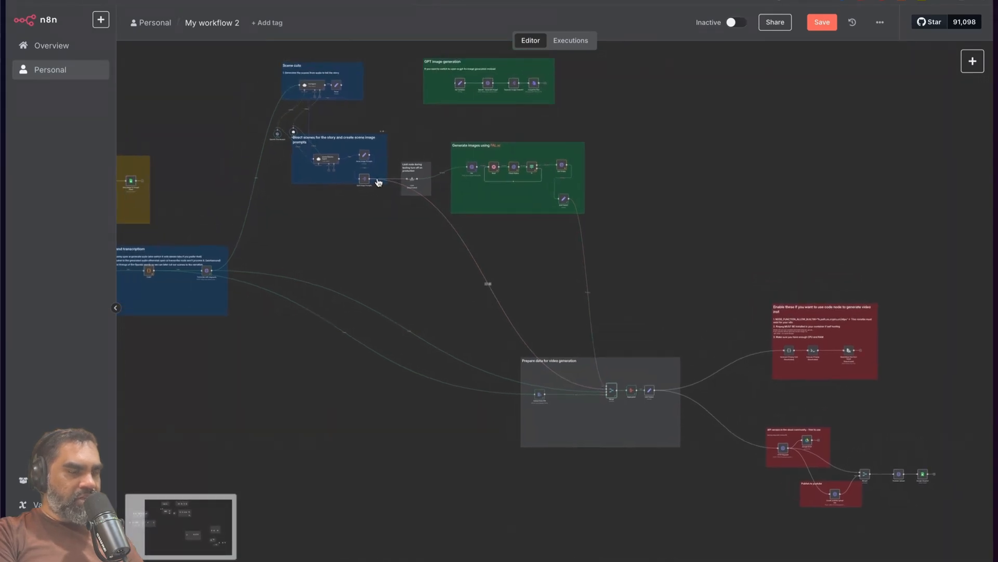
pyautogui.scroll(4, 493, 292)
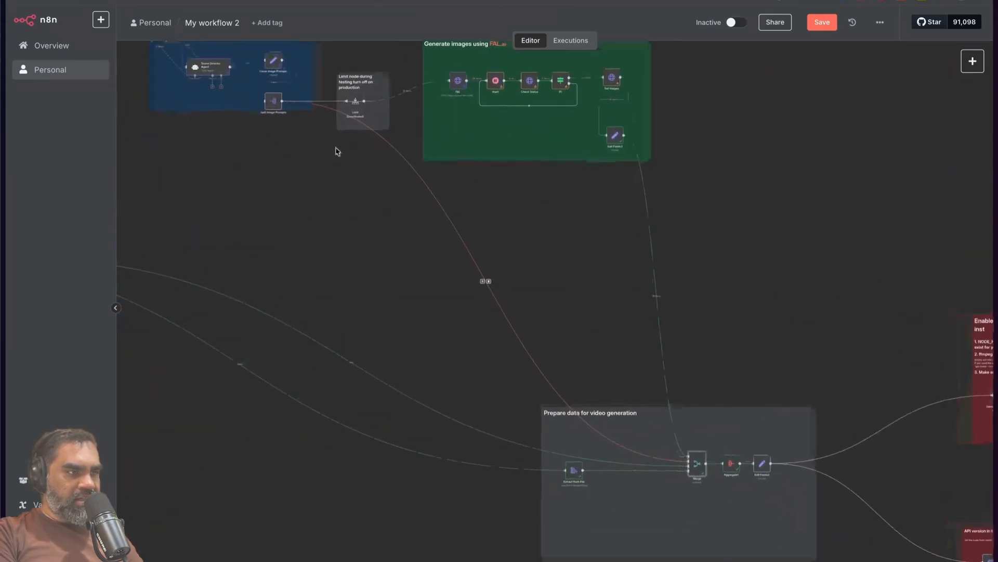
pyautogui.hscroll(-2, 587, 387)
pyautogui.scroll(-2, 586, 386)
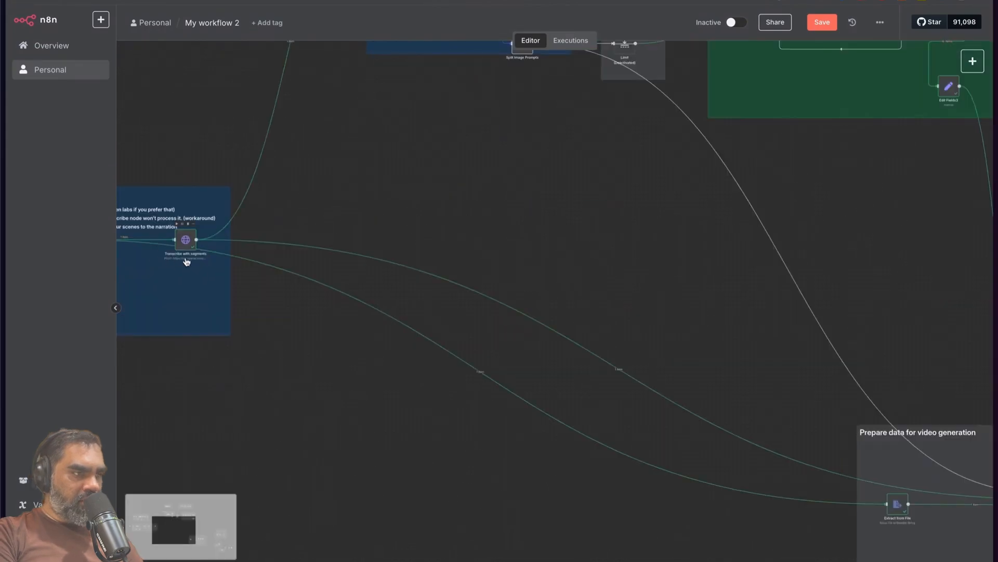
pyautogui.scroll(-3, 361, 236)
pyautogui.hscroll(-1, 361, 236)
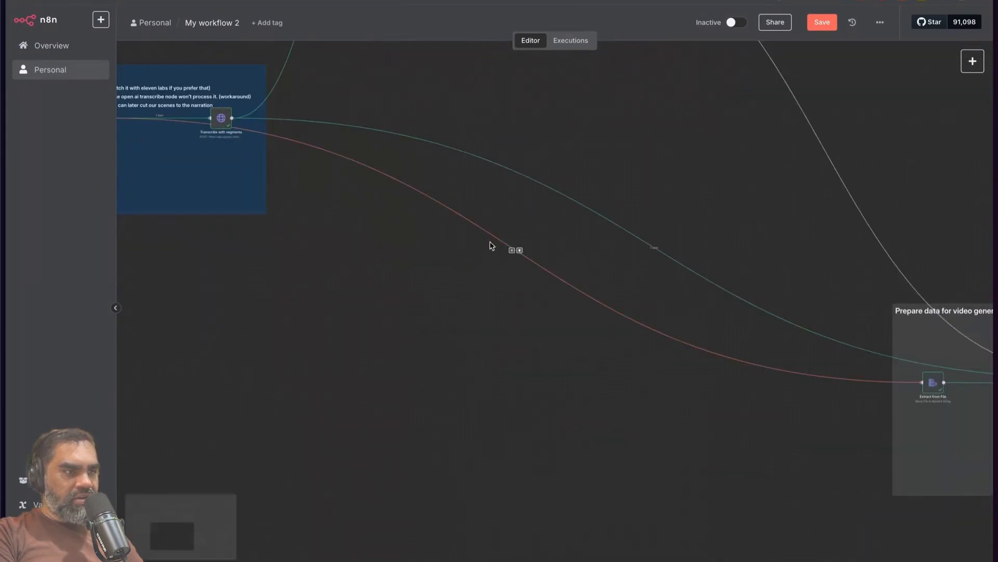
pyautogui.hscroll(-4, 365, 201)
pyautogui.hscroll(19, 522, 210)
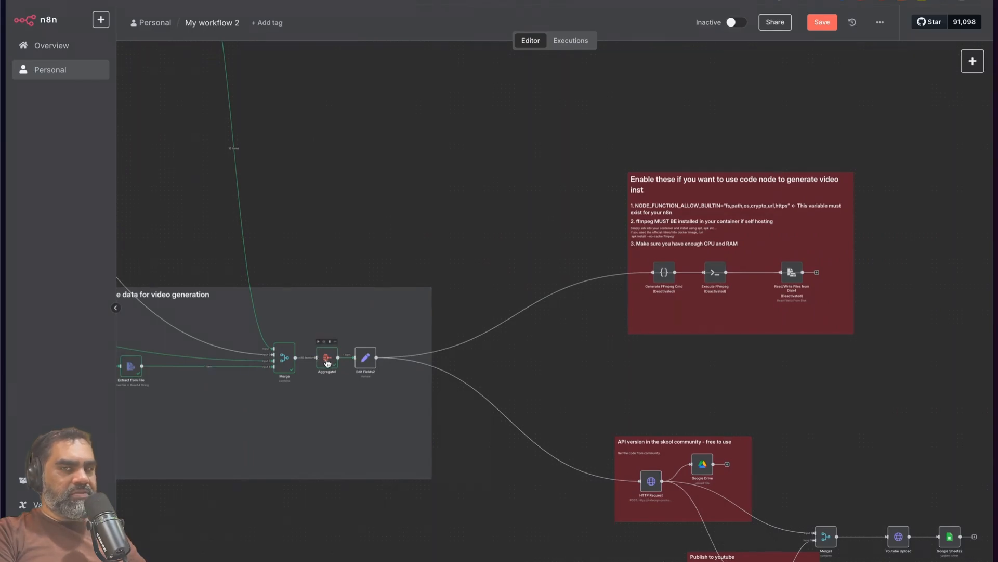
# - Examine the path from image generation through Merge, Aggregate1 and Edit Fields2 to the two red video generation sections
pyautogui.scroll(-5, 328, 363)
pyautogui.hscroll(-2, 327, 363)
pyautogui.scroll(1, 327, 363)
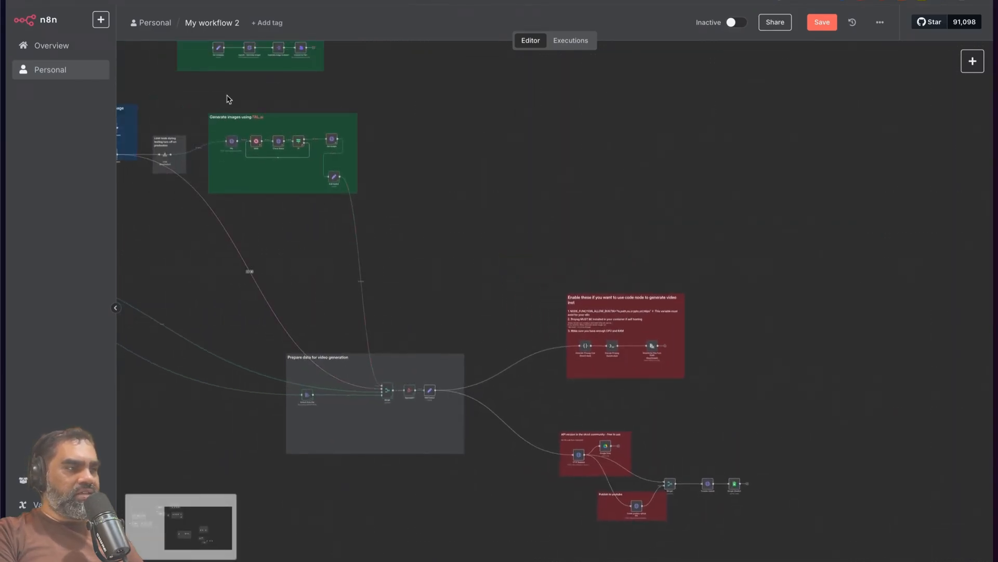
pyautogui.scroll(3, 268, 120)
pyautogui.hscroll(-3, 268, 120)
pyautogui.scroll(5, 458, 329)
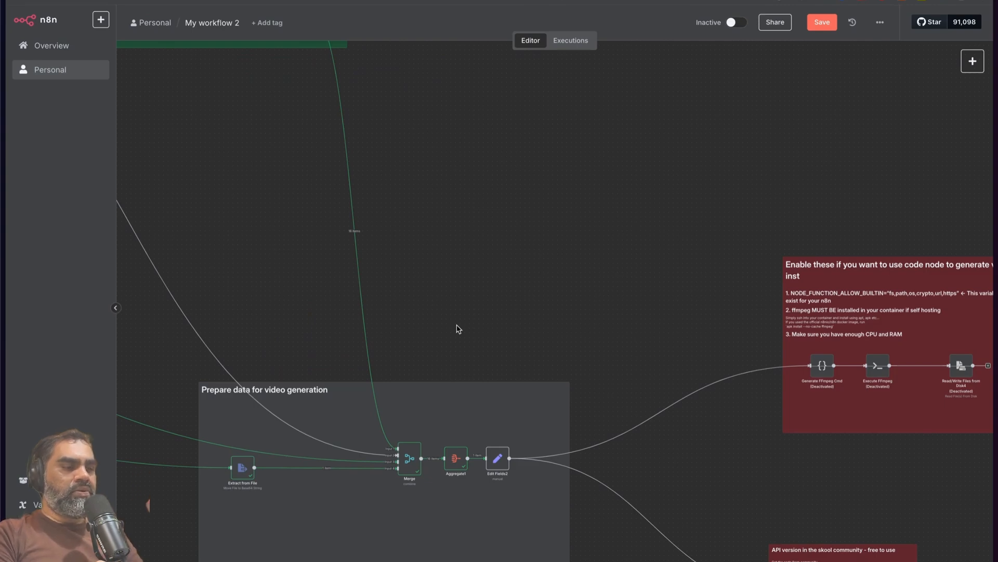
pyautogui.scroll(-5, 457, 328)
pyautogui.hscroll(4, 458, 329)
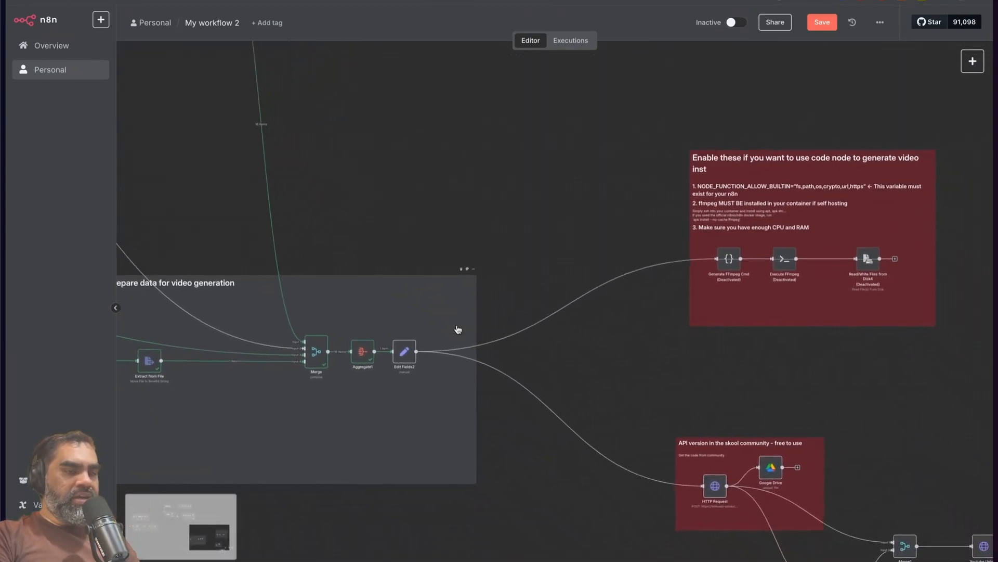
pyautogui.scroll(-1, 457, 329)
pyautogui.hscroll(-1, 457, 329)
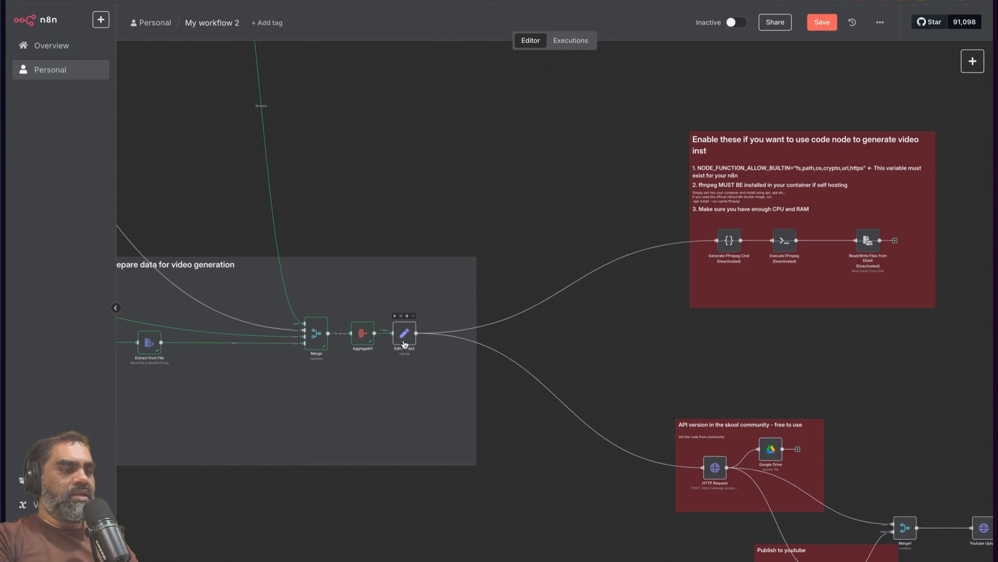
# - Open the Aggregate1 node and highlight the output field name segments
pyautogui.scroll(5, 405, 344)
pyautogui.hscroll(-2, 364, 333)
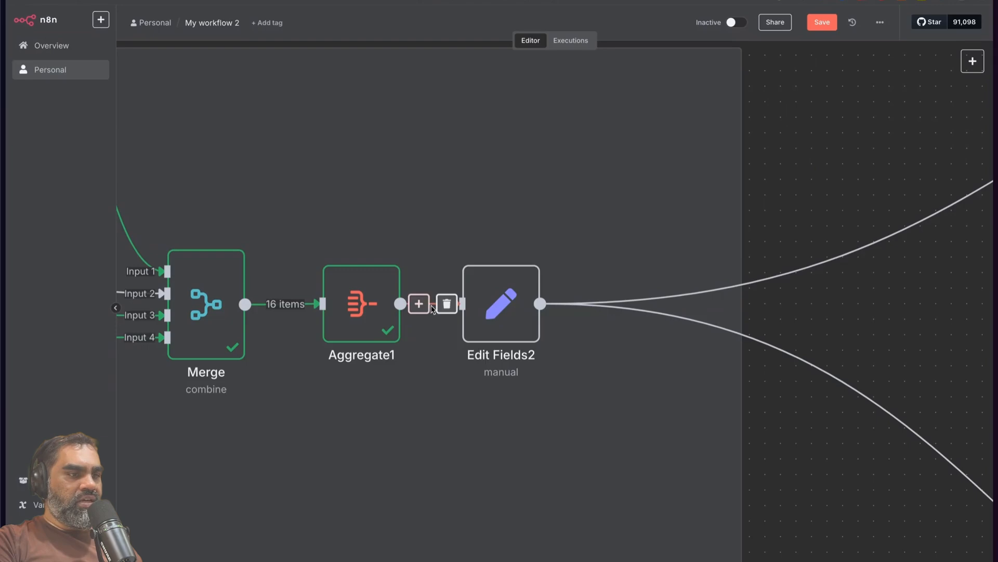
pyautogui.click(357, 312)
pyautogui.doubleClick(358, 312)
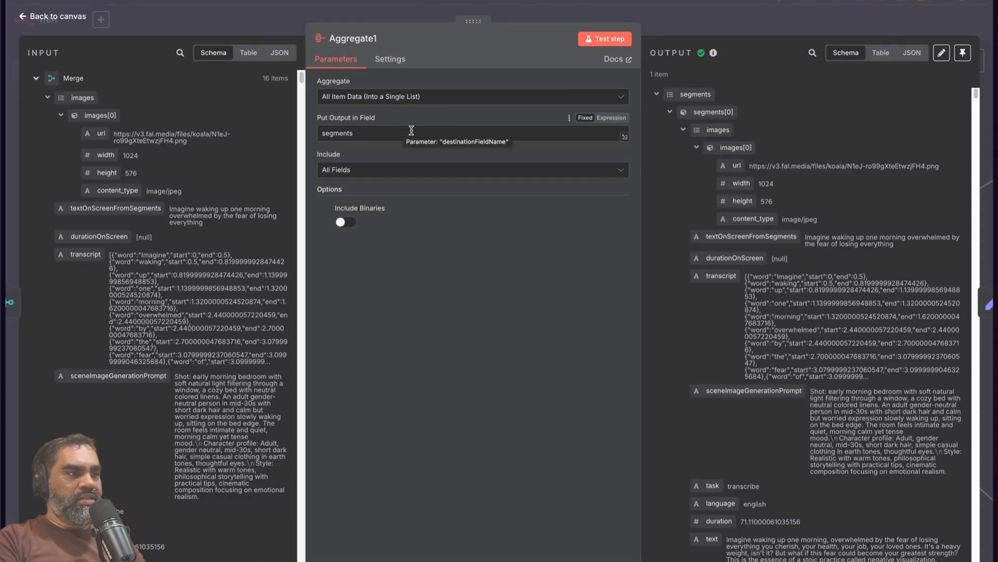
pyautogui.doubleClick(345, 133)
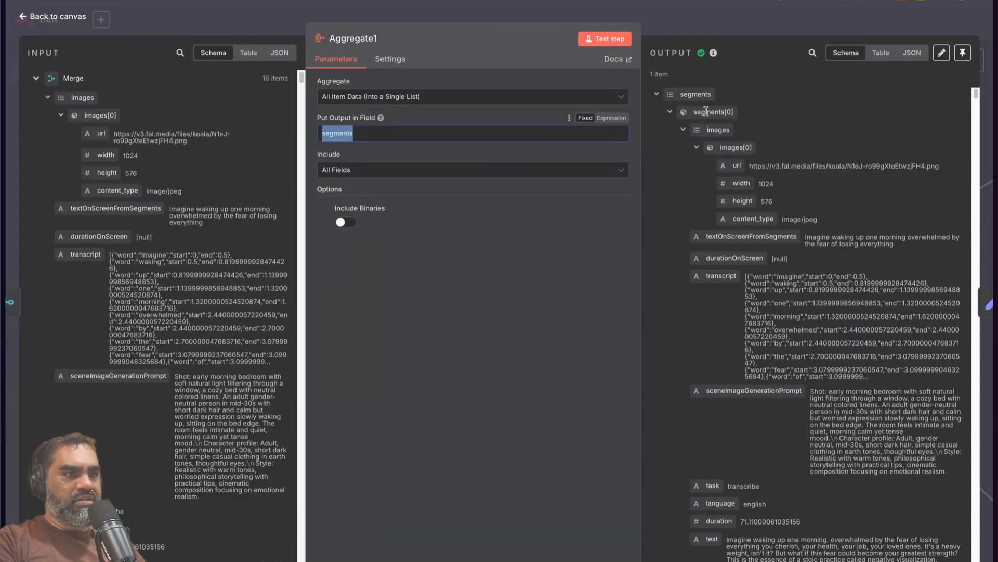
# - Collapse each entry from segments[0] to segments[15] in the Aggregate1 output to view the aggregated list
pyautogui.click(657, 94)
pyautogui.click(657, 95)
pyautogui.click(670, 112)
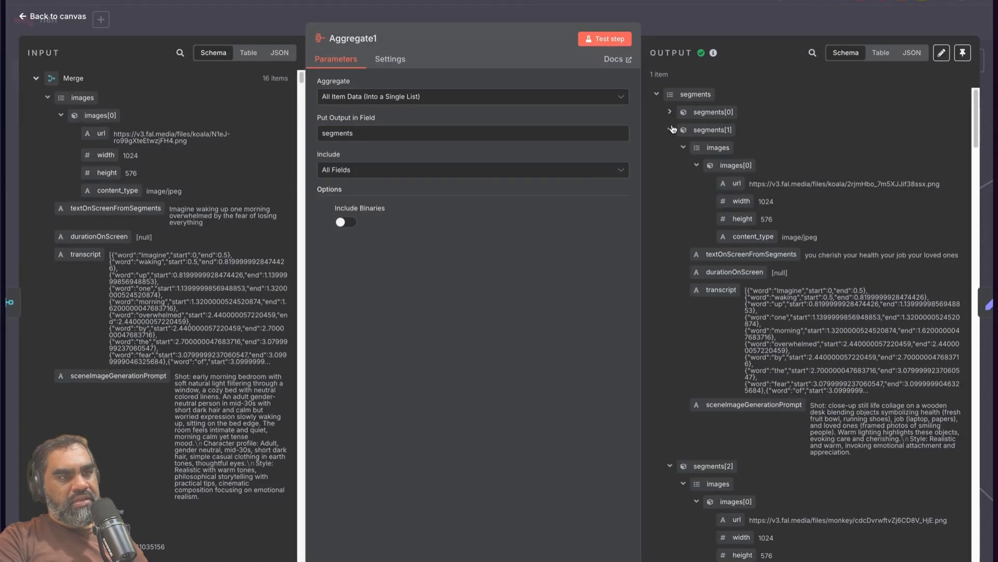
pyautogui.click(670, 130)
pyautogui.click(671, 148)
pyautogui.click(670, 165)
pyautogui.click(670, 183)
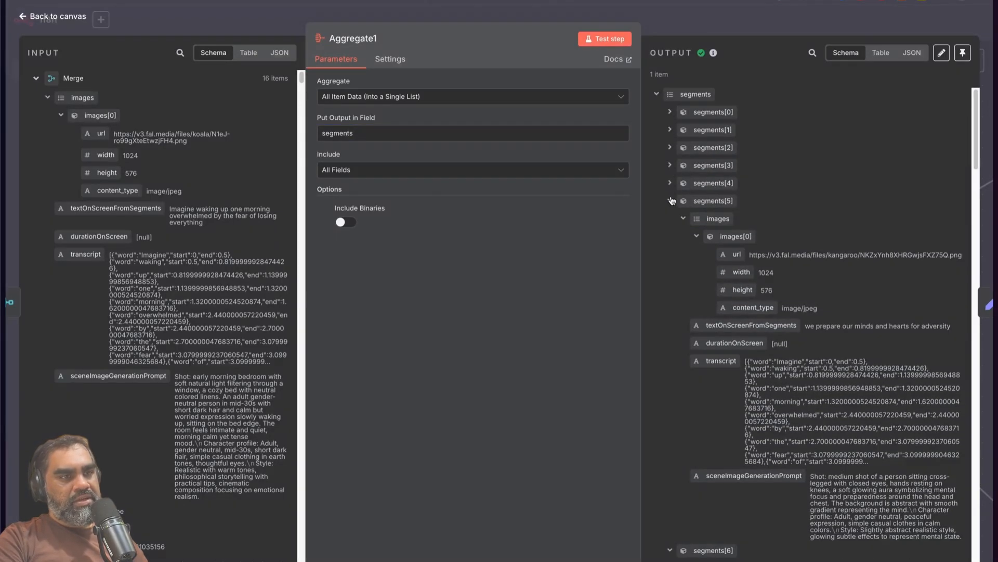
pyautogui.click(670, 201)
pyautogui.click(671, 219)
pyautogui.click(670, 236)
pyautogui.click(671, 254)
pyautogui.click(671, 271)
pyautogui.click(670, 289)
pyautogui.click(671, 307)
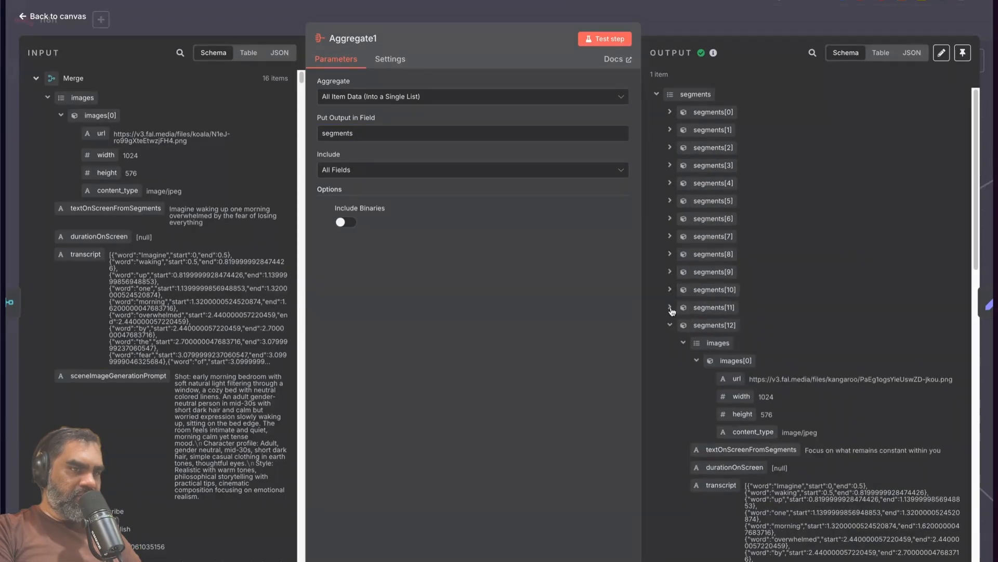
pyautogui.click(671, 325)
pyautogui.click(670, 343)
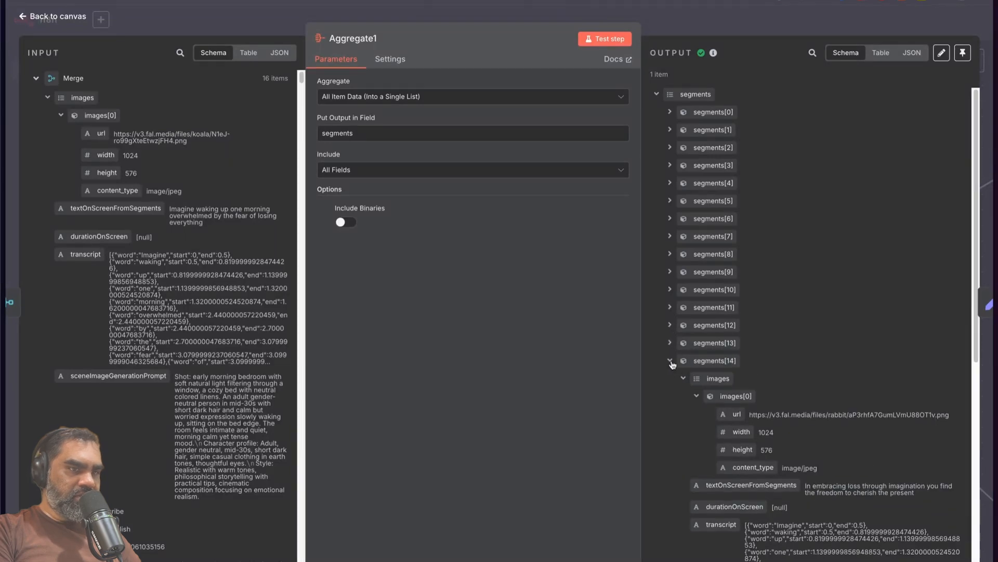
pyautogui.click(670, 361)
pyautogui.click(670, 378)
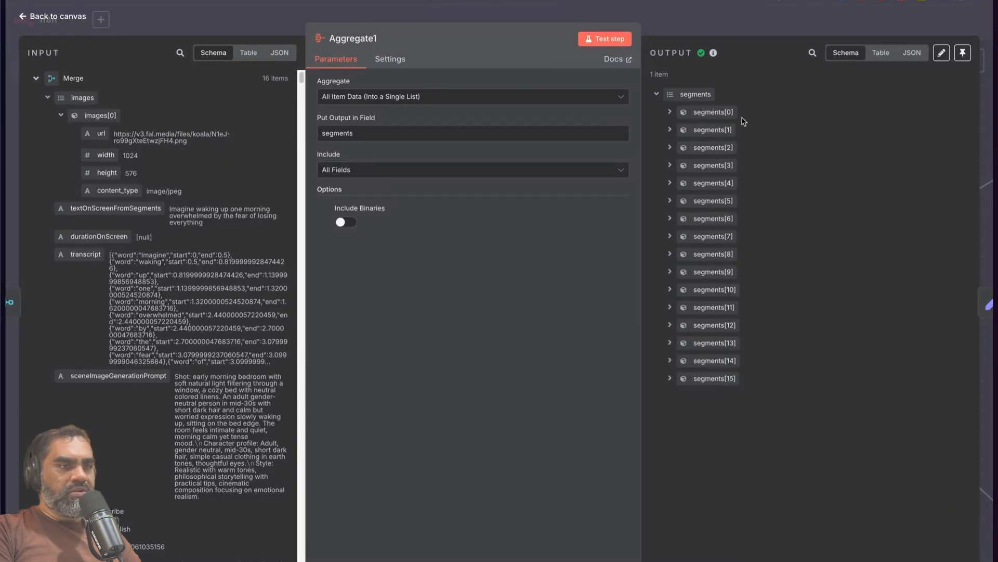
# - Expand segments[0] in the Aggregate1 output and collapse its nested images[0] entry
pyautogui.click(671, 113)
pyautogui.click(697, 148)
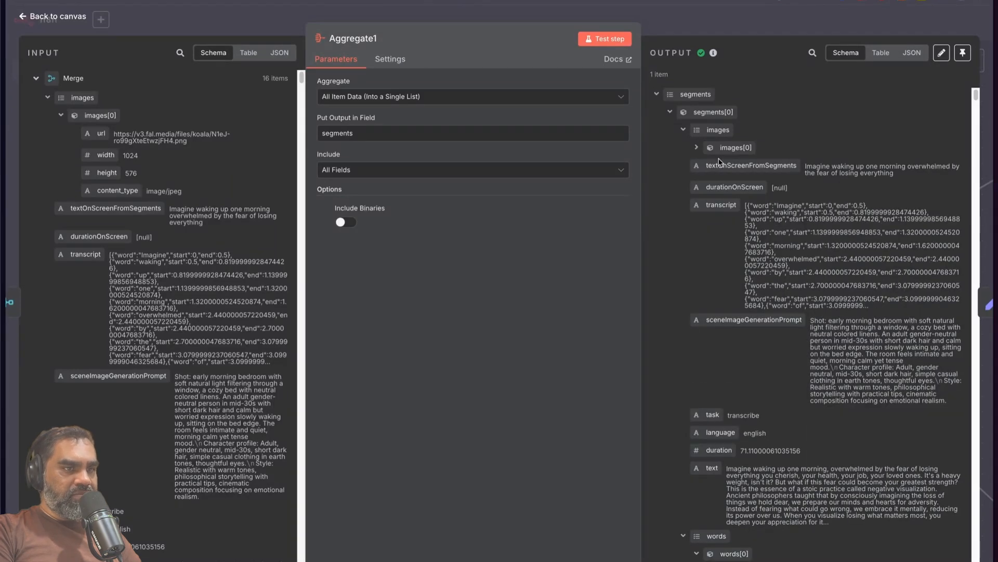
pyautogui.click(697, 148)
pyautogui.click(698, 148)
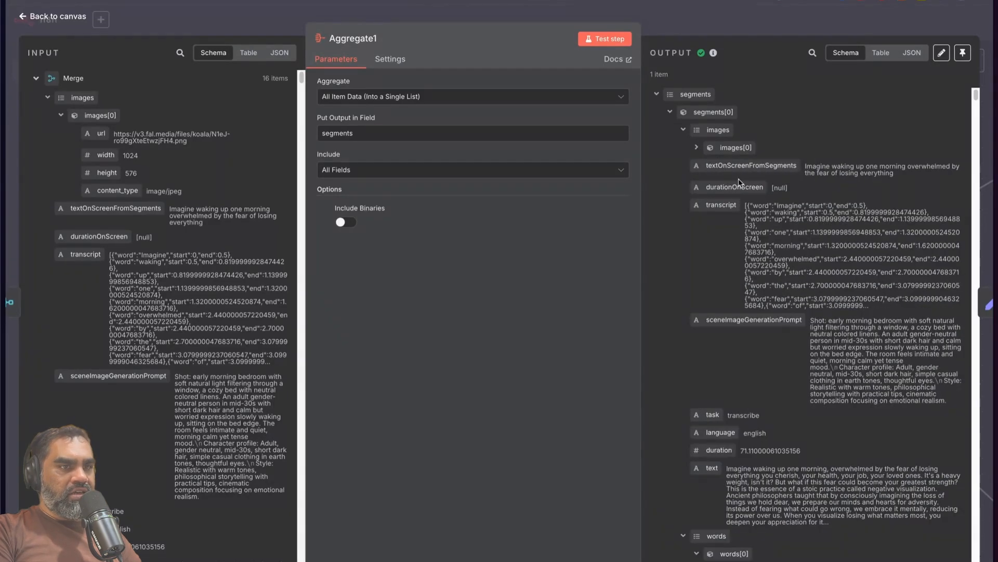
# - Highlight the textOnScreenFromSegments text and the durationOnScreen field of segments[0]
pyautogui.moveTo(812, 164); pyautogui.dragTo(905, 179)
pyautogui.click(905, 181)
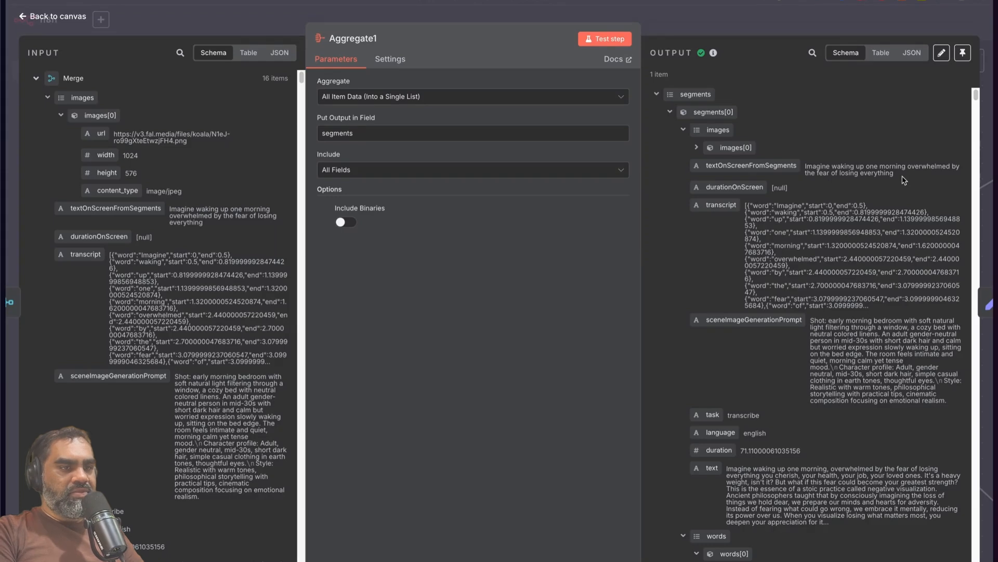
pyautogui.moveTo(788, 135); pyautogui.dragTo(692, 135)
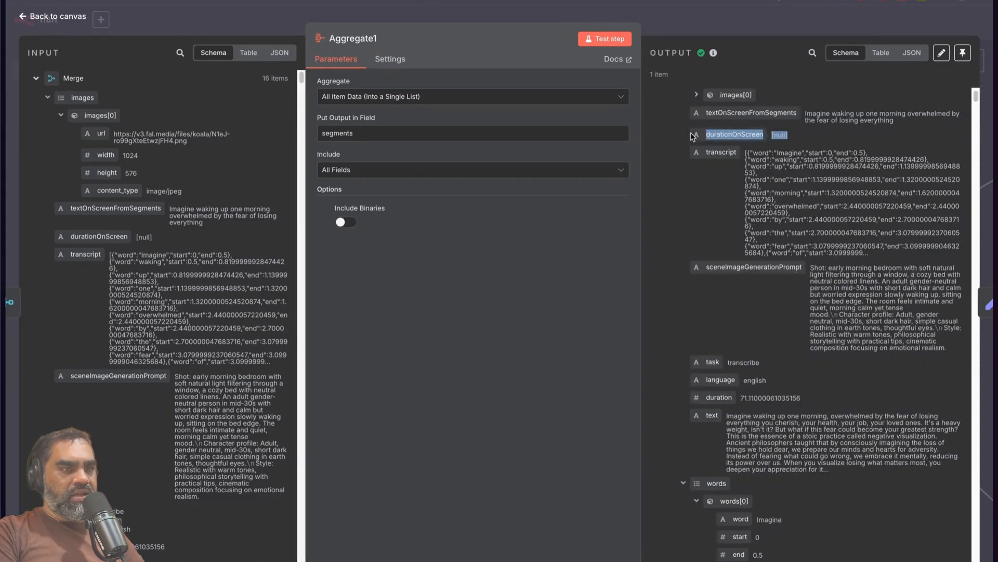
pyautogui.scroll(1, 736, 182)
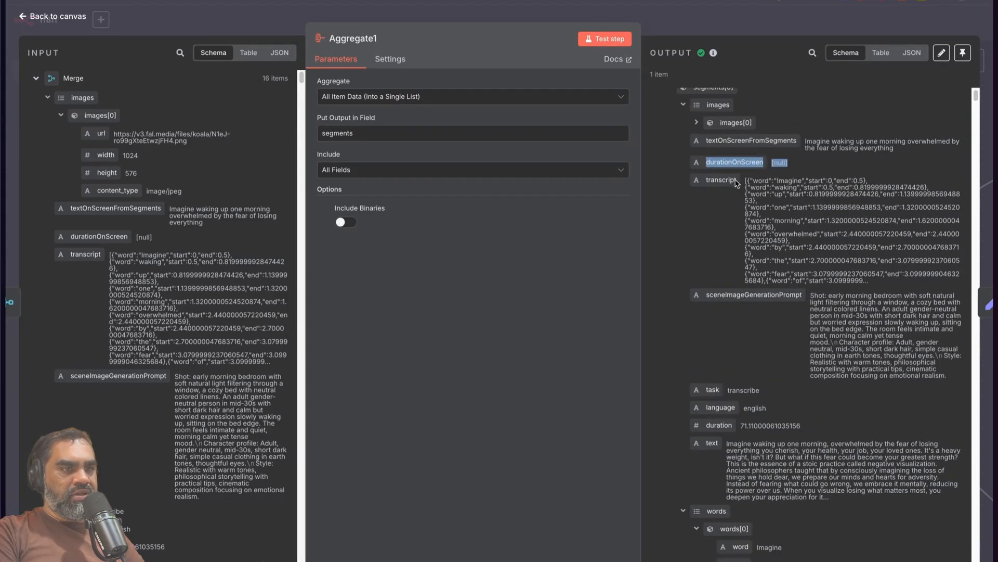
# - Highlight the transcript word timings of segments[0] and compare them with the textOnScreenFromSegments sentence
pyautogui.scroll(-1, 806, 208)
pyautogui.moveTo(805, 192); pyautogui.dragTo(814, 262)
pyautogui.click(815, 274)
pyautogui.moveTo(872, 295); pyautogui.dragTo(747, 187)
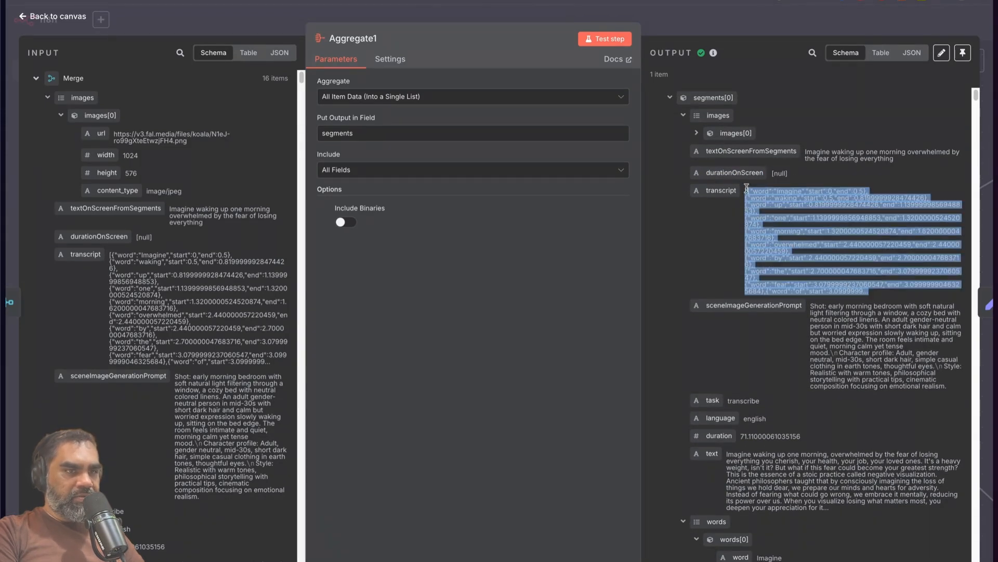
pyautogui.scroll(1, 745, 189)
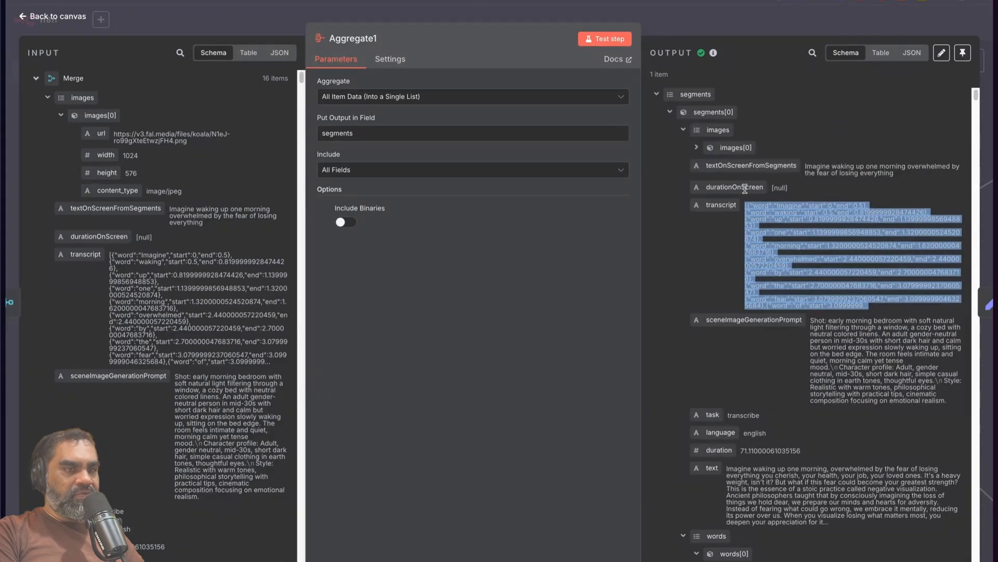
pyautogui.moveTo(805, 166); pyautogui.dragTo(898, 179)
pyautogui.moveTo(746, 206); pyautogui.dragTo(791, 294)
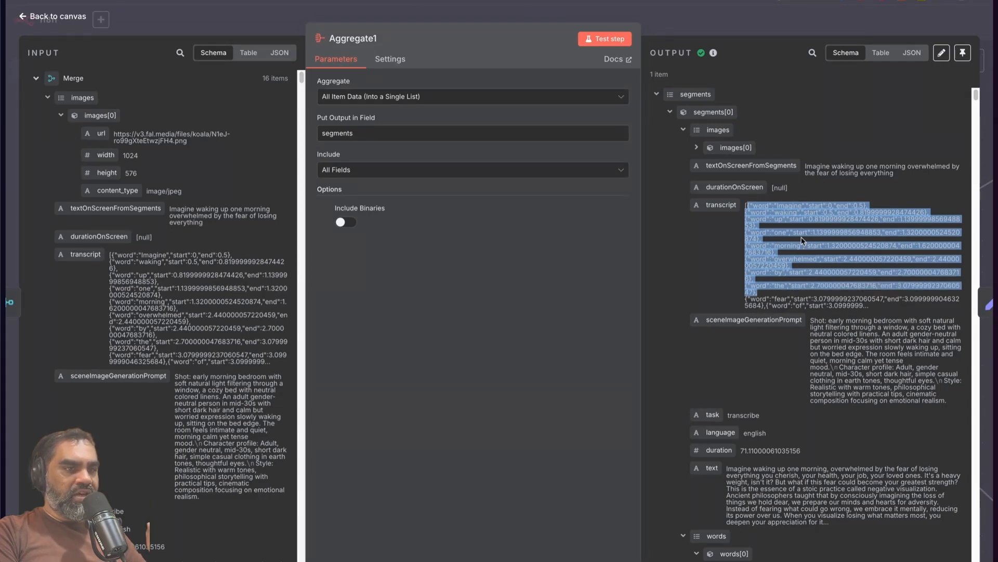
pyautogui.click(898, 180)
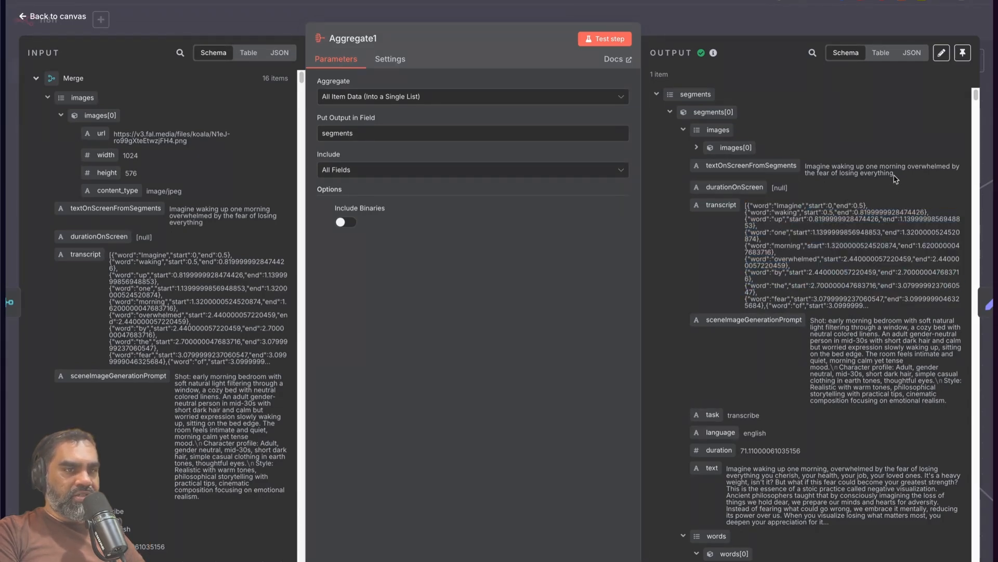
# - Highlight the end of the on-screen text and values further down the segments[0] data, and return to the canvas
pyautogui.moveTo(865, 173); pyautogui.dragTo(886, 173)
pyautogui.click(887, 174)
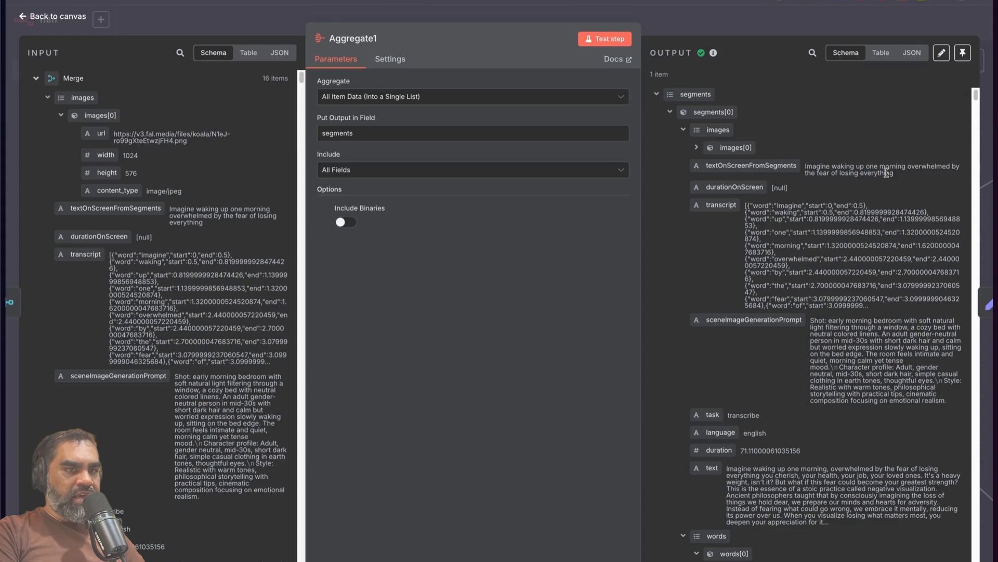
pyautogui.scroll(-15, 893, 195)
pyautogui.moveTo(756, 309); pyautogui.dragTo(786, 309)
pyautogui.click(756, 347)
pyautogui.moveTo(754, 347); pyautogui.dragTo(788, 347)
pyautogui.scroll(15, 782, 351)
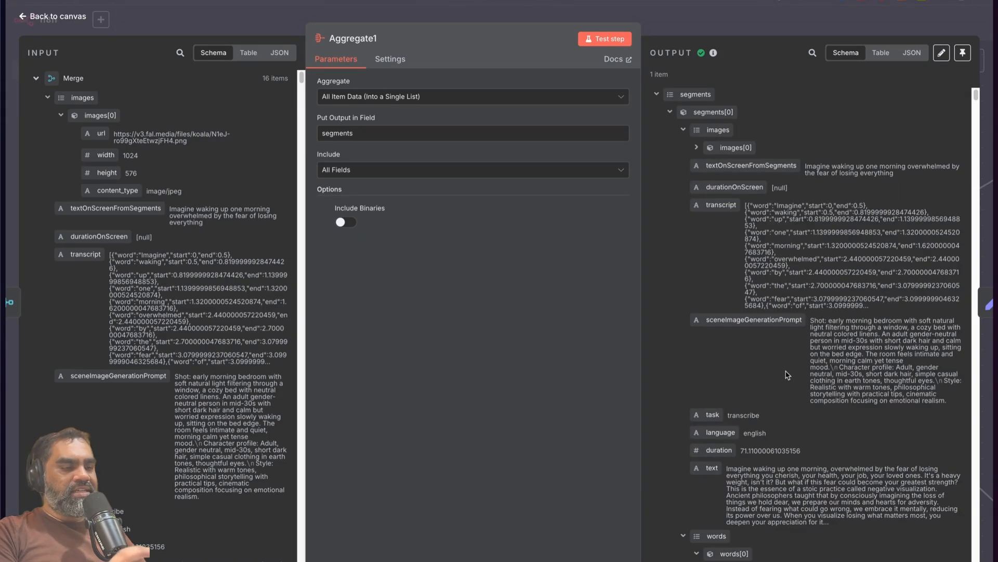
pyautogui.press('Escape')
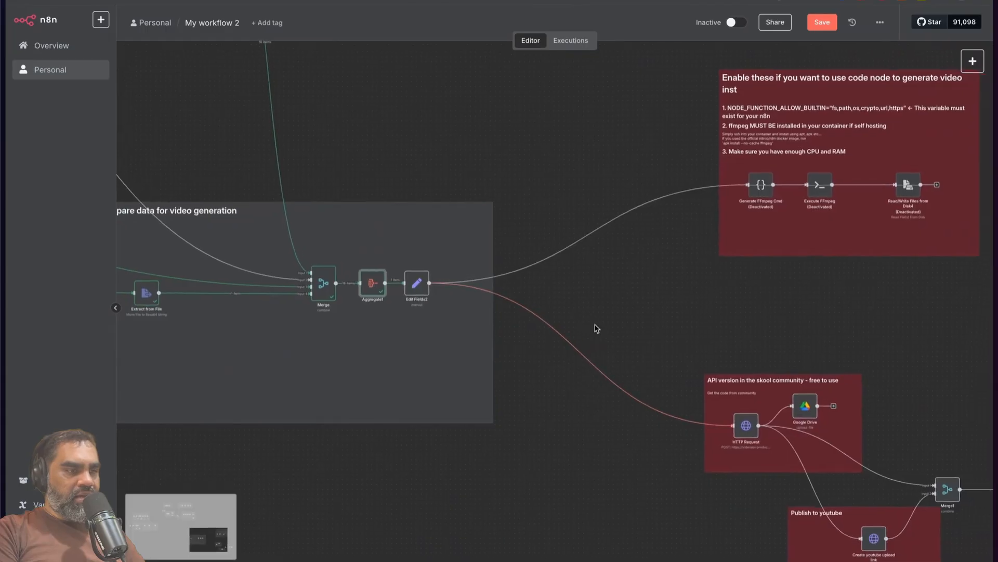
# - Open the Generate FFmpeg Cmd node, skim through its JavaScript code, and return to the canvas
pyautogui.hscroll(3, 557, 306)
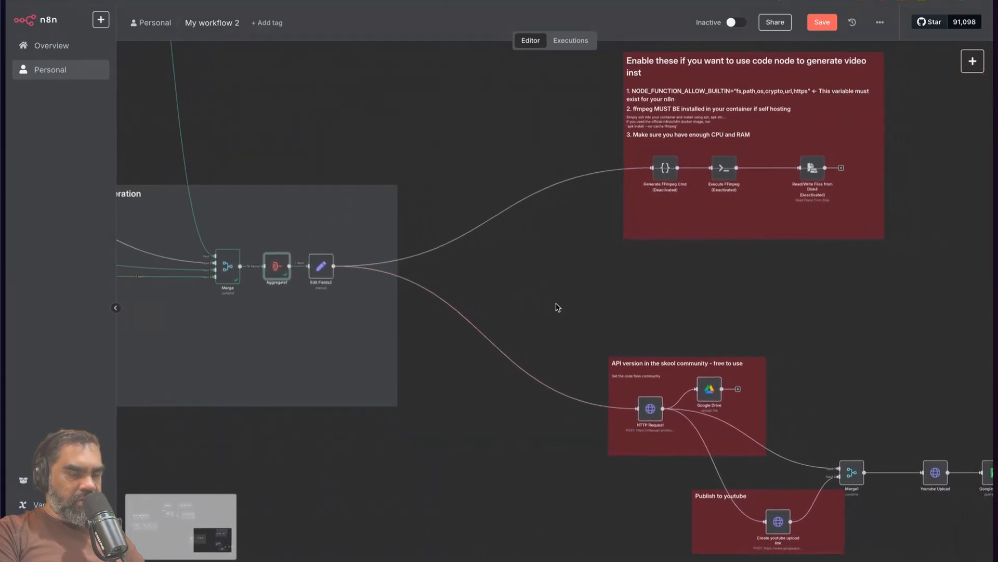
pyautogui.scroll(3, 557, 307)
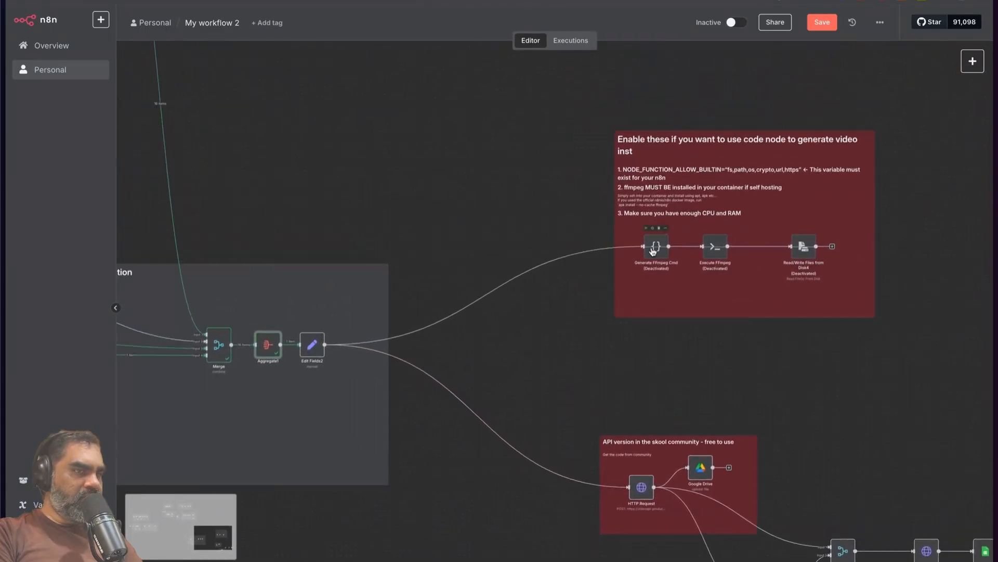
pyautogui.doubleClick(656, 246)
pyautogui.click(527, 208)
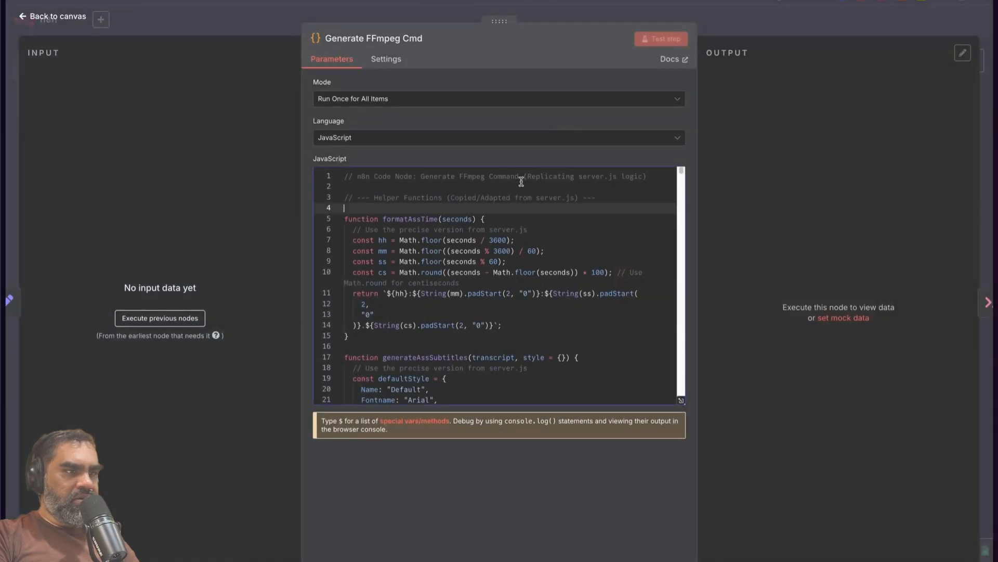
pyautogui.moveTo(681, 172); pyautogui.dragTo(655, 408)
pyautogui.scroll(15, 650, 398)
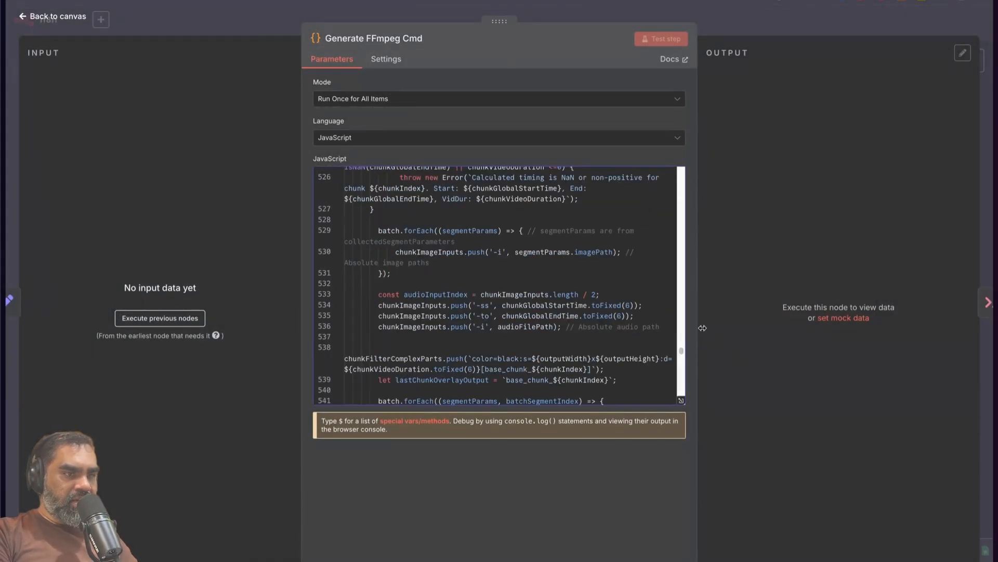
pyautogui.scroll(20, 624, 333)
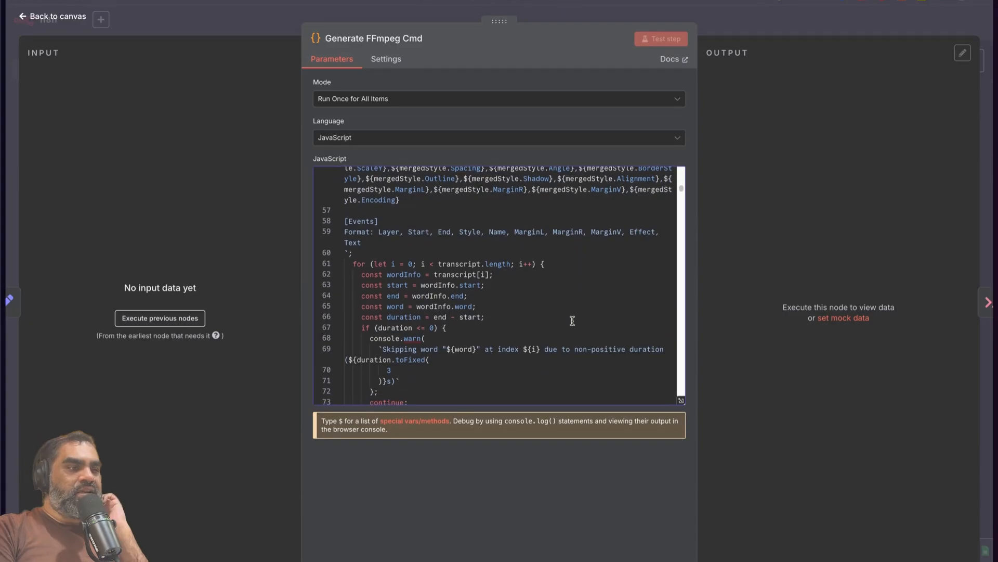
pyautogui.scroll(-10, 573, 321)
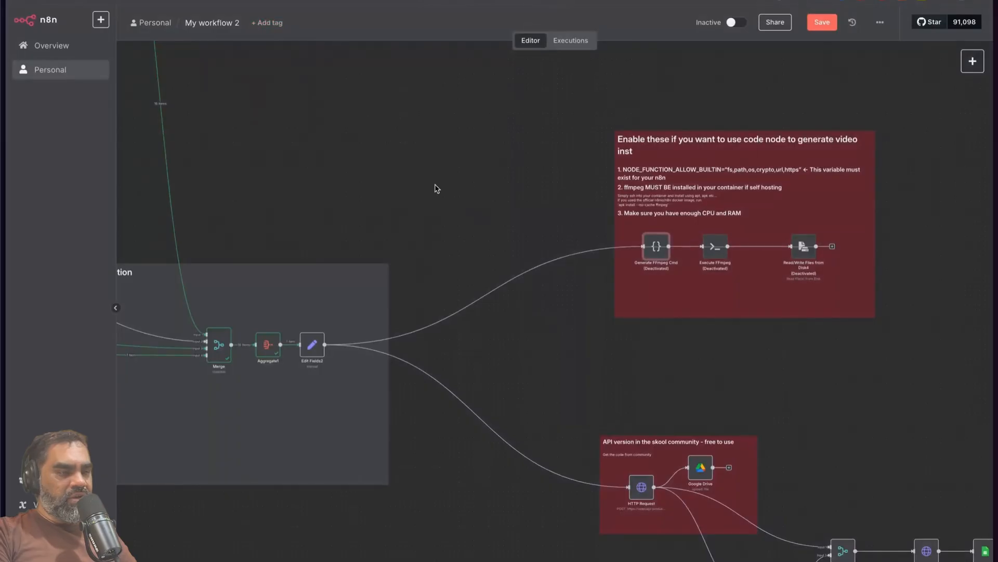
# - Reopen the Generate FFmpeg Cmd node and review the rest of its code from the dynamic timings section onward
pyautogui.scroll(-1, 437, 188)
pyautogui.scroll(-3, 435, 189)
pyautogui.scroll(2, 535, 278)
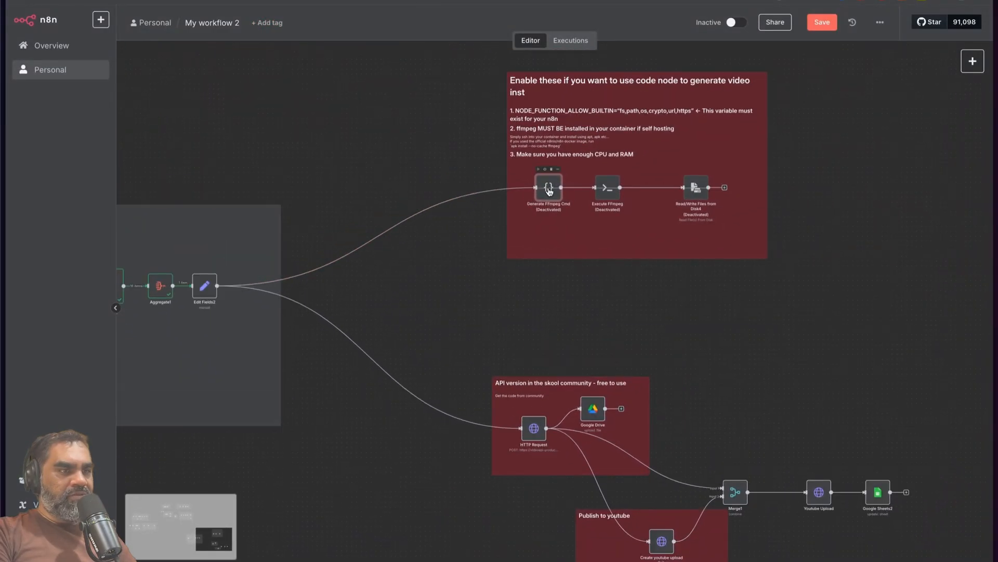
pyautogui.doubleClick(548, 187)
pyautogui.click(574, 308)
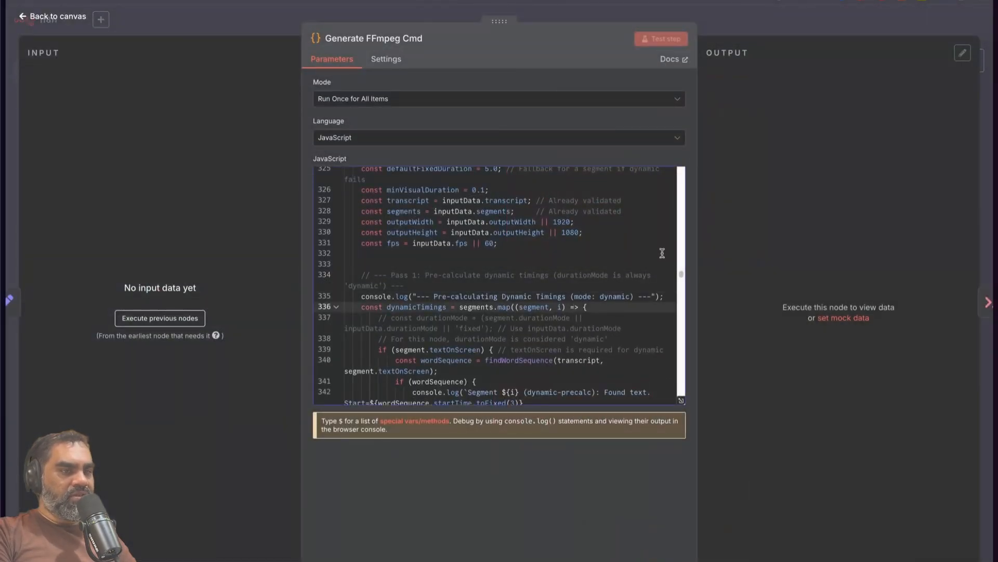
pyautogui.moveTo(682, 279); pyautogui.dragTo(685, 396)
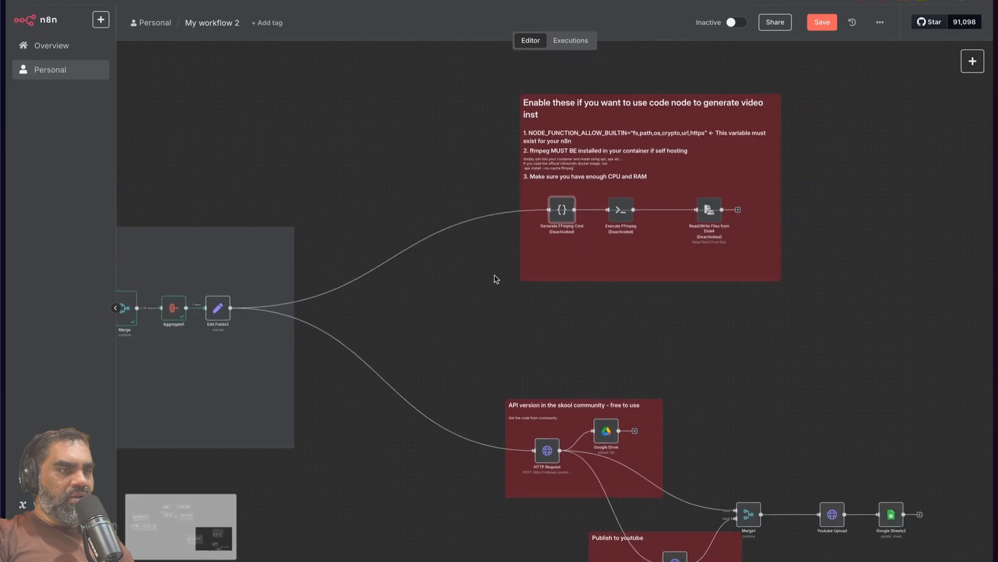
# - Activate Generate FFmpeg Cmd, Execute FFmpeg and Read/Write Files from Disk4, and remove the connection from Edit Fields2 to HTTP Request
pyautogui.scroll(2, 457, 254)
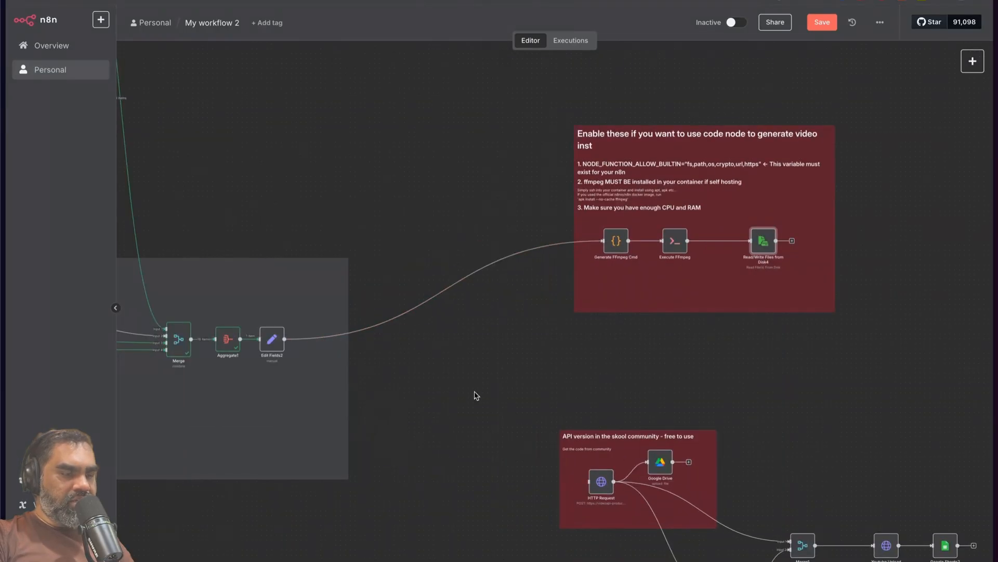
pyautogui.hscroll(1, 458, 396)
pyautogui.hscroll(5, 448, 394)
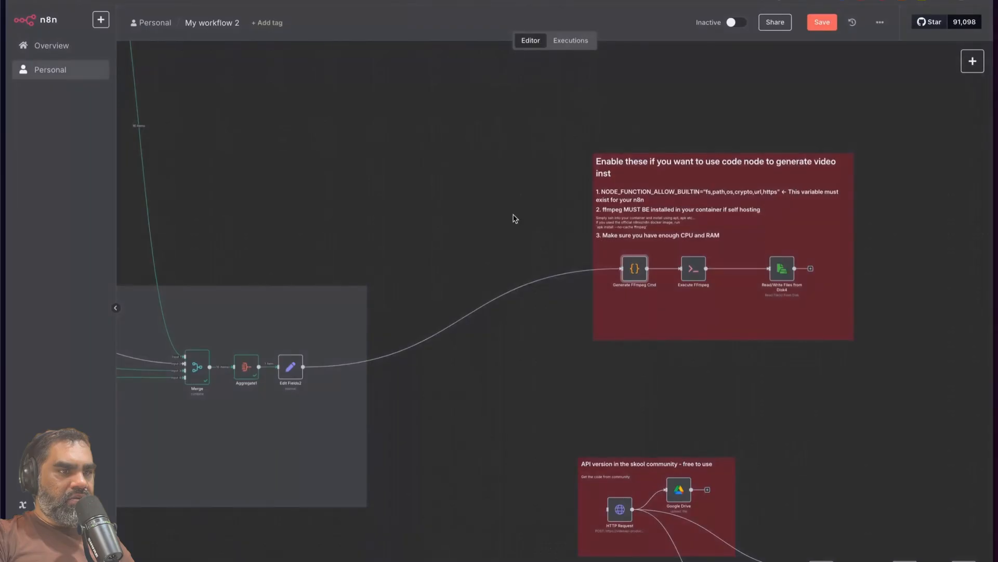
pyautogui.hscroll(3, 514, 218)
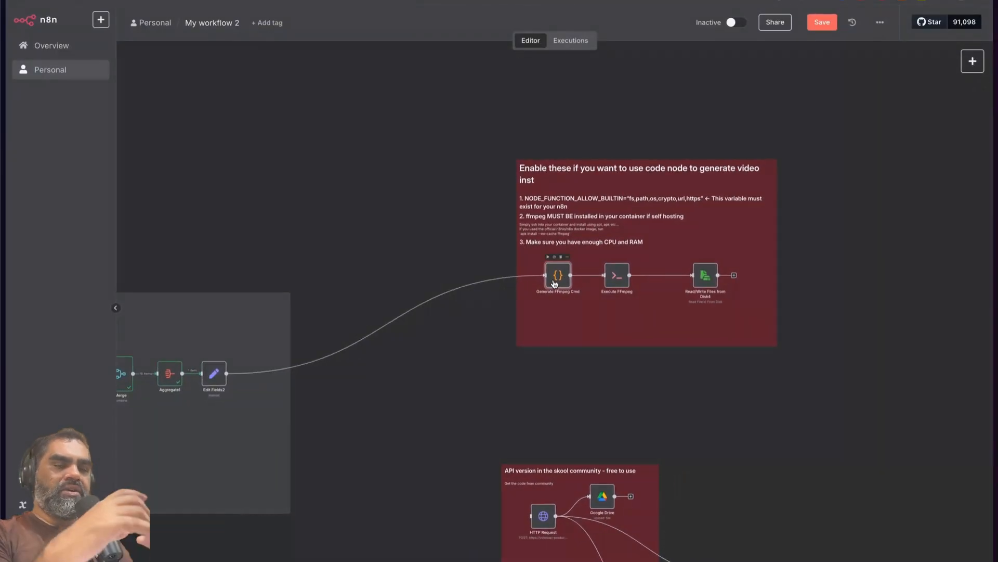
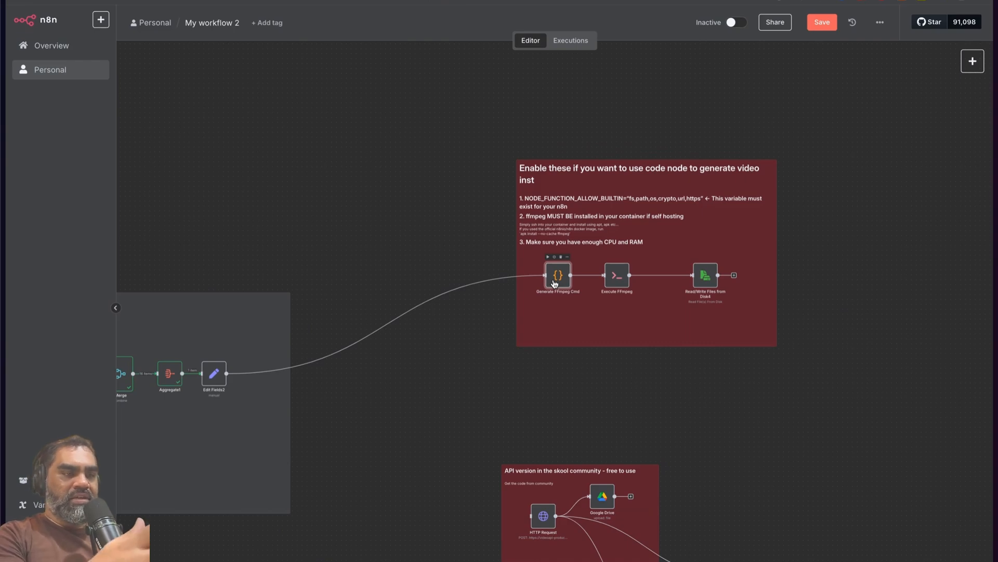
# - Open the Railway website, railway.com, in a new browser tab
pyautogui.hscroll(3, 613, 338)
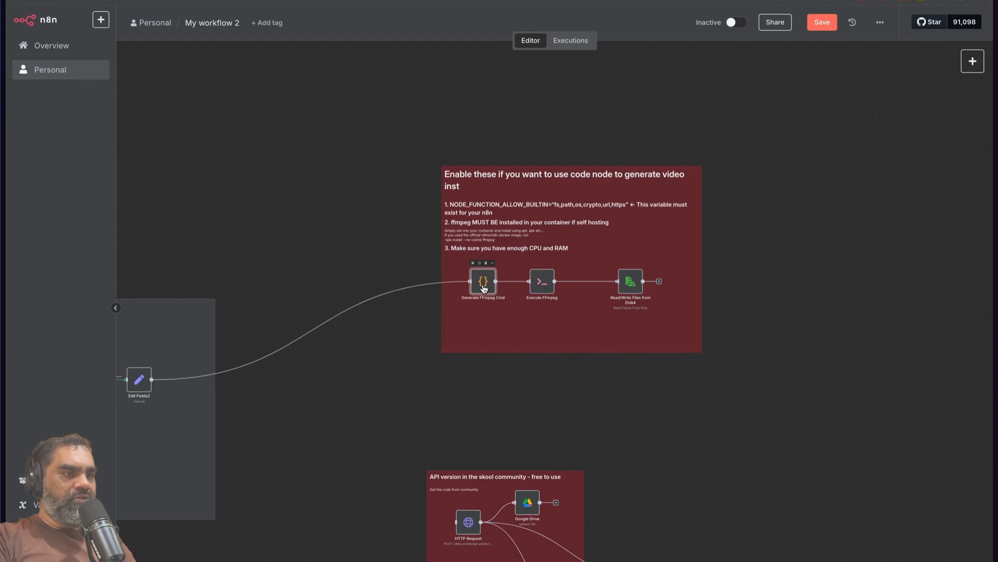
pyautogui.press('super+t')
pyautogui.write('rai')
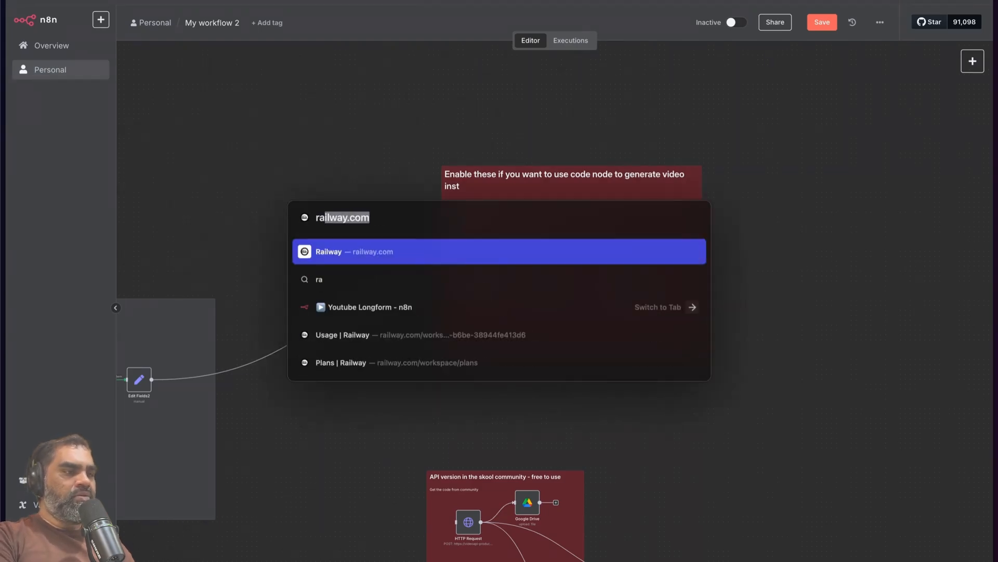
pyautogui.press('Return')
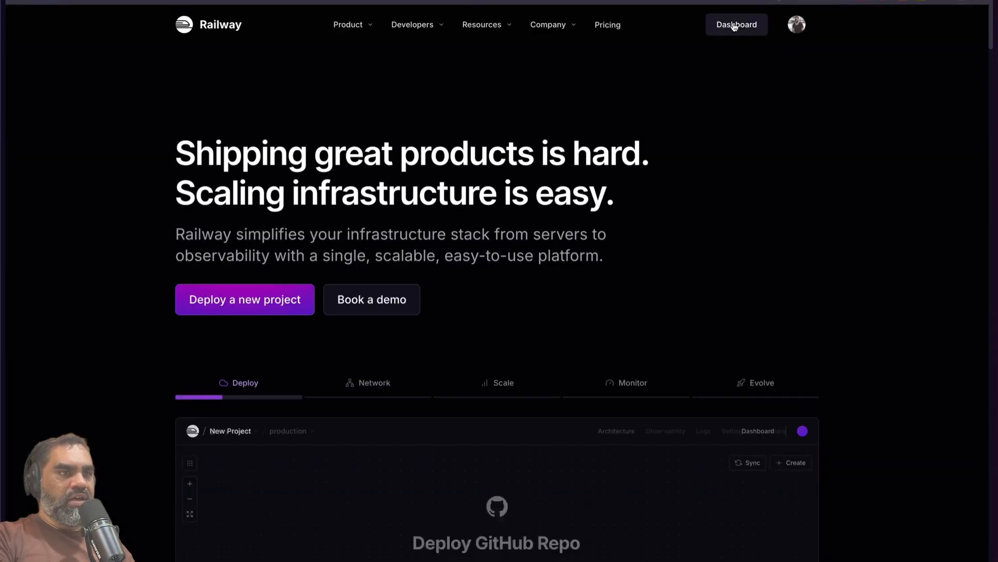
pyautogui.press('super+Tab')
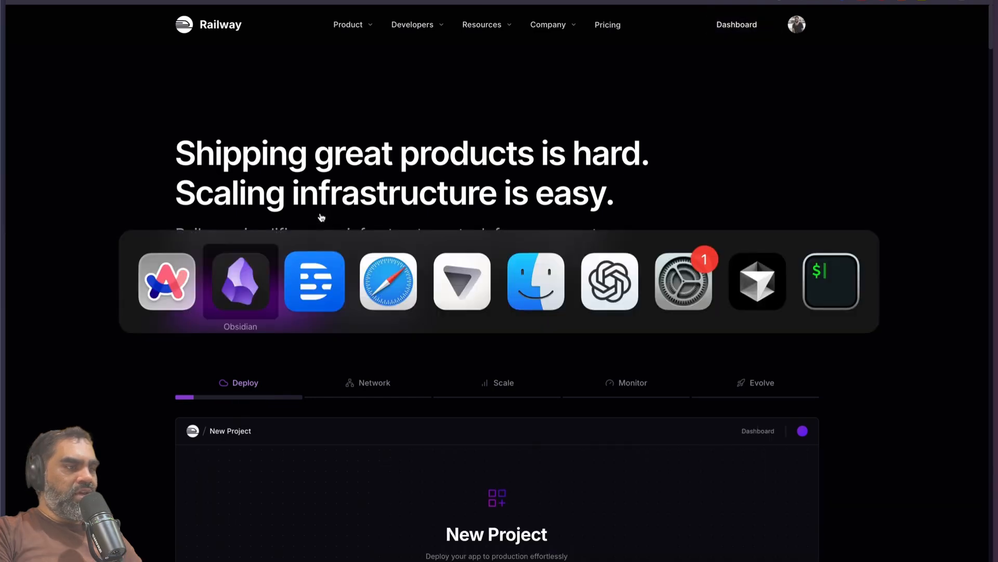
pyautogui.press('Escape')
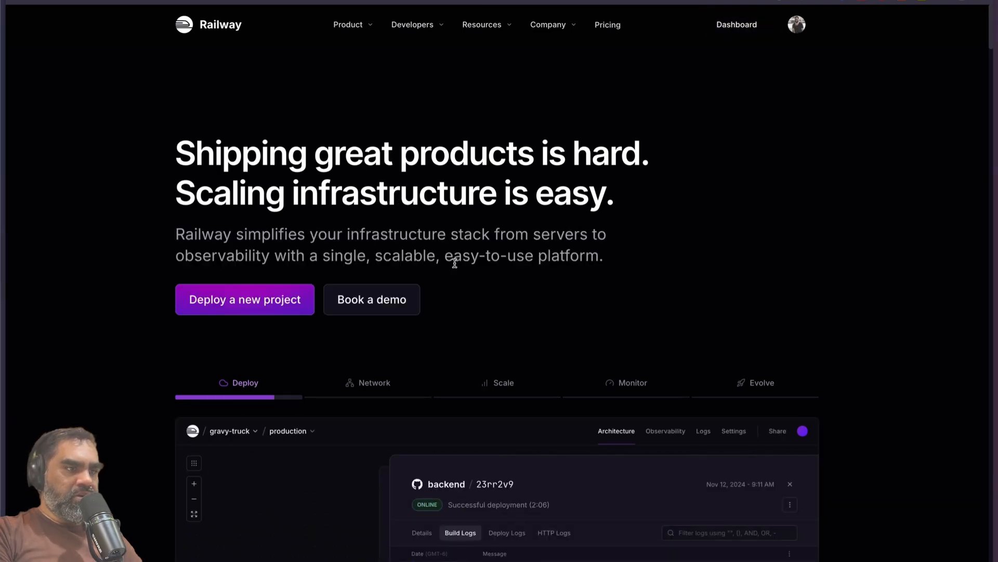
pyautogui.scroll(-1, 455, 263)
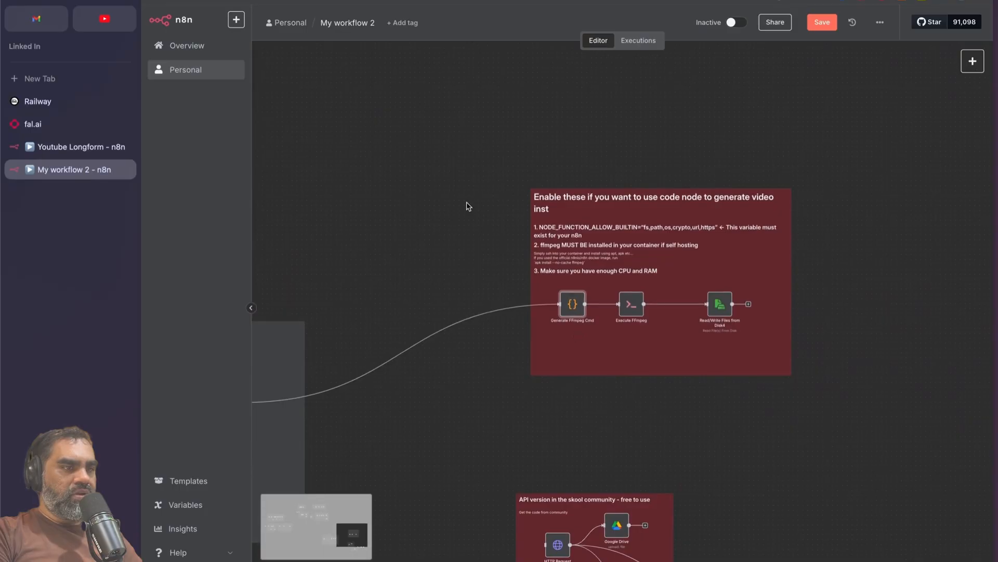
# - In My workflow 2, paste a sticky note containing docker exec -i --user=root n8n-jsokskw /bin/sh -c "apk add --no-cache ffmpeg" beside the red FFmpeg note
pyautogui.scroll(5, 468, 204)
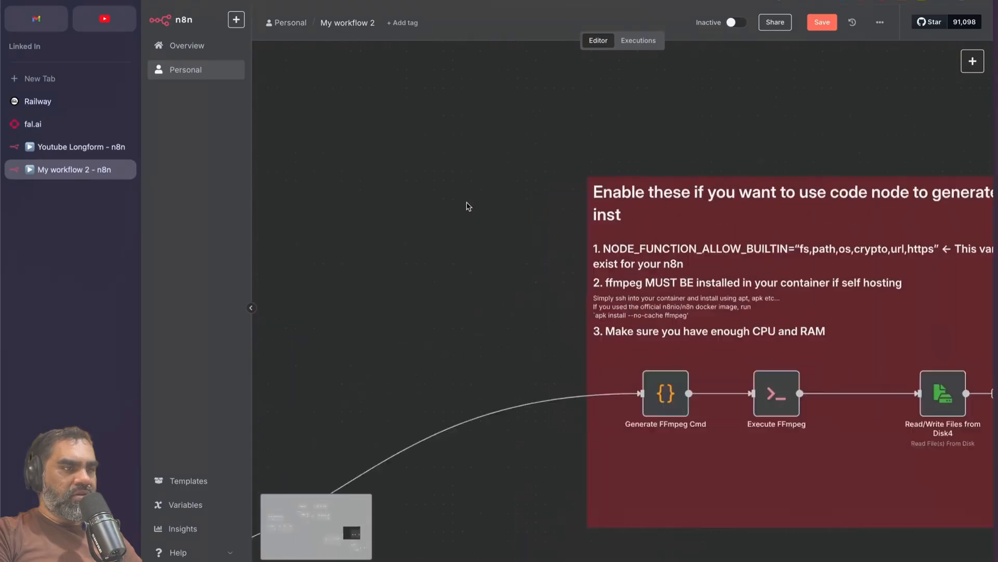
pyautogui.hotkey('ctrl', 'v')
pyautogui.moveTo(478, 244); pyautogui.dragTo(556, 254)
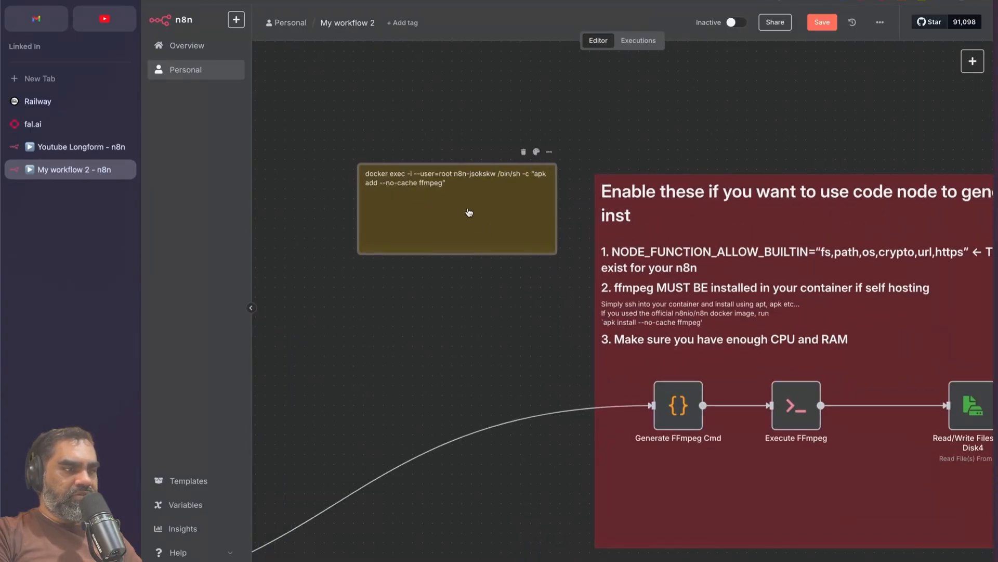
pyautogui.click(575, 243)
pyautogui.scroll(-1, 650, 269)
pyautogui.scroll(1, 523, 253)
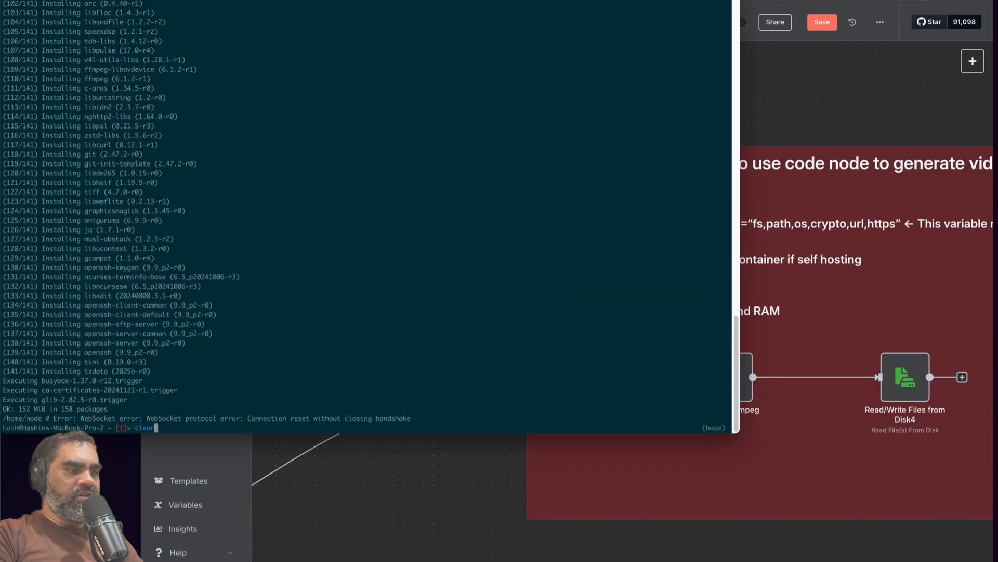
# - Clear the terminal and select the apk add --no-cache ffmpeg command in the yellow sticky note
pyautogui.press('super+k')
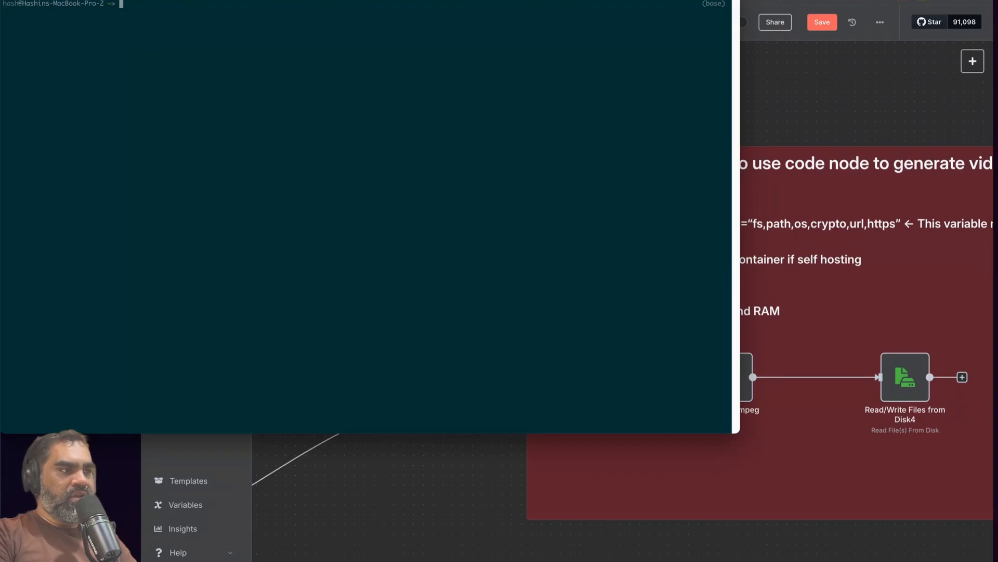
pyautogui.press('super+Tab')
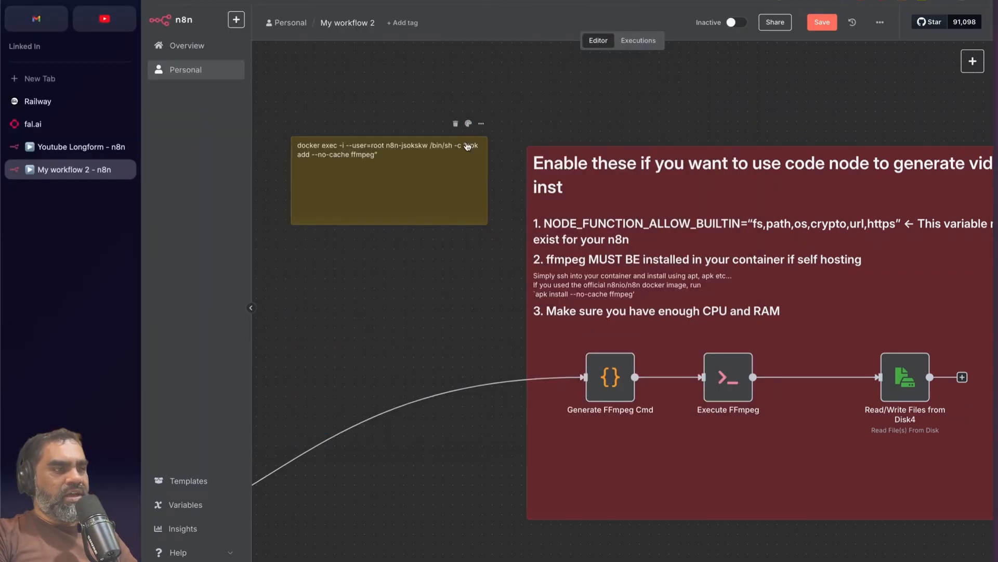
pyautogui.doubleClick(464, 158)
pyautogui.moveTo(356, 163); pyautogui.dragTo(464, 162)
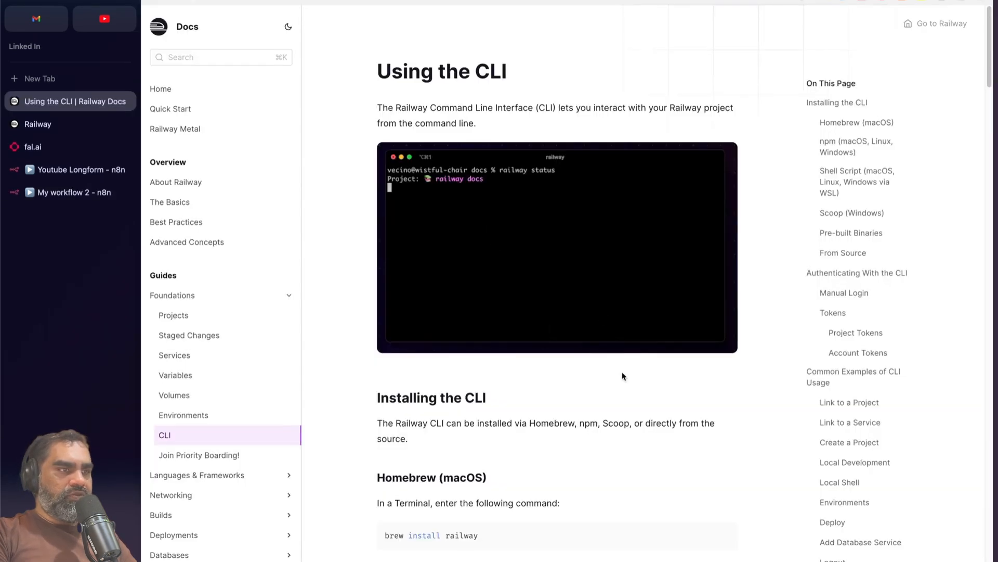
# - Read the CLI installation instructions in the Railway docs, including the Homebrew command brew install railway
pyautogui.scroll(-1, 622, 377)
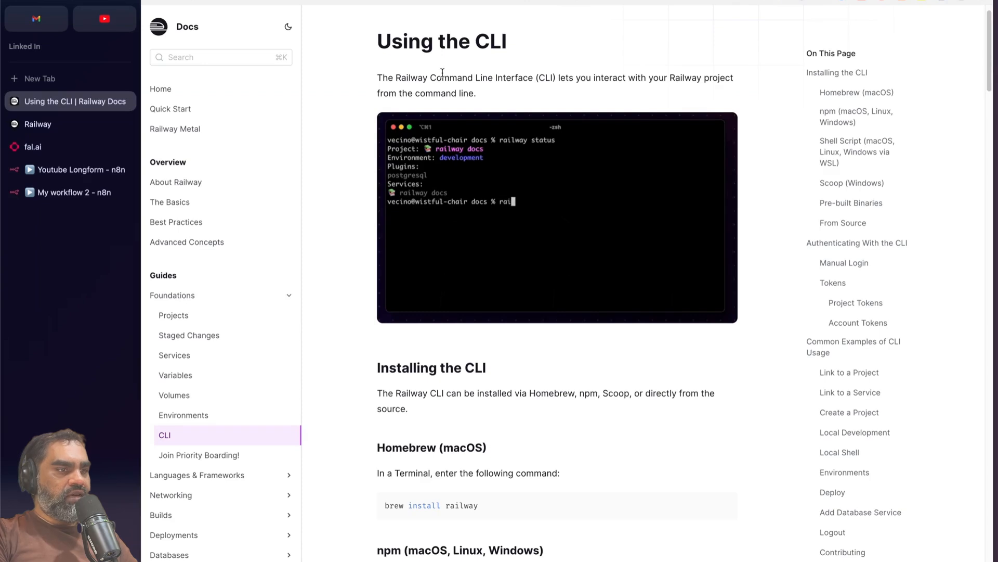
pyautogui.scroll(-5, 501, 172)
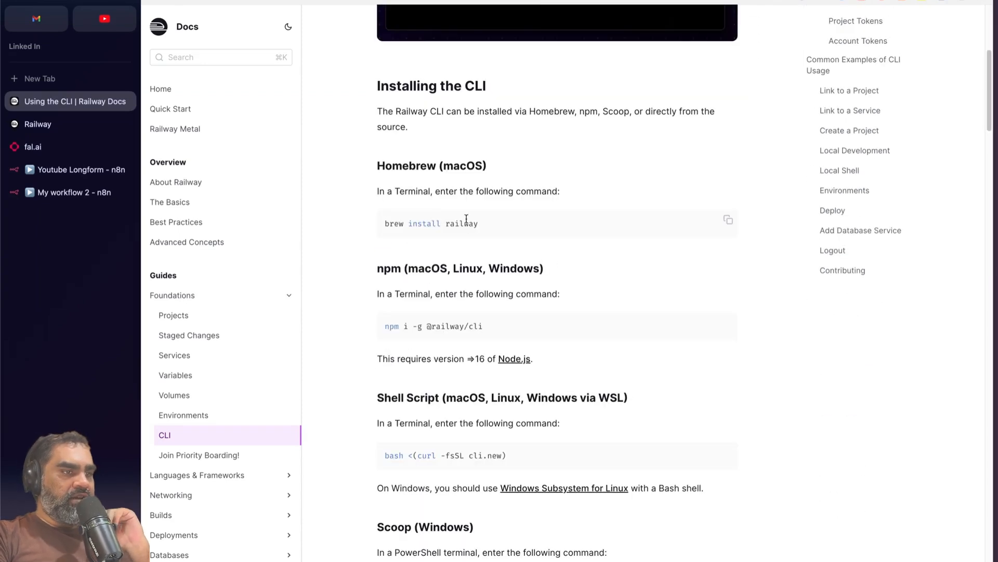
pyautogui.moveTo(384, 225); pyautogui.dragTo(467, 232)
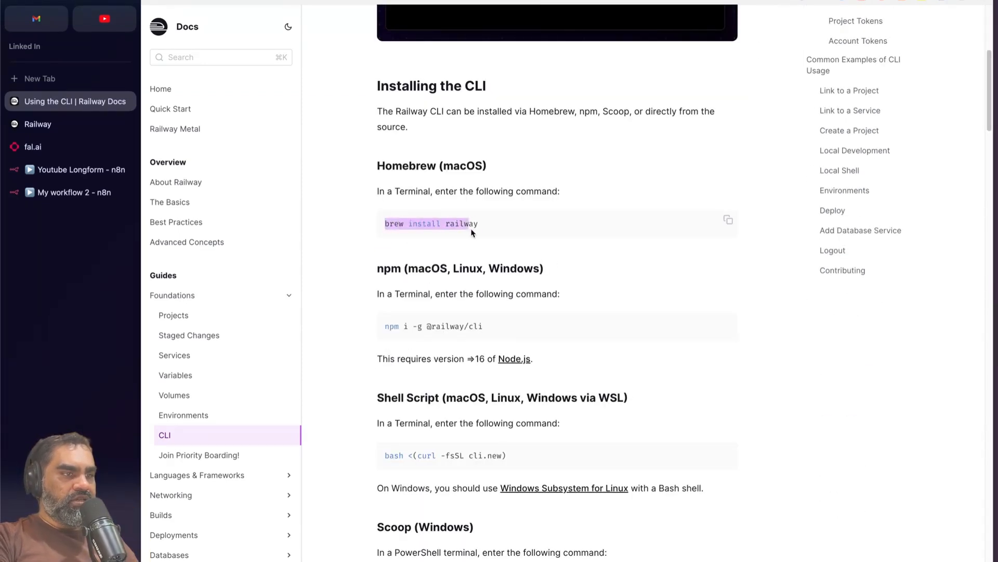
pyautogui.click(517, 162)
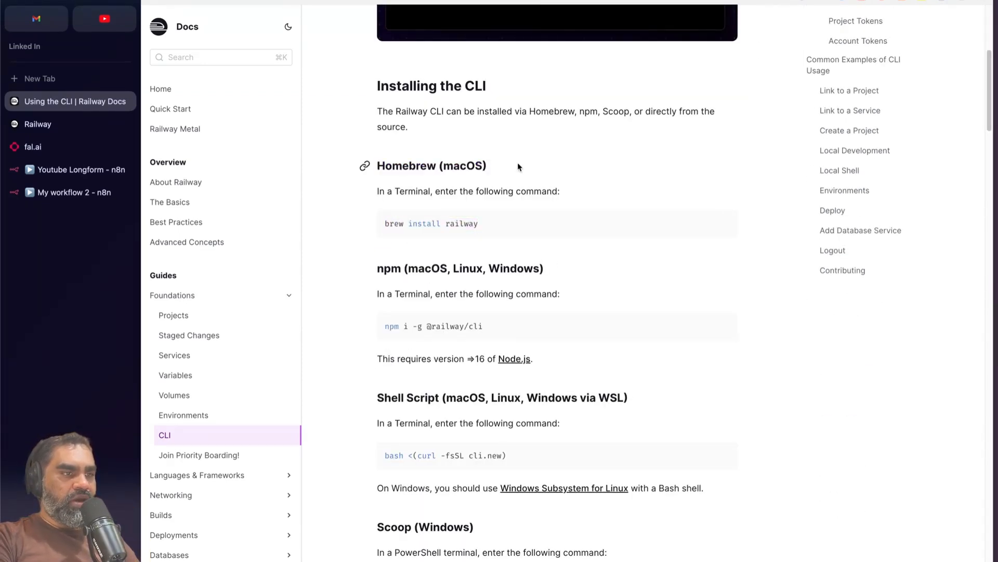
pyautogui.scroll(-1, 517, 171)
# - Switch to the terminal and run railway link, choosing the n8n project, production environment and Worker service
pyautogui.press('super+Tab')
pyautogui.write('railway s')
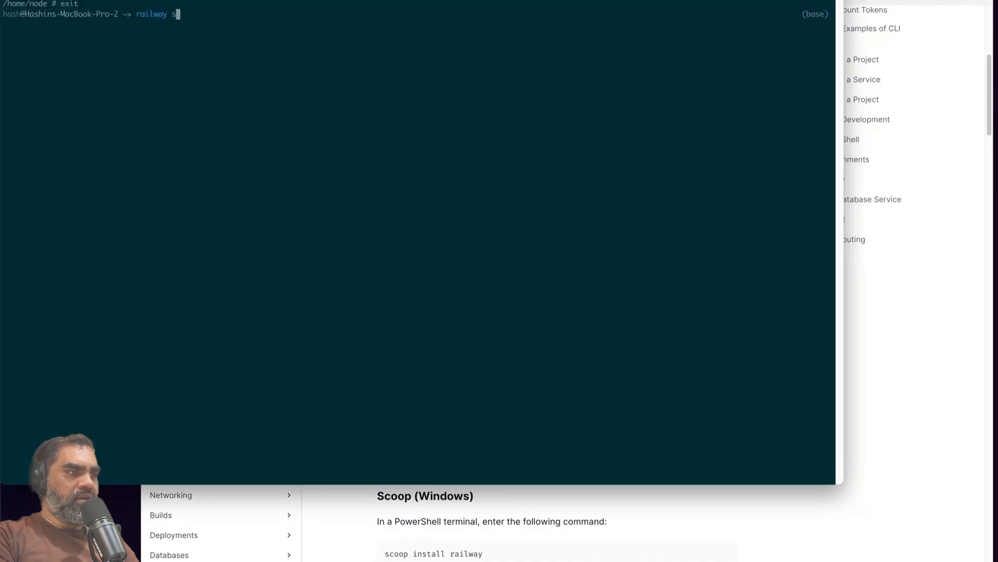
pyautogui.press('BackSpace')
pyautogui.write('link')
pyautogui.press('Return')
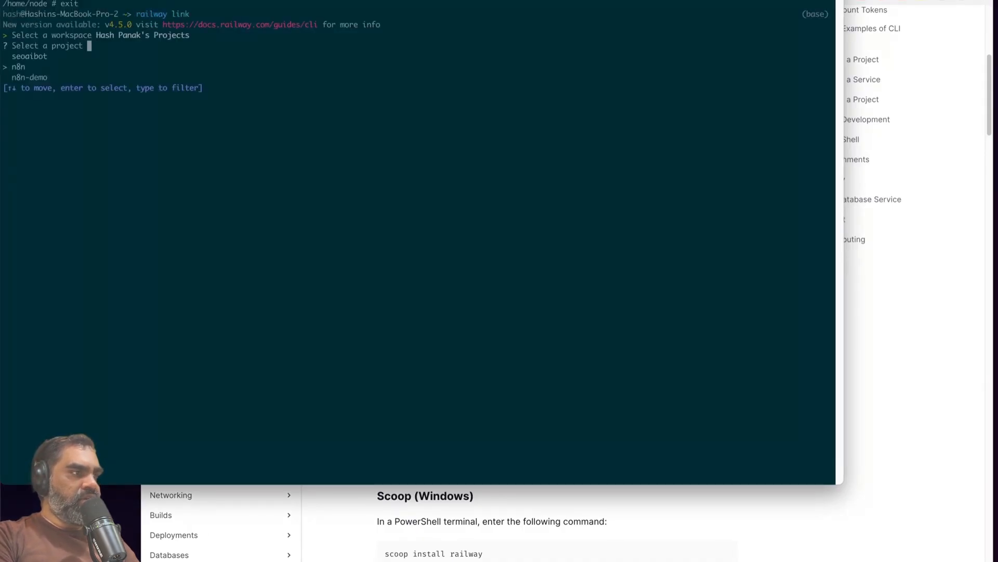
pyautogui.press('Return')
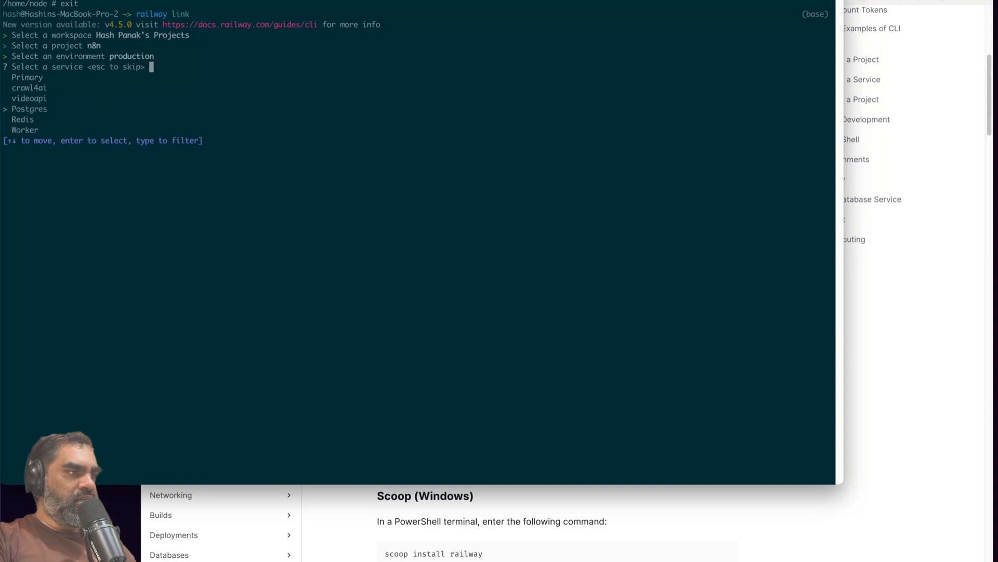
pyautogui.press('Return')
# - Discard the recalled apk command and connect to the linked Worker container with railway ssh
pyautogui.press('Up')
pyautogui.hotkey('ctrl', 'c')
pyautogui.write('railway s')
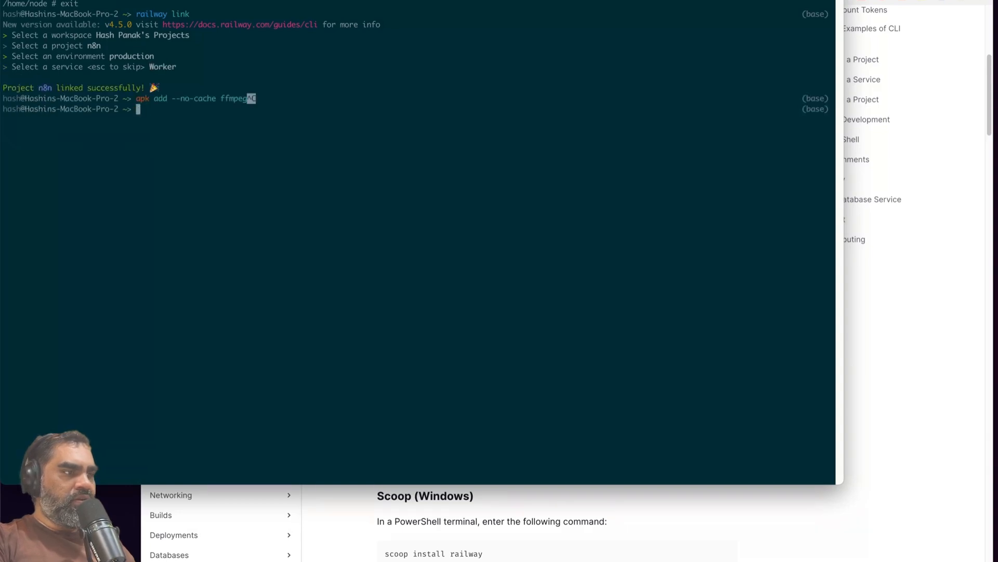
pyautogui.write('s')
pyautogui.write('h')
pyautogui.press('Return')
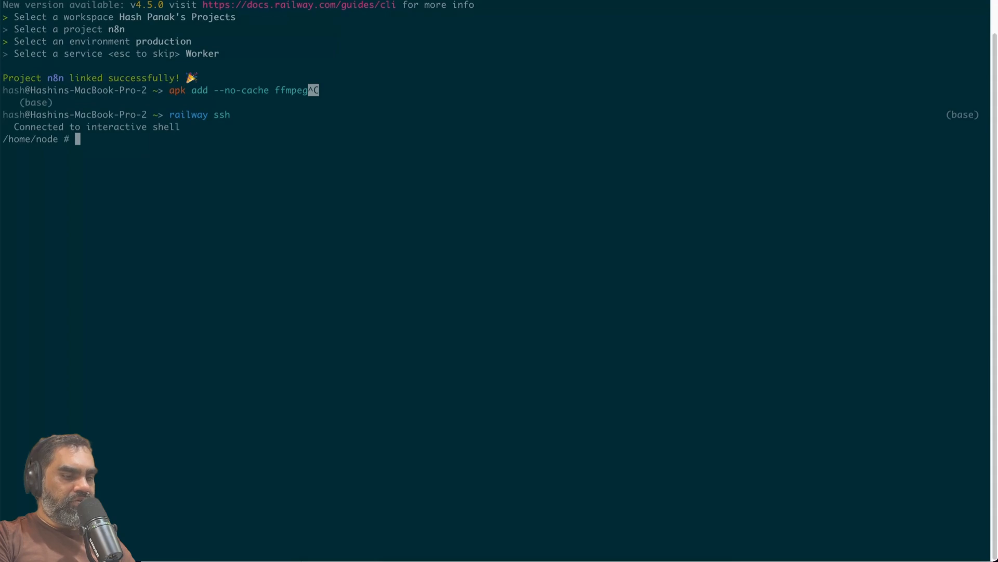
# - Paste the FFmpeg installation command into the container shell, adjust it and run it
pyautogui.press('super+v')
pyautogui.press('Left')
pyautogui.press('Left')
pyautogui.press('Left')
pyautogui.press('Left')
pyautogui.press('Left')
pyautogui.press('Left')
pyautogui.press('Left')
pyautogui.press('Left')
pyautogui.press('Return')
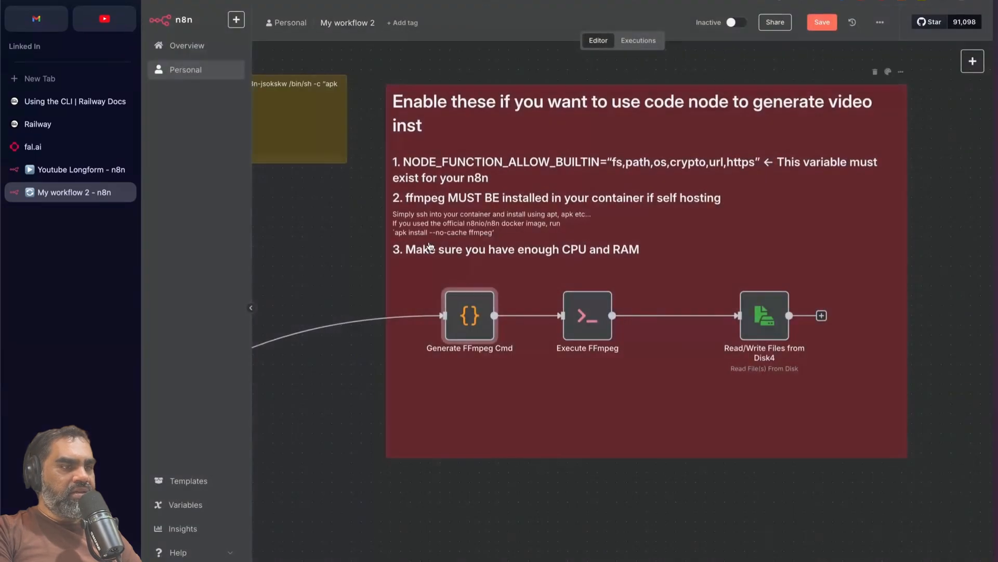
# - Check the running FFmpeg nodes in My workflow 2 and inspect the parameters of Read/Write Files from Disk4
pyautogui.hscroll(-5, 429, 246)
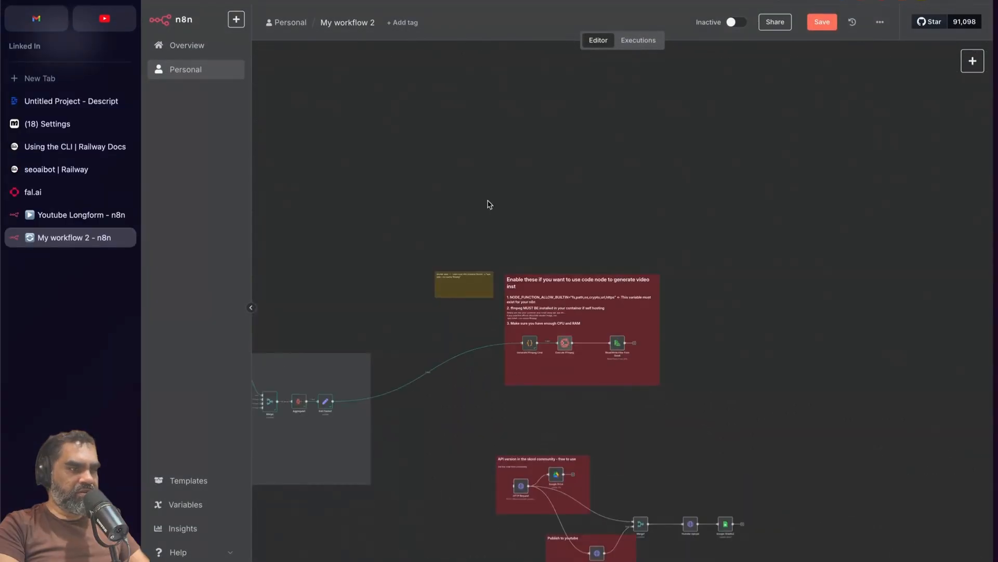
pyautogui.scroll(5, 593, 413)
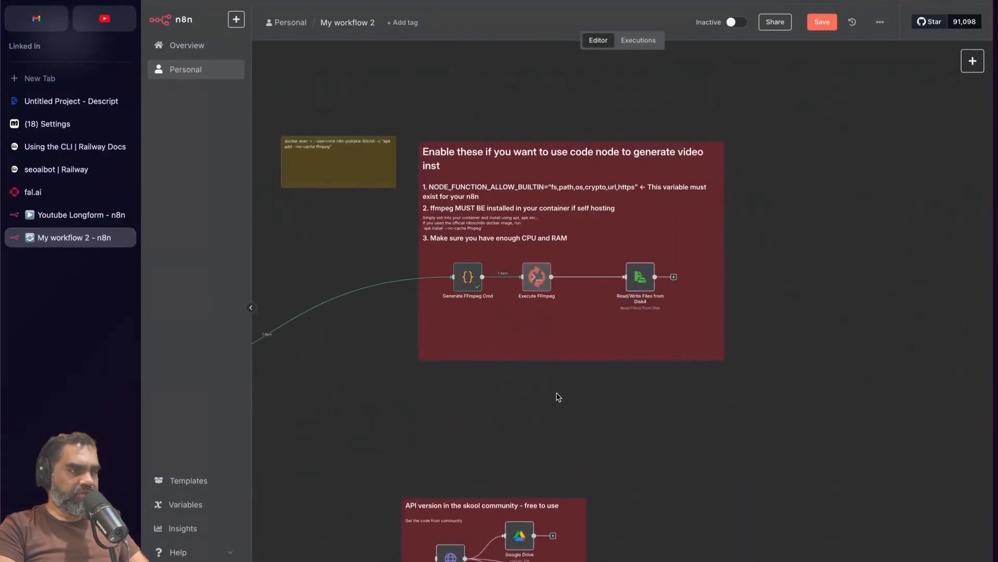
pyautogui.scroll(2, 587, 414)
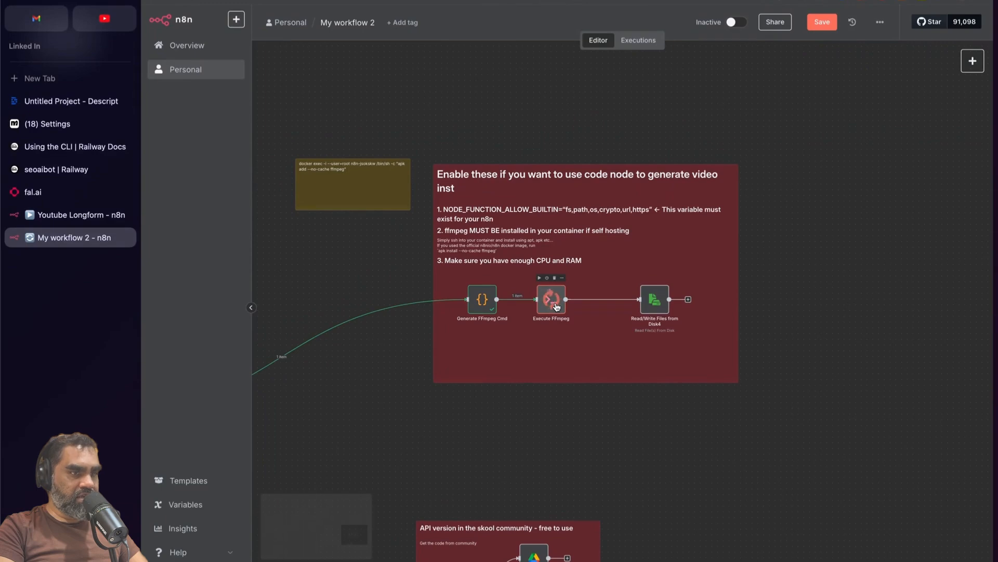
pyautogui.scroll(-1, 687, 326)
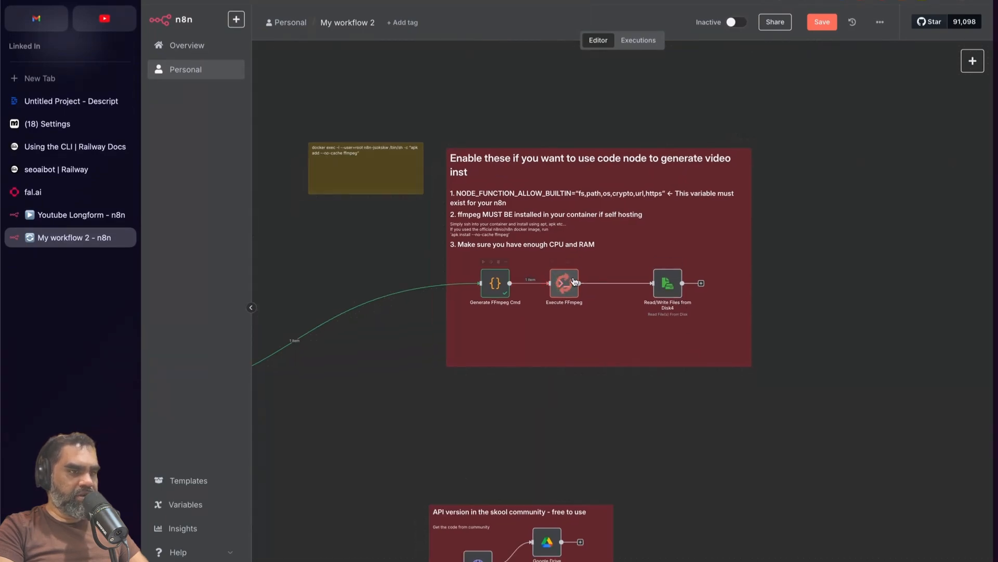
pyautogui.scroll(2, 652, 310)
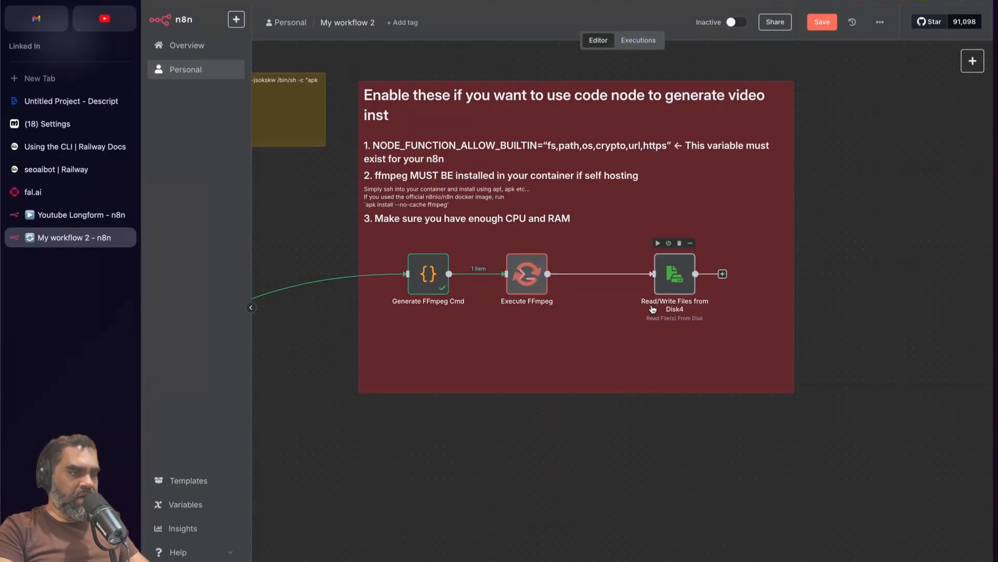
pyautogui.doubleClick(673, 282)
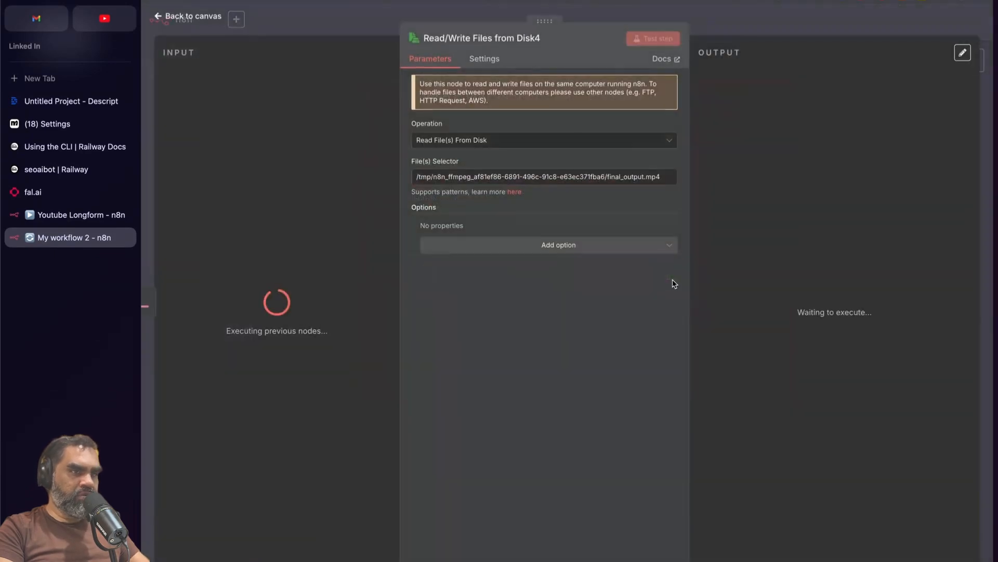
pyautogui.press('Escape')
# - Examine the Generate FFmpeg Cmd output, widening its pane, collapsing the segments list and reviewing the ffmpegProcessingDetails fields
pyautogui.hscroll(-1, 547, 260)
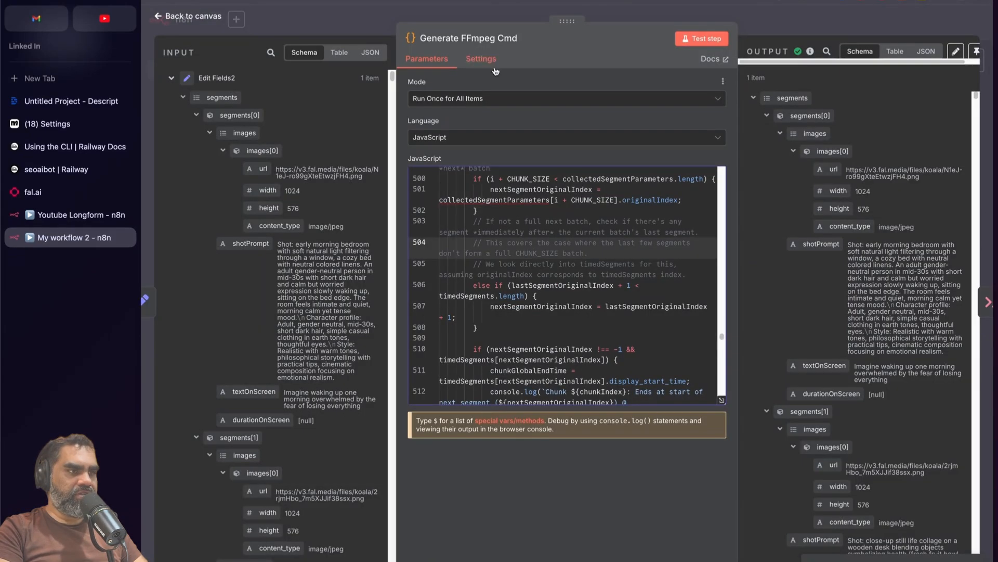
pyautogui.click(352, 17)
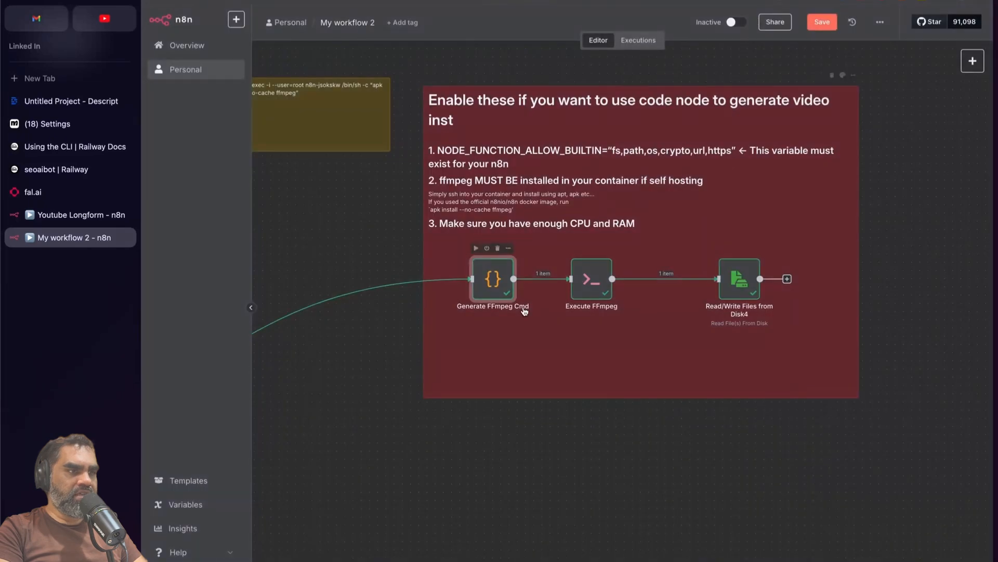
pyautogui.doubleClick(497, 289)
pyautogui.scroll(-2, 715, 204)
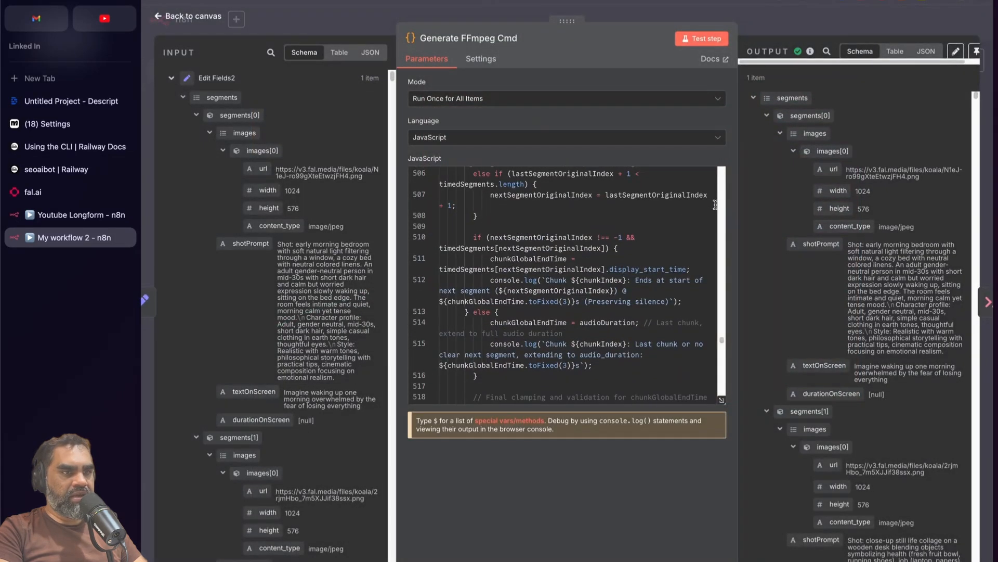
pyautogui.moveTo(737, 208); pyautogui.dragTo(618, 208)
pyautogui.click(648, 112)
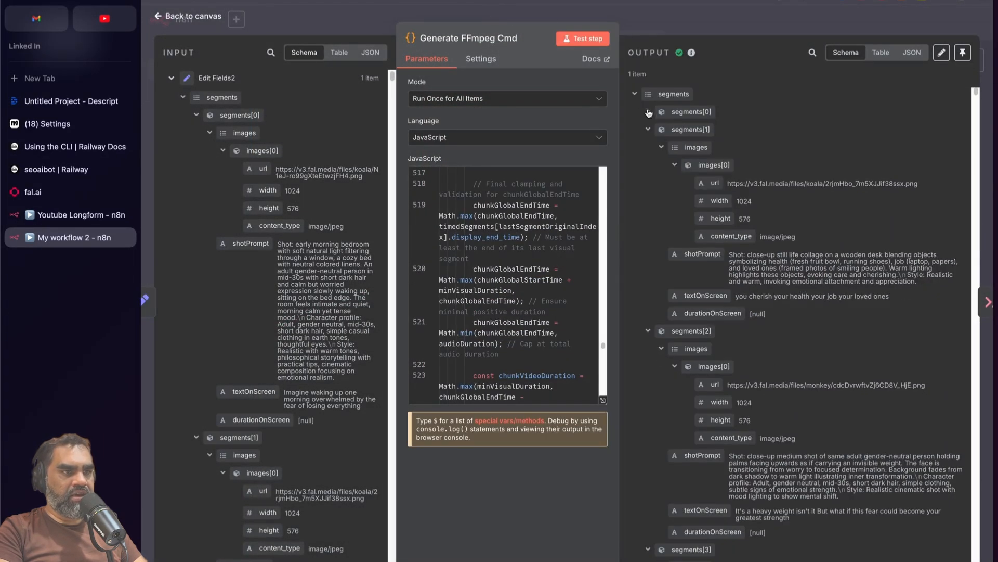
pyautogui.click(635, 94)
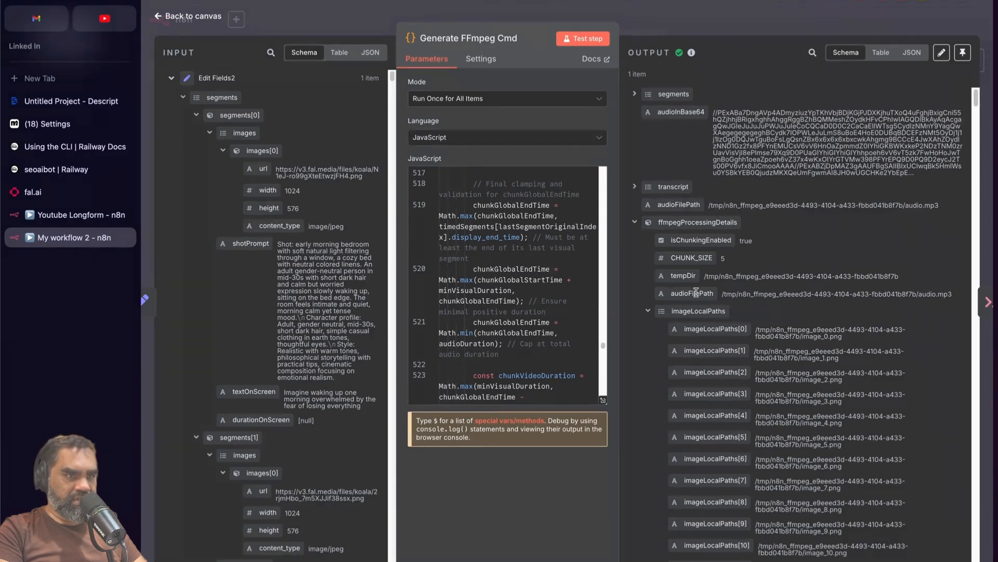
pyautogui.scroll(-1, 695, 293)
pyautogui.moveTo(668, 185); pyautogui.dragTo(725, 238)
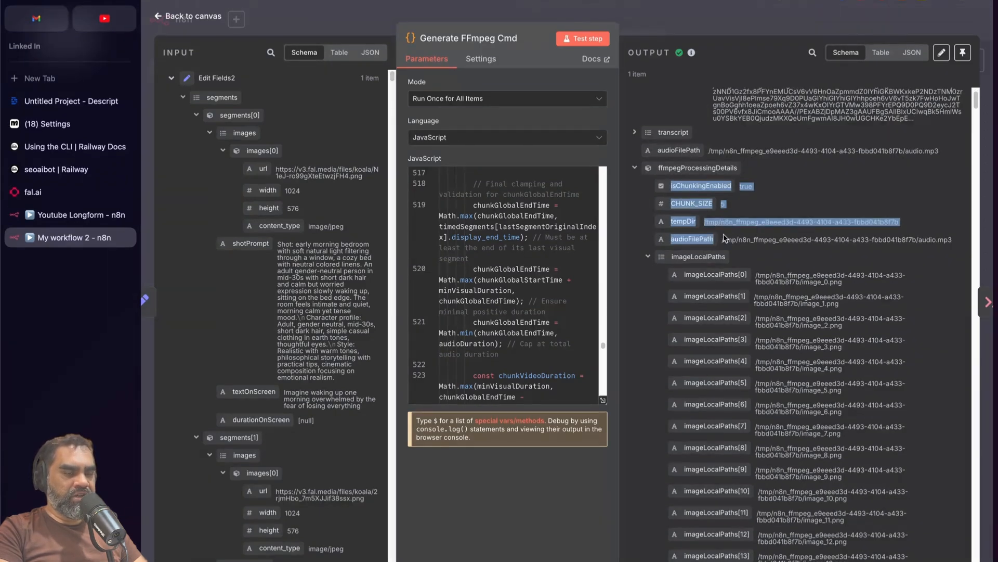
# - Highlight isChunkingEnabled and CHUNK_SIZE in the ffmpegProcessingDetails output and read through the node's JavaScript around the chunk timing and zoompan code
pyautogui.click(748, 198)
pyautogui.moveTo(673, 187); pyautogui.dragTo(708, 215)
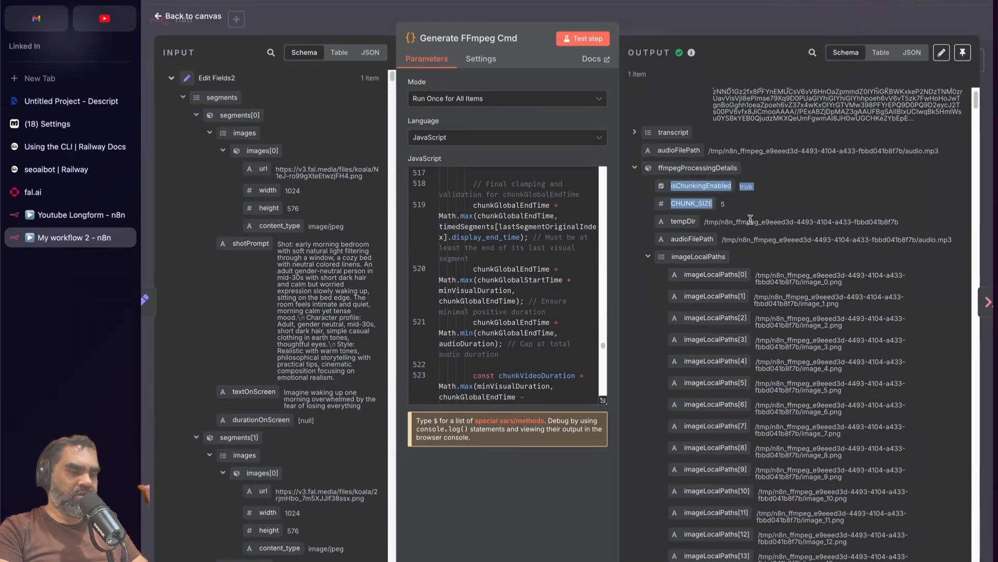
pyautogui.scroll(-1, 728, 213)
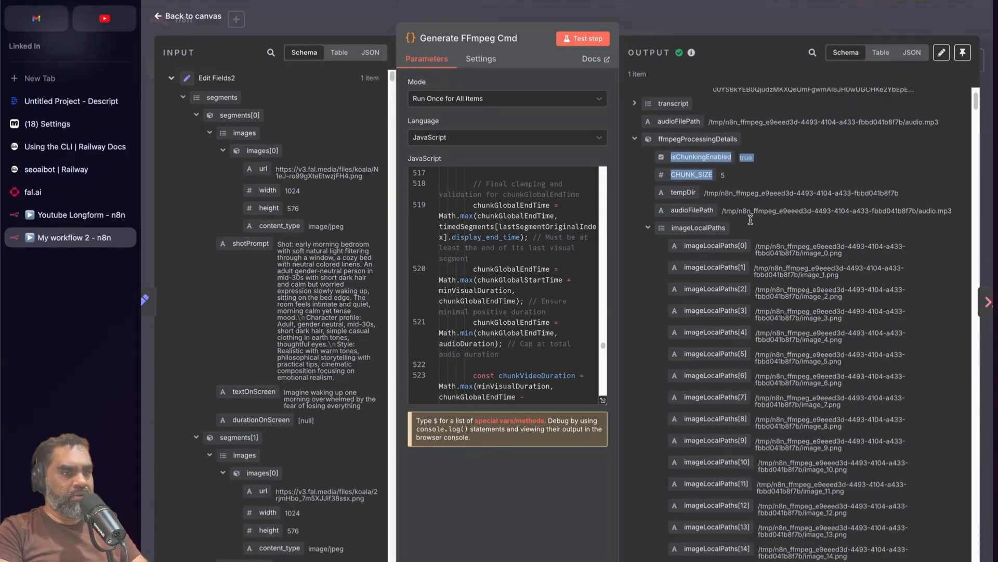
pyautogui.scroll(-10, 507, 260)
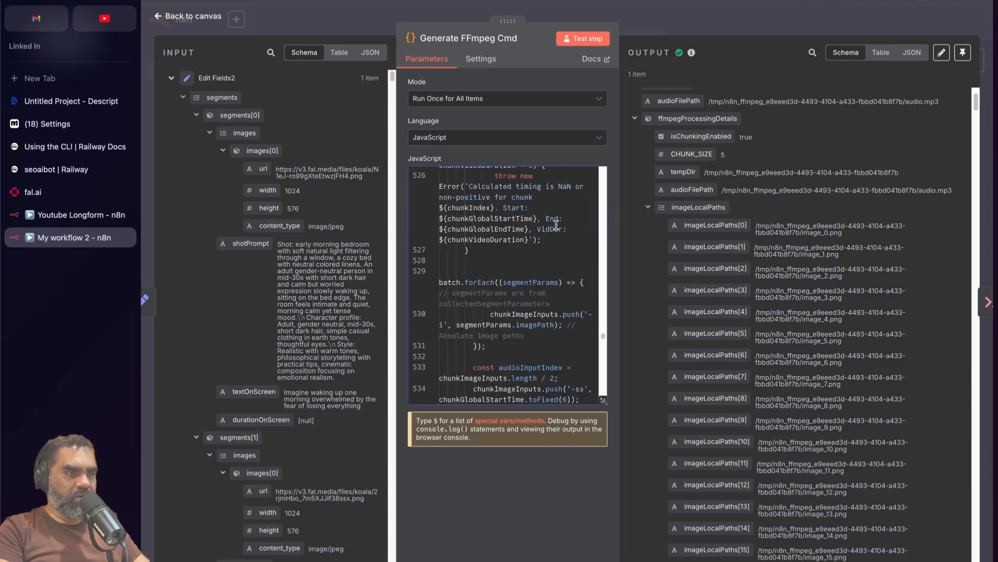
pyautogui.scroll(15, 543, 272)
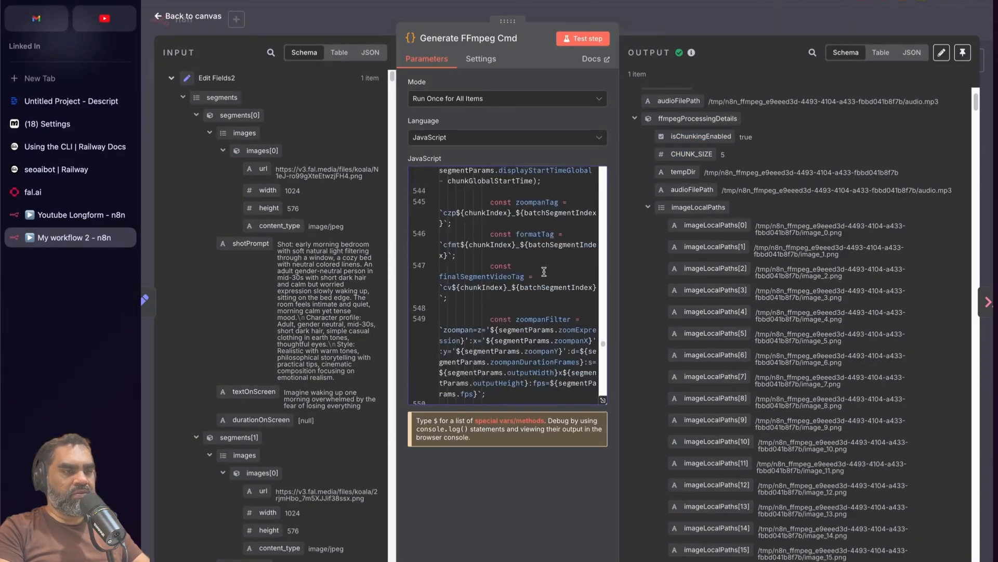
pyautogui.scroll(-7, 543, 271)
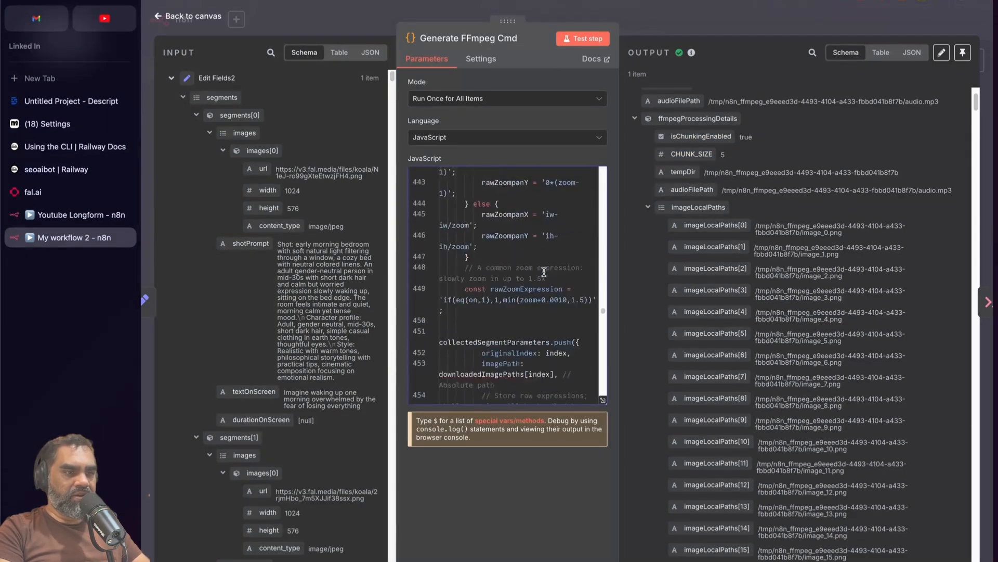
pyautogui.scroll(-1, 544, 271)
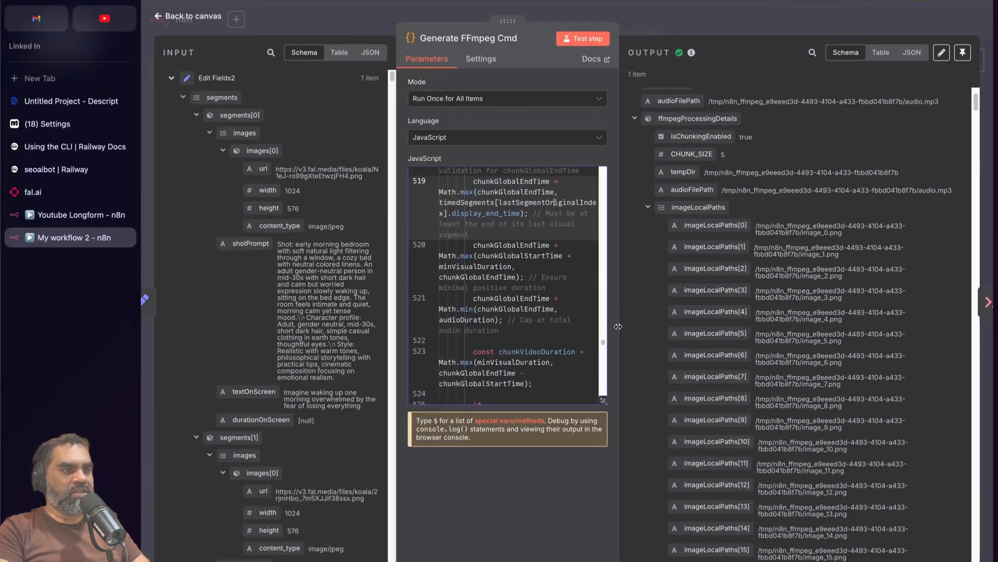
# - Collapse the long lists and concatenationCommand under ffmpegProcessingDetails, review the remaining output fields, and return to the canvas
pyautogui.click(645, 205)
pyautogui.click(649, 282)
pyautogui.scroll(-2, 650, 260)
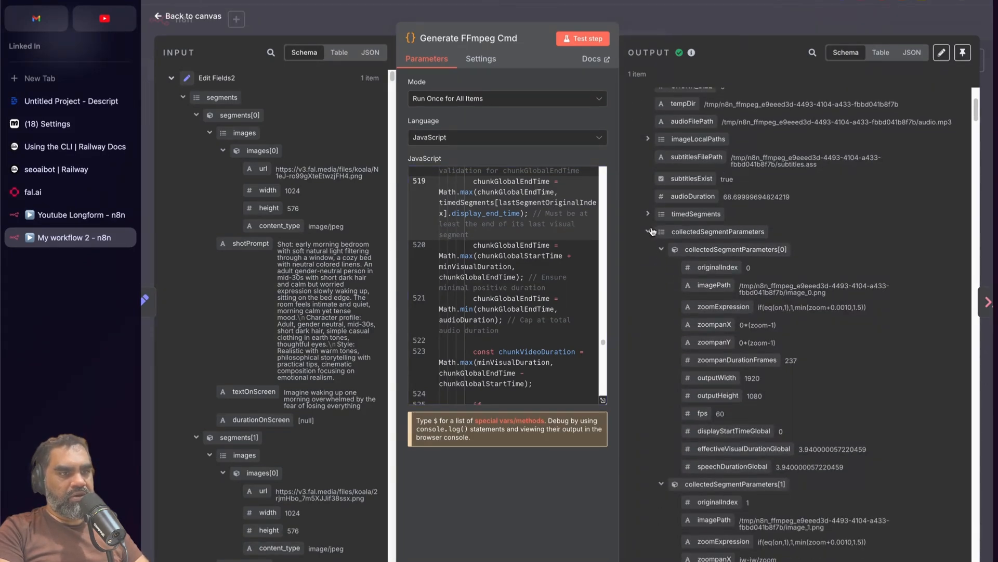
pyautogui.click(653, 231)
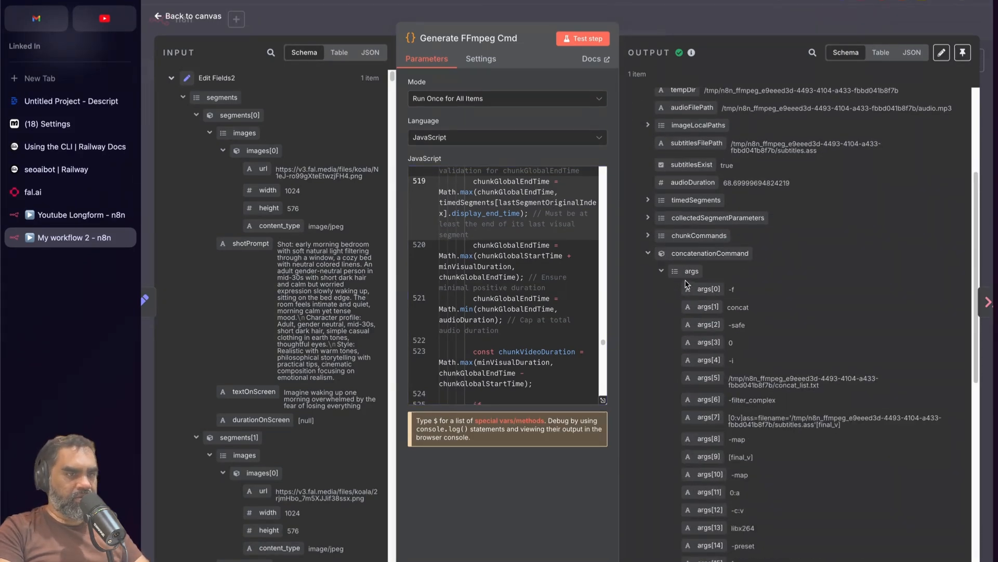
pyautogui.click(670, 254)
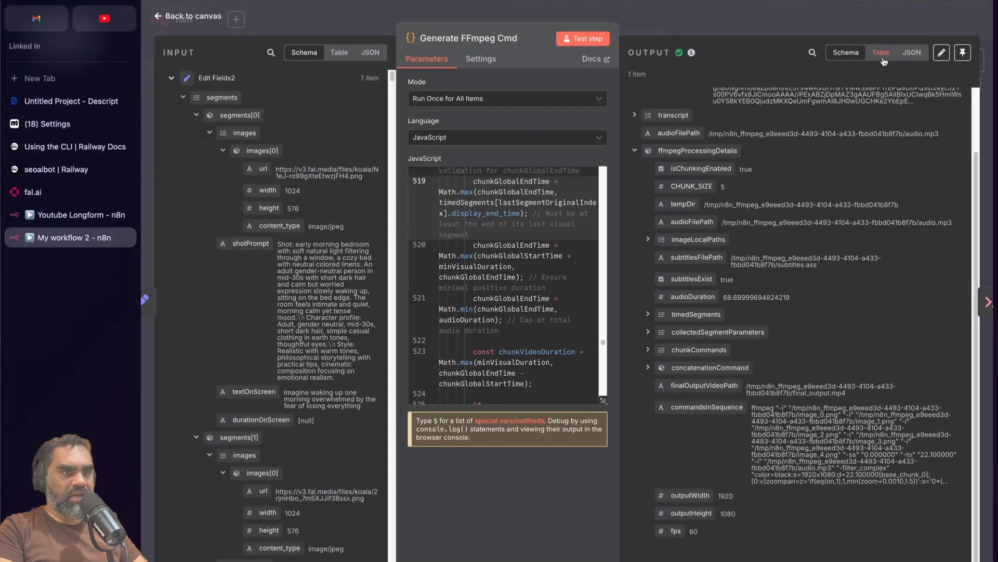
pyautogui.press('Escape')
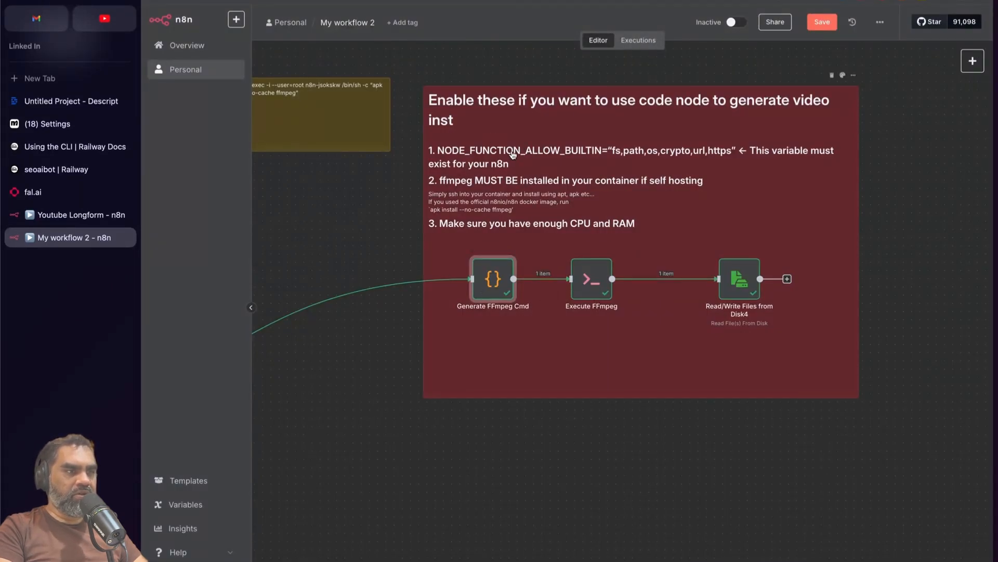
# - Review the code-node requirements note above the FFmpeg nodes and the API version section below it on the canvas
pyautogui.click(541, 151)
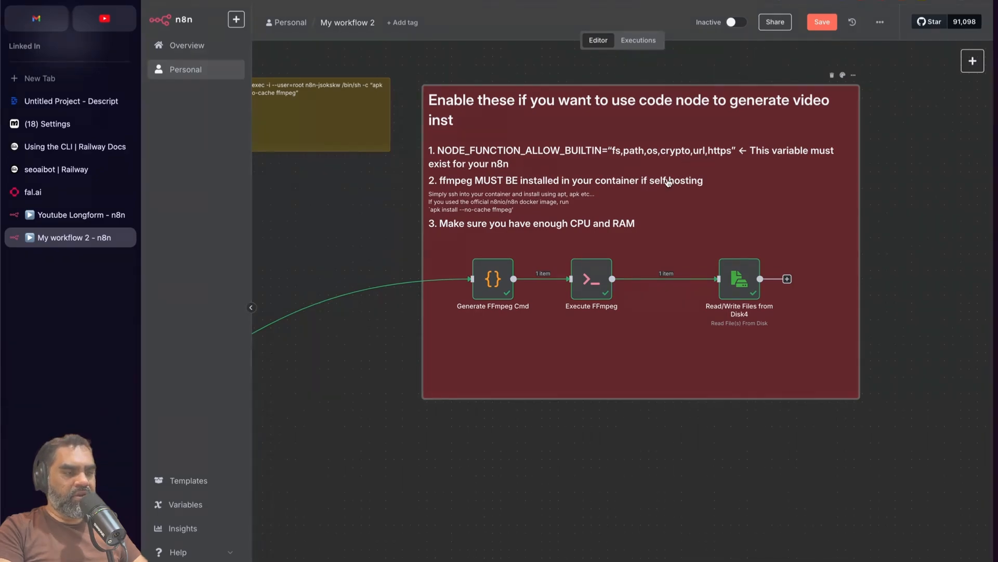
pyautogui.scroll(-3, 609, 203)
pyautogui.scroll(-5, 378, 381)
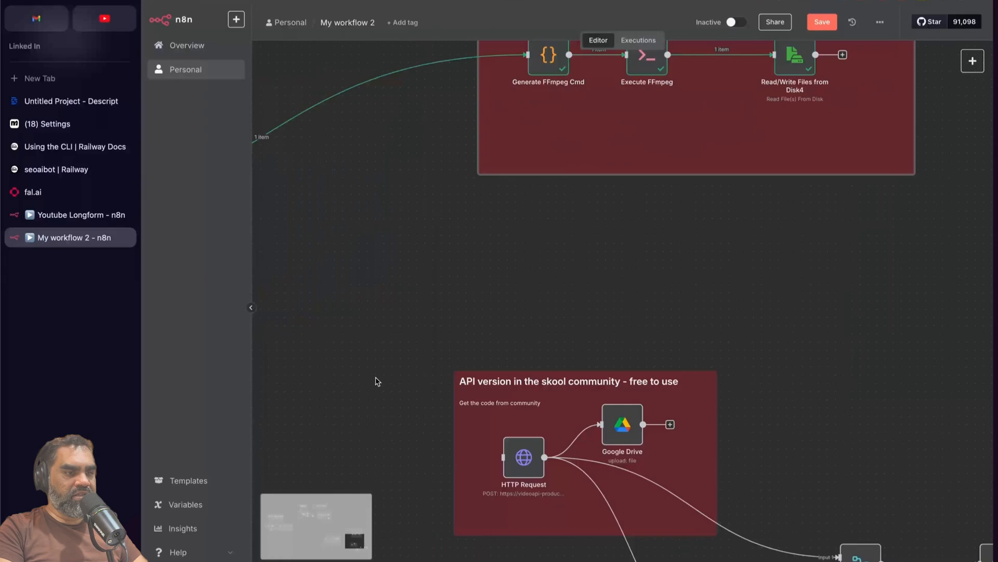
pyautogui.scroll(5, 525, 404)
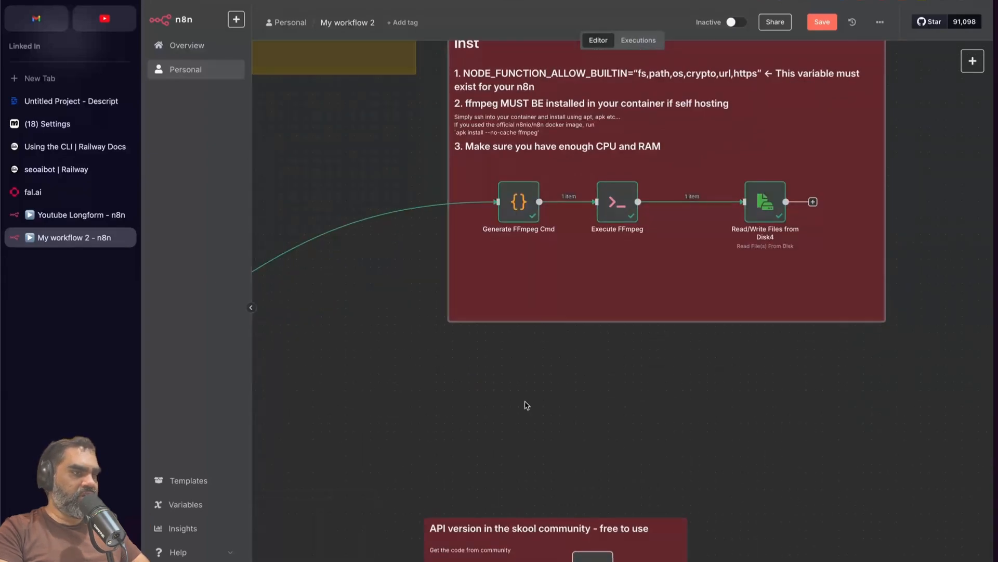
pyautogui.scroll(1, 526, 404)
pyautogui.scroll(2, 526, 404)
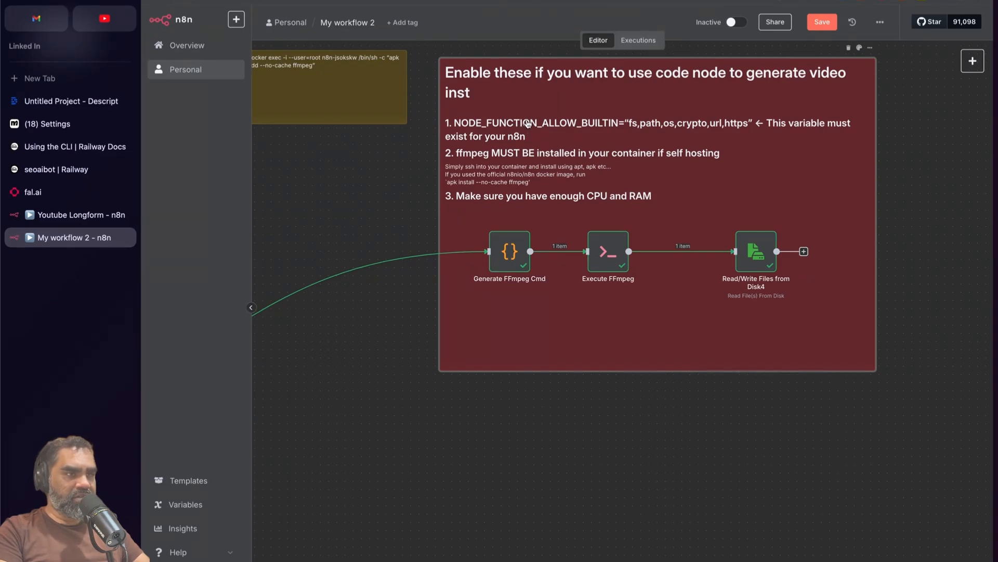
pyautogui.scroll(2, 515, 173)
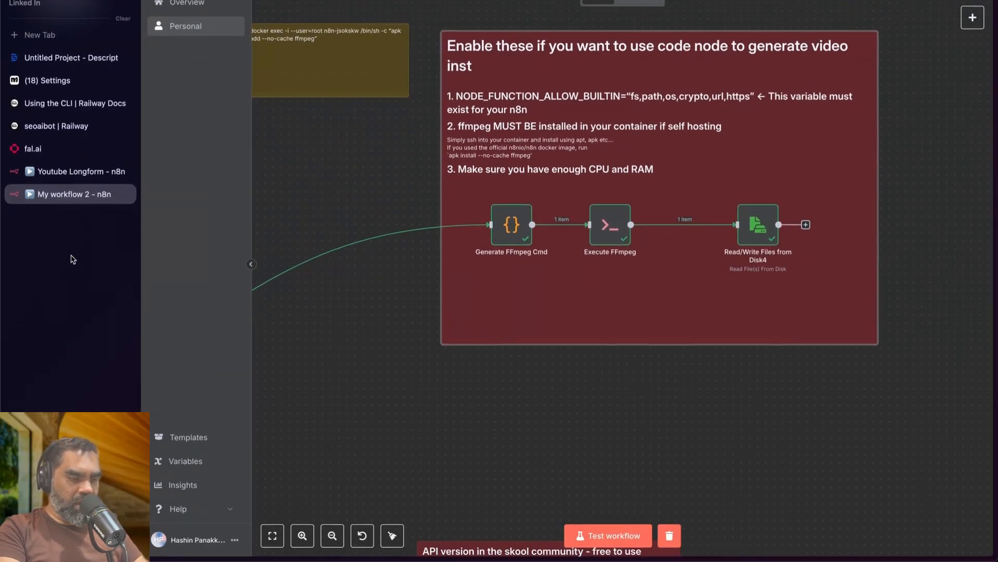
# - Open the n8n project in Railway and inspect the Primary service's NODE_FUNCTION_ALLOW_BUILTIN variable, highlighting its child_process entry
pyautogui.press('super+t')
pyautogui.write('r')
pyautogui.click(543, 263)
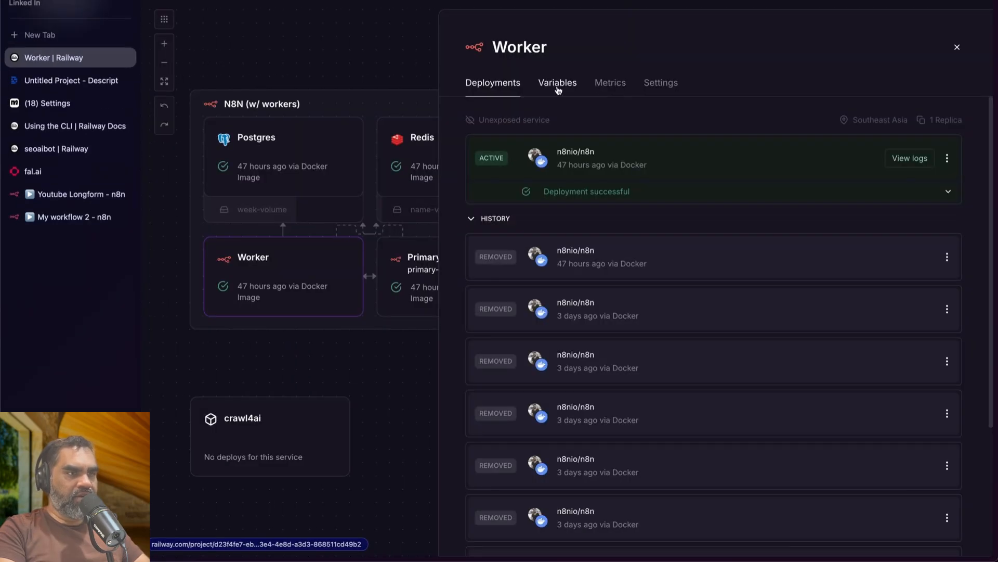
pyautogui.click(558, 83)
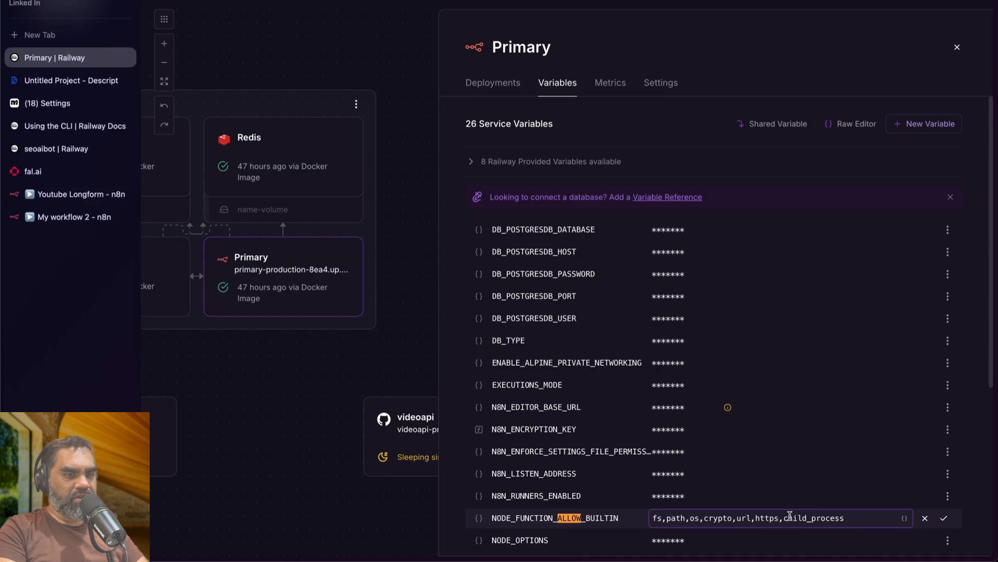
pyautogui.moveTo(784, 518); pyautogui.dragTo(842, 517)
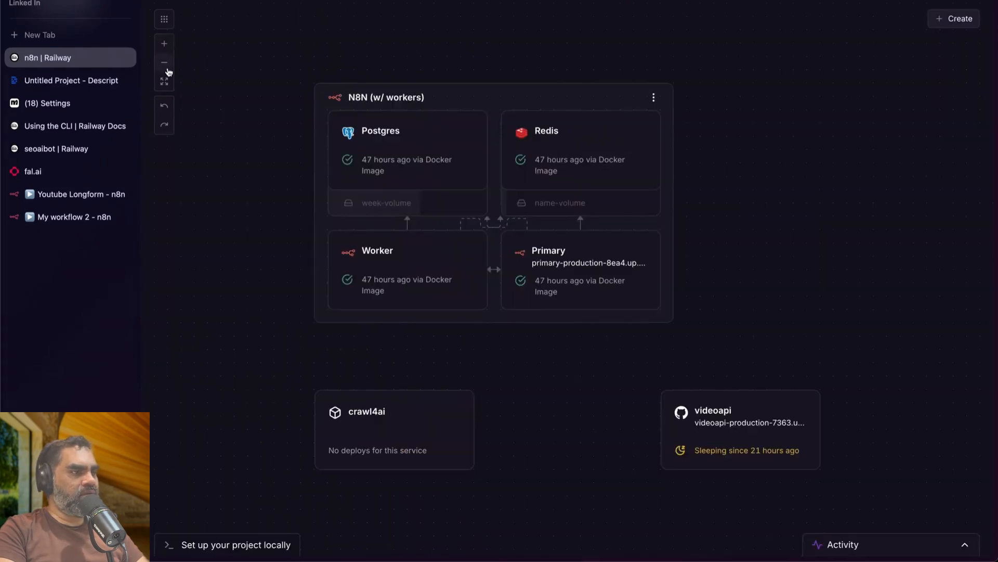
# - Return to My workflow 2, open the Execute FFmpeg node and preview the result of its Command expression
pyautogui.click(74, 217)
pyautogui.scroll(2, 612, 224)
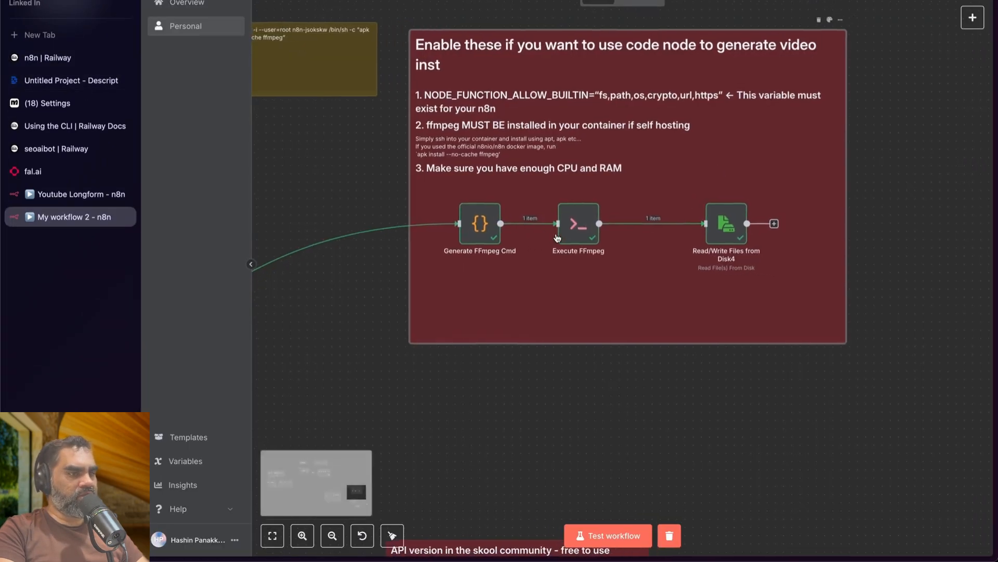
pyautogui.doubleClick(552, 228)
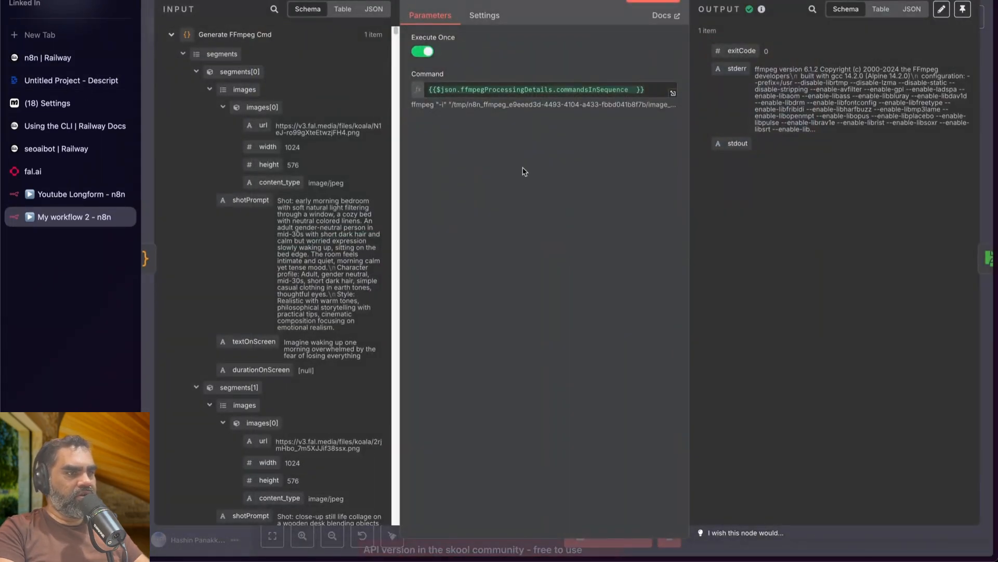
pyautogui.click(581, 89)
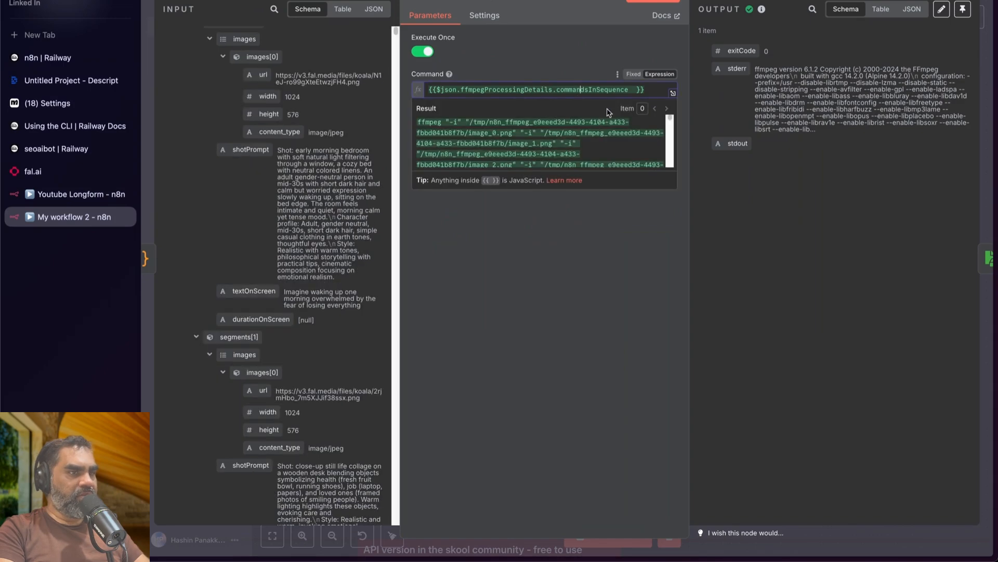
# - Collapse the long lists in the Execute FFmpeg input and highlight the commandsInSequence value
pyautogui.scroll(2, 334, 132)
pyautogui.click(183, 54)
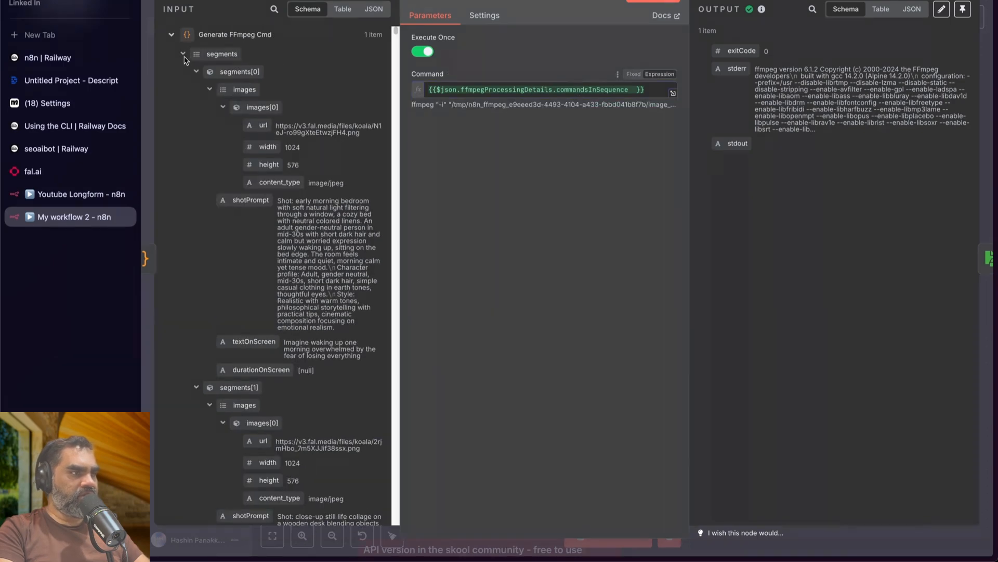
pyautogui.click(183, 220)
pyautogui.click(183, 259)
pyautogui.click(183, 259)
pyautogui.scroll(-10, 244, 312)
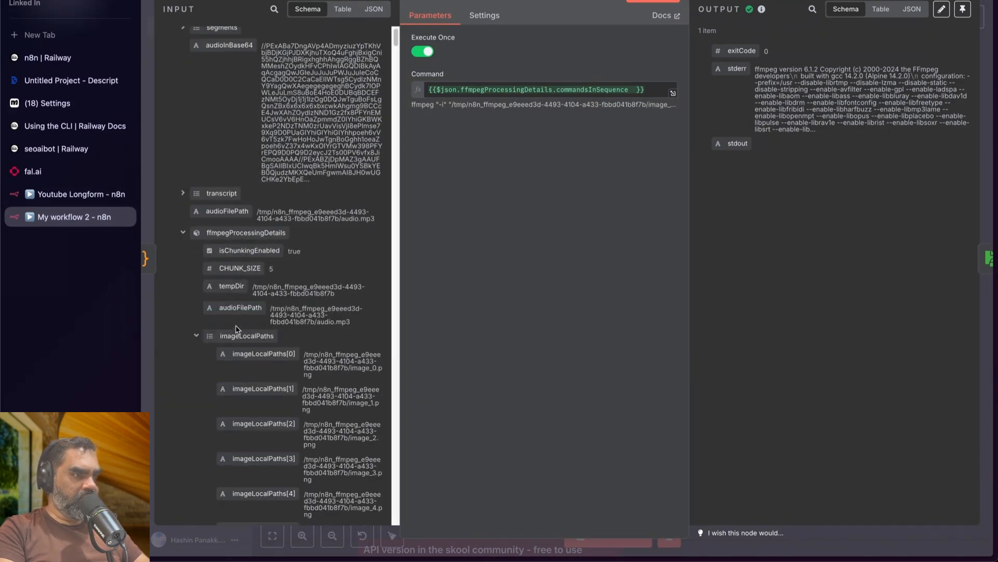
pyautogui.moveTo(300, 231); pyautogui.dragTo(343, 437)
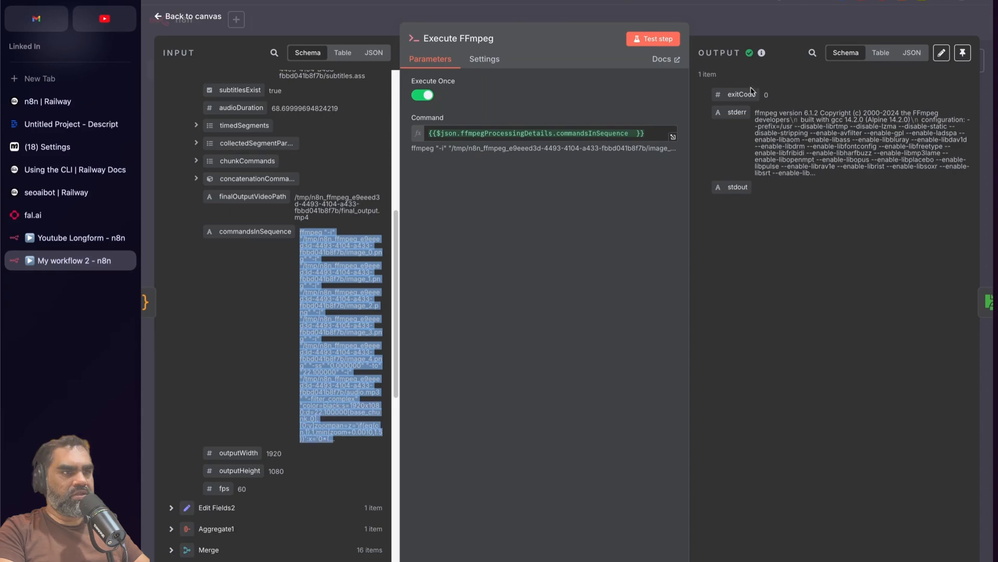
# - Examine the Command expression's full result down to the final concatenation command in the expanded editor, and return to the canvas
pyautogui.click(673, 134)
pyautogui.scroll(-15, 830, 173)
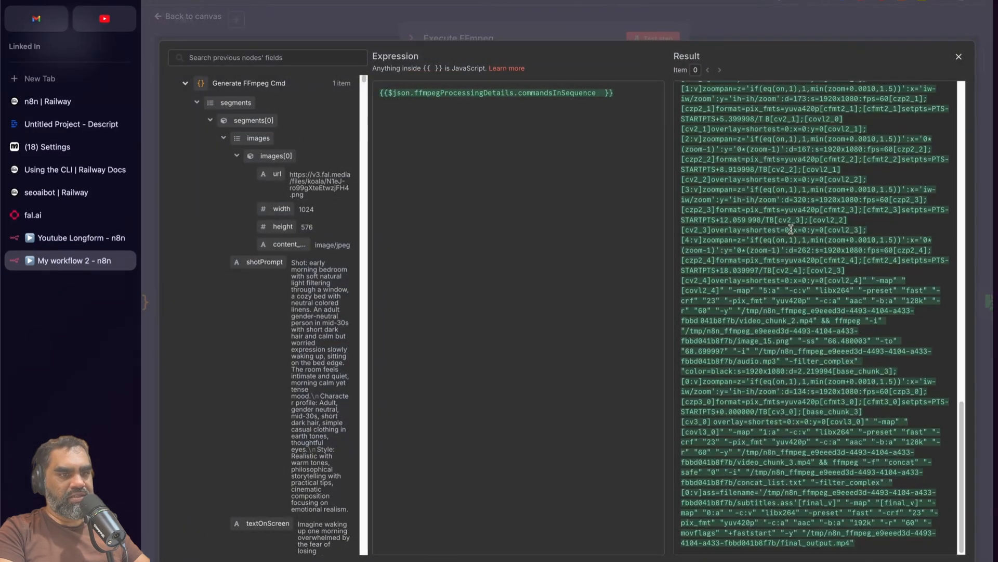
pyautogui.press('Escape')
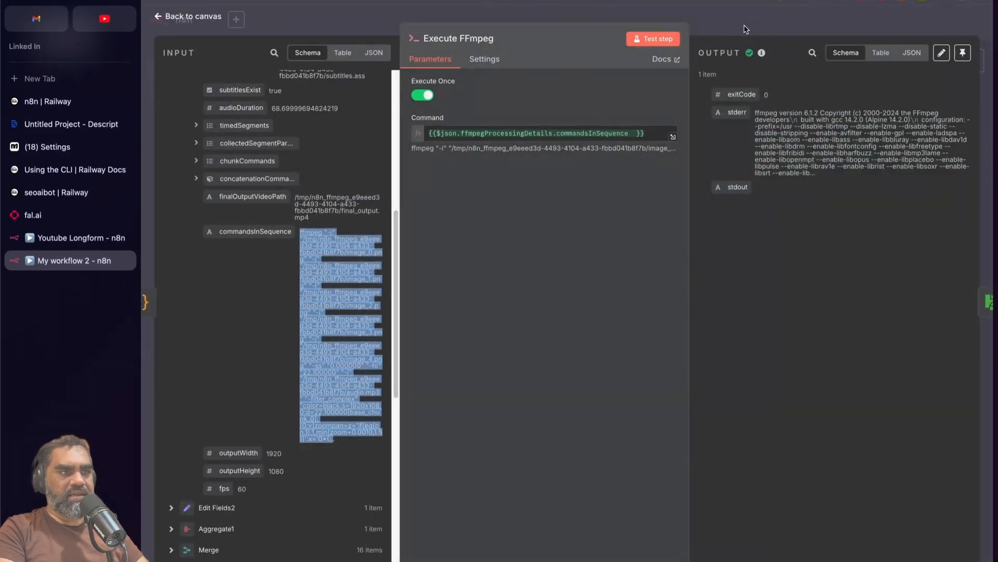
pyautogui.click(672, 140)
pyautogui.scroll(-15, 753, 255)
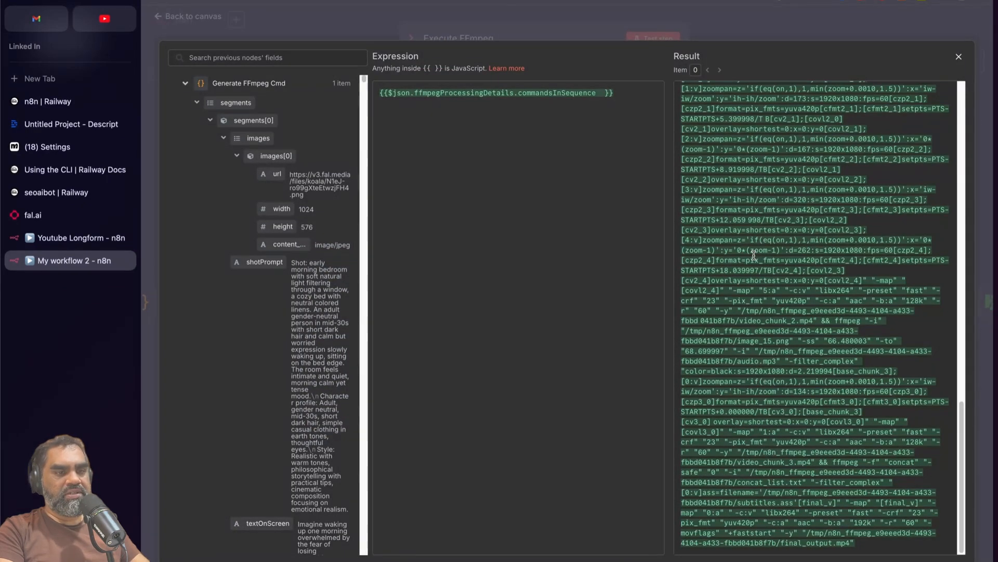
pyautogui.click(728, 29)
pyautogui.click(728, 30)
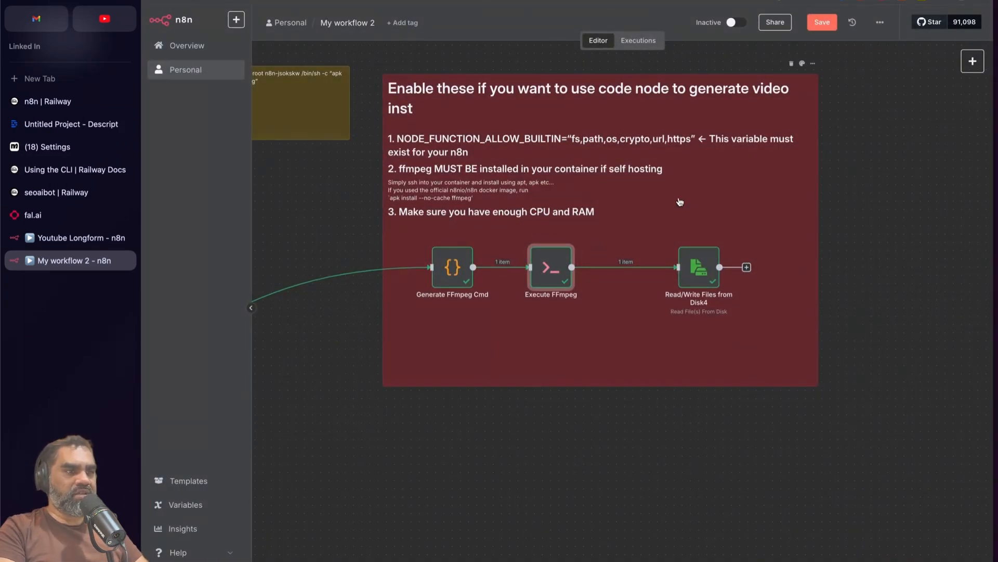
pyautogui.hscroll(3, 680, 202)
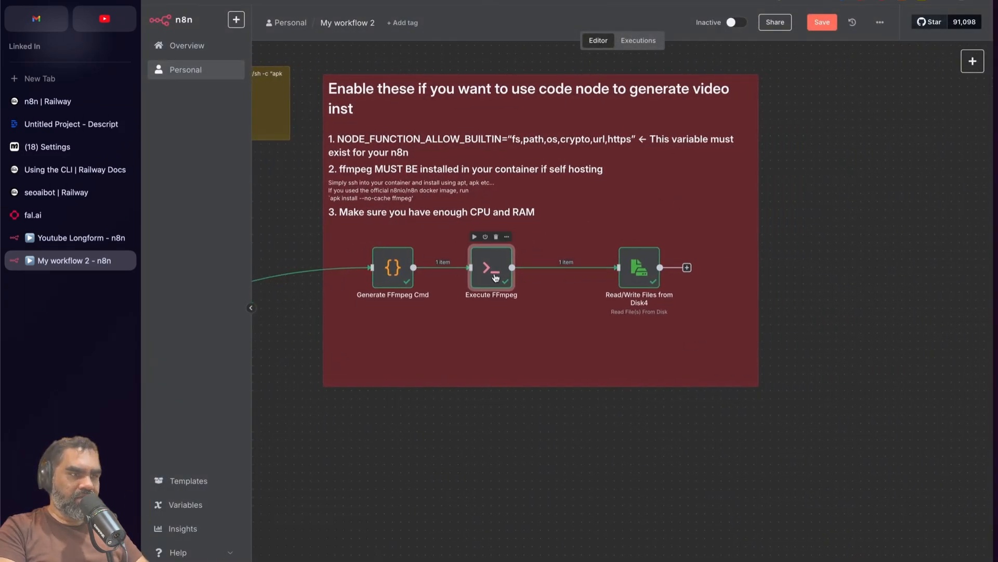
# - Reopen Execute FFmpeg, collapse its input segments, inspect the audioFilePath and imageLocalPaths values, and close the node
pyautogui.doubleClick(495, 277)
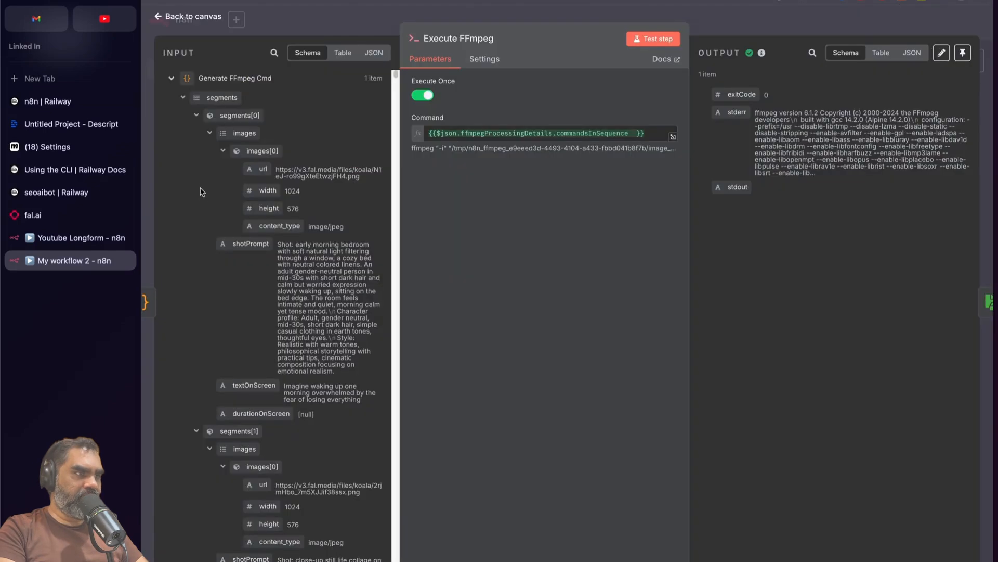
pyautogui.click(183, 97)
pyautogui.scroll(-5, 191, 129)
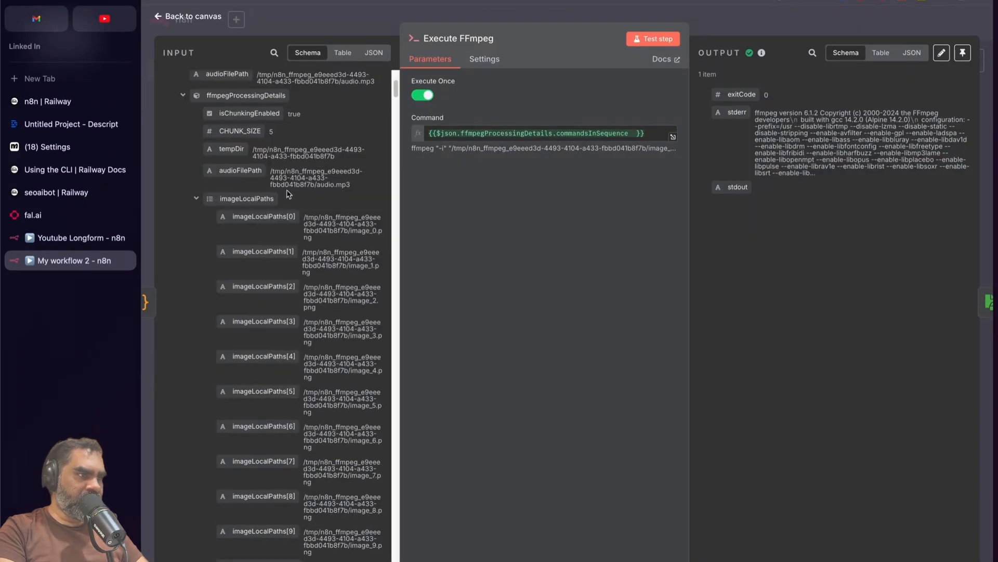
pyautogui.moveTo(271, 170); pyautogui.dragTo(352, 192)
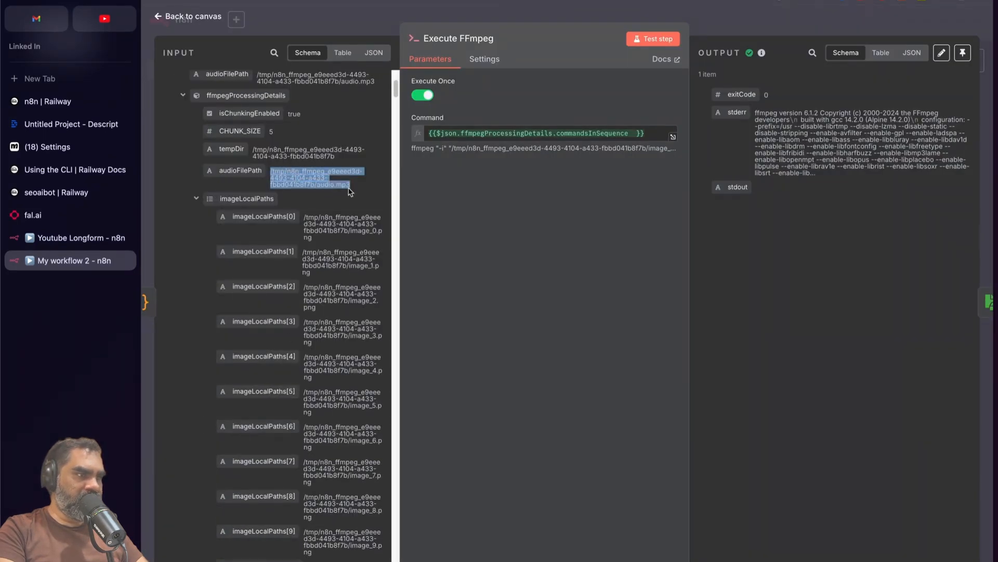
pyautogui.click(304, 223)
pyautogui.scroll(-3, 333, 239)
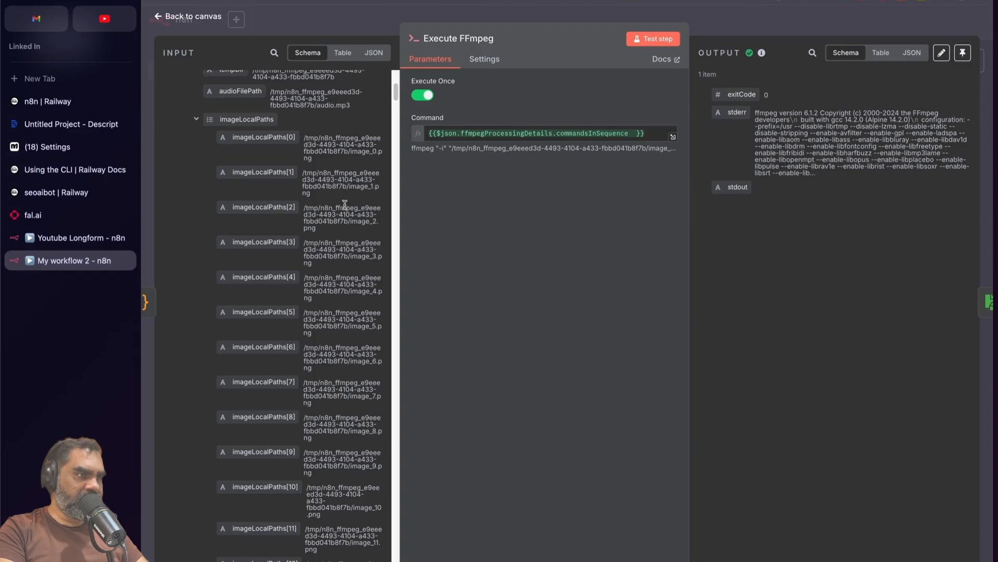
pyautogui.tripleClick(319, 193)
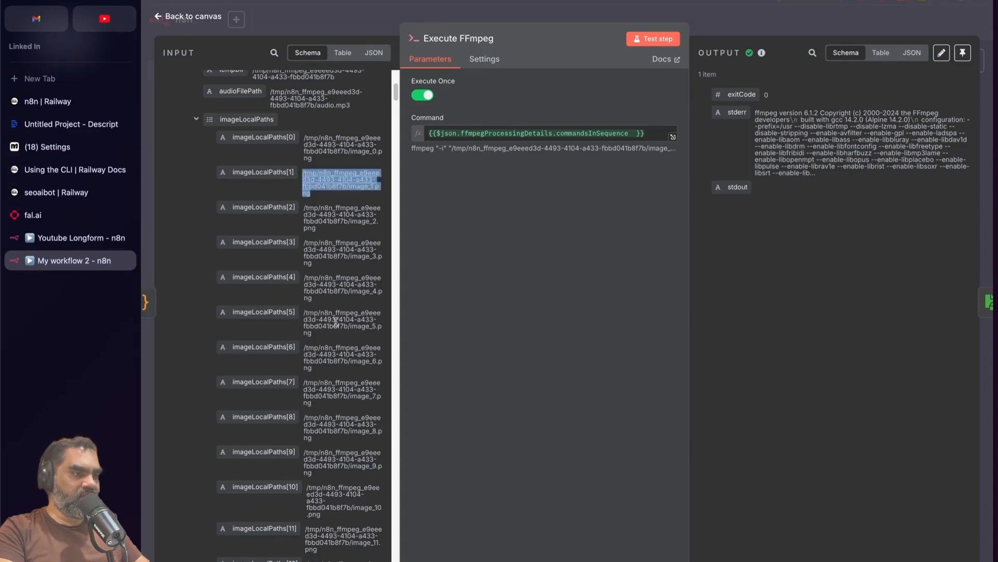
pyautogui.scroll(-5, 322, 312)
pyautogui.moveTo(318, 321); pyautogui.dragTo(304, 321)
pyautogui.press('Escape')
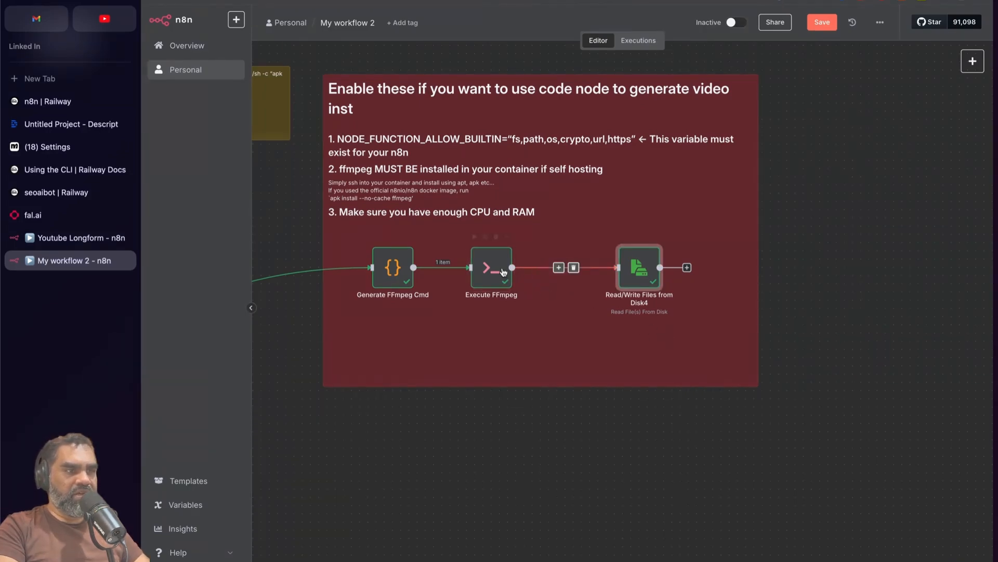
# - Search the nodes that can follow Execute FFmpeg for "read" and close the search without adding one
pyautogui.click(559, 268)
pyautogui.click(492, 282)
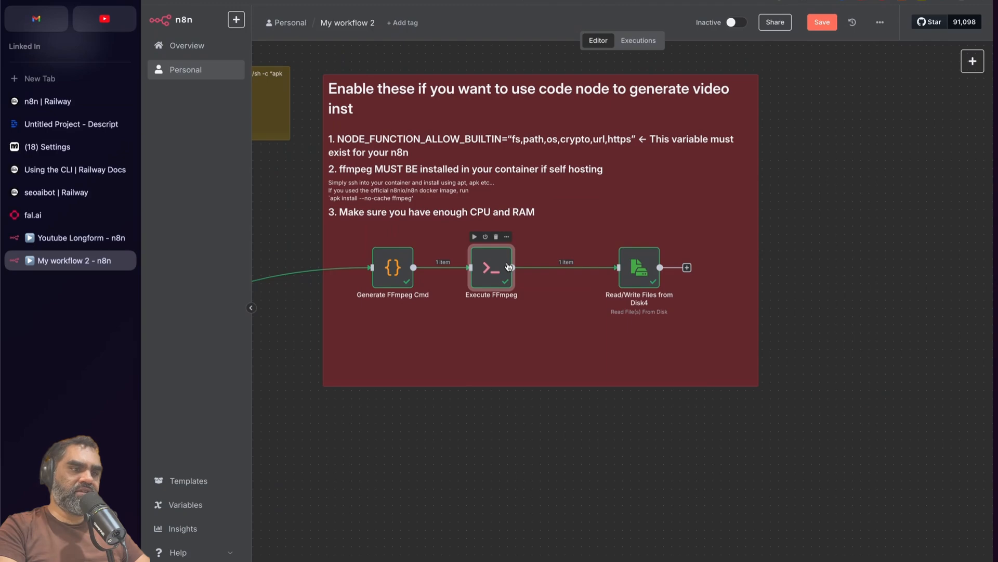
pyautogui.click(559, 270)
pyautogui.write('read')
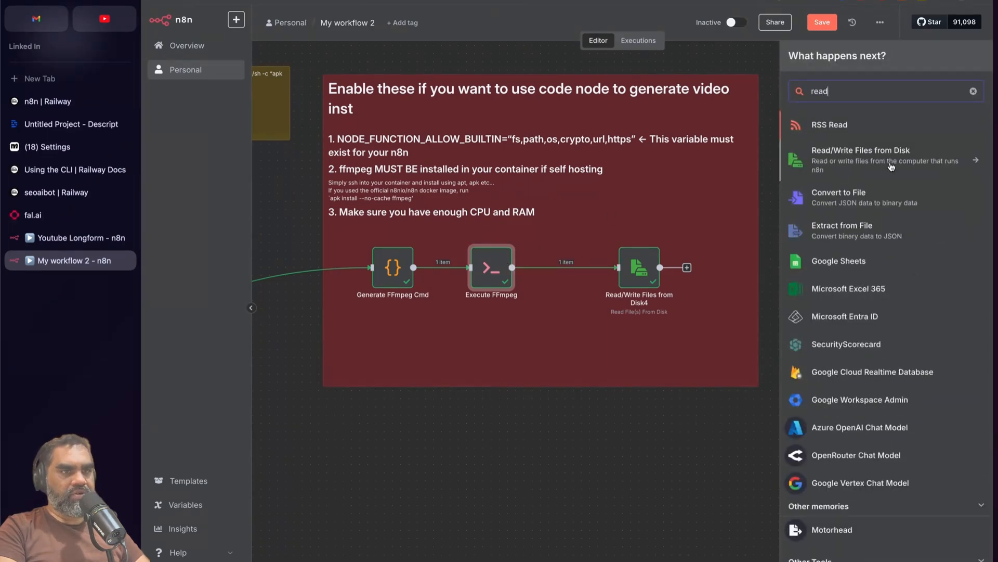
pyautogui.press('Escape')
# - Open the Read/Write Files from Disk4 node and clear its File(s) Selector path
pyautogui.doubleClick(643, 280)
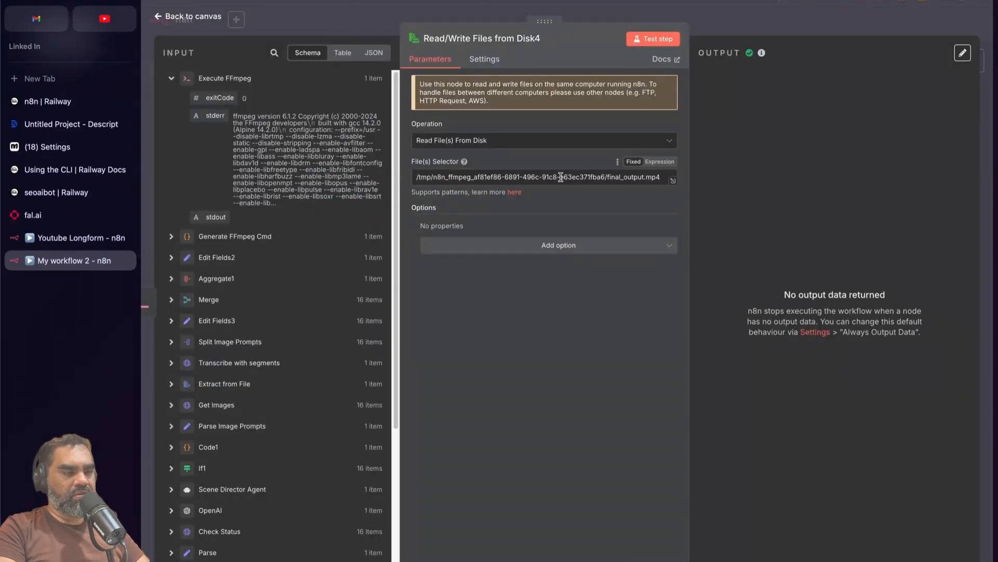
pyautogui.tripleClick(561, 177)
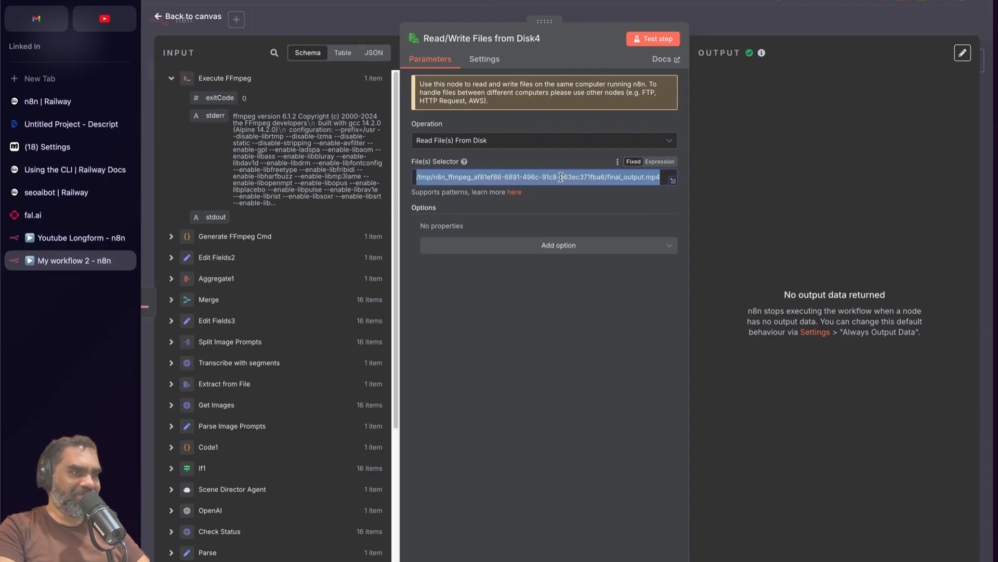
pyautogui.click(468, 150)
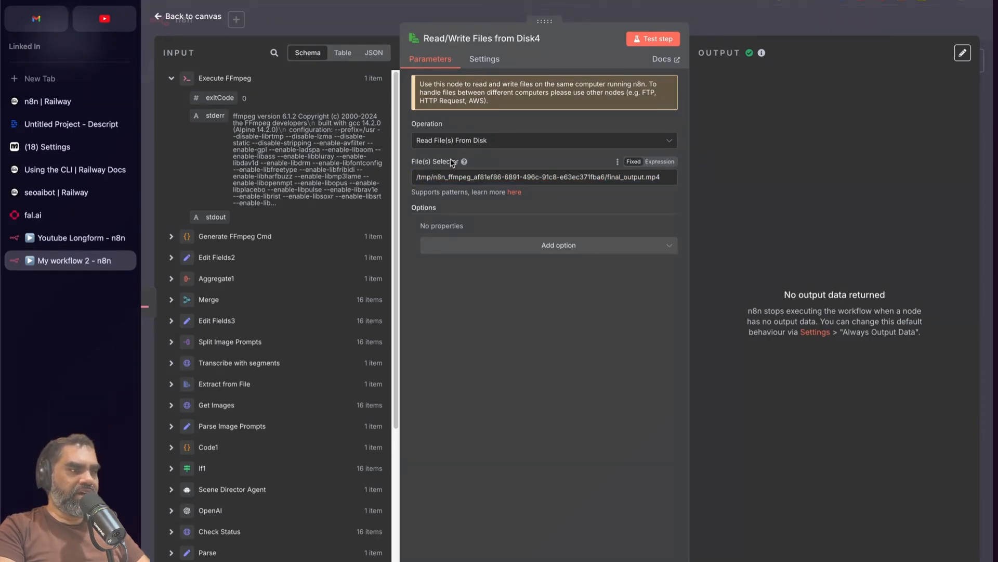
pyautogui.tripleClick(458, 176)
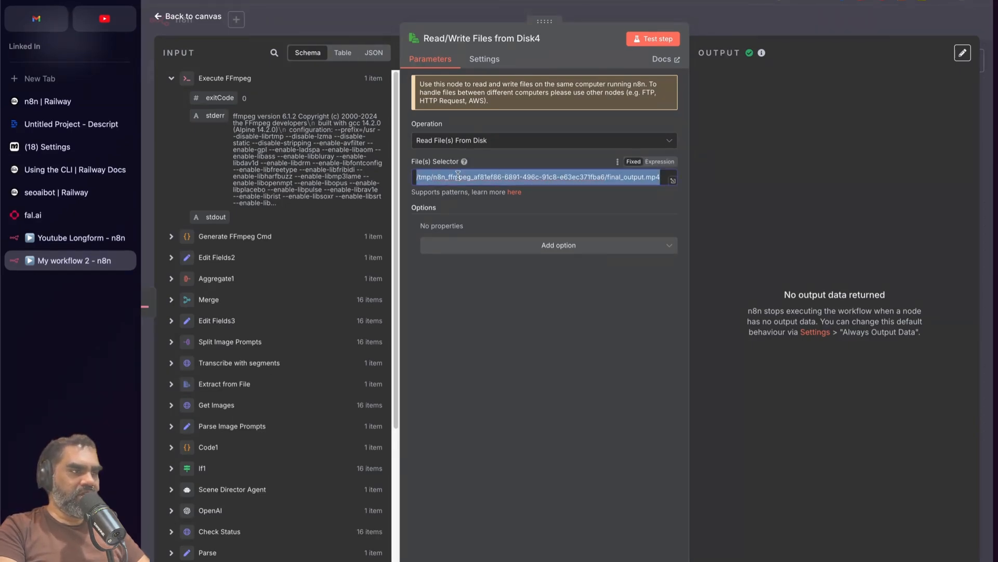
pyautogui.press('BackSpace')
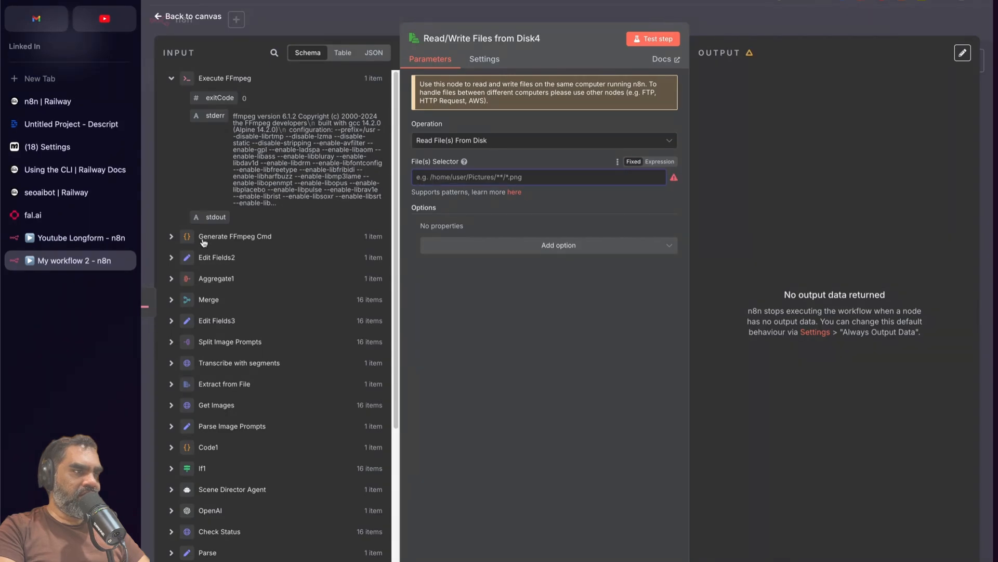
# - Map finalOutputVideoPath from the Generate FFmpeg Cmd input into the empty File(s) Selector and return to the canvas
pyautogui.click(170, 237)
pyautogui.scroll(-5, 192, 249)
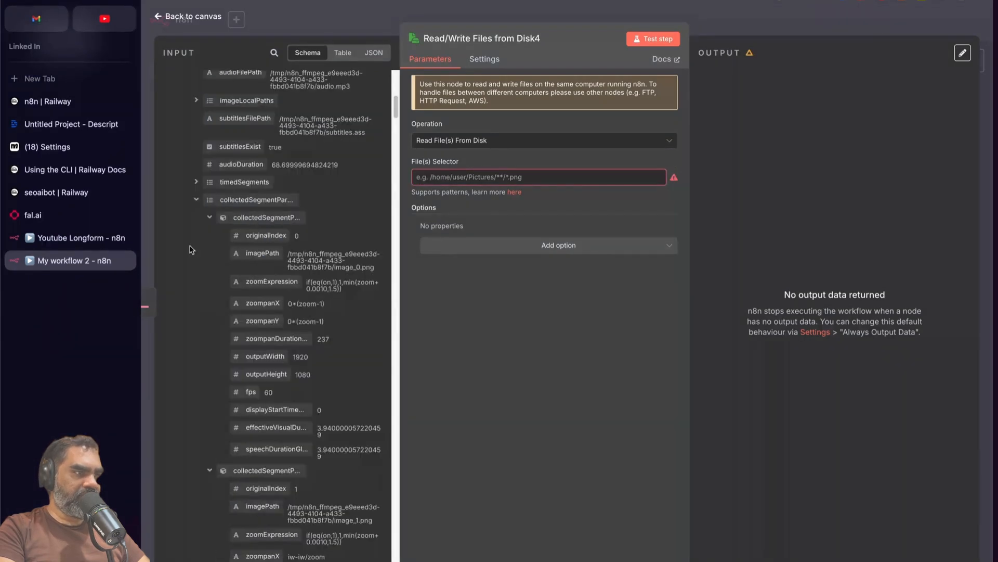
pyautogui.click(196, 200)
pyautogui.scroll(2, 197, 234)
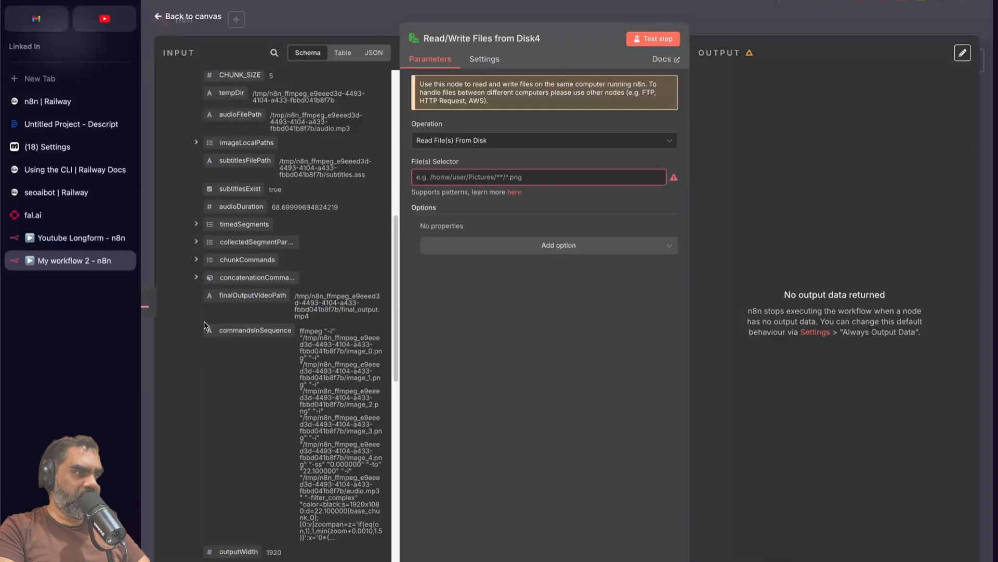
pyautogui.scroll(-1, 260, 307)
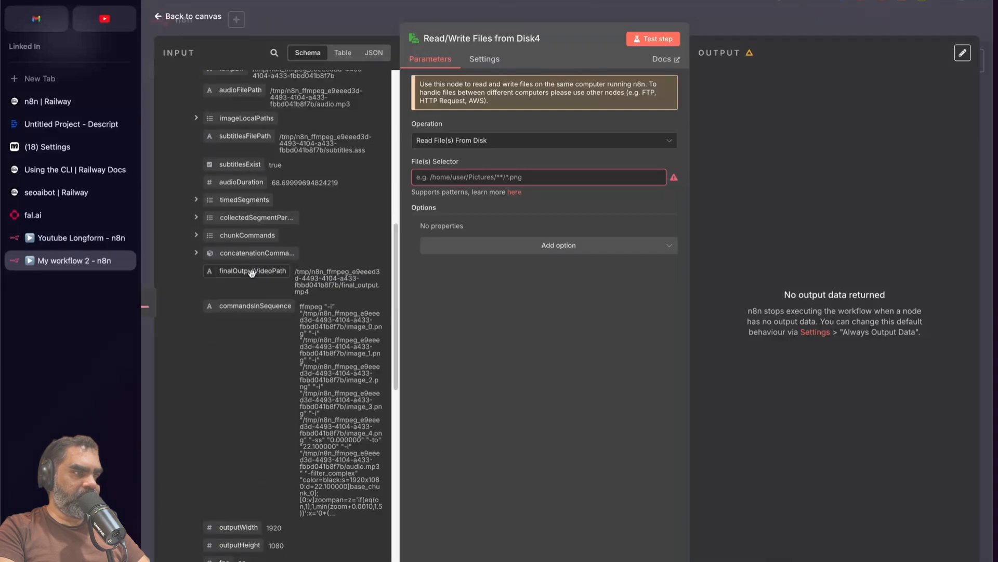
pyautogui.moveTo(251, 273); pyautogui.dragTo(467, 174)
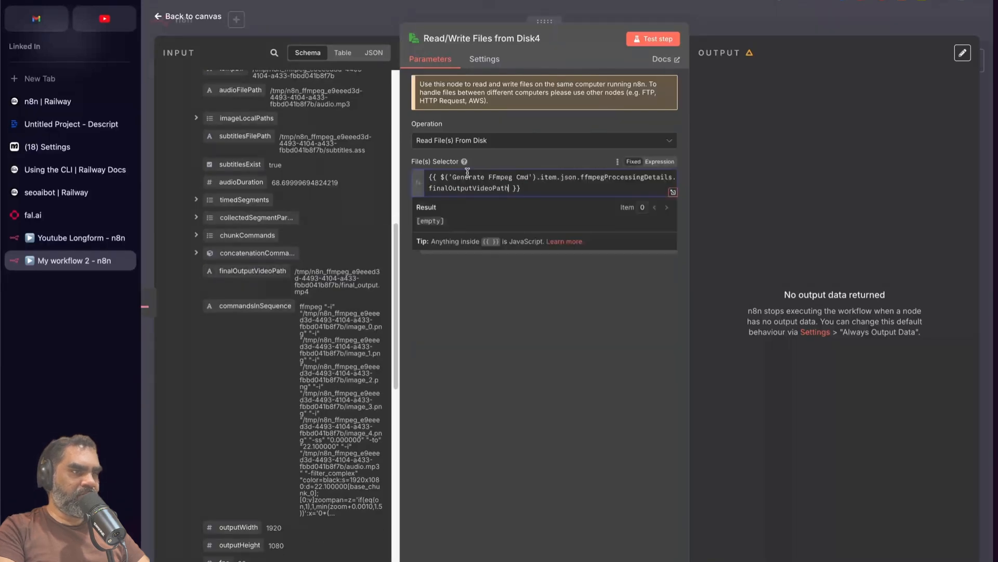
pyautogui.click(583, 341)
pyautogui.click(345, 19)
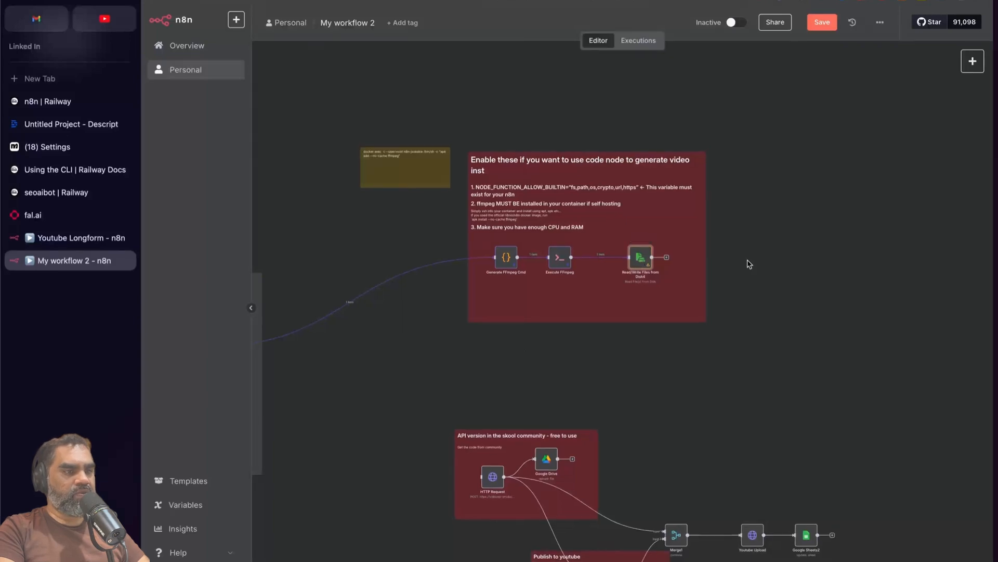
# - Run the Read/Write Files from Disk4 node with its new file path and open its output
pyautogui.hscroll(4, 692, 348)
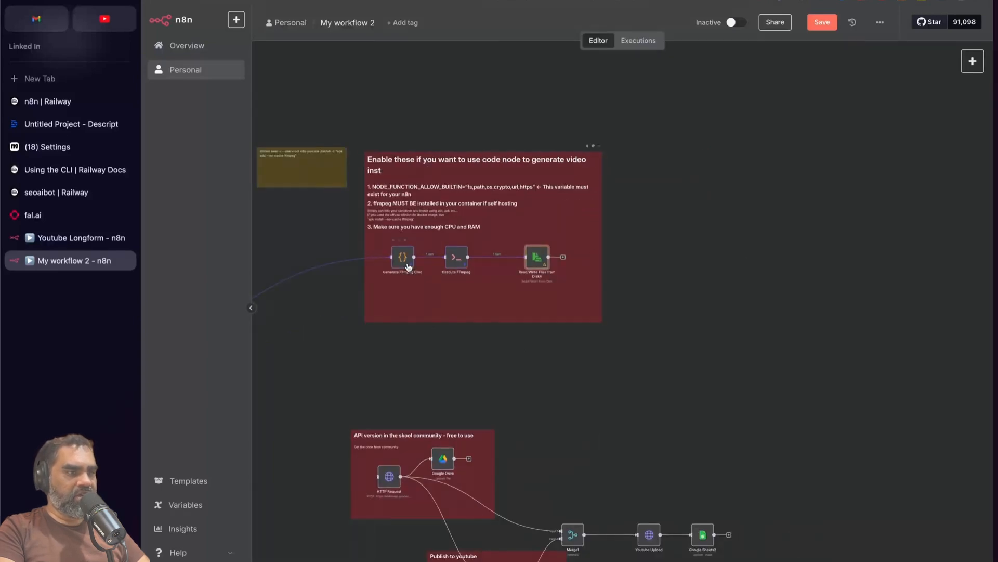
pyautogui.hscroll(-10, 325, 322)
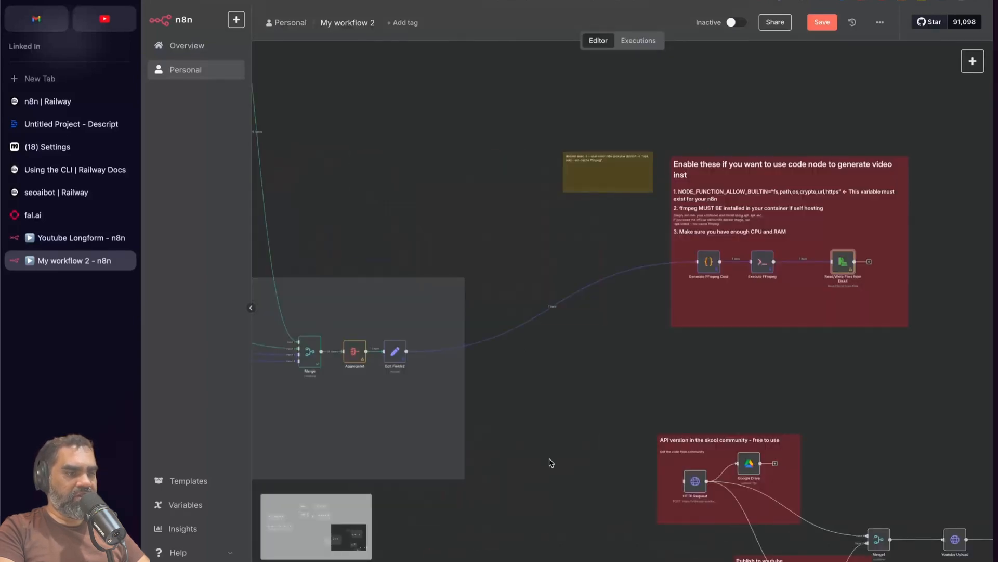
pyautogui.doubleClick(843, 262)
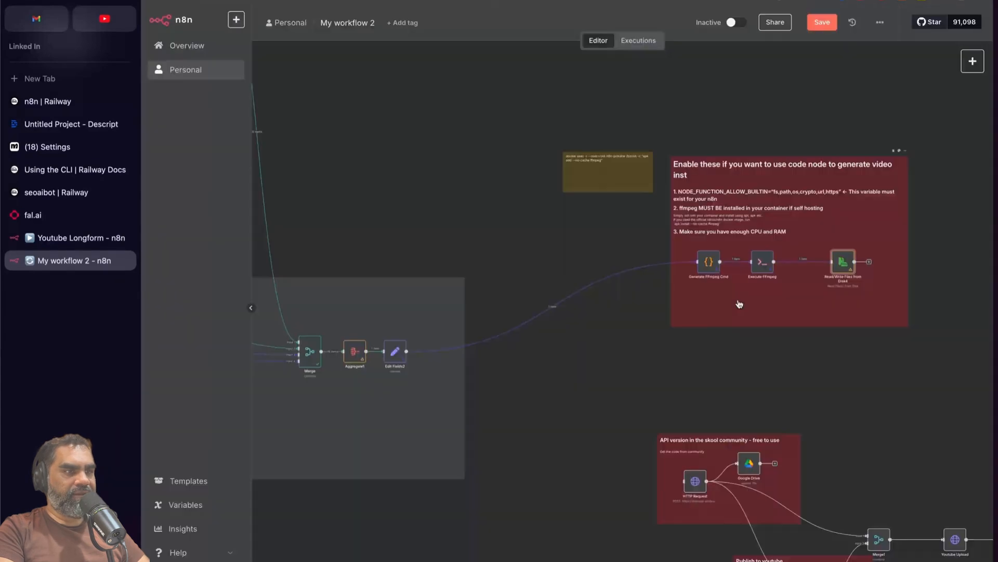
pyautogui.scroll(-3, 523, 165)
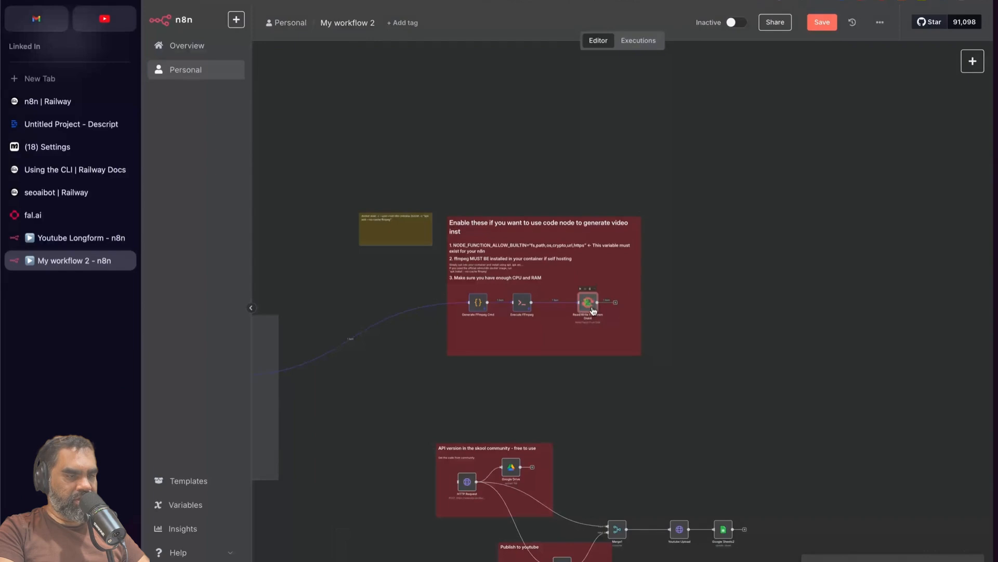
pyautogui.hscroll(2, 656, 327)
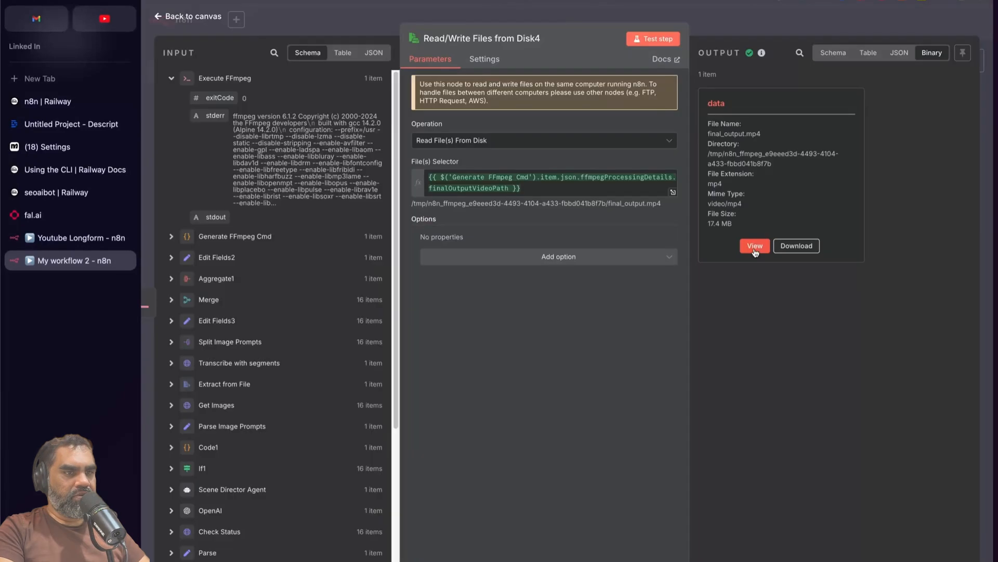
# - Play final_output.mp4 from the node's binary output, lower the volume and close the node
pyautogui.click(757, 305)
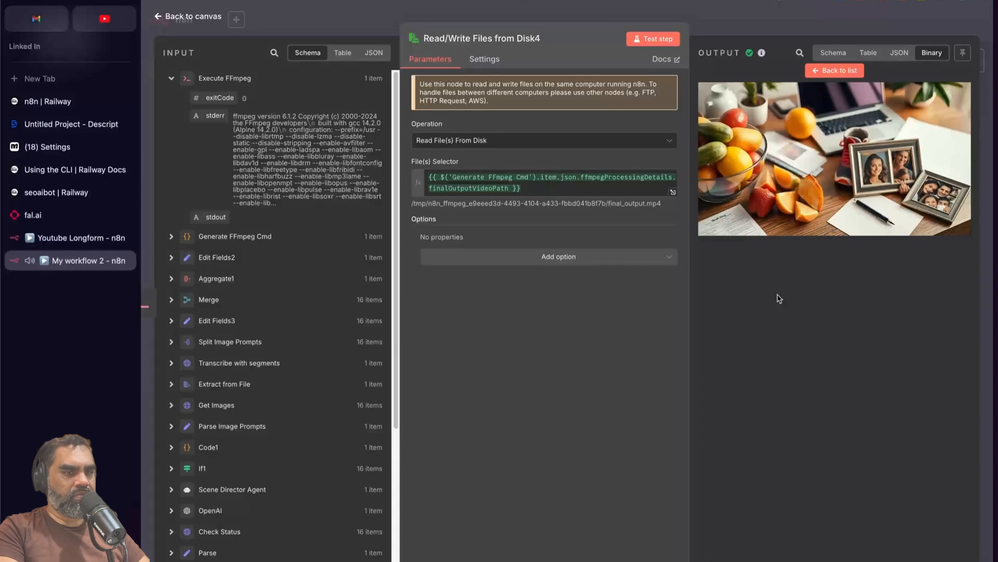
pyautogui.press('XF86AudioLowerVolume')
pyautogui.press('XF86AudioLowerVolume')
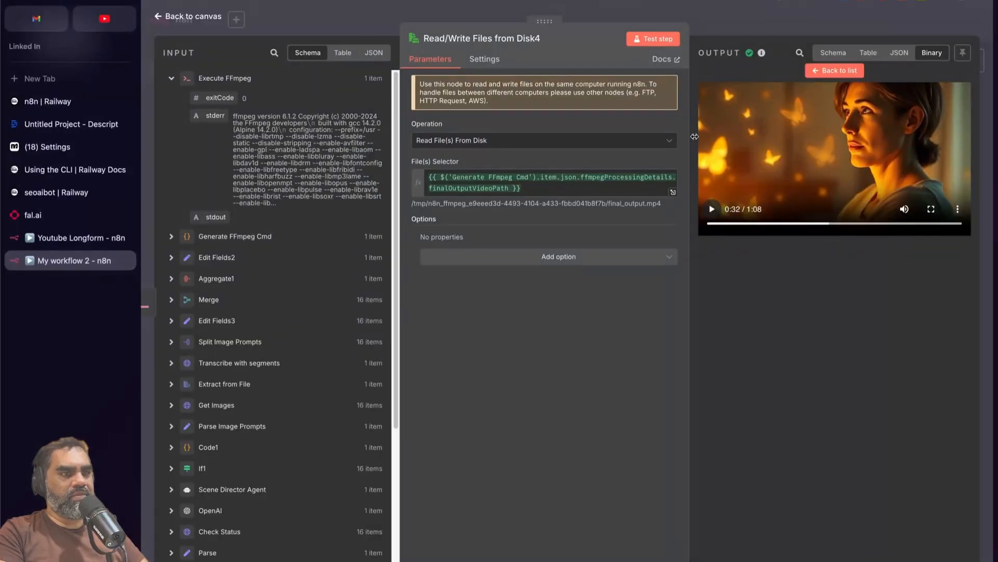
pyautogui.press('Escape')
# - Open the Generate FFmpeg Cmd node and copy its entire JavaScript code
pyautogui.scroll(-3, 530, 245)
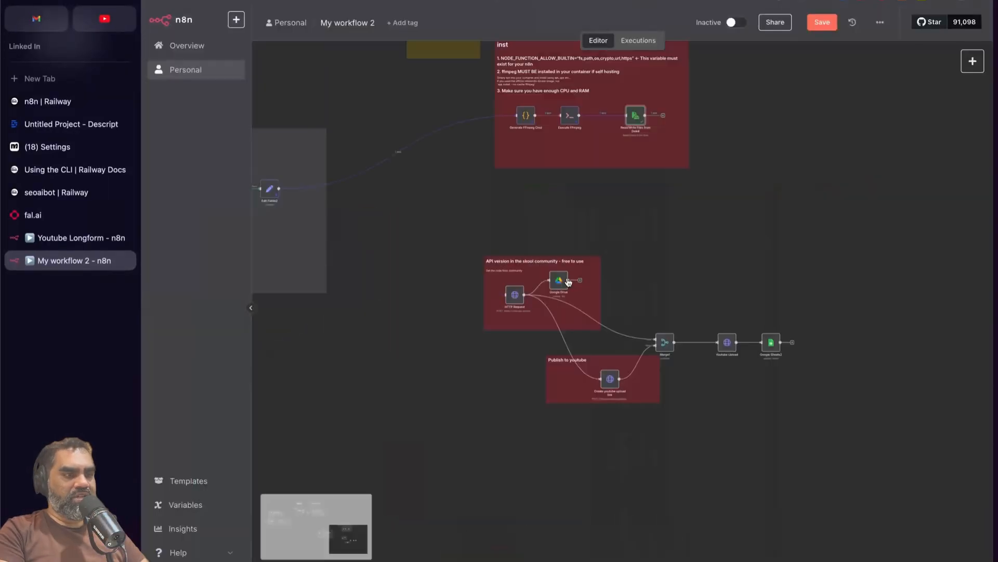
pyautogui.scroll(3, 572, 286)
pyautogui.hscroll(-2, 577, 292)
pyautogui.scroll(4, 578, 293)
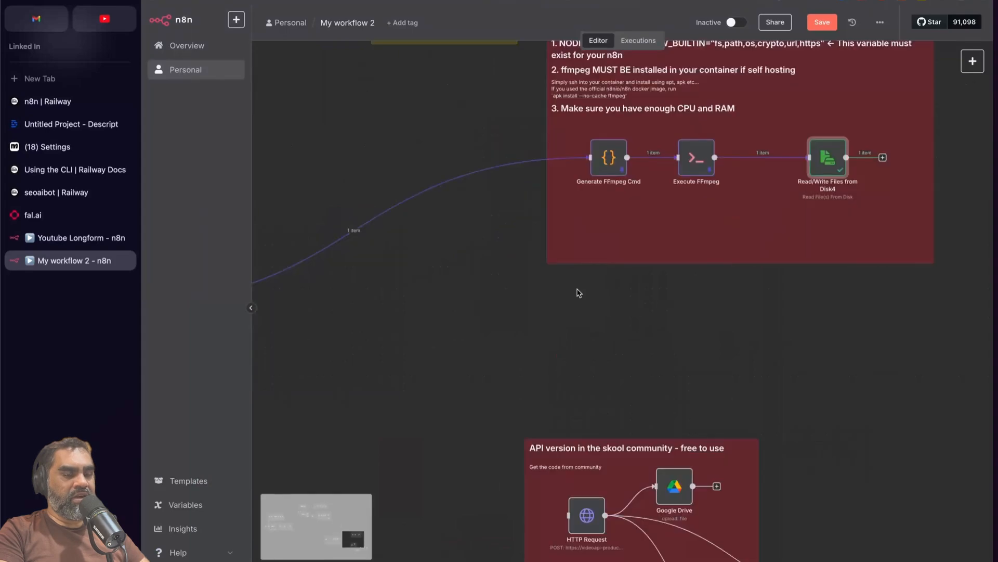
pyautogui.scroll(2, 575, 234)
pyautogui.hscroll(1, 575, 223)
pyautogui.doubleClick(574, 219)
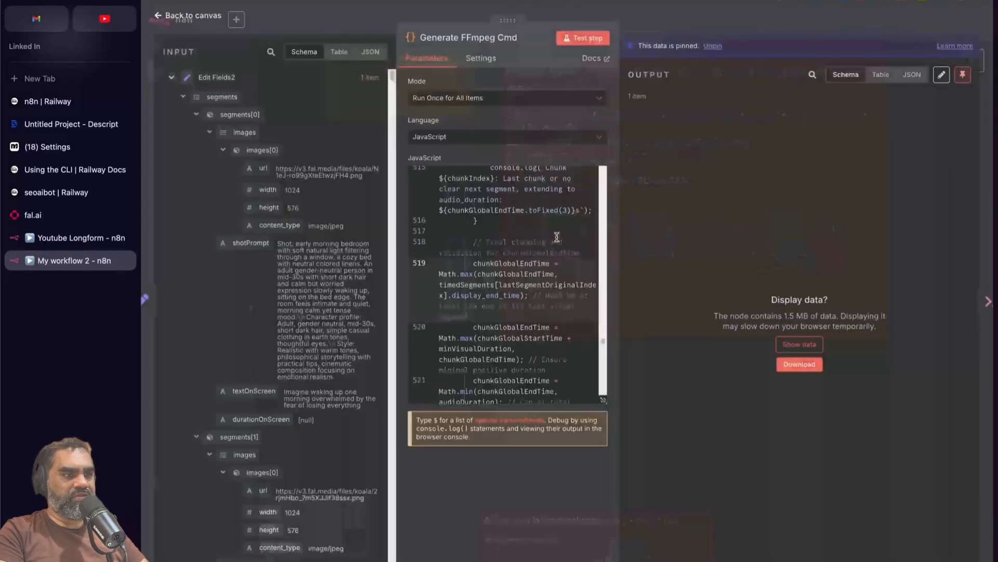
pyautogui.click(535, 296)
pyautogui.hotkey('ctrl', 'a')
# - Open ChatGPT in a new browser tab
pyautogui.press('super+t')
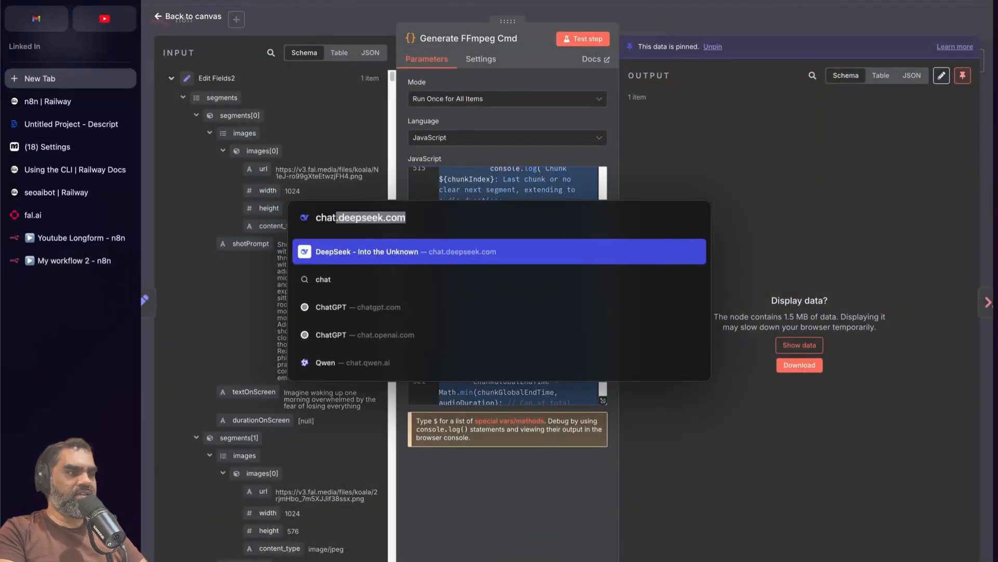
pyautogui.write('chat')
pyautogui.press('Return')
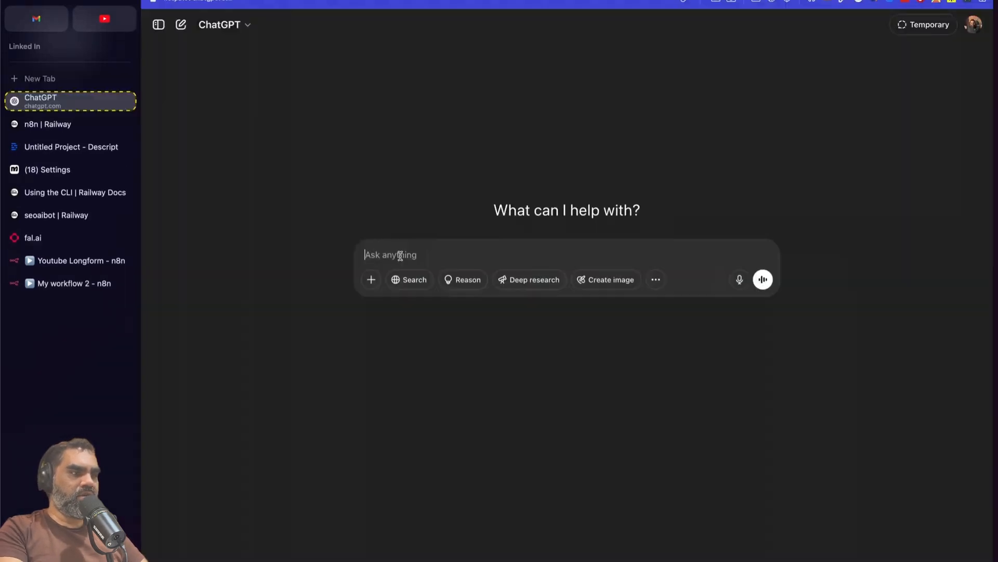
# - Ask ChatGPT "can you add an xfade transition in this n8n code node." with the copied code pasted below, and send it
pyautogui.click(400, 255)
pyautogui.write('can you add ')
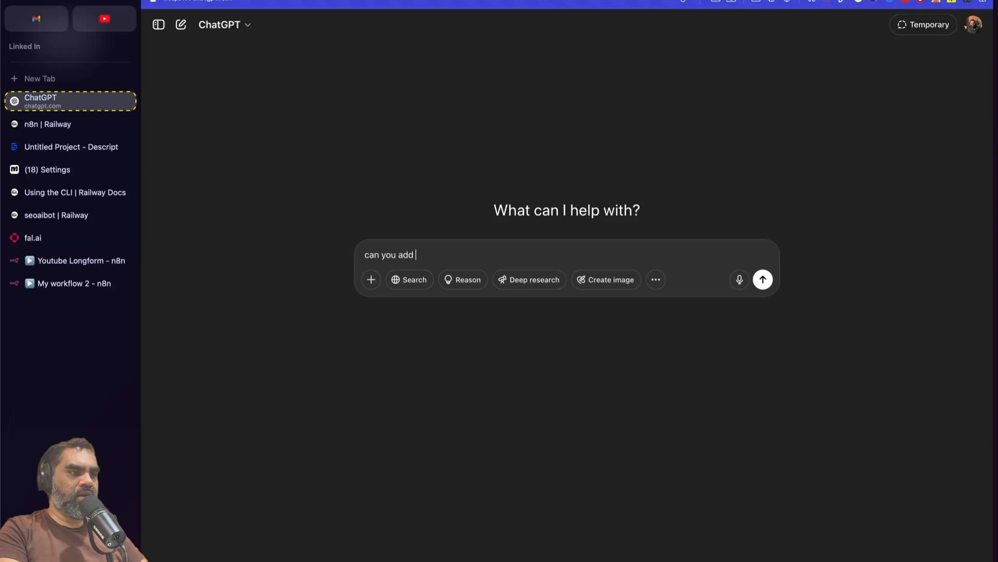
pyautogui.write('an xfade ')
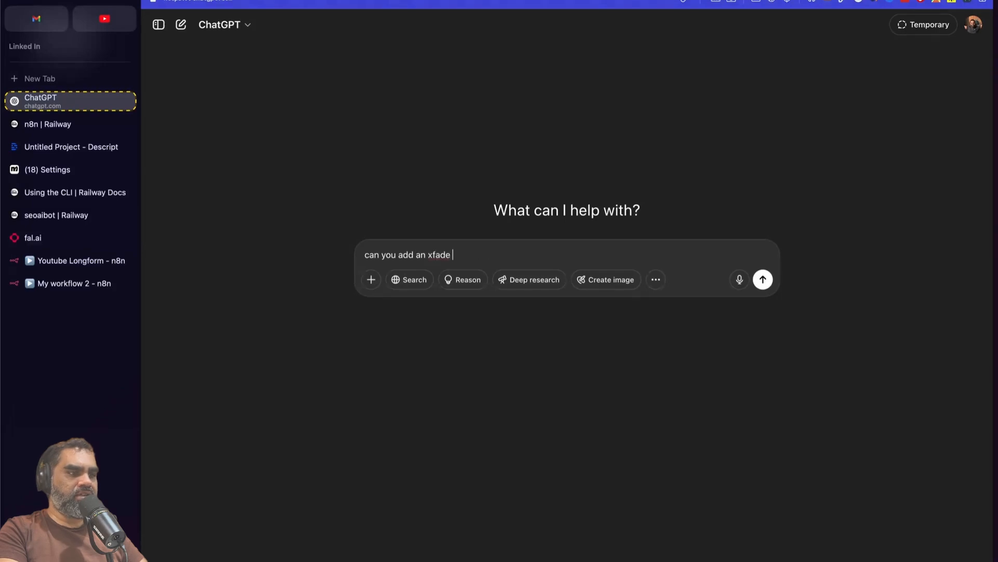
pyautogui.write('transition in this n8n ')
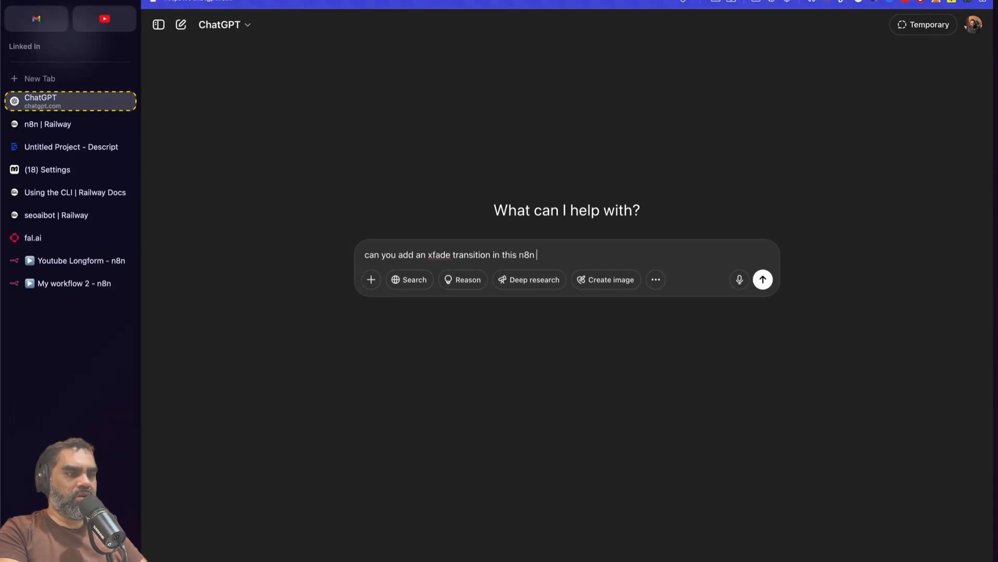
pyautogui.write('code node.')
pyautogui.hotkey('shift', 'Return')
pyautogui.press('super+v')
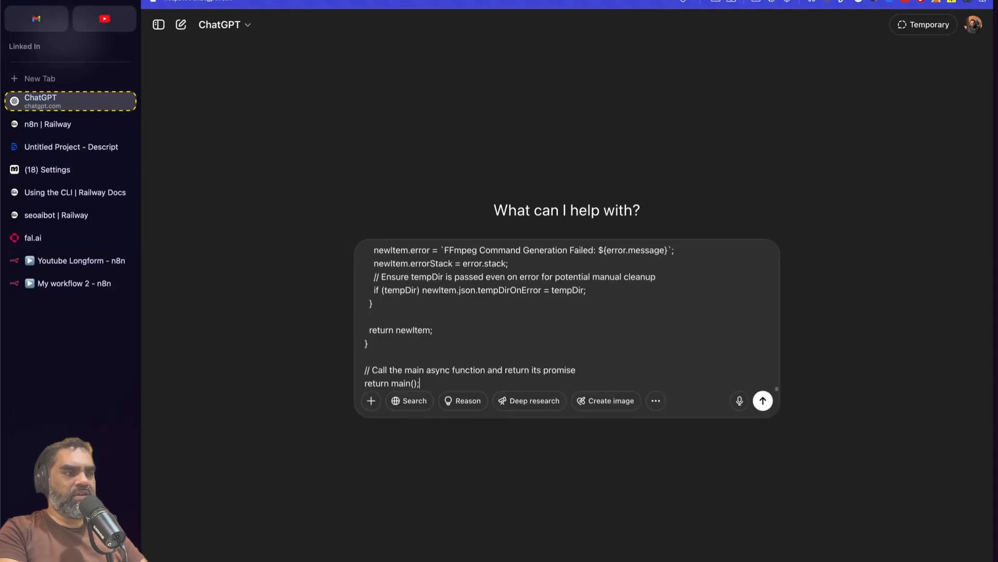
pyautogui.press('Return')
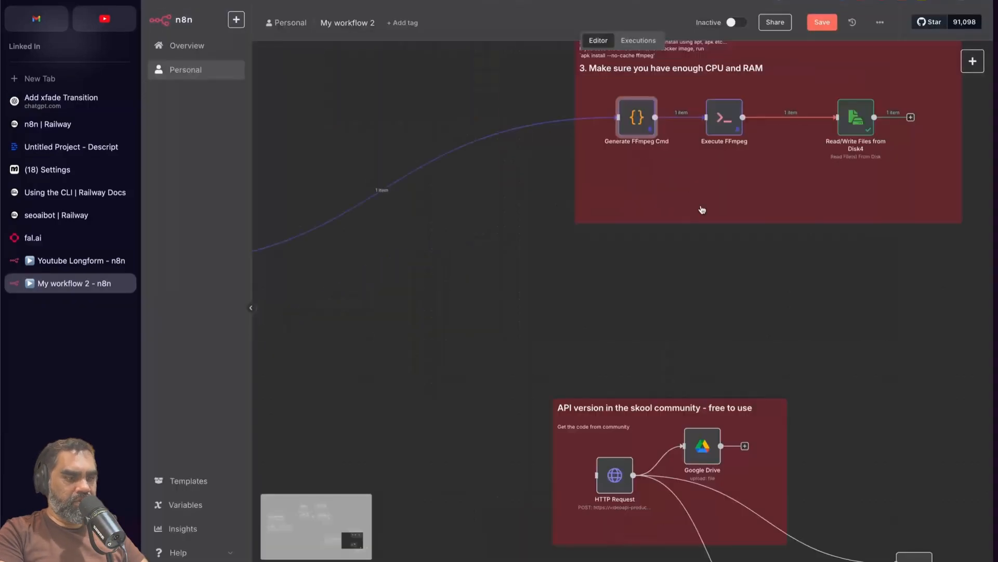
# - Back in My workflow 2, reroute Edit Fields2's output from Generate FFmpeg Cmd to the HTTP Request node in the API version group
pyautogui.hscroll(-3, 702, 210)
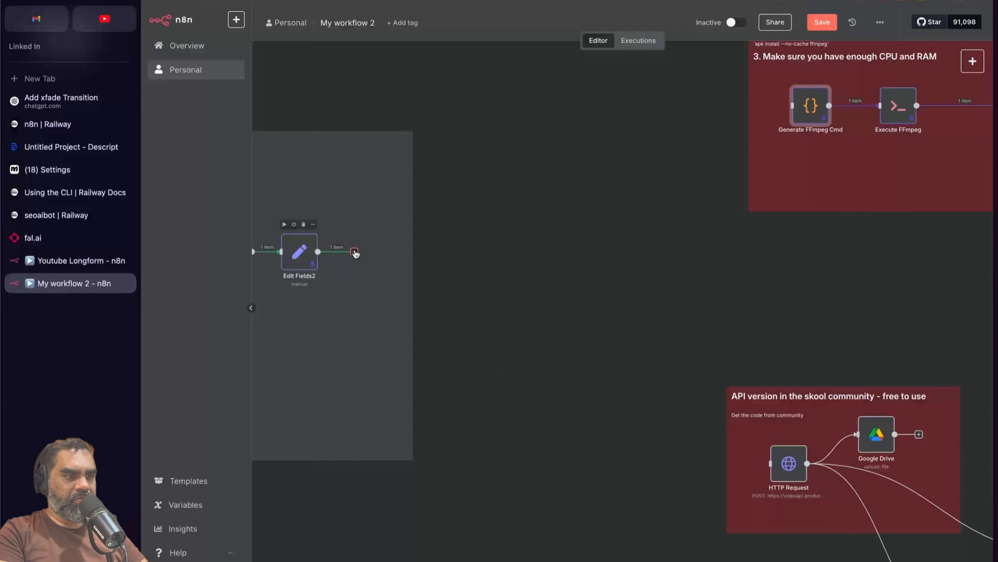
pyautogui.moveTo(354, 252); pyautogui.dragTo(777, 461)
pyautogui.hscroll(4, 777, 460)
pyautogui.scroll(-2, 777, 460)
pyautogui.hscroll(3, 777, 460)
pyautogui.scroll(-1, 777, 460)
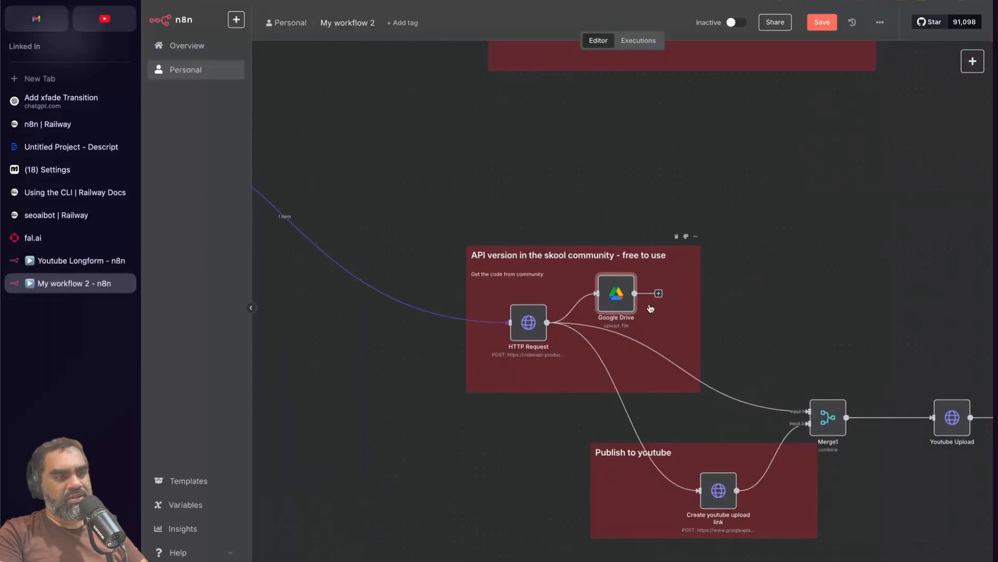
# - Review the code-node and API version groups on the canvas and open the HTTP Request node's parameters
pyautogui.hscroll(1, 651, 309)
pyautogui.scroll(1, 651, 309)
pyautogui.scroll(6, 623, 305)
pyautogui.hscroll(5, 623, 304)
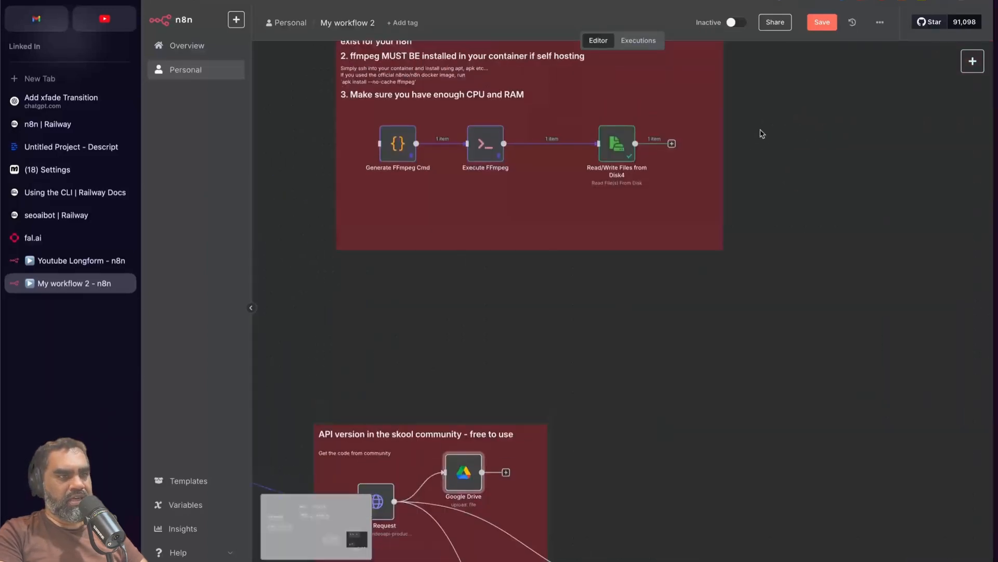
pyautogui.scroll(-3, 710, 283)
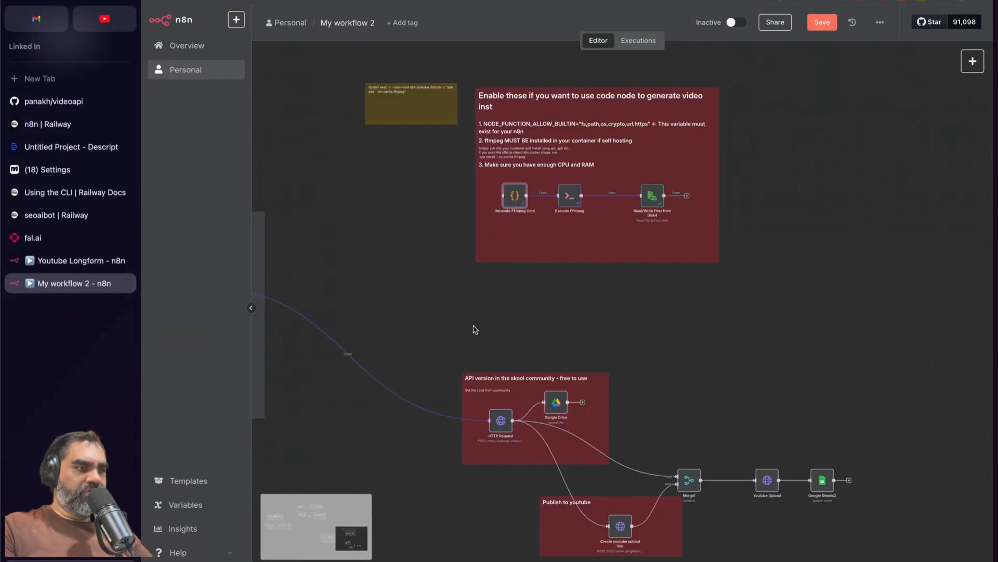
pyautogui.hscroll(-1, 474, 328)
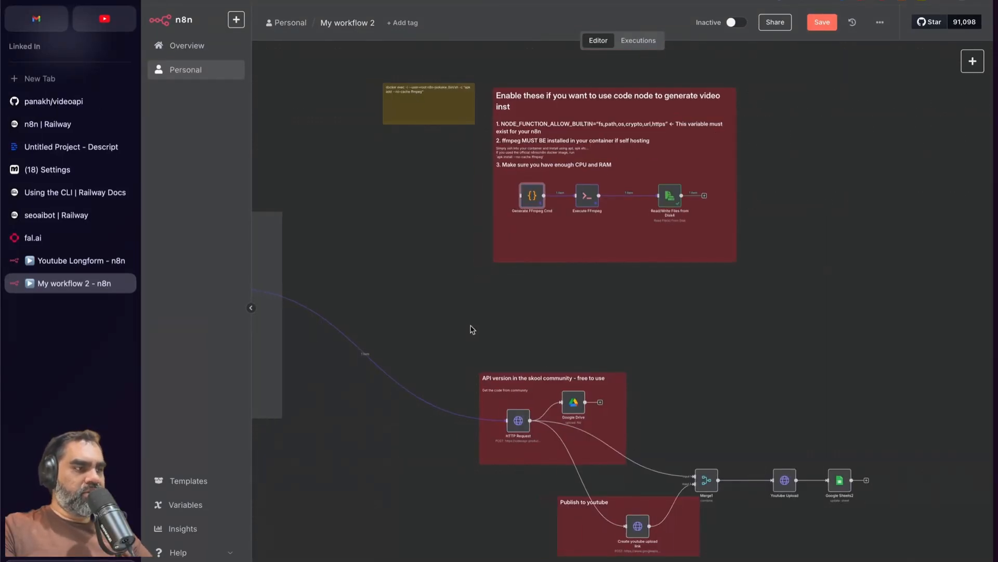
pyautogui.click(508, 424)
pyautogui.doubleClick(509, 424)
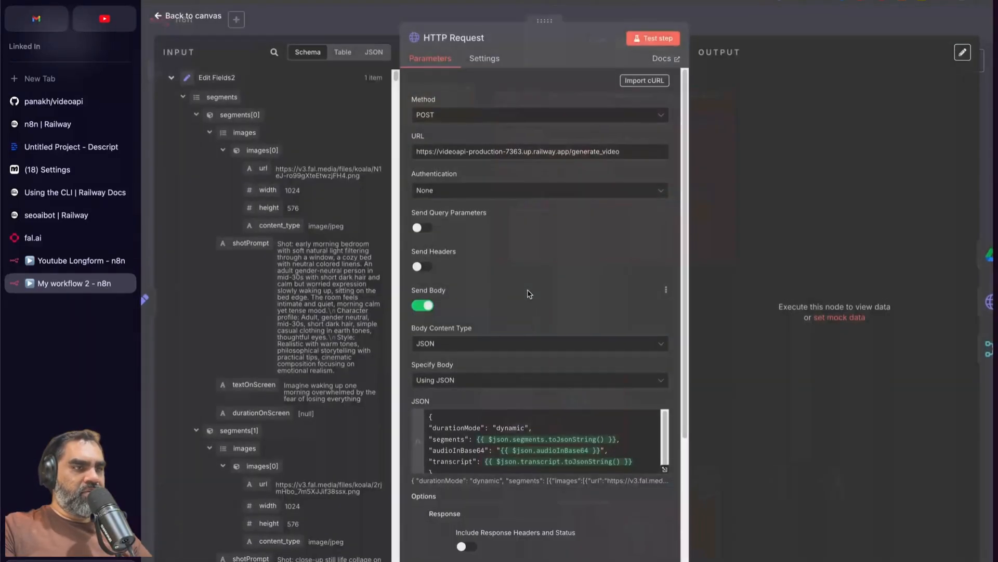
# - Check the HTTP Request node's URL, close the node, and view the API version group on the canvas
pyautogui.tripleClick(498, 154)
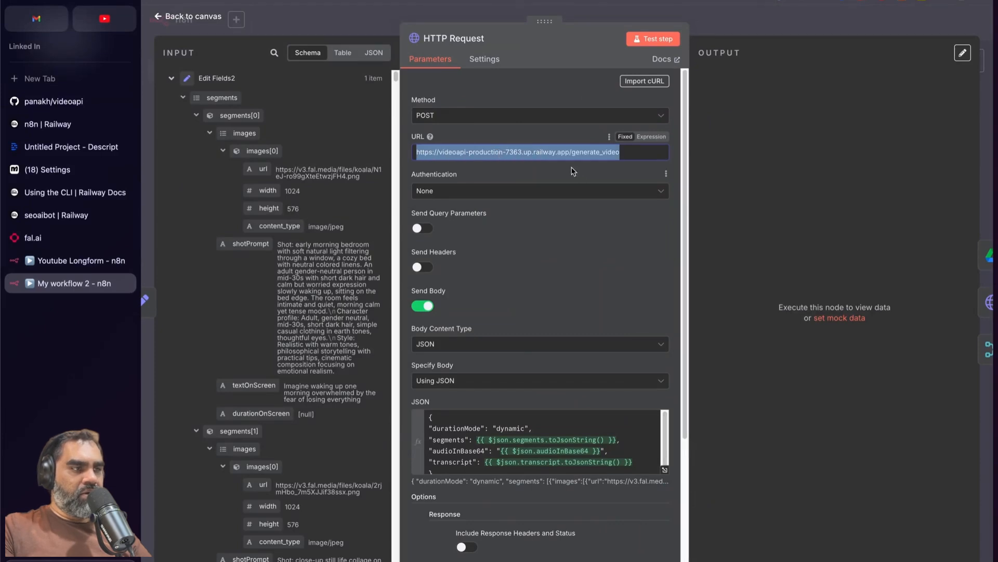
pyautogui.click(364, 27)
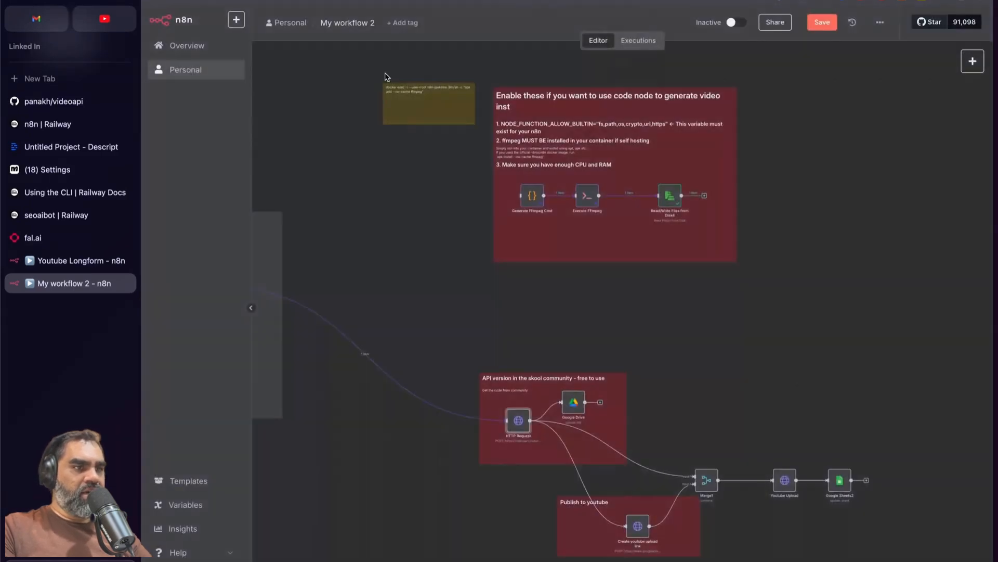
pyautogui.scroll(-2, 412, 196)
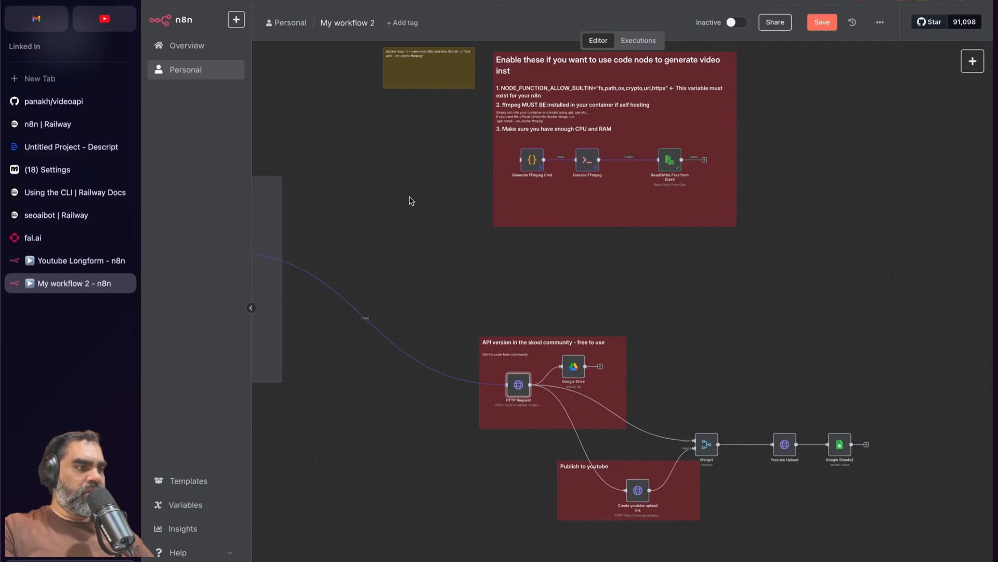
# - Open the videoapi repository on GitHub and review its address and file list
pyautogui.click(53, 101)
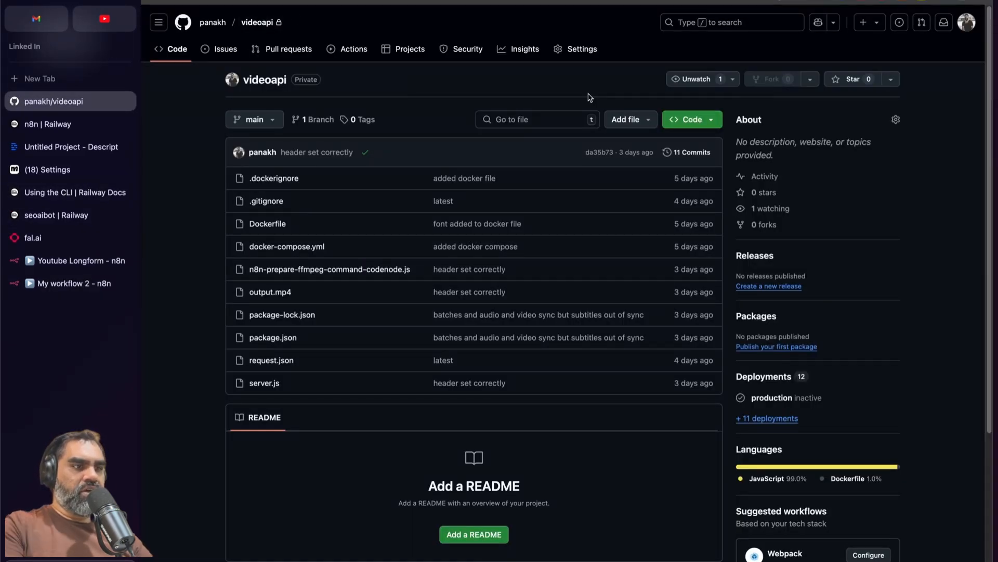
pyautogui.press('super+l')
pyautogui.click(490, 217)
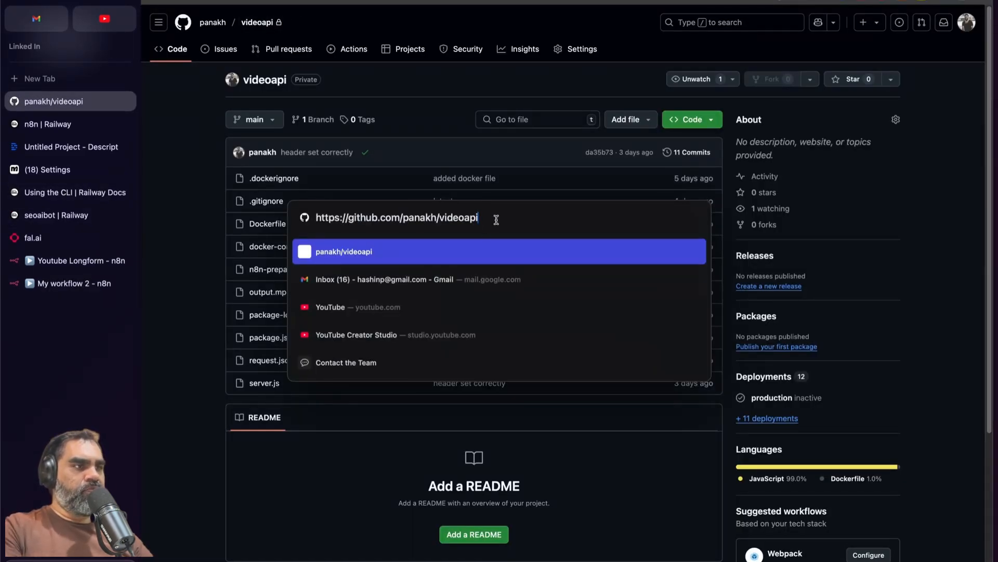
pyautogui.click(184, 194)
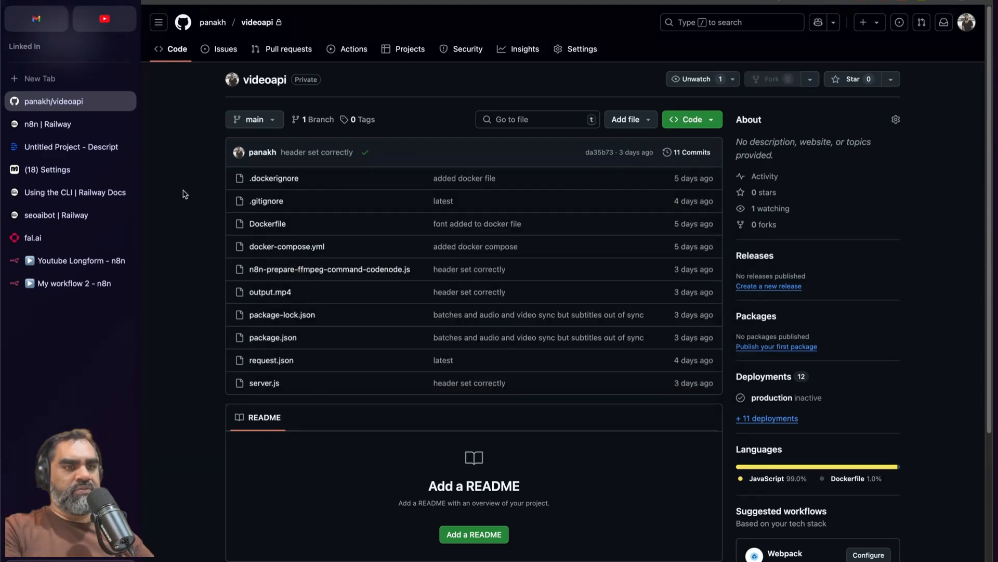
pyautogui.click(812, 81)
pyautogui.click(209, 125)
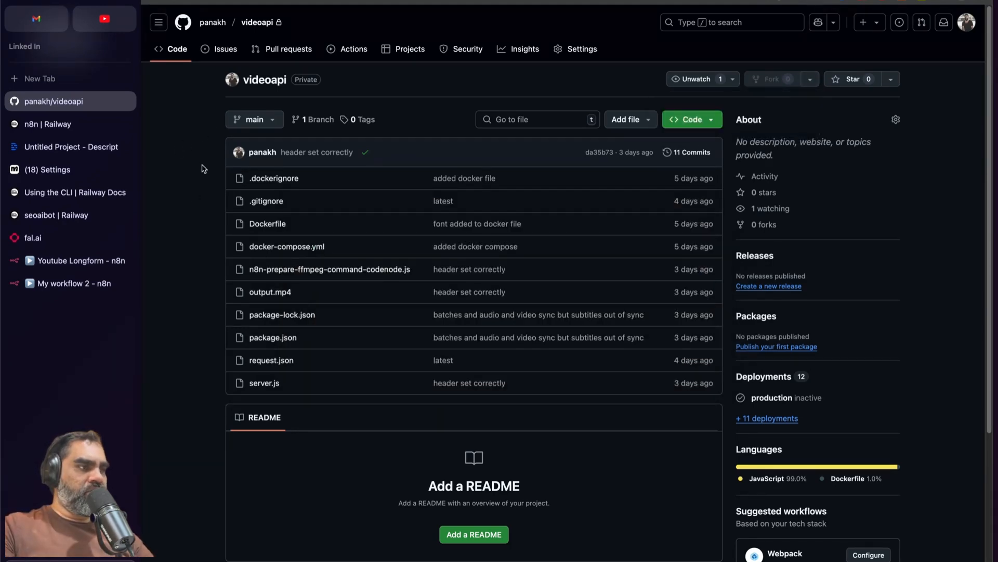
pyautogui.click(262, 225)
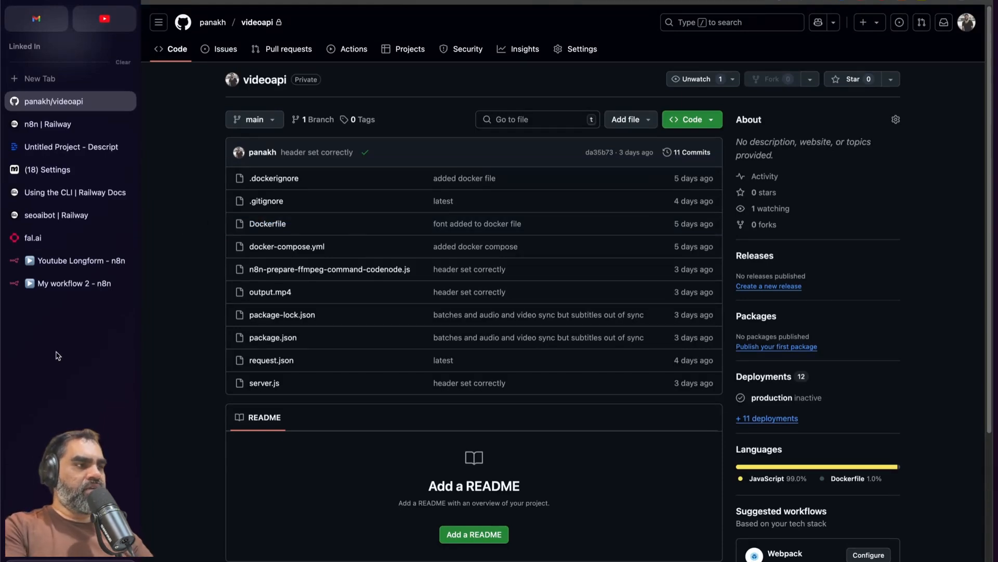
# - In the n8n project on Railway, create a new service from the private videoapi GitHub repo
pyautogui.click(47, 124)
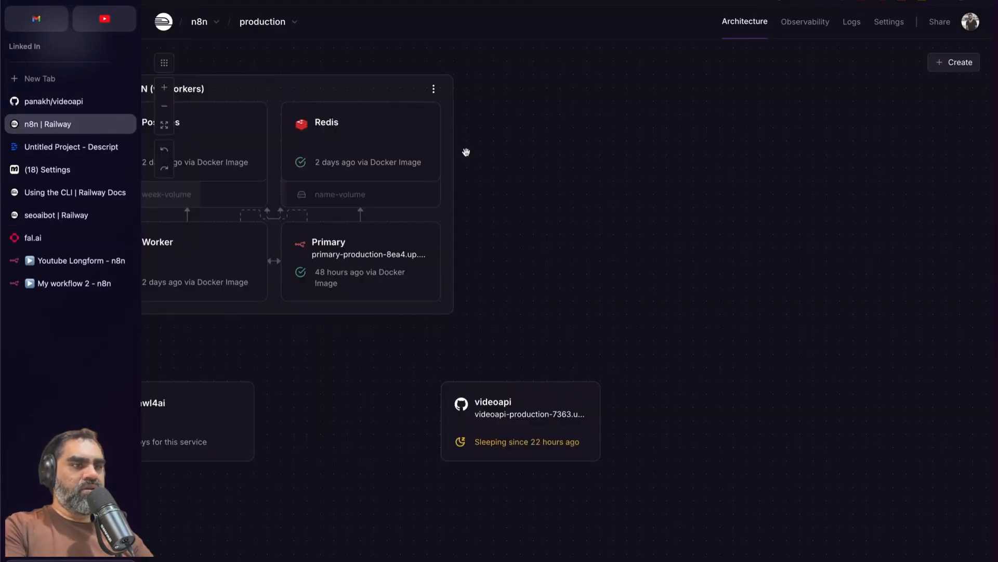
pyautogui.click(952, 63)
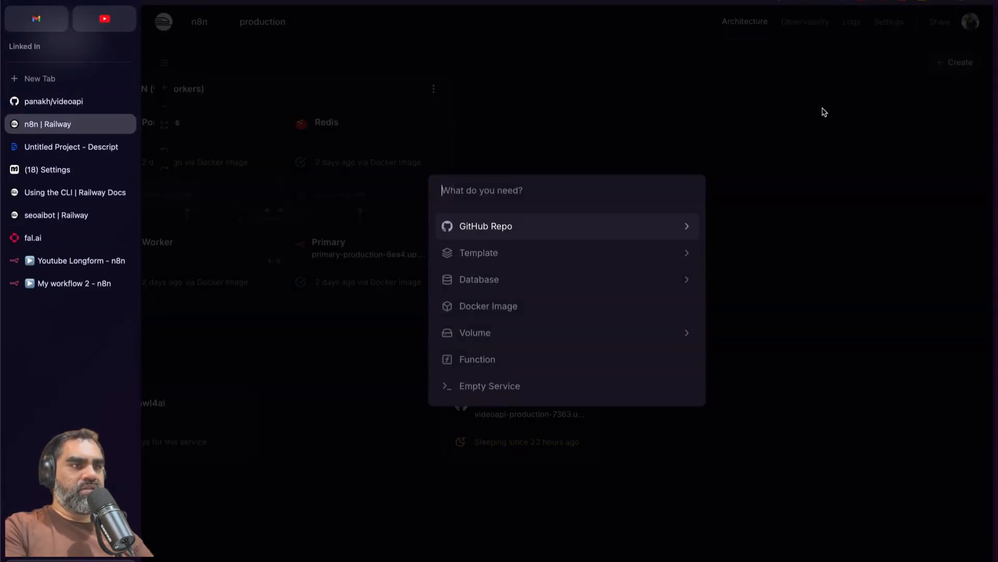
pyautogui.click(541, 233)
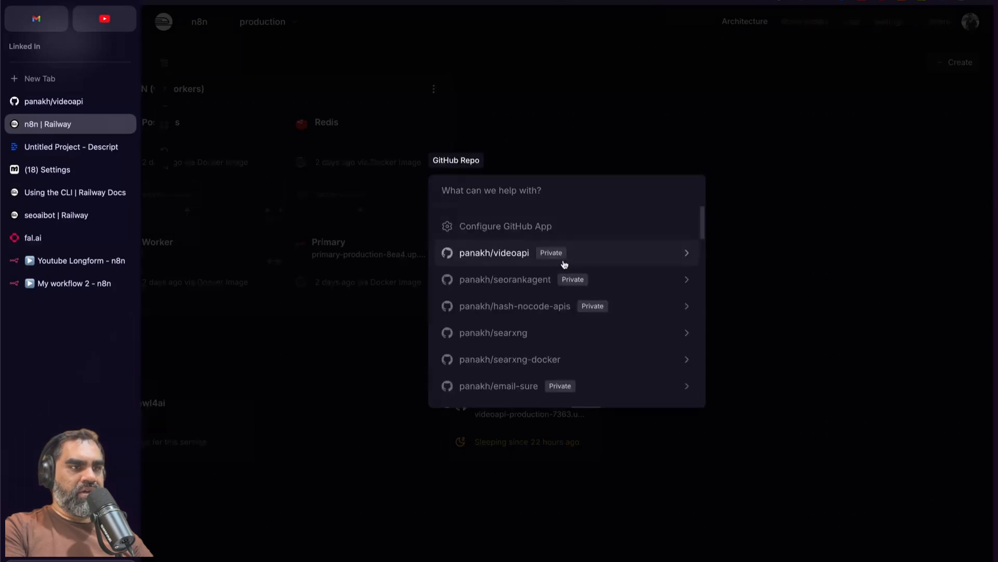
pyautogui.click(512, 258)
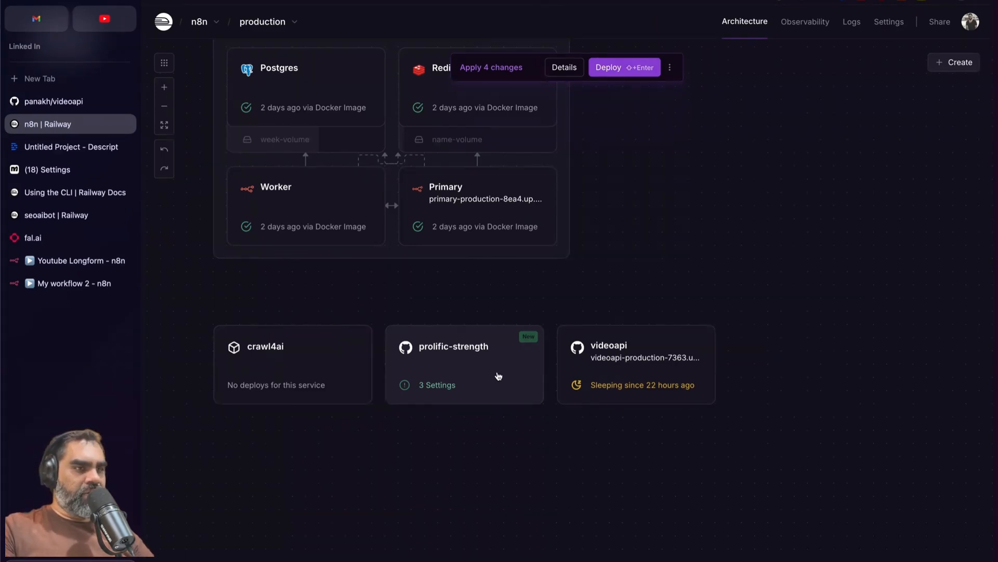
# - Deploy the new prolific-strength service and open its deployment details
pyautogui.hscroll(1, 482, 379)
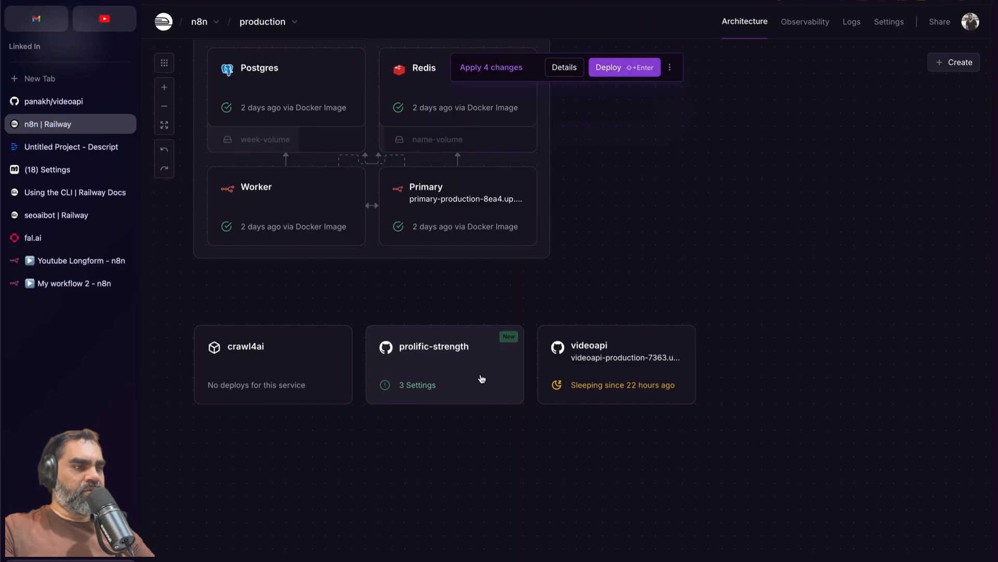
pyautogui.click(450, 369)
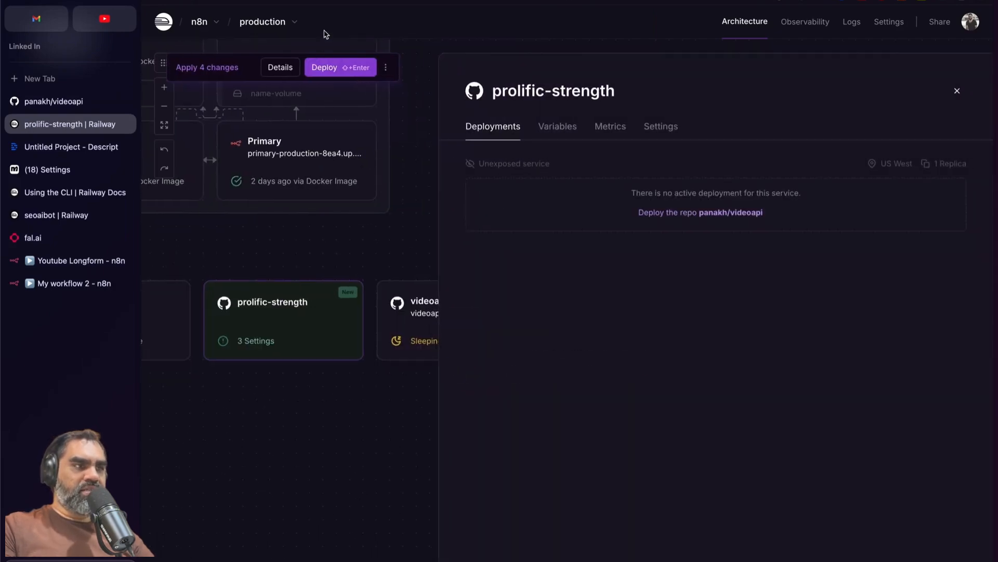
pyautogui.click(958, 91)
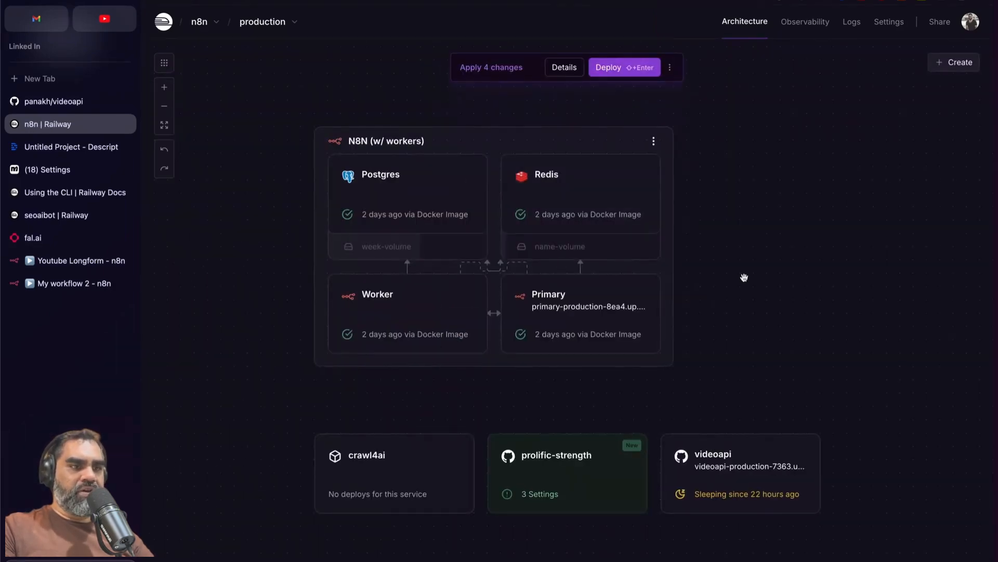
pyautogui.click(551, 457)
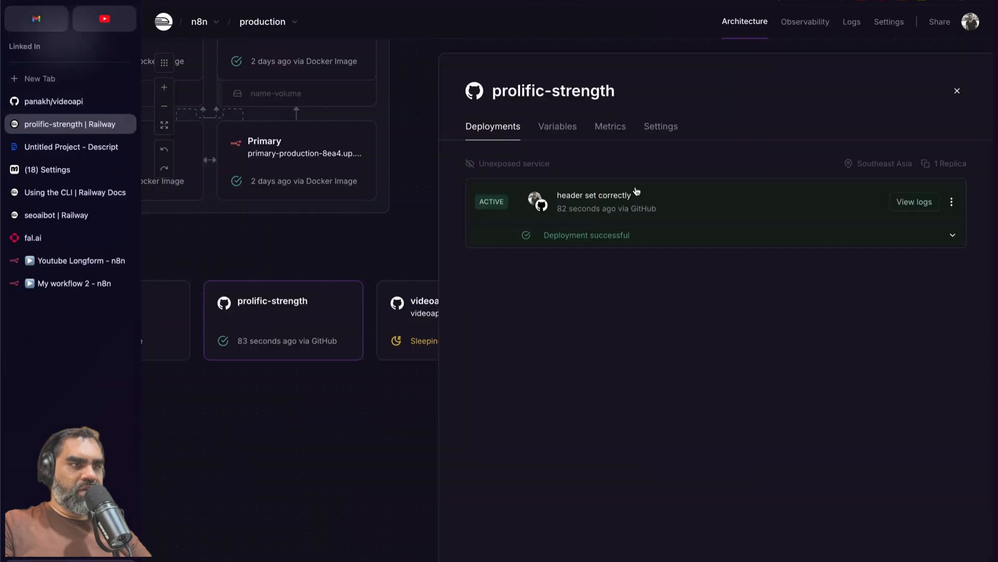
# - Generate a public domain for the prolific-strength service in its networking settings
pyautogui.click(660, 126)
pyautogui.scroll(-3, 630, 356)
pyautogui.scroll(-5, 630, 356)
pyautogui.scroll(5, 629, 357)
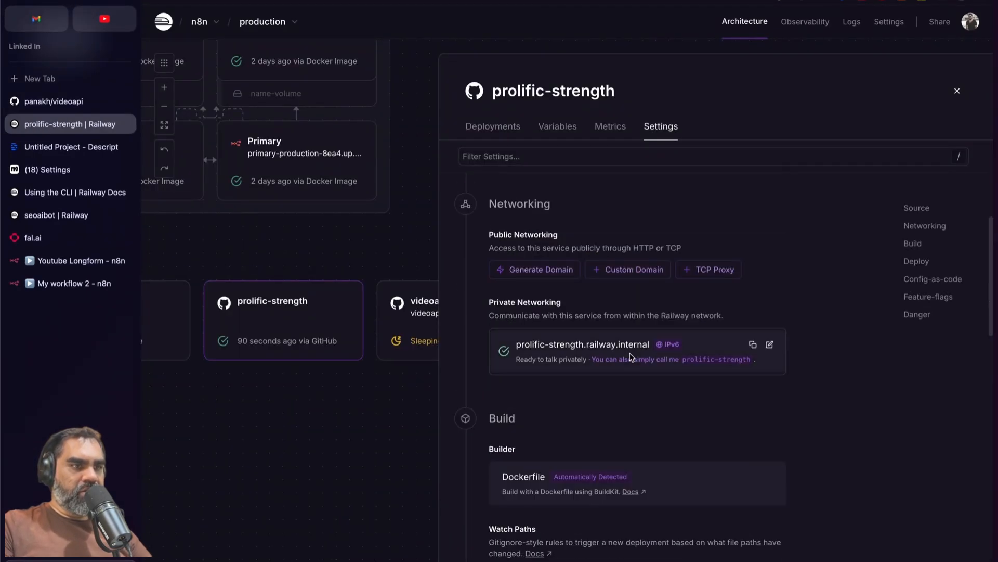
pyautogui.scroll(2, 629, 357)
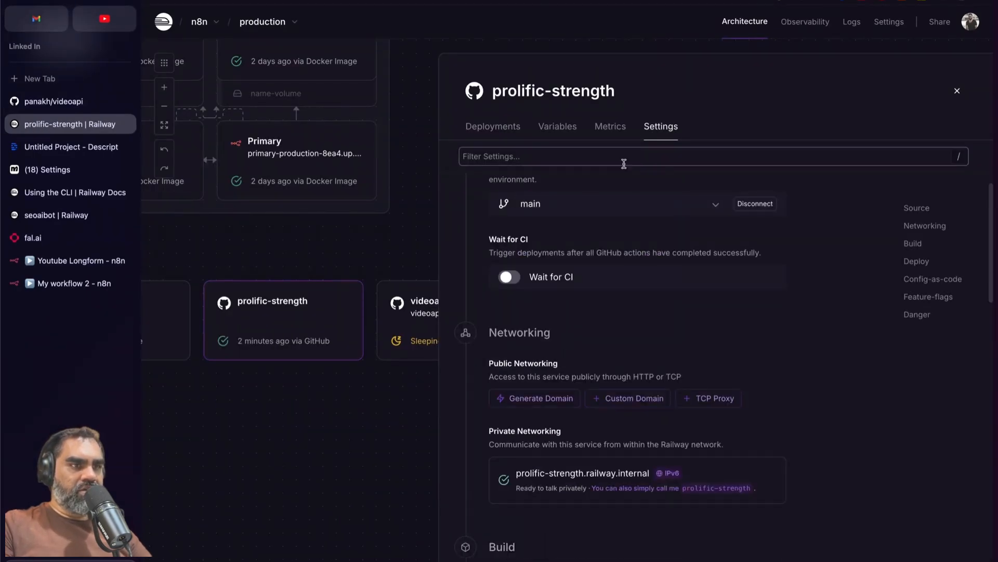
pyautogui.click(536, 400)
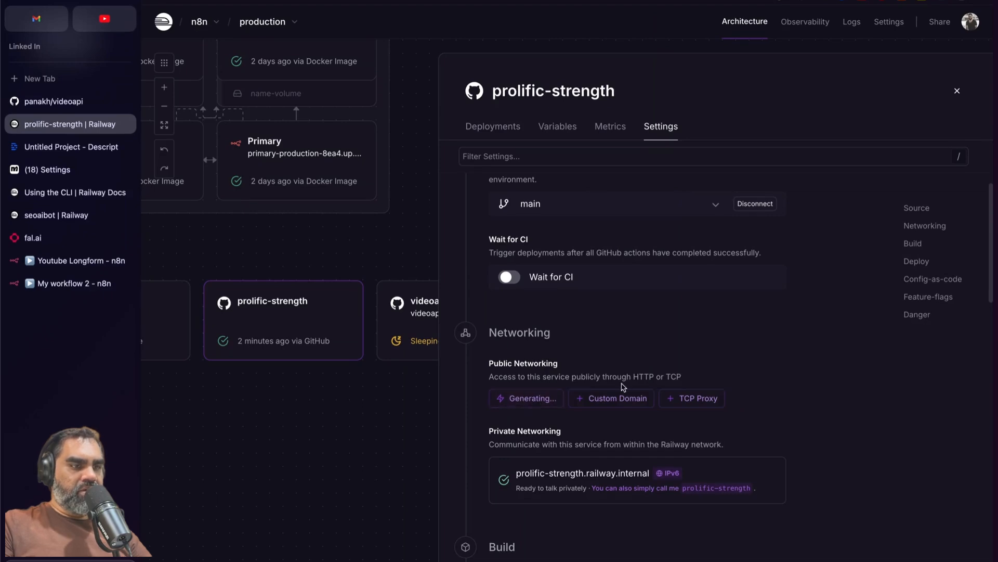
# - Visit the generated prolific-strength-production.up.railway.app domain in the browser, then close that page
pyautogui.scroll(-1, 621, 371)
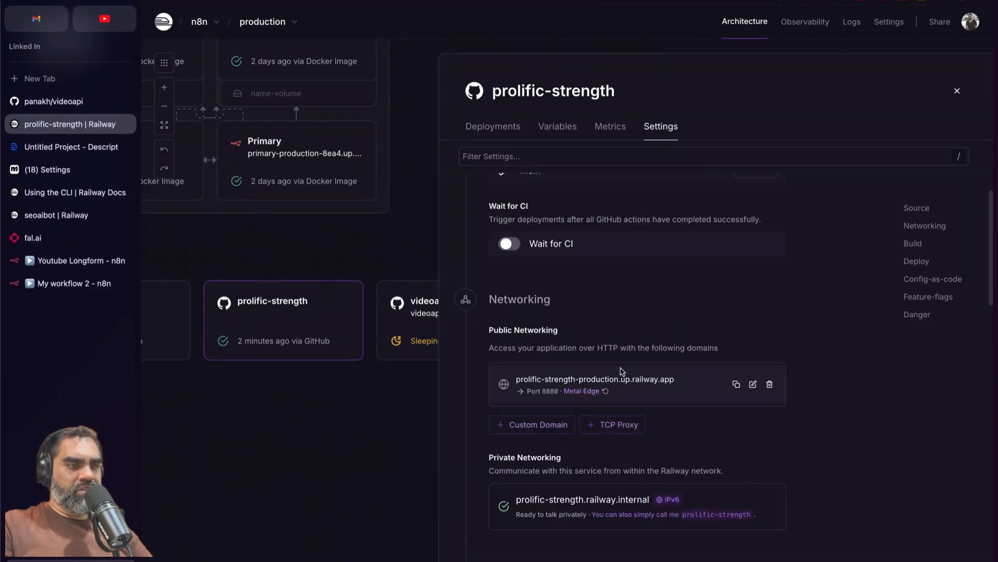
pyautogui.scroll(-1, 598, 385)
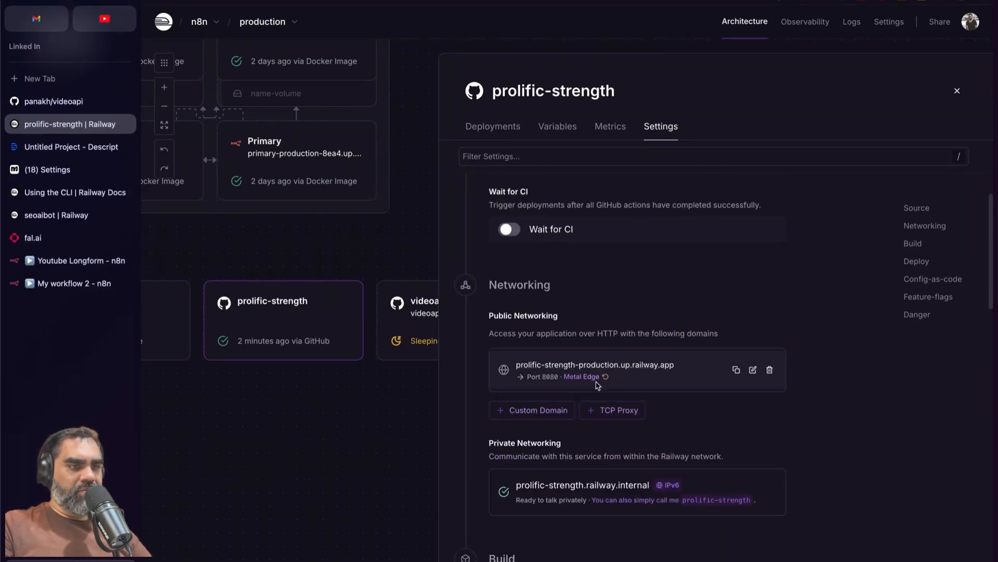
pyautogui.click(663, 365)
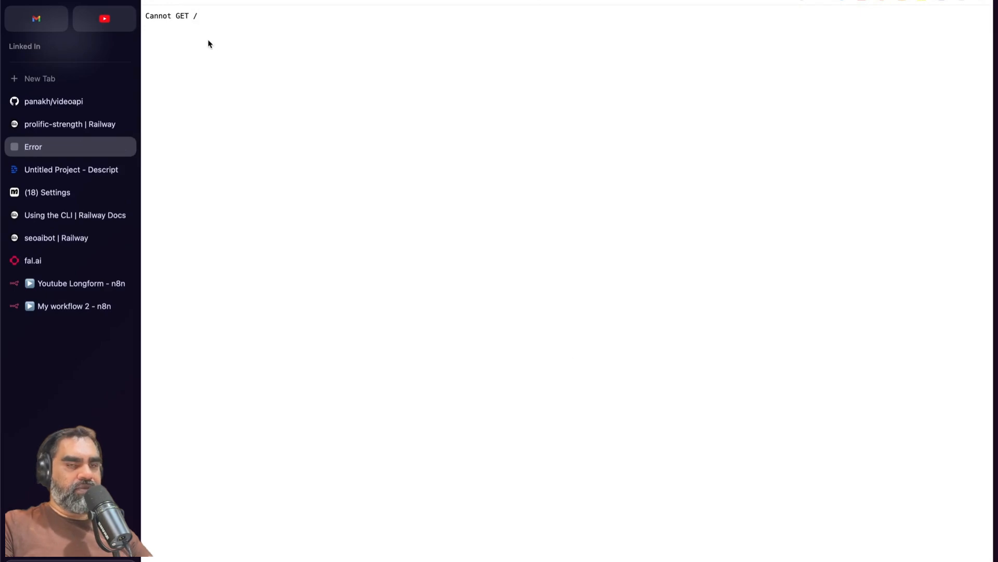
pyautogui.press('super+w')
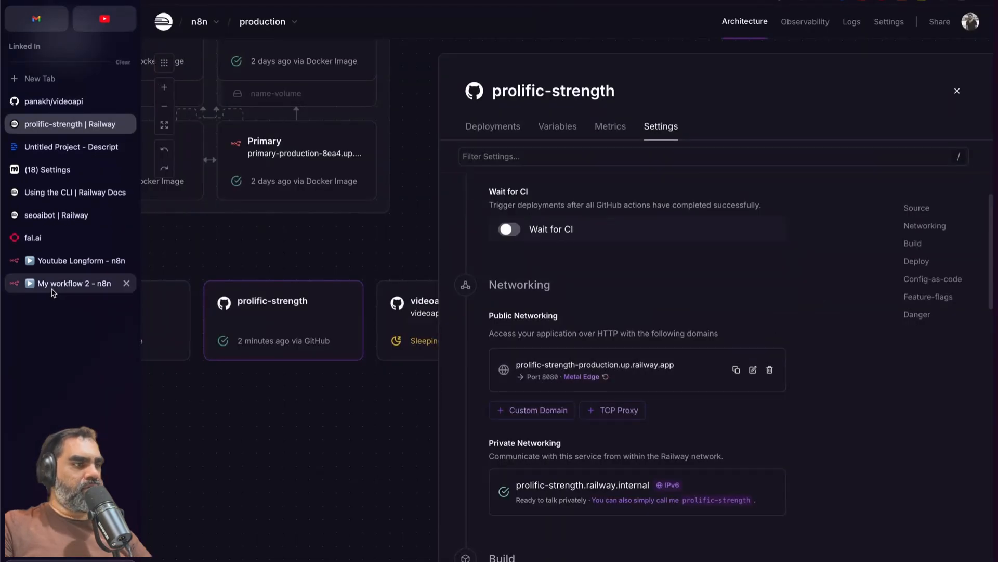
# - Return to My workflow 2 in n8n and open the HTTP Request node's parameters
pyautogui.click(109, 284)
pyautogui.doubleClick(523, 389)
pyautogui.tripleClick(553, 153)
pyautogui.click(553, 153)
pyautogui.moveTo(566, 154); pyautogui.dragTo(383, 157)
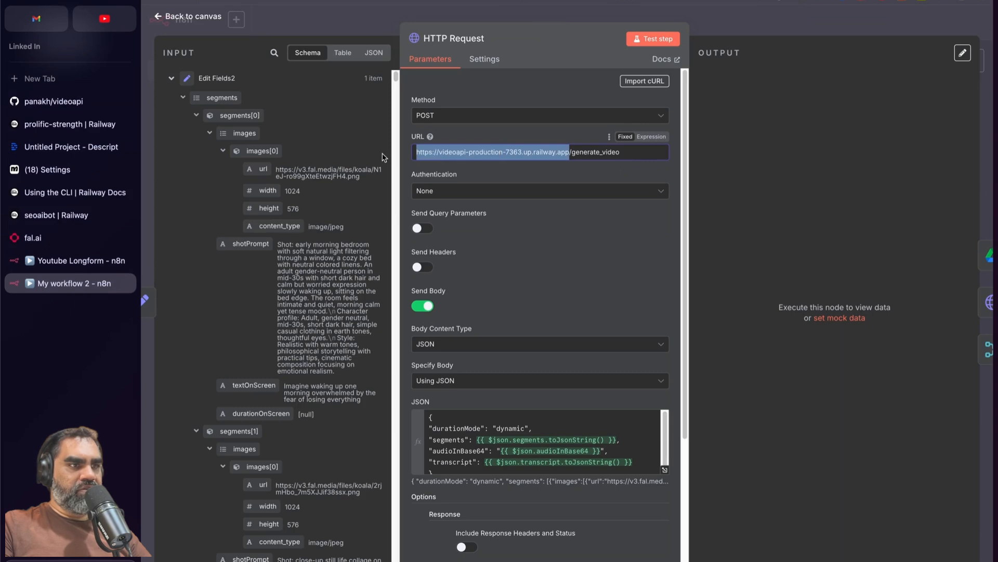
pyautogui.write('prolific-strength-production.up.railway.app')
pyautogui.hotkey('ctrl', 'z')
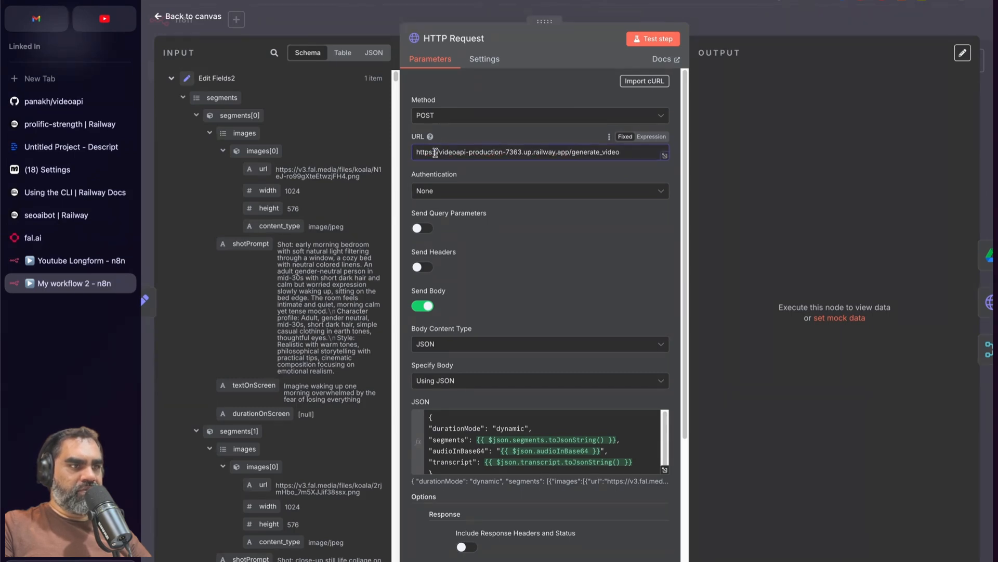
pyautogui.moveTo(440, 152); pyautogui.dragTo(569, 152)
pyautogui.write('prolific-strength-production.up.railway.app')
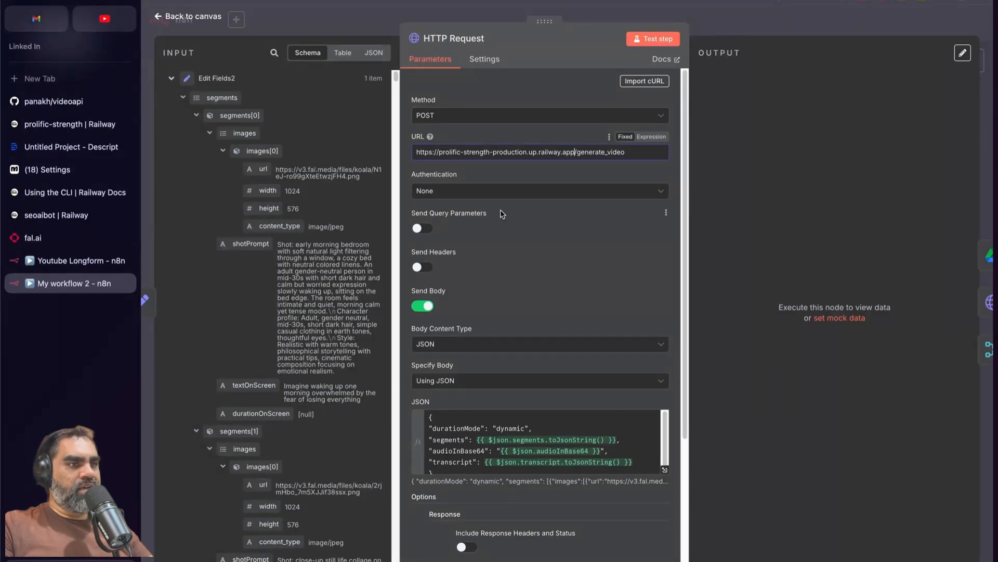
# - Revisit the videoapi repository on GitHub, close its tab, and return to My workflow 2
pyautogui.click(53, 101)
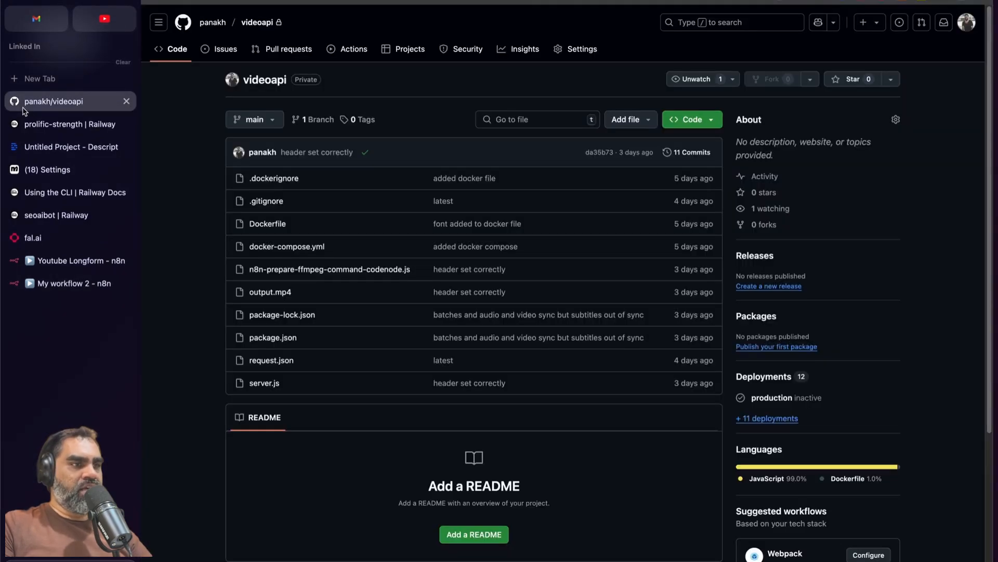
pyautogui.click(269, 225)
pyautogui.press('super+[')
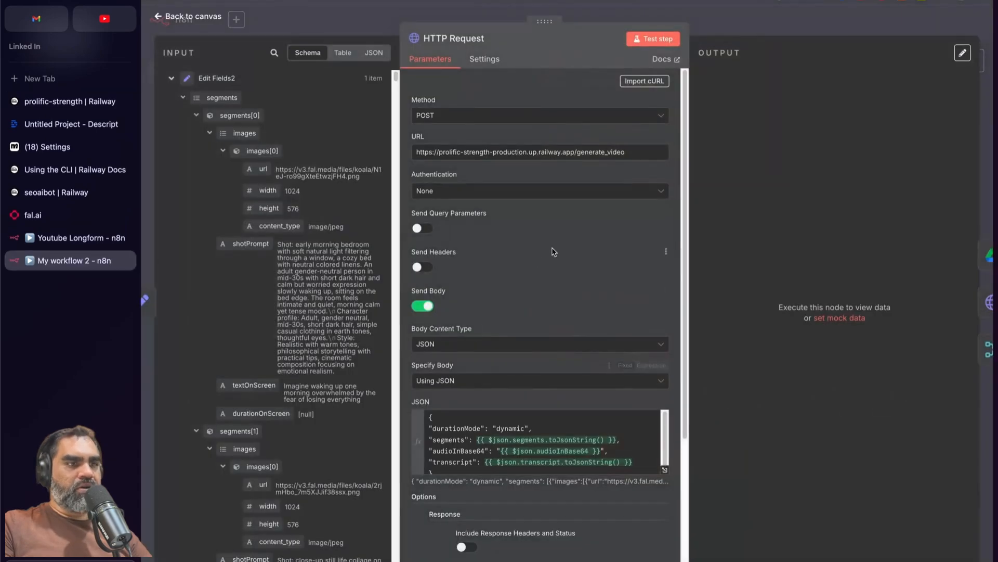
# - Close the HTTP Request node and inspect the field mappings in Edit Fields2, which feeds it
pyautogui.scroll(-5, 554, 251)
pyautogui.press('Escape')
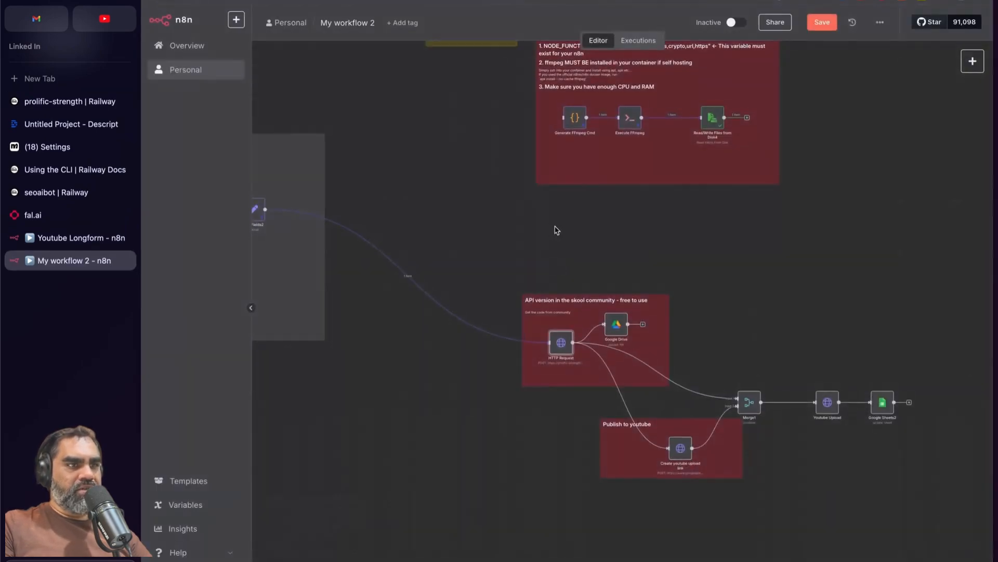
pyautogui.hscroll(-3, 452, 305)
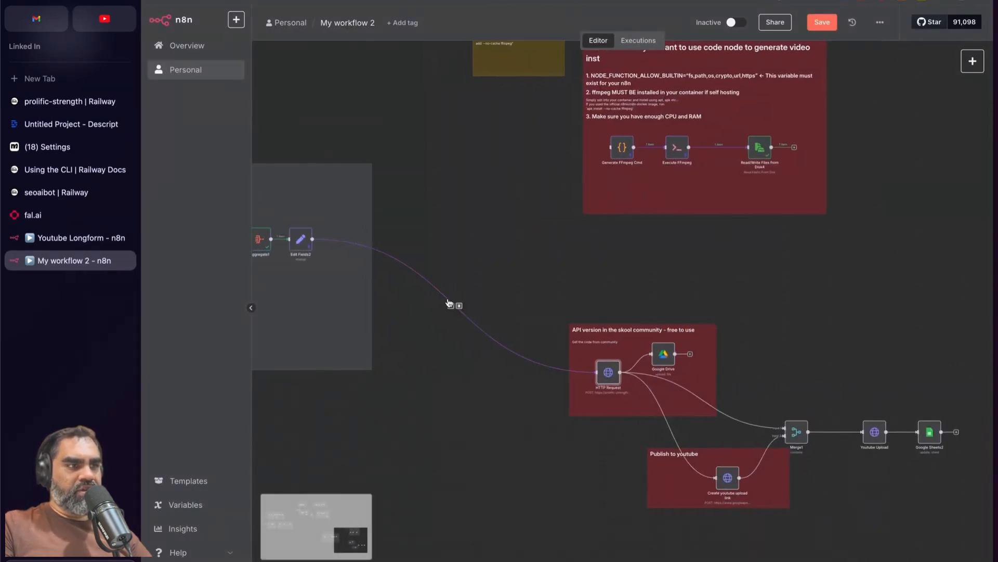
pyautogui.doubleClick(300, 239)
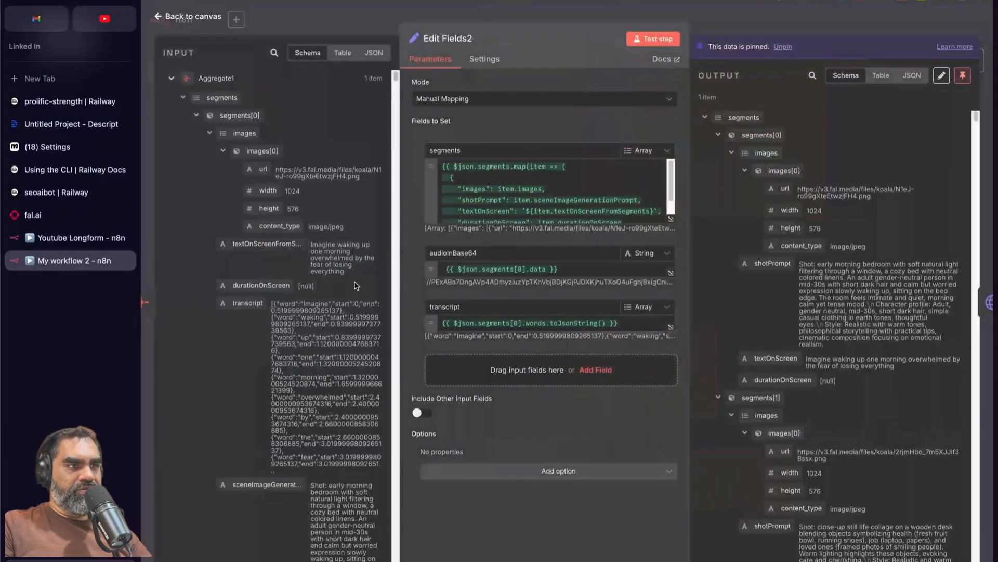
pyautogui.press('Escape')
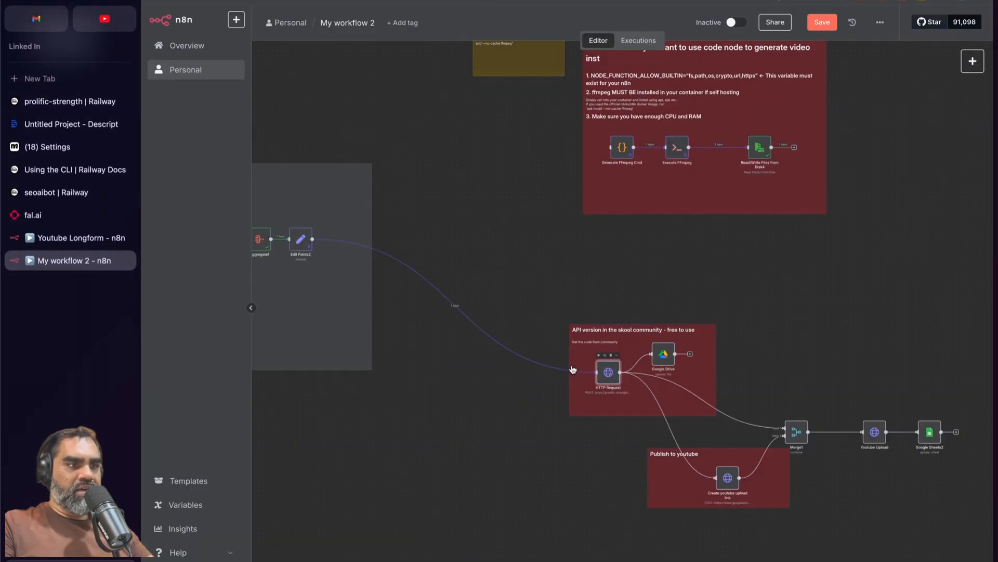
# - Reopen the HTTP Request node, examine its JSON body, and collapse the segments input to inspect audioInBase64 and transcript
pyautogui.doubleClick(572, 369)
pyautogui.scroll(-1, 506, 444)
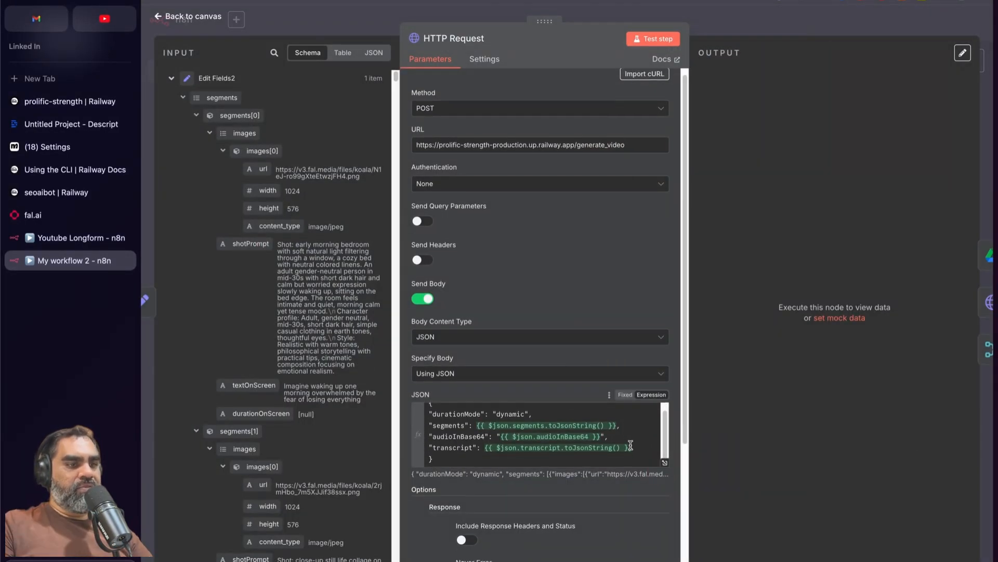
pyautogui.click(506, 445)
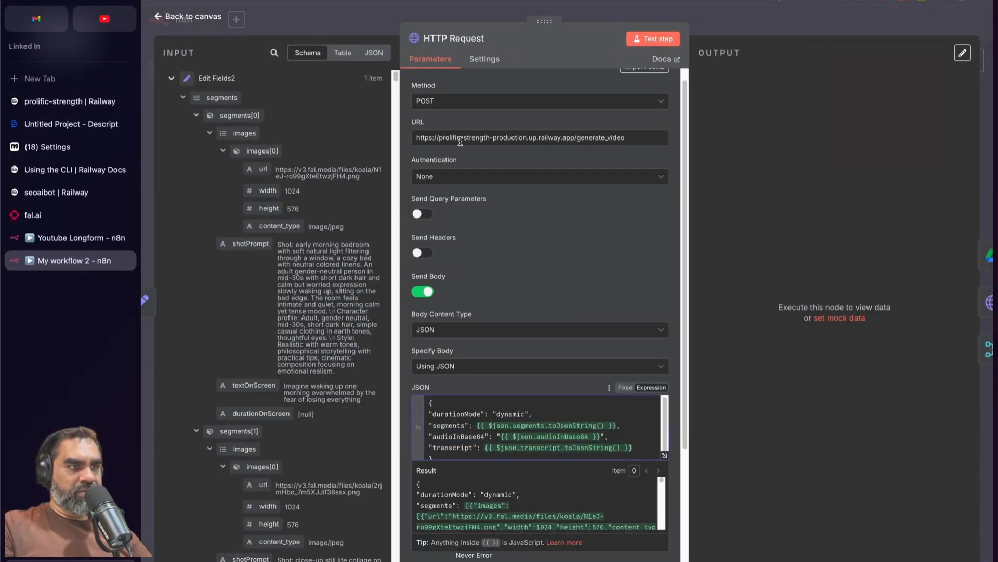
pyautogui.click(184, 98)
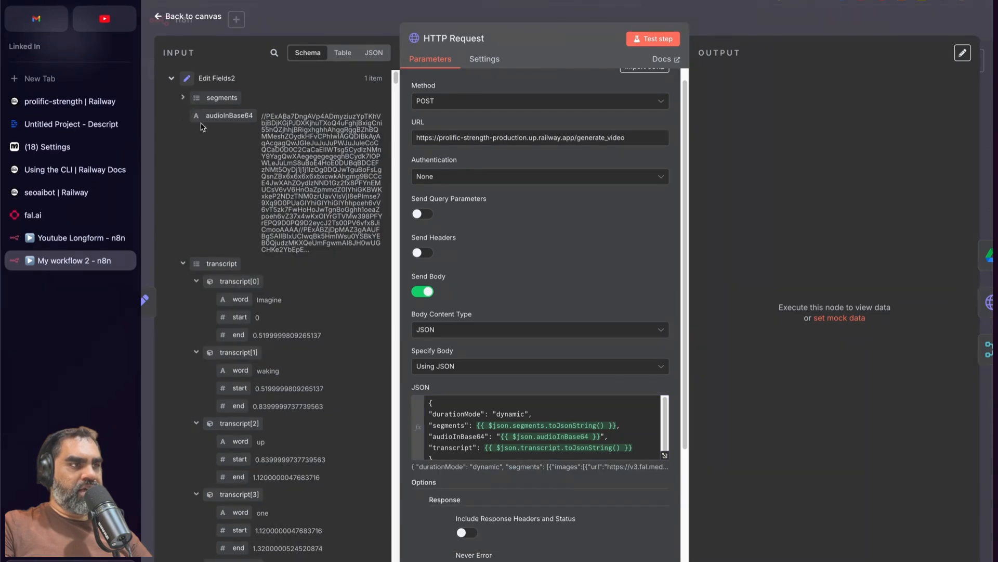
# - Collapse the transcript input, expand segments, and inspect the first segment's shotPrompt and textOnScreen with its images collapsed
pyautogui.click(183, 263)
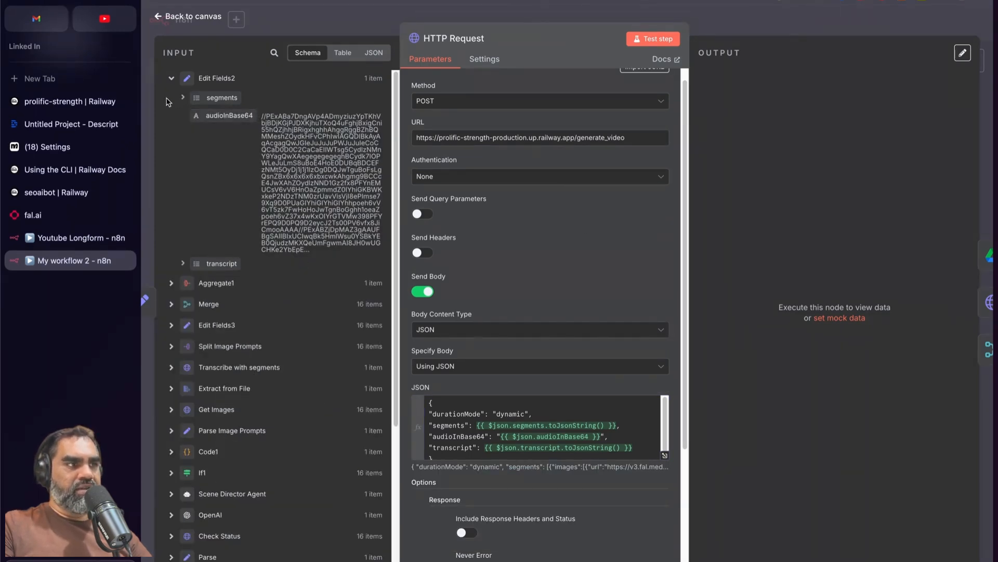
pyautogui.click(183, 98)
pyautogui.click(210, 134)
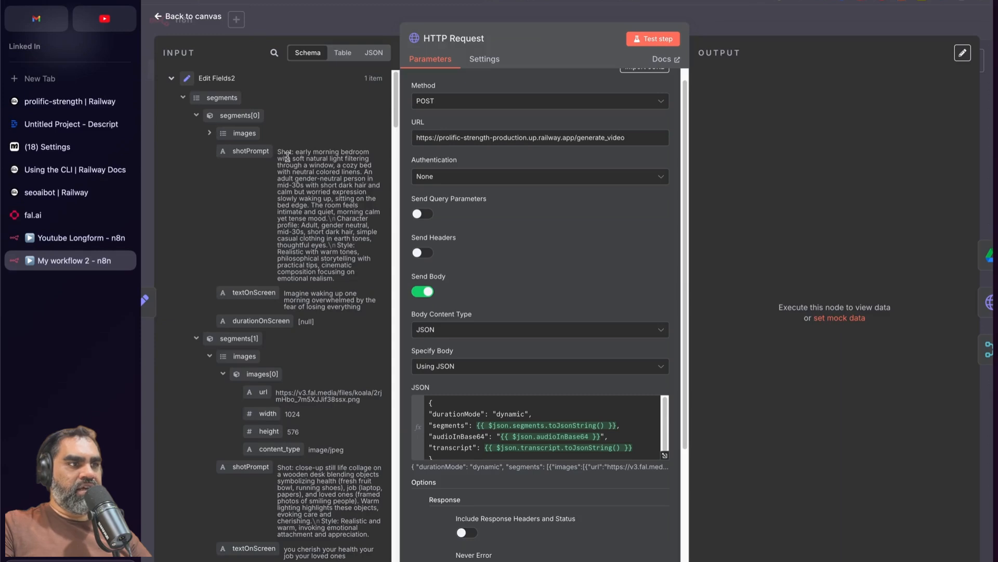
pyautogui.moveTo(296, 295); pyautogui.dragTo(353, 30)
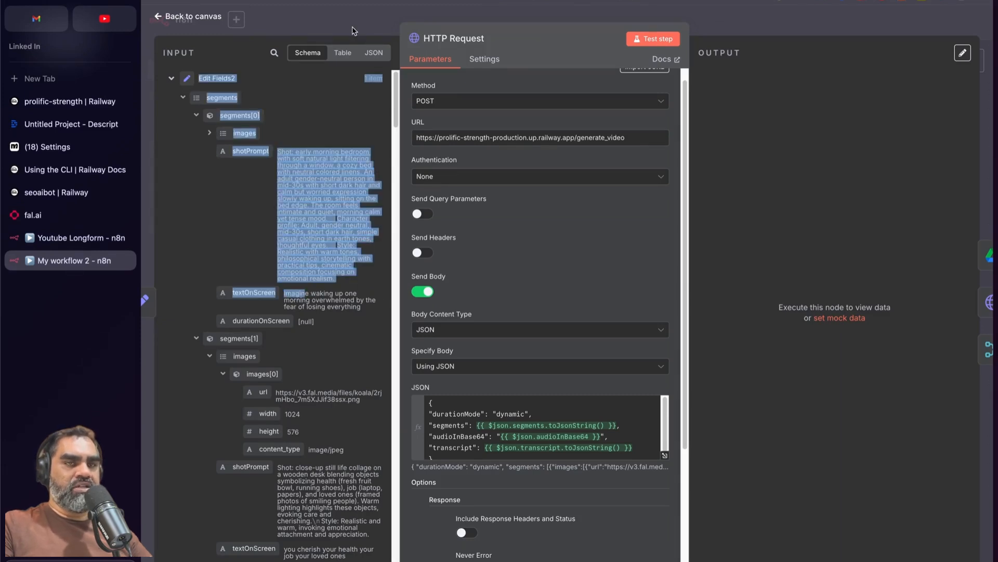
# - Close the HTTP Request node and run the workflow's video generation through it
pyautogui.click(354, 29)
pyautogui.hscroll(3, 595, 423)
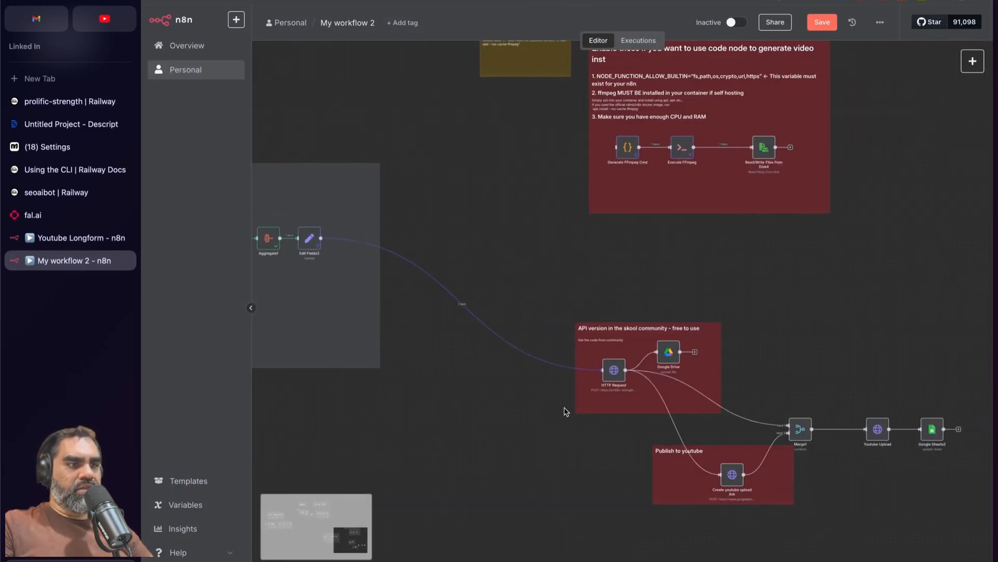
pyautogui.scroll(-5, 618, 474)
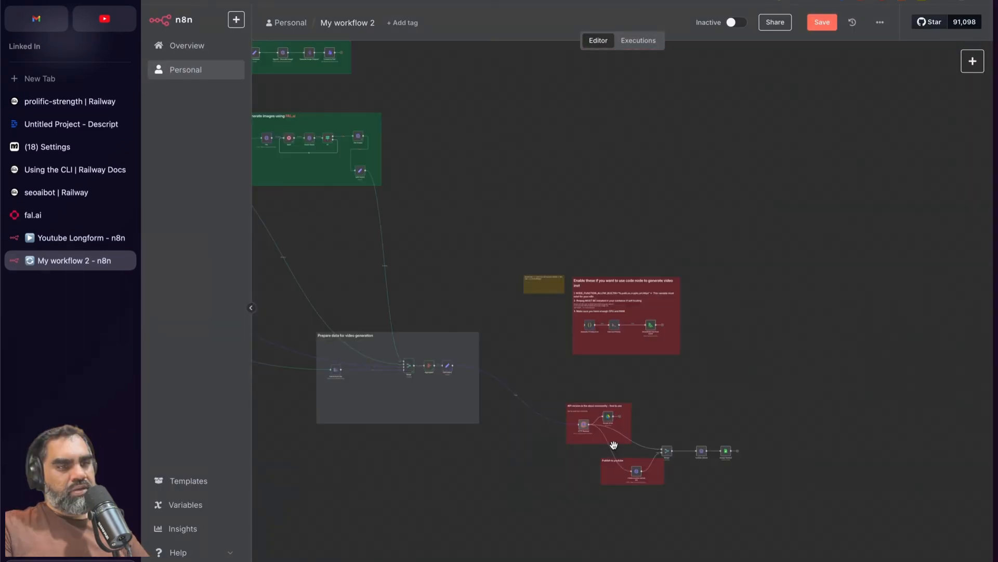
pyautogui.scroll(10, 607, 448)
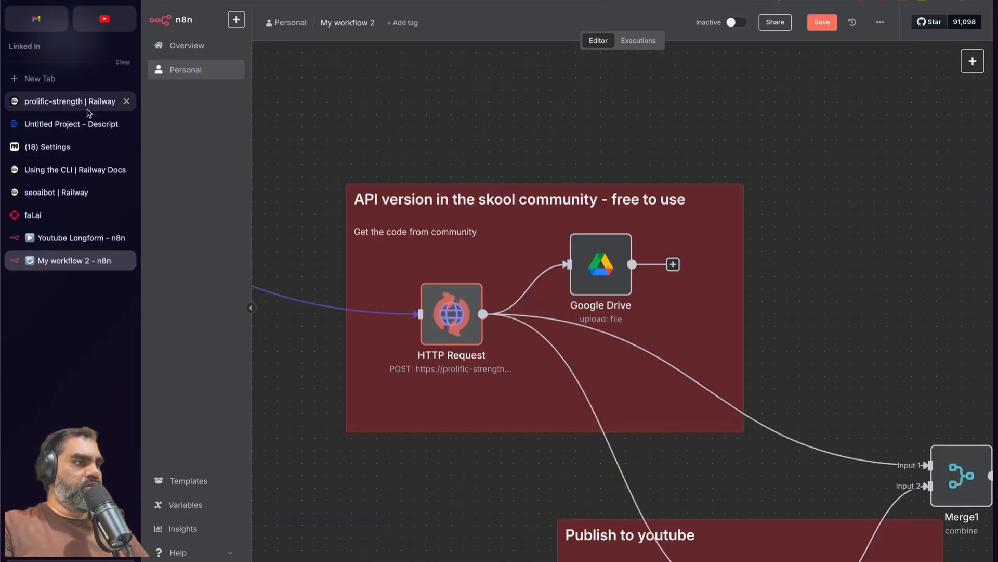
# - Switch to the prolific-strength service on Railway and follow its deploy logs while the video is generated
pyautogui.click(87, 106)
pyautogui.click(720, 207)
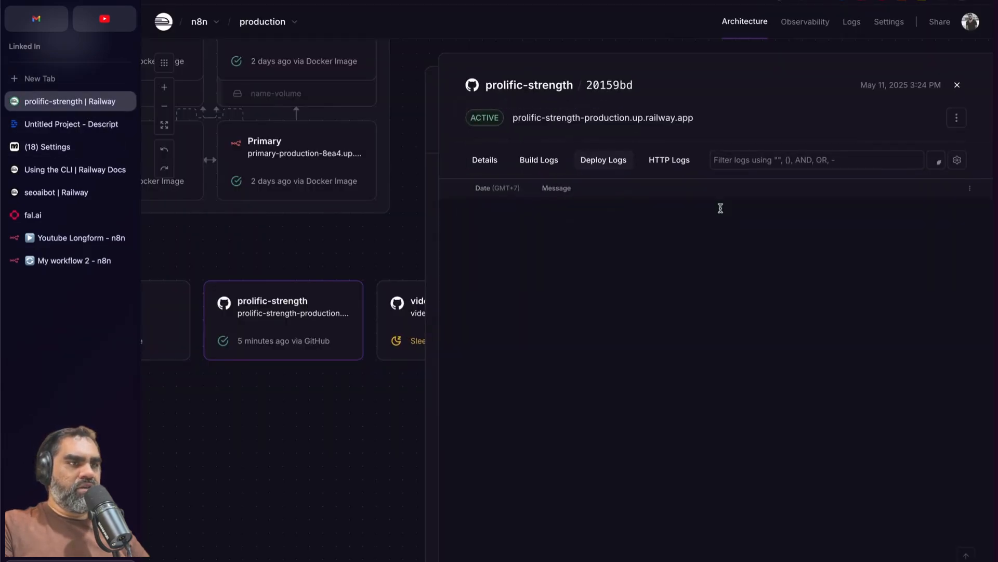
pyautogui.scroll(-1, 584, 261)
pyautogui.scroll(-10, 622, 339)
pyautogui.moveTo(550, 442); pyautogui.dragTo(736, 454)
pyautogui.moveTo(602, 420); pyautogui.dragTo(694, 452)
pyautogui.scroll(-10, 680, 453)
pyautogui.scroll(-5, 684, 441)
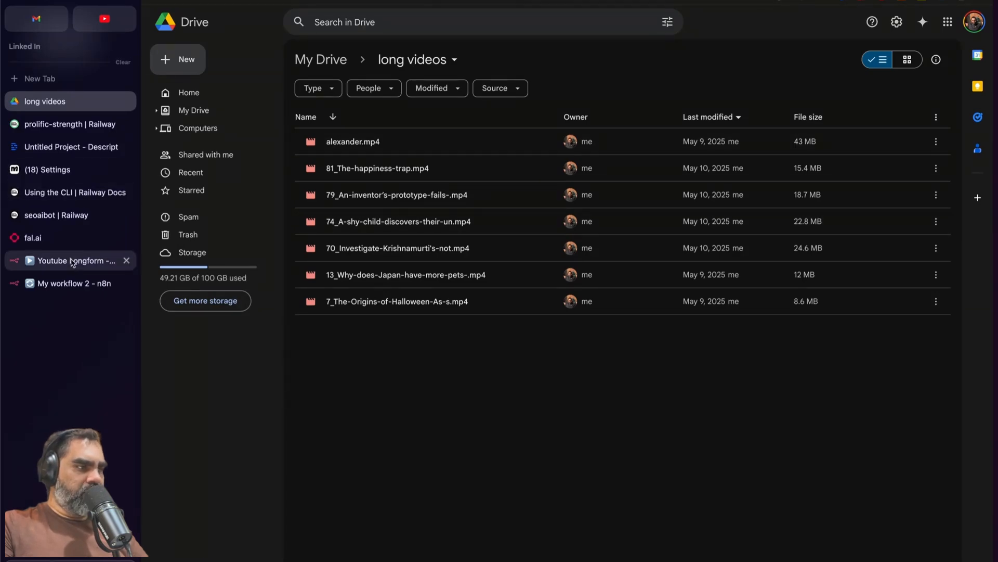
# - Monitor the run through the upload and YouTube publishing nodes in My workflow 2, checking the long videos folder in Google Drive
pyautogui.click(76, 283)
pyautogui.moveTo(602, 253)
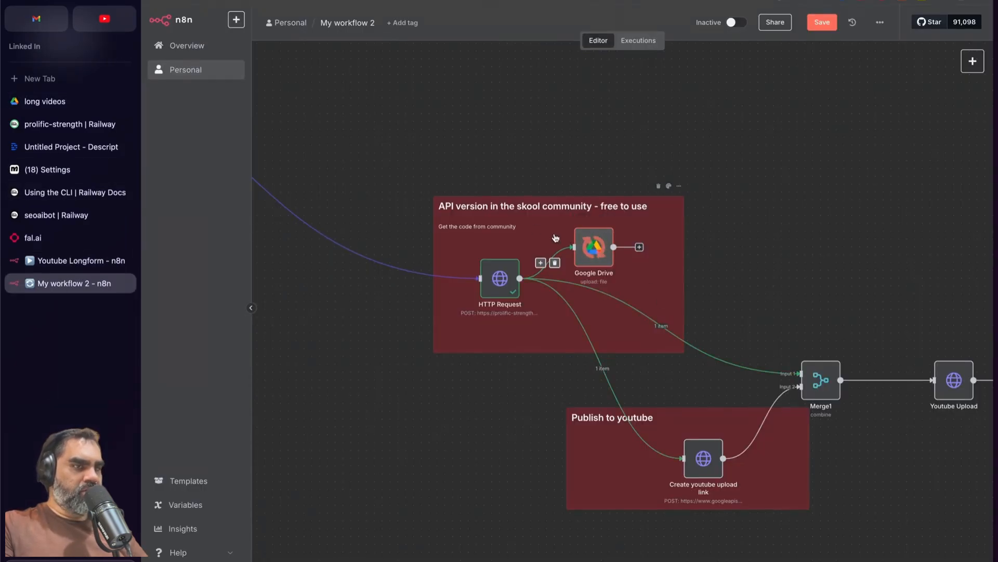
pyautogui.click(52, 101)
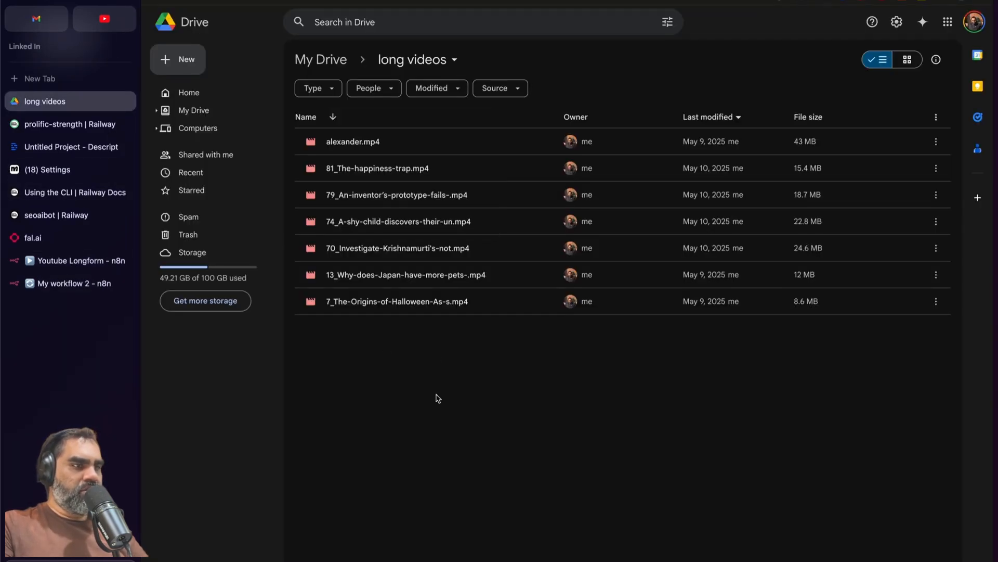
pyautogui.click(75, 260)
pyautogui.click(76, 283)
pyautogui.moveTo(691, 460)
pyautogui.hscroll(5, 692, 460)
pyautogui.moveTo(906, 403)
pyautogui.hscroll(2, 903, 405)
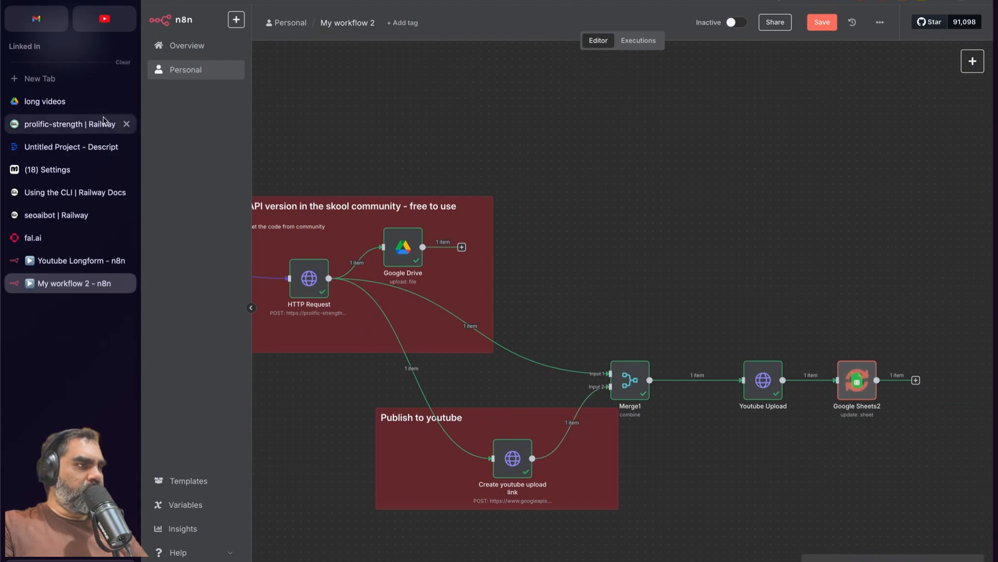
pyautogui.click(52, 102)
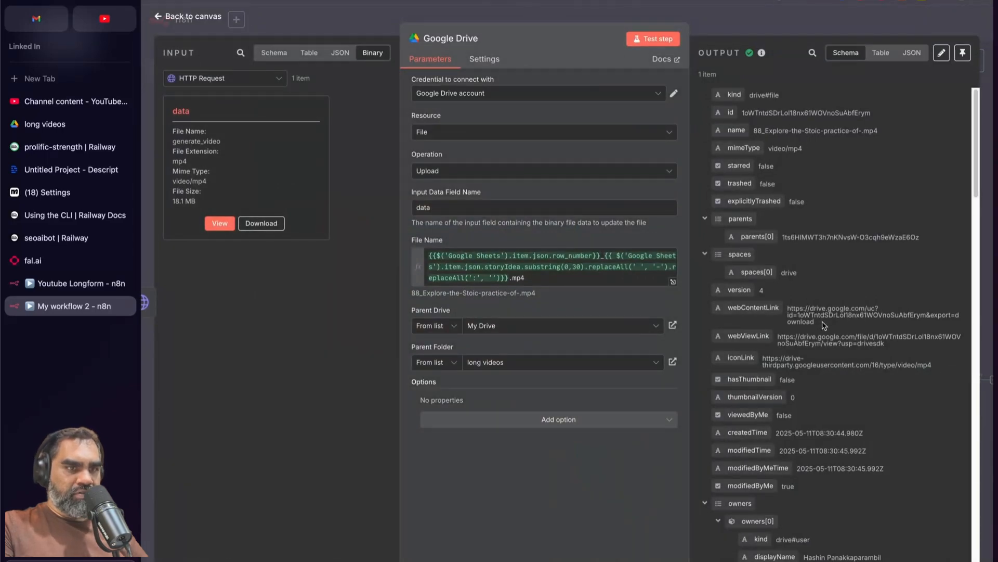
# - Leave the Google Drive node, reopen the HTTP Request node, and display its input data
pyautogui.press('Escape')
pyautogui.hscroll(-2, 686, 282)
pyautogui.doubleClick(443, 283)
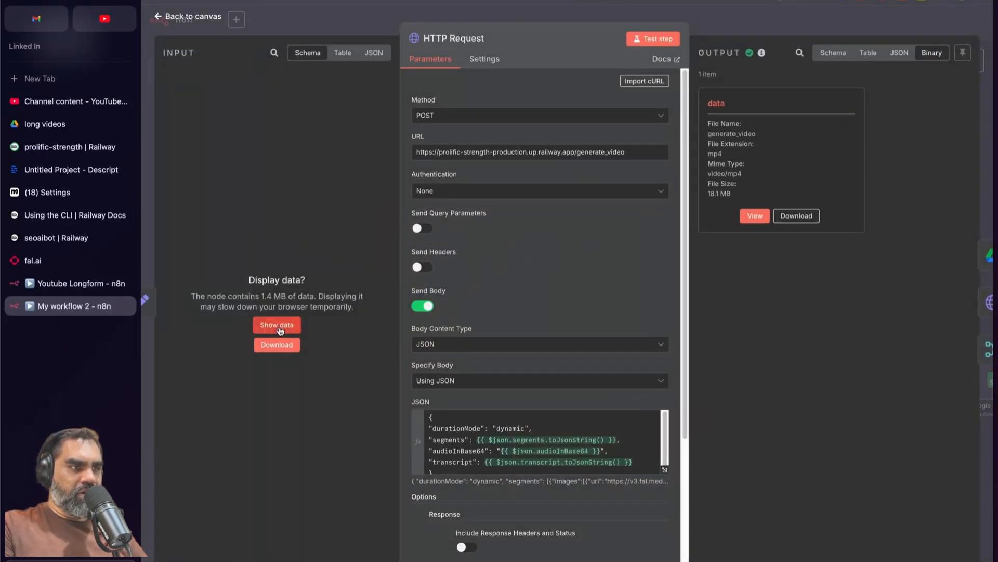
pyautogui.click(277, 326)
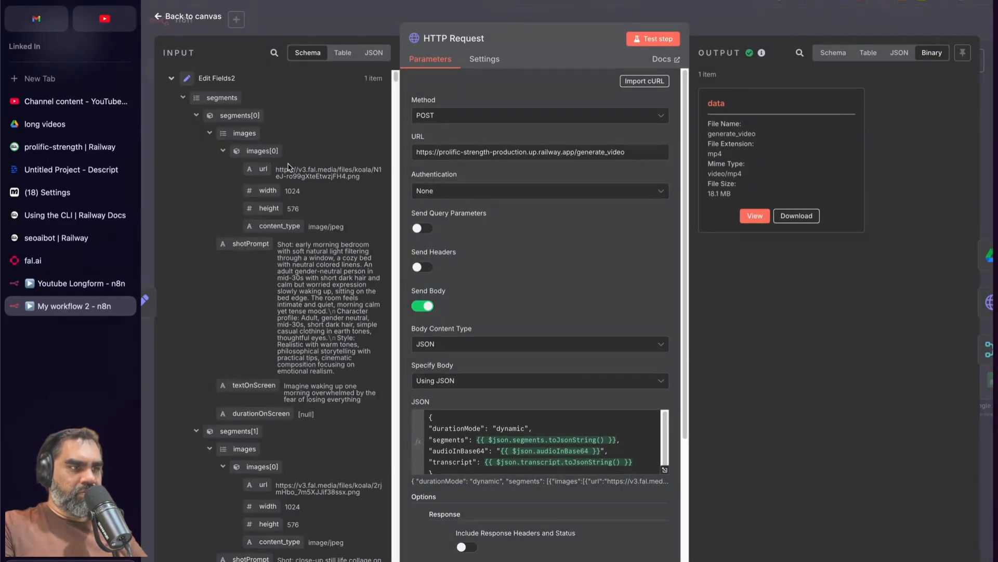
# - Review the HTTP Request node's generate_video URL and its JSON body with durationMode, segments, audioInBase64, and transcript
pyautogui.click(551, 450)
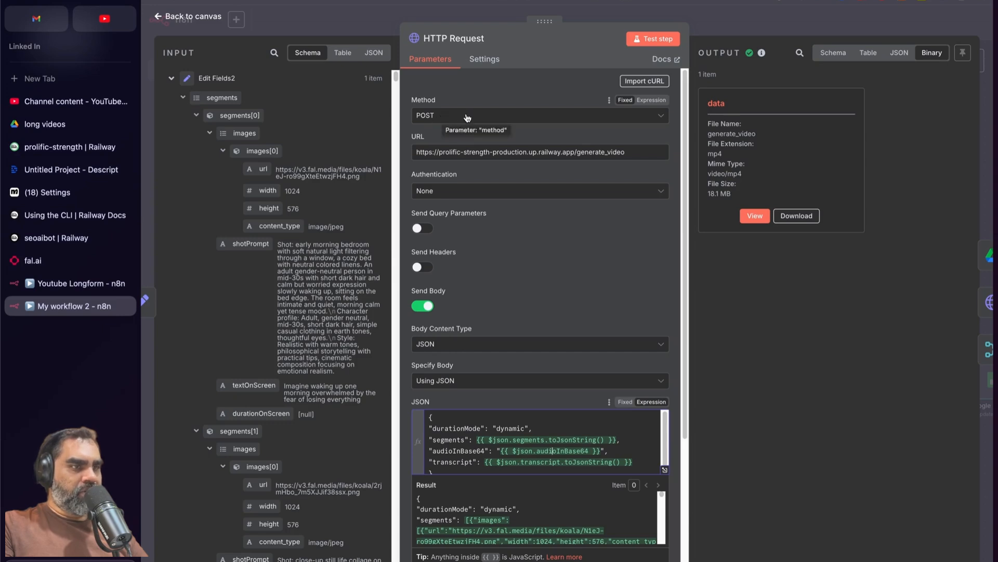
pyautogui.doubleClick(440, 152)
pyautogui.click(537, 230)
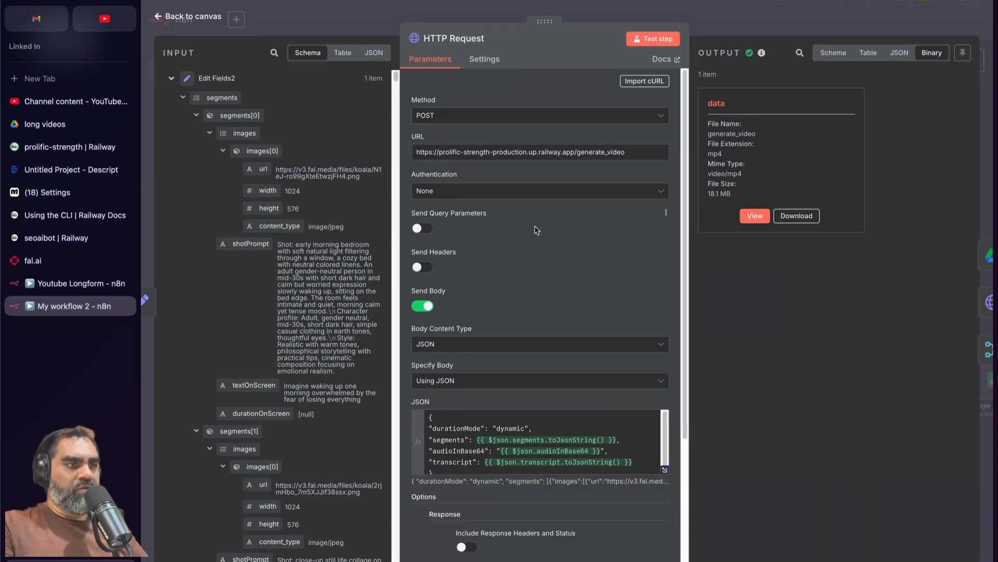
pyautogui.scroll(-3, 536, 230)
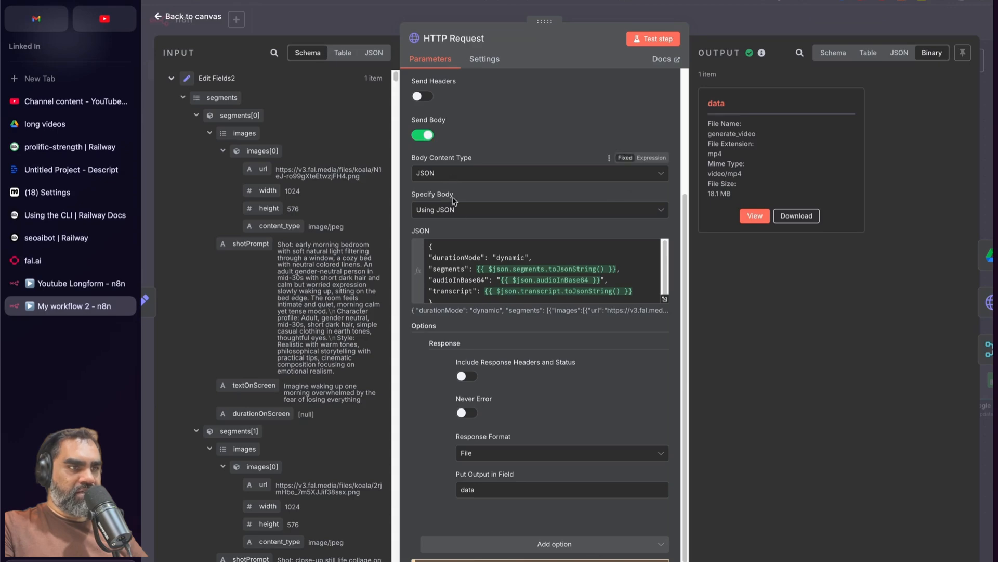
pyautogui.moveTo(433, 245); pyautogui.dragTo(461, 307)
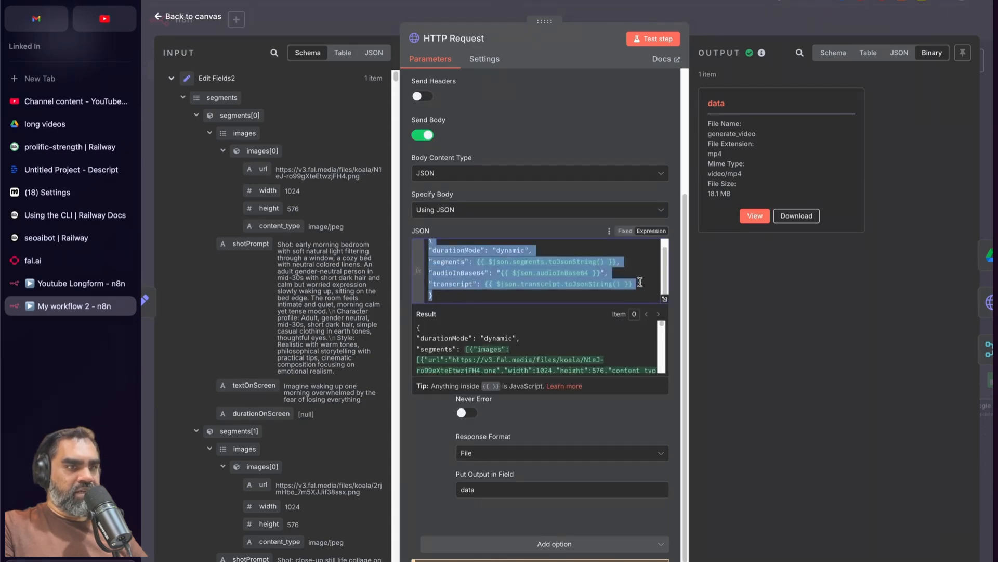
pyautogui.click(665, 298)
pyautogui.moveTo(683, 90); pyautogui.dragTo(852, 417)
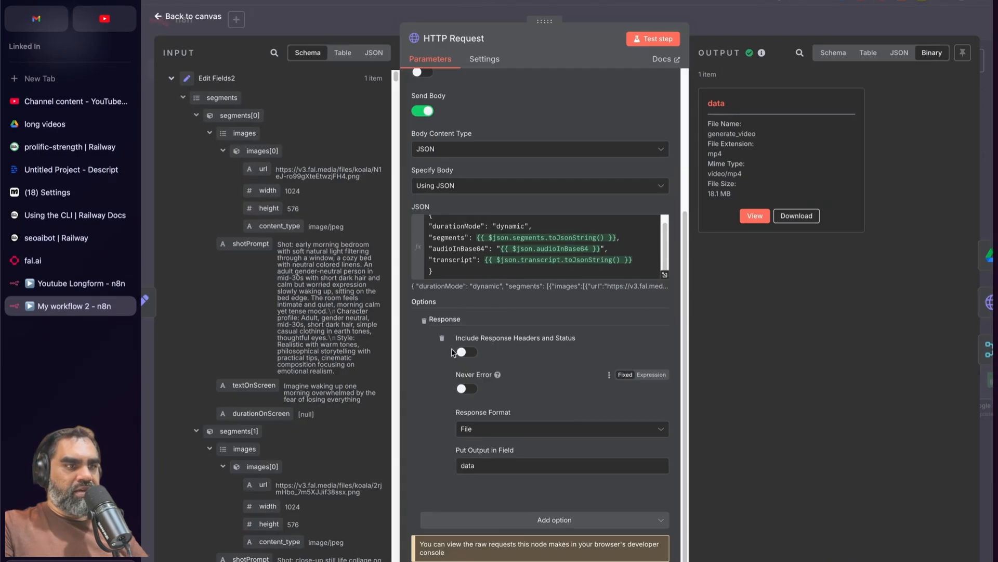
# - Examine the HTTP Request node's Response option, including its Response Format and Put Output in Field settings, and the other available options
pyautogui.moveTo(416, 316); pyautogui.dragTo(557, 486)
pyautogui.click(556, 489)
pyautogui.click(572, 521)
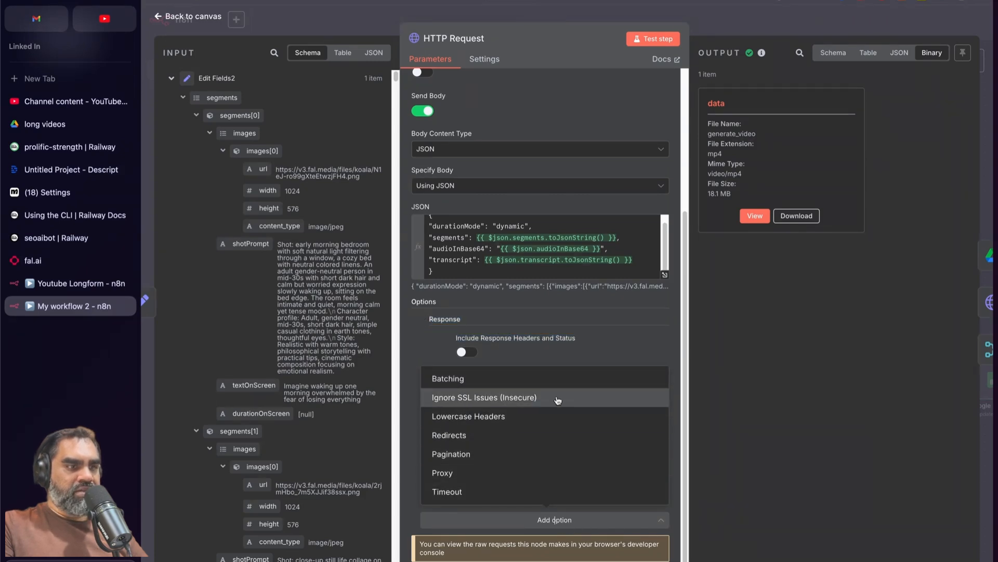
pyautogui.click(423, 339)
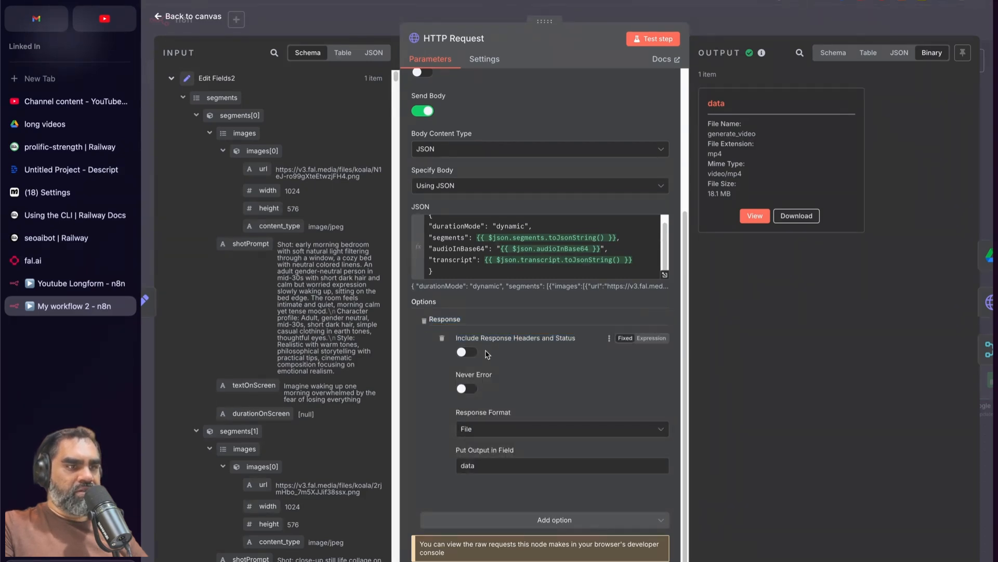
pyautogui.click(493, 432)
pyautogui.click(499, 475)
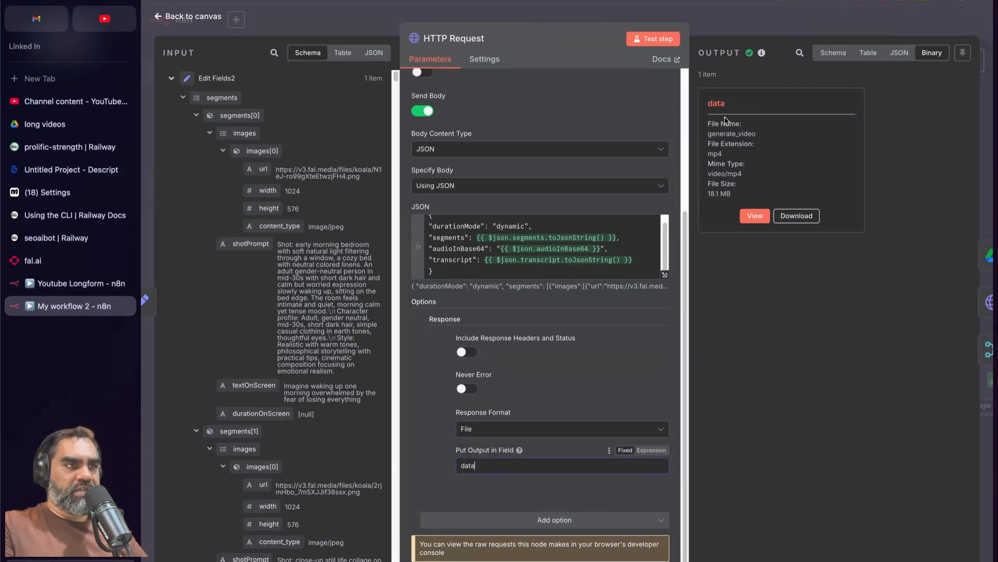
# - Close the HTTP Request node and briefly view the Google Drive upload node's settings
pyautogui.press('Escape')
pyautogui.hscroll(5, 681, 262)
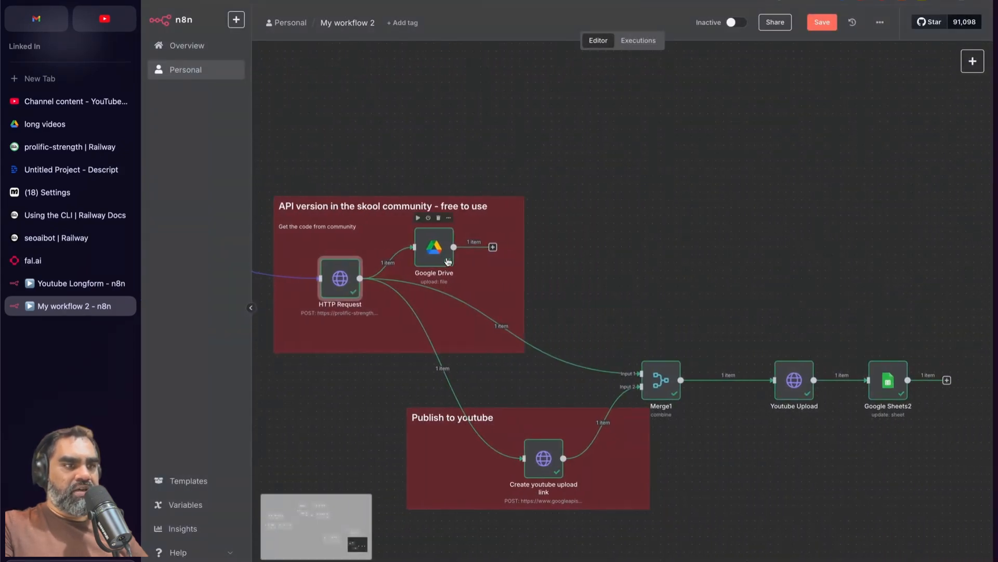
pyautogui.doubleClick(427, 254)
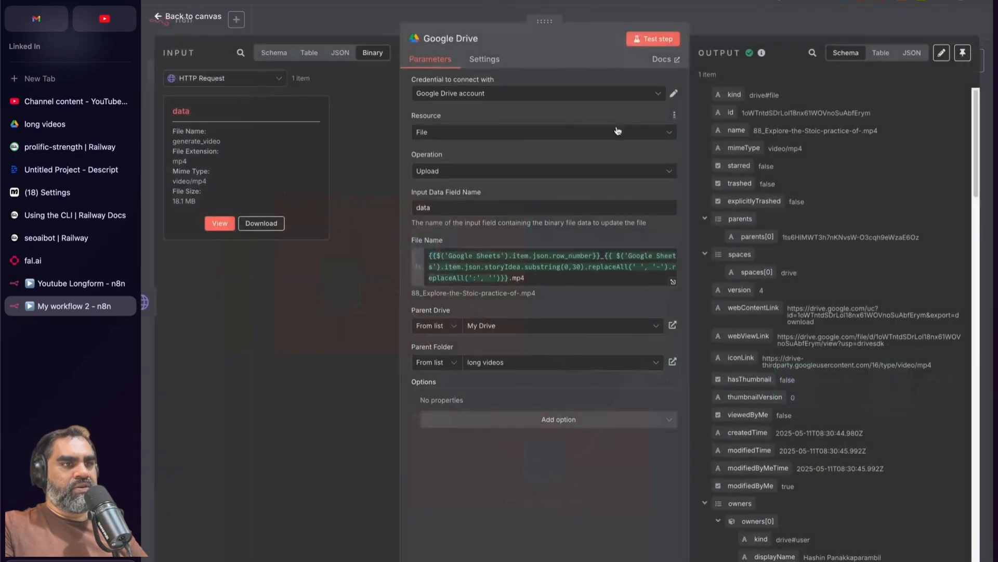
pyautogui.press('Escape')
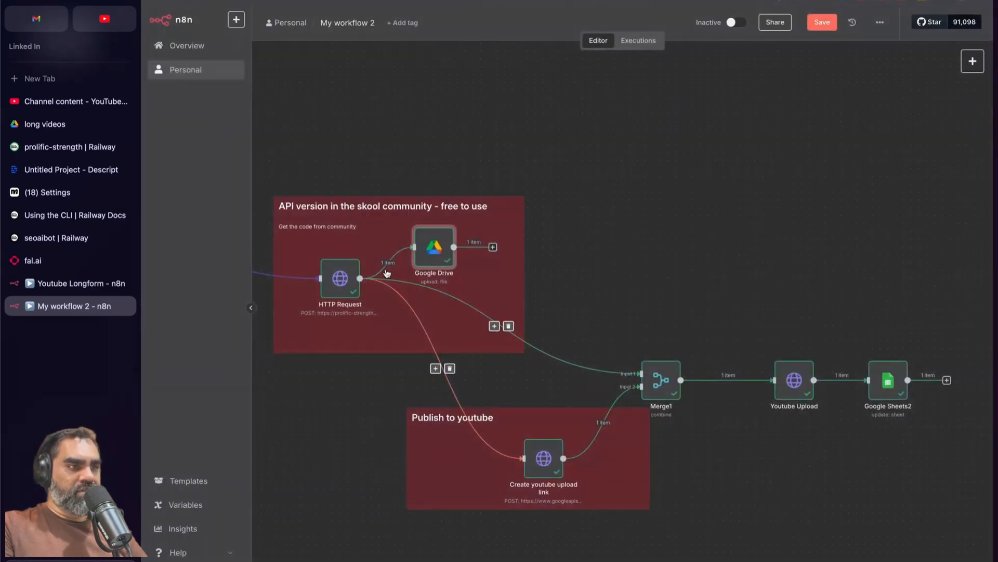
# - Open a new credential form from the Google Drive node, examine its Client ID and Client Secret fields, and close it without saving
pyautogui.click(381, 263)
pyautogui.write('drive')
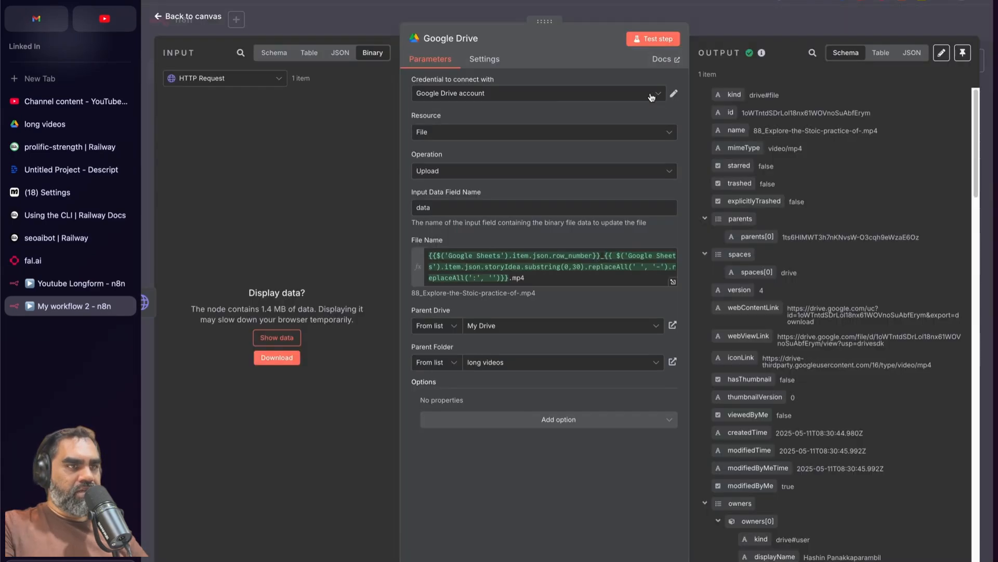
pyautogui.click(651, 97)
pyautogui.click(494, 148)
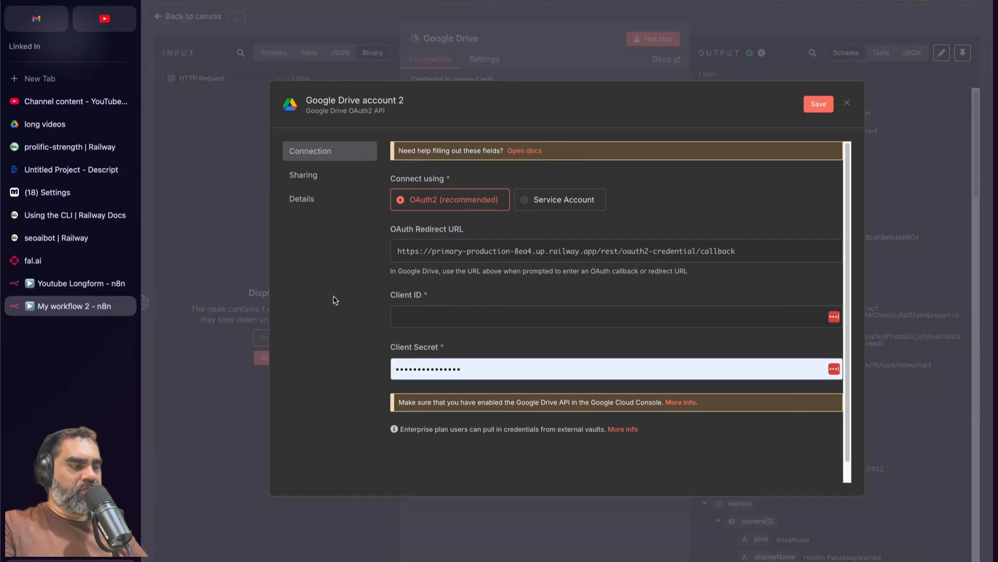
pyautogui.click(430, 313)
pyautogui.click(421, 364)
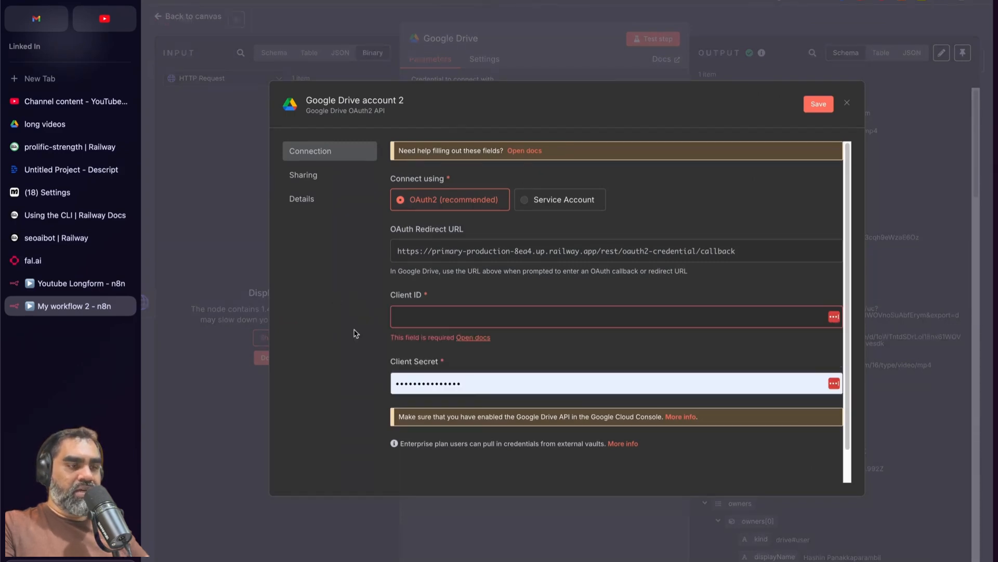
pyautogui.click(847, 103)
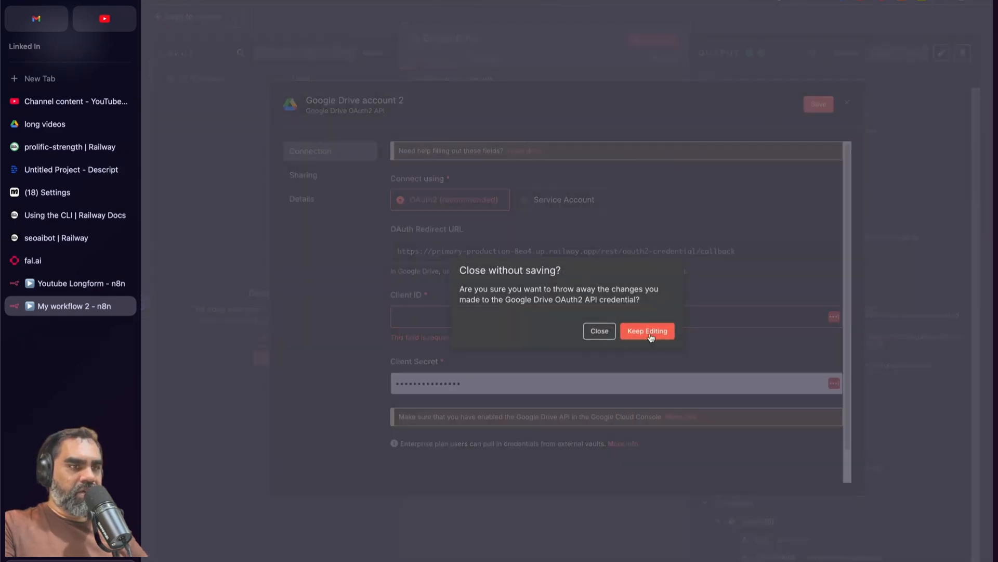
pyautogui.click(594, 333)
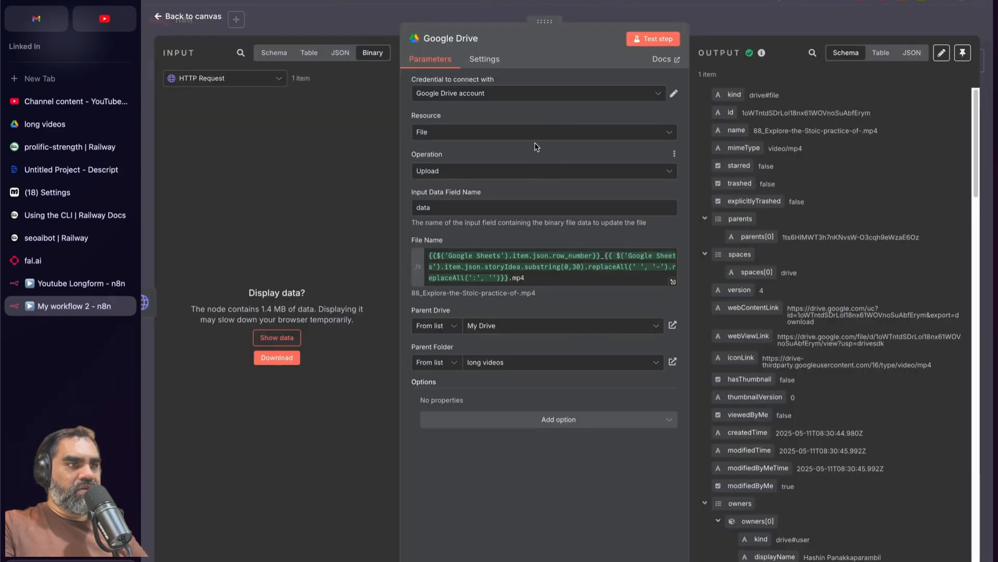
# - Examine the Google Drive node's Operation and Resource choices and its additional options
pyautogui.click(484, 172)
pyautogui.click(507, 167)
pyautogui.click(472, 130)
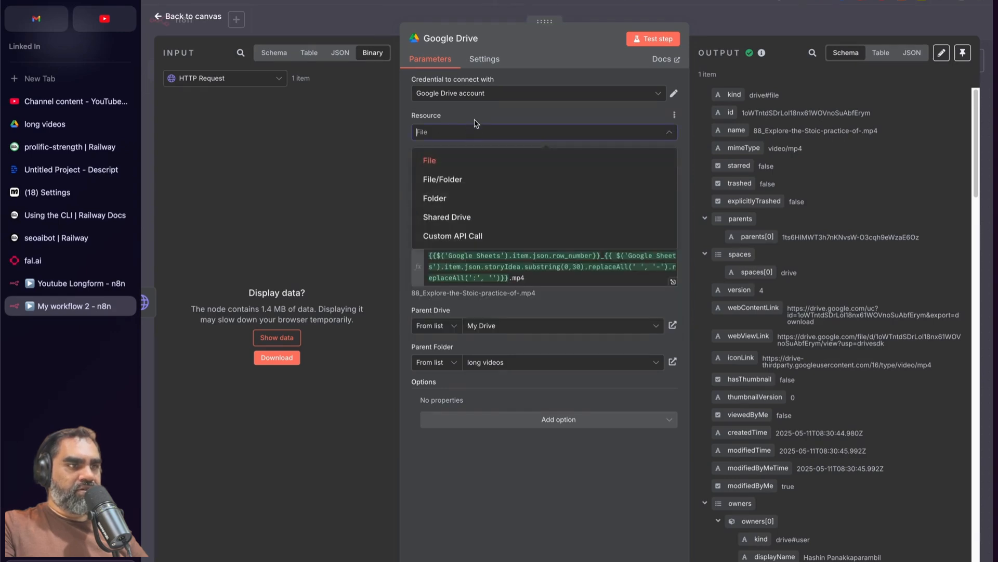
pyautogui.click(543, 419)
pyautogui.click(551, 416)
# - Compare the Google Drive node's Input Data Field Name with the binary data received from the HTTP Request node
pyautogui.doubleClick(426, 207)
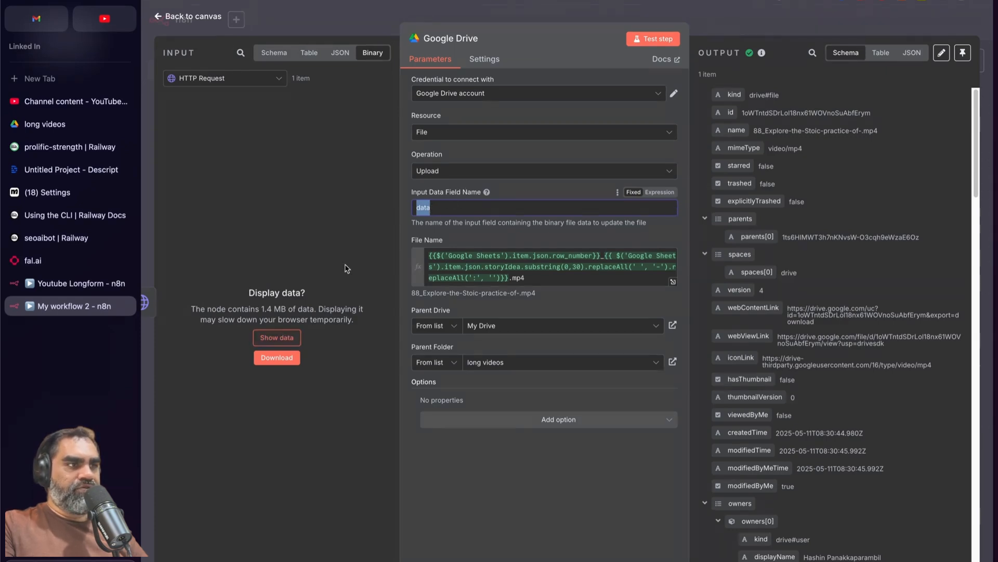
pyautogui.click(340, 52)
pyautogui.click(370, 54)
pyautogui.click(281, 337)
pyautogui.moveTo(197, 111); pyautogui.dragTo(238, 158)
pyautogui.click(217, 135)
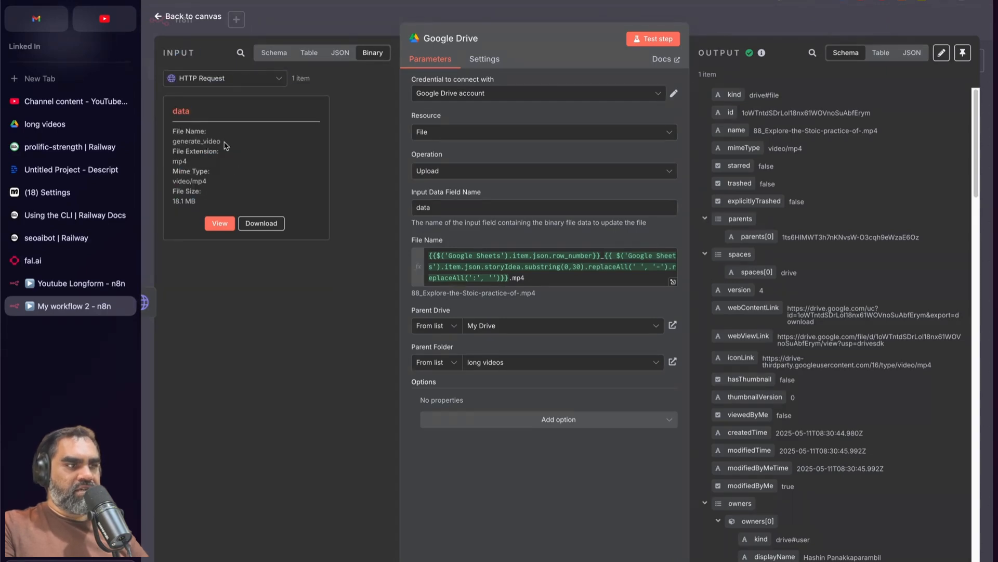
pyautogui.click(437, 208)
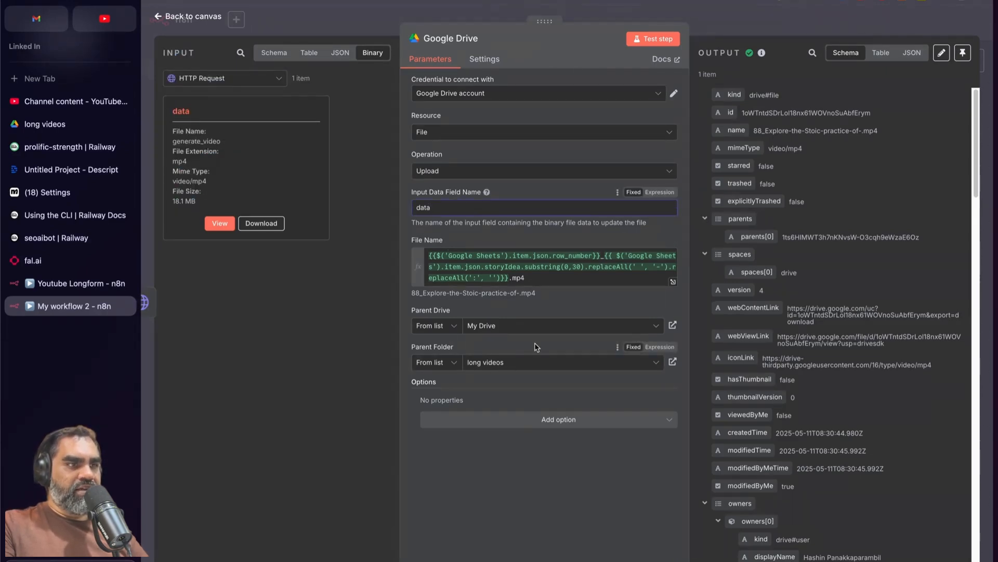
# - Inspect the Google Drive node's File Name expression, which combines the Google Sheets row_number and storyId​ea values
pyautogui.moveTo(510, 278); pyautogui.dragTo(432, 253)
pyautogui.doubleClick(581, 255)
pyautogui.doubleClick(491, 257)
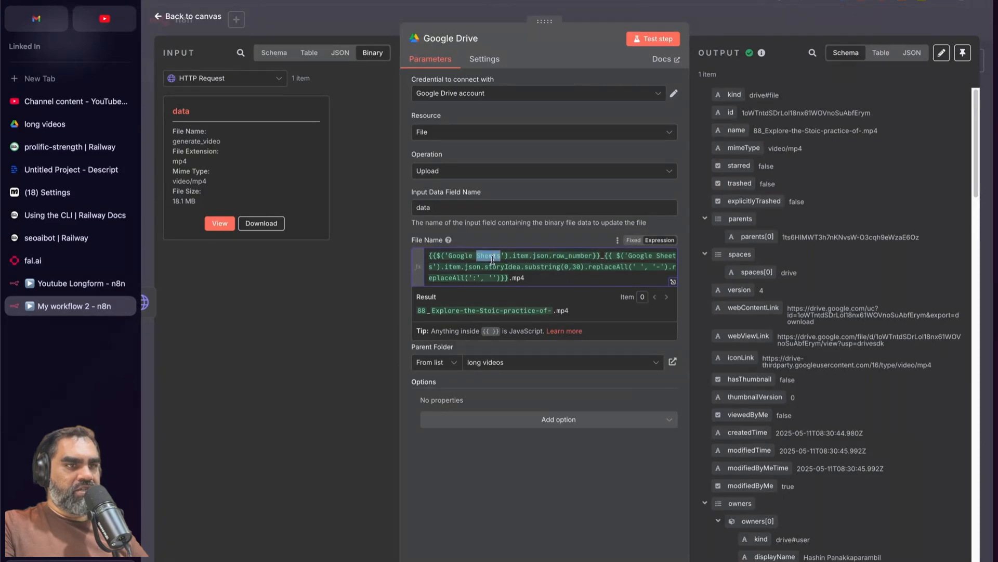
# - Expand the File Name expression and check row 88 of the Long Form Videos spreadsheet from its category to its status
pyautogui.click(671, 282)
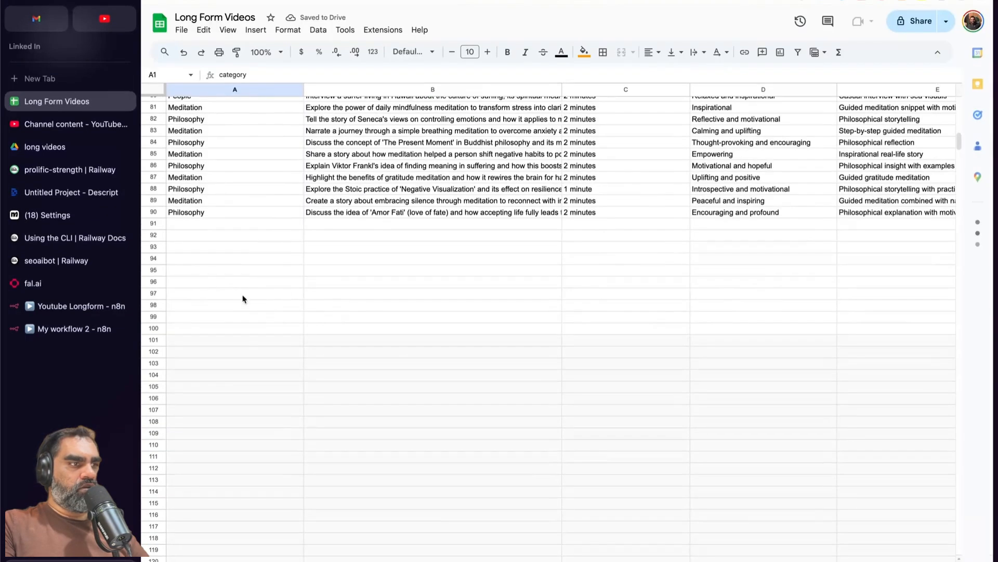
pyautogui.scroll(3, 208, 281)
pyautogui.click(195, 242)
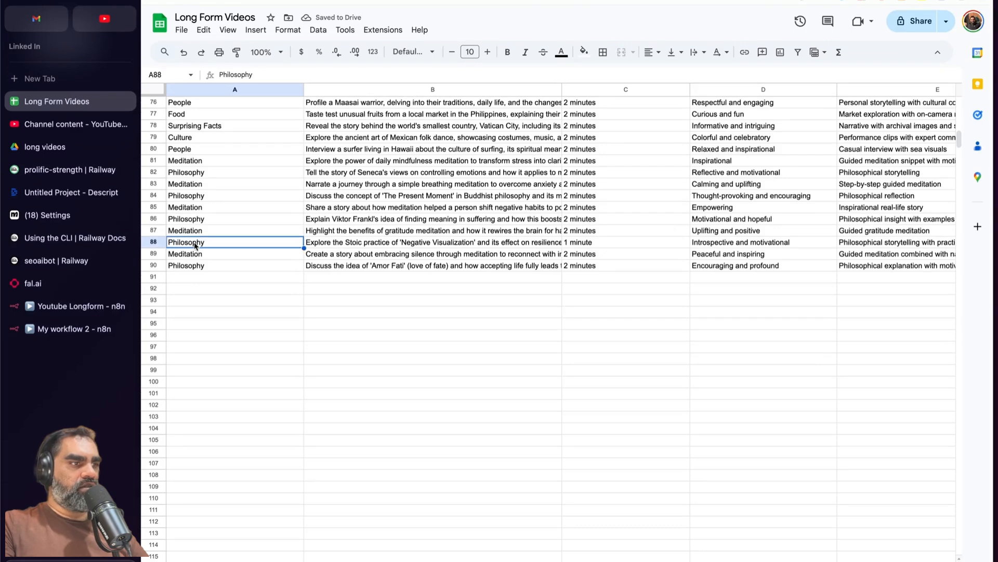
pyautogui.hotkey('ctrl', 'Right')
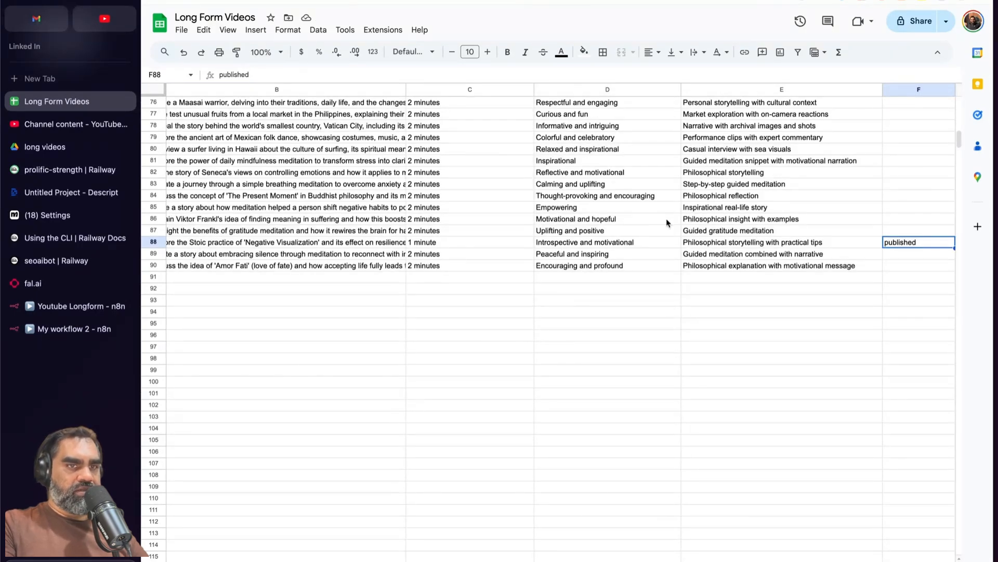
pyautogui.hotkey('ctrl', 'Left')
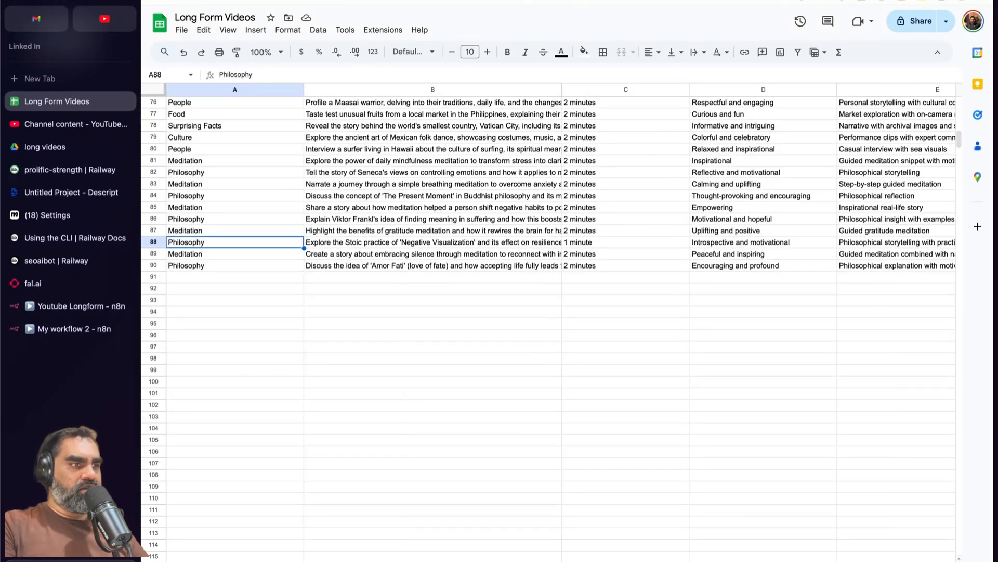
# - Read the full story idea text in cell B88 of the Long Form Videos spreadsheet
pyautogui.doubleClick(387, 243)
pyautogui.hotkey('ctrl', 'a')
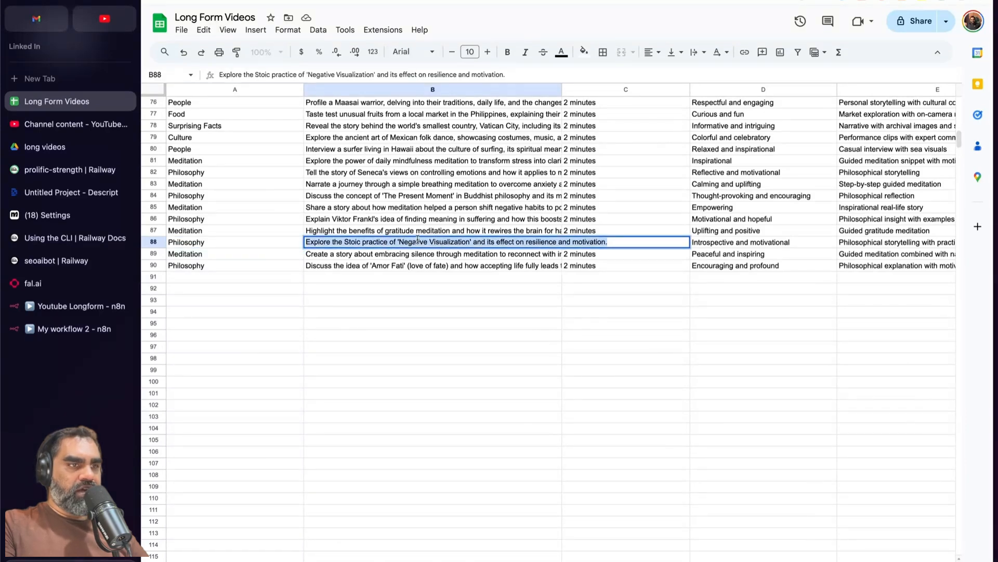
pyautogui.moveTo(417, 240); pyautogui.dragTo(489, 240)
pyautogui.click(543, 240)
pyautogui.moveTo(607, 240); pyautogui.dragTo(305, 242)
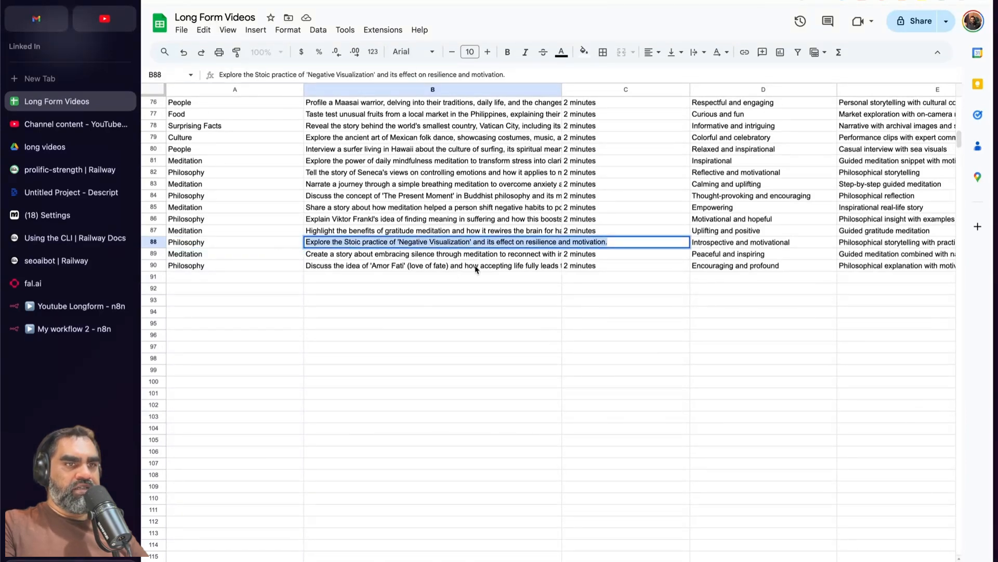
# - Switch back to My workflow 2, compare the File Name expression's result with the story idea, and close the expression editor
pyautogui.hotkey('ctrl', 'Tab')
pyautogui.moveTo(714, 100); pyautogui.dragTo(830, 95)
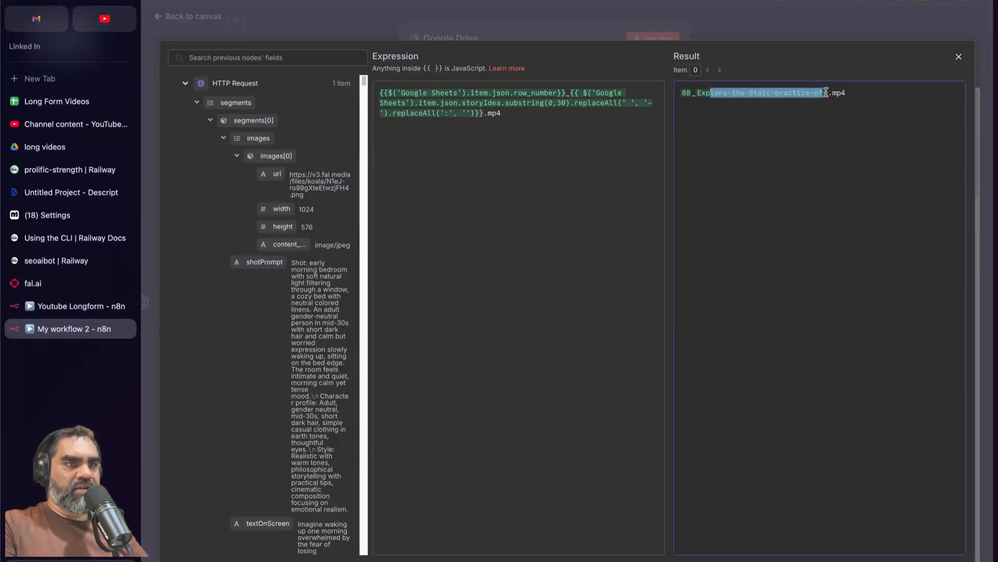
pyautogui.click(833, 95)
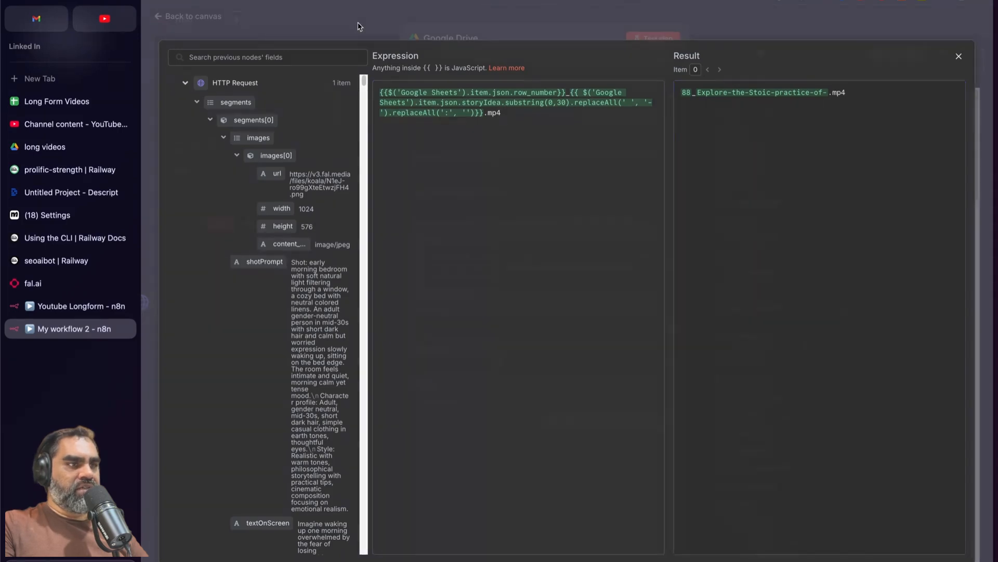
pyautogui.click(358, 26)
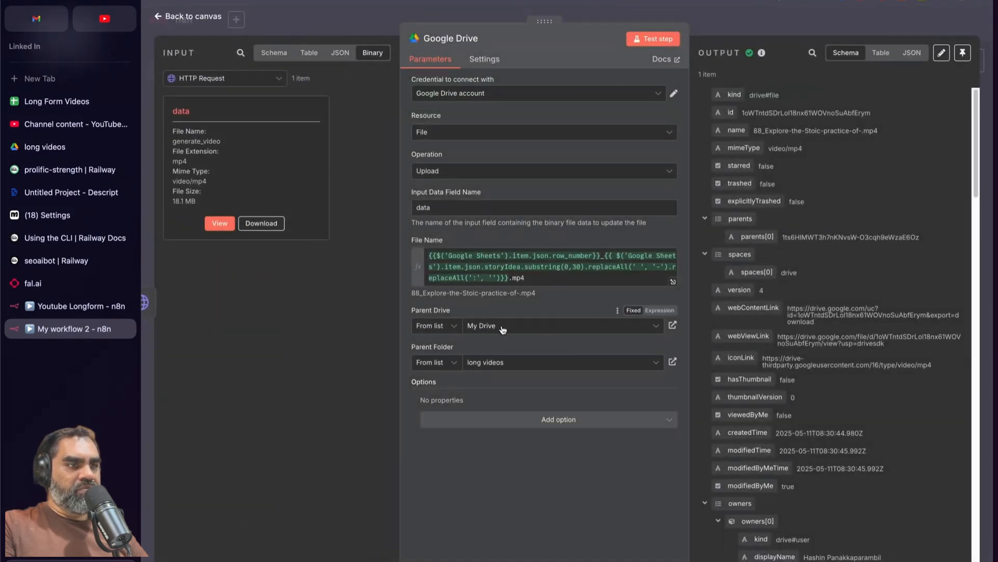
# - Check the Google Drive node's Parent Folder setting and return to the workflow canvas
pyautogui.click(501, 363)
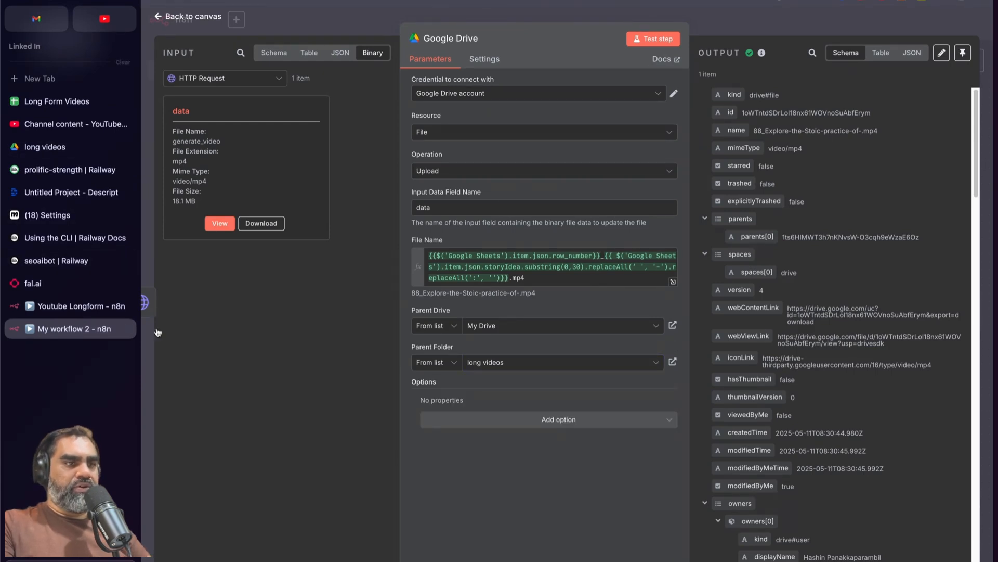
pyautogui.press('Escape')
pyautogui.moveTo(372, 268)
pyautogui.hscroll(-2, 523, 234)
pyautogui.scroll(-3, 523, 234)
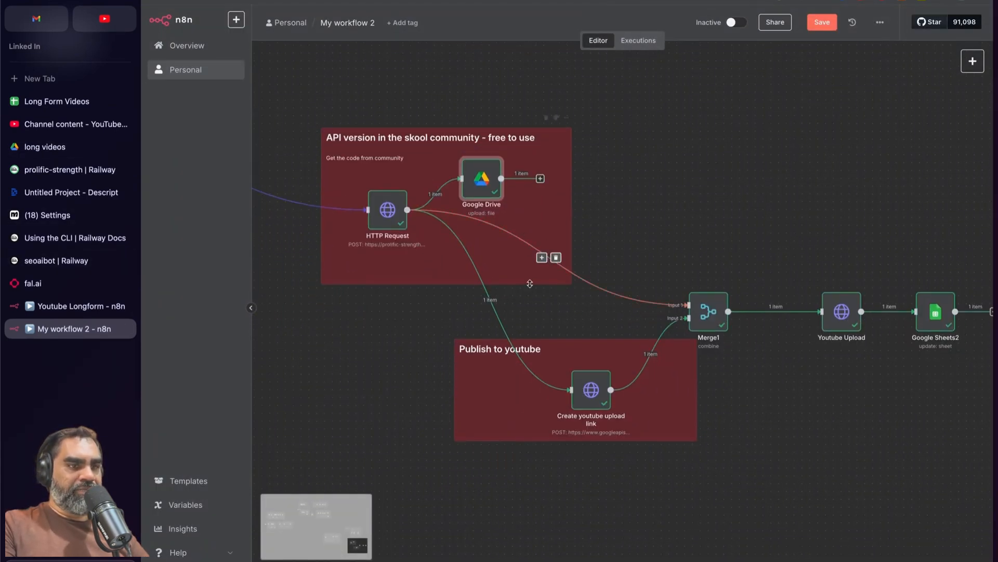
# - Open the Create youtube upload link node and inspect its full request URL, including the uploadType parameter
pyautogui.moveTo(601, 374)
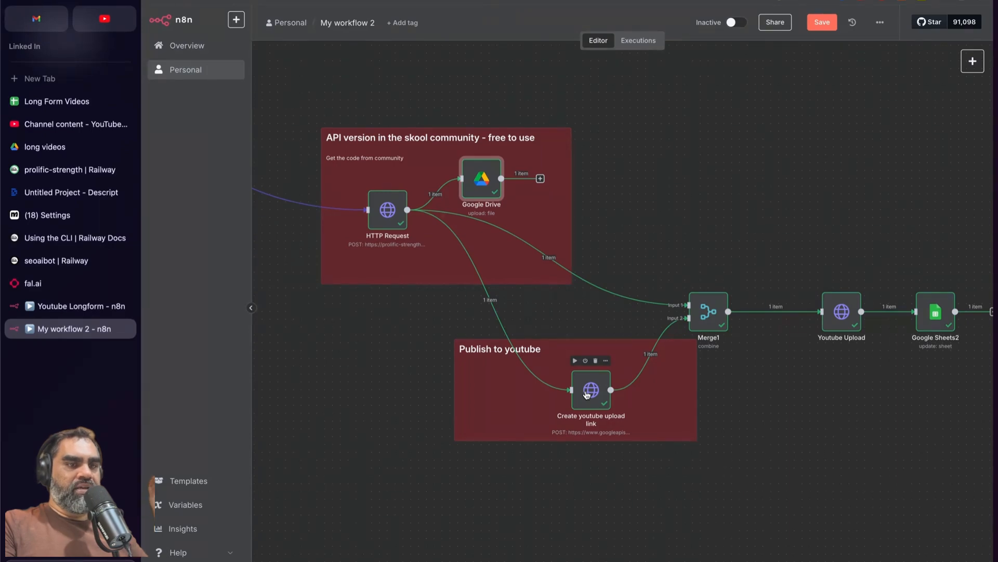
pyautogui.hscroll(2, 792, 378)
pyautogui.click(548, 395)
pyautogui.doubleClick(548, 394)
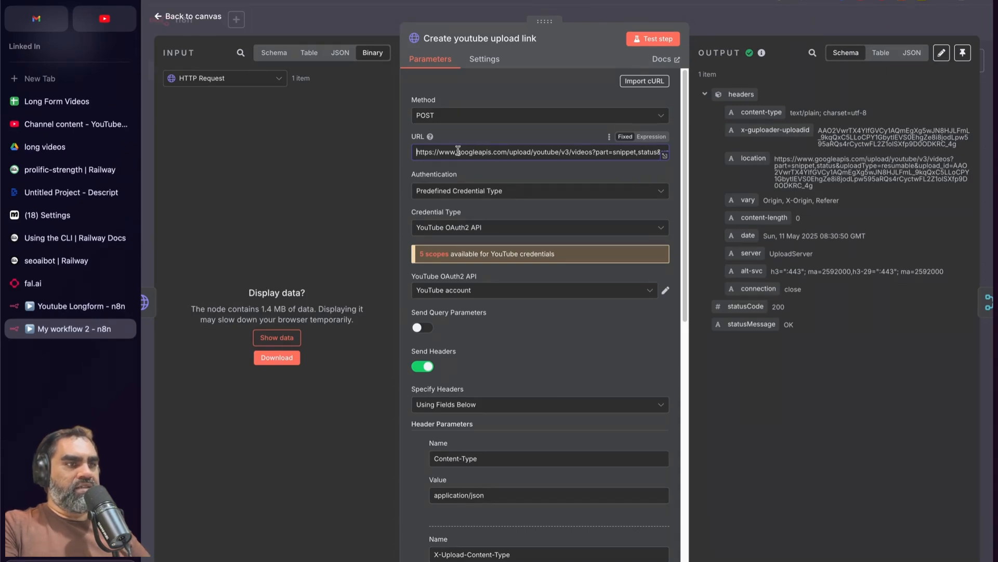
pyautogui.hotkey('ctrl', 'a')
pyautogui.click(498, 151)
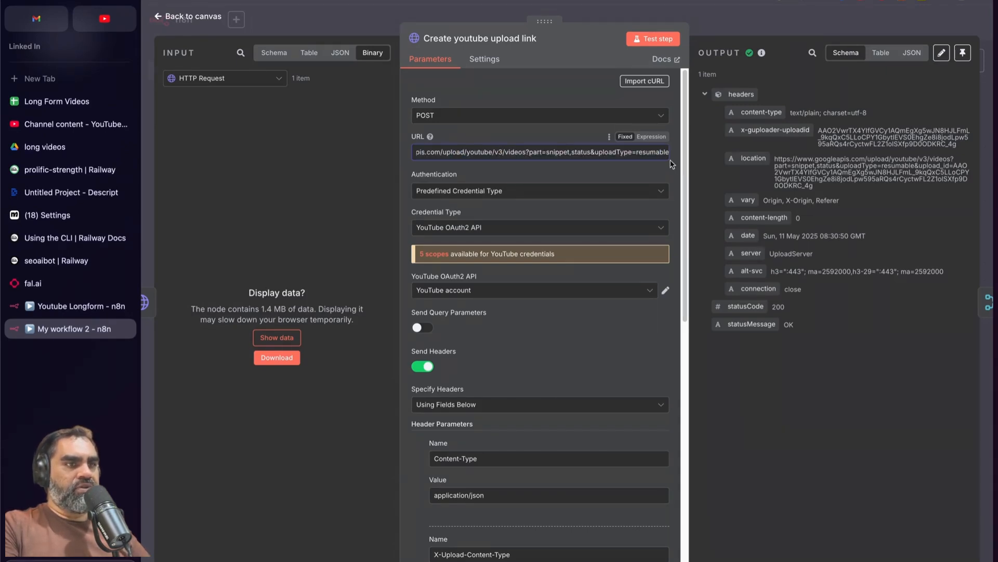
pyautogui.click(669, 159)
pyautogui.hotkey('ctrl', 'a')
pyautogui.click(426, 227)
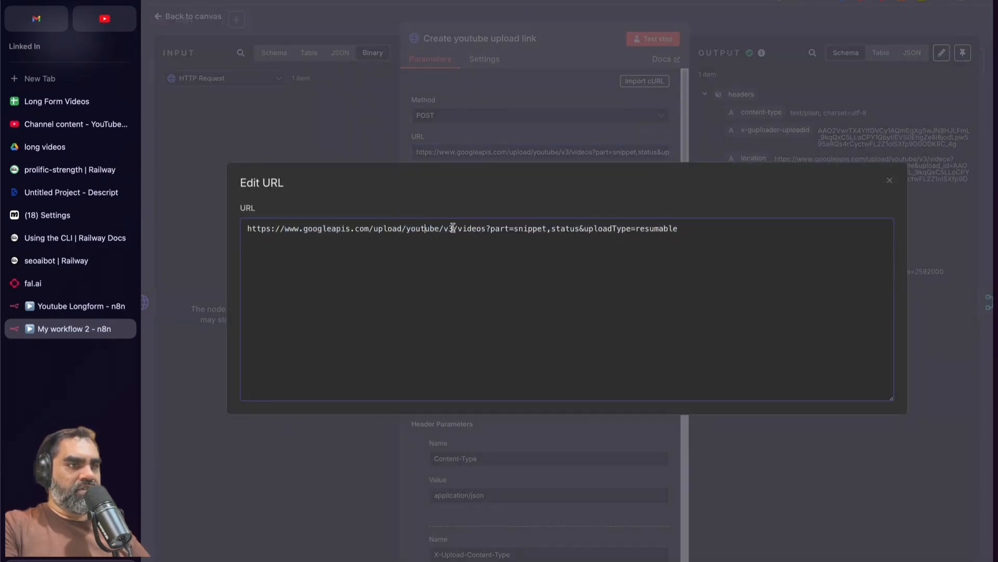
pyautogui.moveTo(579, 227); pyautogui.dragTo(629, 231)
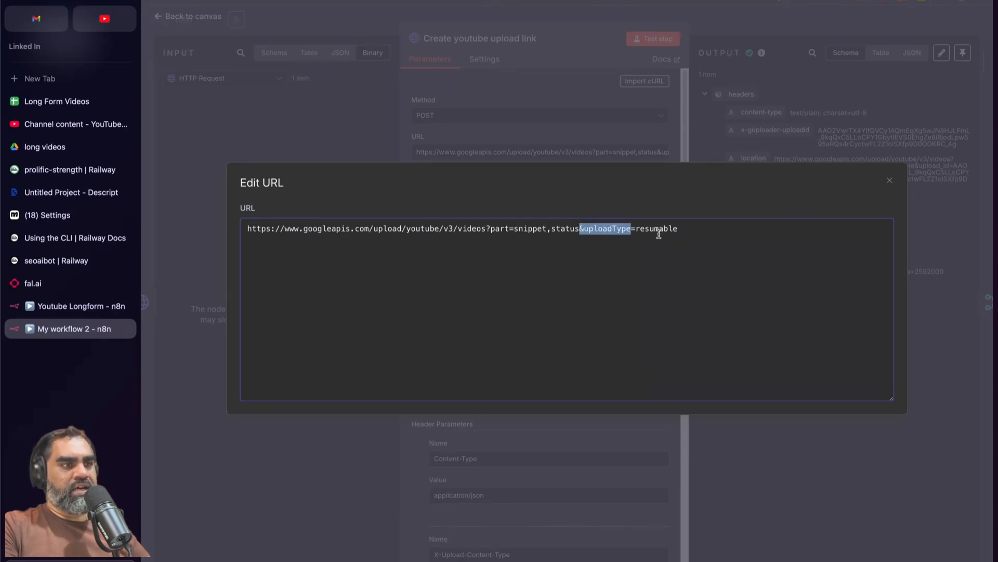
pyautogui.click(503, 127)
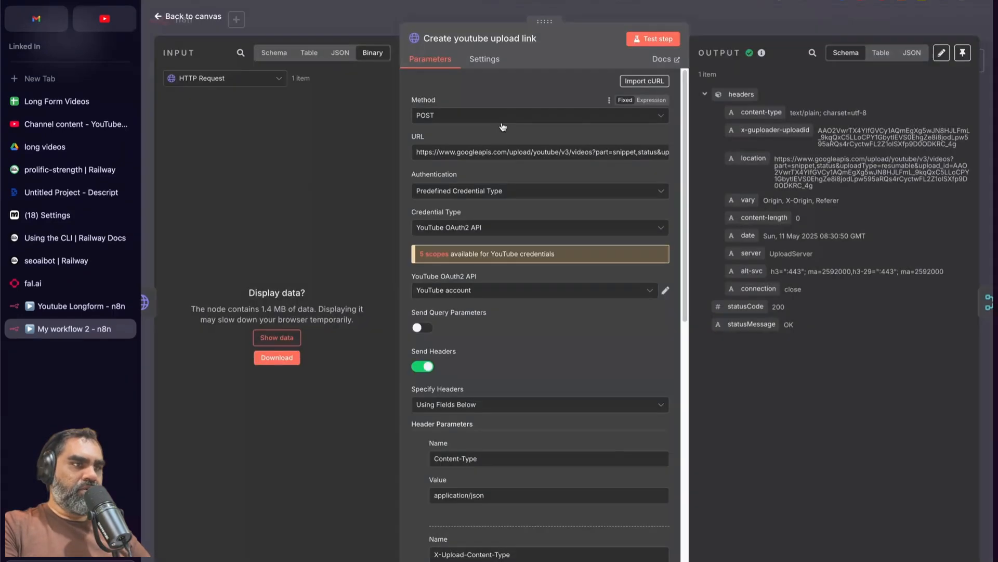
# - Examine the Credential Type choices and the Client ID and Client Secret fields of a new YouTube OAuth2 credential, closing it without saving
pyautogui.click(563, 229)
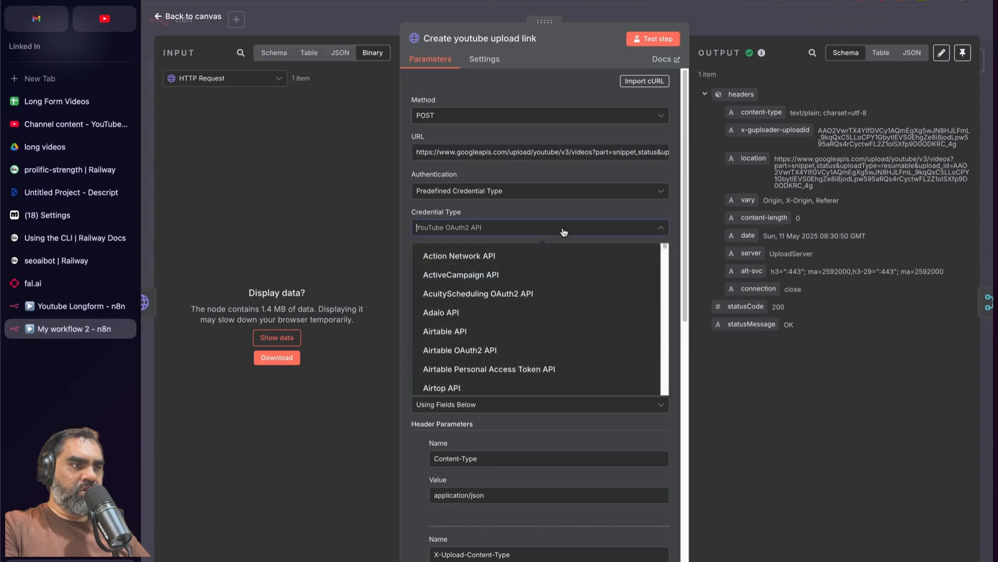
pyautogui.click(556, 212)
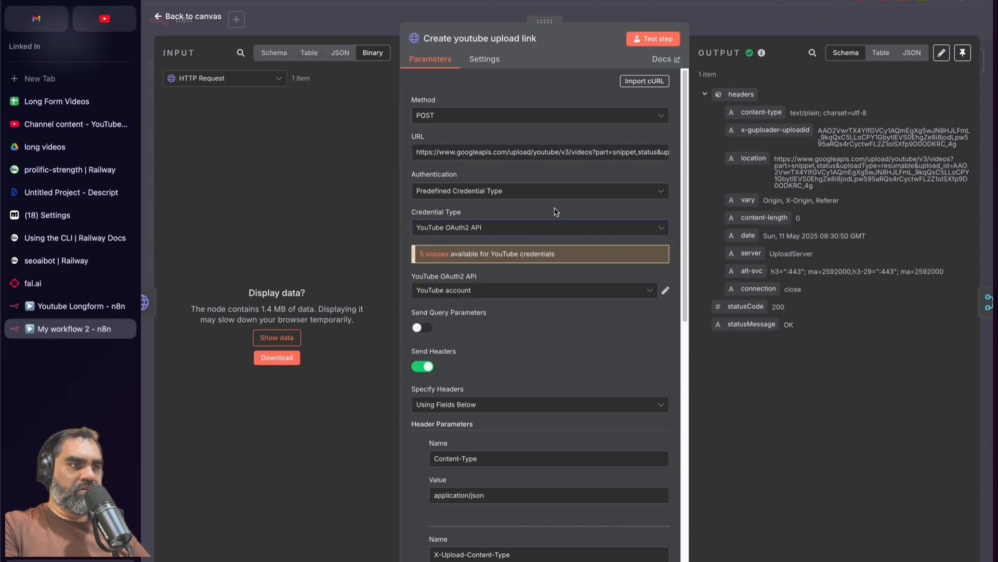
pyautogui.click(546, 296)
pyautogui.click(554, 348)
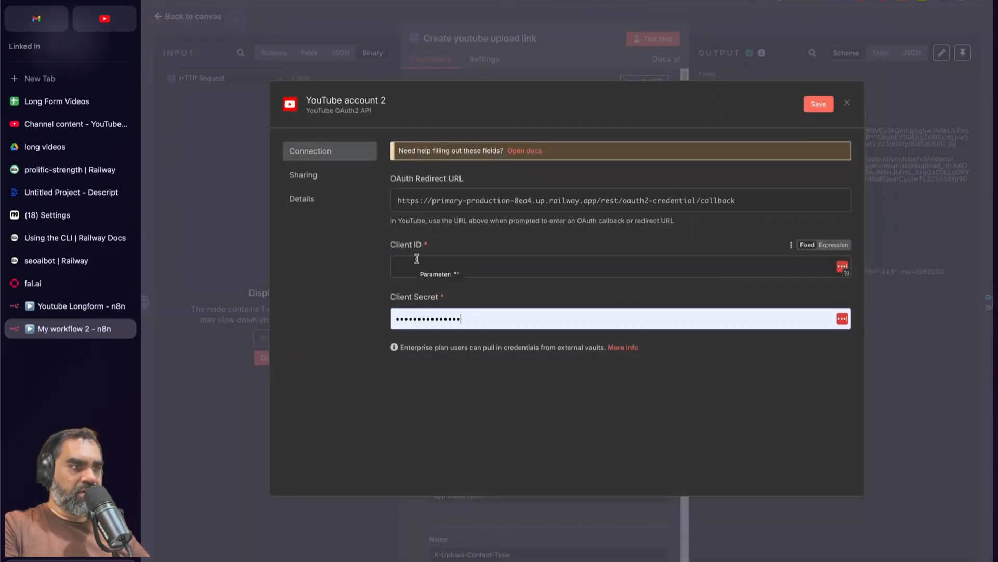
pyautogui.click(847, 103)
pyautogui.click(598, 329)
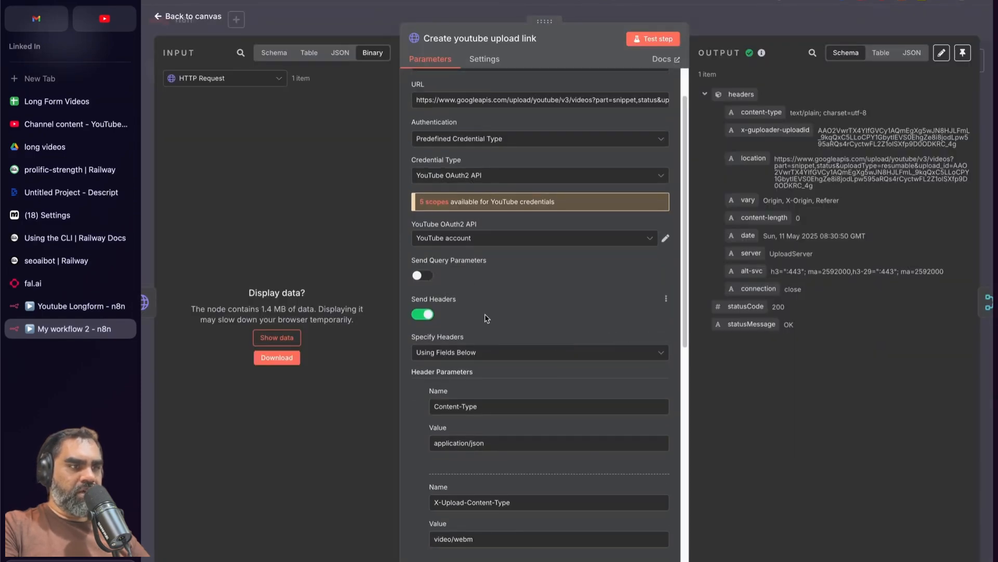
# - Examine the Create youtube upload link node's header parameters, including X-Upload-Content-Type, and its body content type settings
pyautogui.scroll(-2, 486, 318)
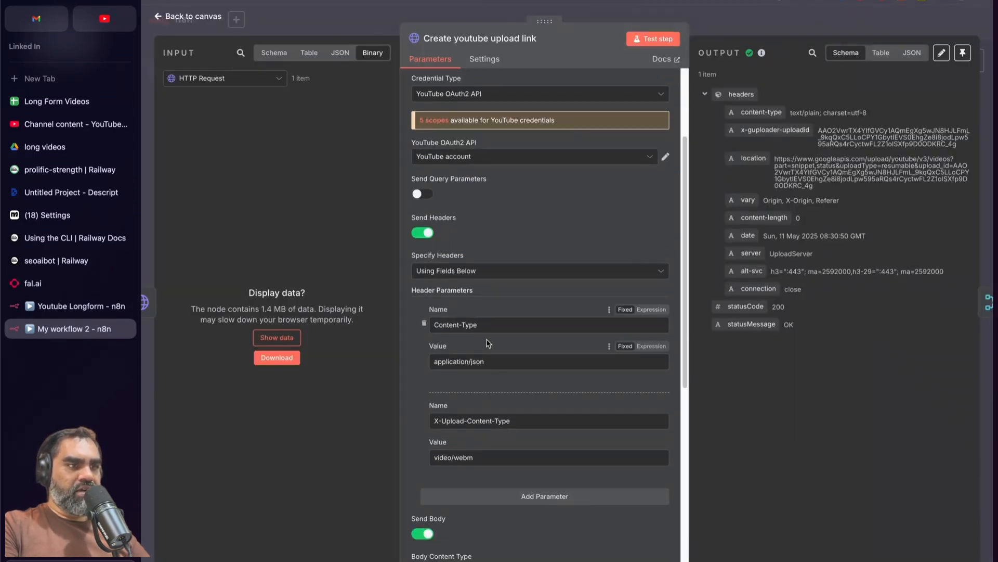
pyautogui.scroll(-1, 468, 364)
pyautogui.click(479, 397)
pyautogui.scroll(-3, 520, 364)
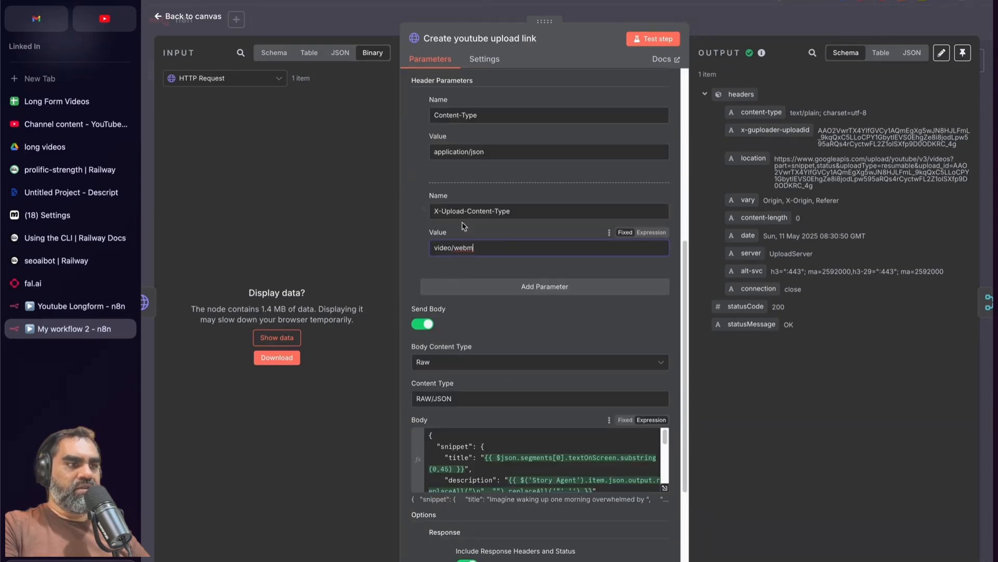
pyautogui.scroll(-1, 529, 348)
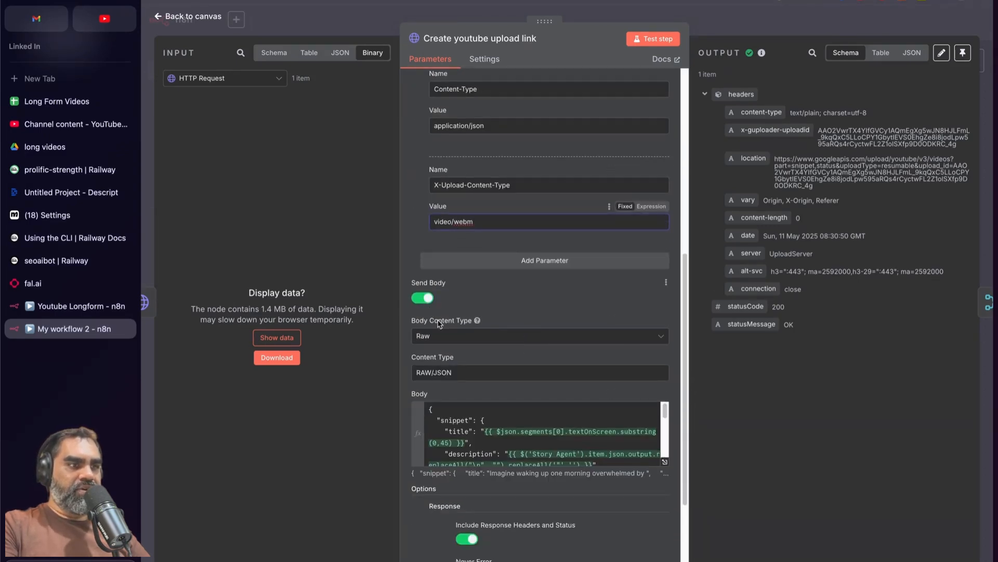
pyautogui.scroll(-3, 477, 345)
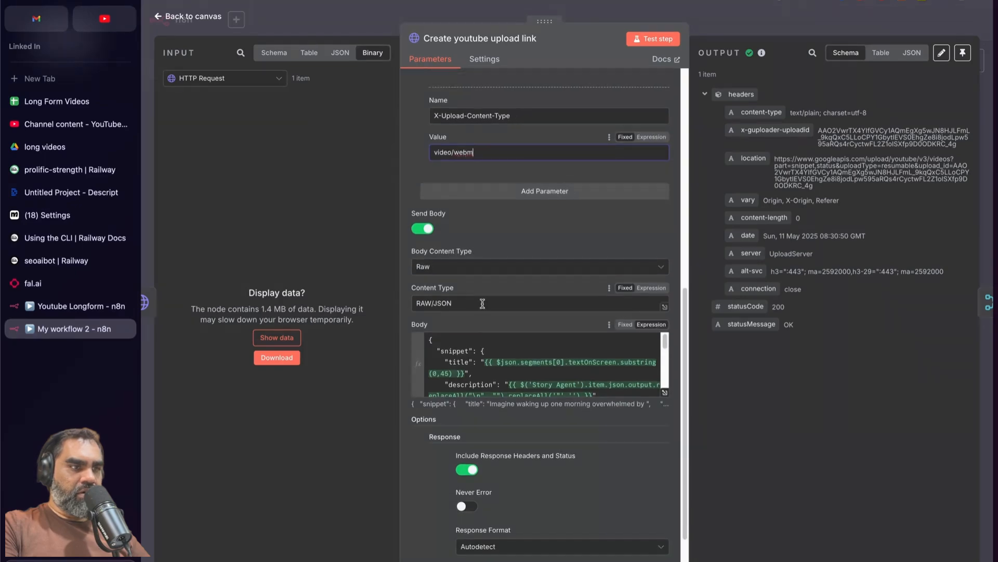
# - Expand the Body expression and examine the resulting YouTube metadata, including title, description, tags, default language and privacyStatus
pyautogui.click(664, 393)
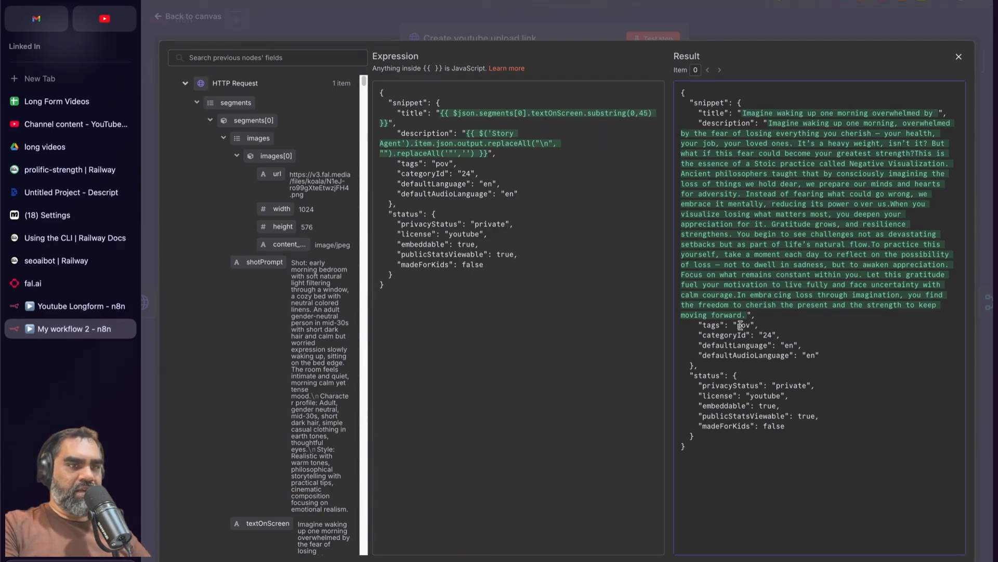
pyautogui.click(771, 351)
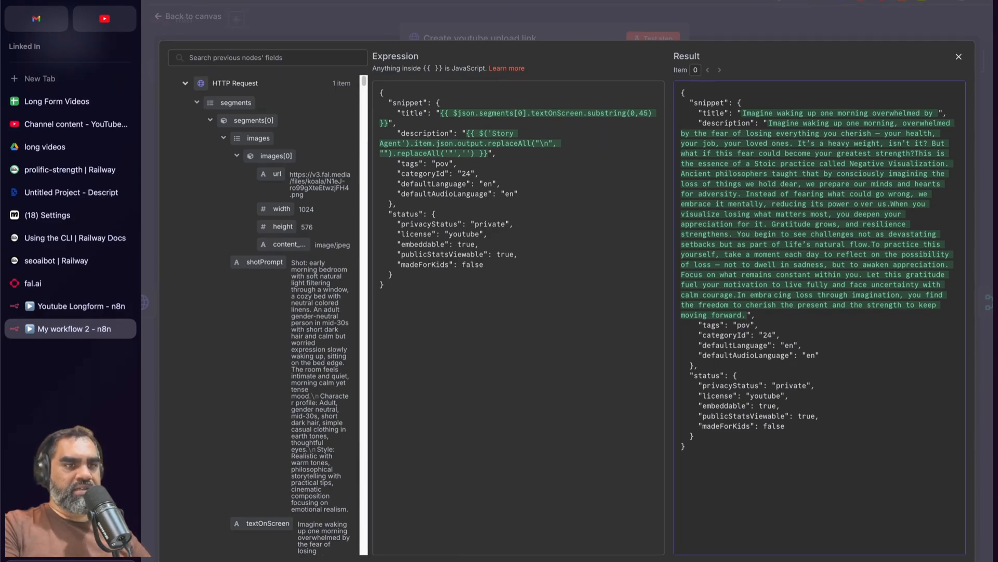
pyautogui.doubleClick(789, 346)
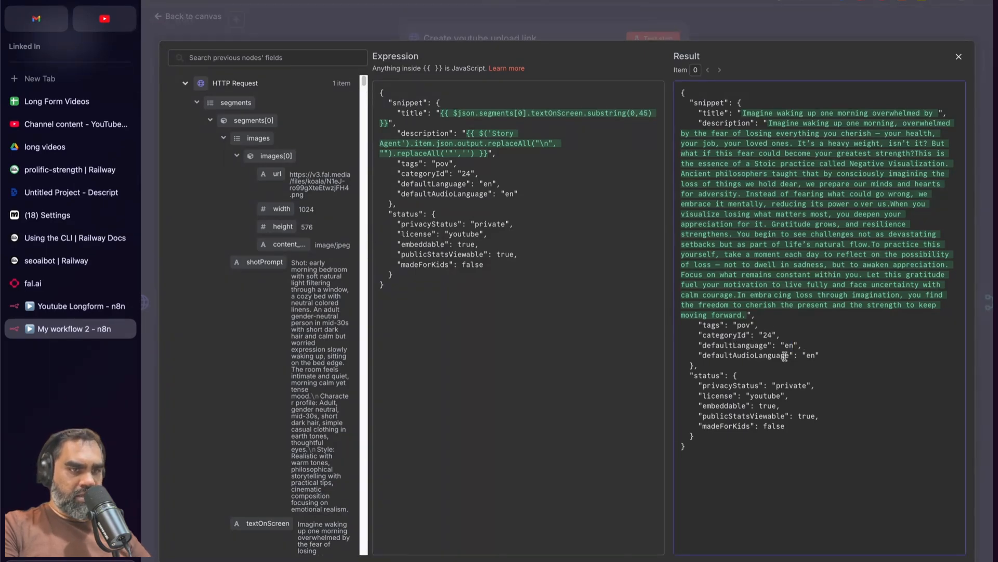
pyautogui.doubleClick(789, 385)
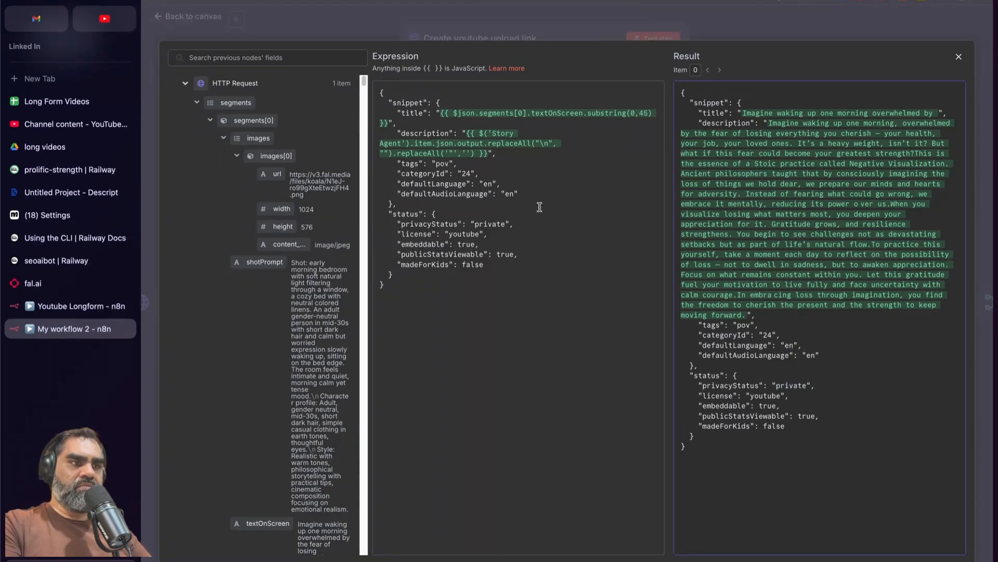
# - Try replacing the privacyStatus value in the Body expression and check the madeForKids setting before closing the expression editor
pyautogui.doubleClick(483, 224)
pyautogui.write('pu')
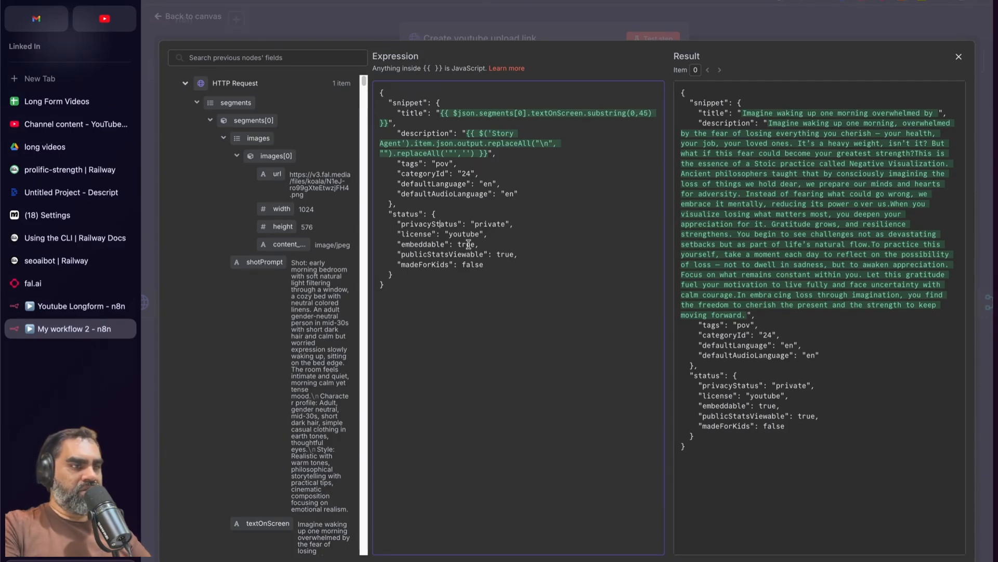
pyautogui.doubleClick(472, 265)
pyautogui.click(493, 38)
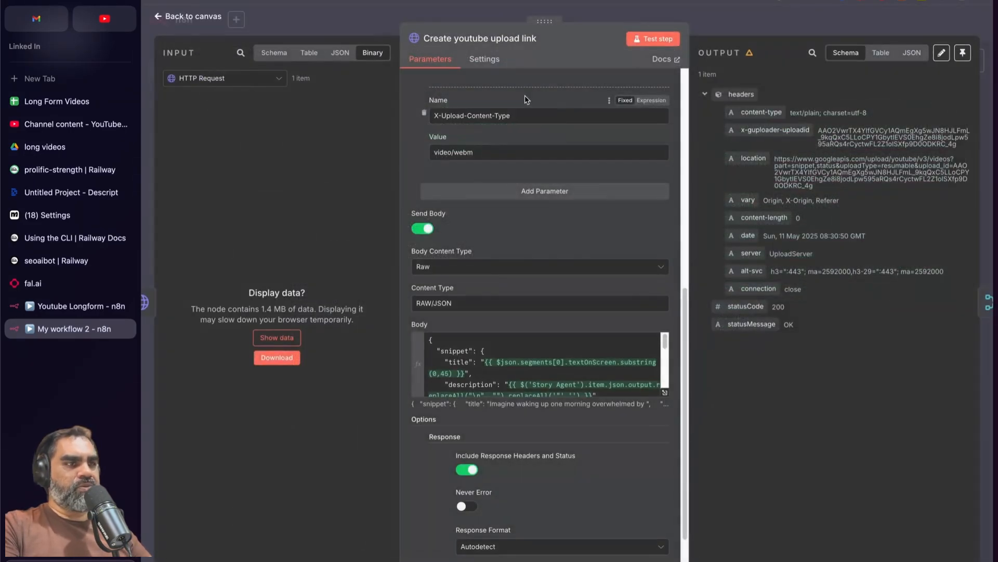
# - Examine the Create youtube upload link node's response options and output location URL, close the node, and select the Merge1 node
pyautogui.scroll(-2, 550, 204)
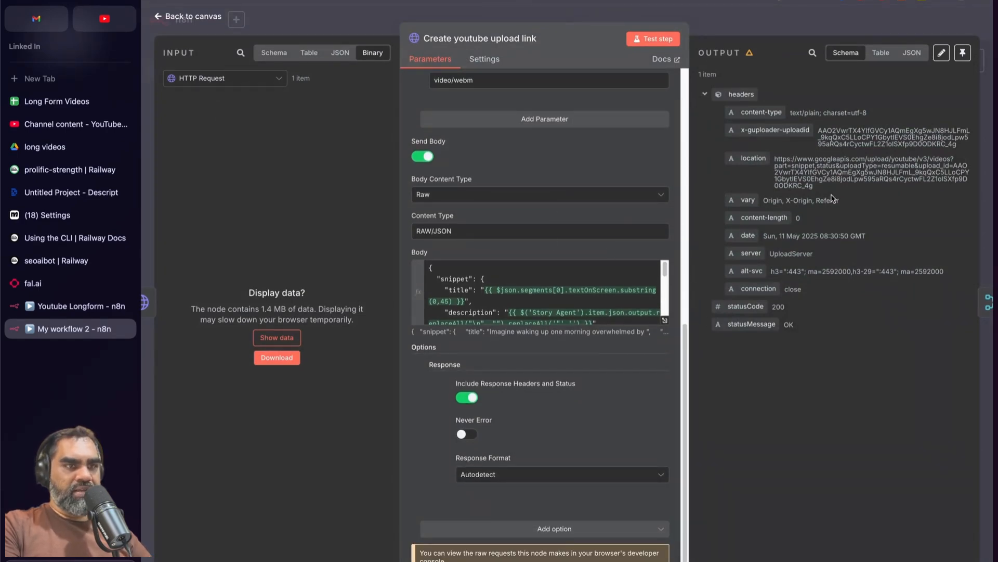
pyautogui.moveTo(775, 158); pyautogui.dragTo(814, 190)
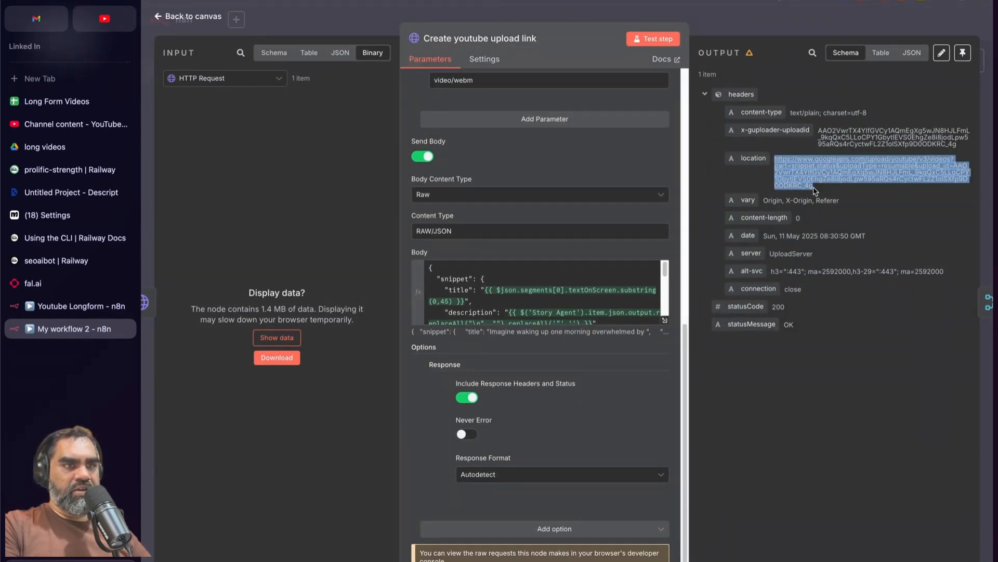
pyautogui.press('Escape')
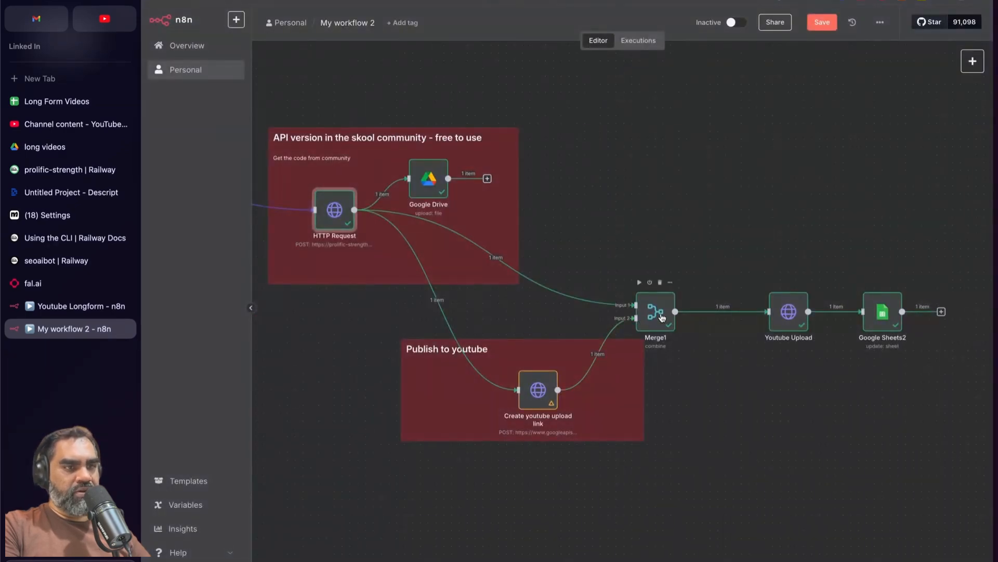
pyautogui.click(662, 317)
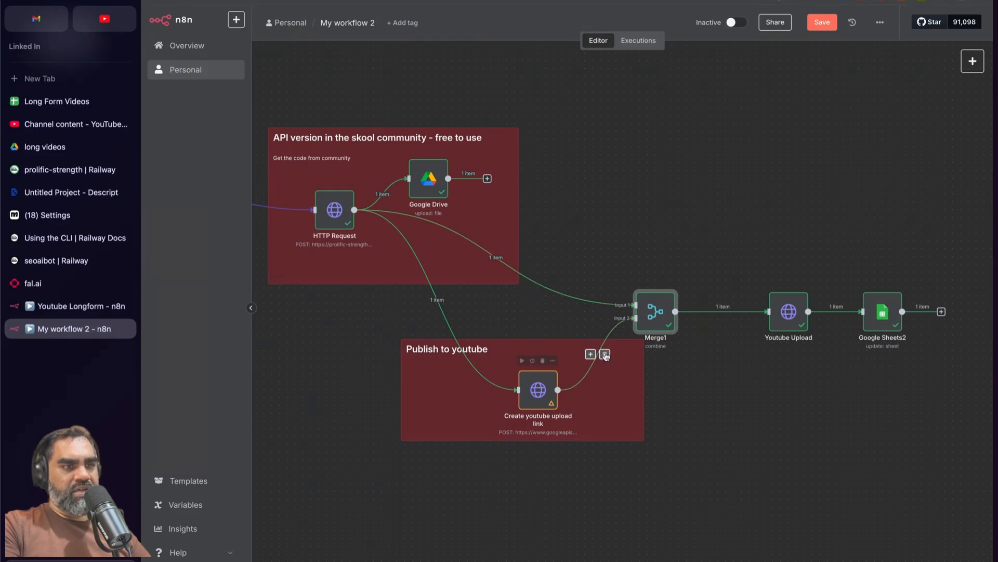
# - Check the Youtube Upload node's binary video input from Merge1 and return to the workflow canvas
pyautogui.click(799, 322)
pyautogui.doubleClick(799, 322)
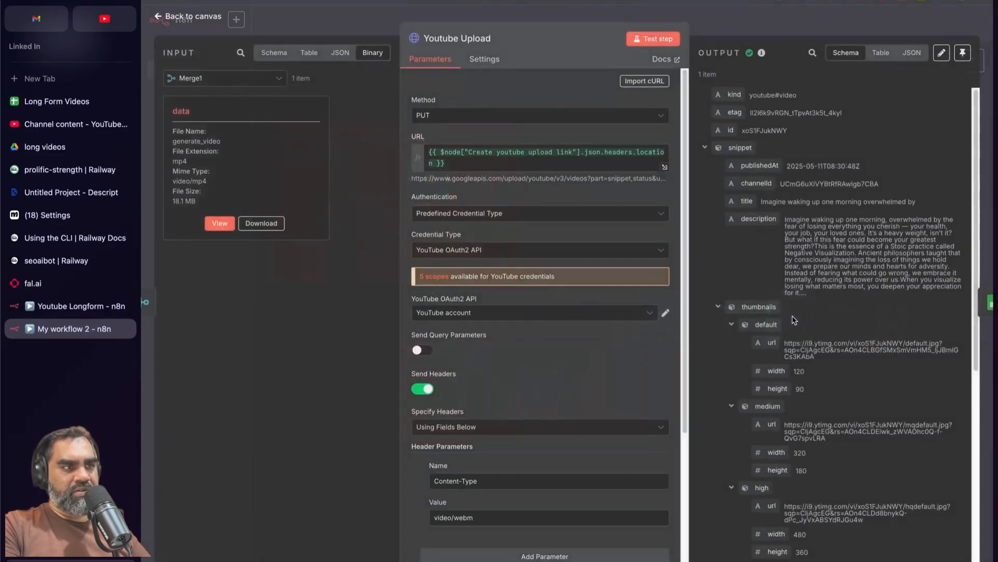
pyautogui.press('Escape')
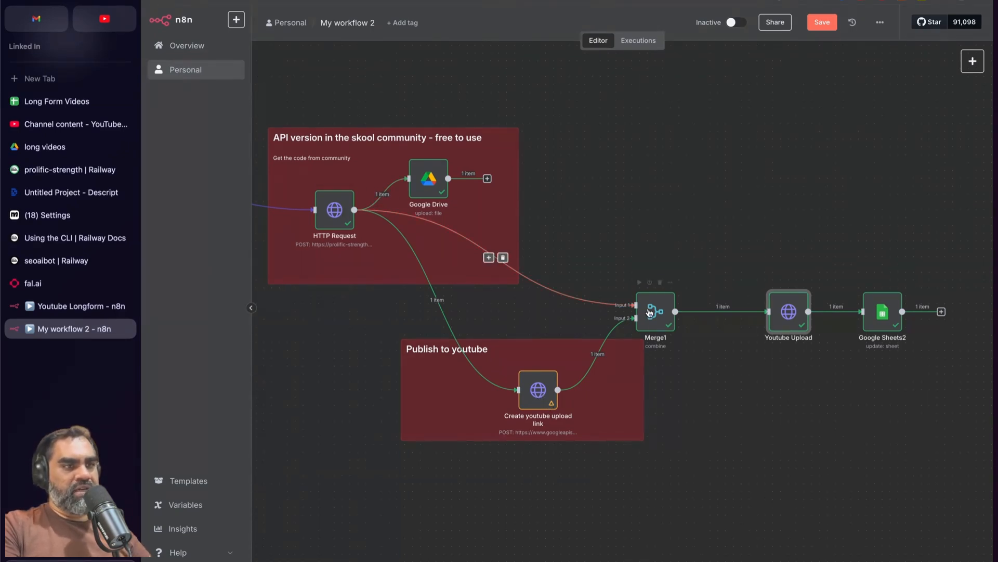
pyautogui.doubleClick(795, 316)
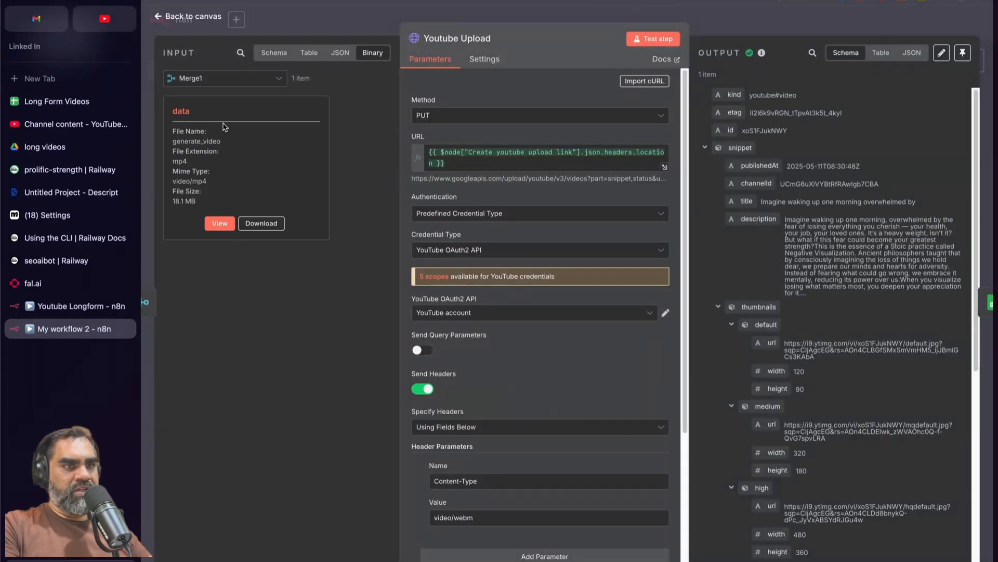
pyautogui.press('Escape')
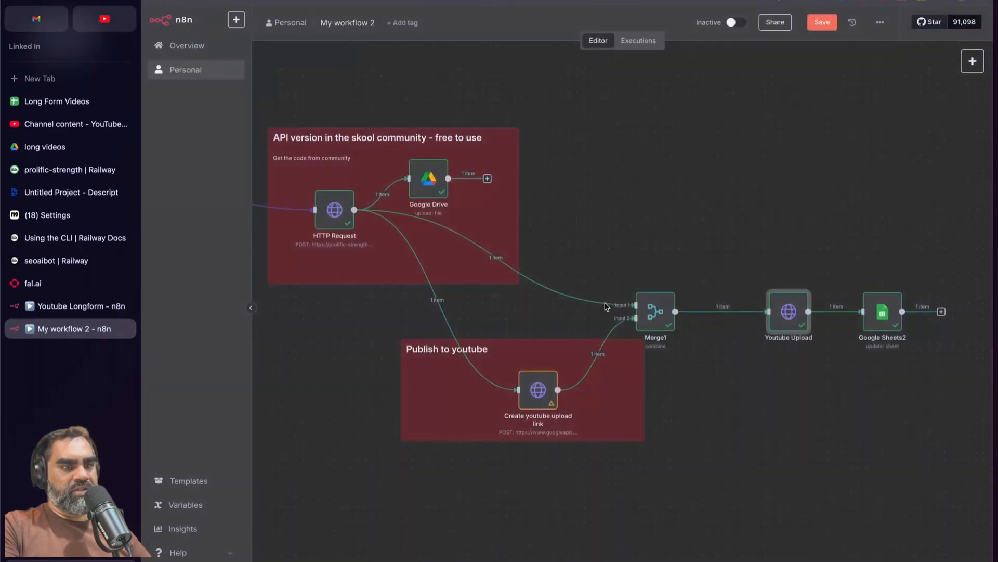
# - Expand the Youtube Upload node's URL expression and compare it with the location header output by Create youtube upload link
pyautogui.doubleClick(788, 317)
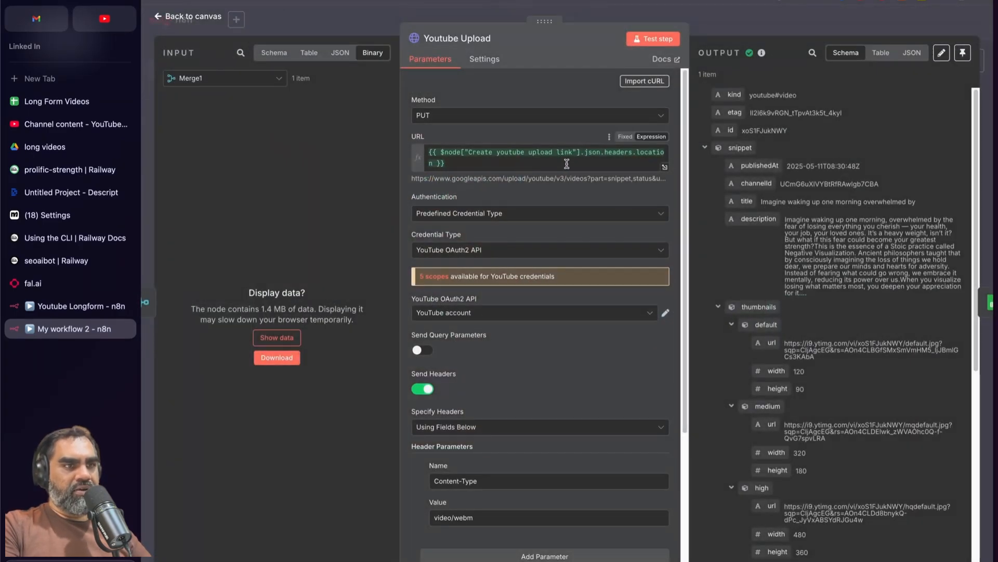
pyautogui.click(566, 164)
pyautogui.click(665, 166)
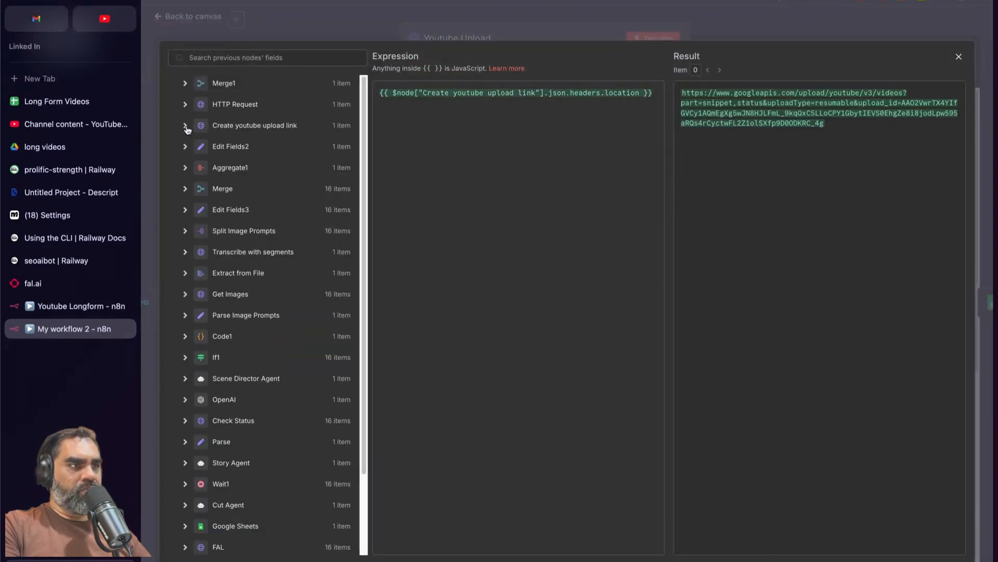
pyautogui.click(185, 126)
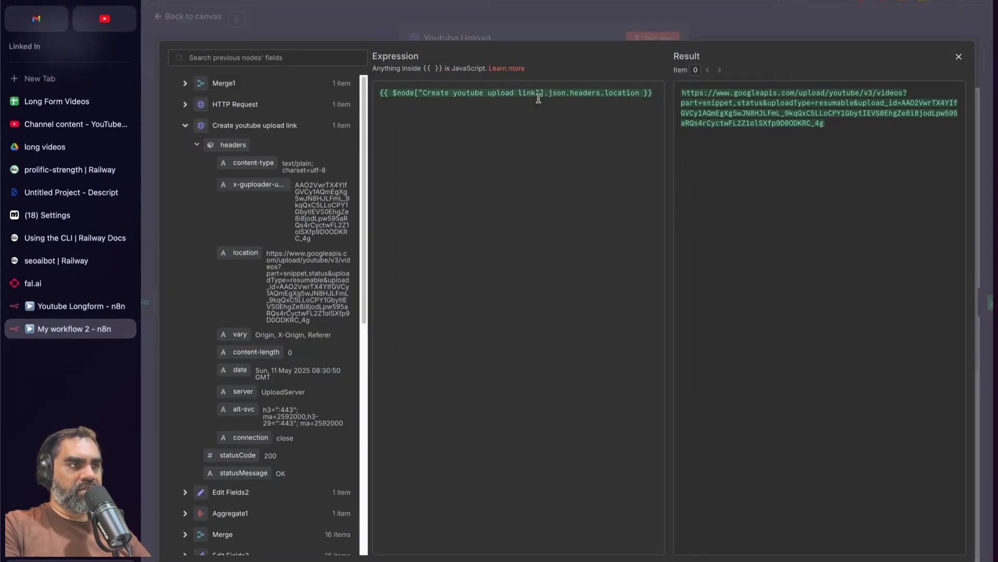
pyautogui.click(657, 93)
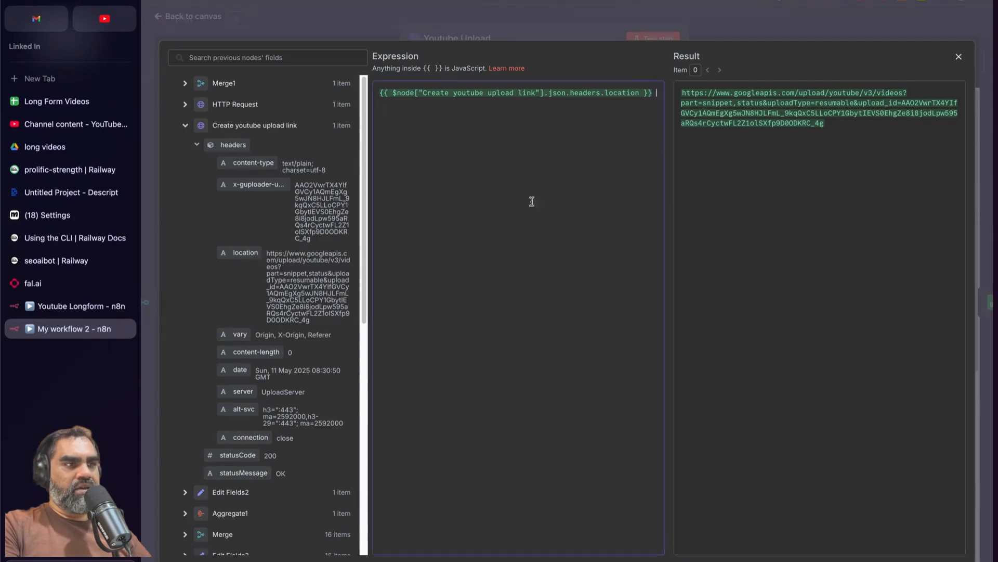
pyautogui.click(508, 29)
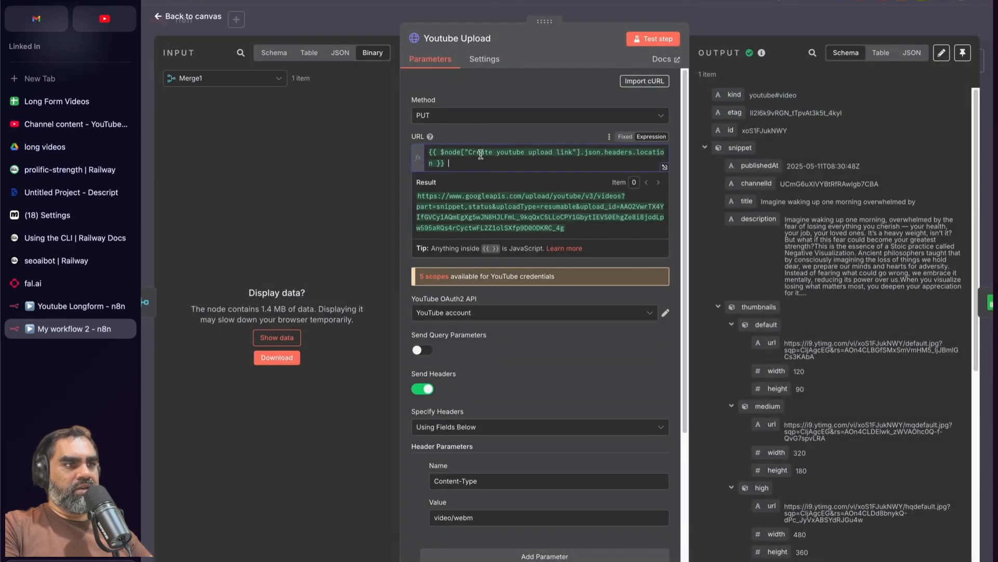
pyautogui.click(489, 83)
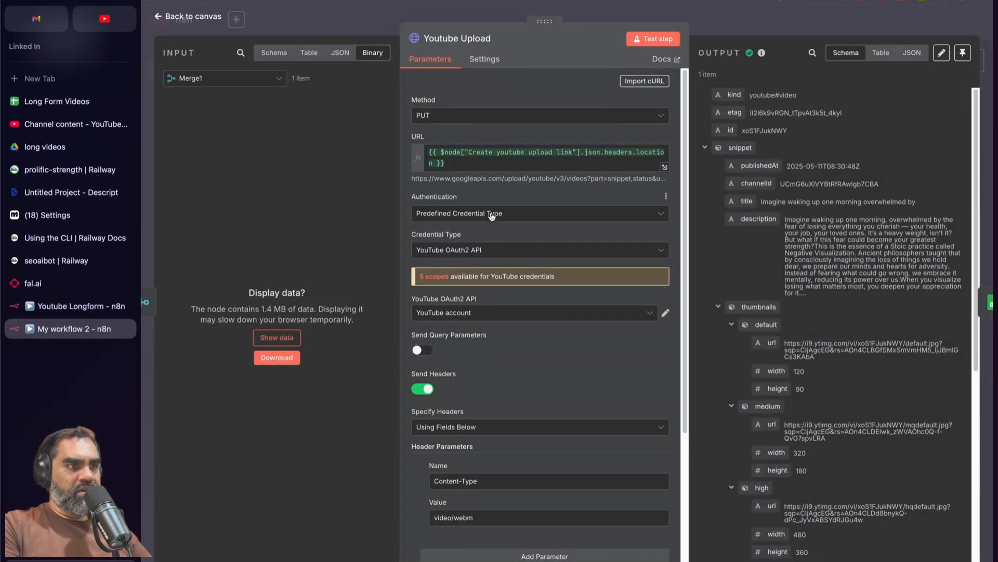
# - Examine the Youtube Upload node's credential, Content-Type header parameter and available Body Content Type options
pyautogui.scroll(-2, 522, 264)
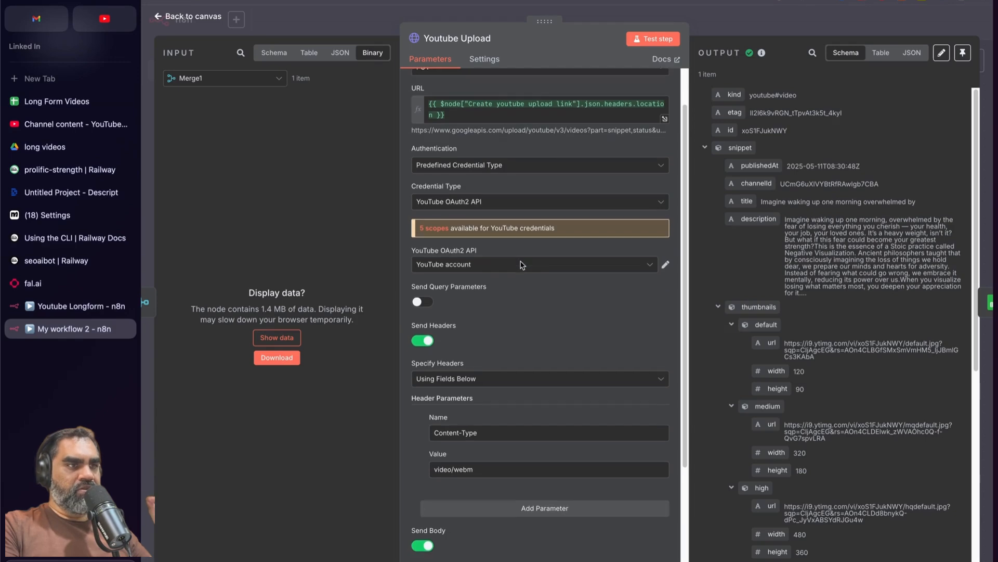
pyautogui.scroll(-4, 522, 264)
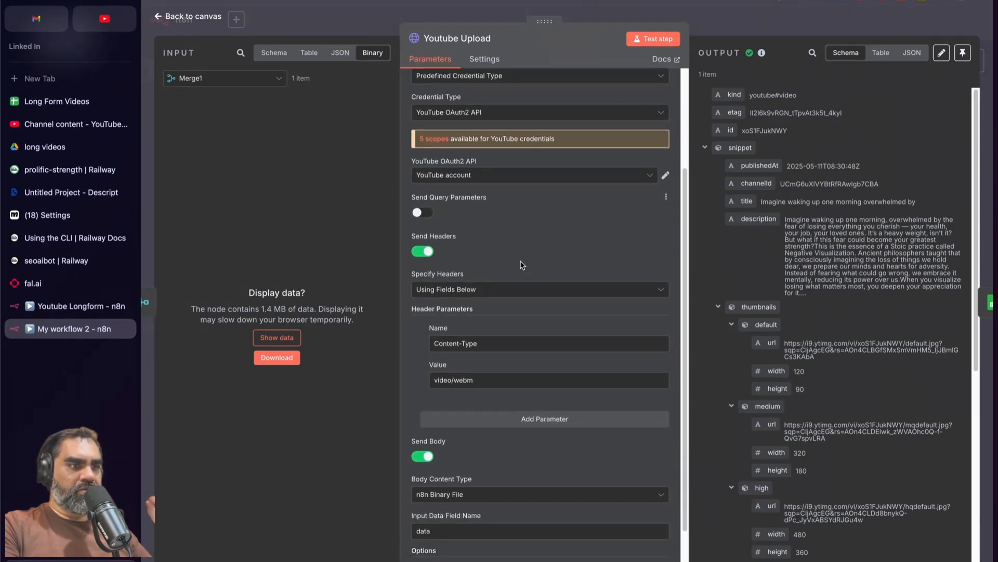
pyautogui.scroll(-1, 504, 332)
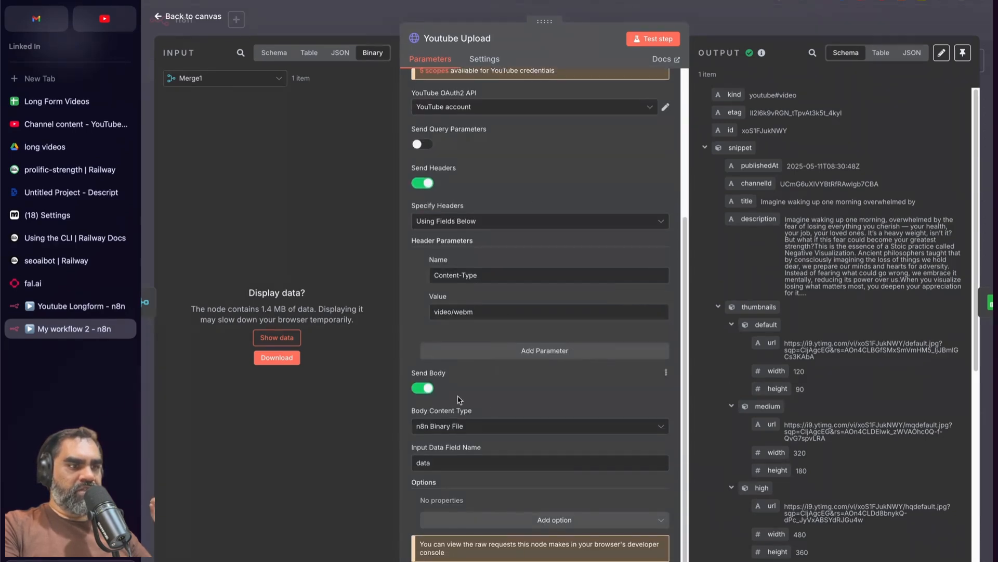
pyautogui.click(500, 427)
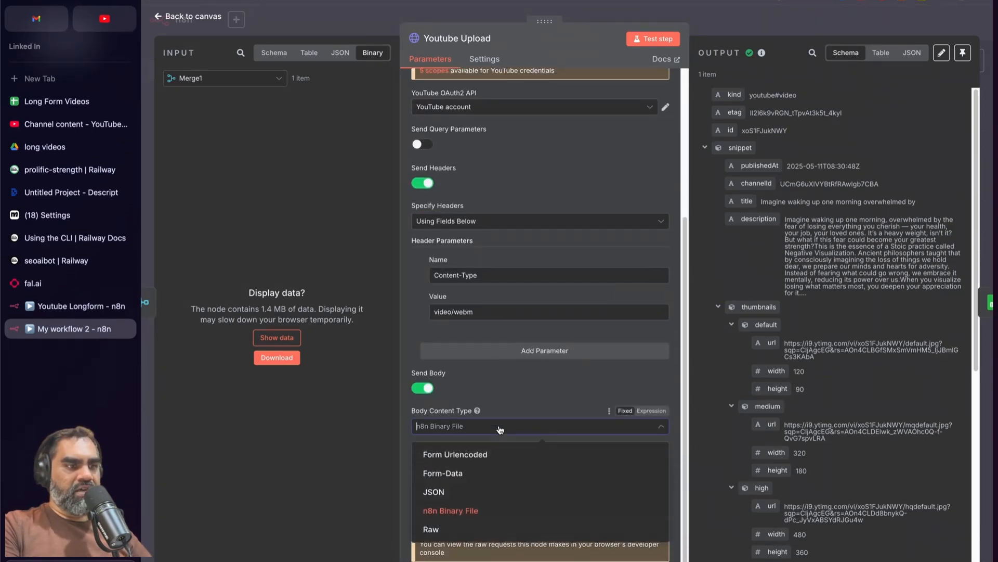
pyautogui.click(508, 397)
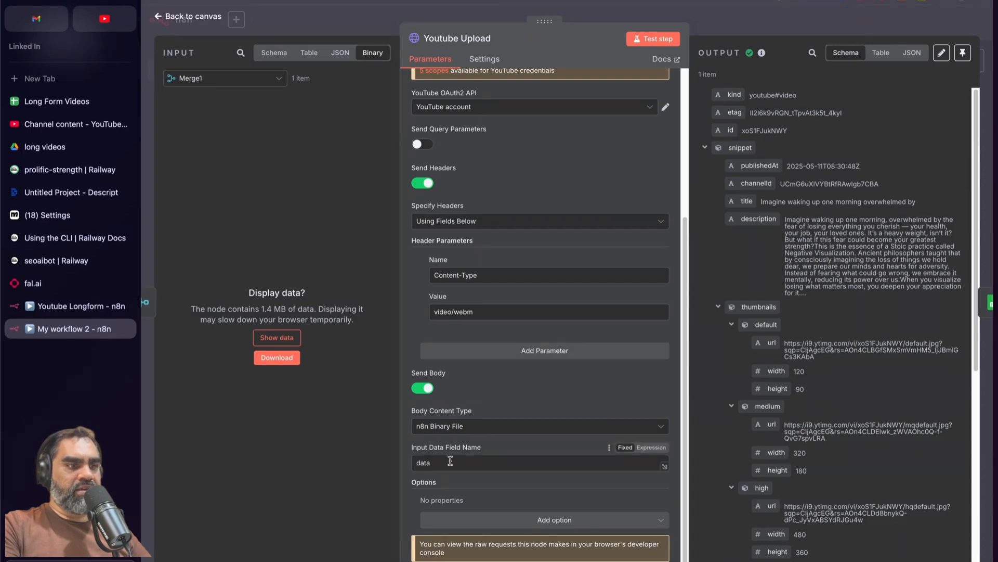
# - Show the Merge1 binary input, compare its field name with the Input Data Field Name, and close the Youtube Upload node
pyautogui.doubleClick(422, 462)
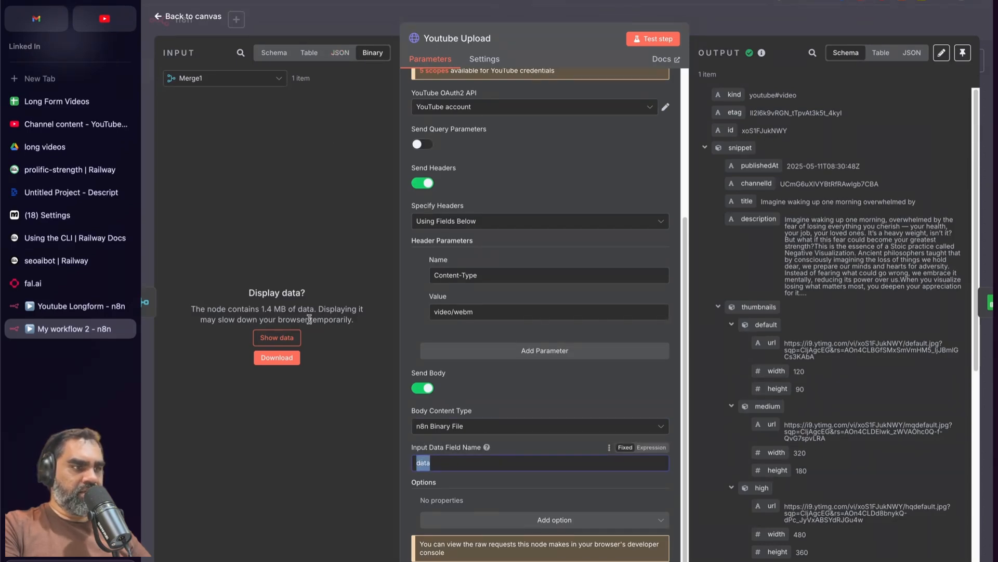
pyautogui.click(276, 338)
pyautogui.moveTo(195, 111); pyautogui.dragTo(169, 115)
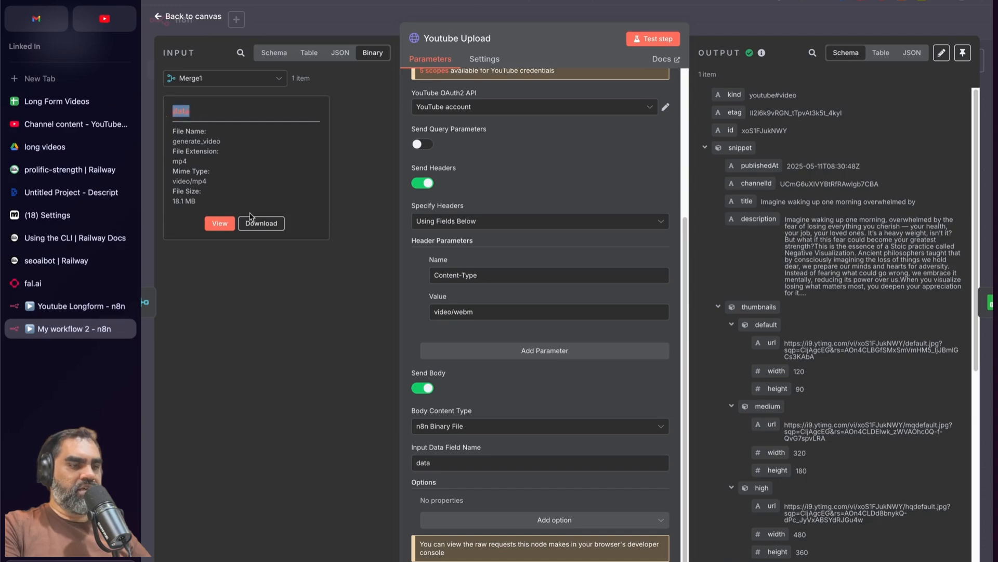
pyautogui.moveTo(452, 464); pyautogui.dragTo(402, 463)
pyautogui.click(452, 16)
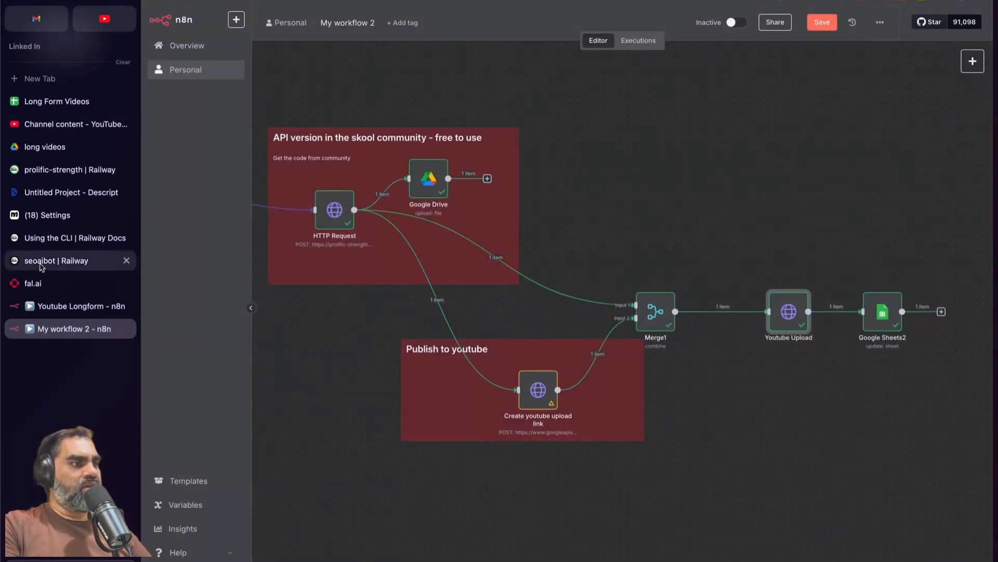
# - Switch to YouTube Studio, open the newest uploaded video's details, and briefly preview the video
pyautogui.click(54, 127)
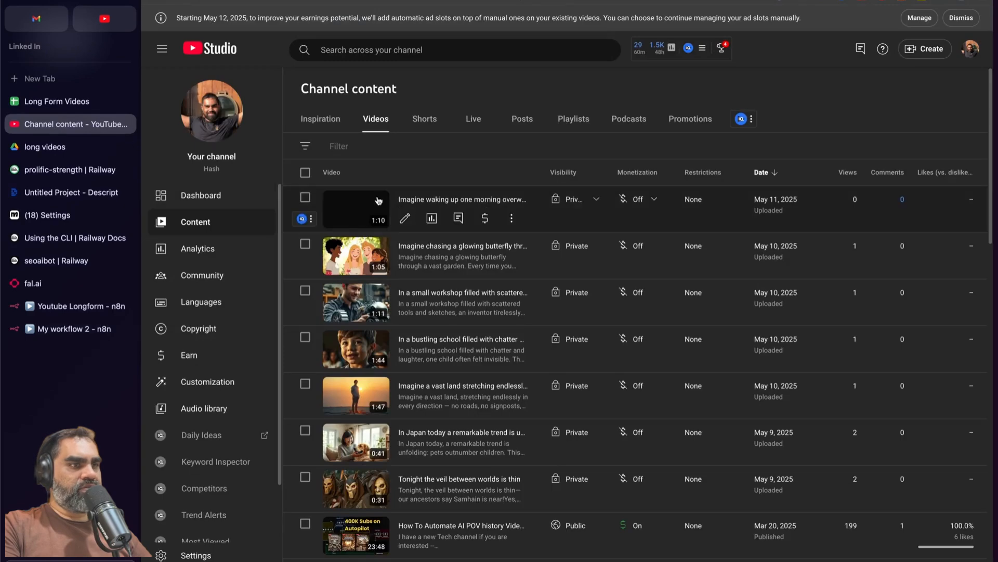
pyautogui.click(360, 213)
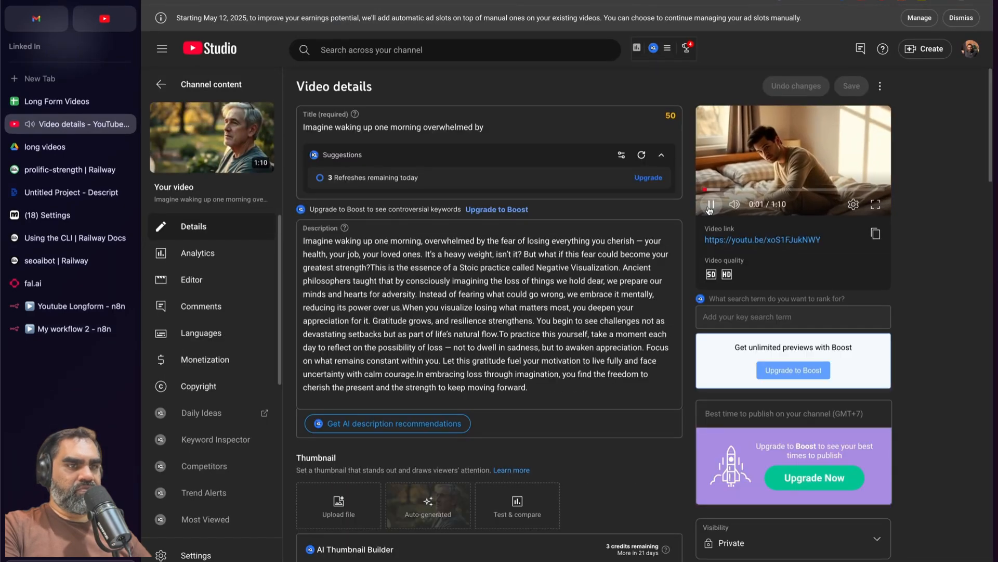
pyautogui.click(710, 206)
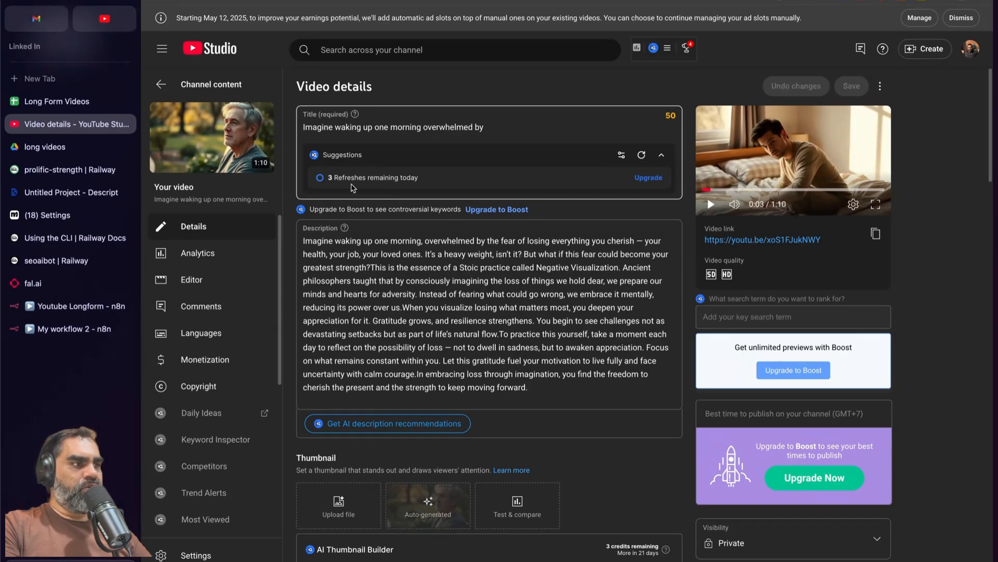
# - Switch to the Long Form Videos spreadsheet and examine the last idea rows across to the publishing status in column F
pyautogui.click(54, 103)
pyautogui.click(580, 279)
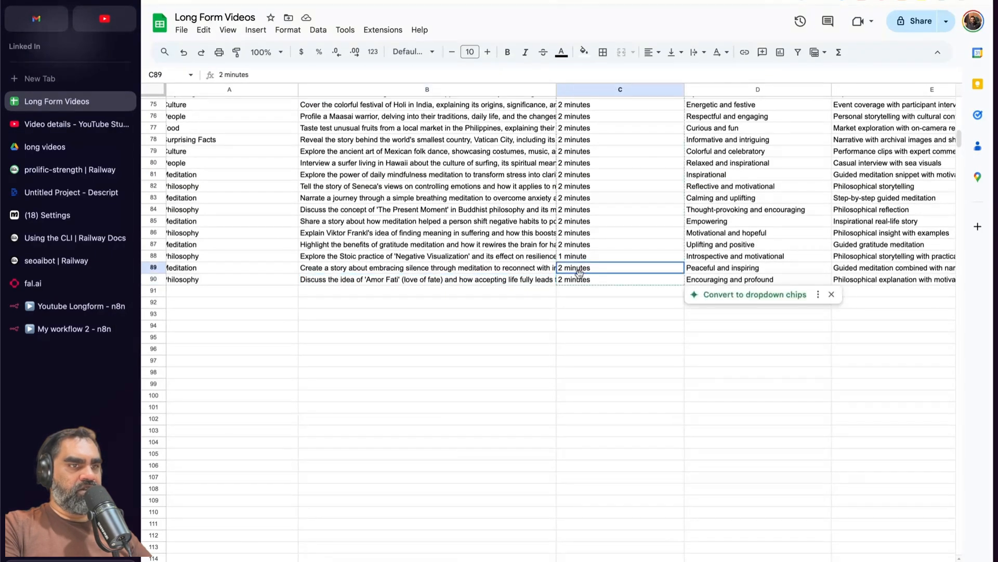
pyautogui.click(734, 236)
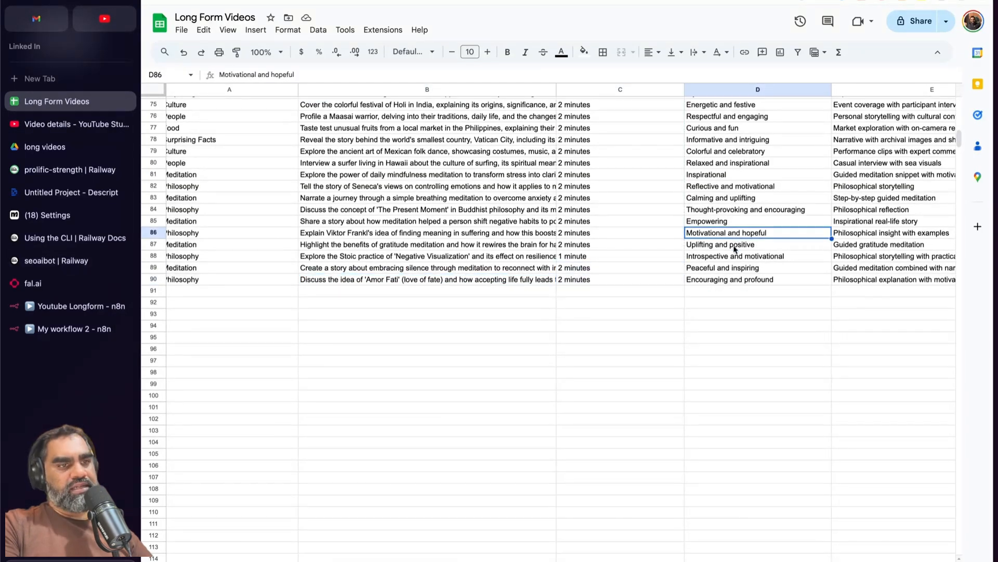
pyautogui.click(651, 279)
pyautogui.click(741, 281)
pyautogui.hscroll(2, 681, 276)
pyautogui.scroll(1, 681, 277)
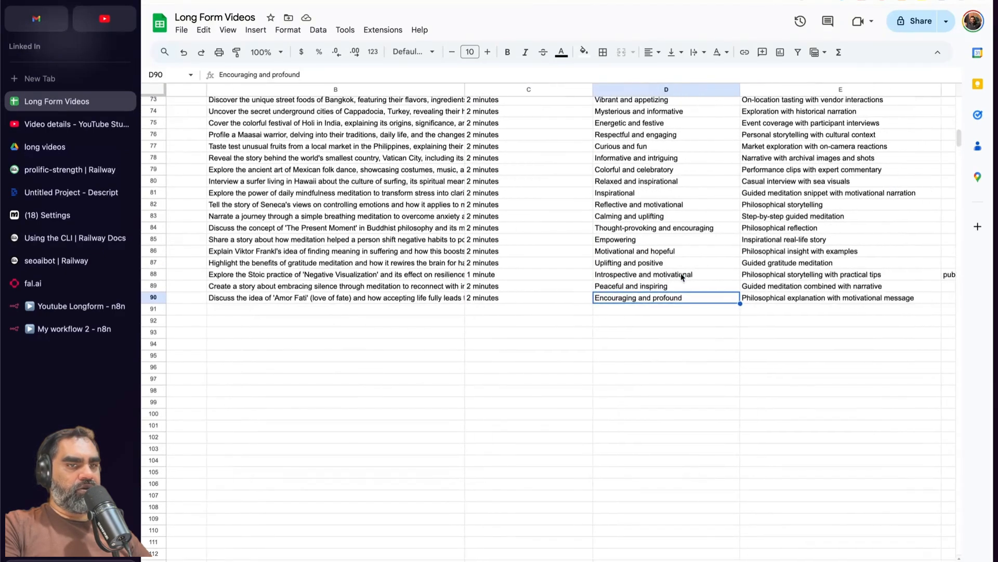
pyautogui.hscroll(3, 656, 294)
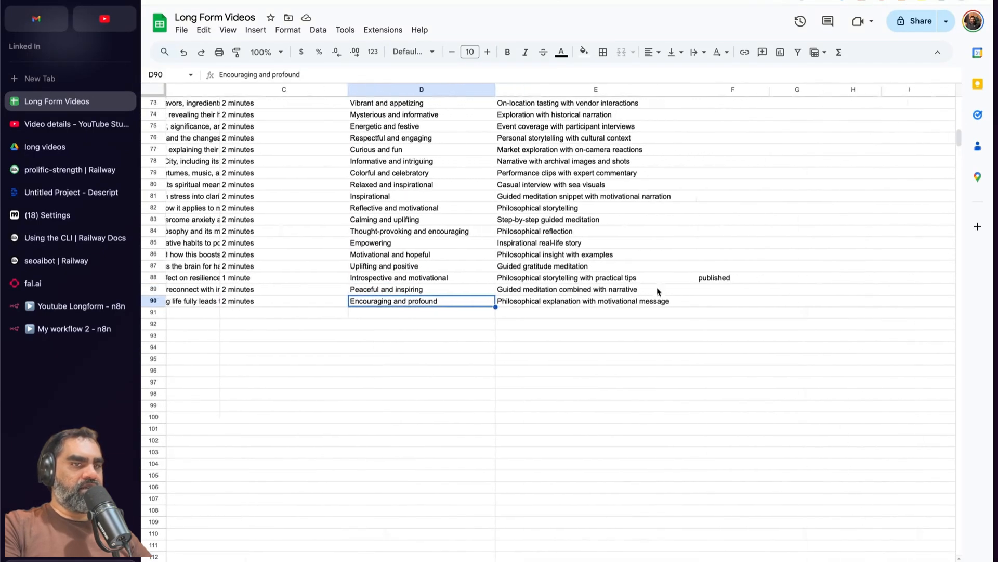
pyautogui.click(651, 301)
pyautogui.click(714, 303)
# - Examine row 90's style and full idea text in the Long Form Videos spreadsheet, leaving the contents unedited
pyautogui.hscroll(-3, 696, 305)
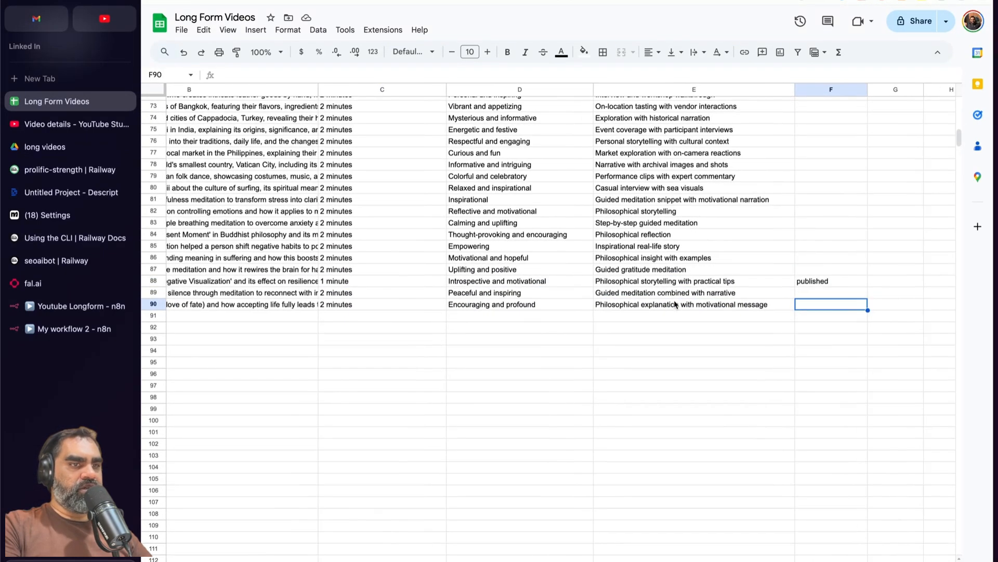
pyautogui.hscroll(1, 572, 308)
pyautogui.click(592, 305)
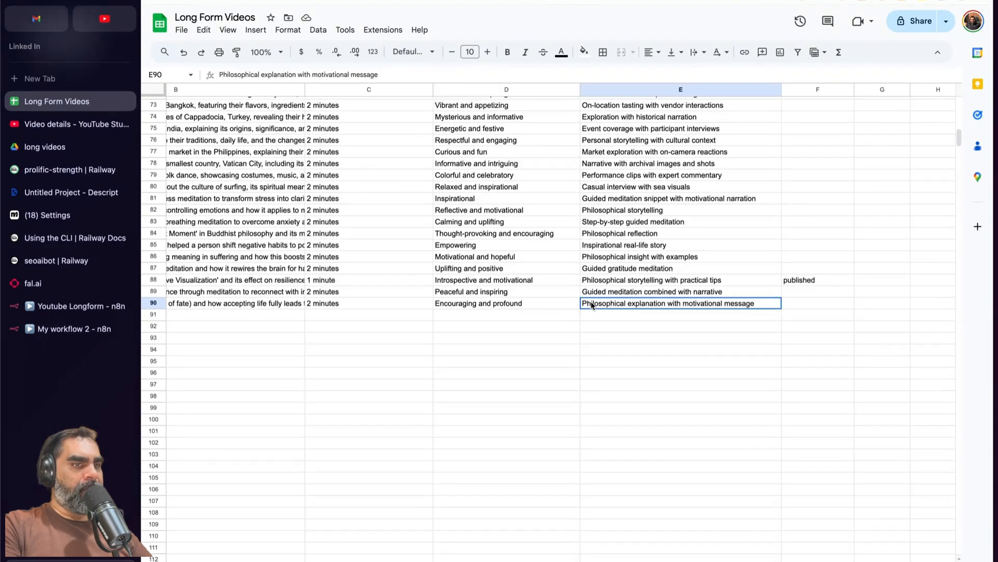
pyautogui.hscroll(-5, 592, 305)
pyautogui.click(476, 307)
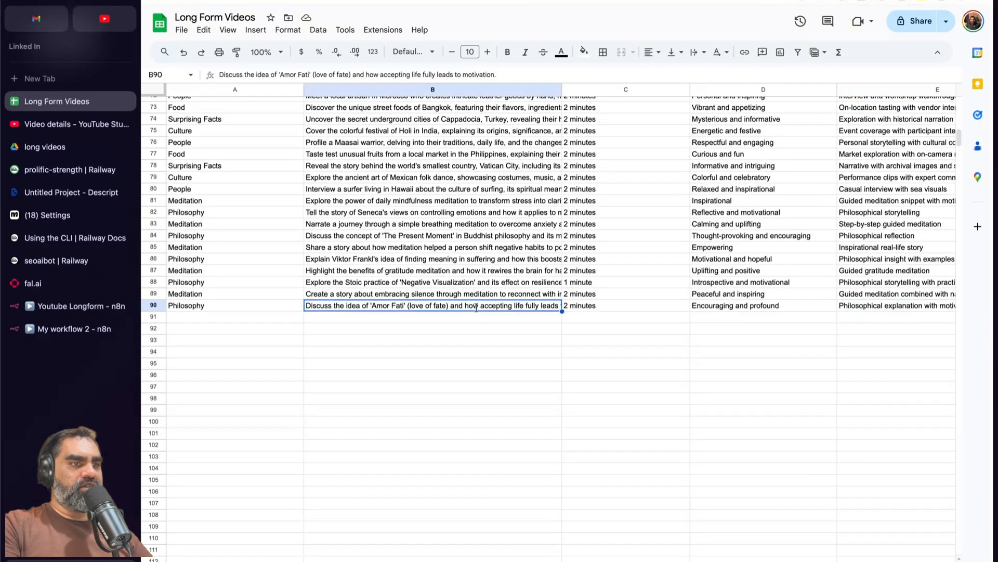
pyautogui.doubleClick(476, 307)
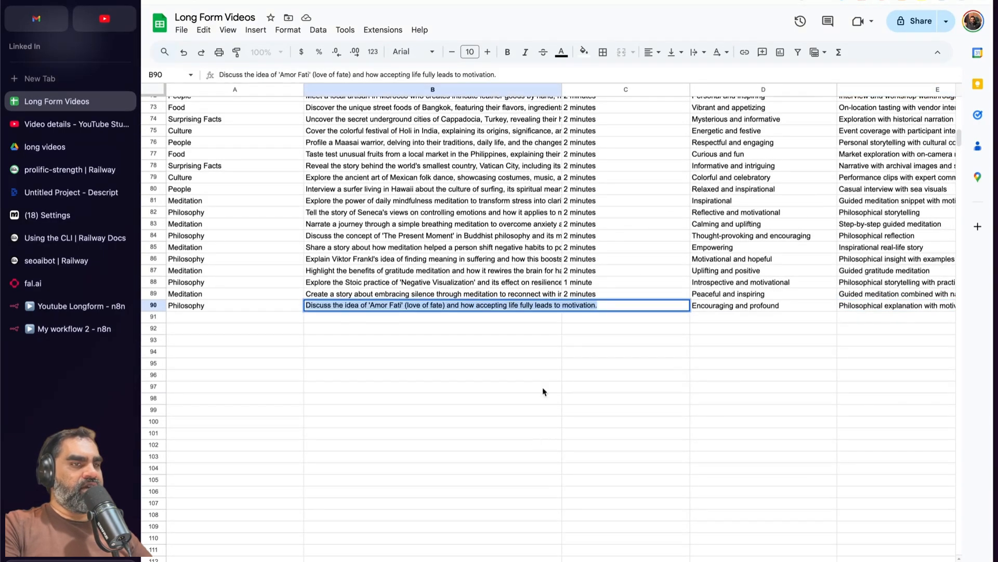
pyautogui.click(481, 338)
pyautogui.doubleClick(462, 306)
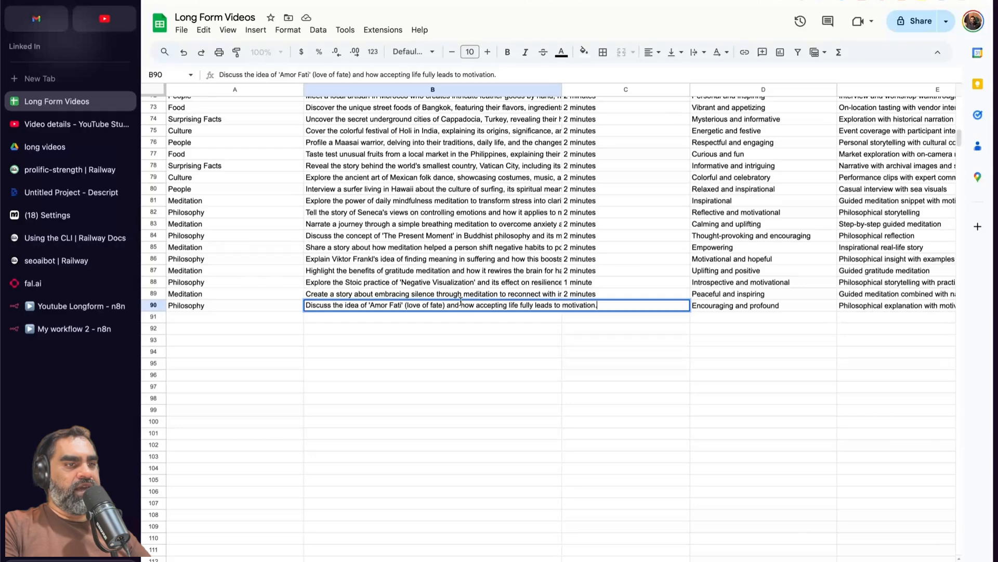
pyautogui.click(456, 317)
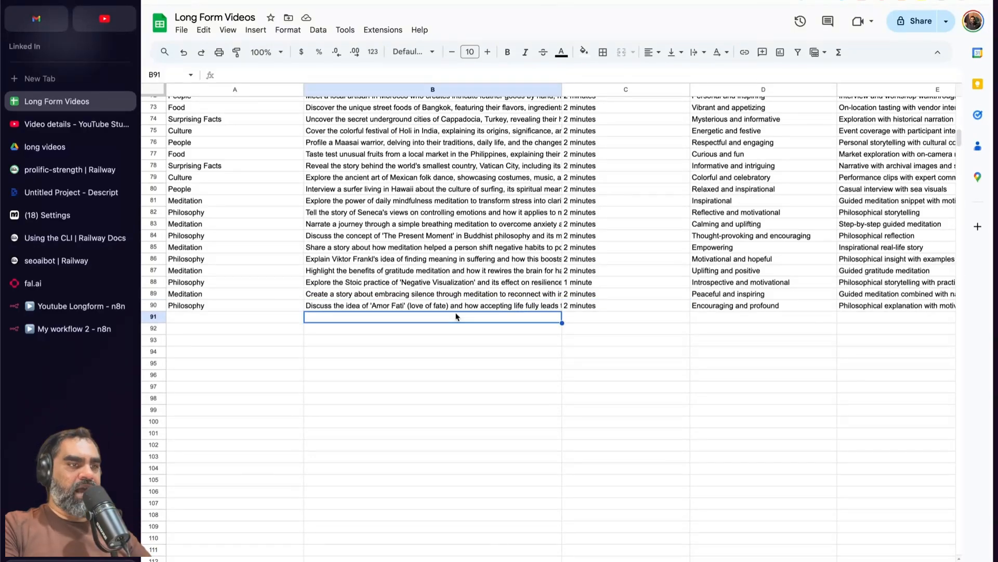
pyautogui.click(457, 307)
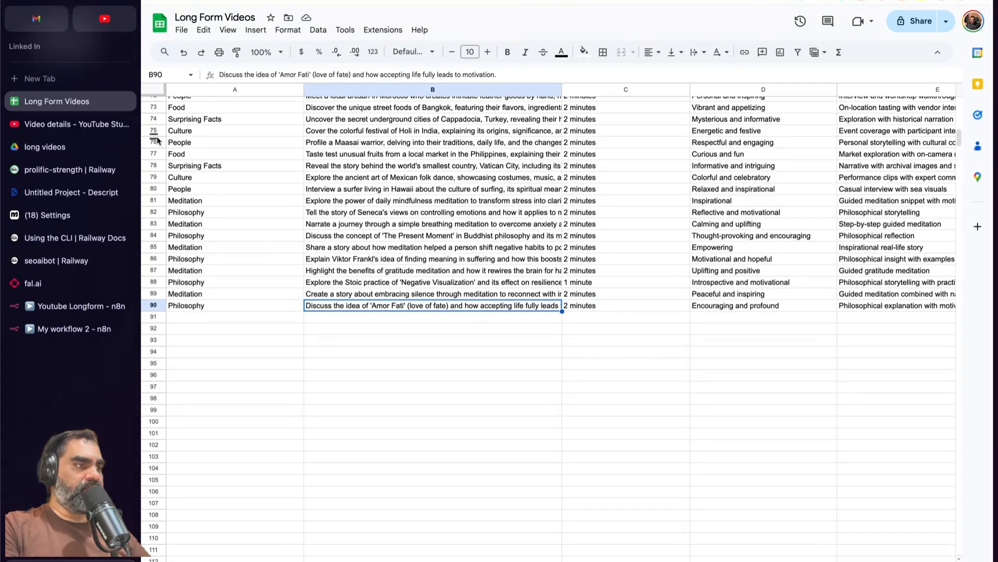
# - Return to My workflow 2 in n8n, examine the Google Sheets2 node's row-matching and status update settings, and close it
pyautogui.click(75, 328)
pyautogui.doubleClick(825, 311)
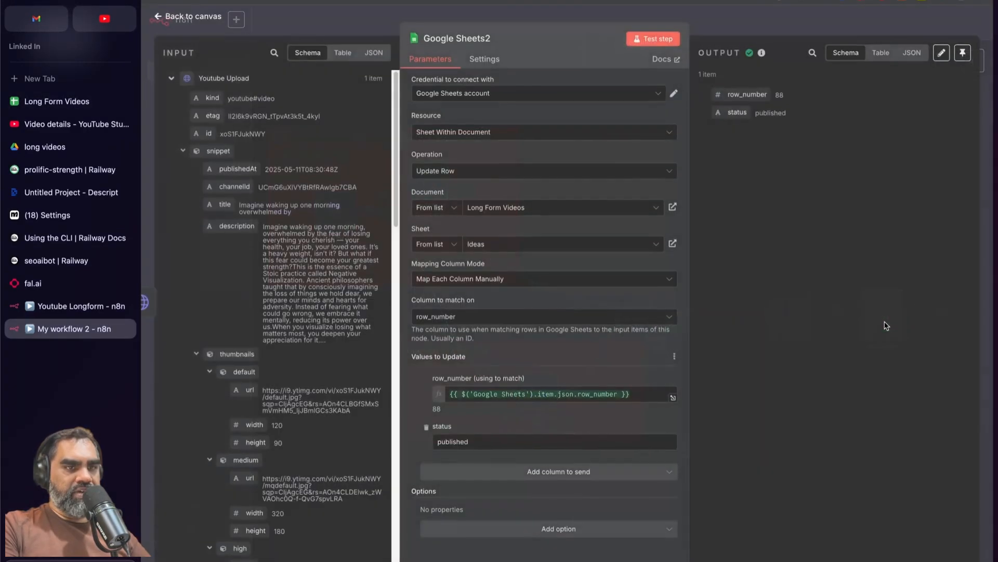
pyautogui.click(513, 22)
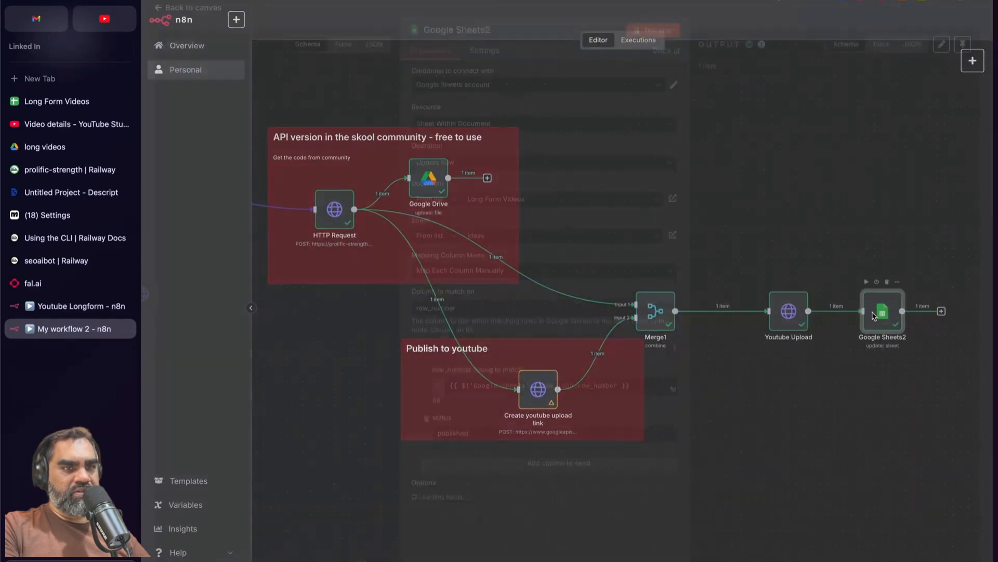
# - Rename the Google Sheets2 node as "Update Publish status"
pyautogui.doubleClick(874, 316)
pyautogui.click(457, 38)
pyautogui.write('Update Publ')
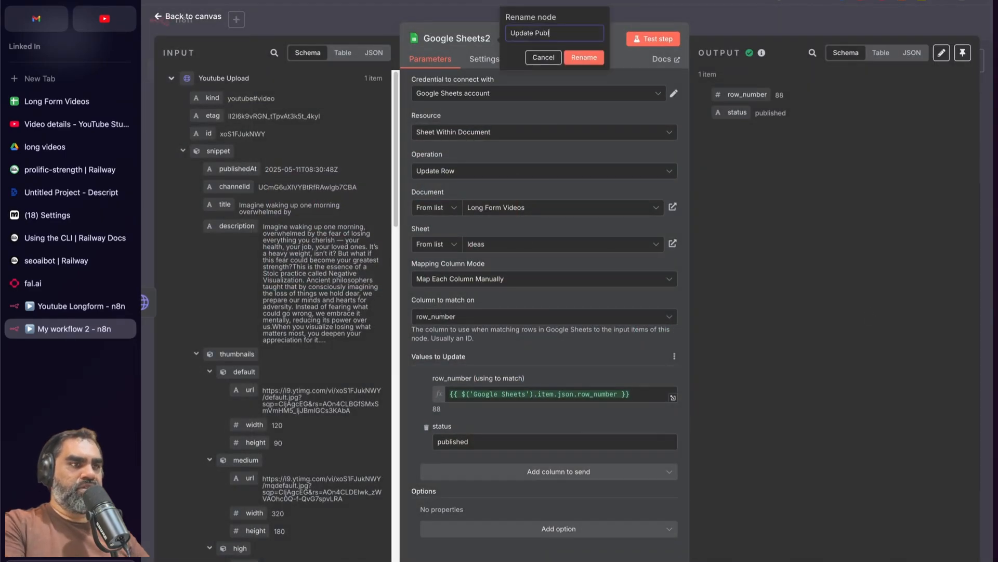
pyautogui.write('ish status')
pyautogui.press('Return')
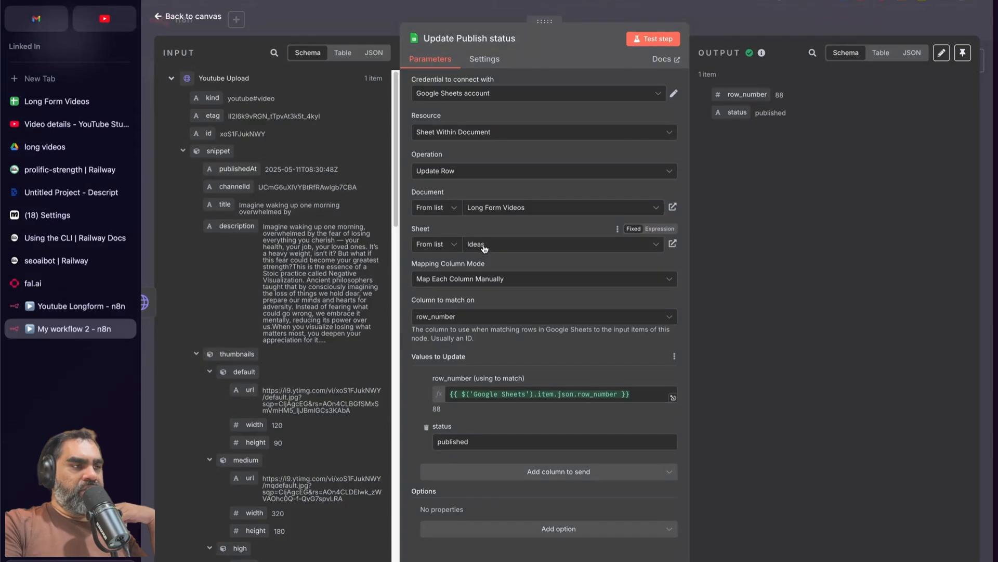
# - Glance at the Long Form Videos spreadsheet, return to My workflow 2, and examine the node's matching column and row_number expression
pyautogui.click(57, 101)
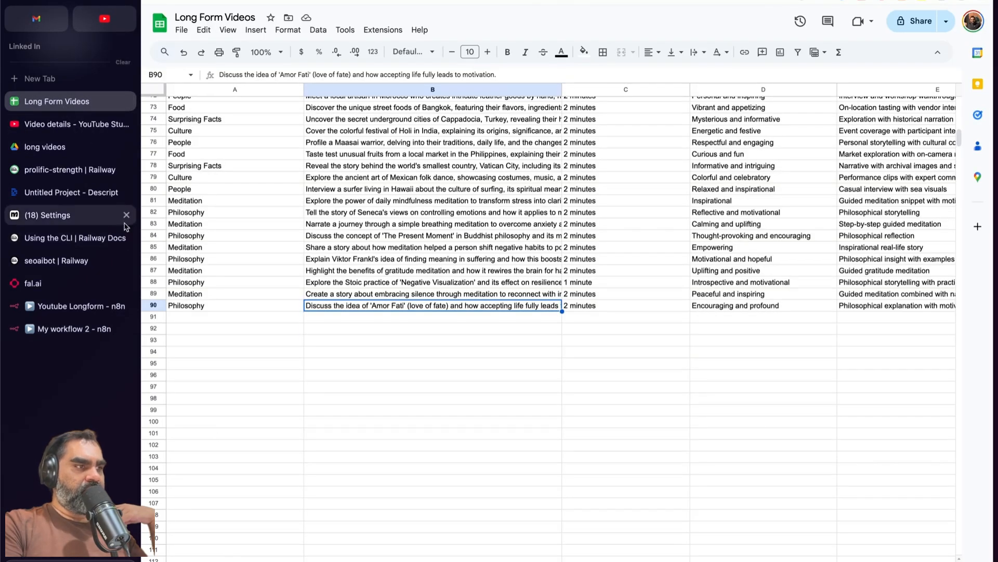
pyautogui.click(77, 329)
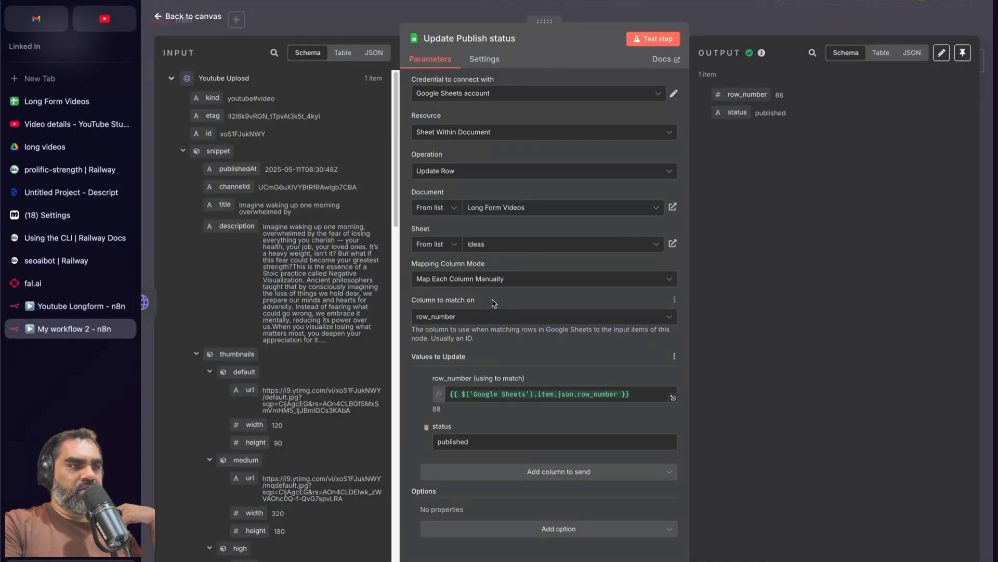
pyautogui.moveTo(488, 316); pyautogui.dragTo(405, 312)
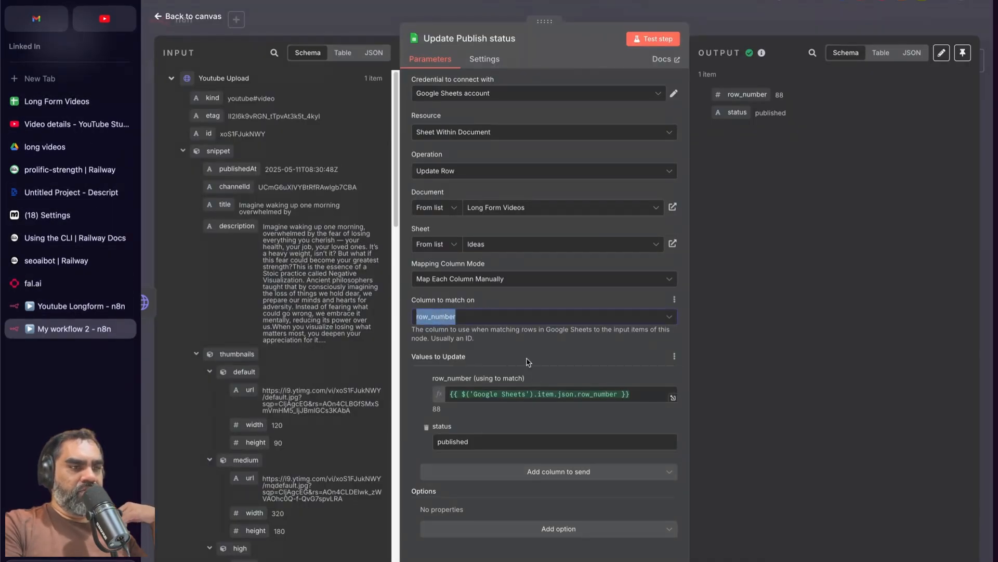
pyautogui.click(536, 392)
pyautogui.doubleClick(567, 394)
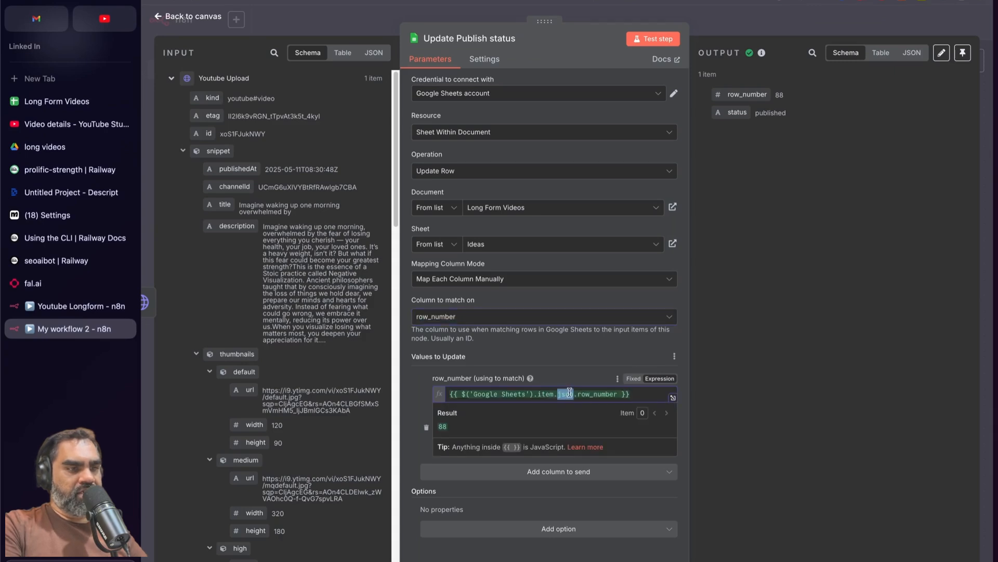
# - Examine the row_number field in the input data of the earlier Google Sheets node, and return to the canvas
pyautogui.click(172, 78)
pyautogui.scroll(-1, 256, 261)
pyautogui.scroll(-1, 256, 261)
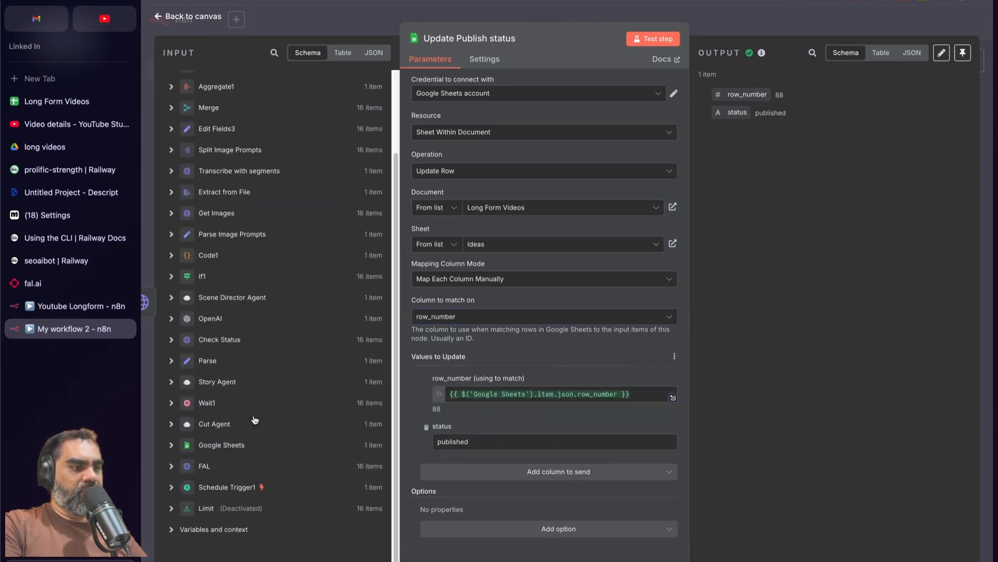
pyautogui.click(171, 446)
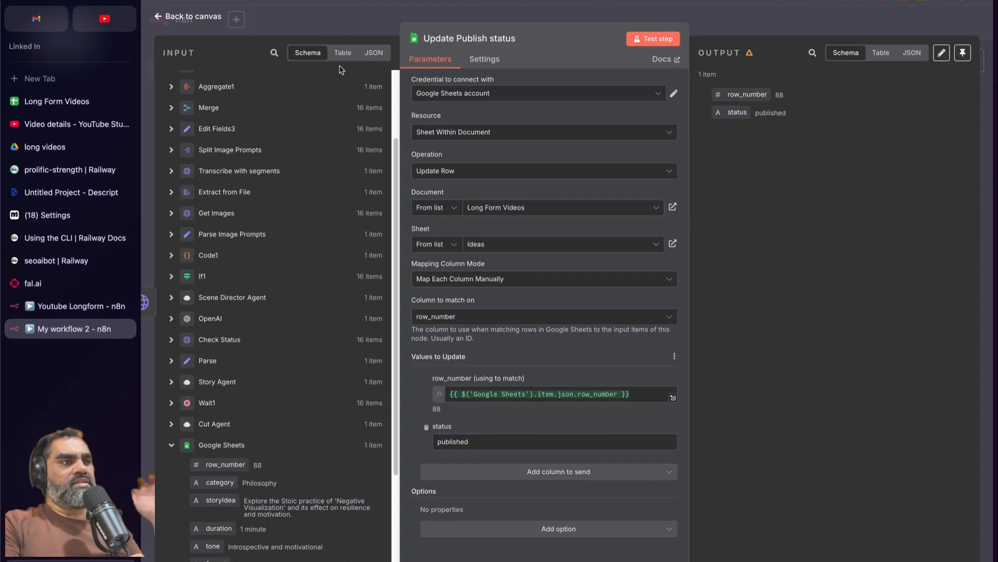
pyautogui.click(330, 22)
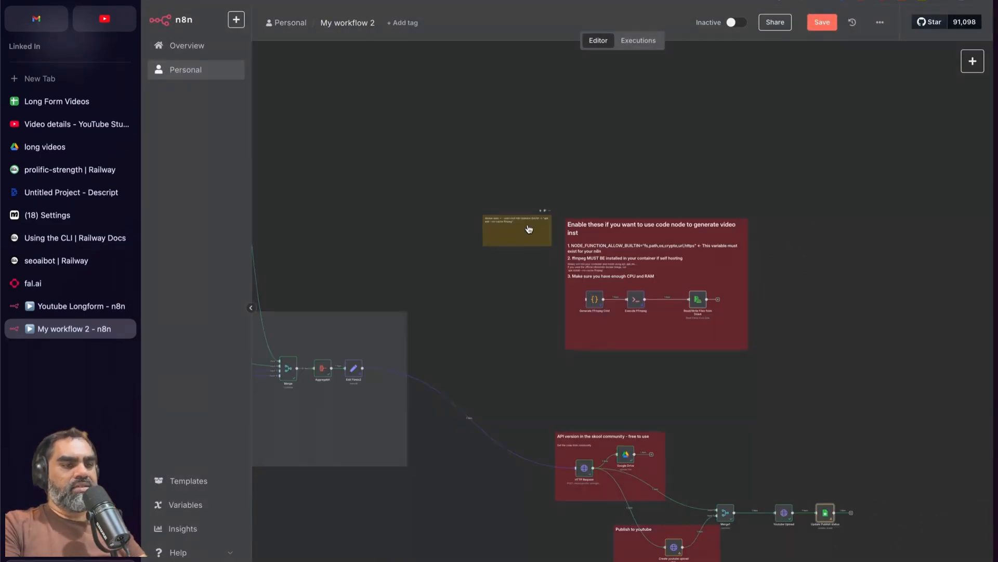
pyautogui.scroll(-2, 528, 229)
pyautogui.hscroll(-1, 528, 228)
pyautogui.scroll(-1, 529, 228)
pyautogui.hscroll(-5, 660, 223)
pyautogui.scroll(3, 660, 223)
pyautogui.hscroll(5, 660, 223)
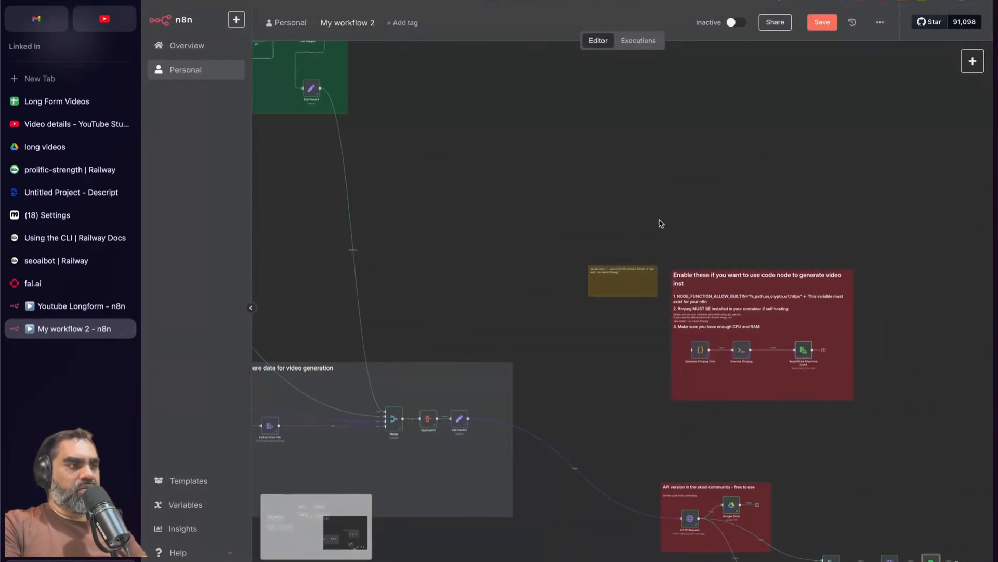
# - Open skool.com in a new tab and open the N8N Agent Builds course in the AI Makers classroom
pyautogui.press('super+t')
pyautogui.write('skool.com')
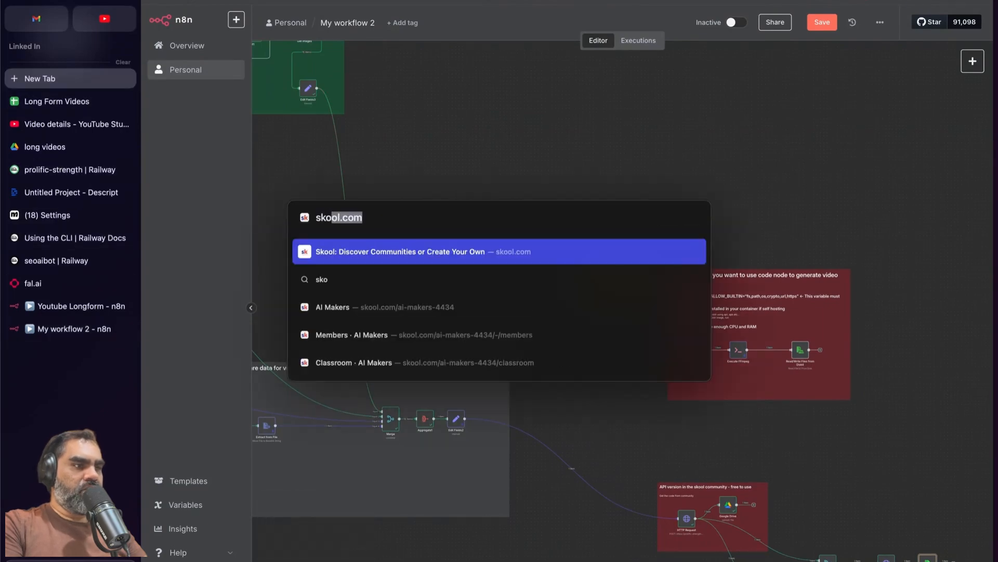
pyautogui.press('Return')
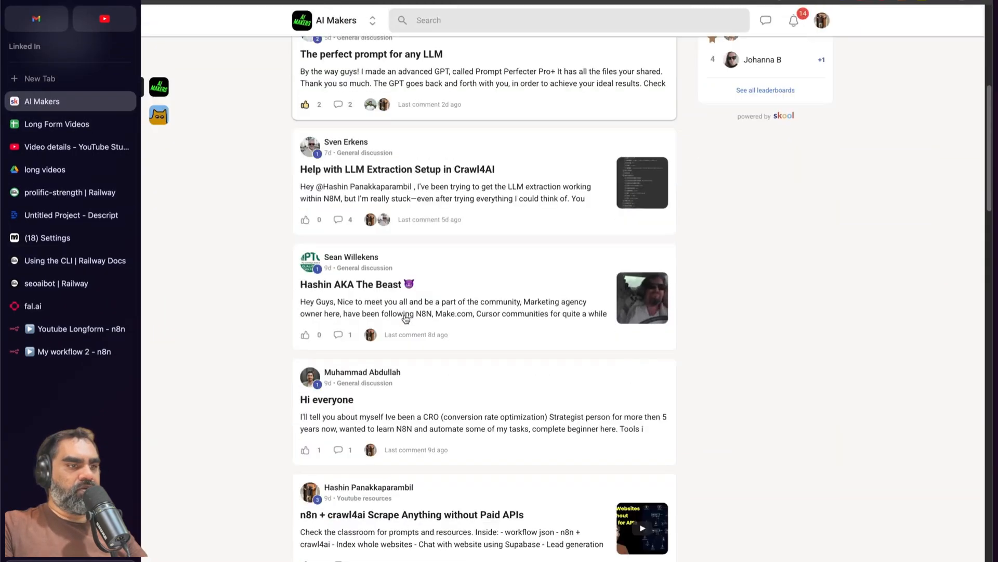
pyautogui.scroll(7, 406, 316)
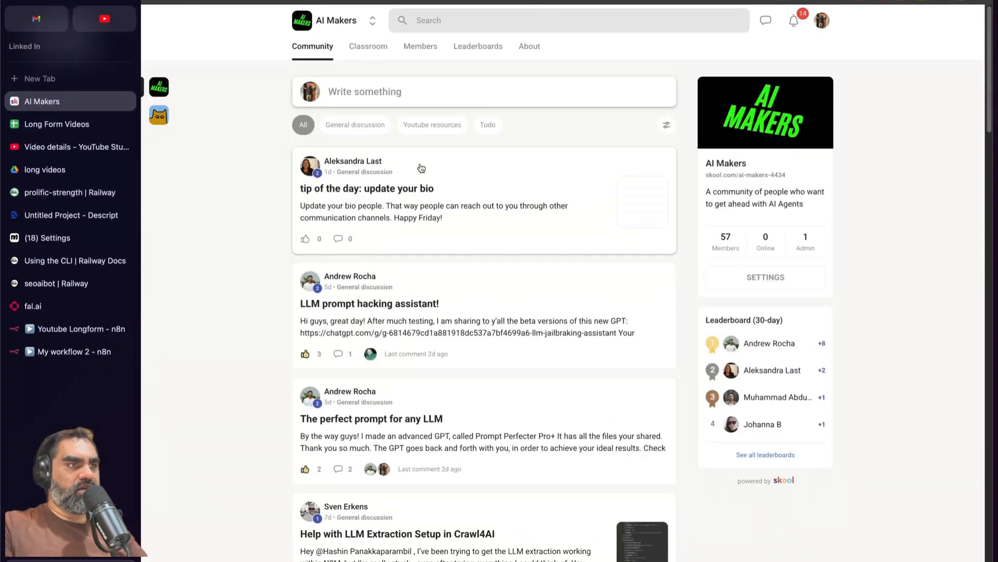
pyautogui.click(372, 46)
pyautogui.click(384, 213)
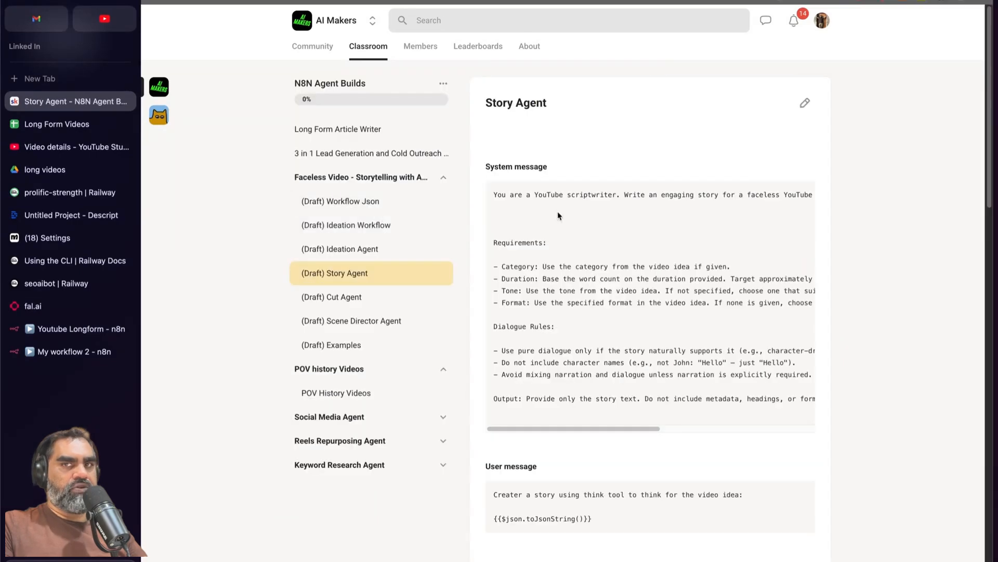
# - Examine the N8N Agent Builds course outline, including the Faceless Video, Social Media, Reels Repurposing and Keyword Research Agent sections
pyautogui.click(331, 180)
pyautogui.click(332, 179)
pyautogui.click(347, 361)
pyautogui.click(340, 393)
pyautogui.click(340, 393)
pyautogui.click(345, 418)
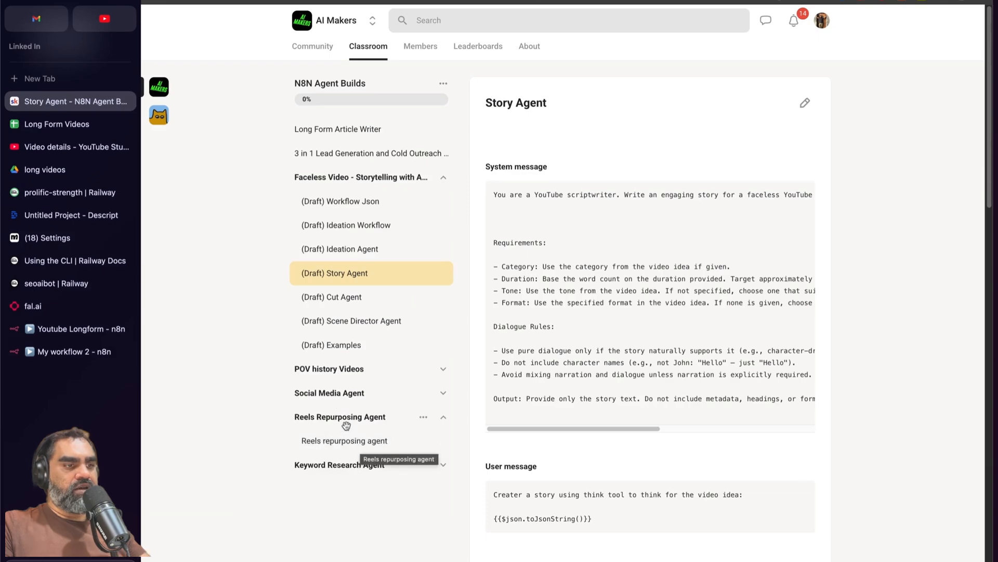
pyautogui.scroll(-2, 348, 410)
pyautogui.click(354, 363)
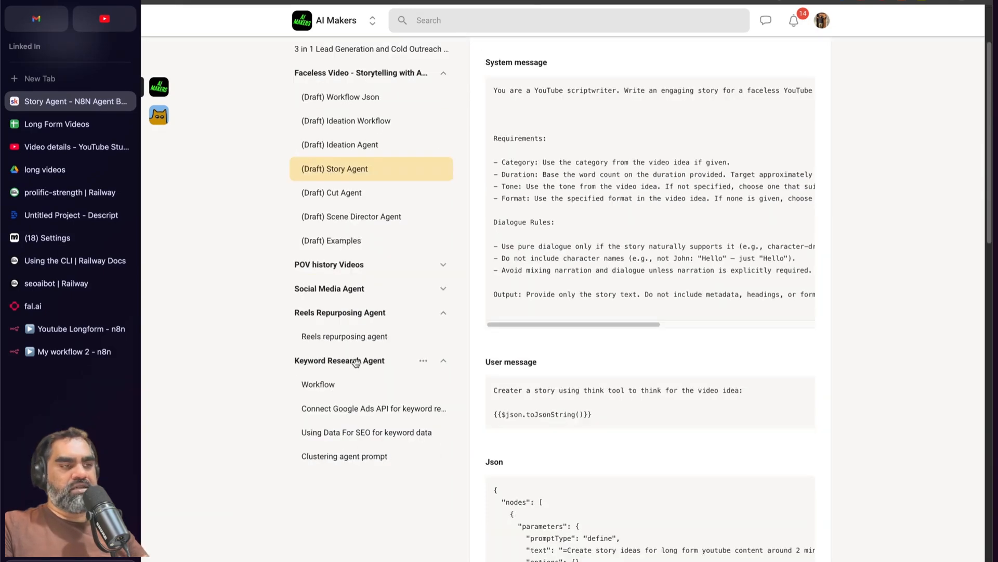
pyautogui.scroll(2, 356, 362)
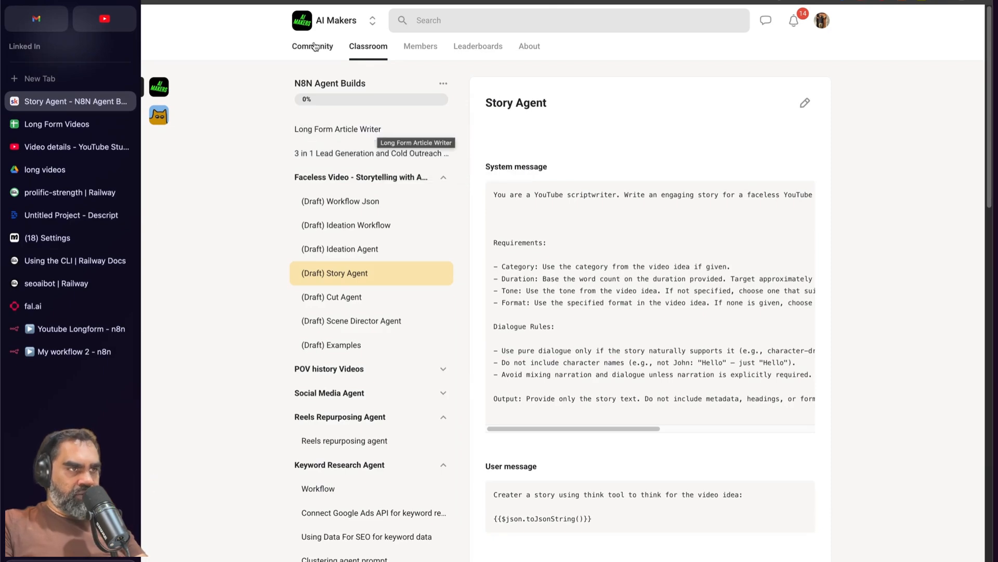
pyautogui.click(341, 130)
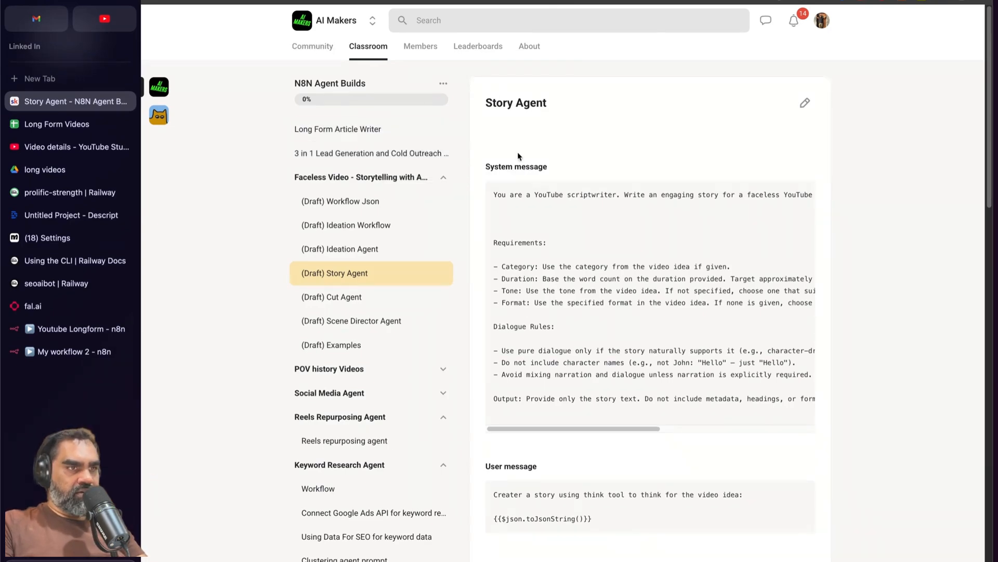
# - Return to the classroom overview, look into the AI Scraping and Model Context Protocol courses, and go back to the community feed
pyautogui.click(316, 52)
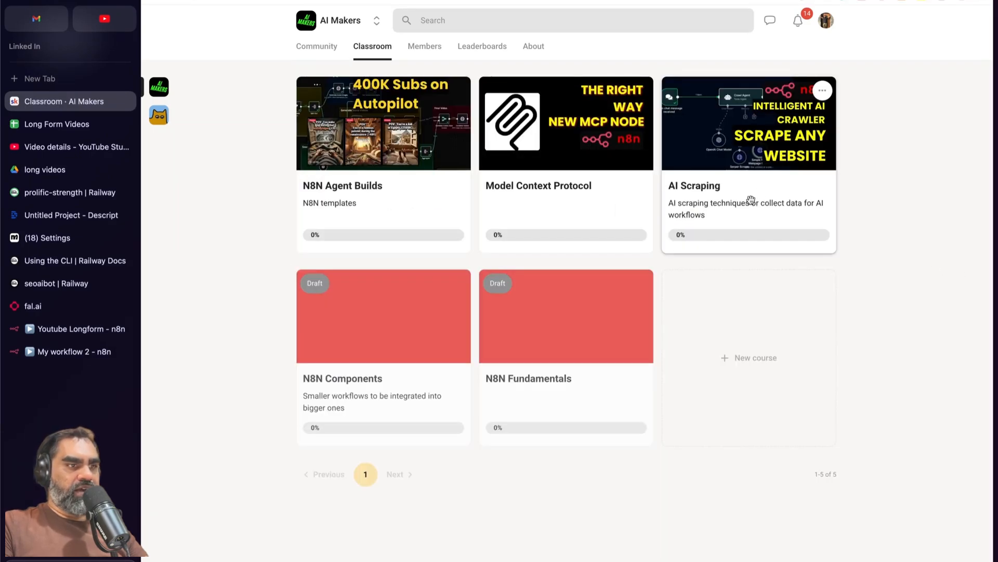
pyautogui.click(769, 198)
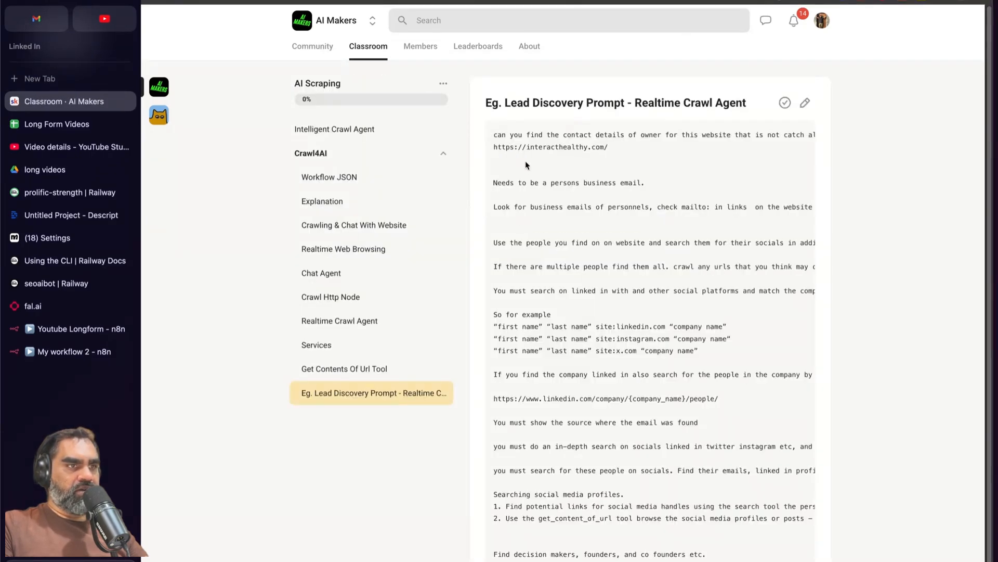
pyautogui.press('super+[')
pyautogui.click(549, 180)
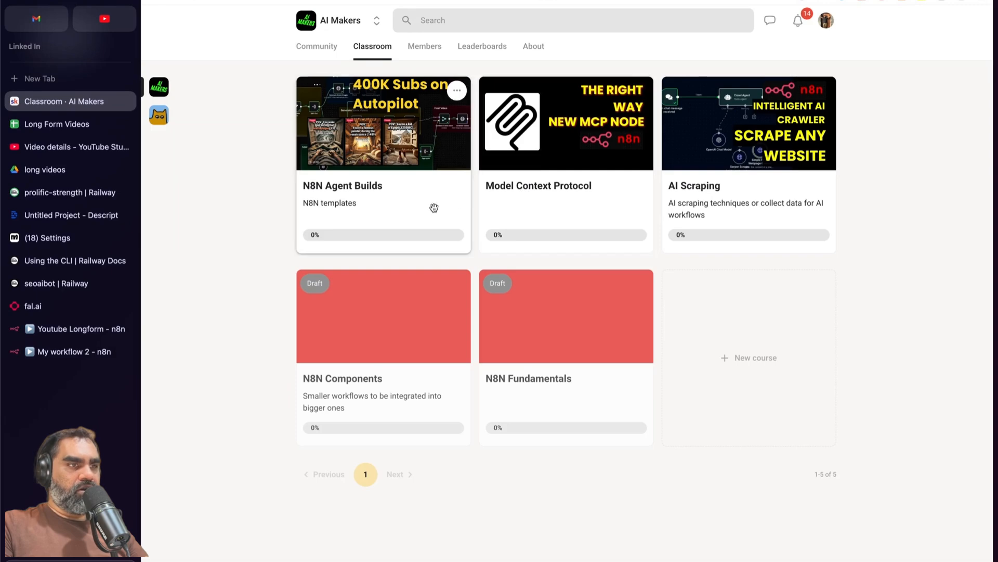
pyautogui.press('super+[')
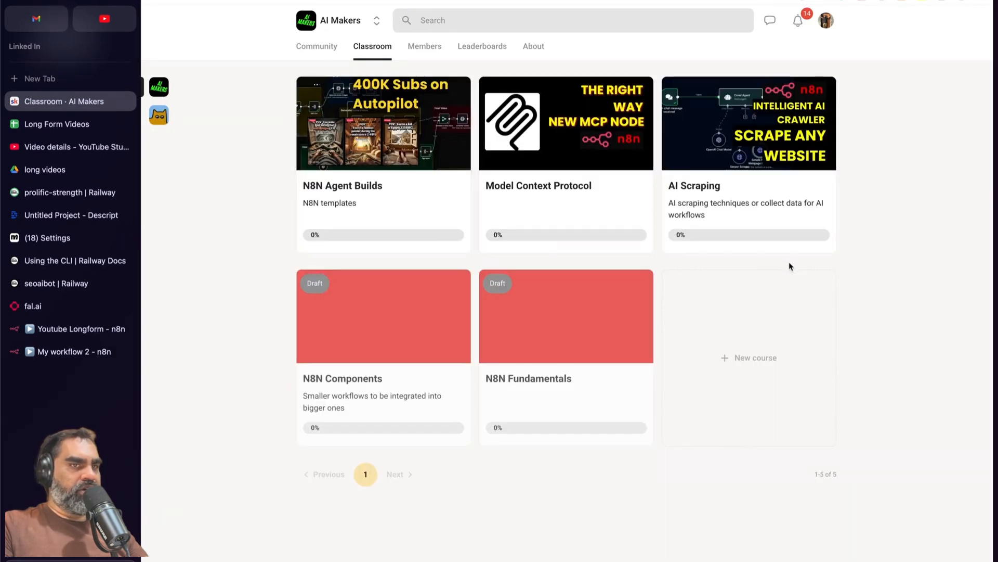
pyautogui.press('super+[')
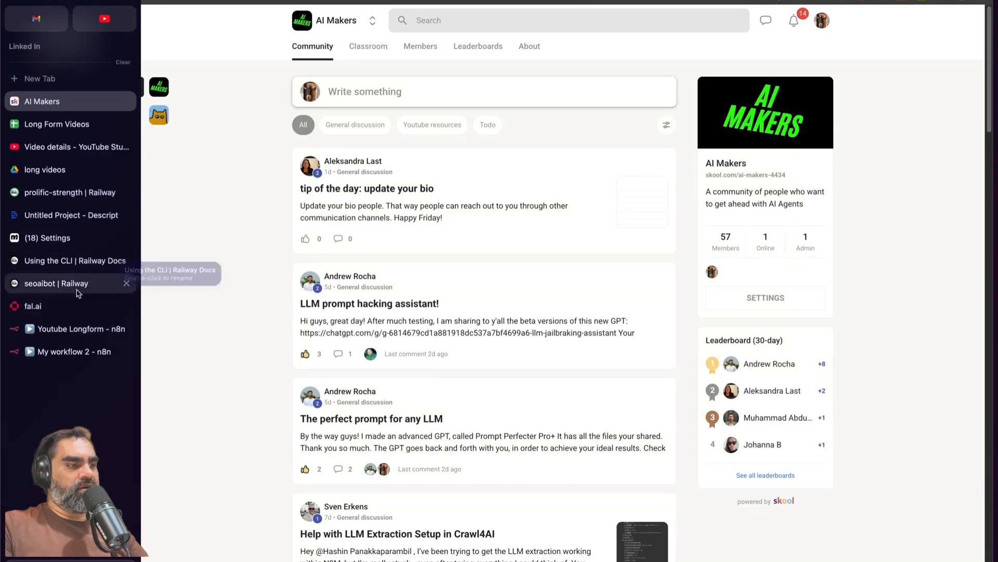
# - Switch to the Youtube Longform workflow in n8n and examine its video generation and YouTube publishing nodes
pyautogui.click(78, 328)
pyautogui.hscroll(-3, 440, 320)
pyautogui.scroll(-6, 463, 321)
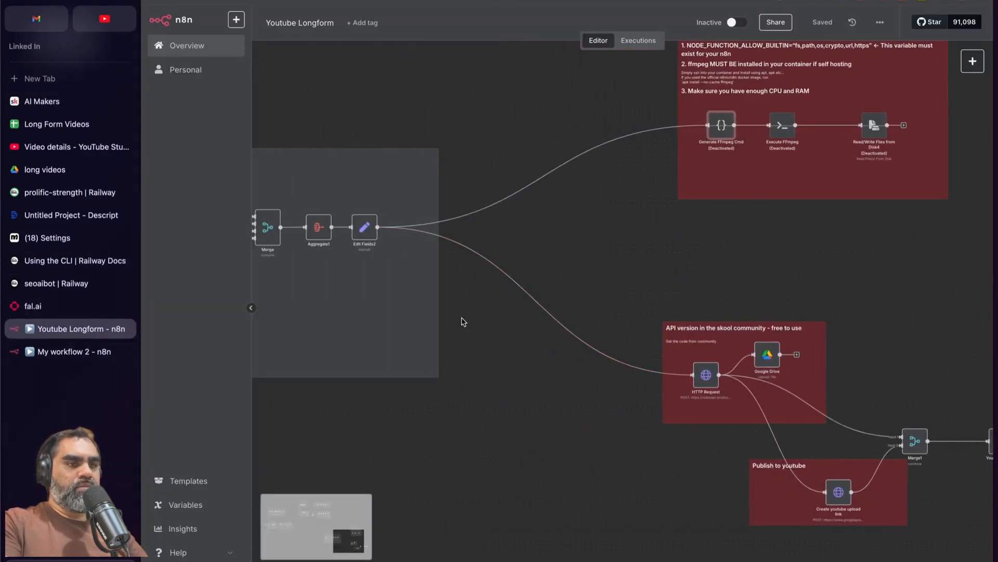